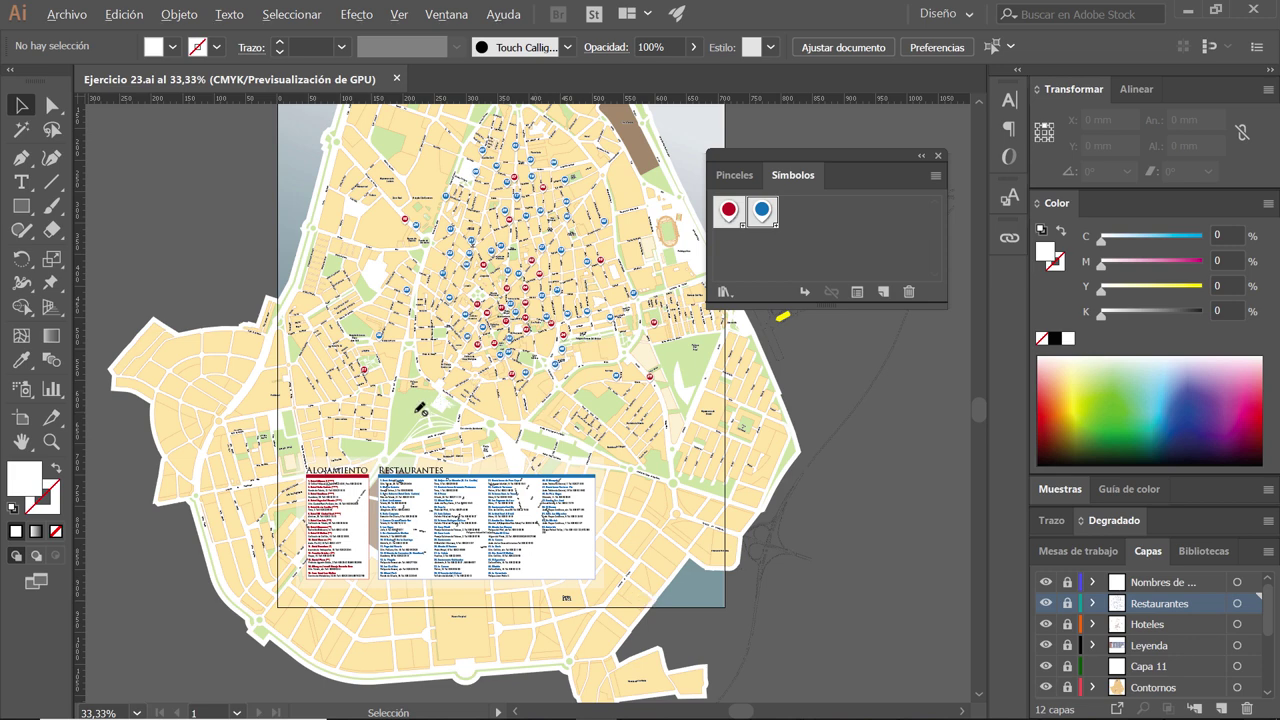
- Zoom in on the canvas and switch to the reference map PDF in Acrobat Reader
scroll(420, 408, "up", 1)
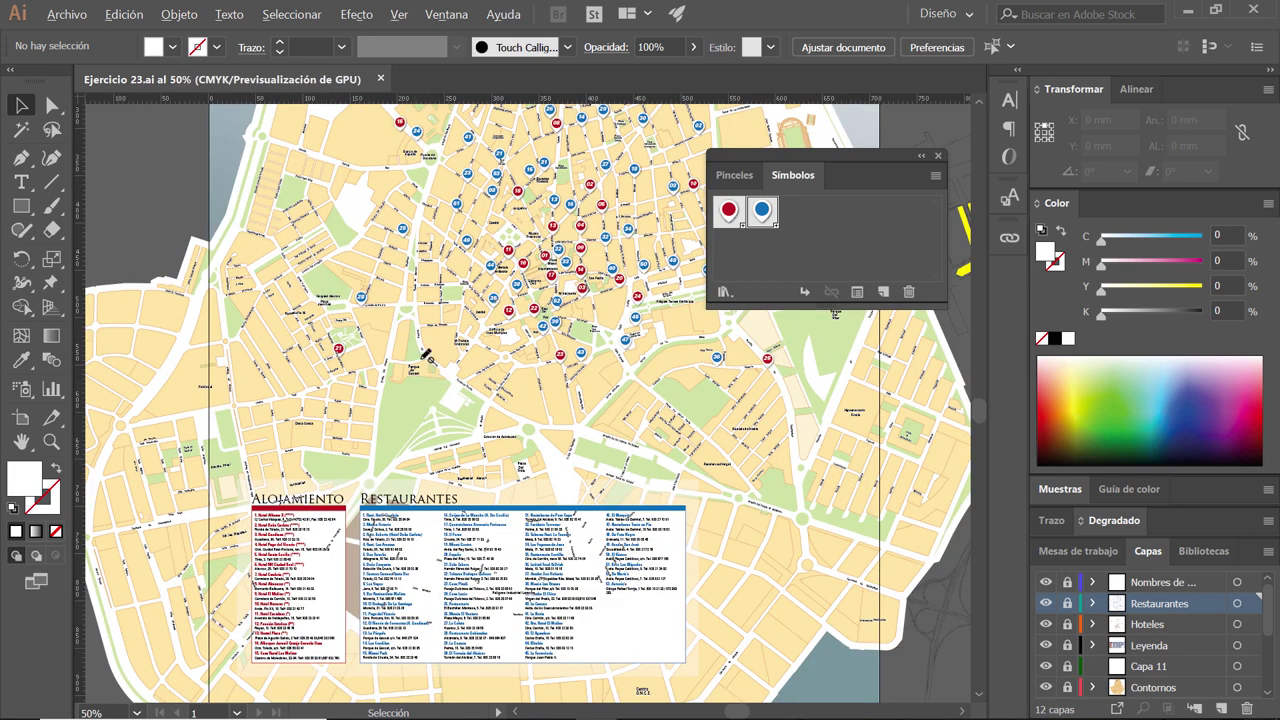
key("alt+Tab")
key("alt")
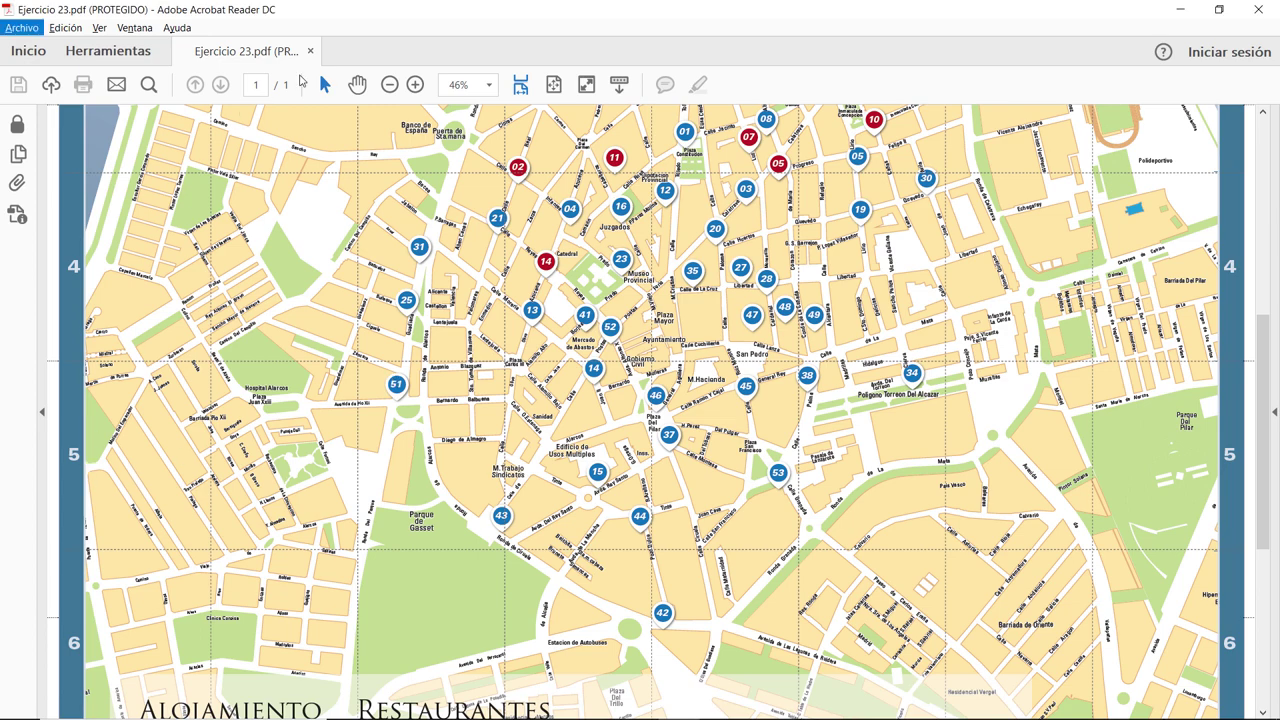
- Zoom the reference PDF out to 25% to see the full lettered map, then return to Illustrator
left_click(390, 86)
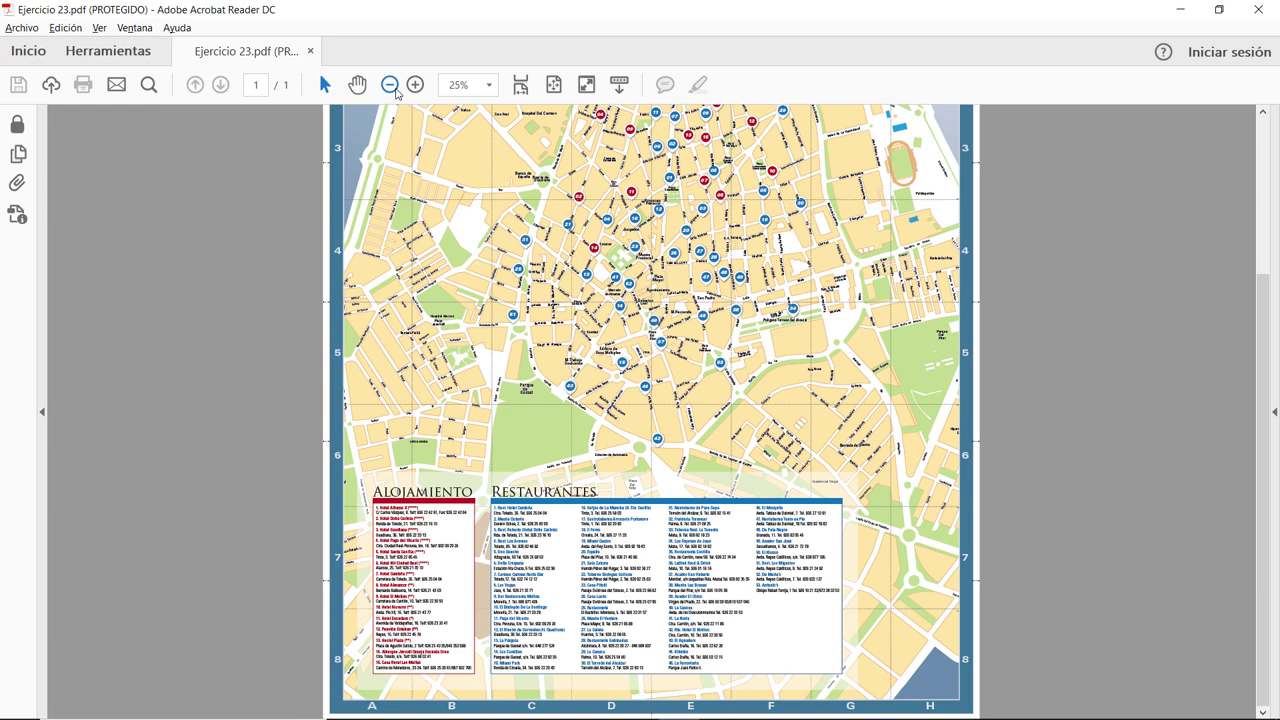
key("alt+Tab")
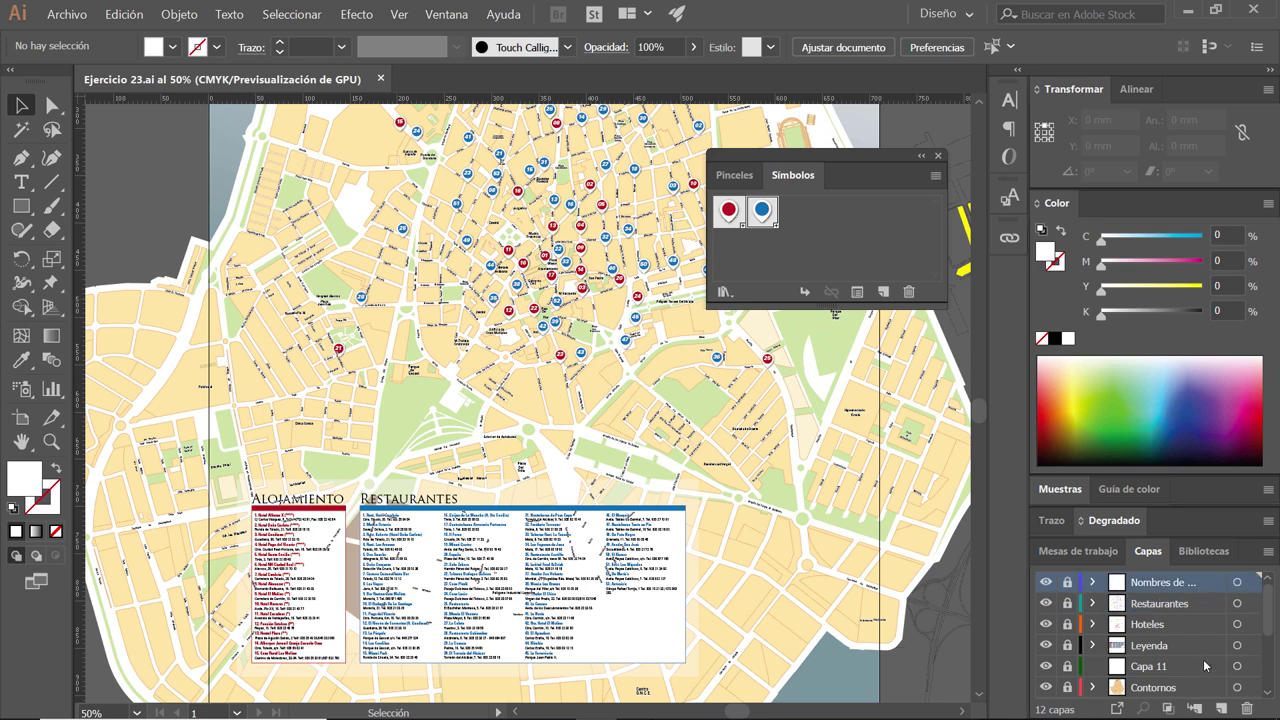
- Add a new layer and name it Borde
left_click(1221, 708)
double_click(1164, 586)
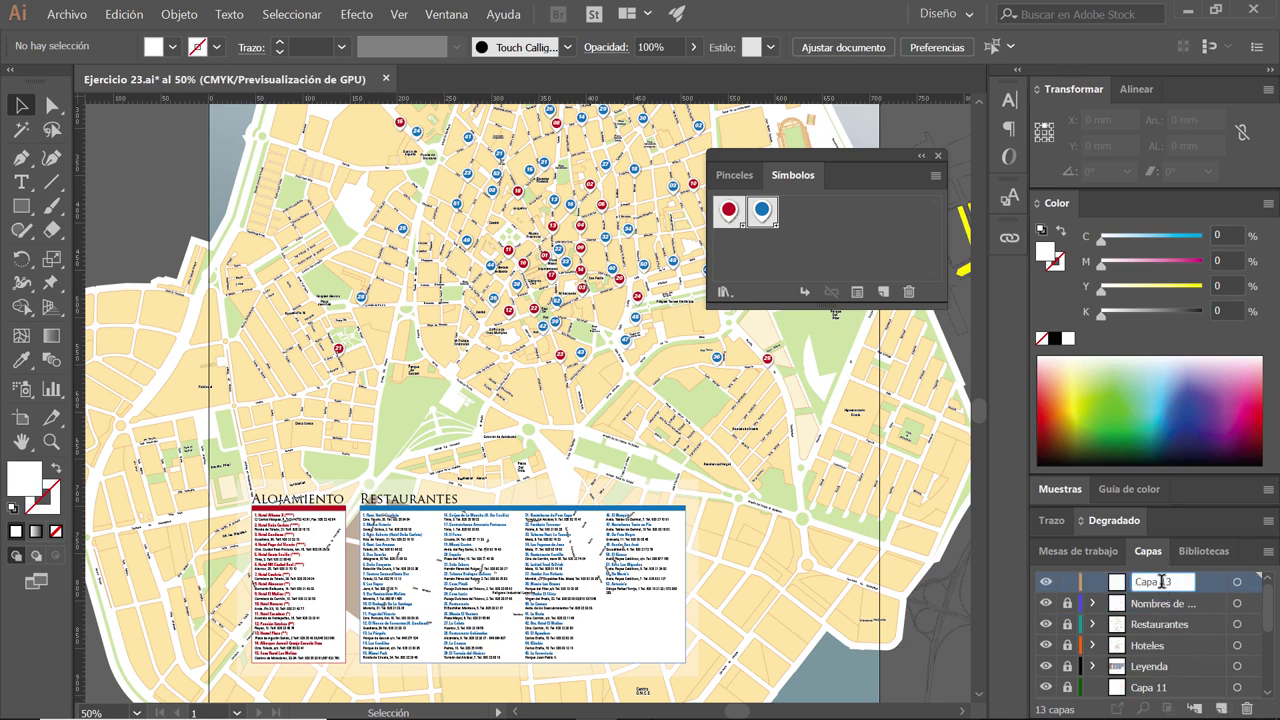
type("B")
type("ad")
type("i")
key("BackSpace")
key("Return")
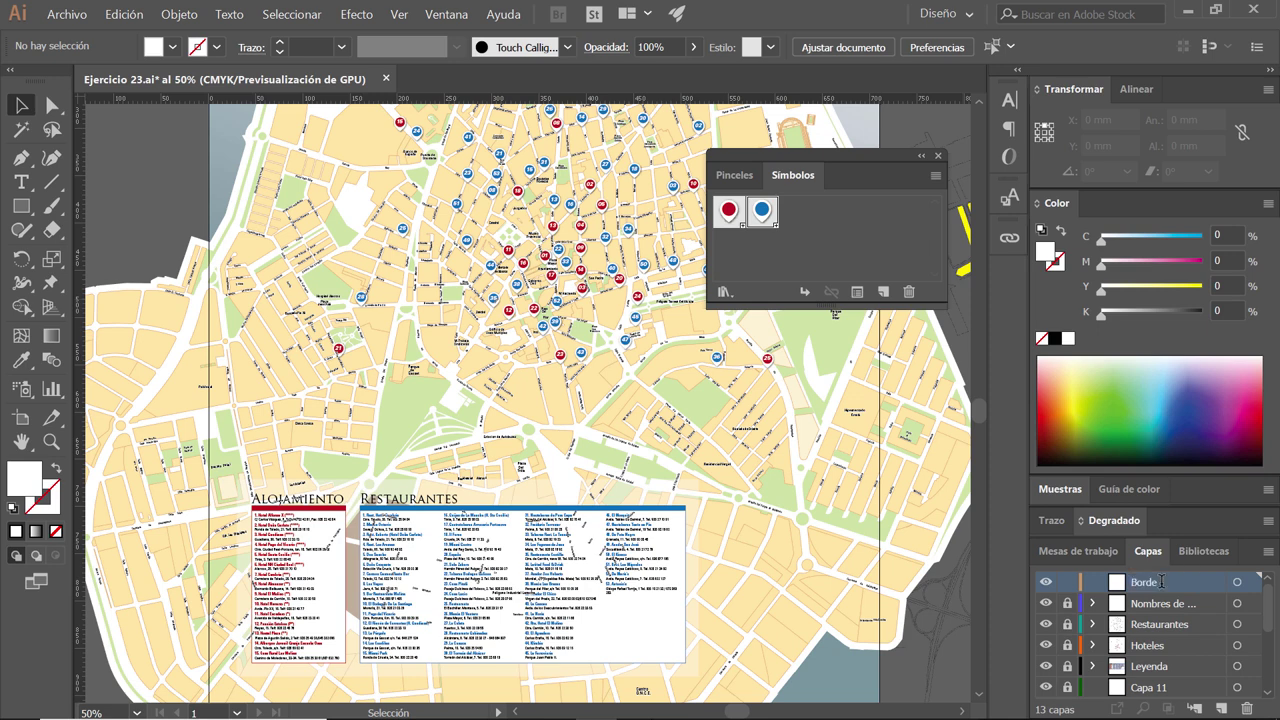
- Add a second layer named Cuadrícula, then make Borde the active layer
left_click(1221, 708)
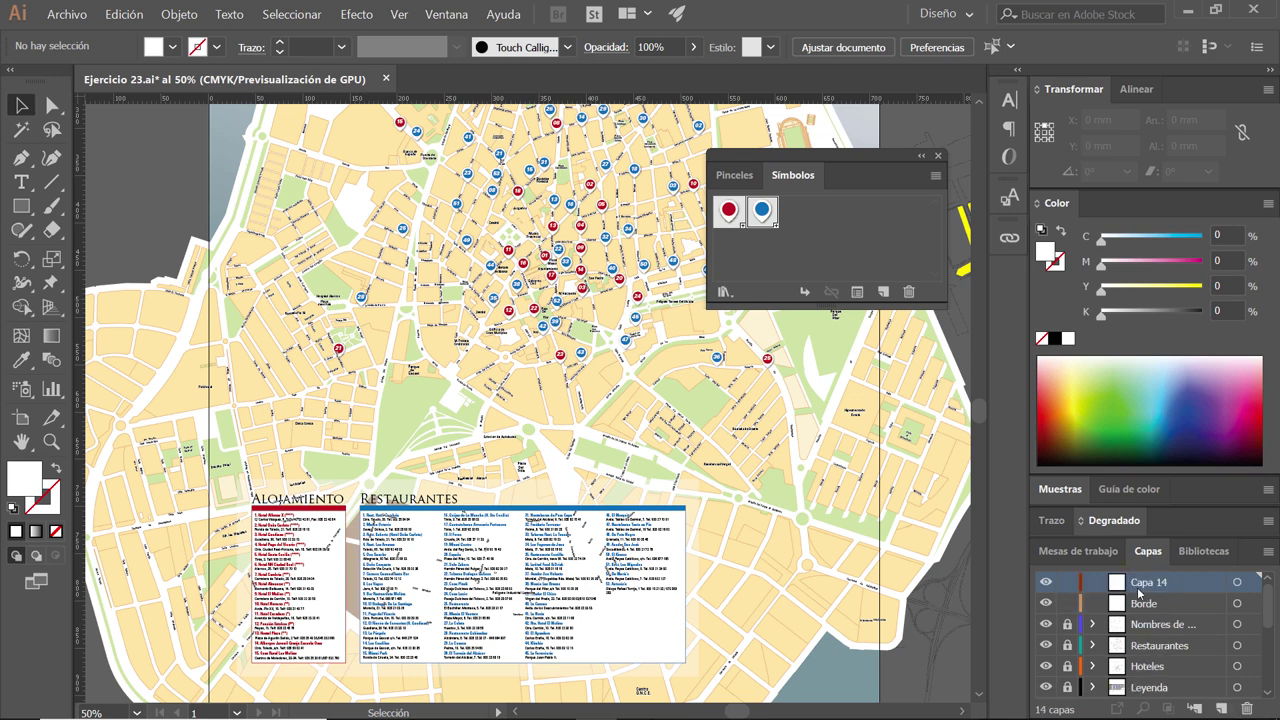
double_click(1148, 592)
type("Cuadr")
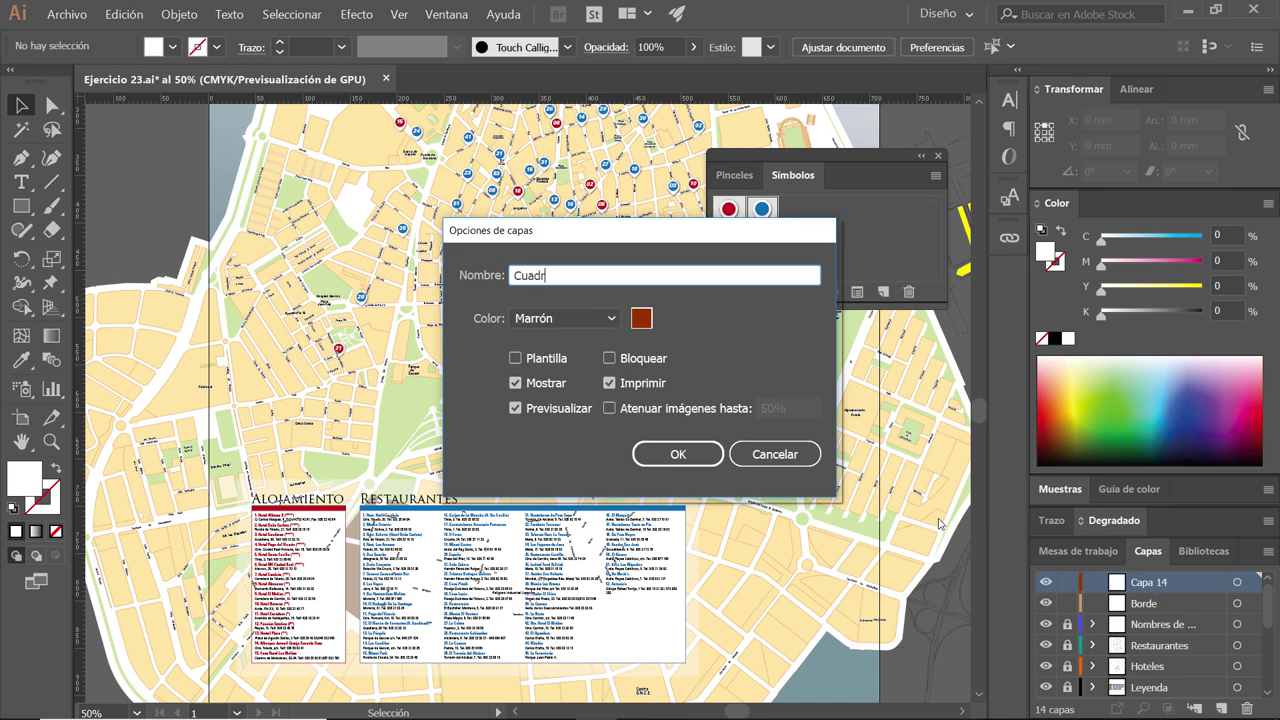
type("ícula")
key("Return")
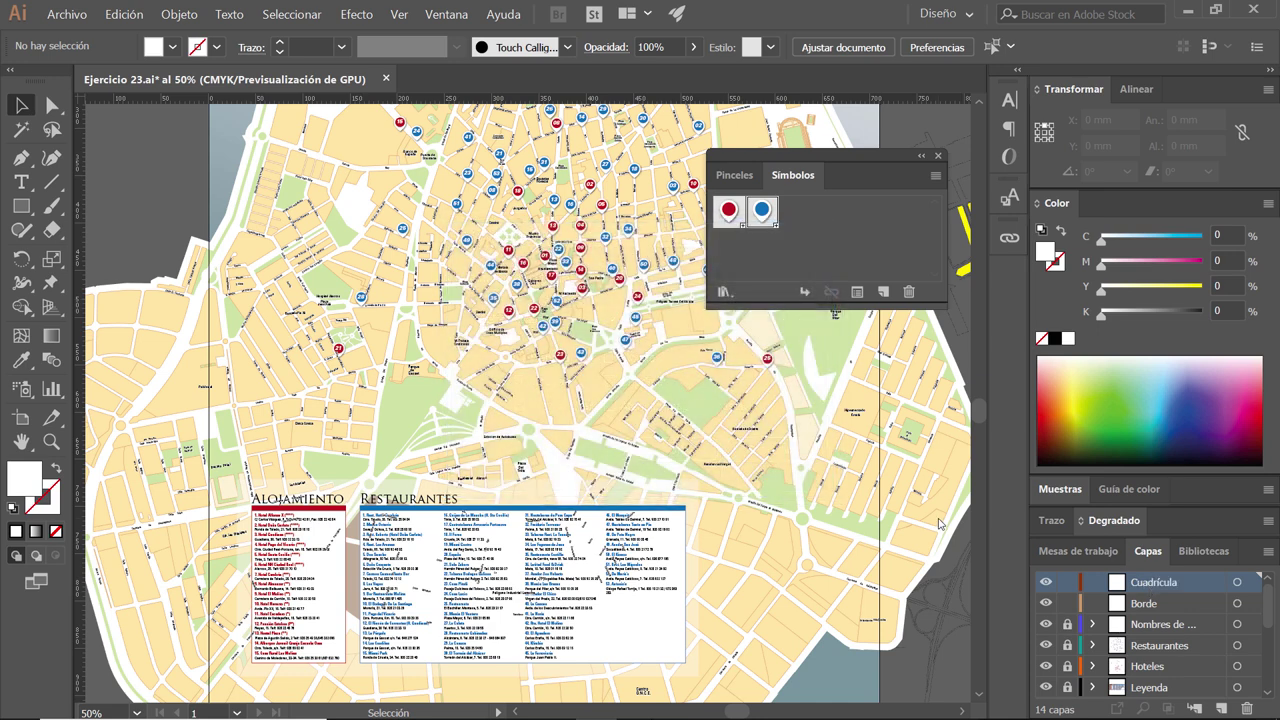
left_click(1184, 606)
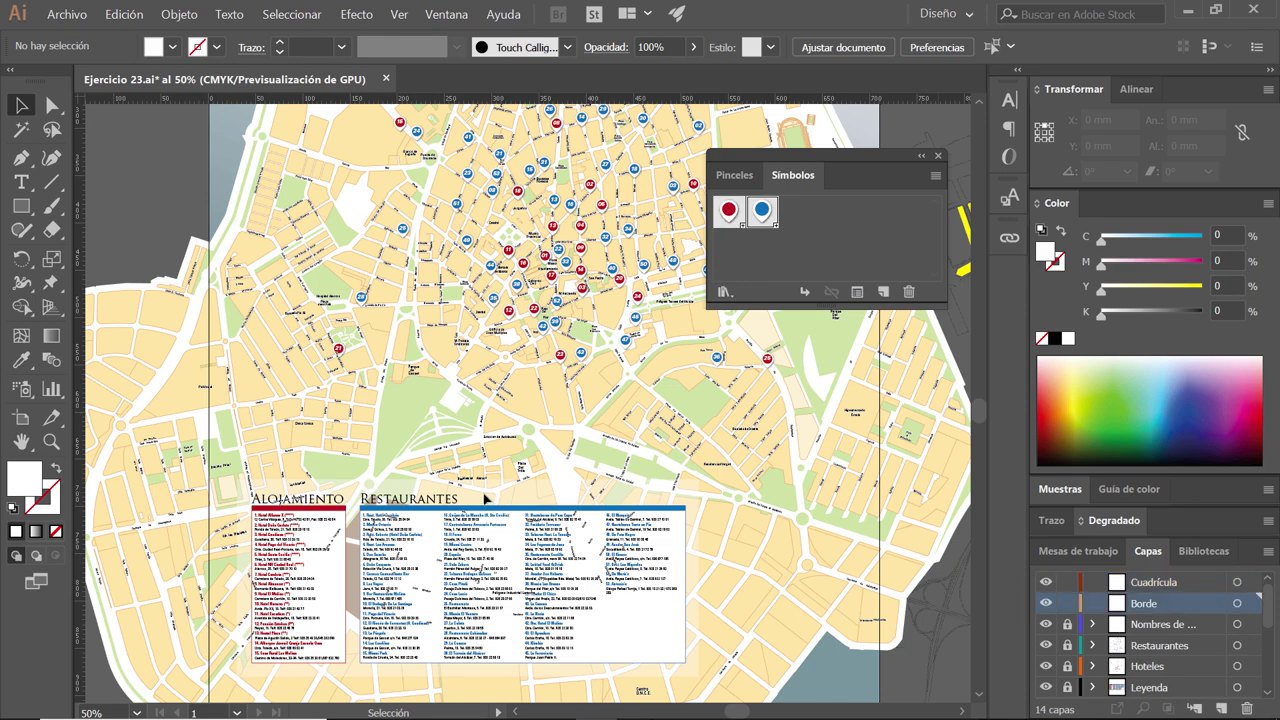
scroll(479, 493, "down", 1)
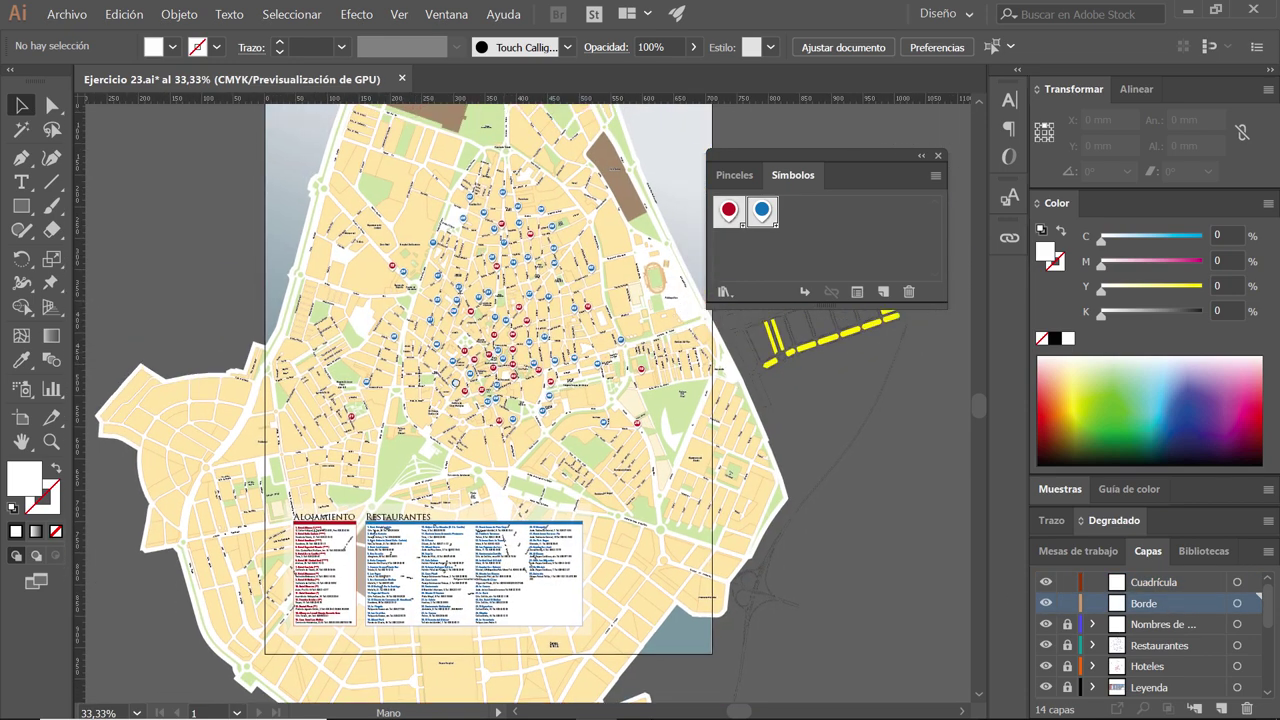
scroll(465, 430, "up", 1)
scroll(465, 430, "right", 1)
scroll(459, 383, "down", 1)
scroll(459, 383, "right", 1)
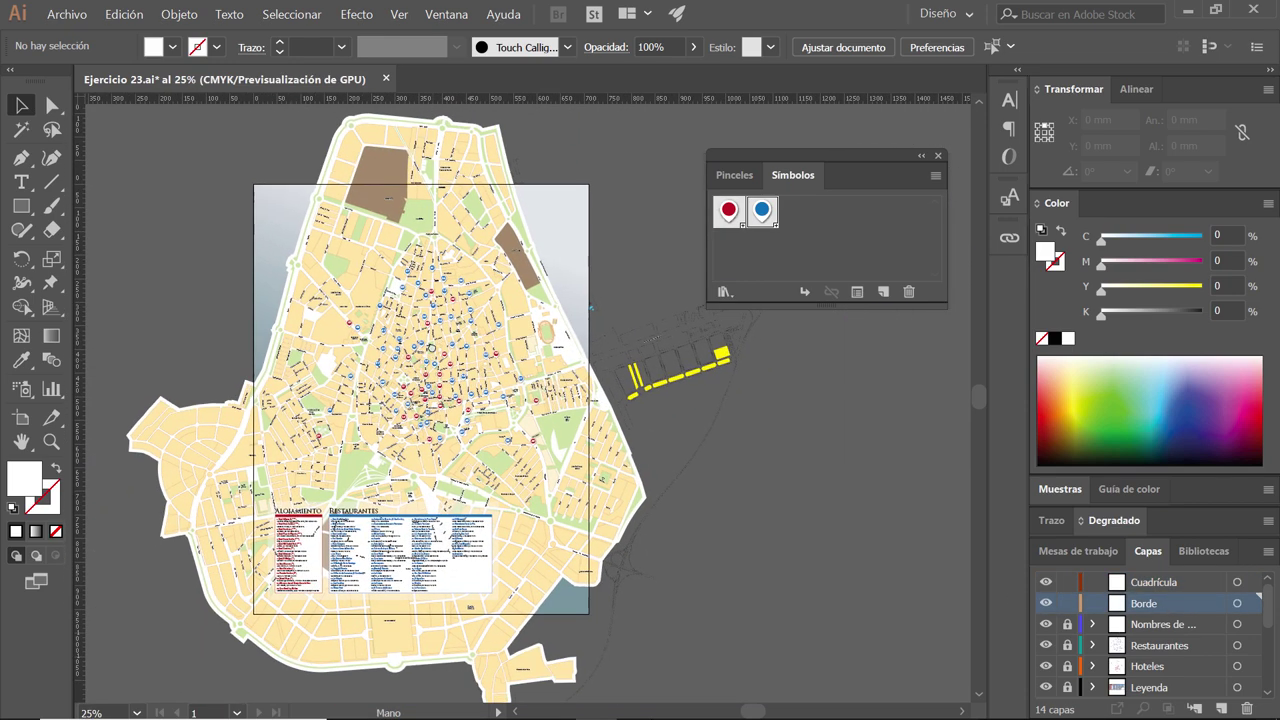
scroll(459, 383, "up", 1)
- Draw a 710 × 910 mm rectangle by entering its exact size
left_click(27, 210)
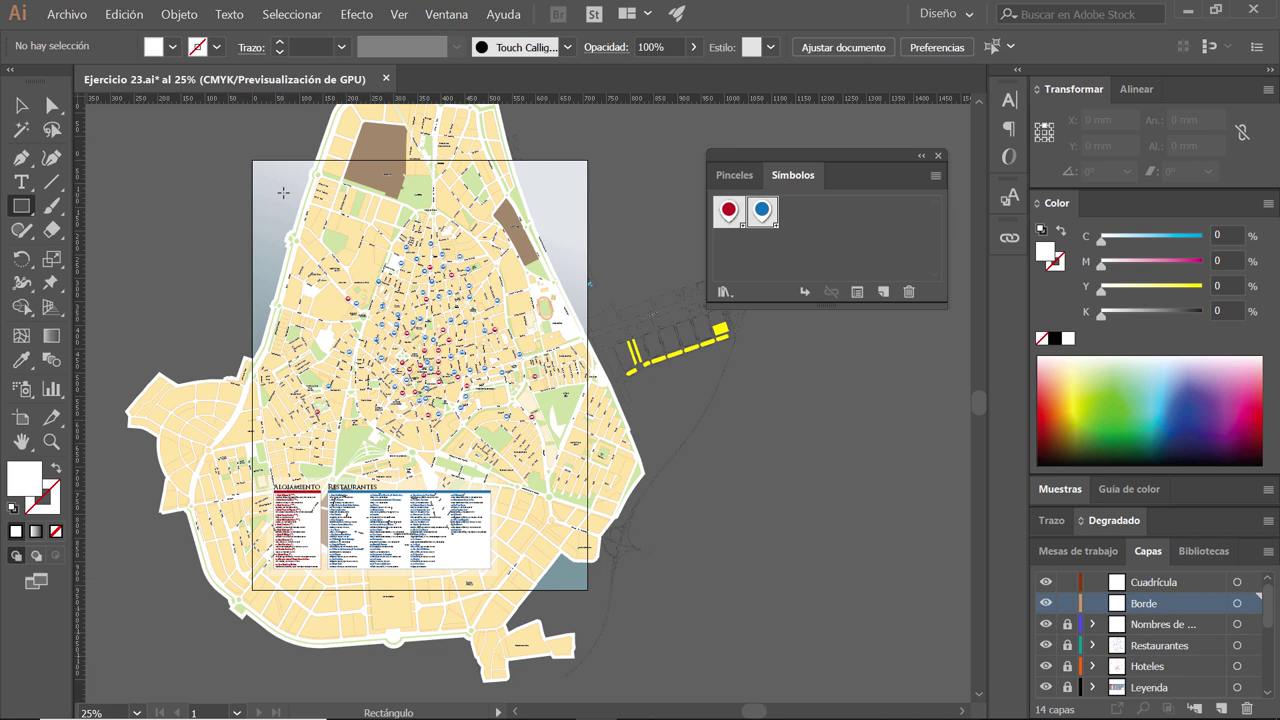
left_click(283, 192)
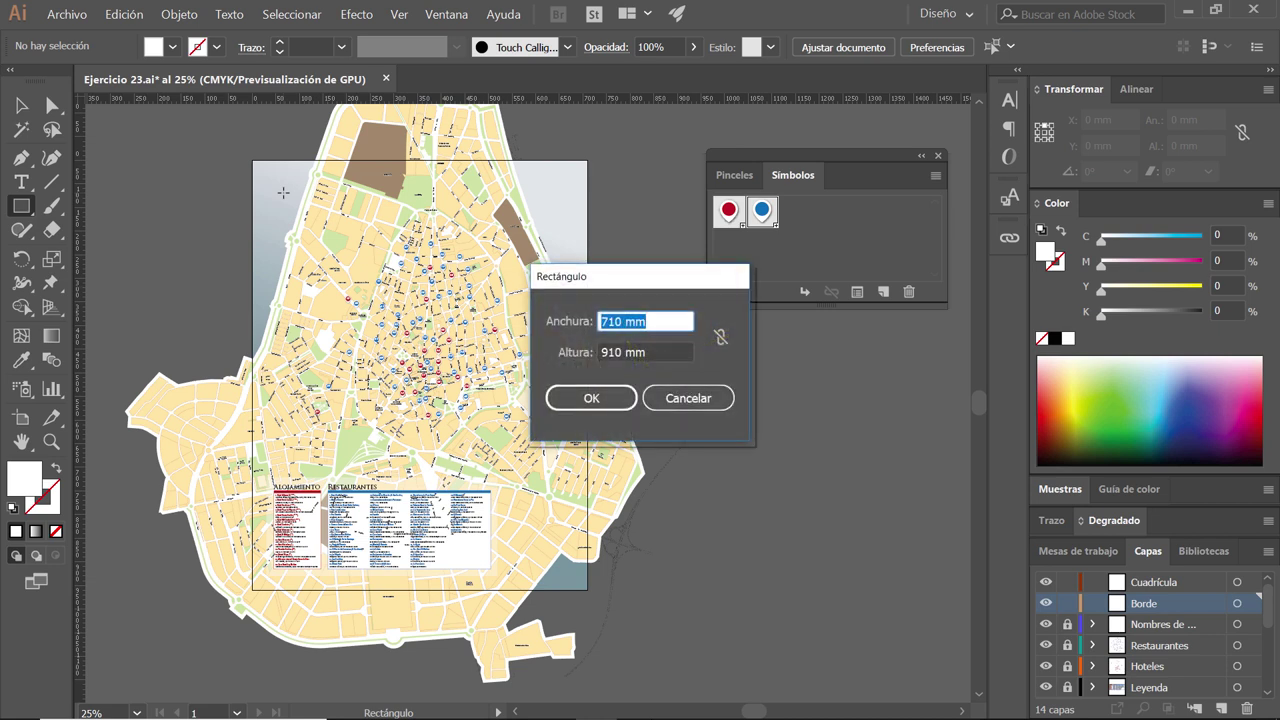
left_click(606, 398)
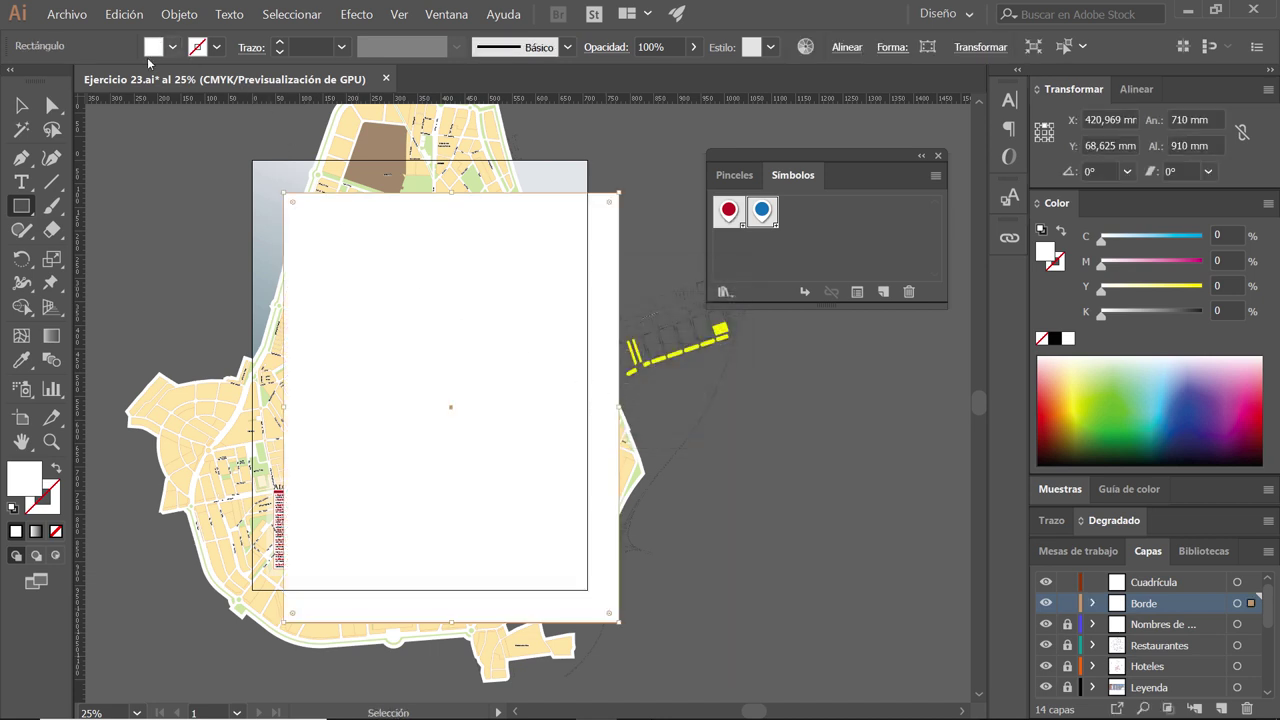
- Align the rectangle's left and top edges to the artboard
left_click(22, 106)
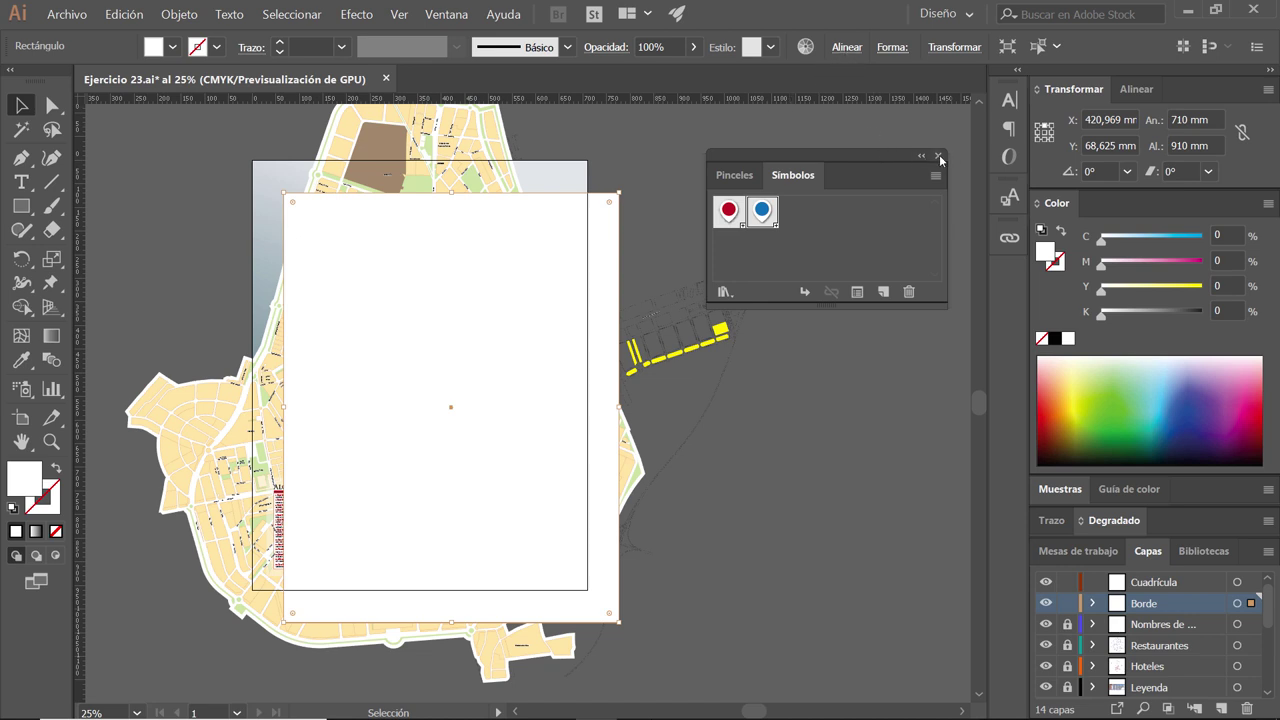
left_click(938, 155)
left_click(847, 50)
left_click(822, 213)
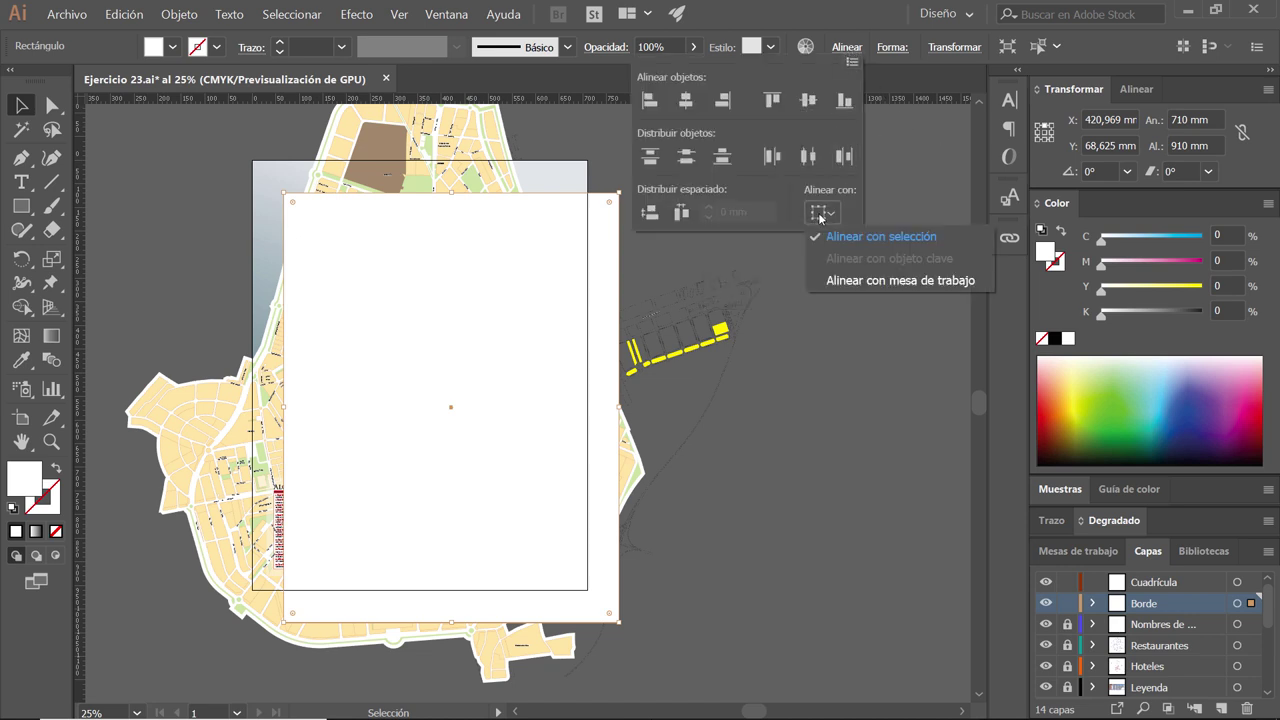
left_click(851, 240)
left_click(686, 100)
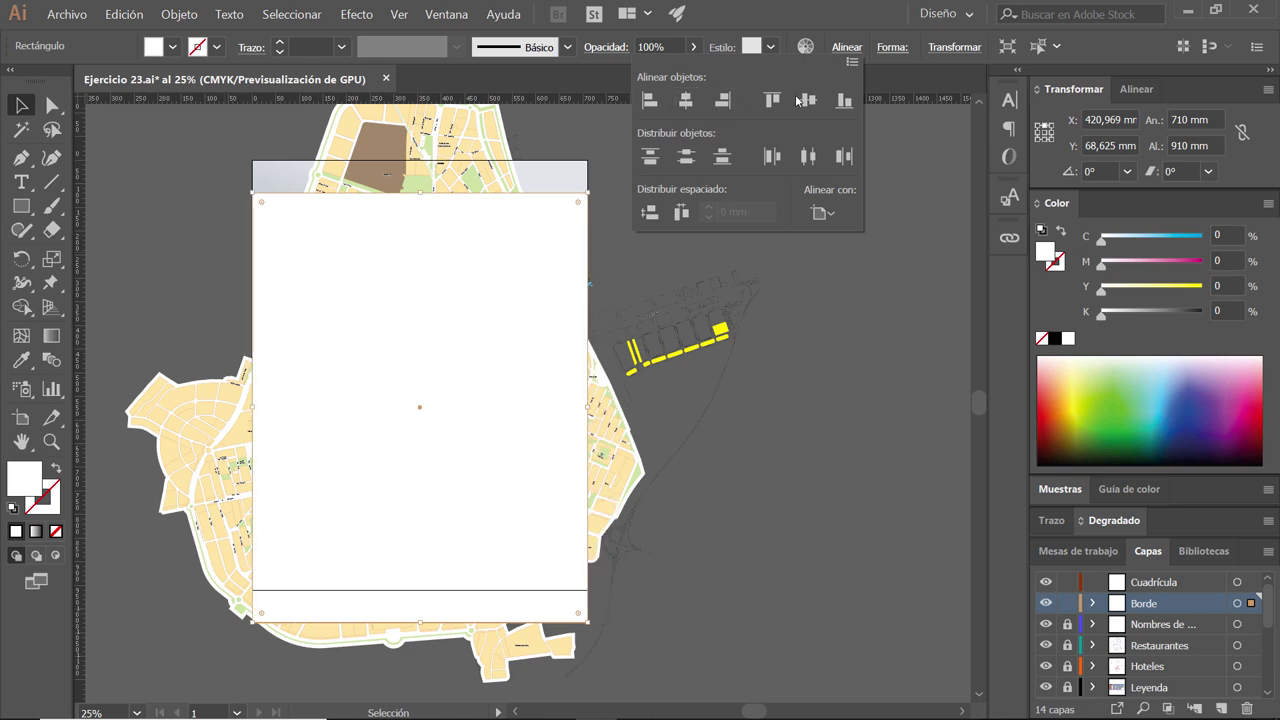
left_click(808, 100)
key("Escape")
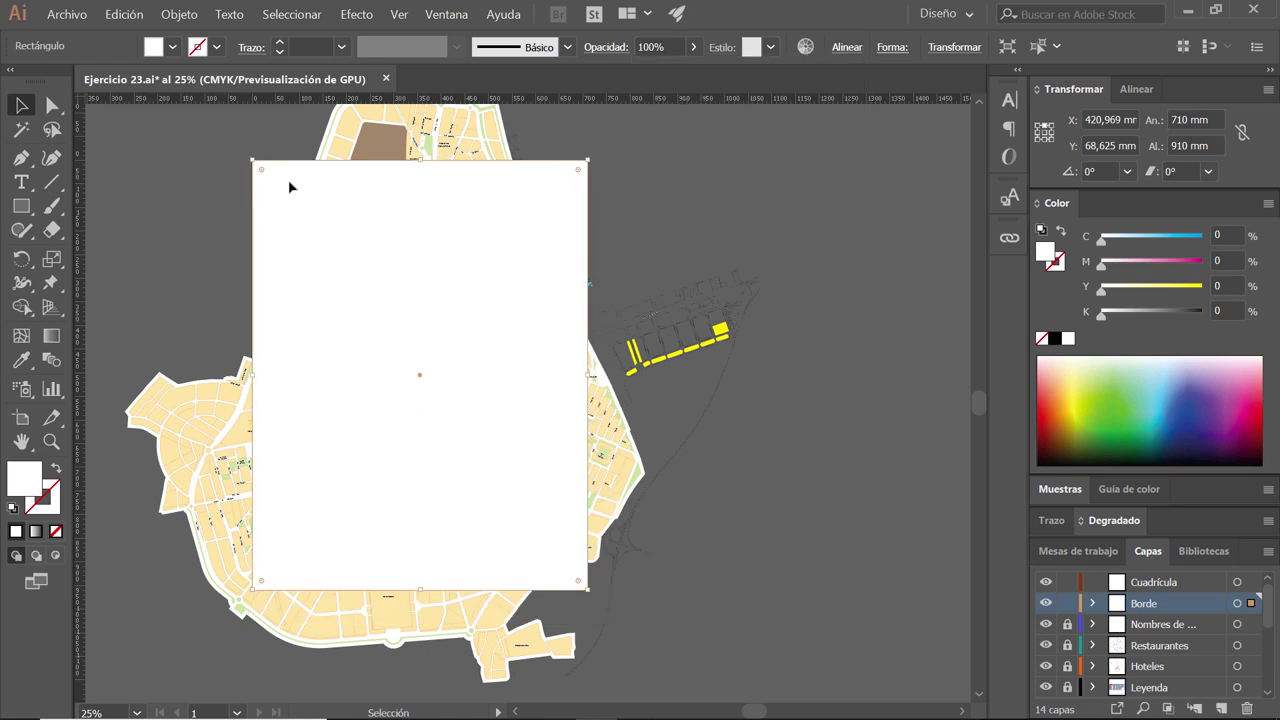
- Give the border rectangle a blue stroke swatch, comparing it with the reference PDF
scroll(285, 199, "up", 1, "alt")
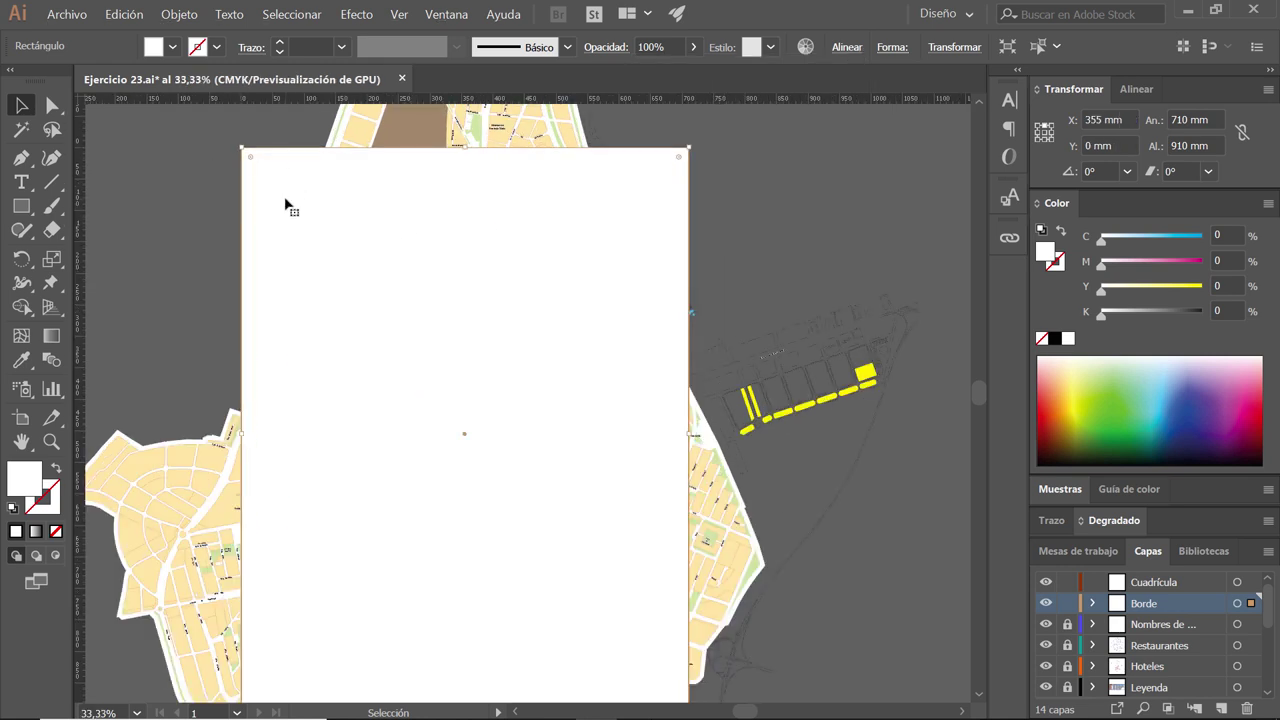
left_click(218, 47)
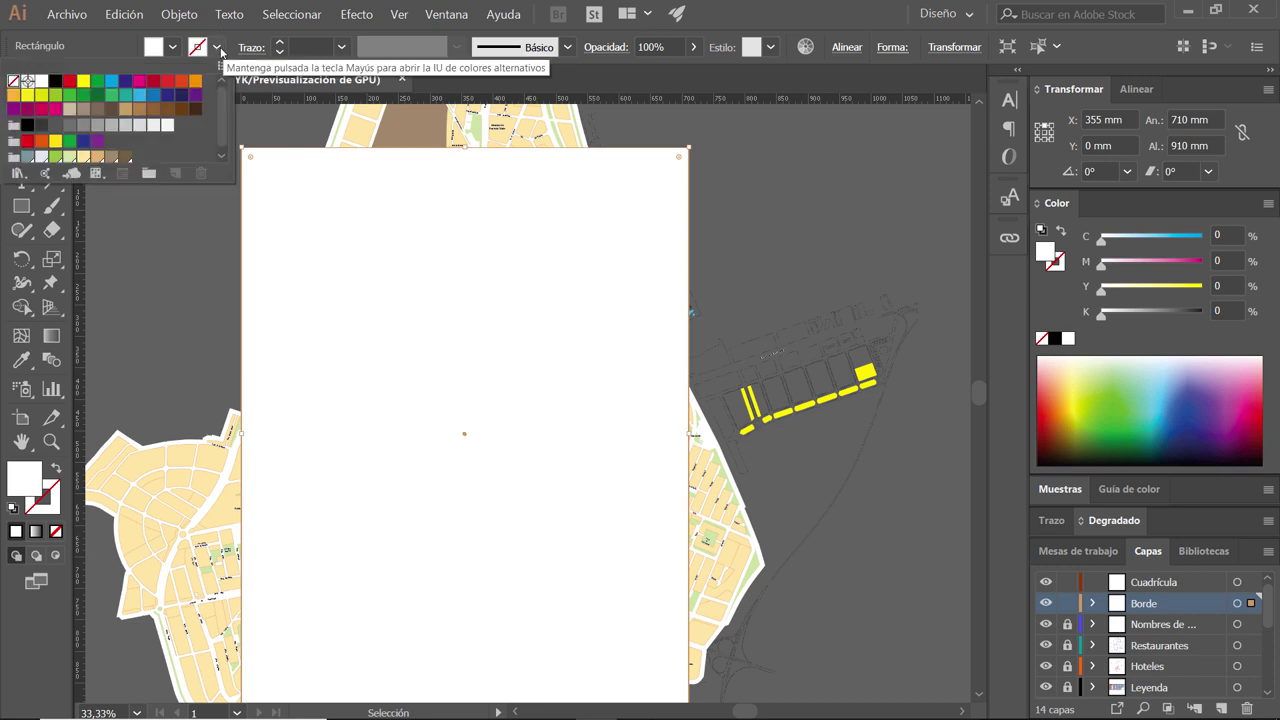
left_click(154, 97)
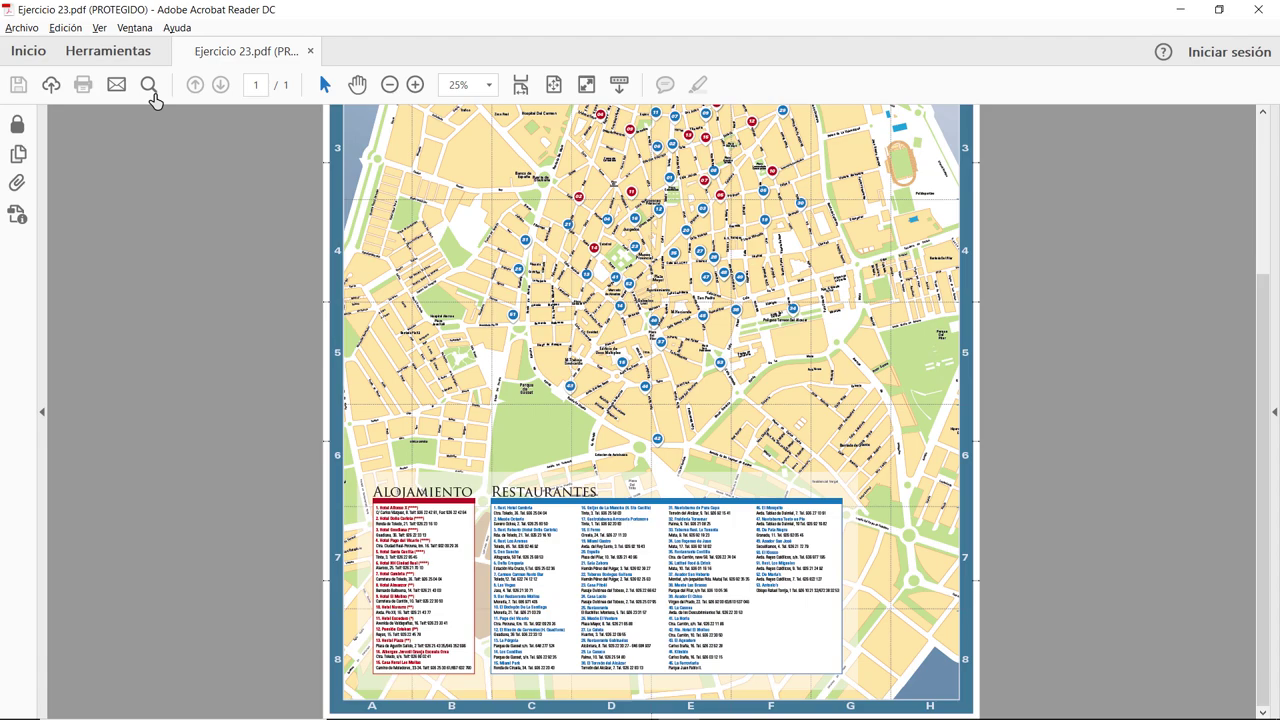
key("alt+Tab")
left_click(216, 47)
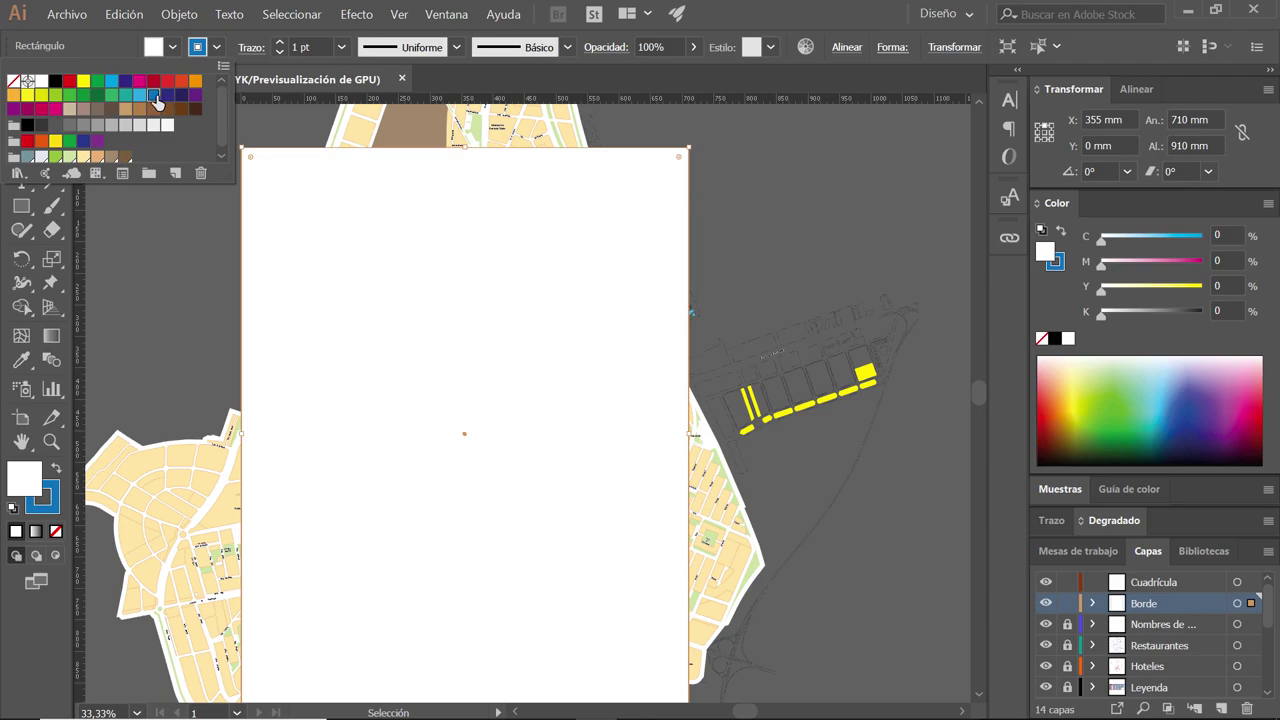
key("alt+Tab")
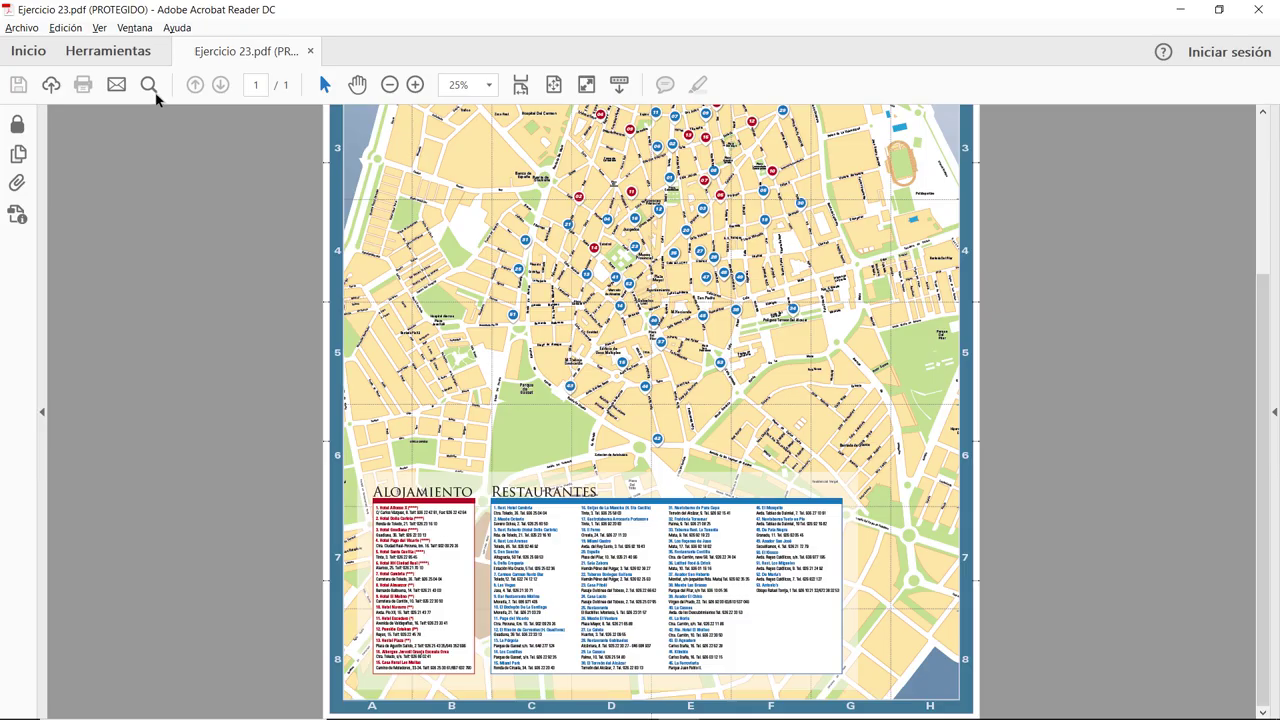
key("alt+Tab")
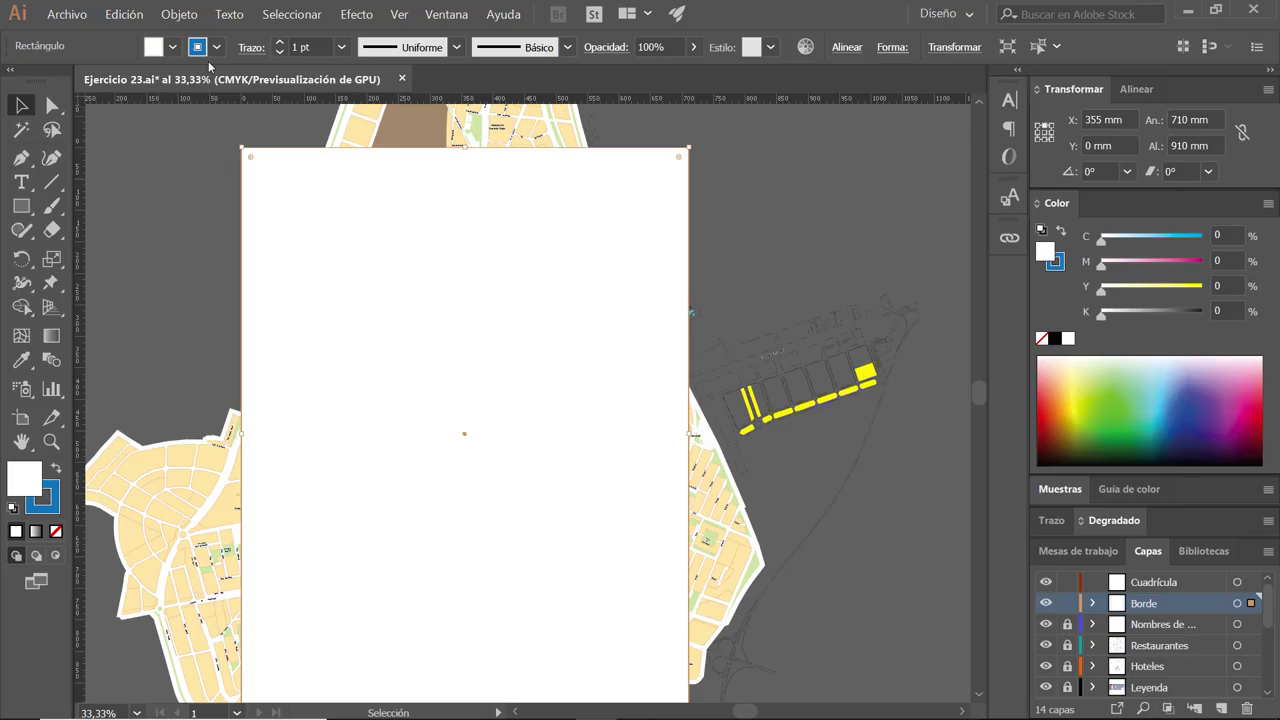
left_click(216, 47)
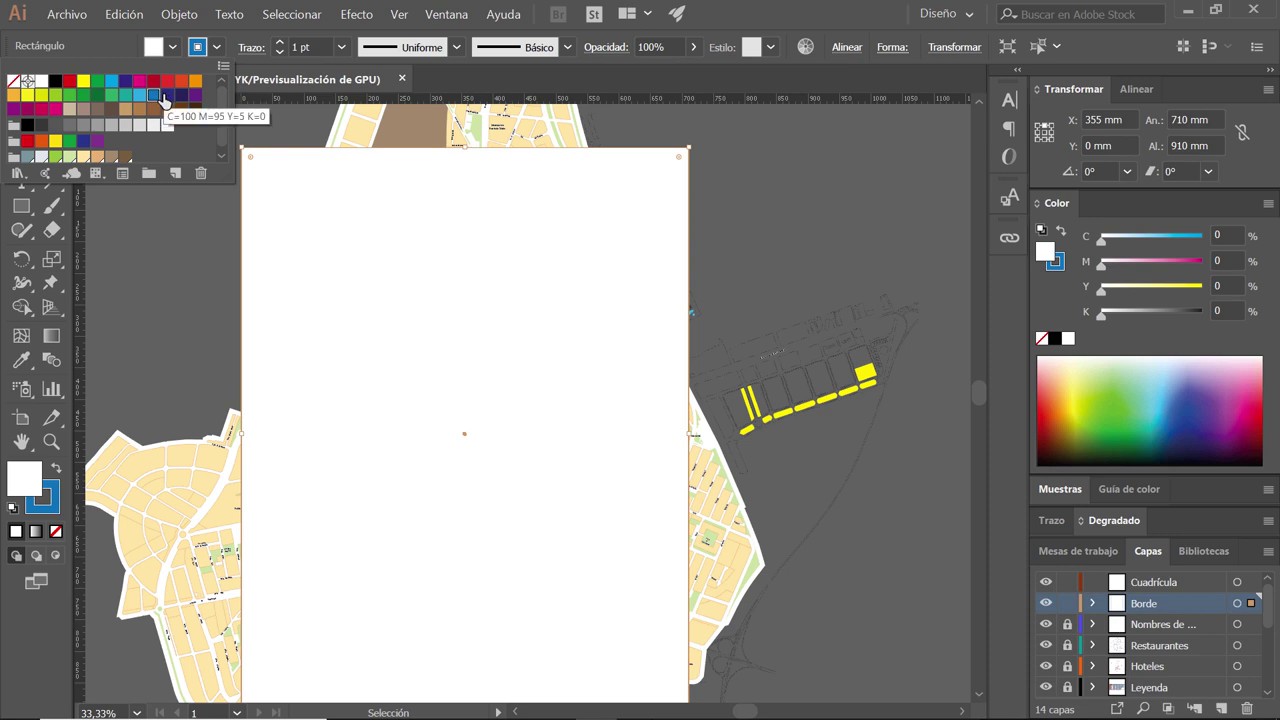
left_click(1070, 276)
- Adjust the stroke colour to C 85, M 60, Y 25, K 15
left_click(1055, 262)
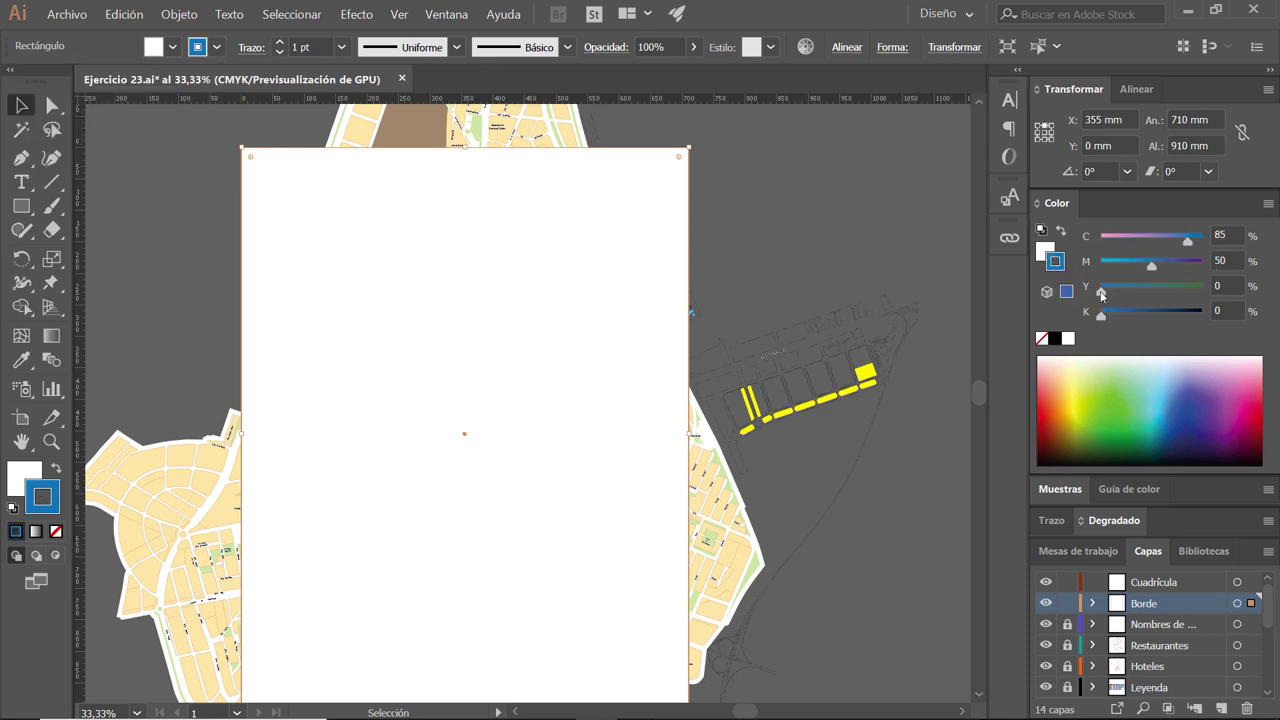
mouse_move(1110, 314)
left_mouse_down()
mouse_move(1129, 313)
mouse_move(1095, 313)
mouse_move(1119, 289)
mouse_move(1118, 316)
mouse_move(1128, 289)
left_mouse_up()
left_click(1200, 284)
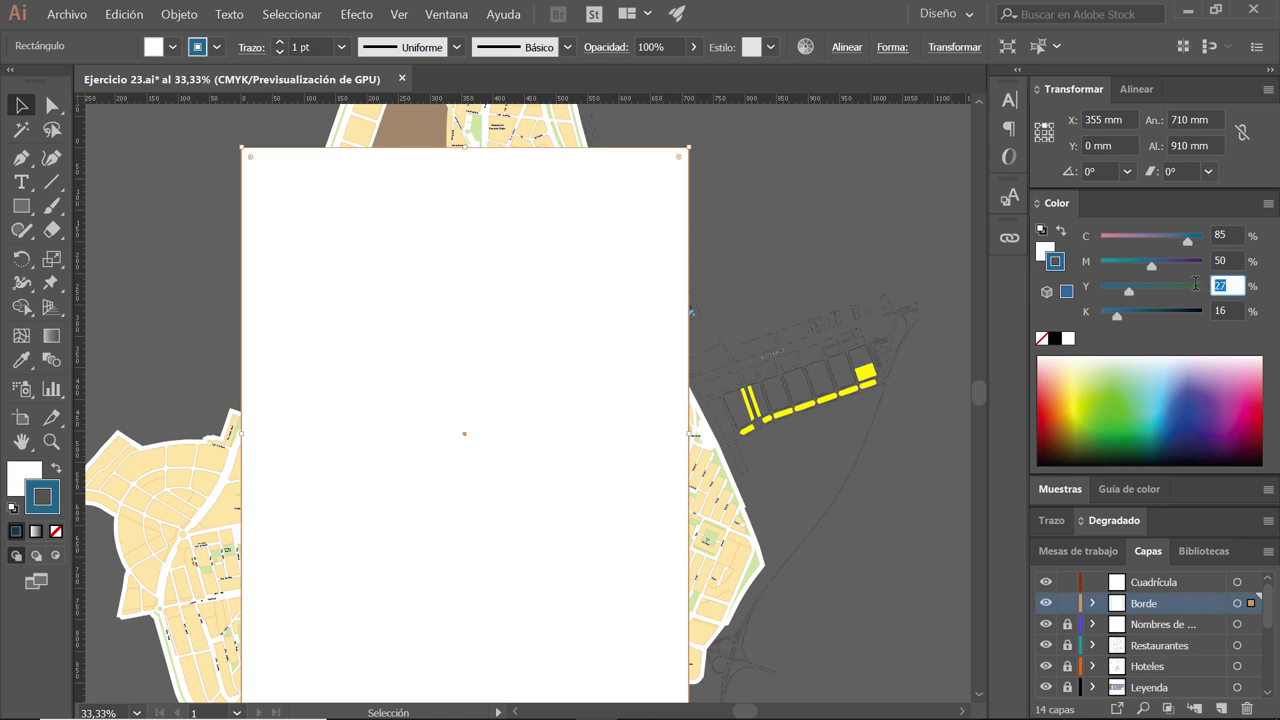
type("2")
key("Tab")
type("15")
key("Tab")
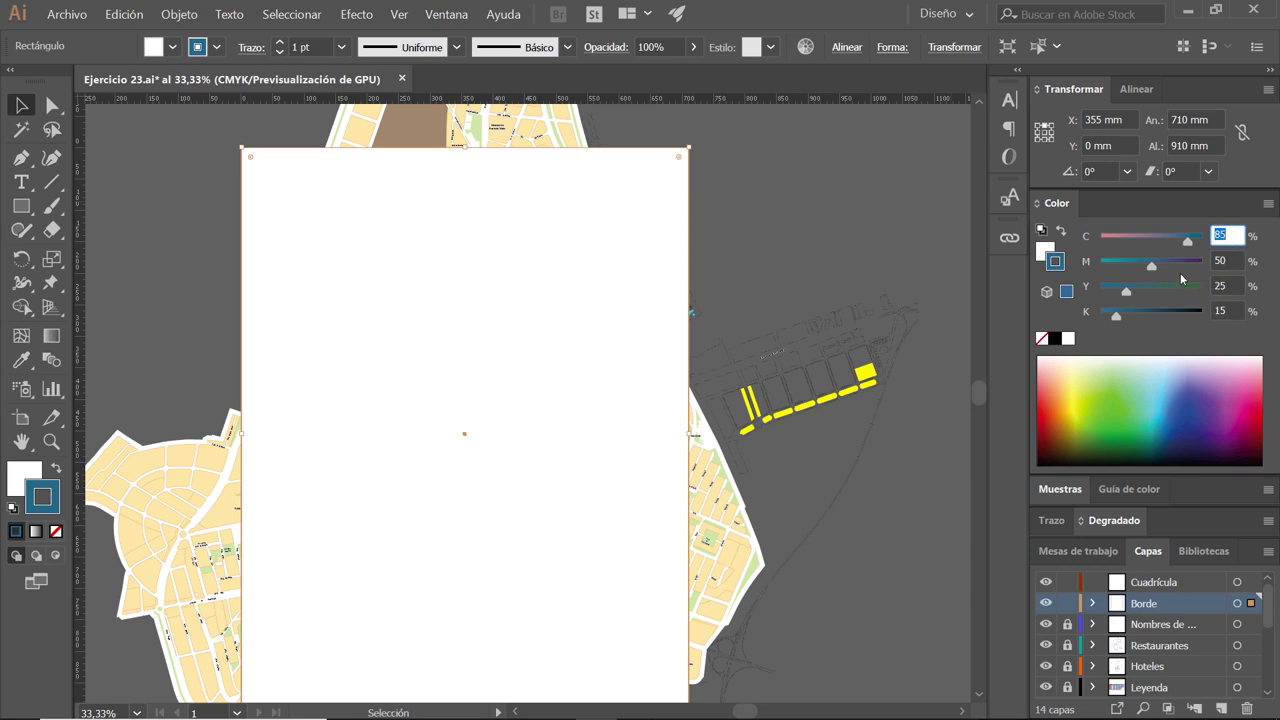
left_click_drag(1170, 262, 1164, 261)
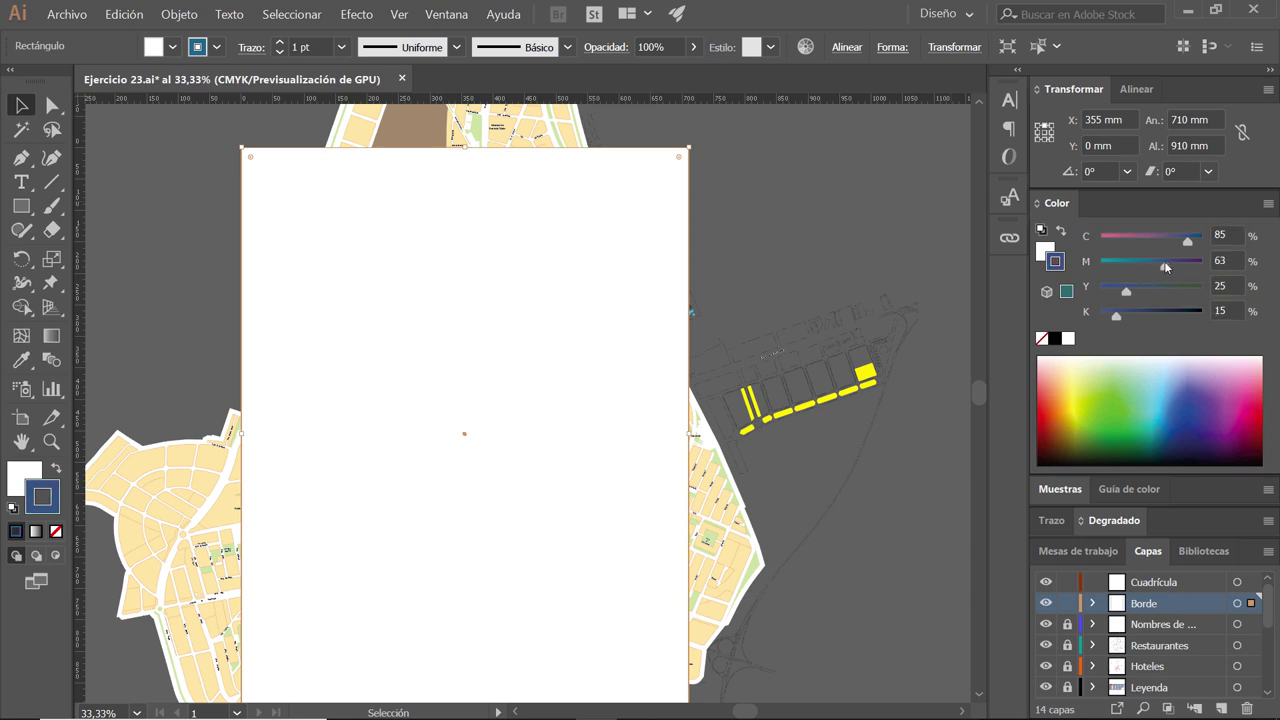
type("6")
type("0")
key("Tab")
left_click(1070, 208)
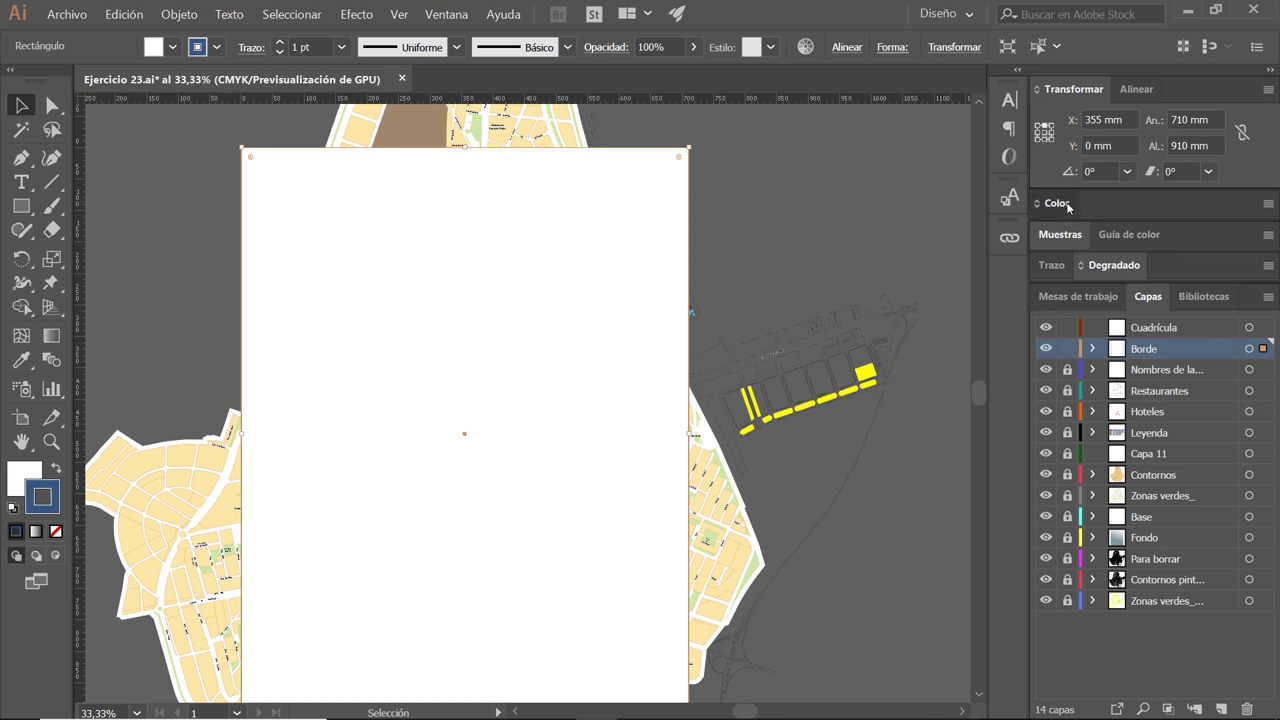
- Save the stroke colour as a new swatch named Borde and drag it into the colour group
left_click(1068, 207)
left_click(1268, 204)
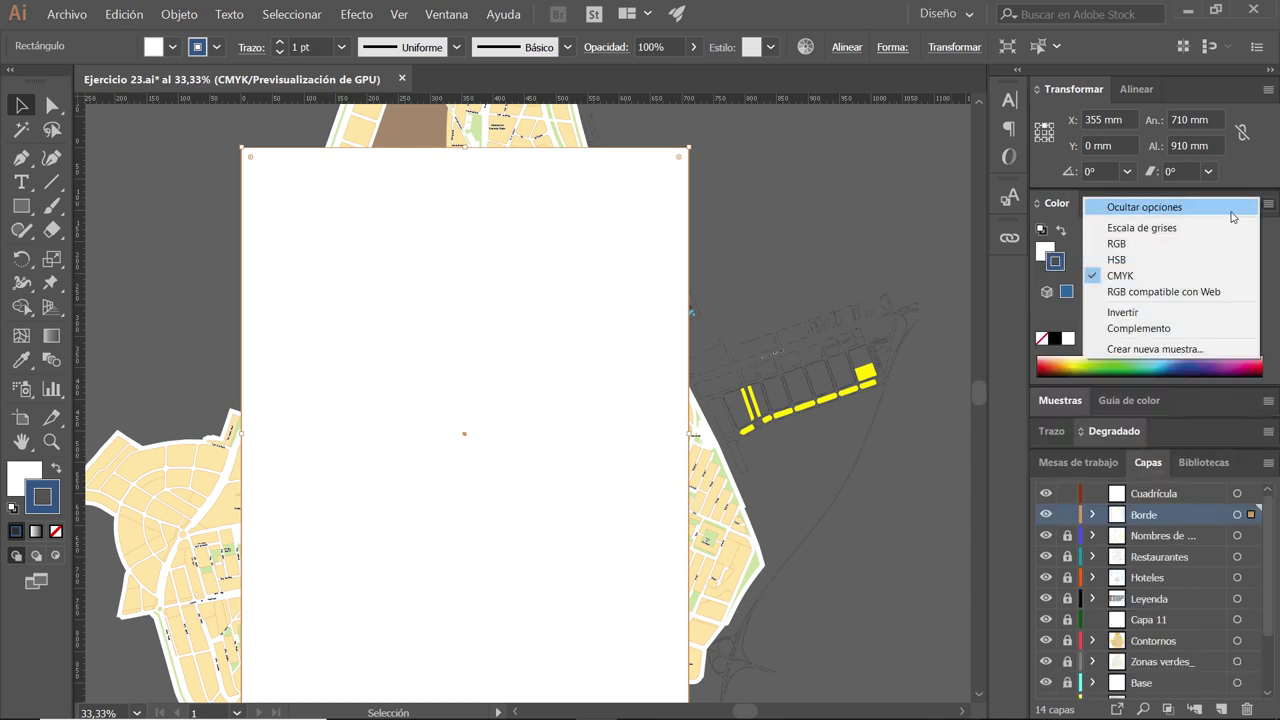
left_click(1200, 348)
type("B")
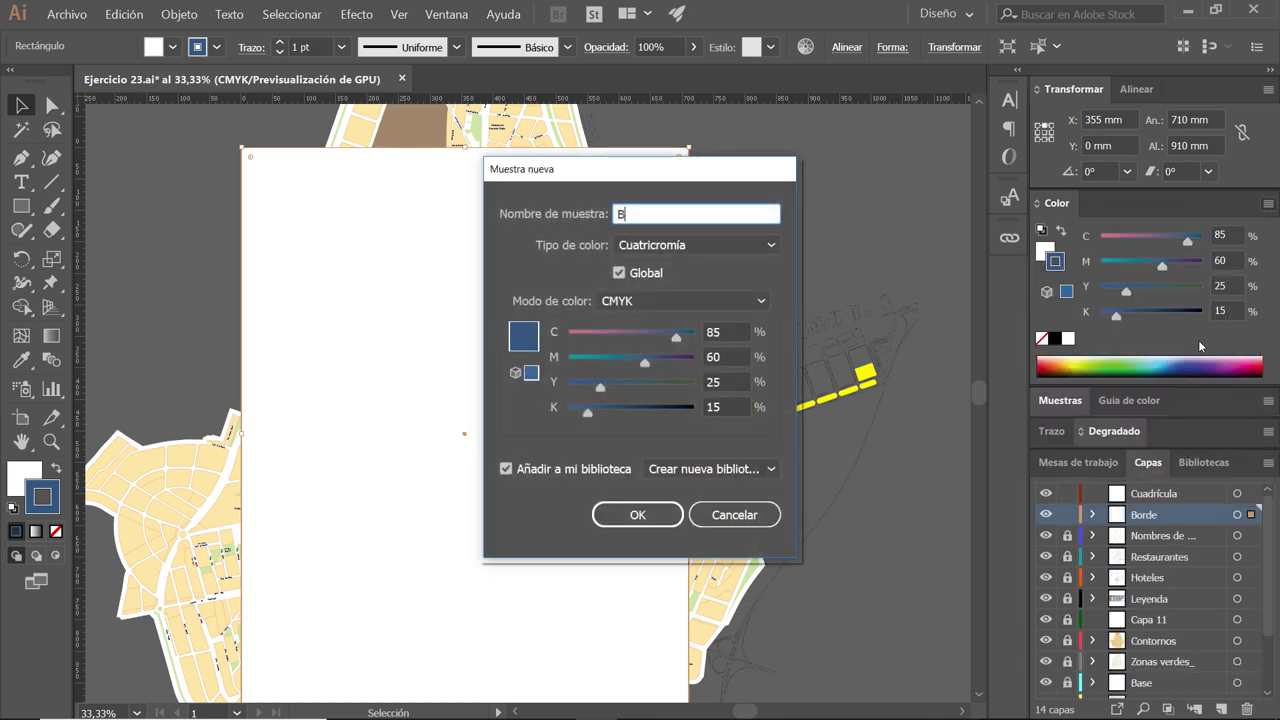
type("orde")
key("Return")
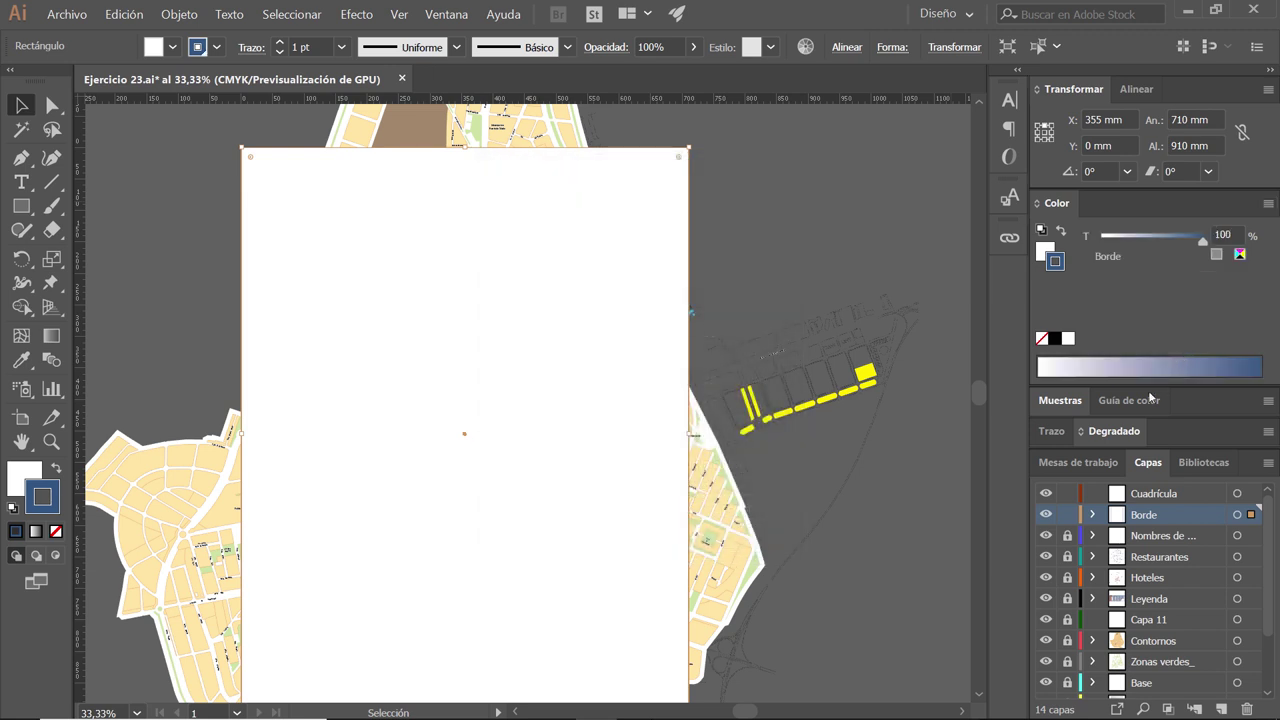
double_click(1058, 203)
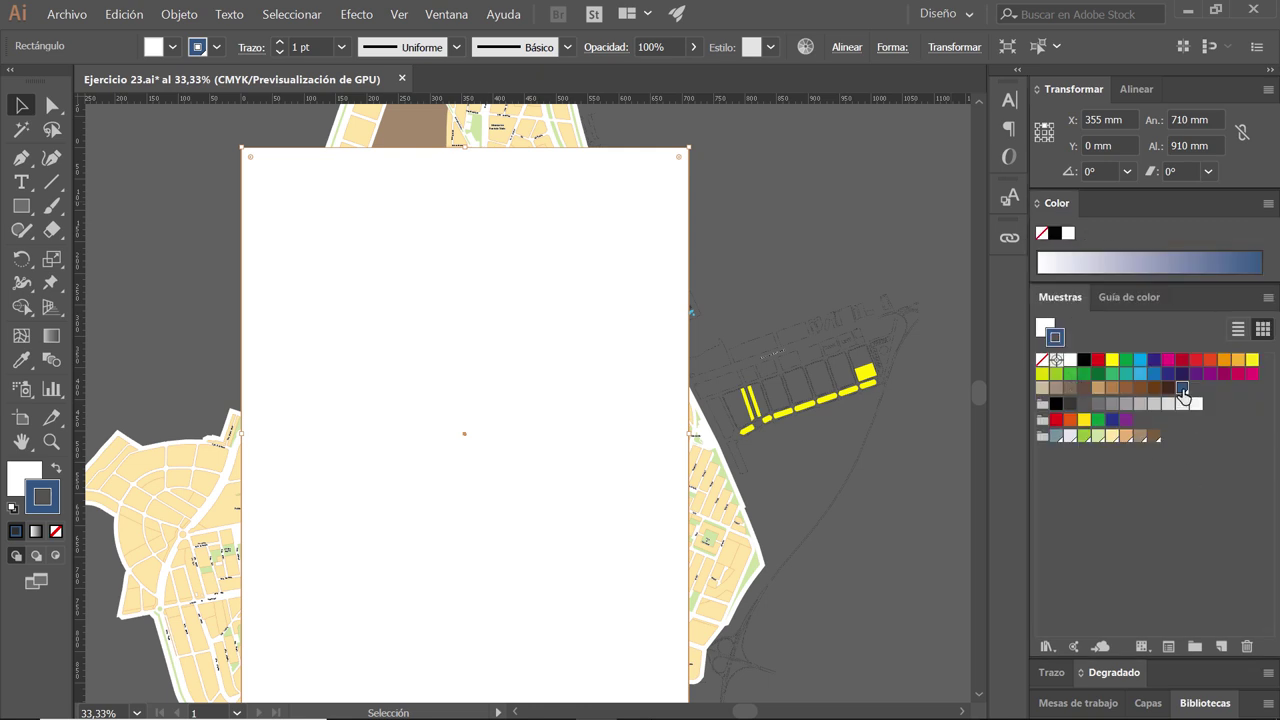
left_click_drag(1183, 393, 1056, 437)
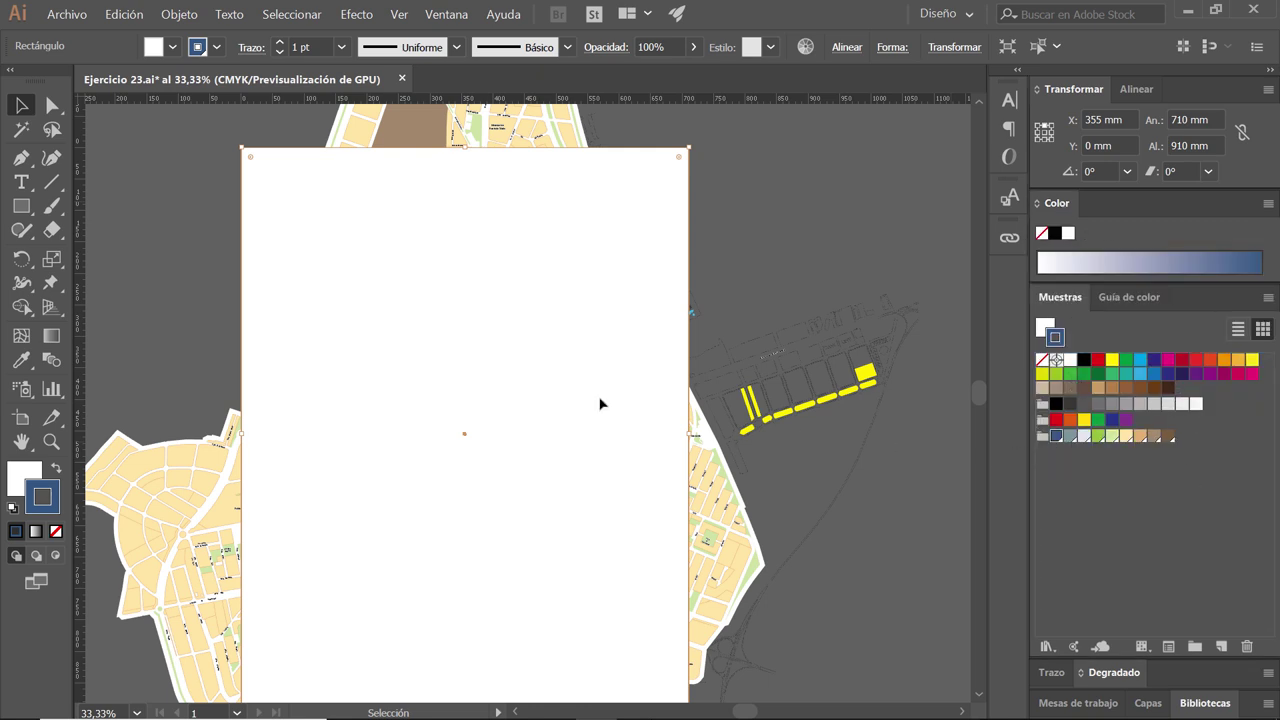
- Set the border rectangle's fill to None
left_click(216, 48)
left_click(173, 50)
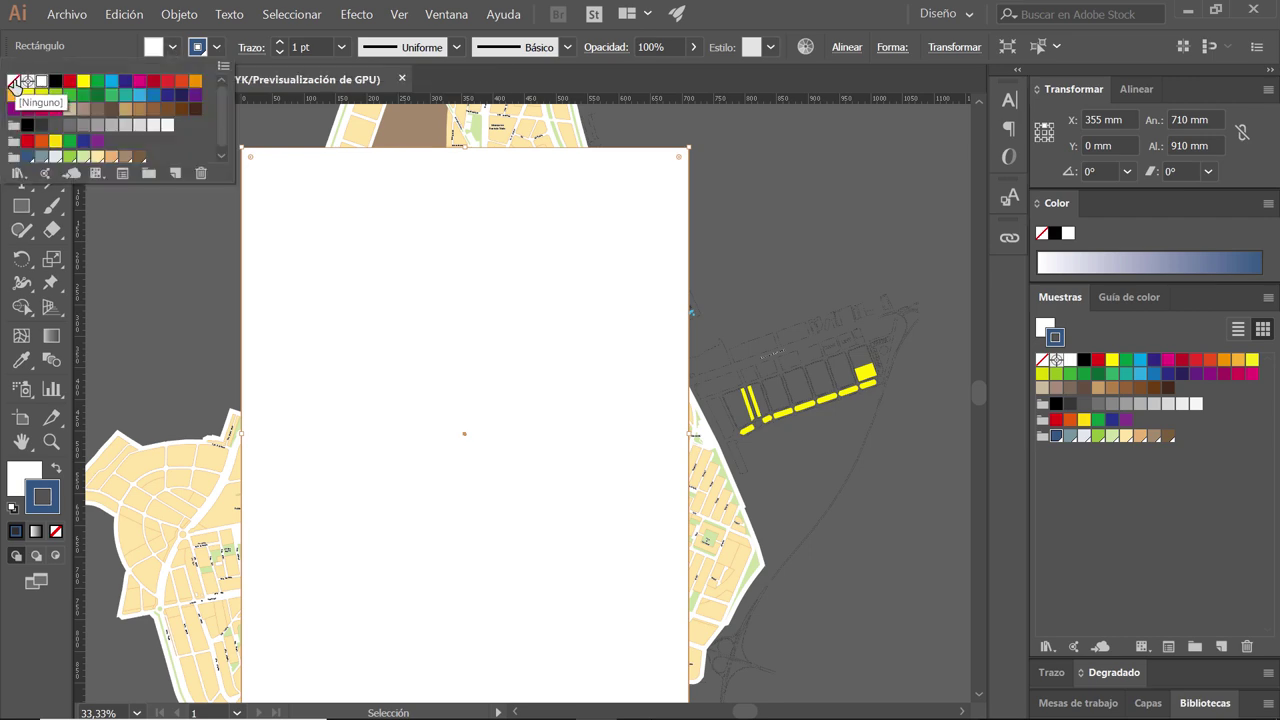
left_click(14, 84)
- Align the stroke to the inside and raise its weight to 40 pt
left_click(252, 47)
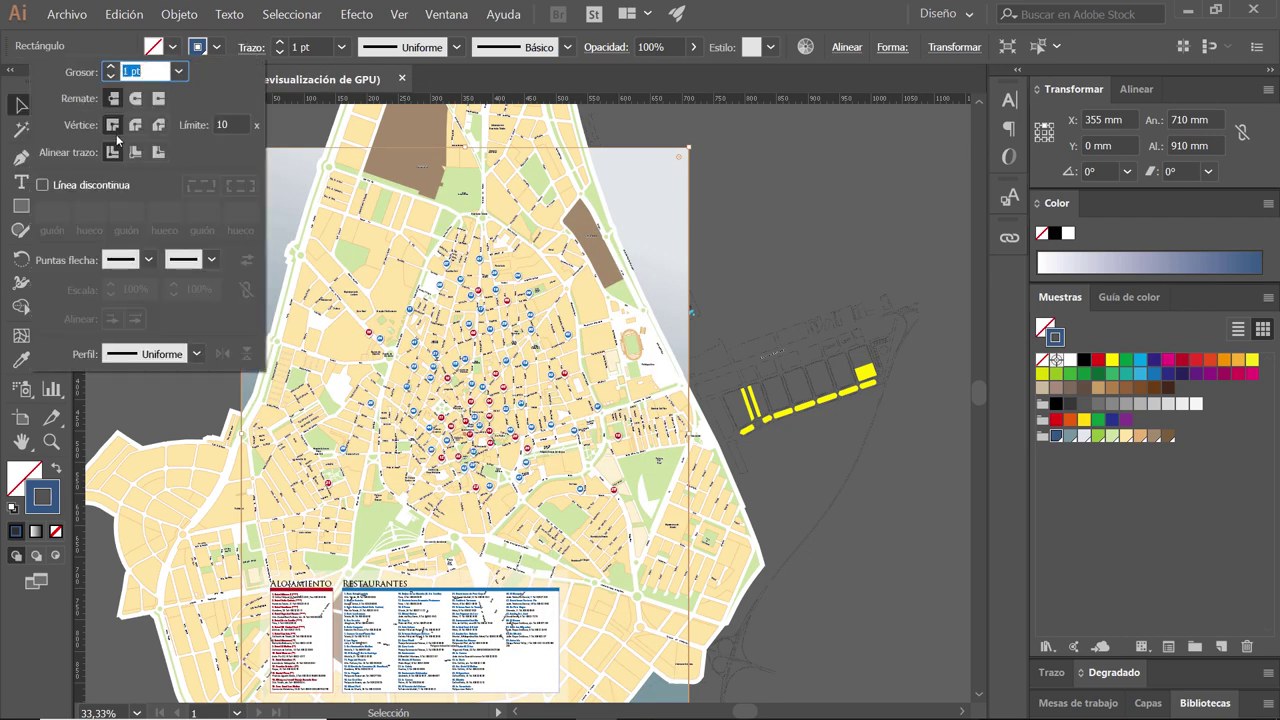
left_click(141, 156)
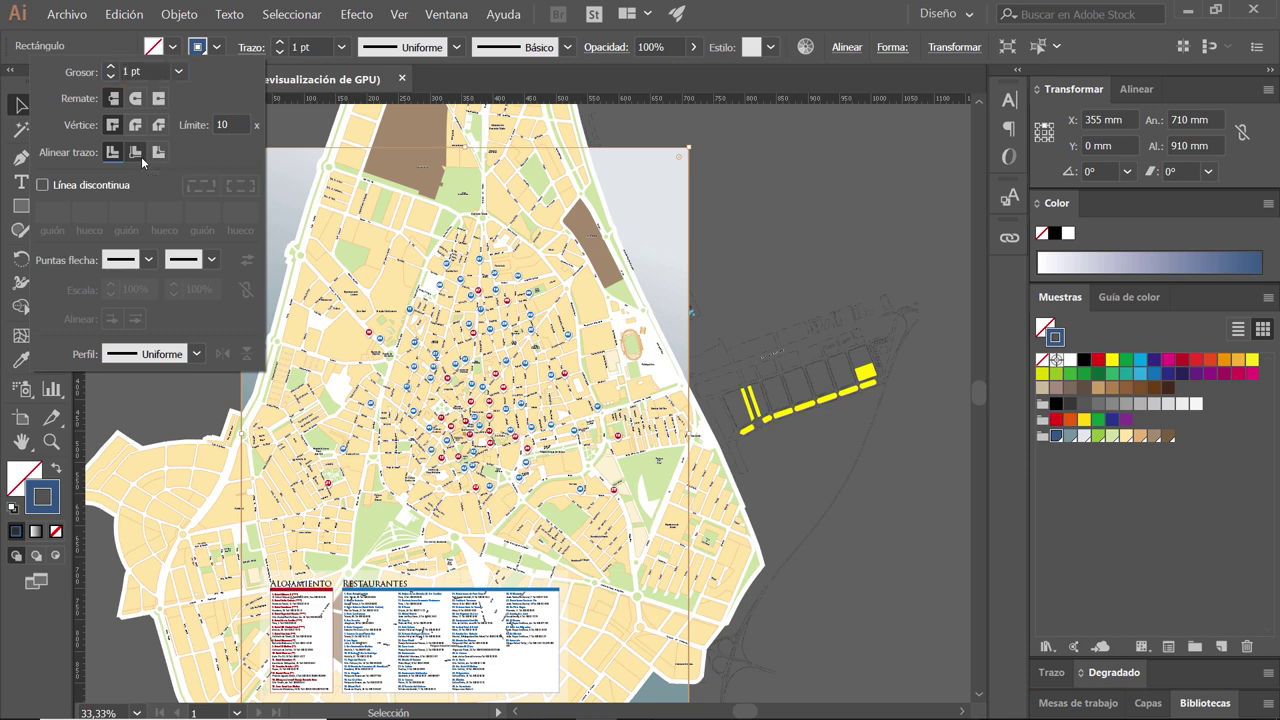
left_click(282, 44)
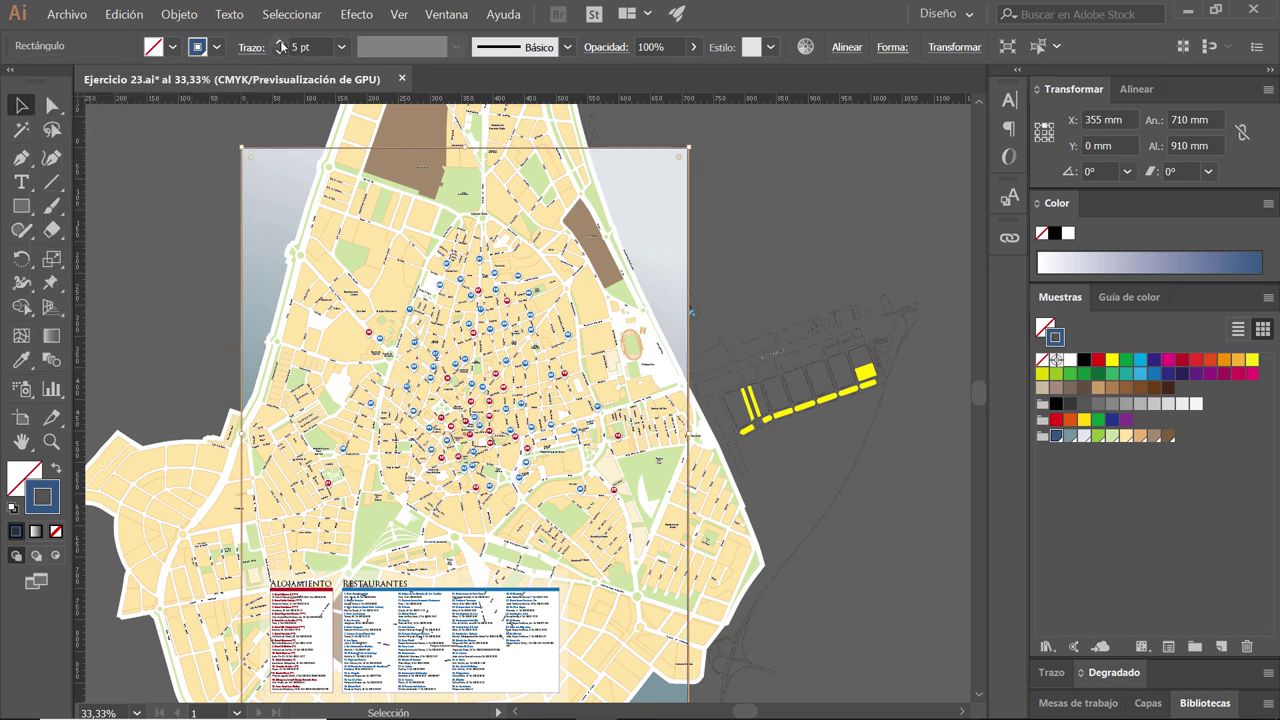
left_click(282, 44)
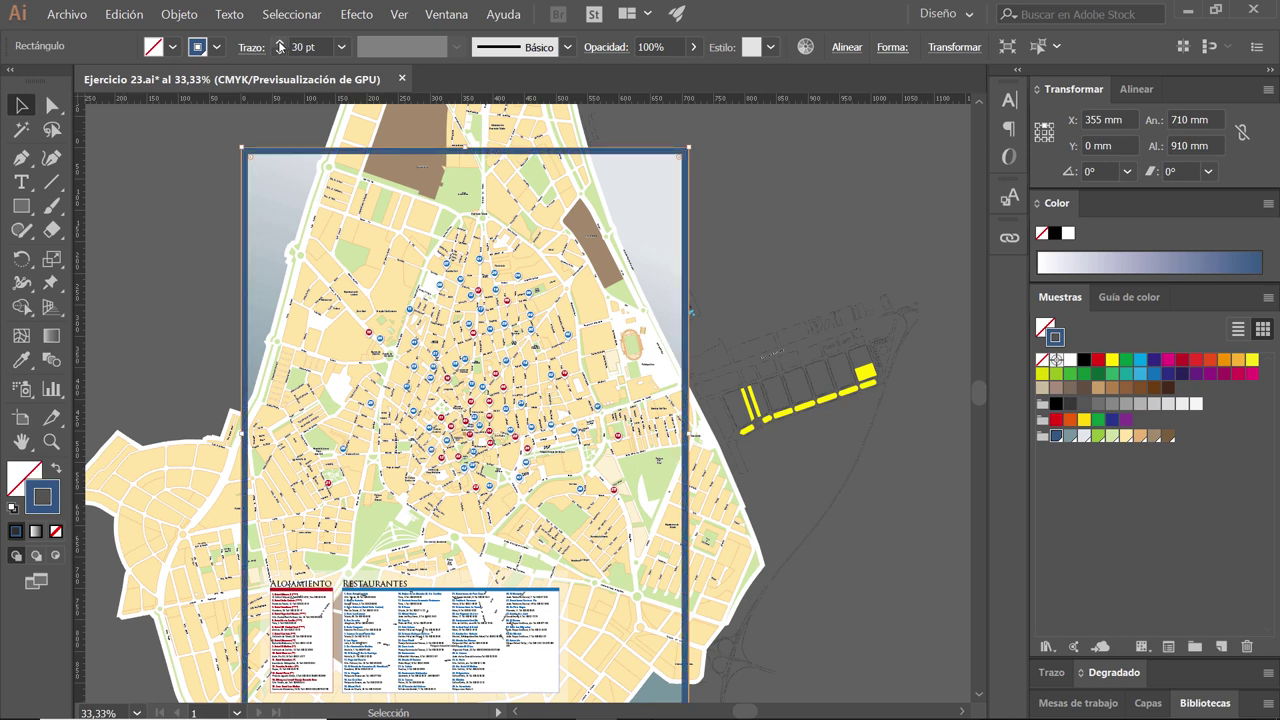
left_click(280, 46)
scroll(417, 479, "down", 5)
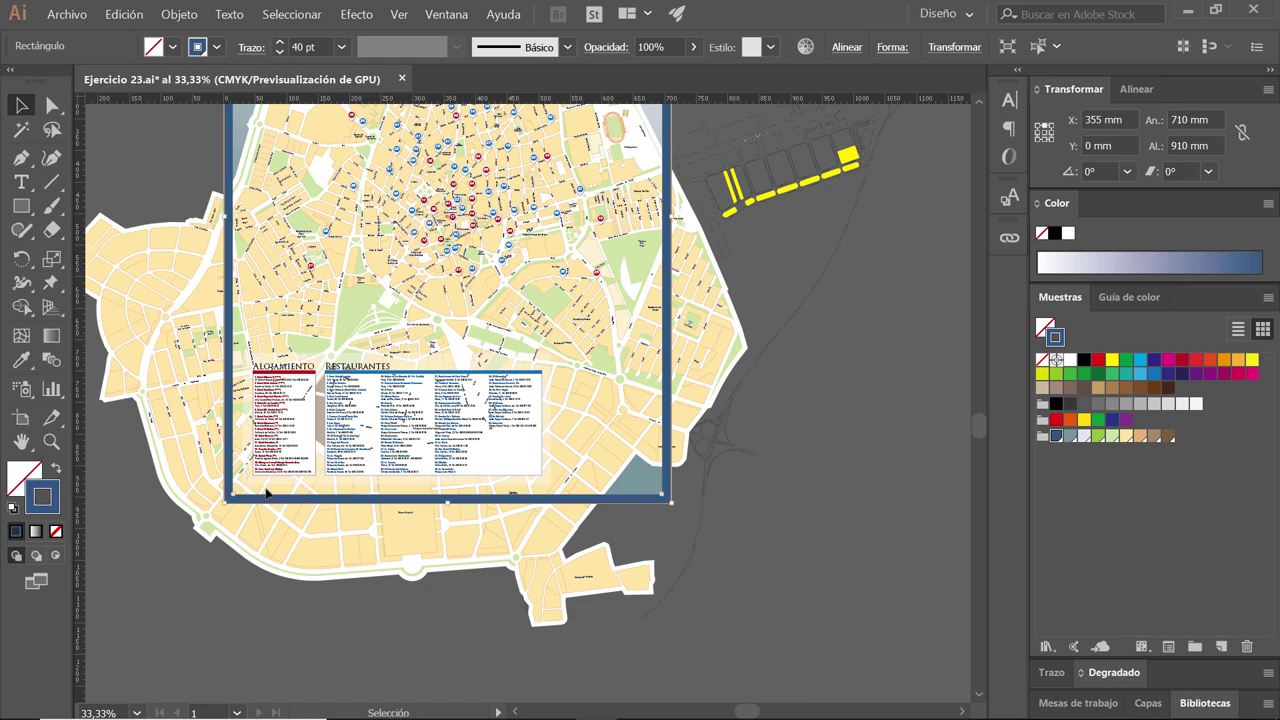
- Zoom in to inspect the border's lower-left corner and show the Layers panel
scroll(188, 474, "up", 2)
scroll(281, 484, "up", 1)
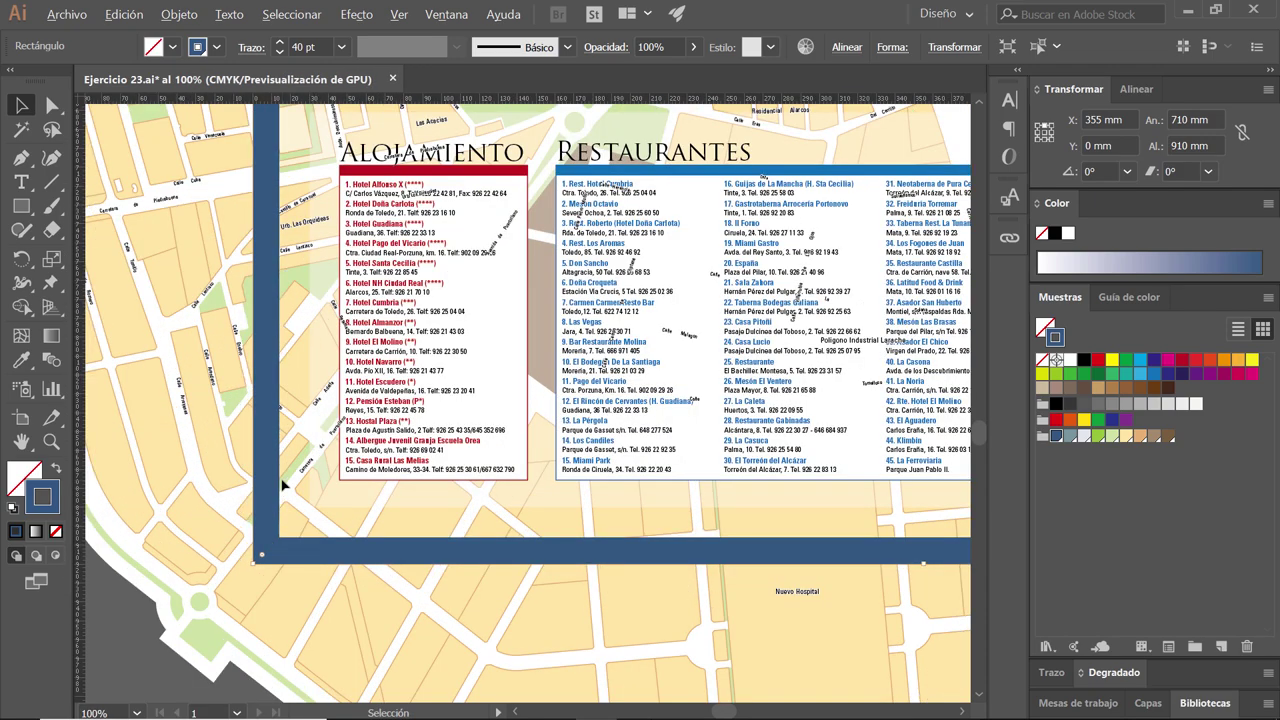
scroll(282, 484, "up", 1)
scroll(300, 482, "up", 1)
scroll(314, 481, "up", 1)
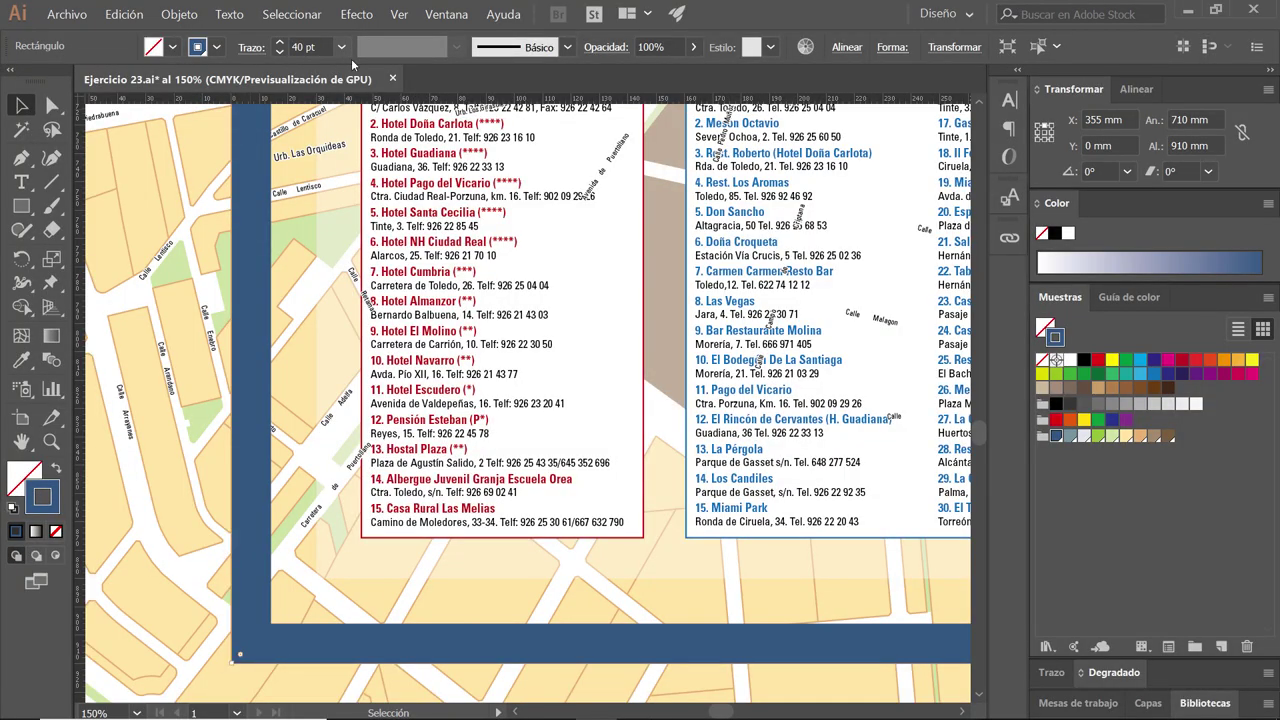
scroll(500, 375, "down", 1)
left_click_drag(543, 294, 447, 366)
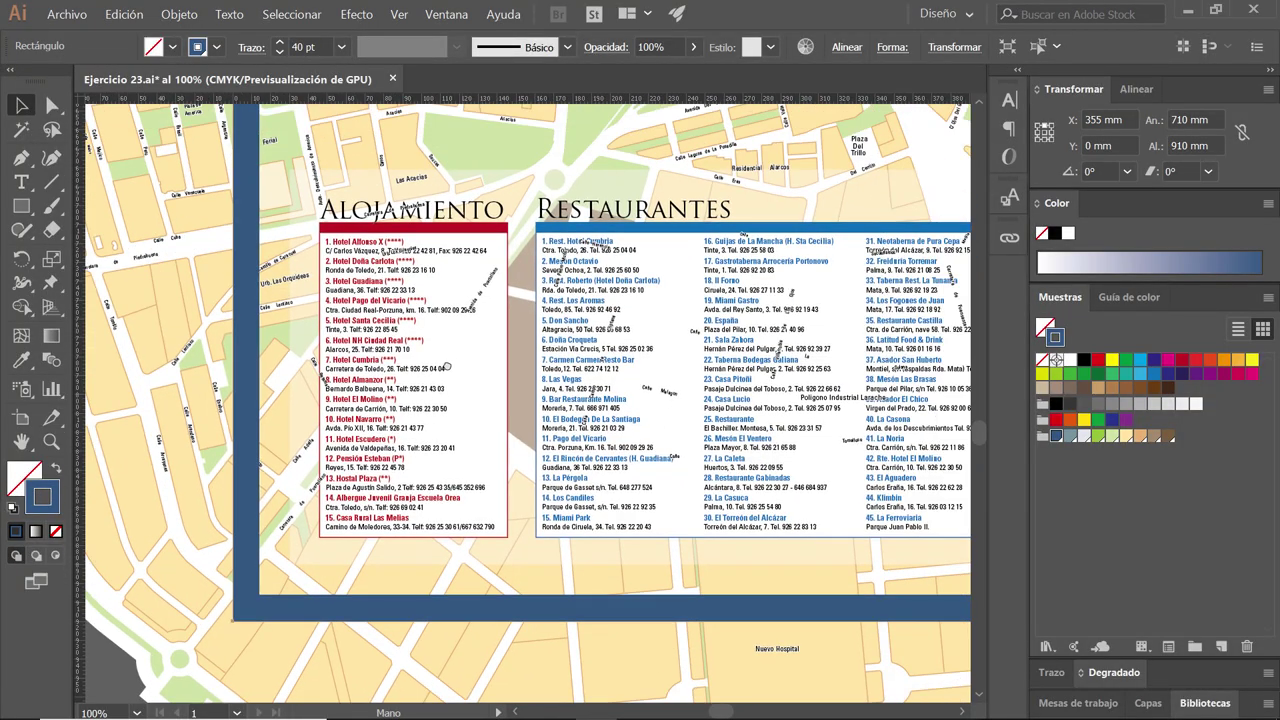
left_click(1148, 703)
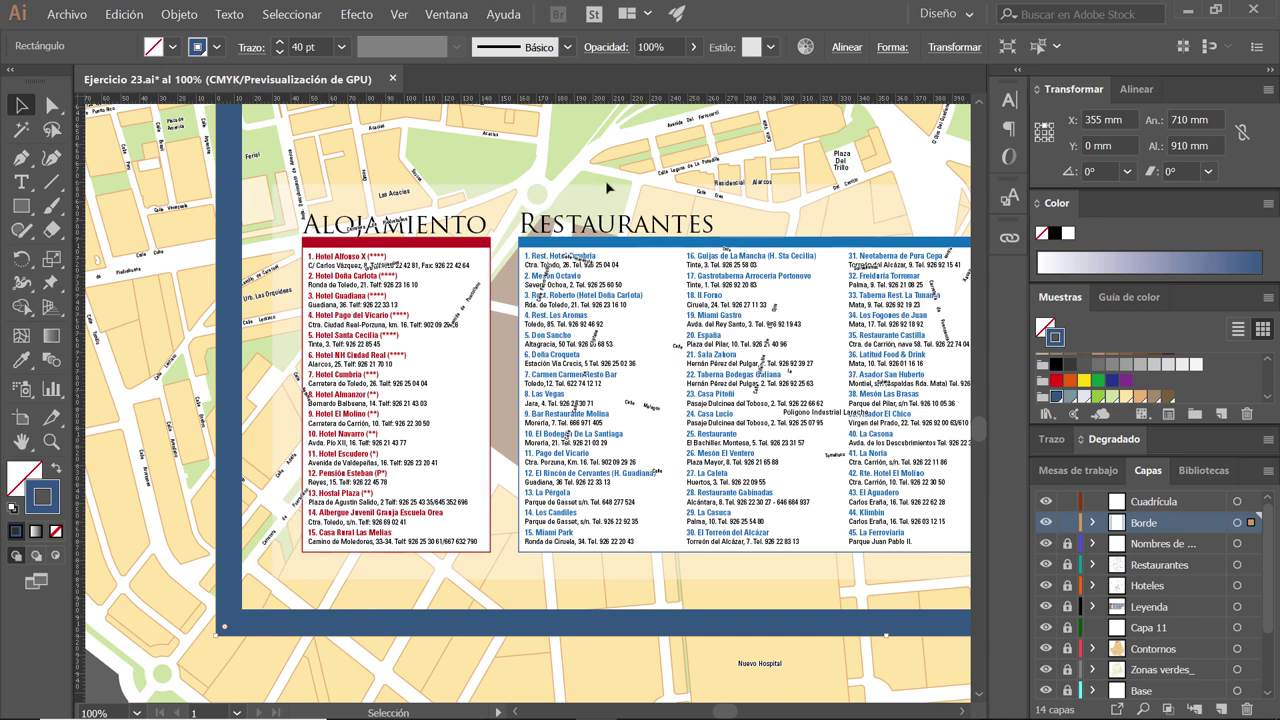
left_click(456, 20)
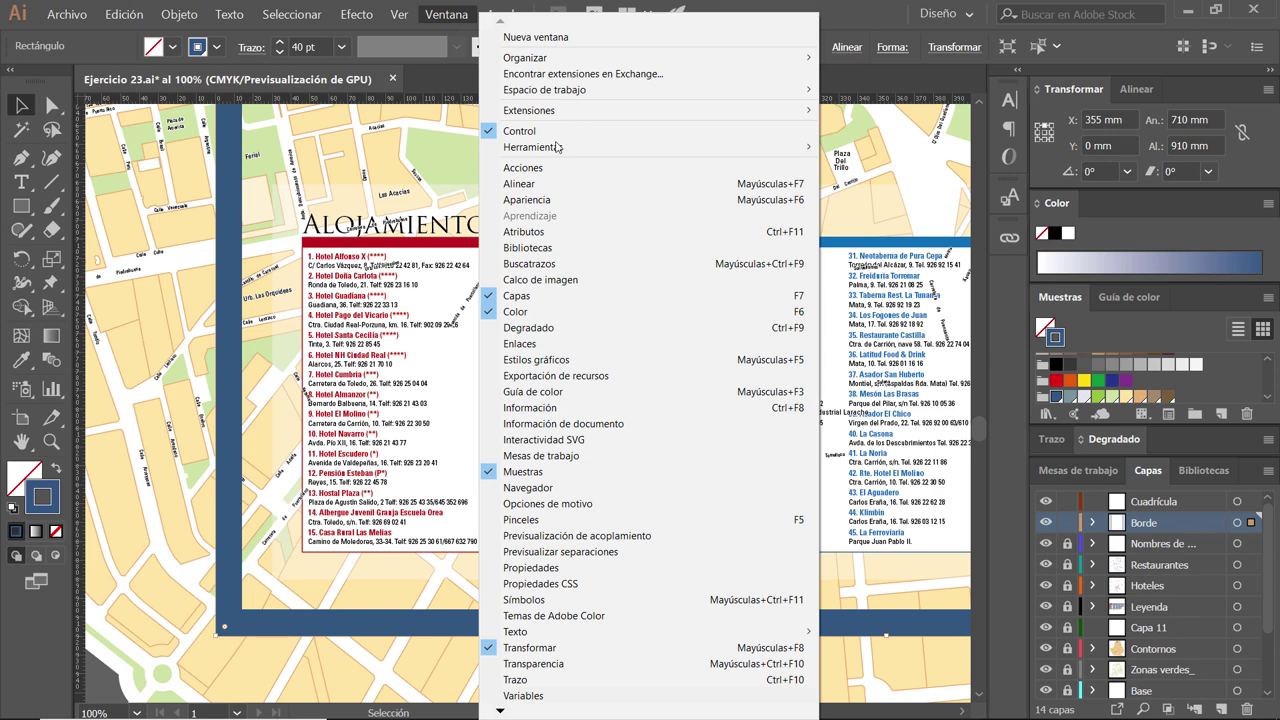
- In the Appearance panel, collapse the Stroke and Fill rows and add a second 40 pt stroke
left_click(603, 205)
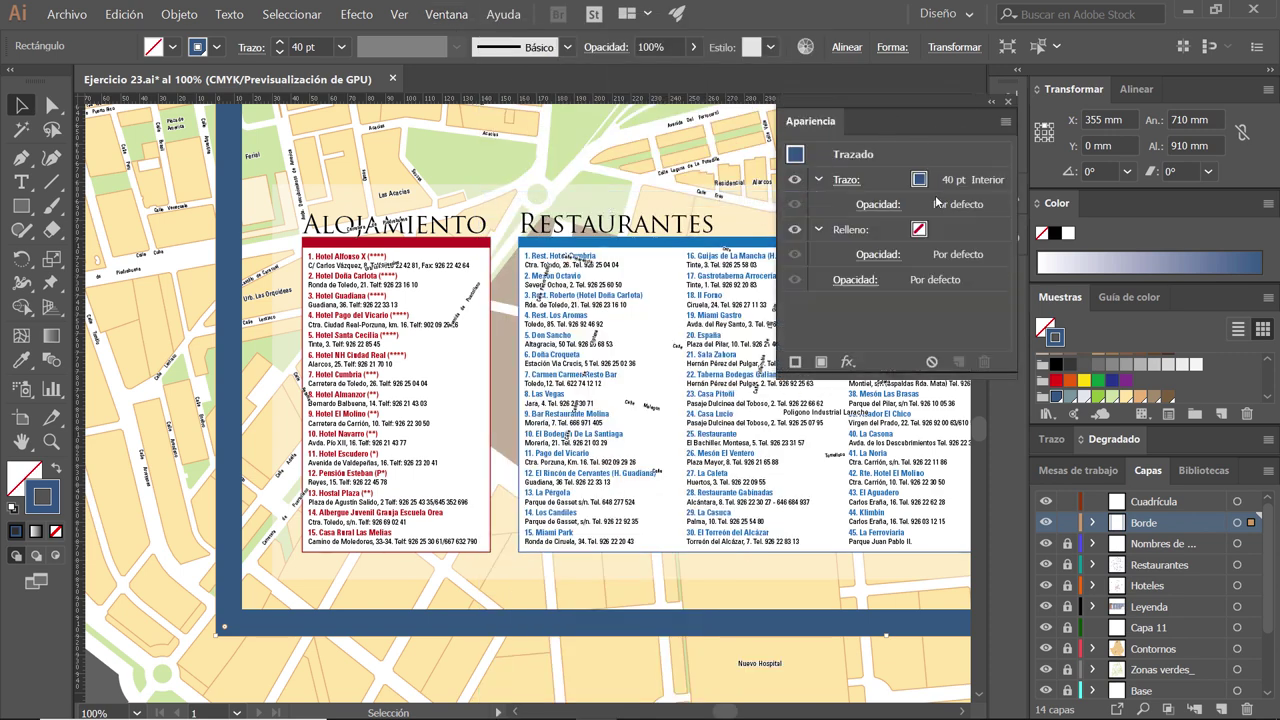
left_click(818, 180)
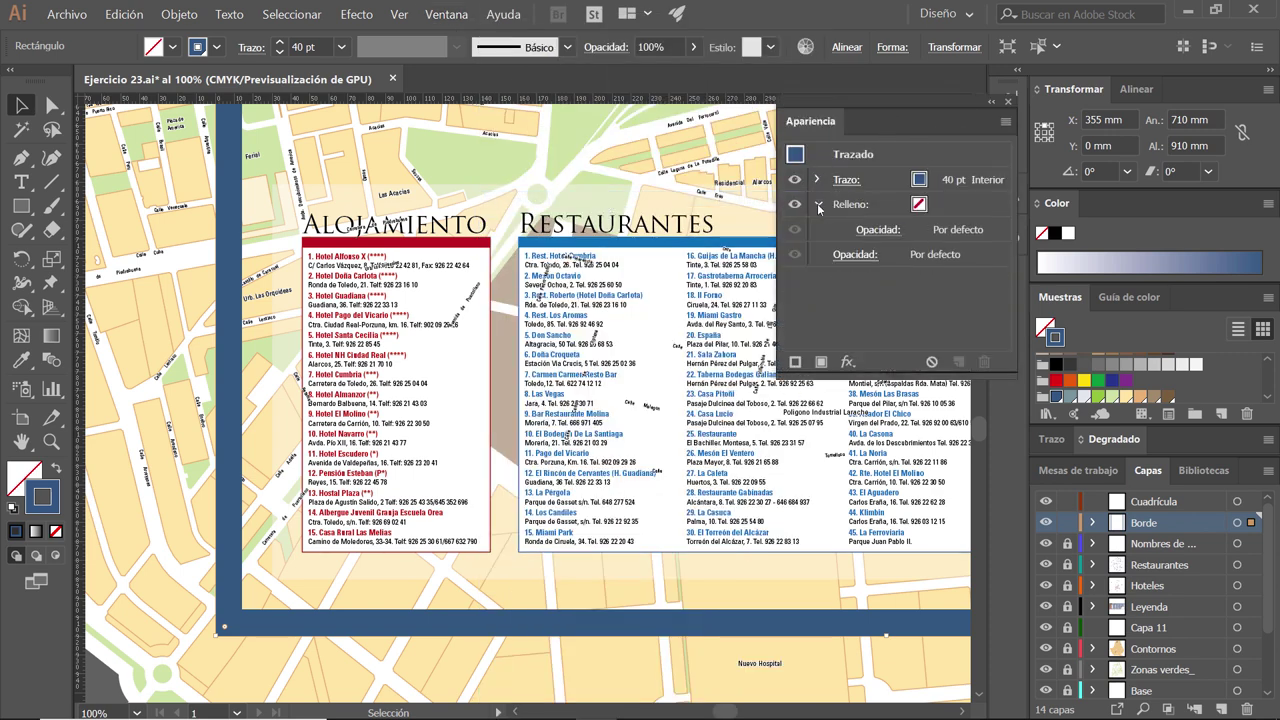
left_click(818, 205)
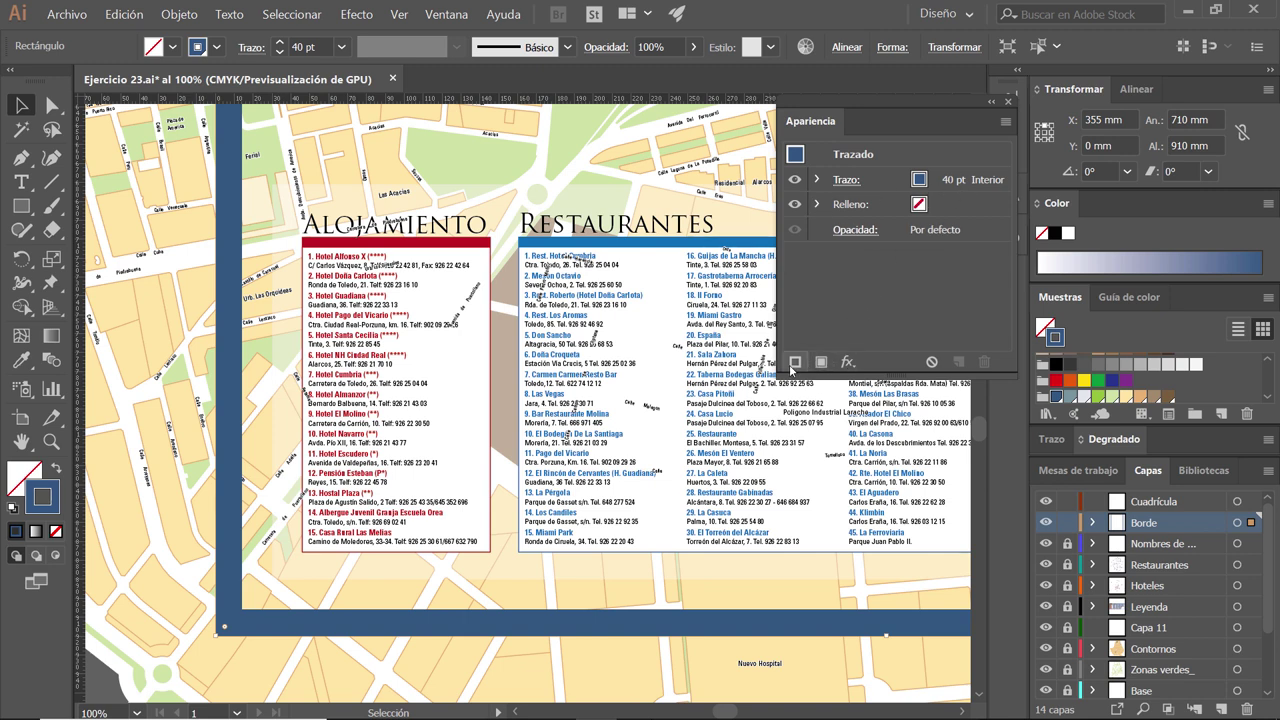
left_click(795, 362)
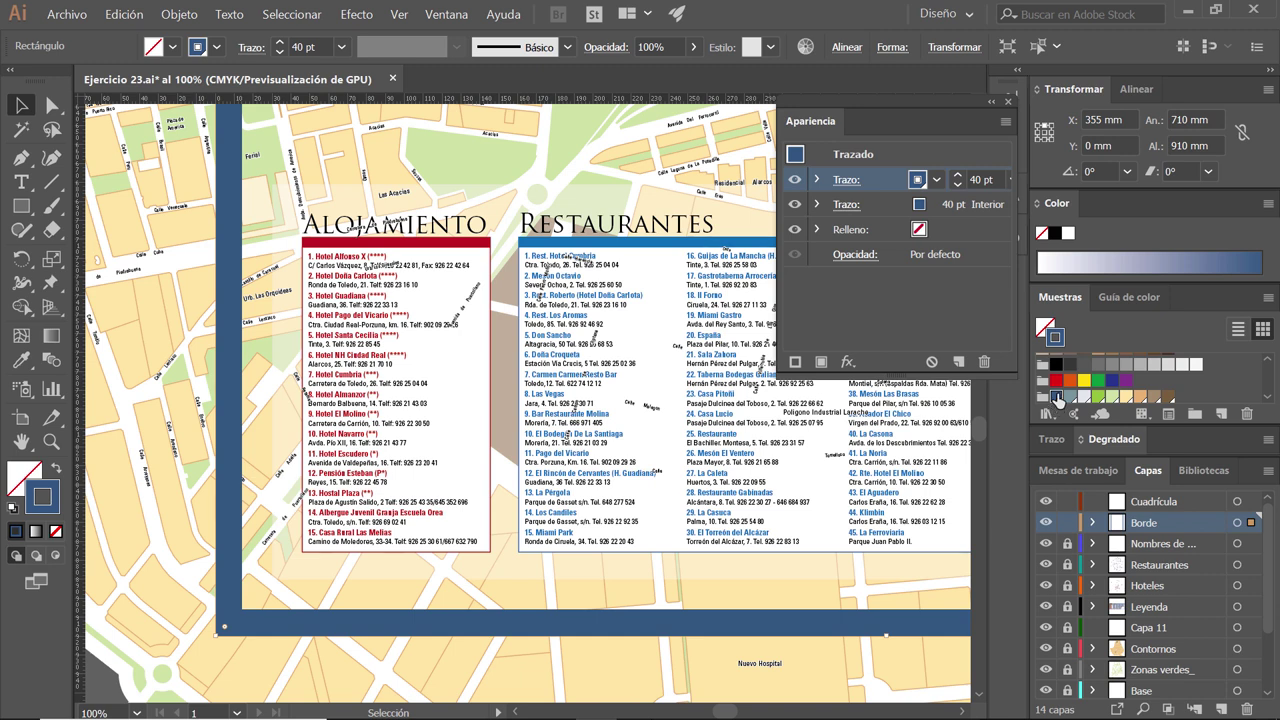
- Confirm the Borde swatch options, keep the top stroke dark-blue Borde, and deselect the rectangle
double_click(1057, 396)
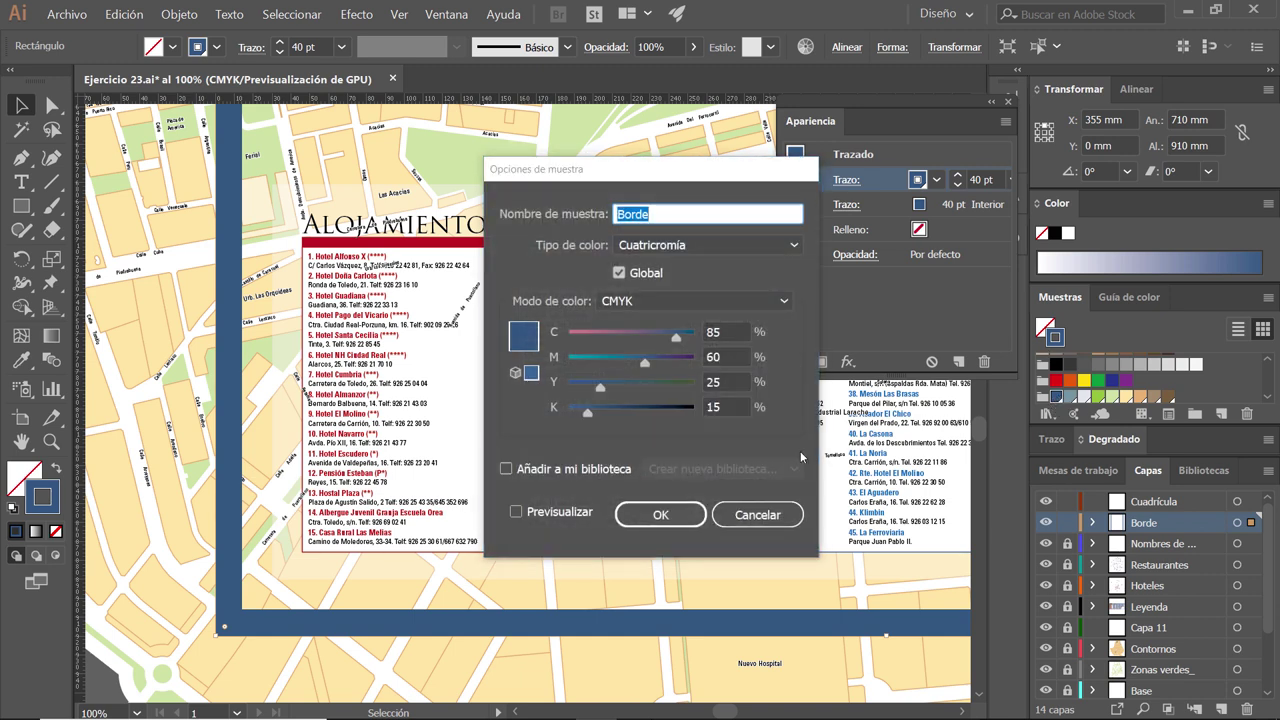
left_click(660, 514)
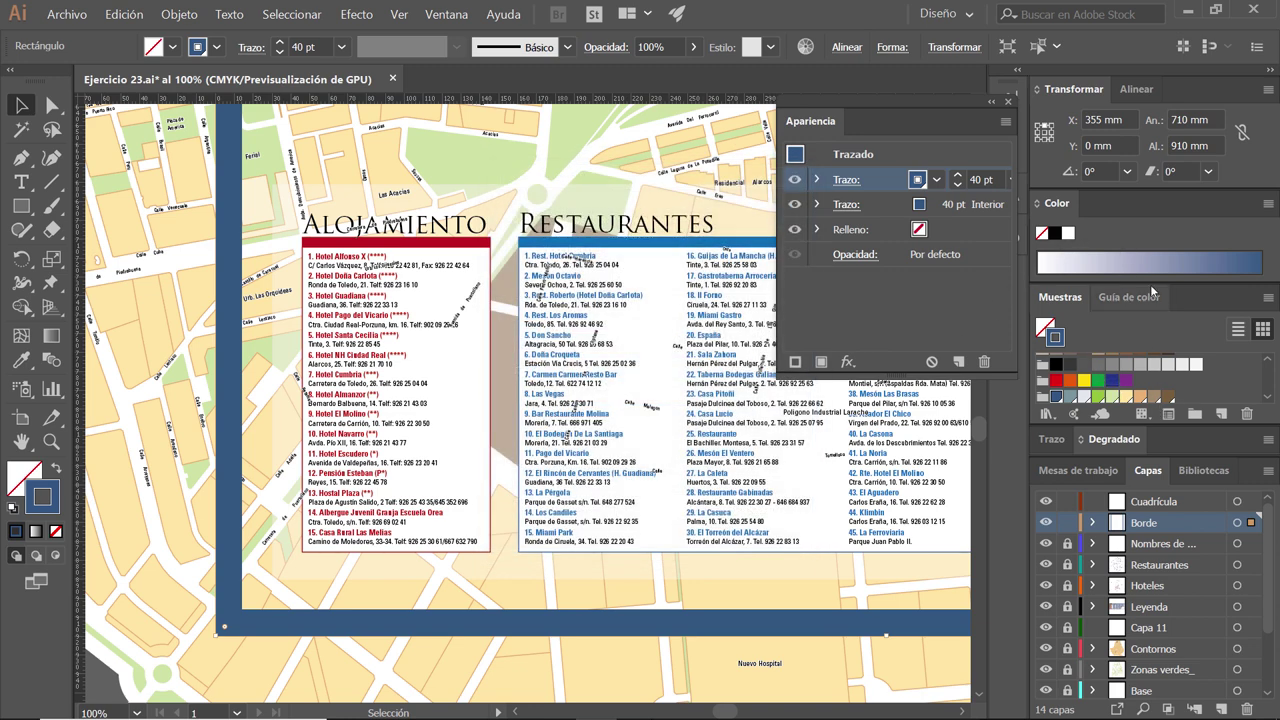
mouse_move(1150, 286)
left_mouse_down()
mouse_move(1153, 347)
mouse_move(1153, 330)
left_mouse_up()
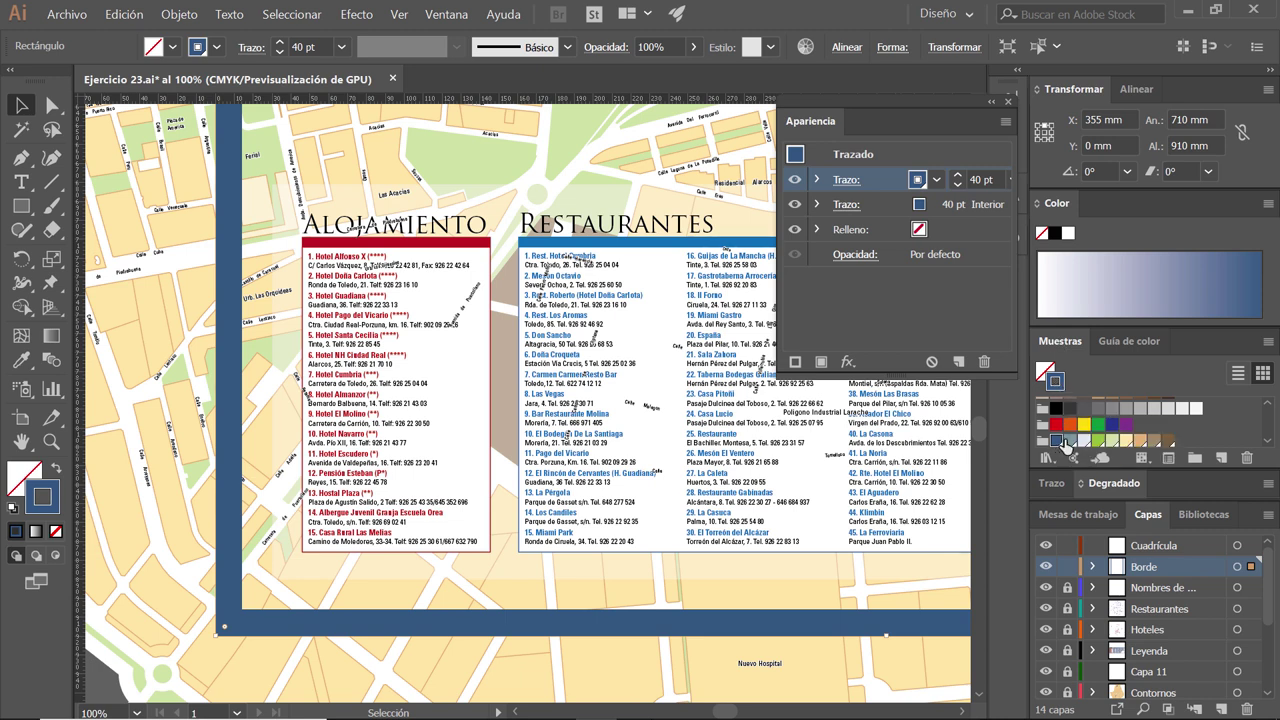
left_click(1069, 441)
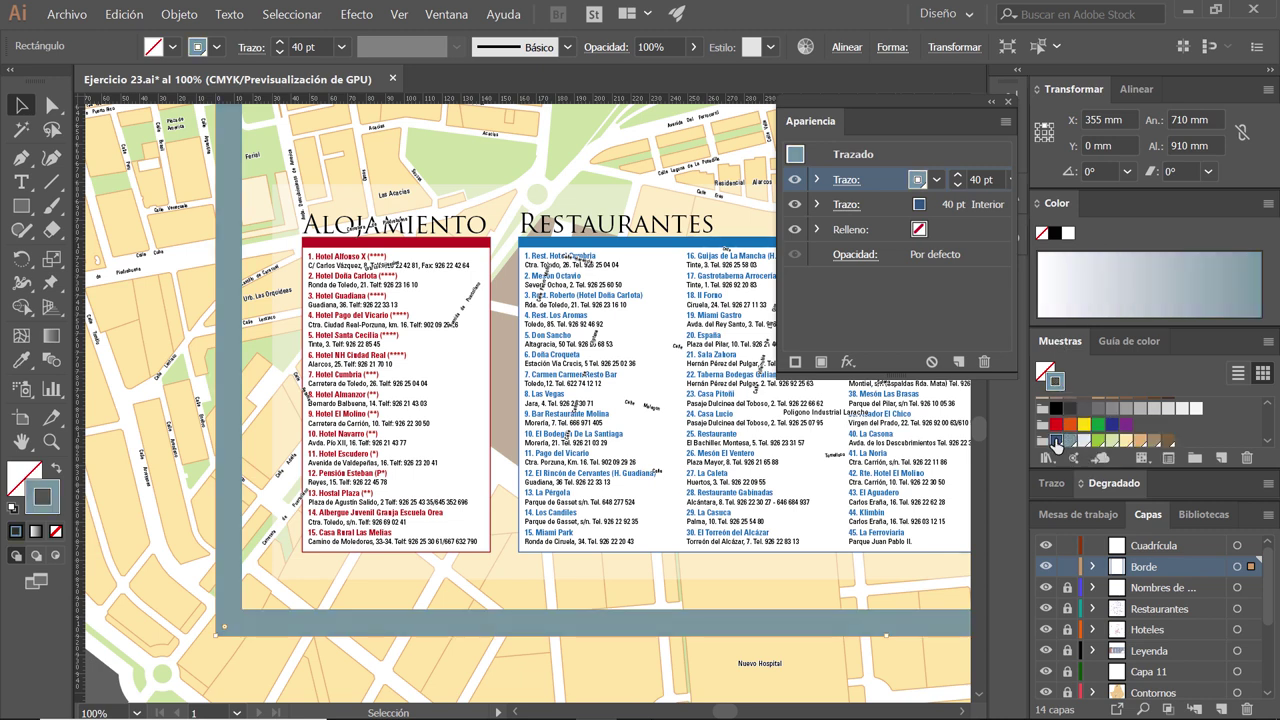
left_click(1060, 439)
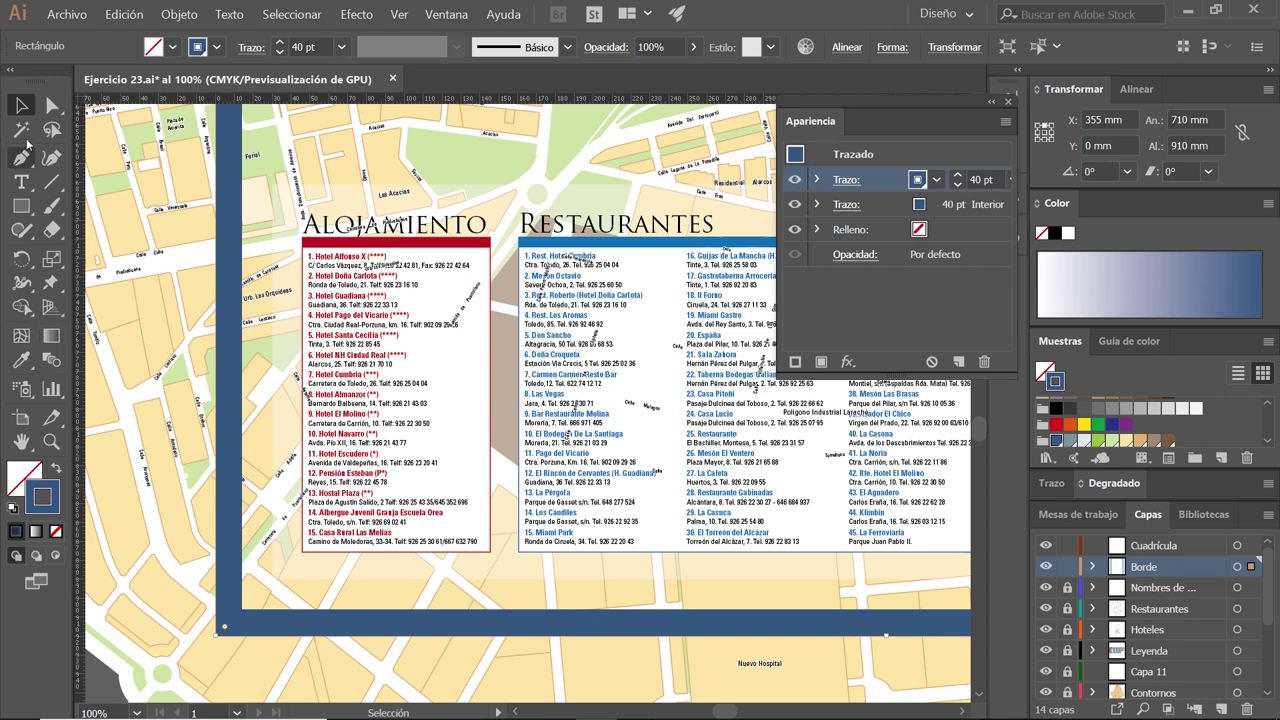
left_click(18, 104)
left_click(173, 251)
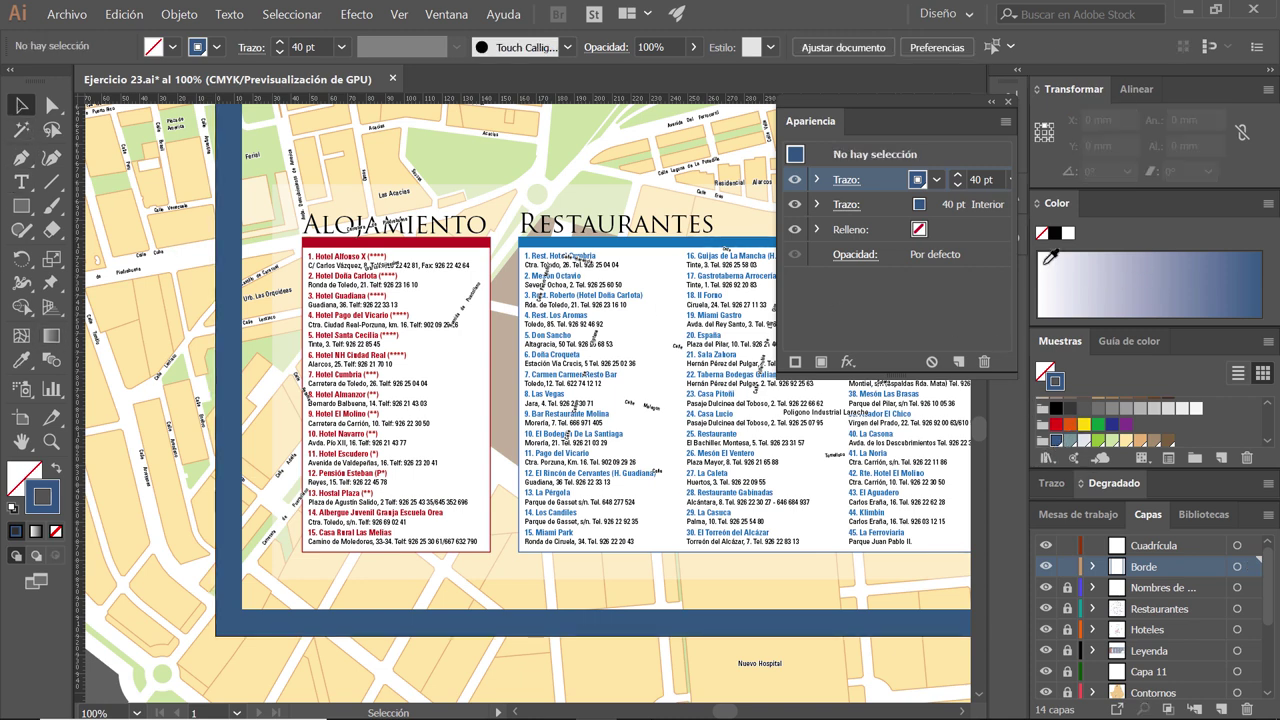
- Make a 20% tint of the Borde blue and save it as a new swatch
left_click(1056, 204)
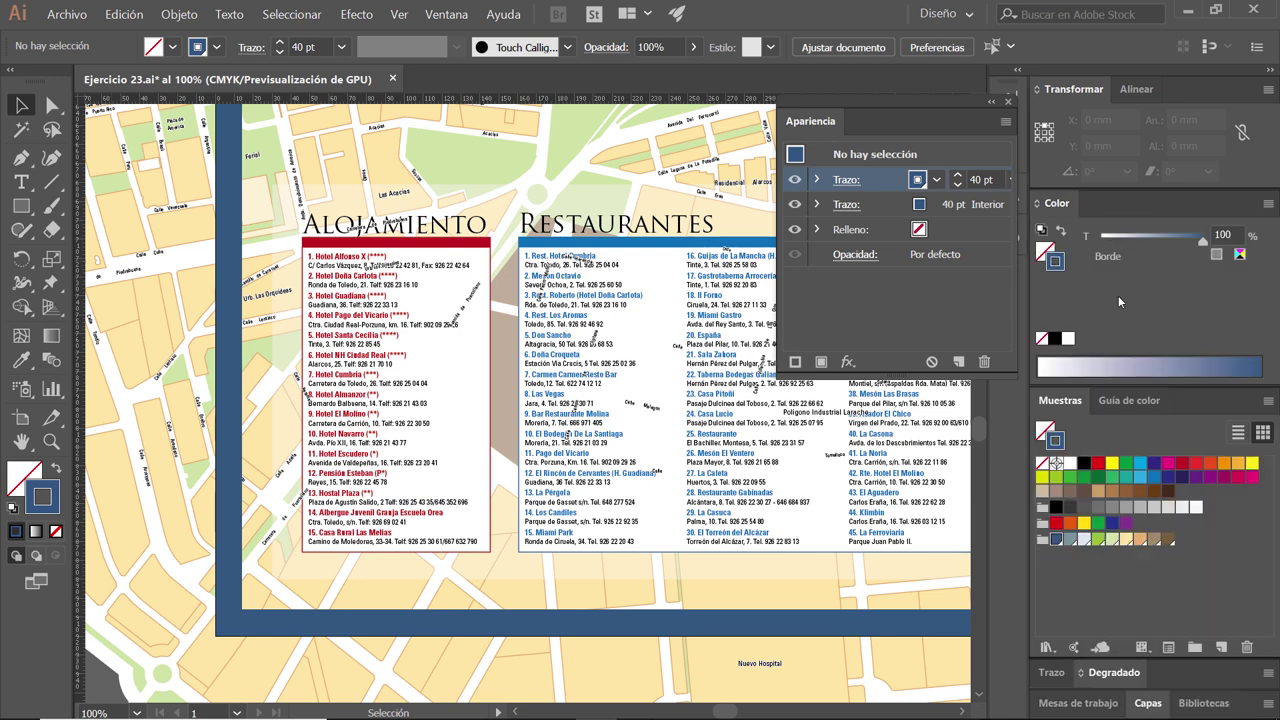
left_click_drag(1233, 236, 1125, 224)
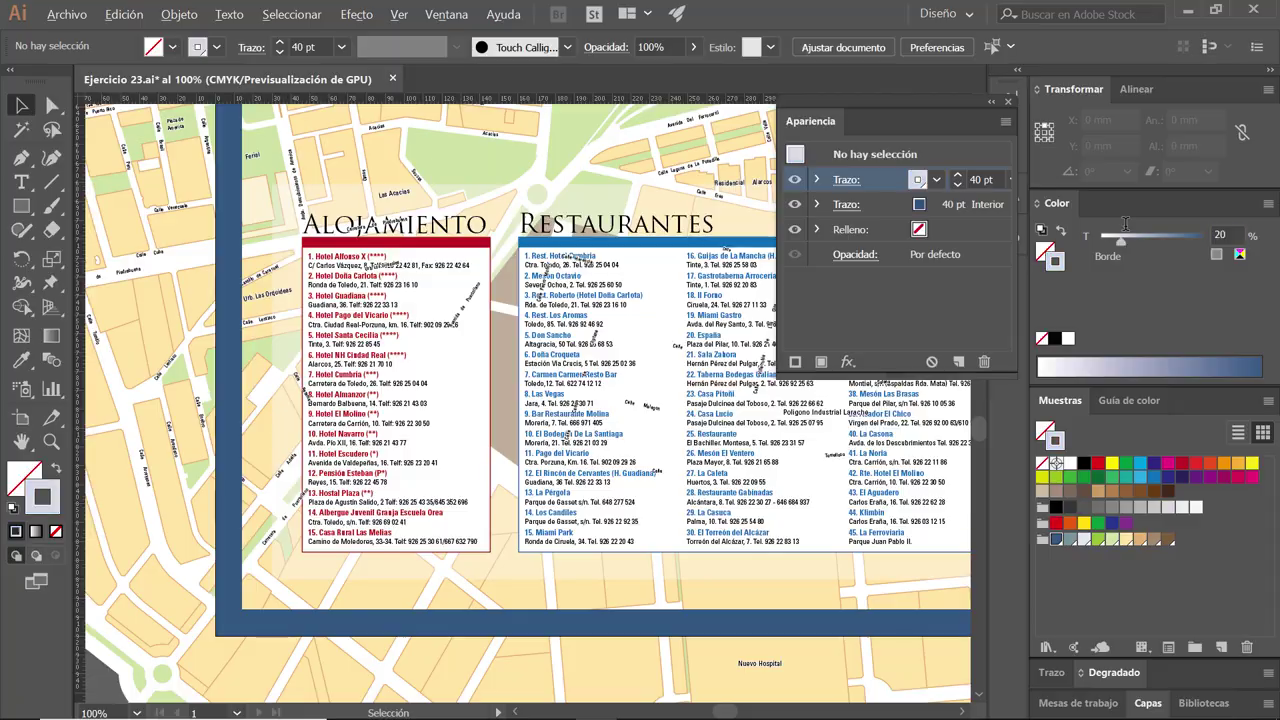
key("alt+Tab")
key("alt+Tab")
left_click_drag(1057, 271, 1064, 538)
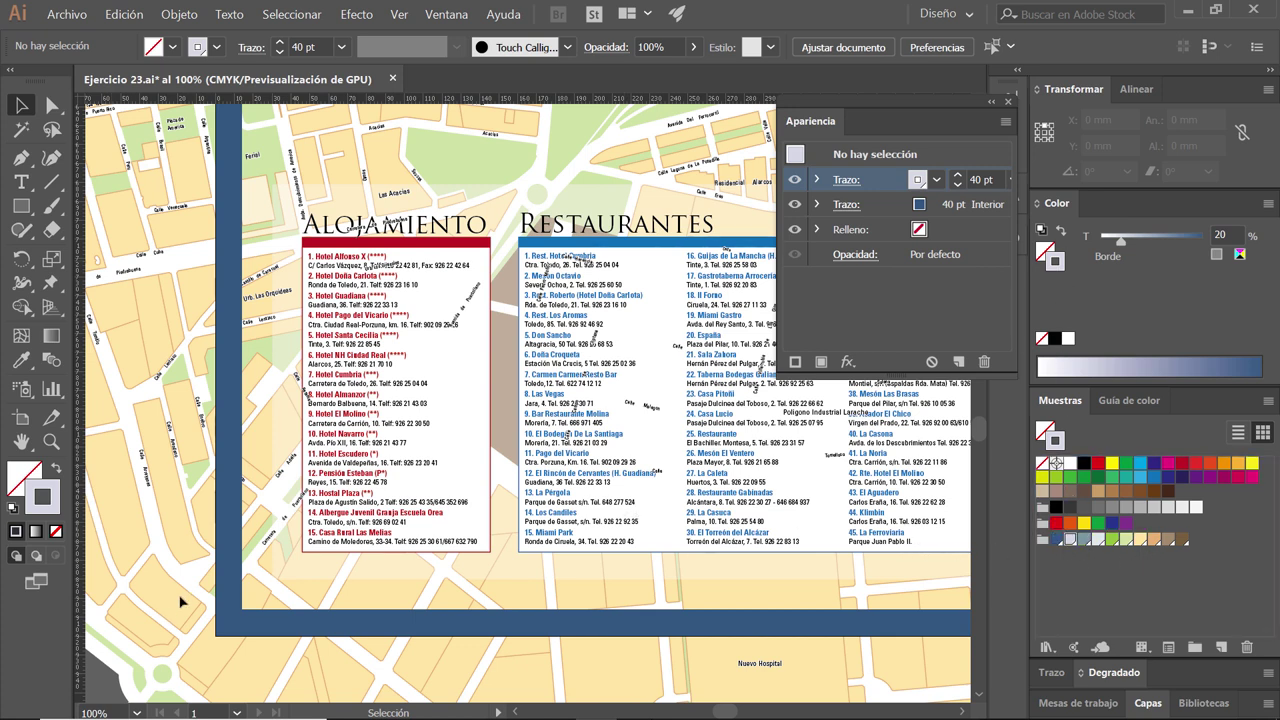
- Give the border frame's second stroke the pale 20% Borde tint at 45 pt
left_click(310, 636)
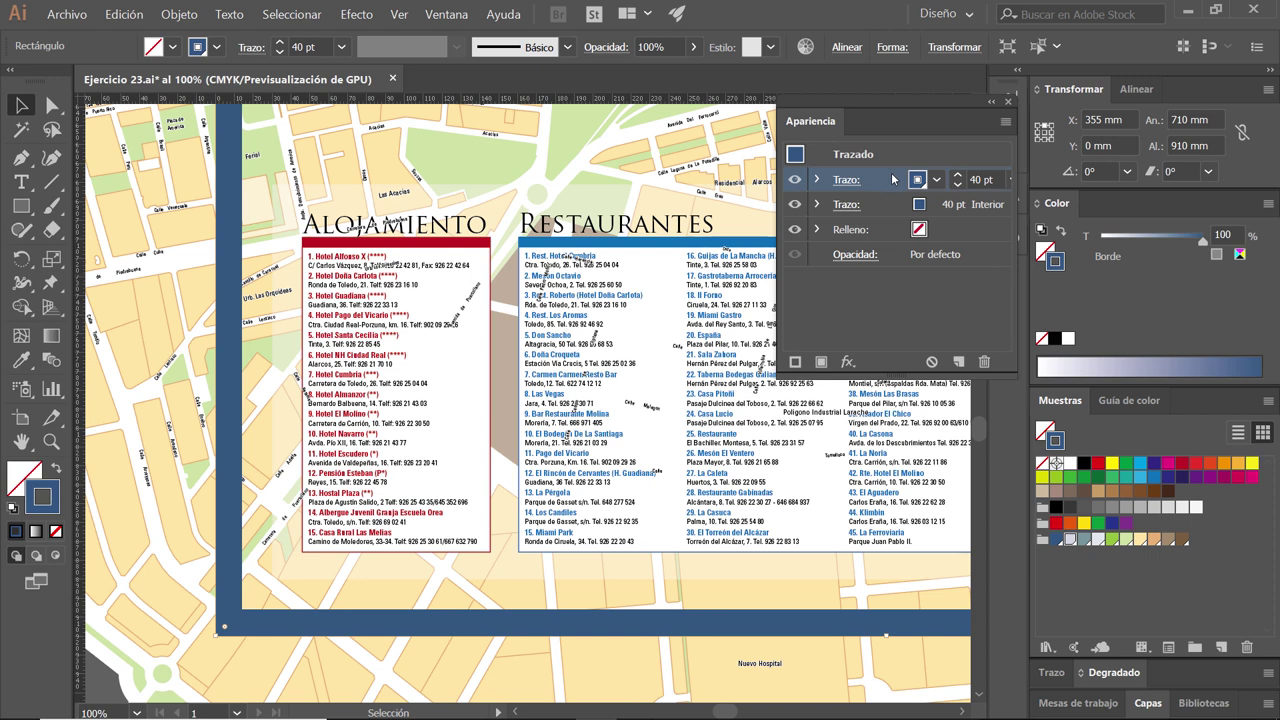
left_click(897, 208)
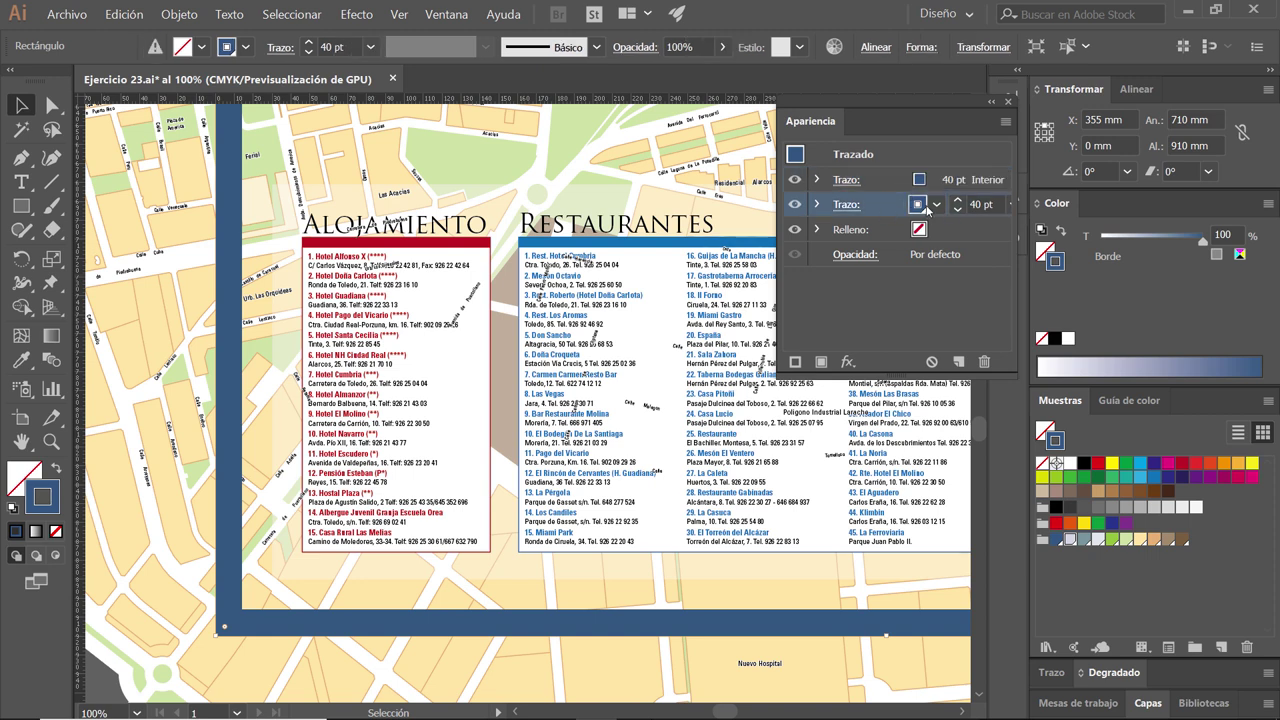
left_click(733, 310)
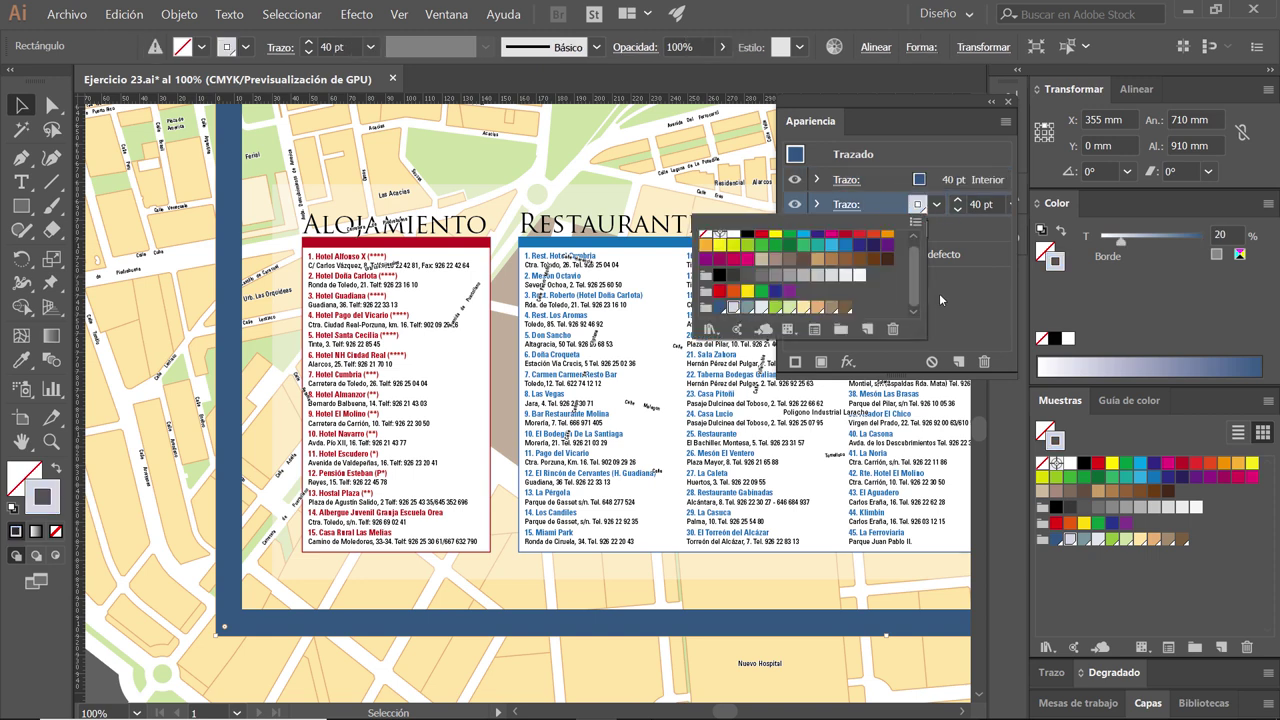
left_click(945, 296)
left_click(957, 200)
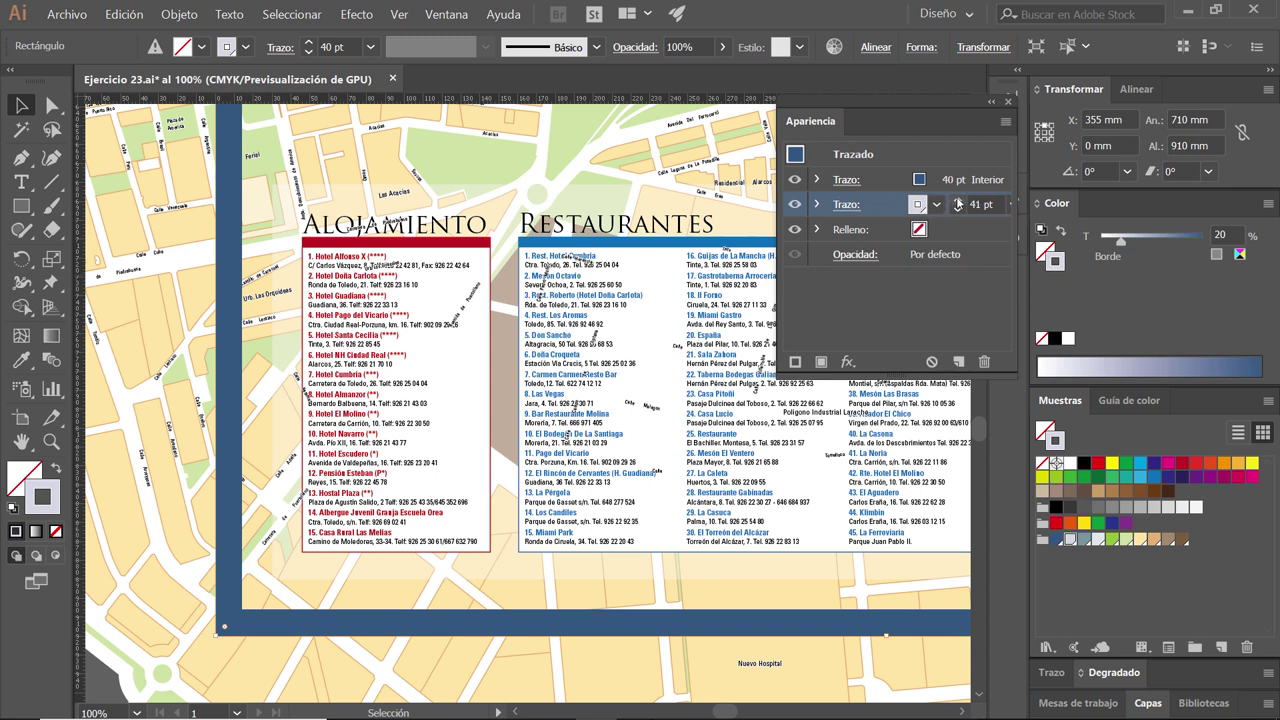
left_click(957, 200)
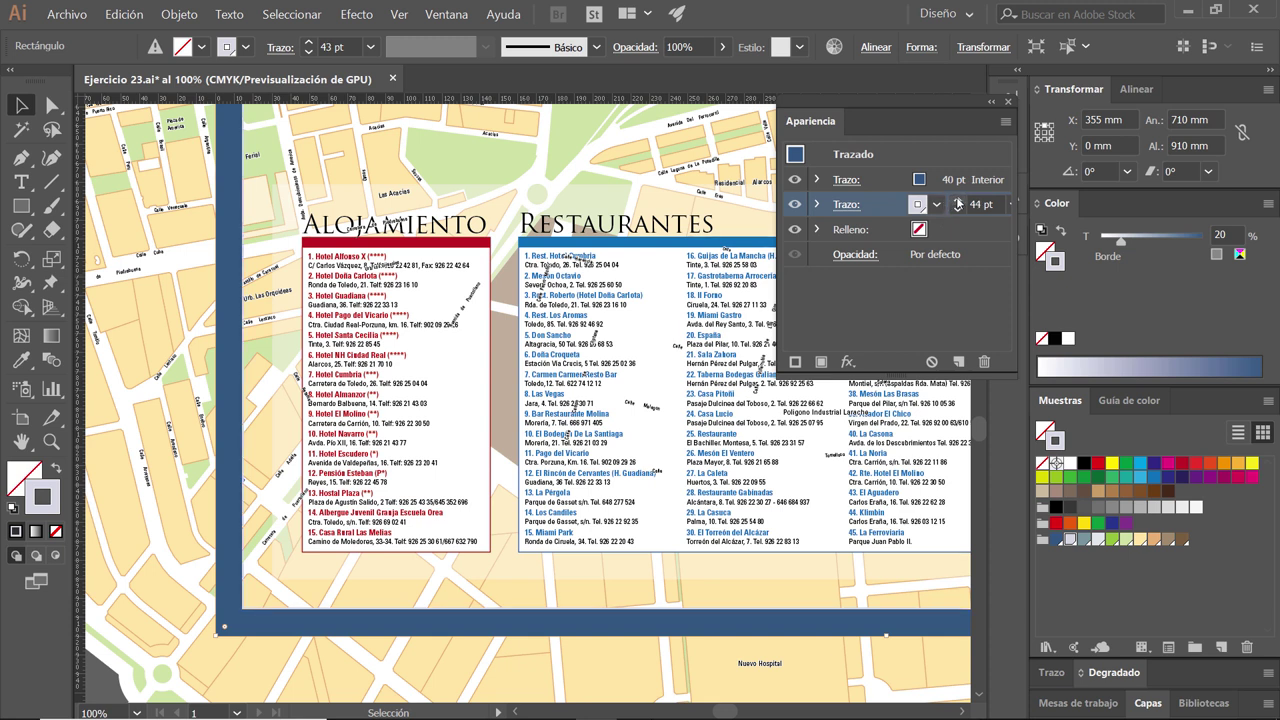
left_click(957, 204)
key("alt+Tab")
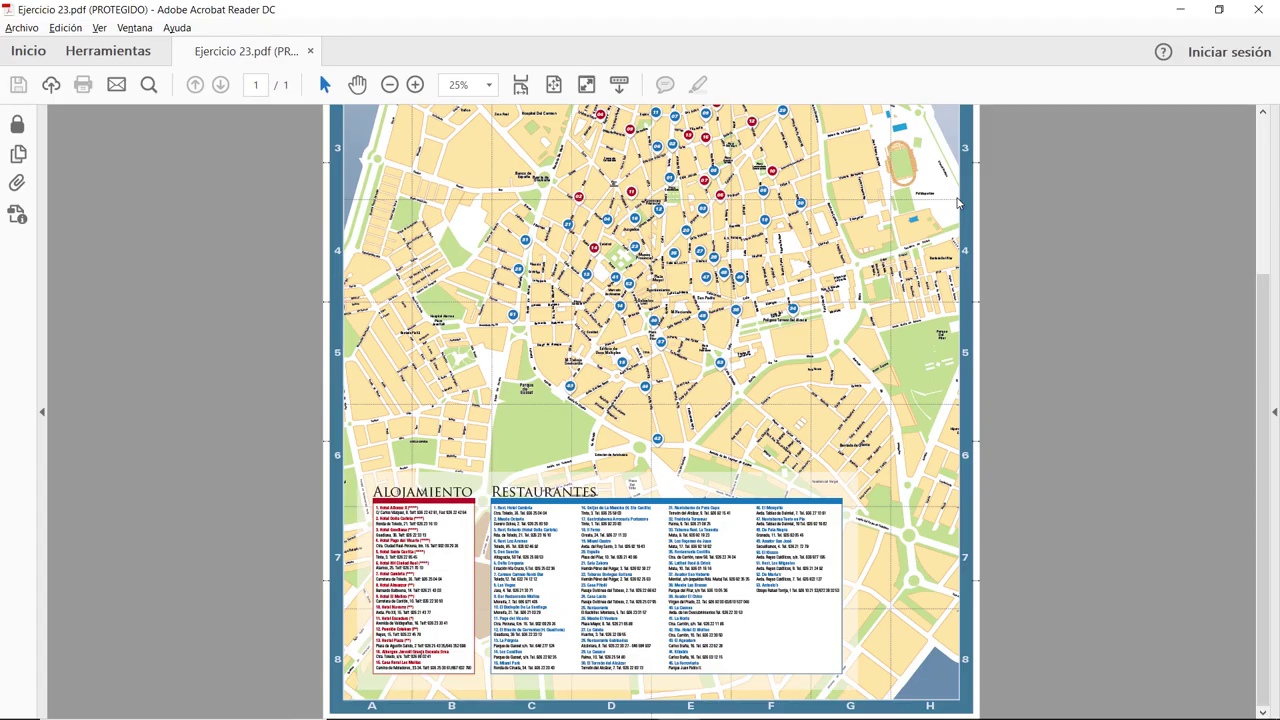
key("alt+Tab")
left_click(957, 204)
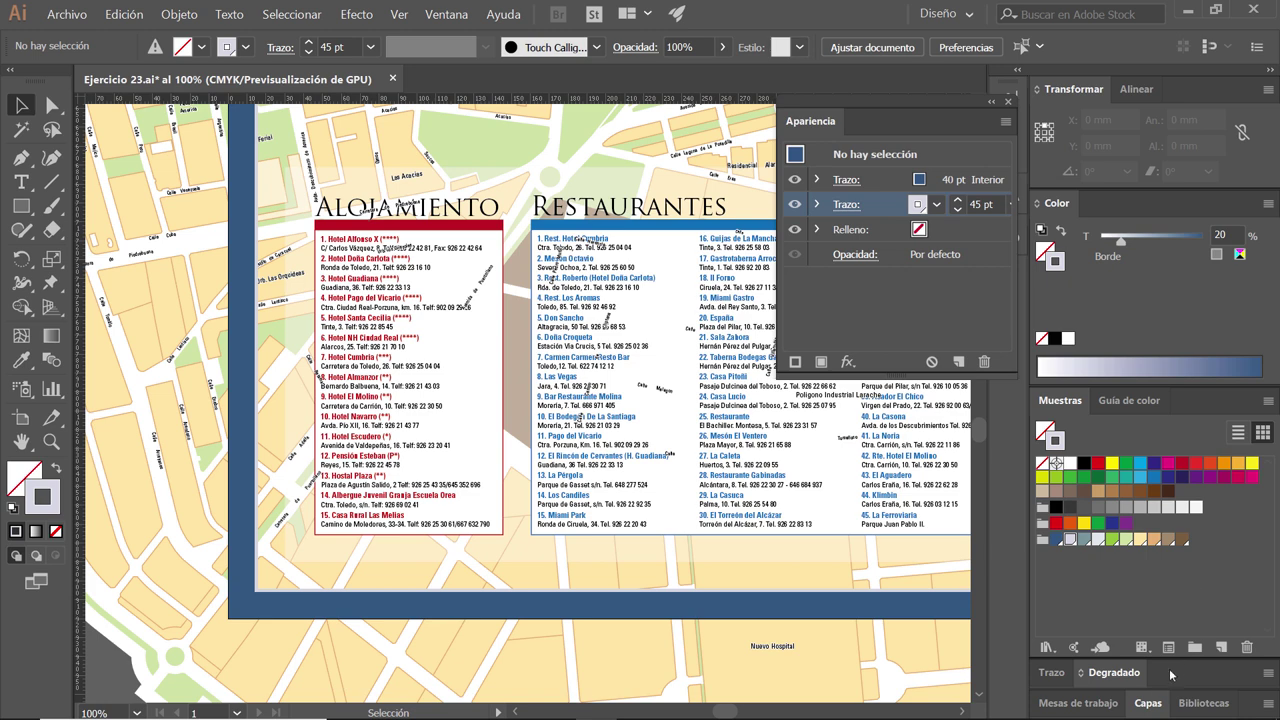
- Make Cuadrícula the working layer, view the whole poster, and switch to the reference PDF
left_click(1149, 704)
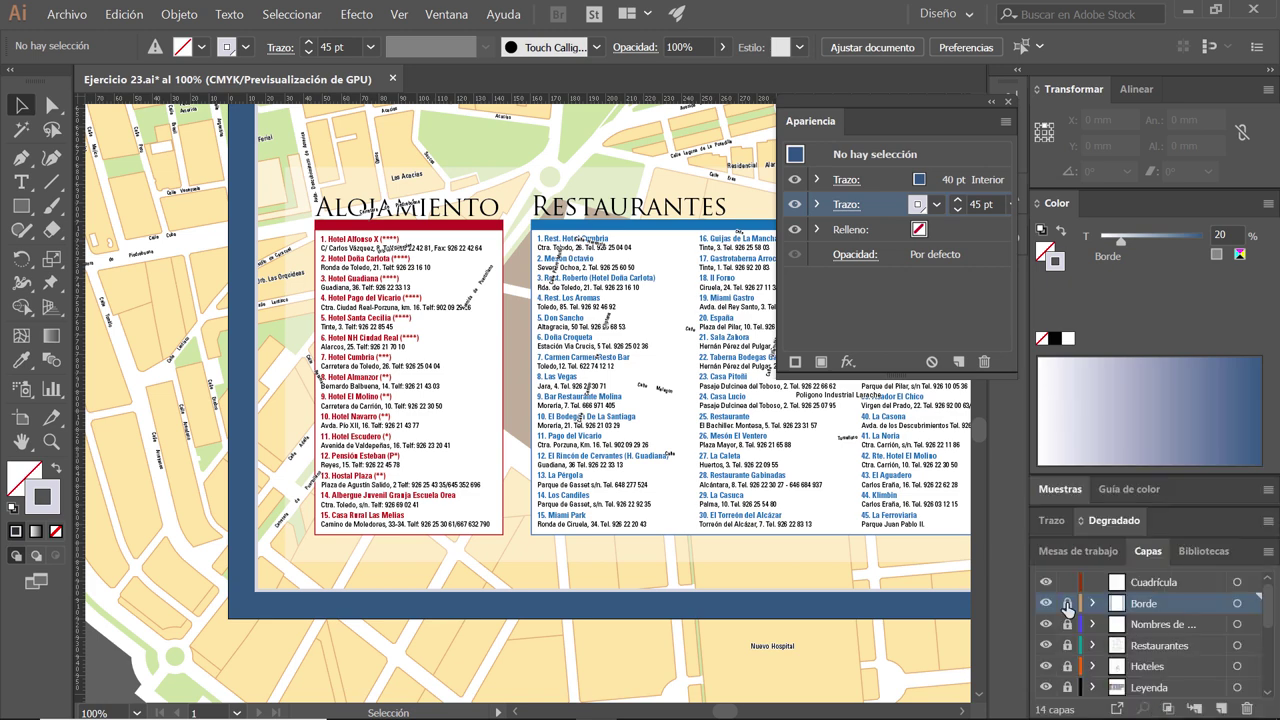
left_click(1189, 589)
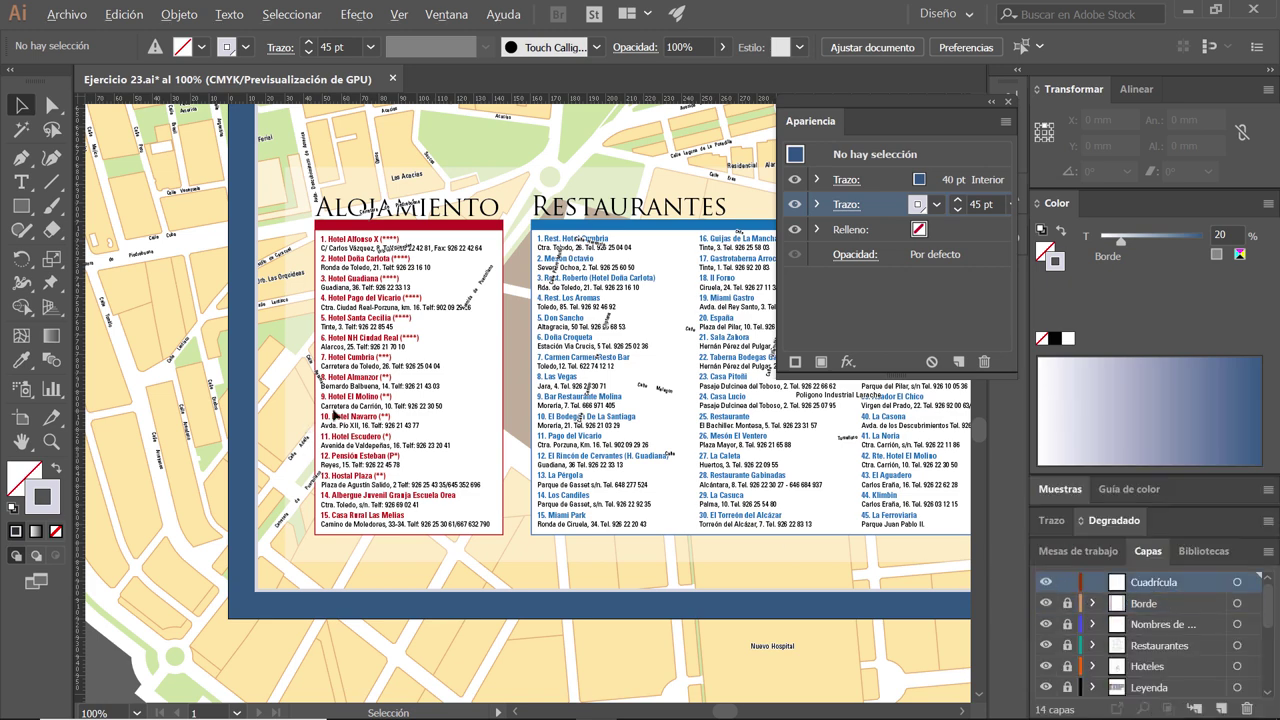
scroll(335, 413, "down", 1)
scroll(335, 413, "down", 2)
left_click_drag(560, 300, 400, 520)
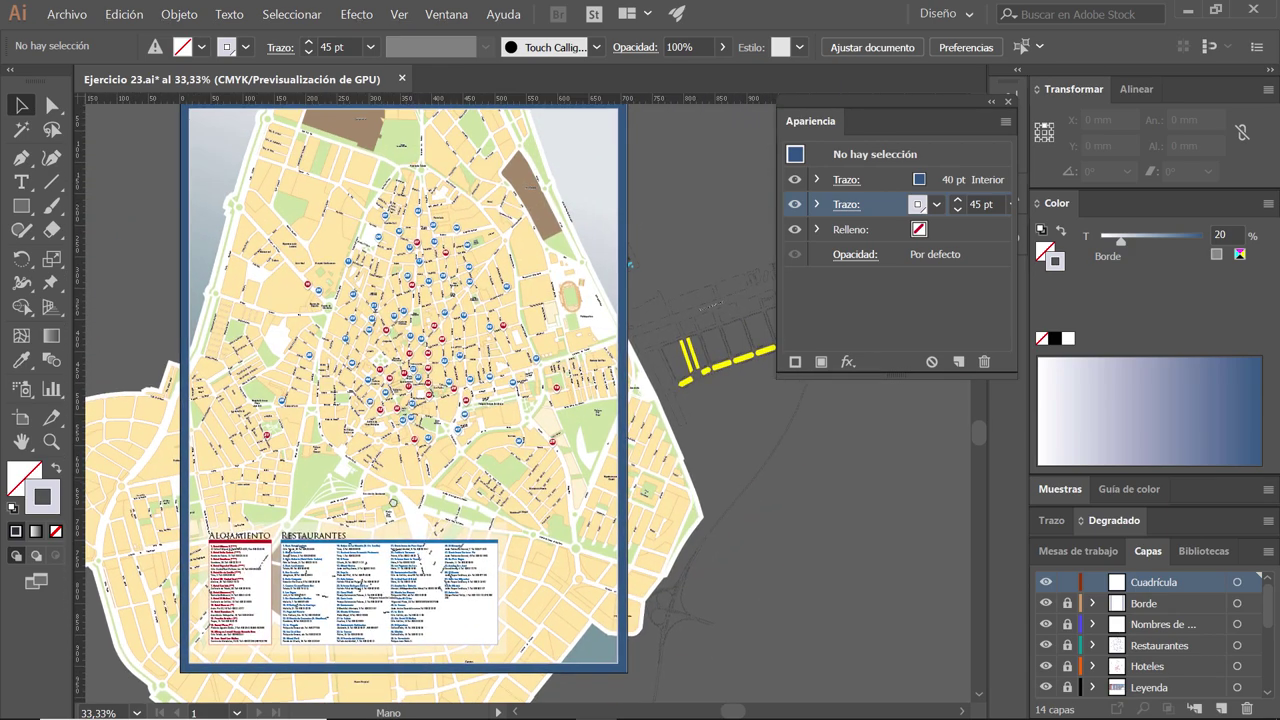
mouse_move(374, 349)
left_mouse_down()
mouse_move(443, 389)
mouse_move(480, 326)
left_mouse_up()
scroll(448, 394, "down", 1)
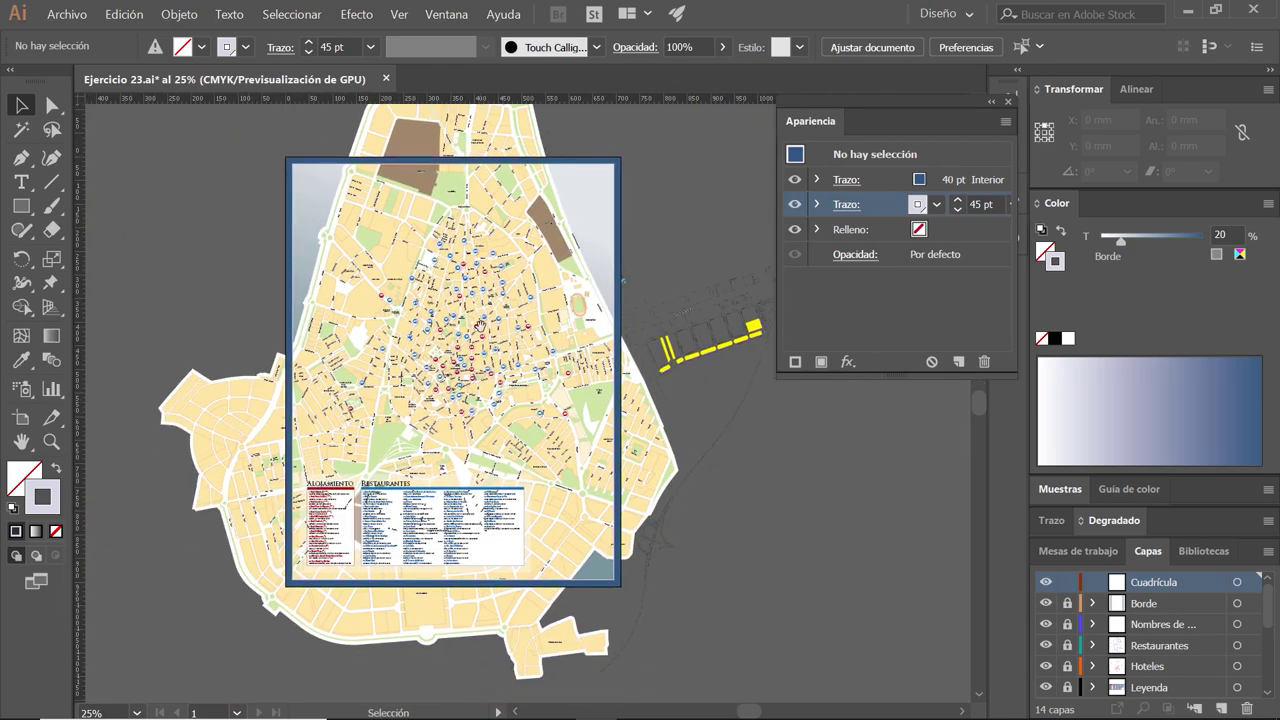
key("alt+Tab")
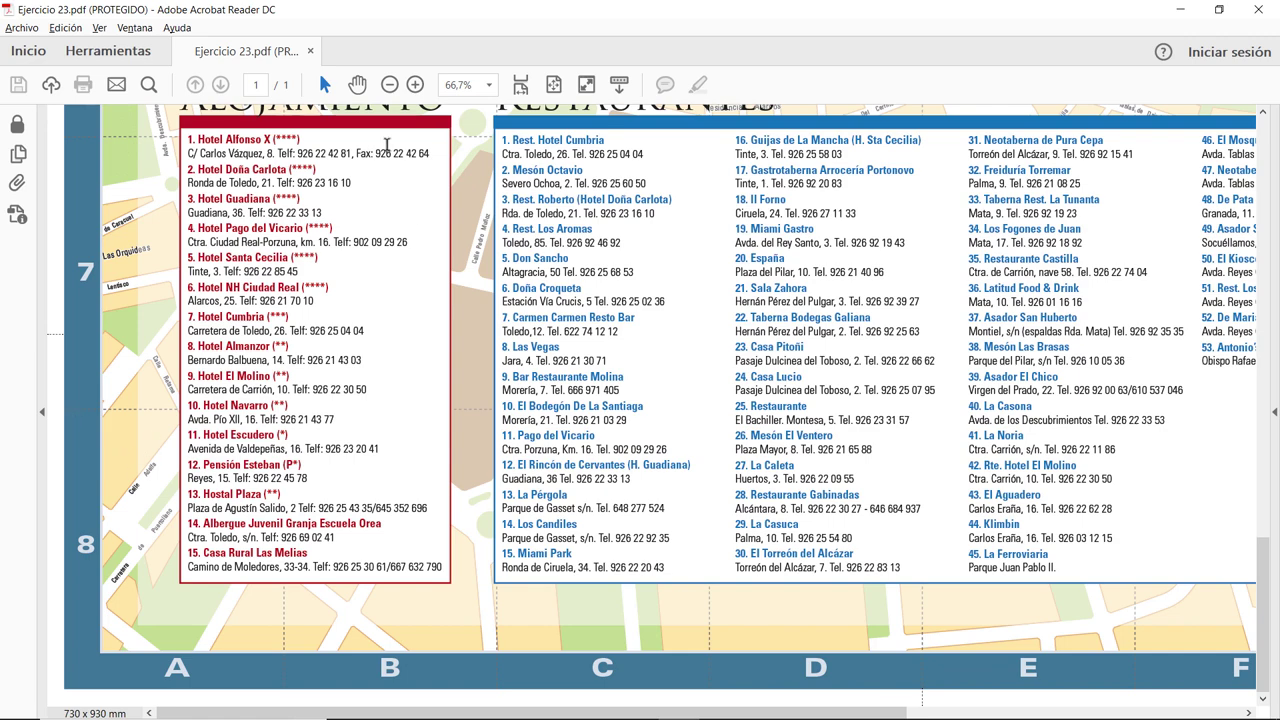
- Zoom the reference PDF out to 33.3% and review its A–H header before returning to Illustrator
left_click(389, 85)
scroll(445, 220, "up", 2)
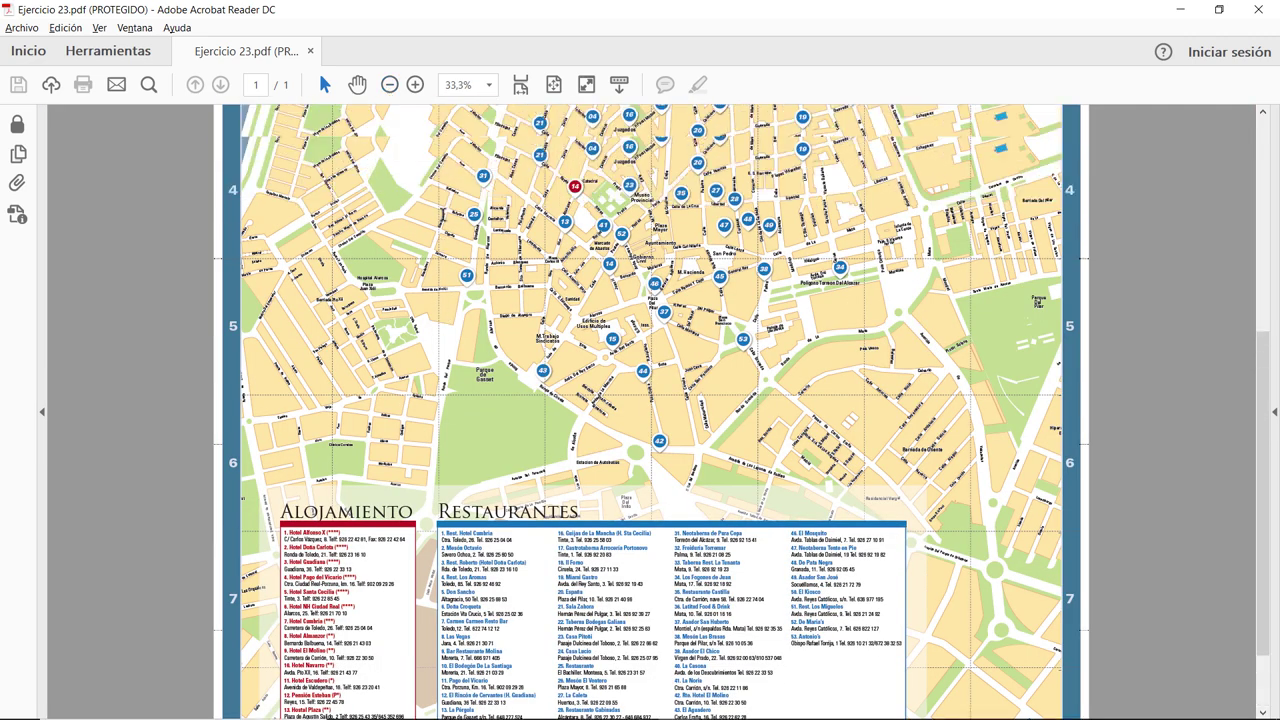
scroll(445, 220, "up", 2)
scroll(445, 220, "up", 1)
scroll(445, 220, "up", 2)
scroll(445, 220, "up", 2)
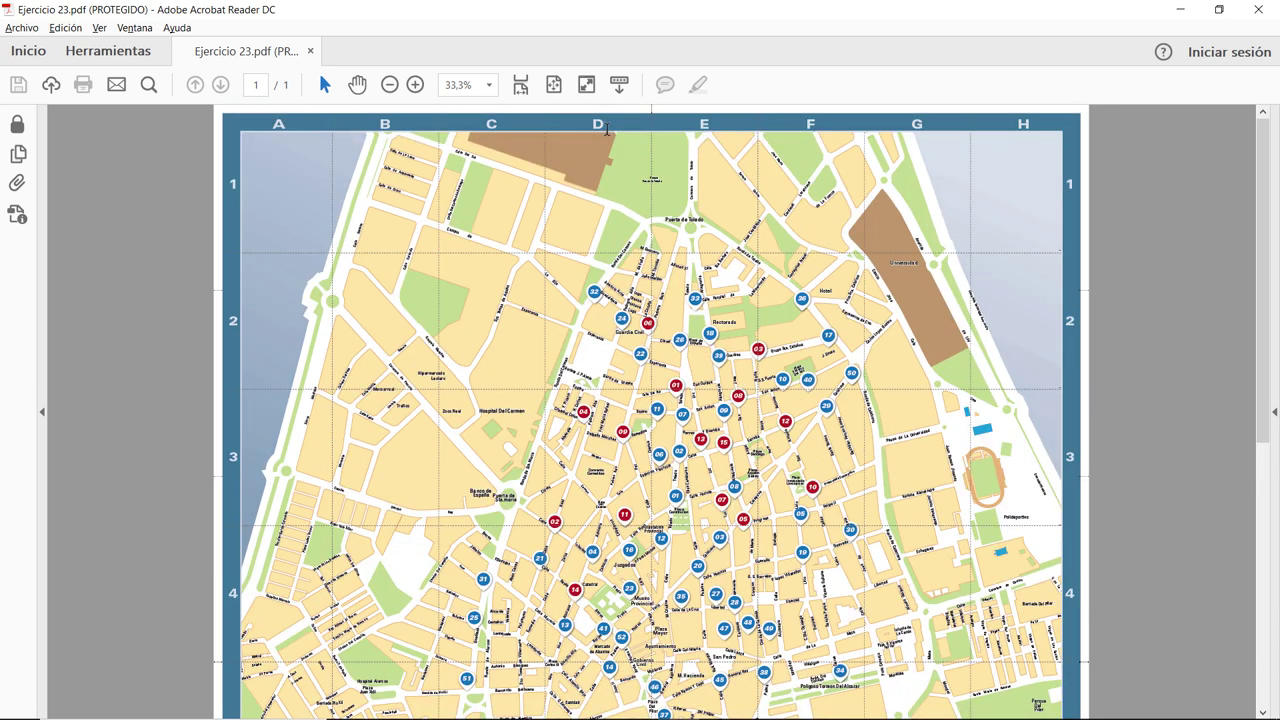
key("alt+Tab")
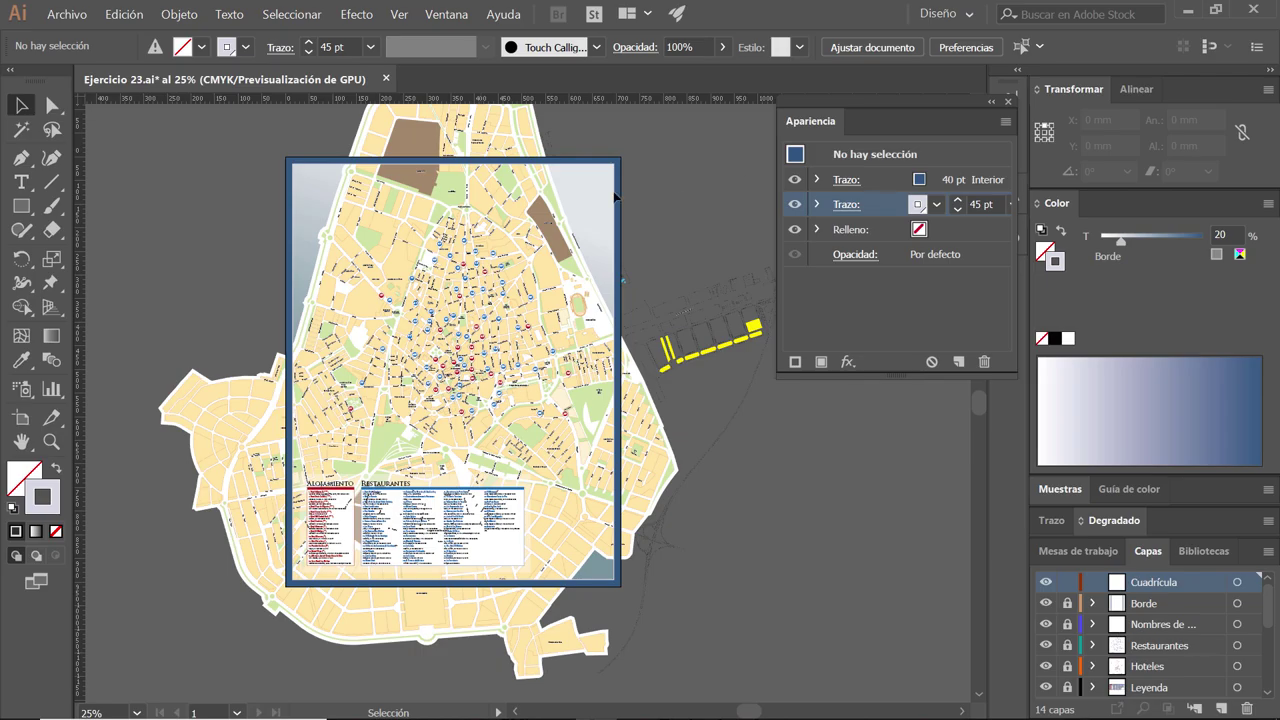
- Check the 710 × 910 mm poster size with the Rectangle tool, then choose the Rectangular Grid Tool
left_click(31, 208)
left_click(700, 395)
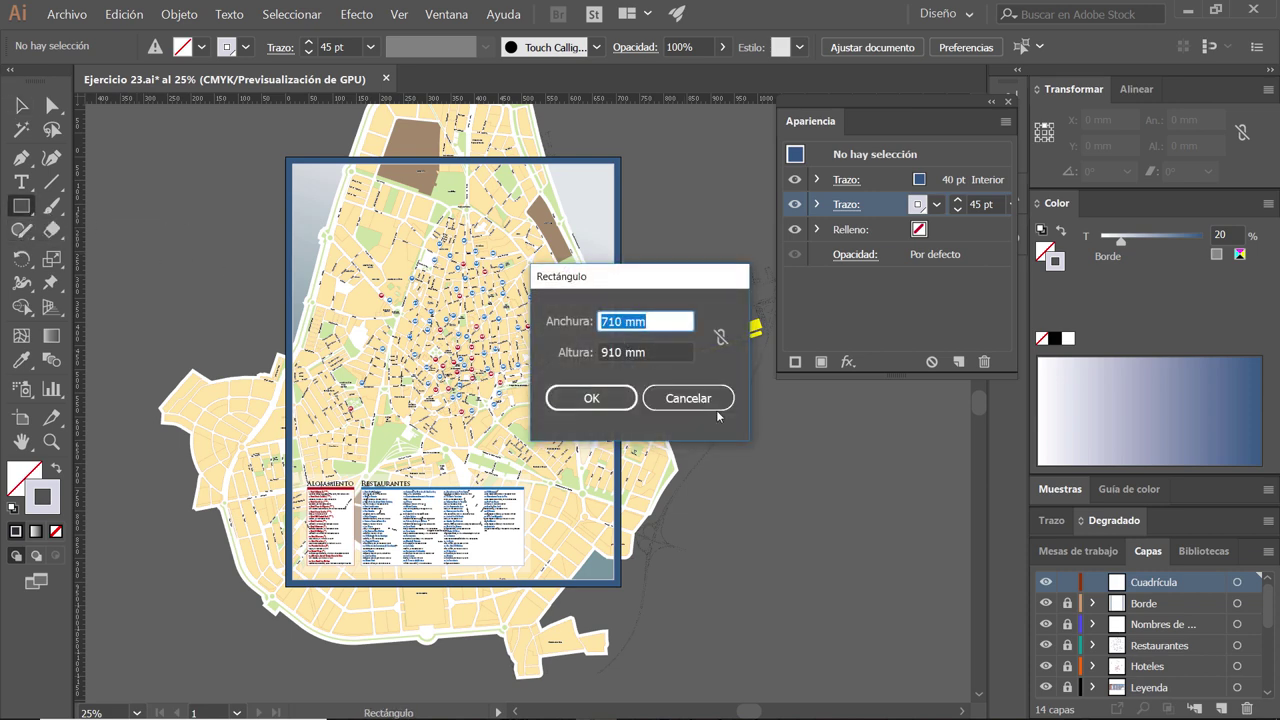
left_click(695, 399)
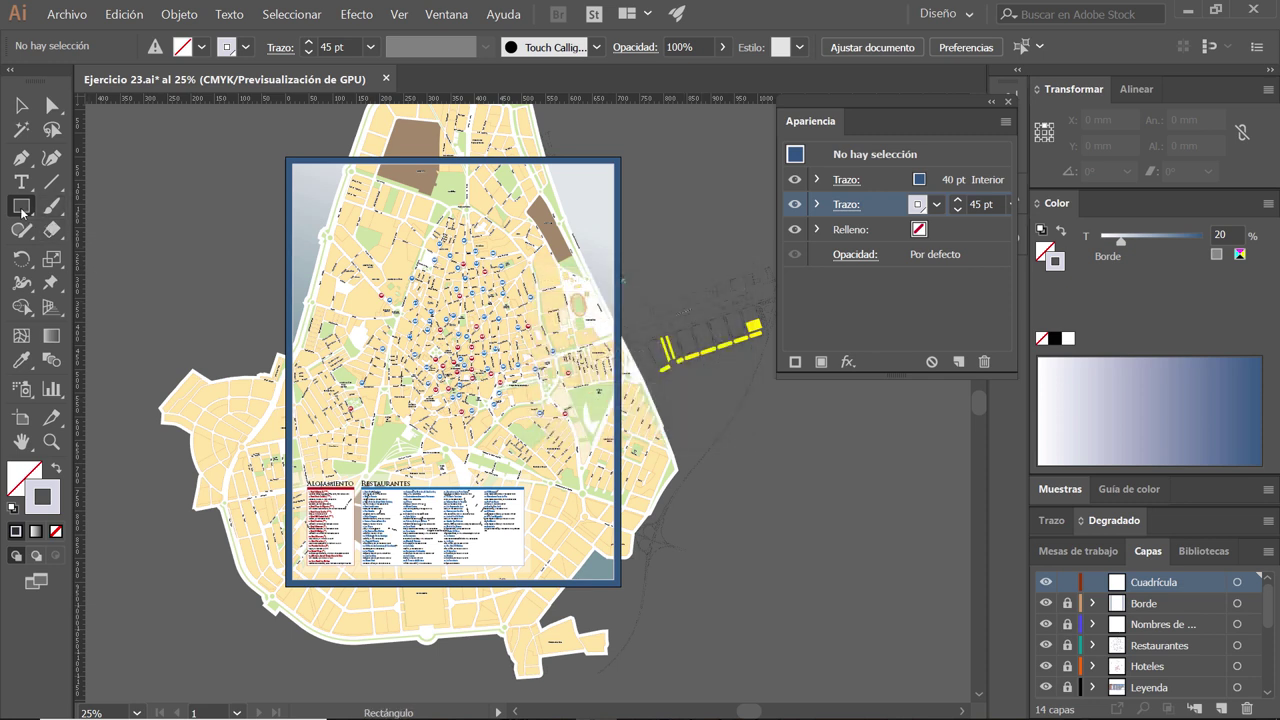
left_click(55, 185)
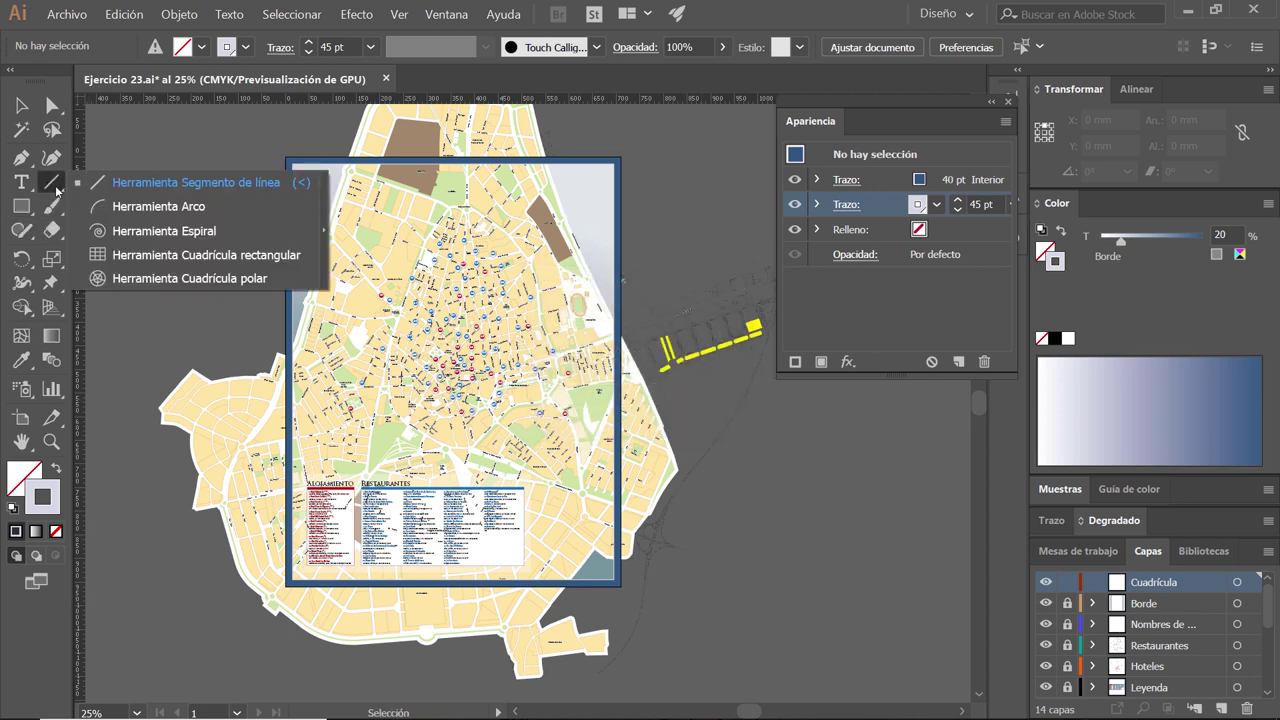
left_click(144, 256)
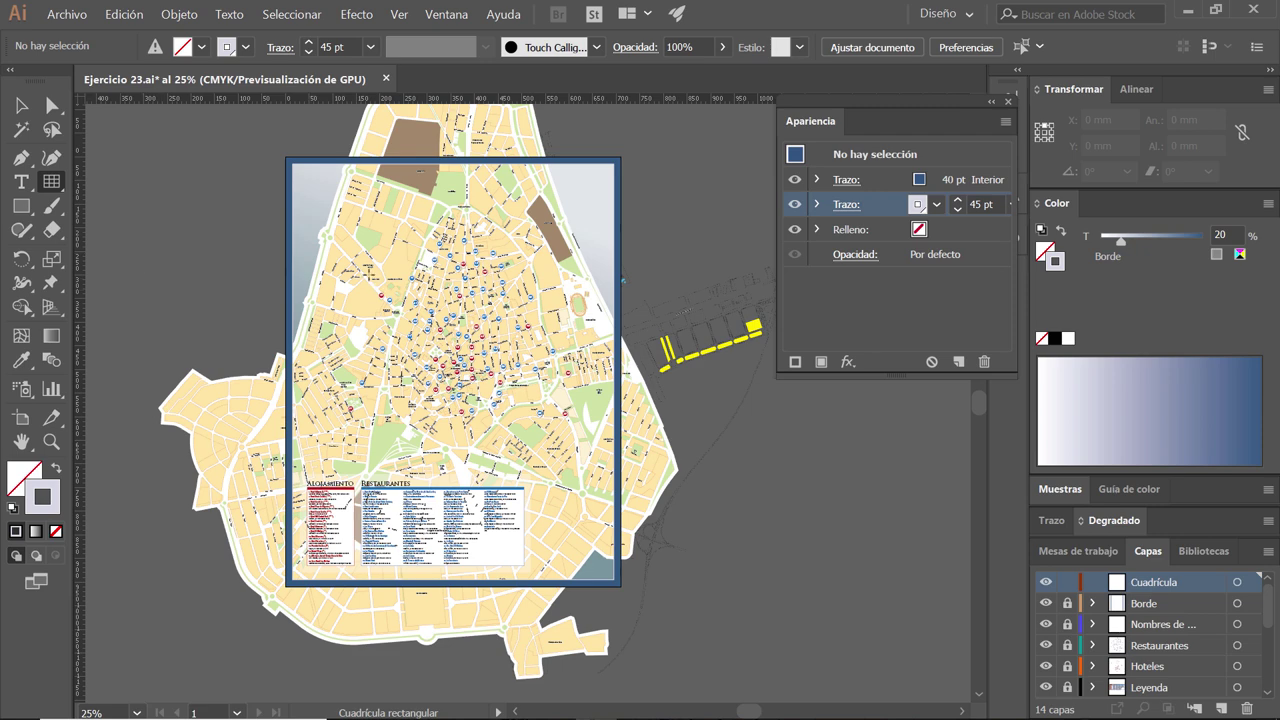
- Create a 710 × 910 mm grid with 7 horizontal and 7 vertical dividers and no outer frame
left_click(622, 280)
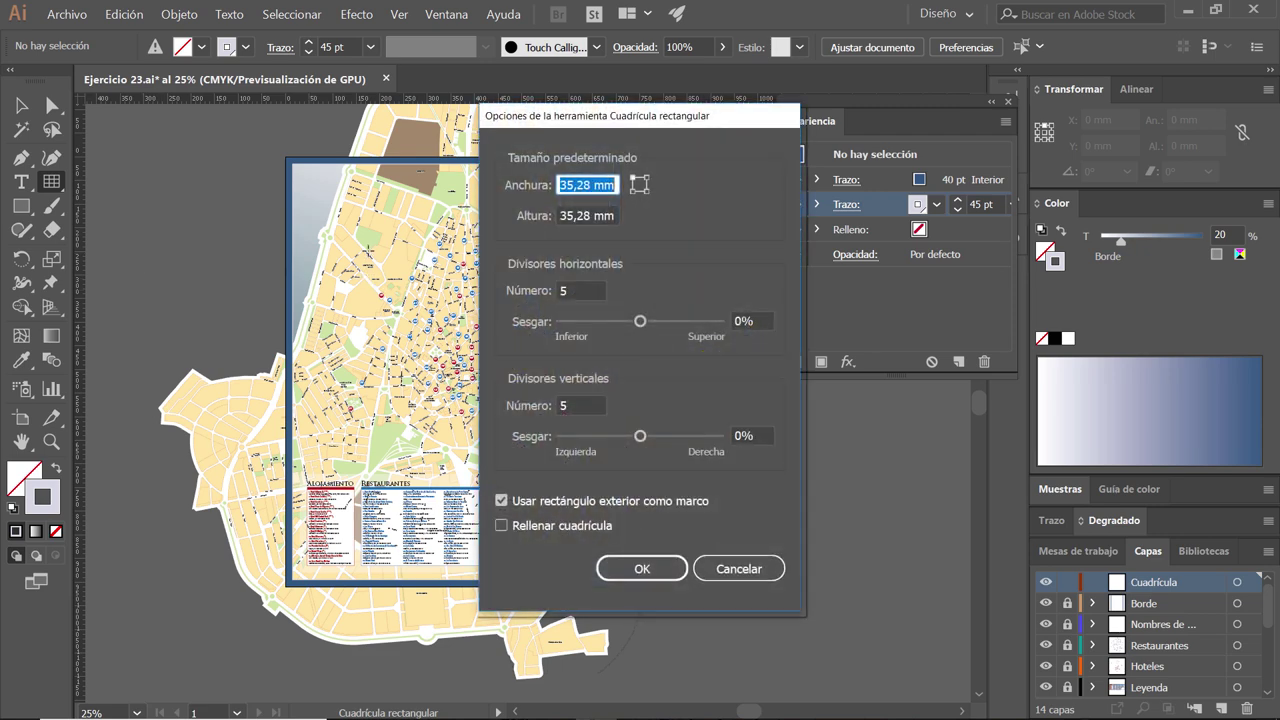
type("710")
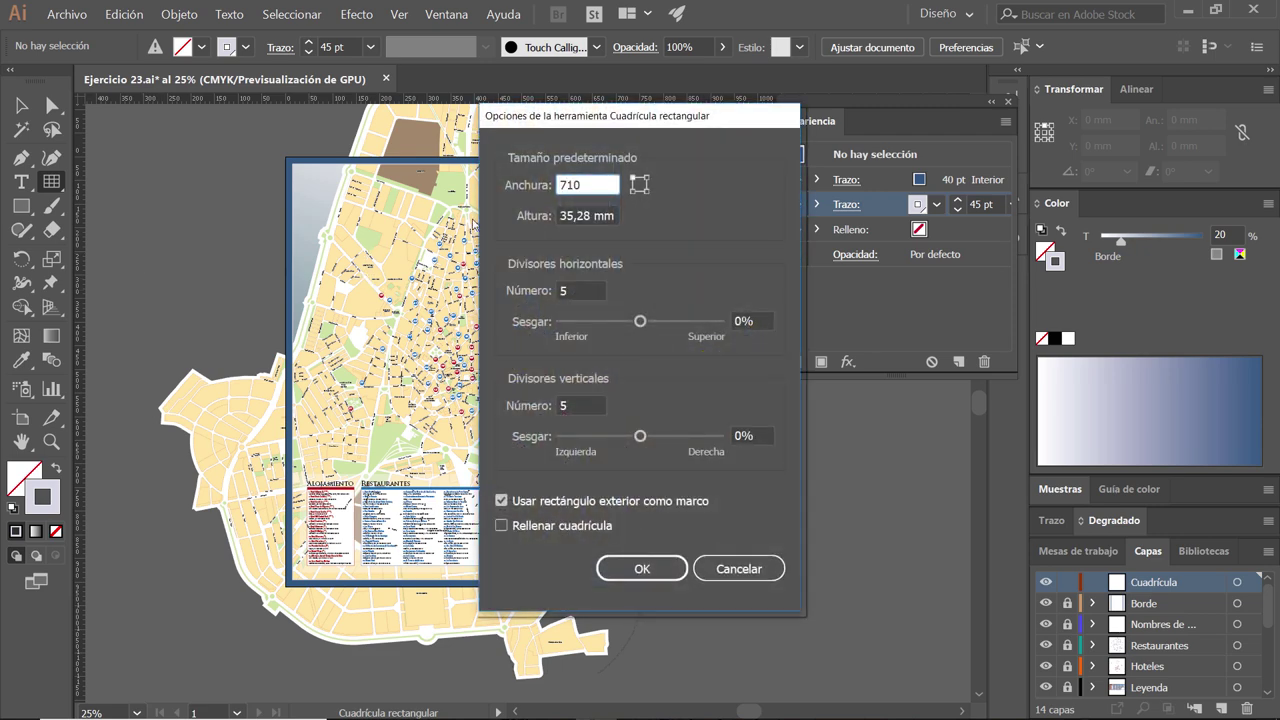
key("Tab")
type("910")
key("Tab")
type("7")
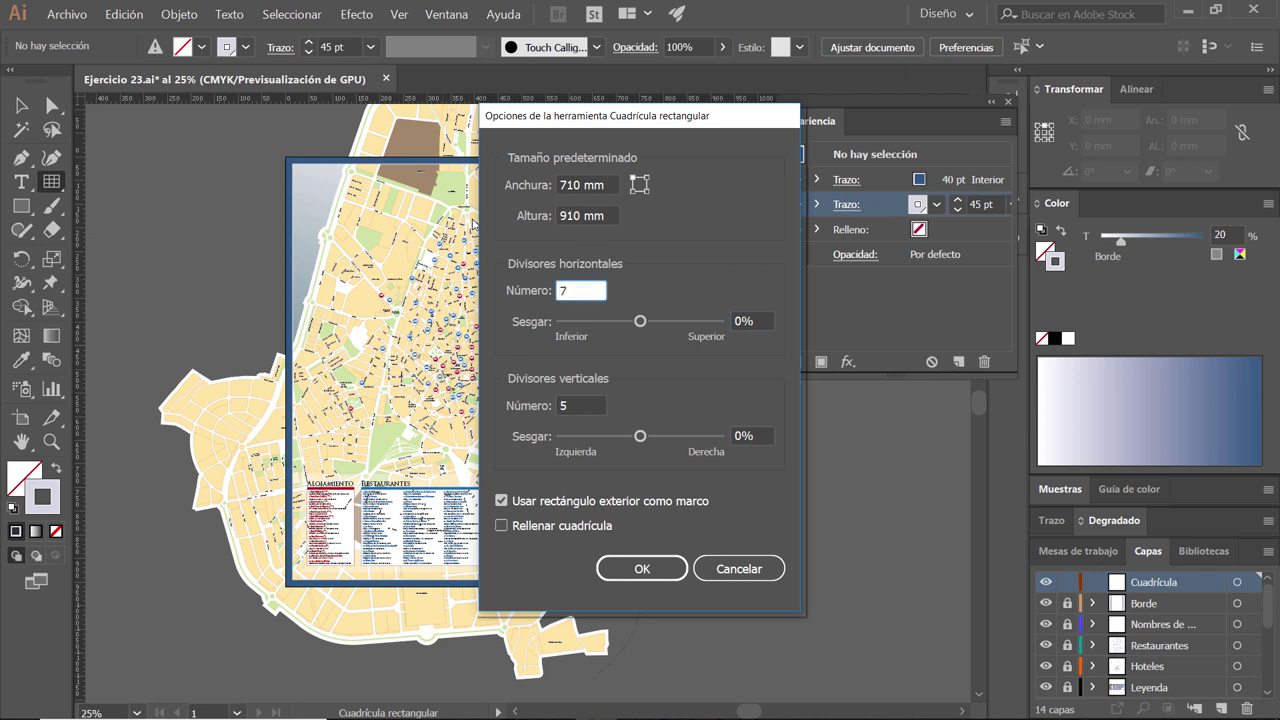
key("Tab")
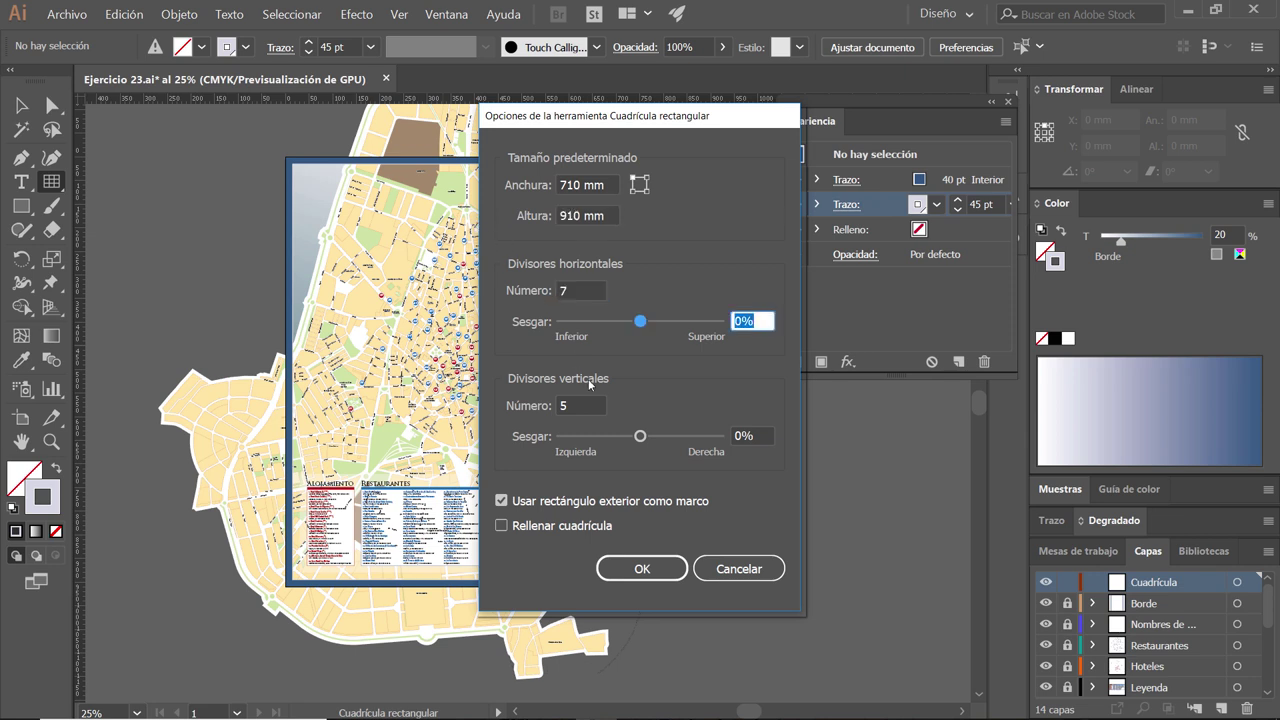
left_click(600, 406)
type("7")
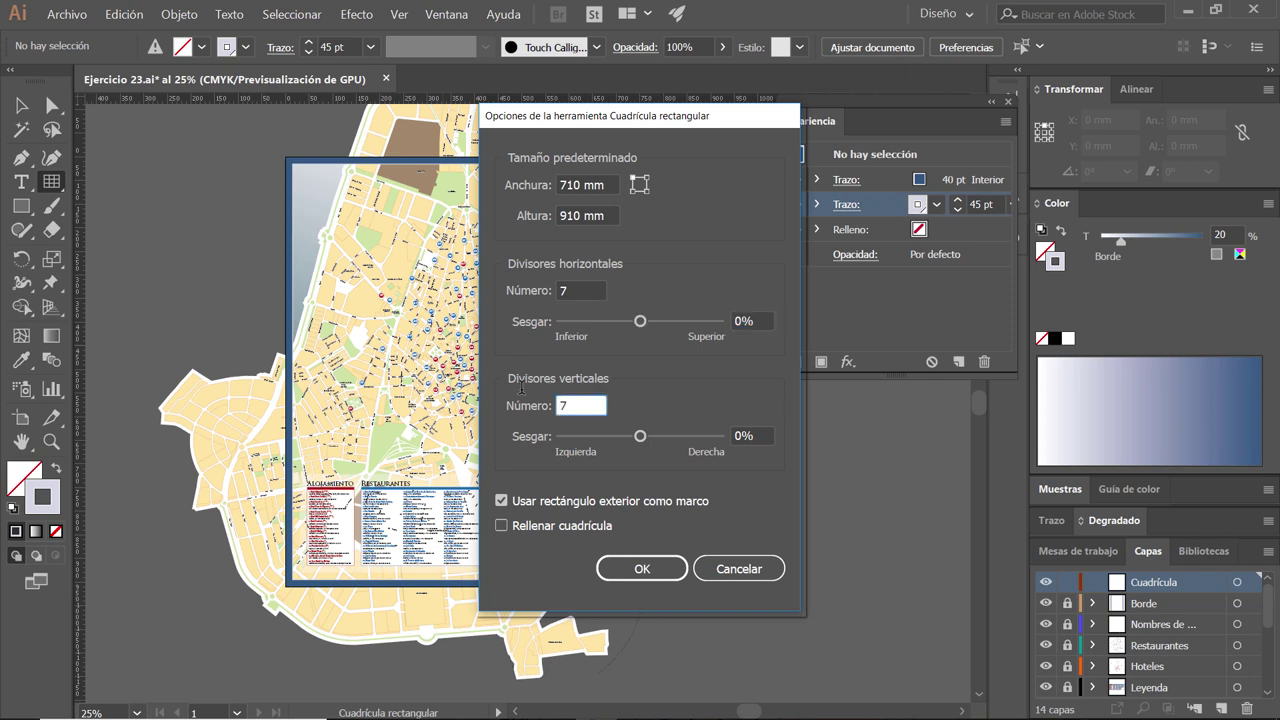
key("Tab")
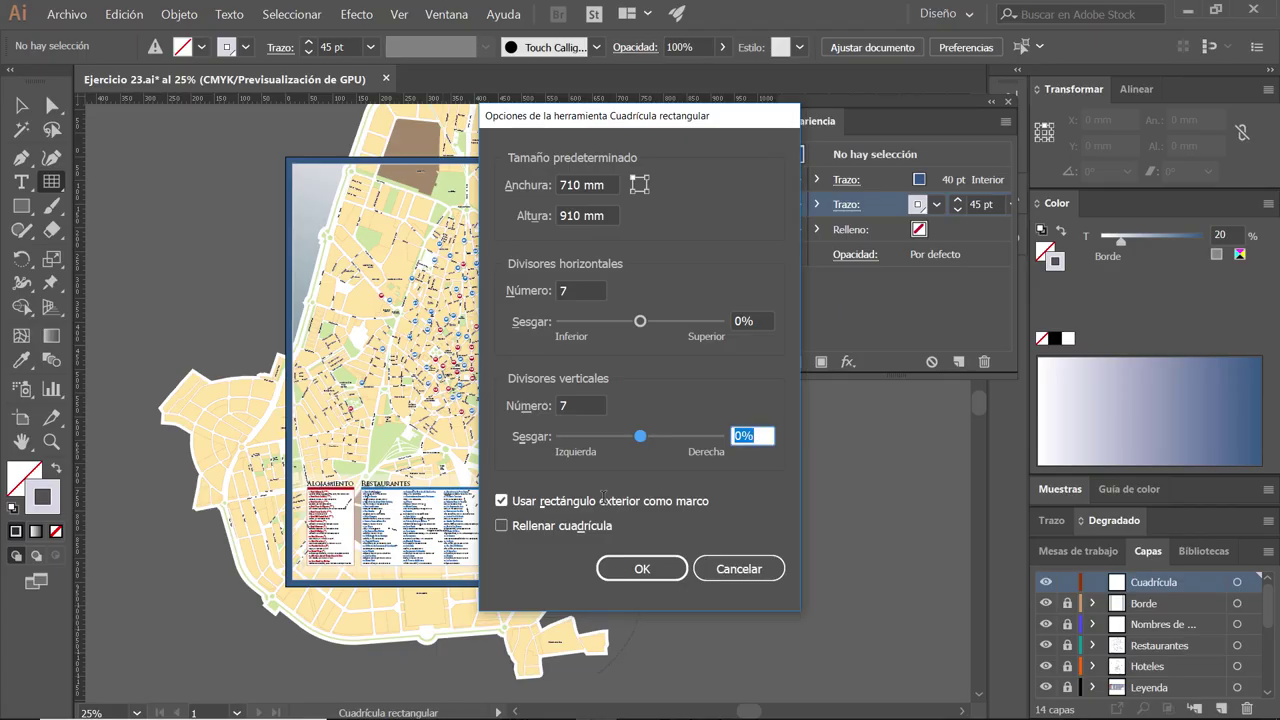
left_click(605, 503)
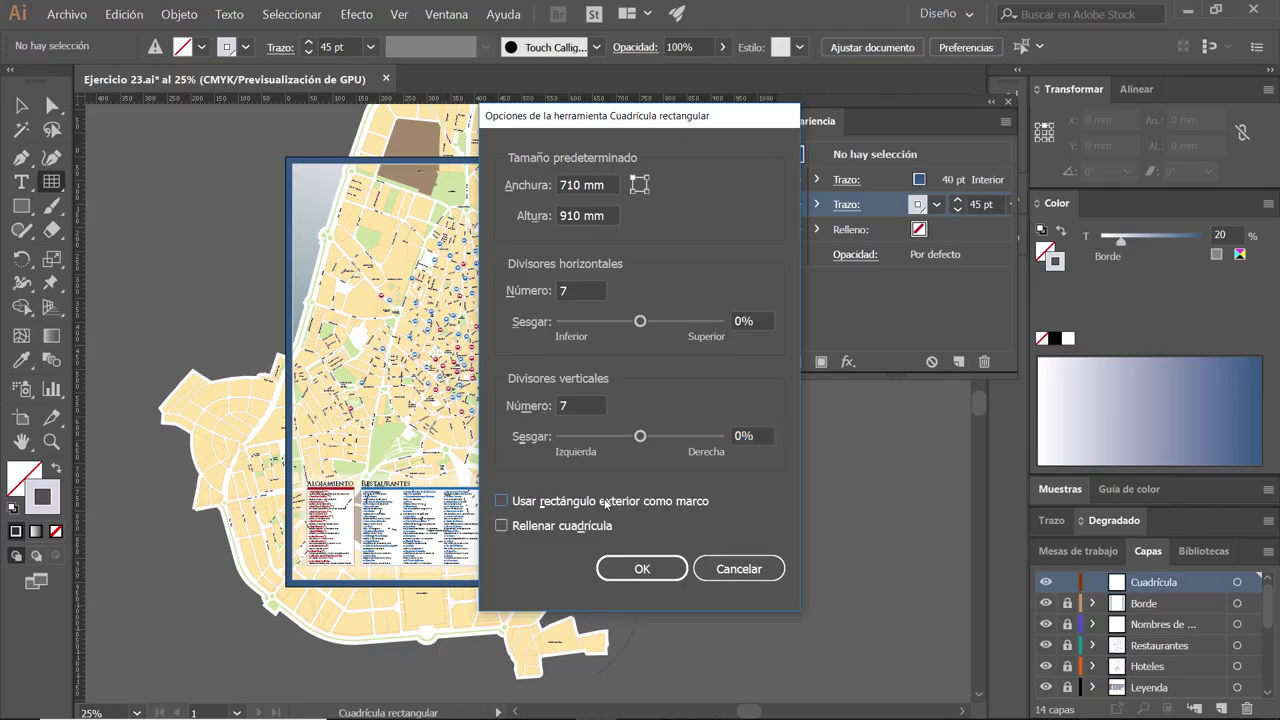
left_click(642, 568)
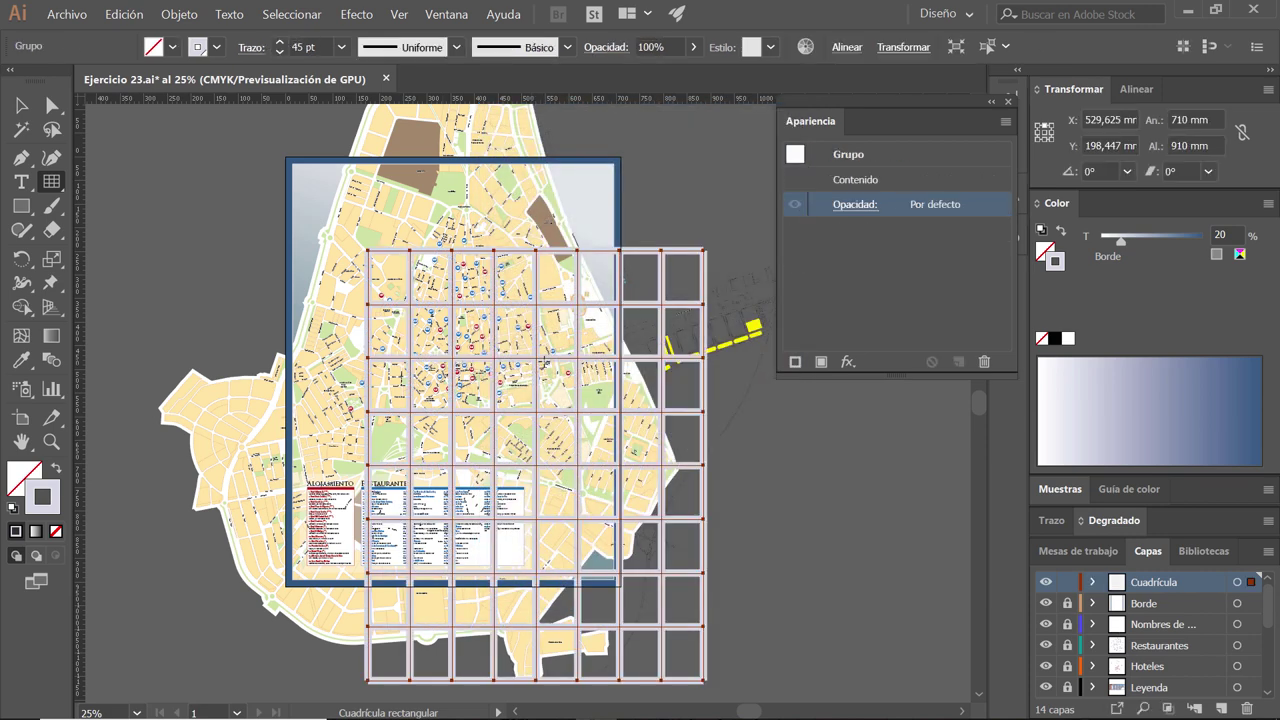
- Centre the grid horizontally and vertically on the artboard
key("v")
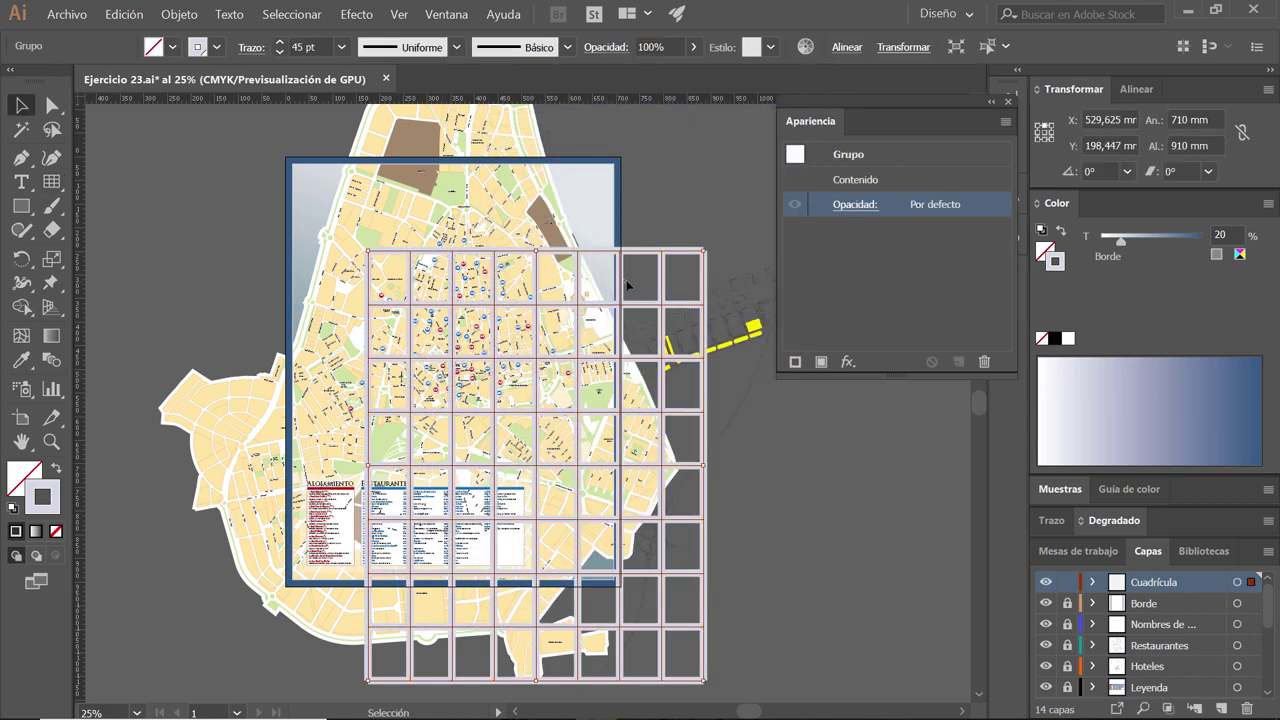
left_click(846, 48)
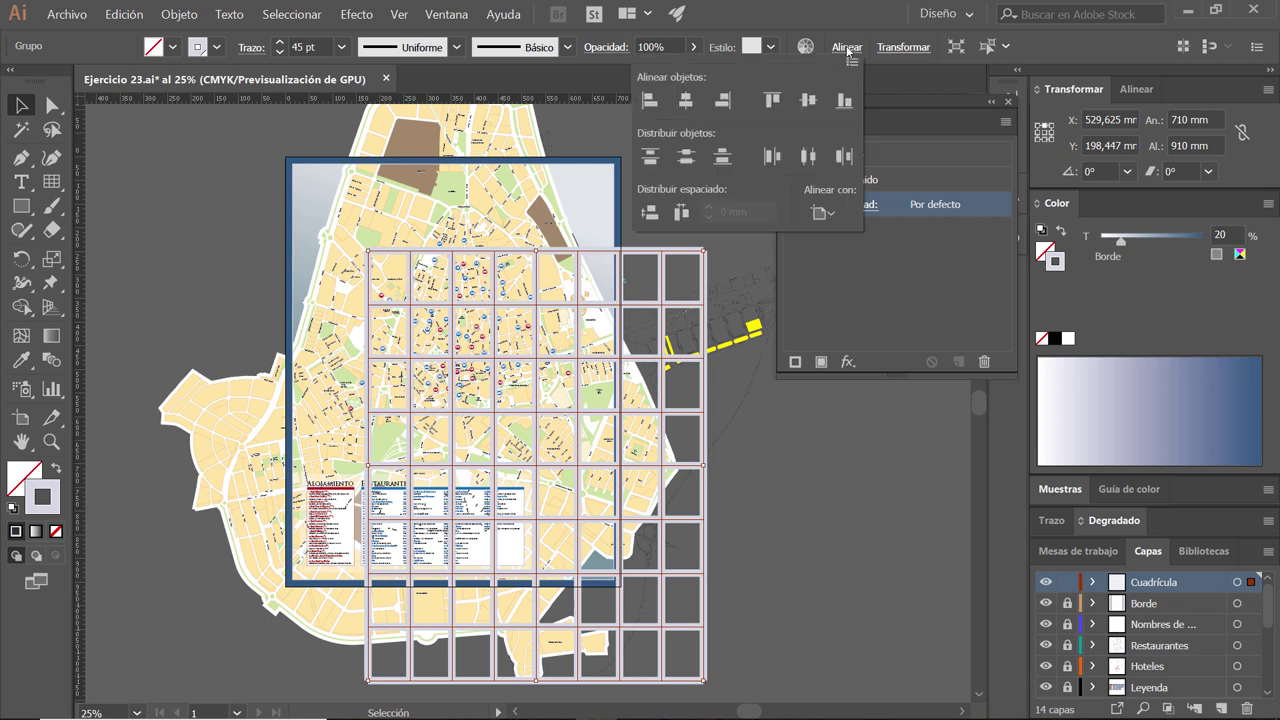
left_click(829, 212)
left_click(860, 277)
left_click(686, 100)
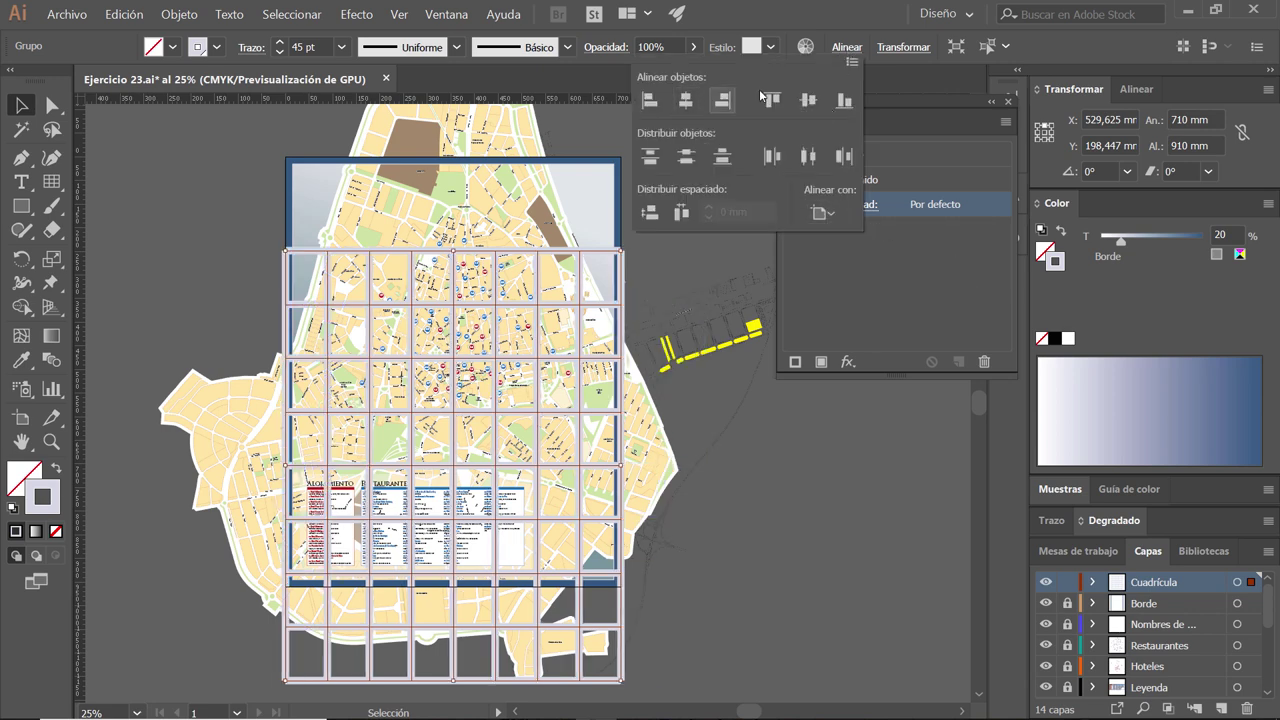
left_click(807, 103)
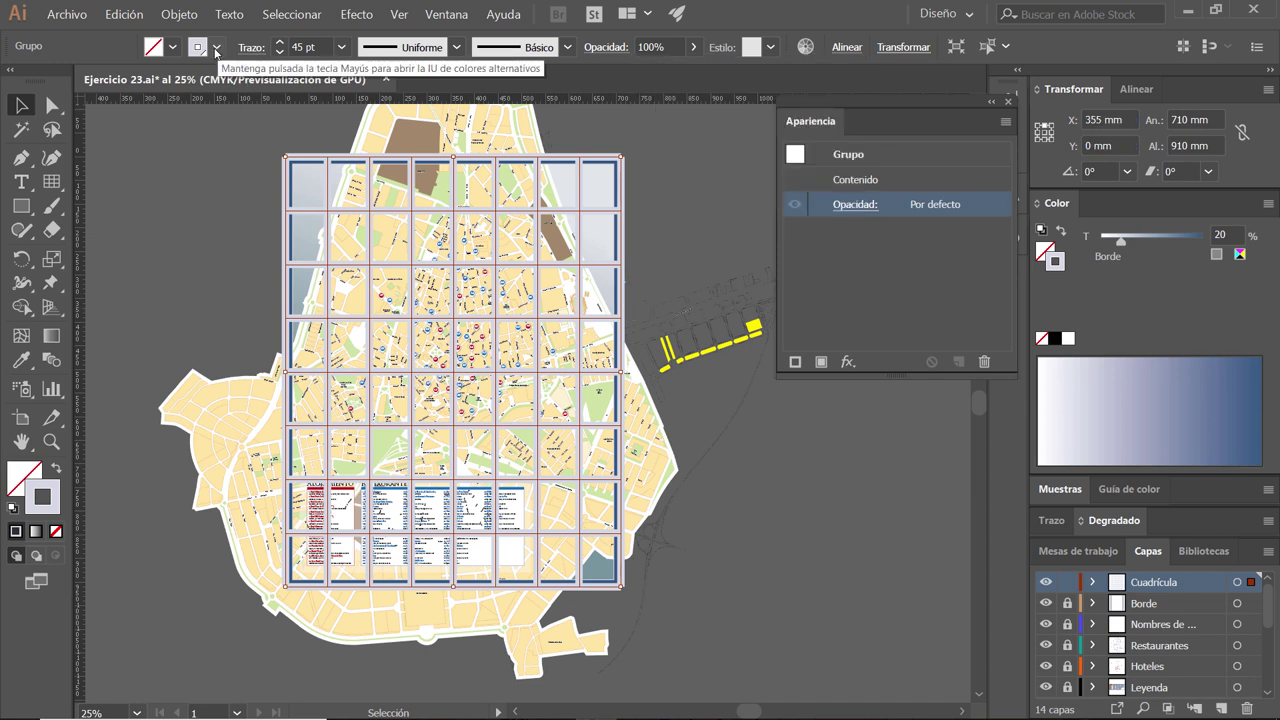
- Colour the grid lines with the dark grey K=90 stroke swatch
left_click(216, 47)
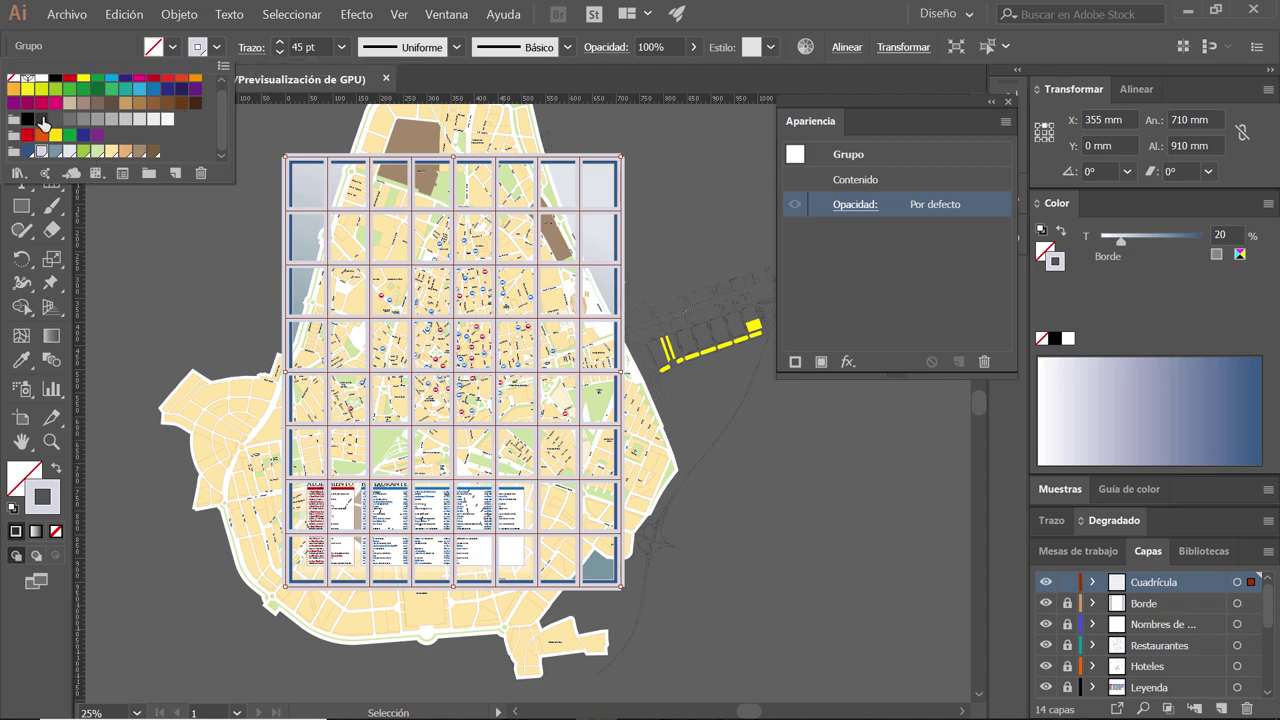
left_click(42, 120)
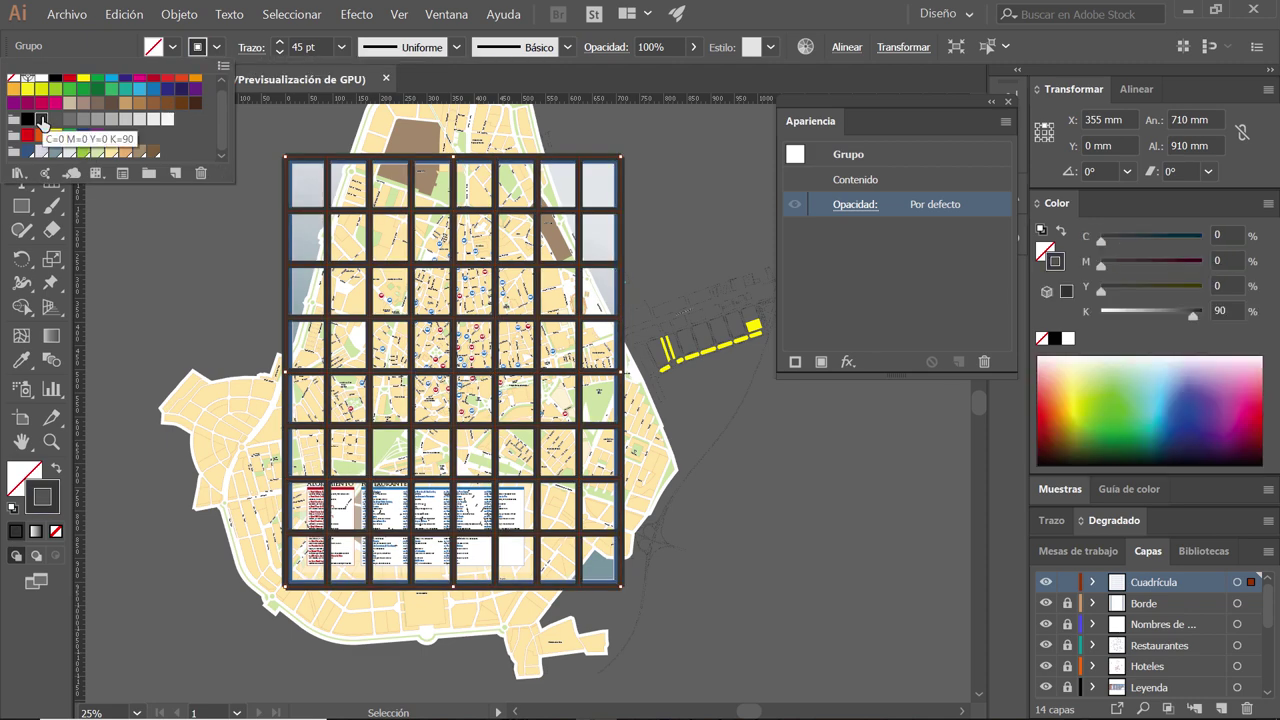
left_click(263, 40)
left_click(300, 47)
- Reduce the grid's stroke weight from 45 pt to 1 pt
double_click(300, 47)
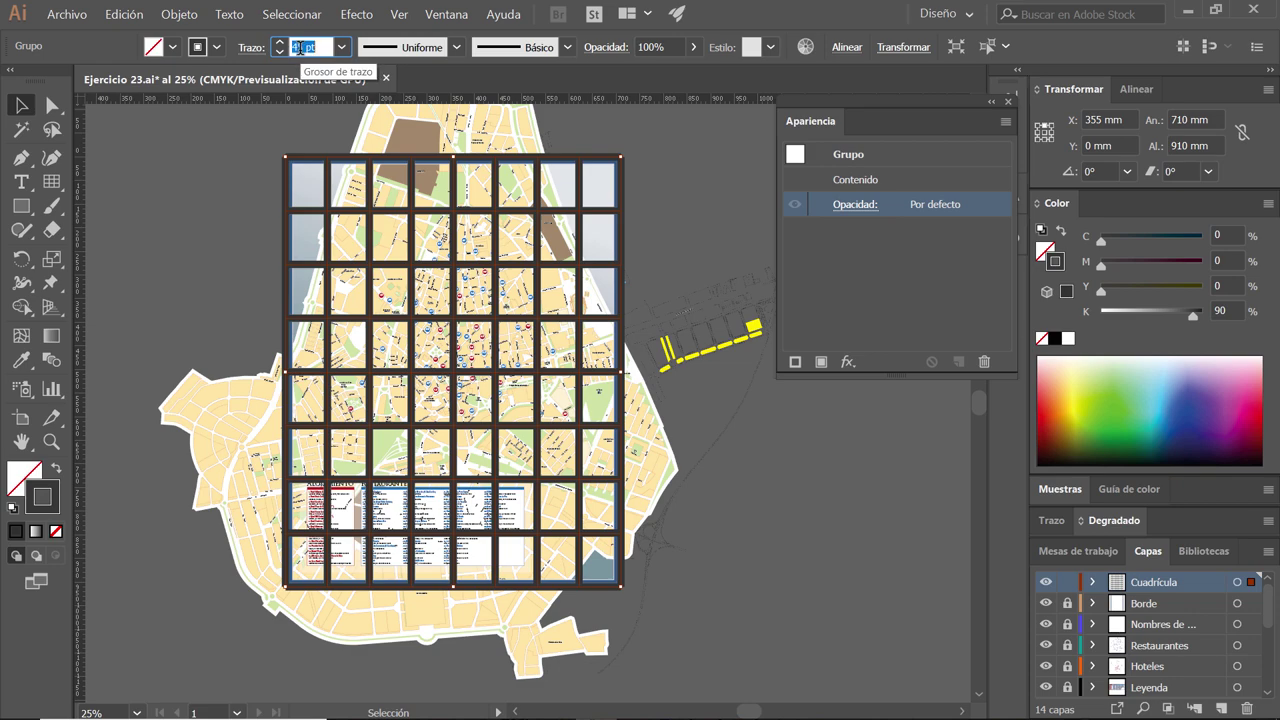
type("1")
key("Return")
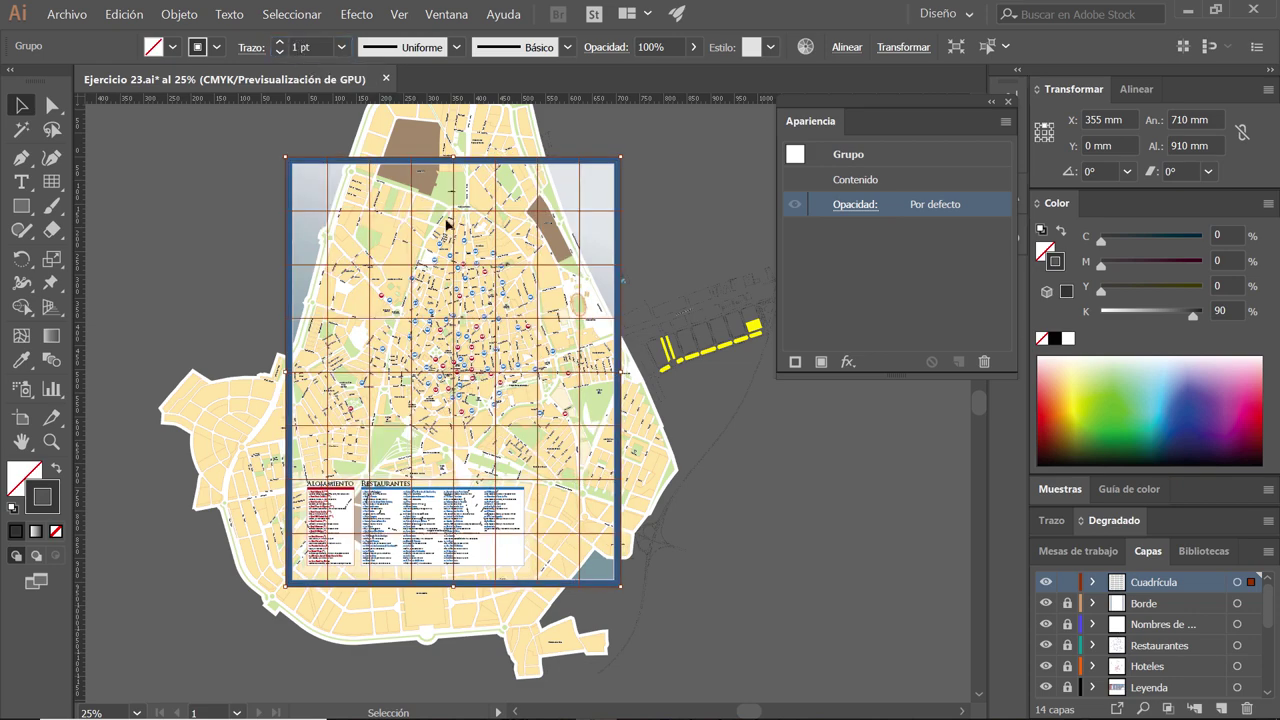
scroll(324, 222, "up", 2)
scroll(280, 237, "up", 1)
scroll(280, 237, "up", 1)
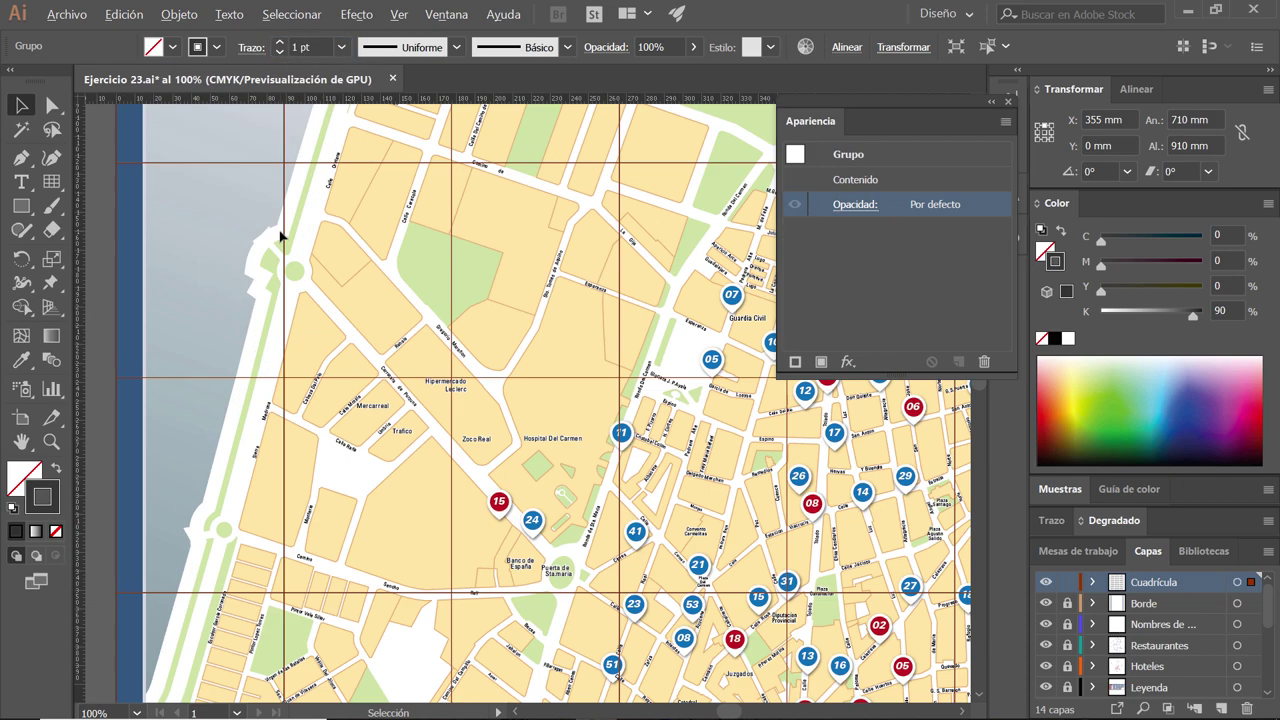
scroll(301, 218, "up", 1)
scroll(423, 243, "up", 1)
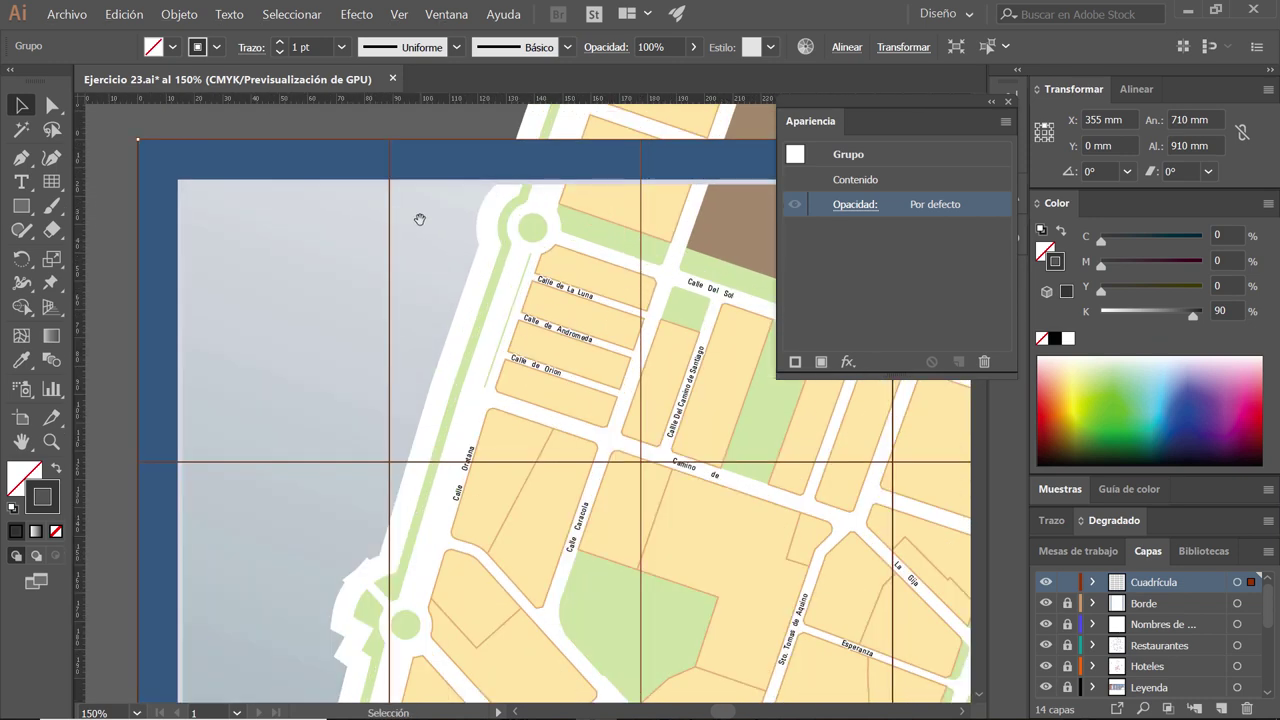
scroll(420, 217, "up", 1)
- Make the grid lines dashed and deselect the grid
left_click(250, 48)
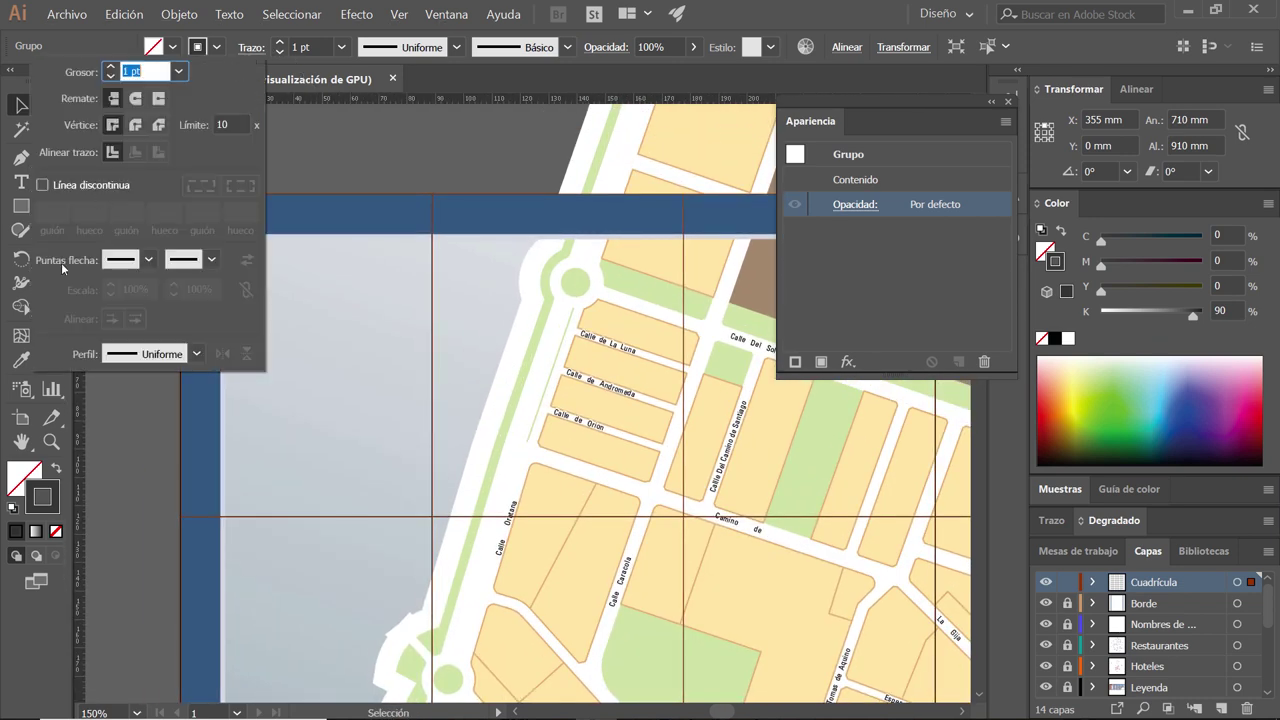
left_click(57, 185)
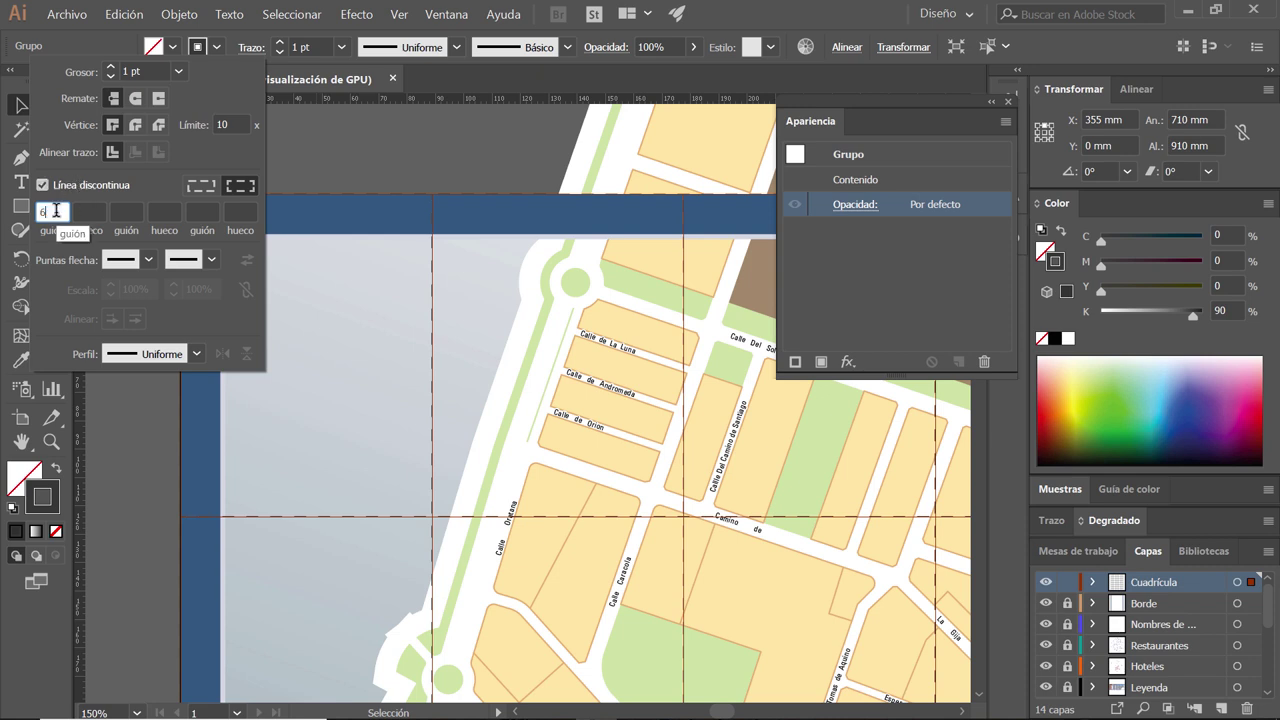
left_click(385, 160)
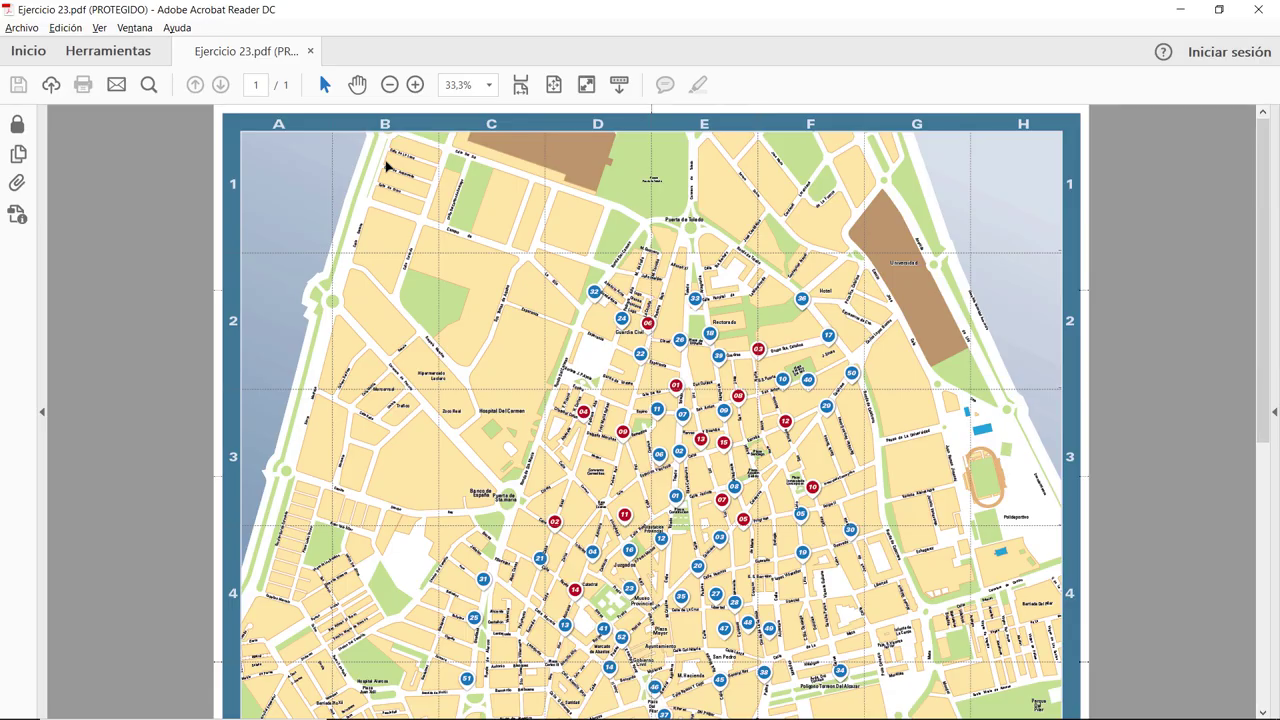
- Zoom the reference PDF in to 100% to compare its dashed grid and A–H letters
left_click(416, 85)
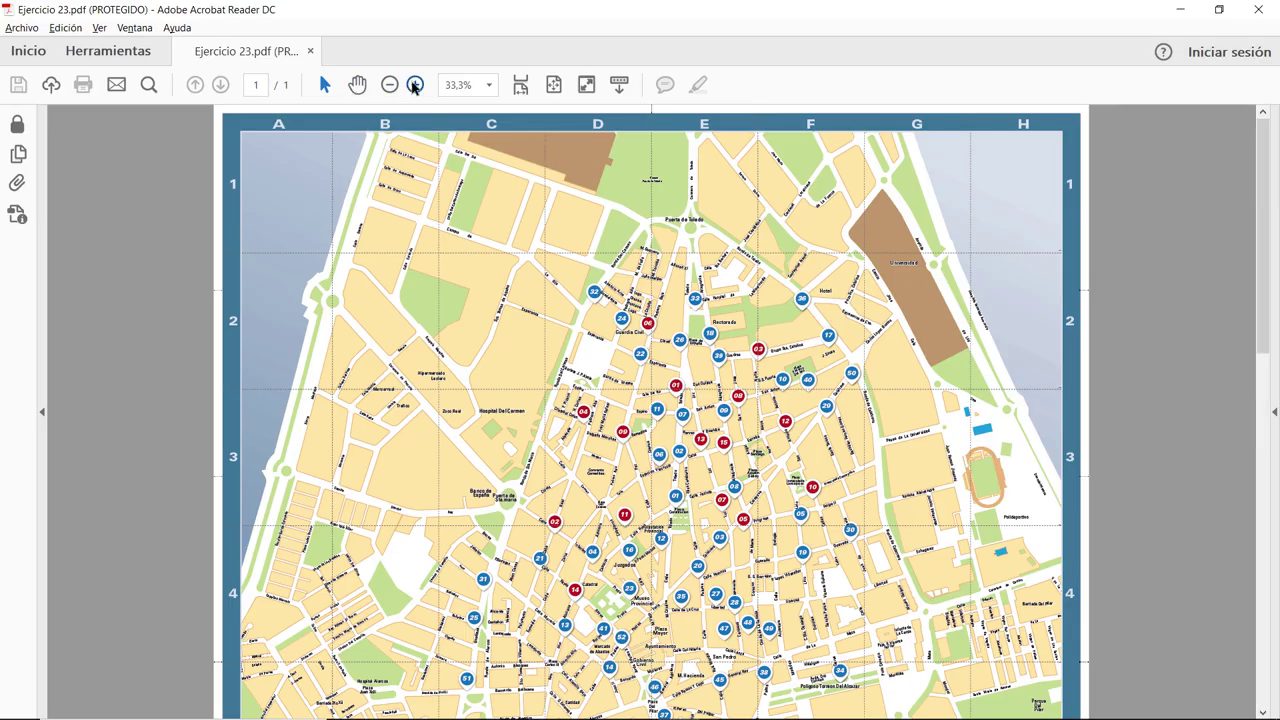
left_click(416, 85)
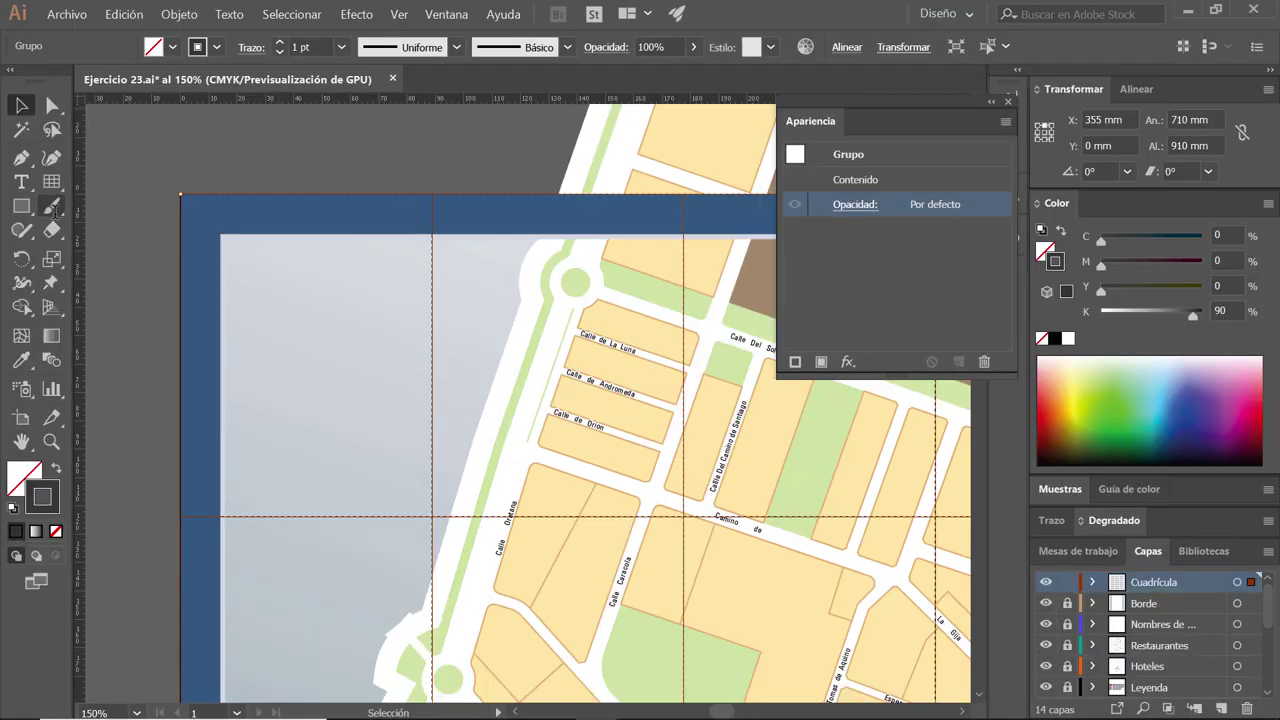
- Delete the grid's top and left outer lines inside the isolated grid group
left_click(354, 172)
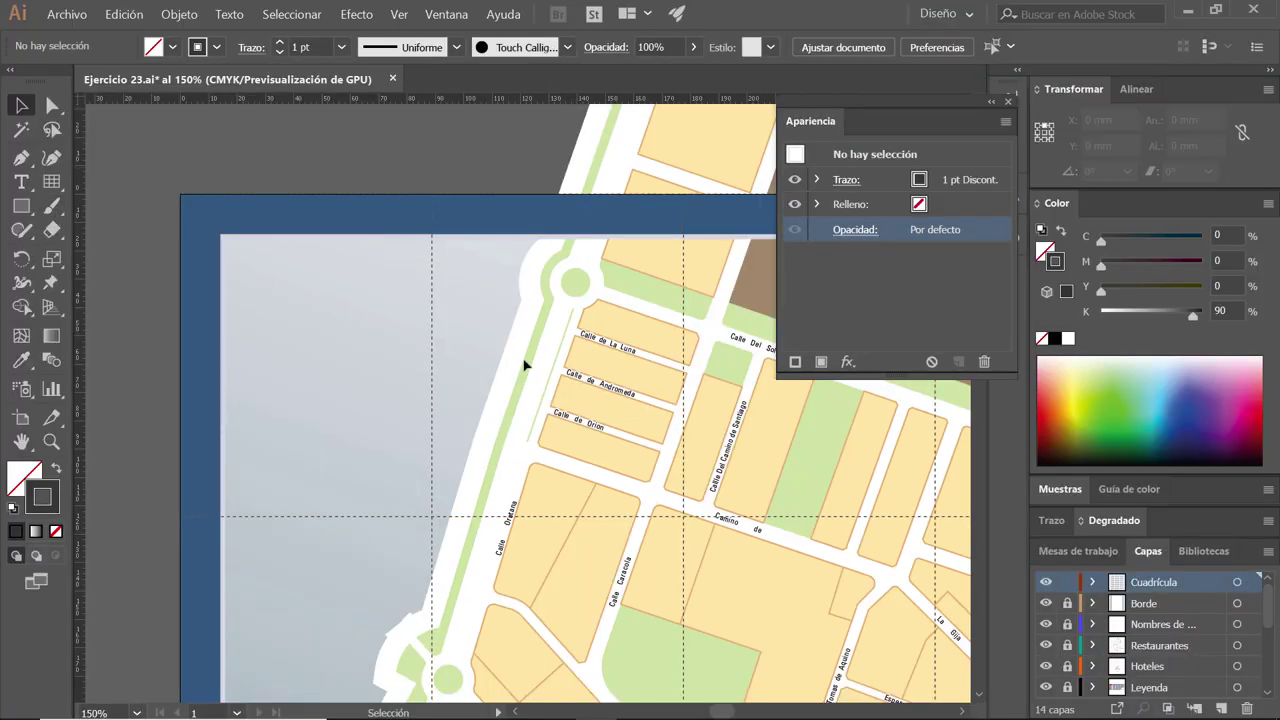
scroll(525, 365, "down", 1)
scroll(525, 365, "down", 1)
left_click_drag(593, 441, 557, 459)
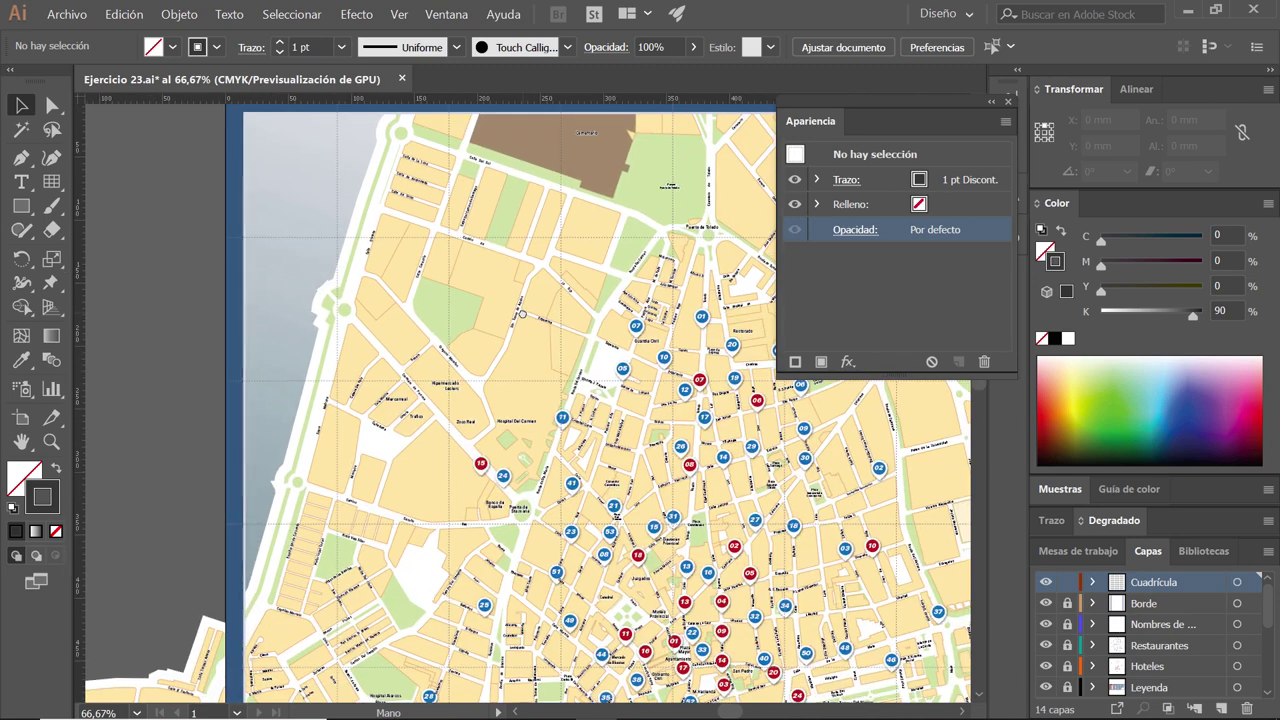
scroll(408, 343, "up", 1)
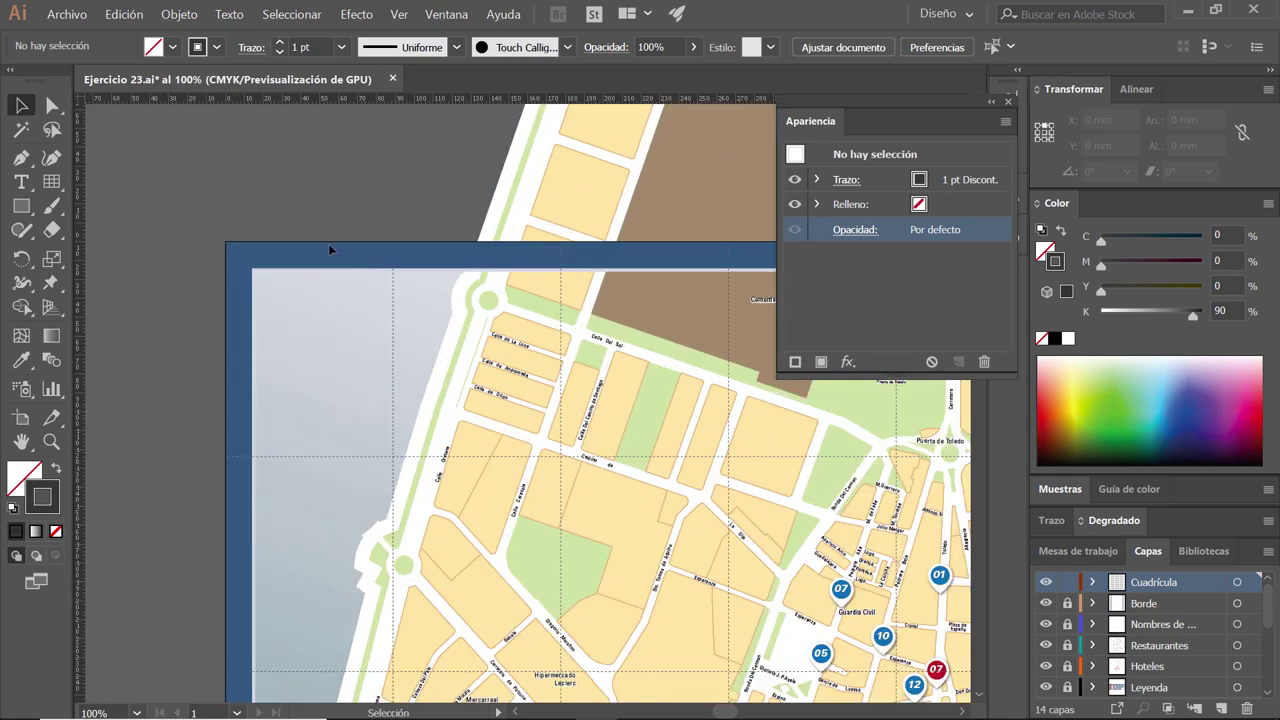
scroll(328, 243, "up", 1)
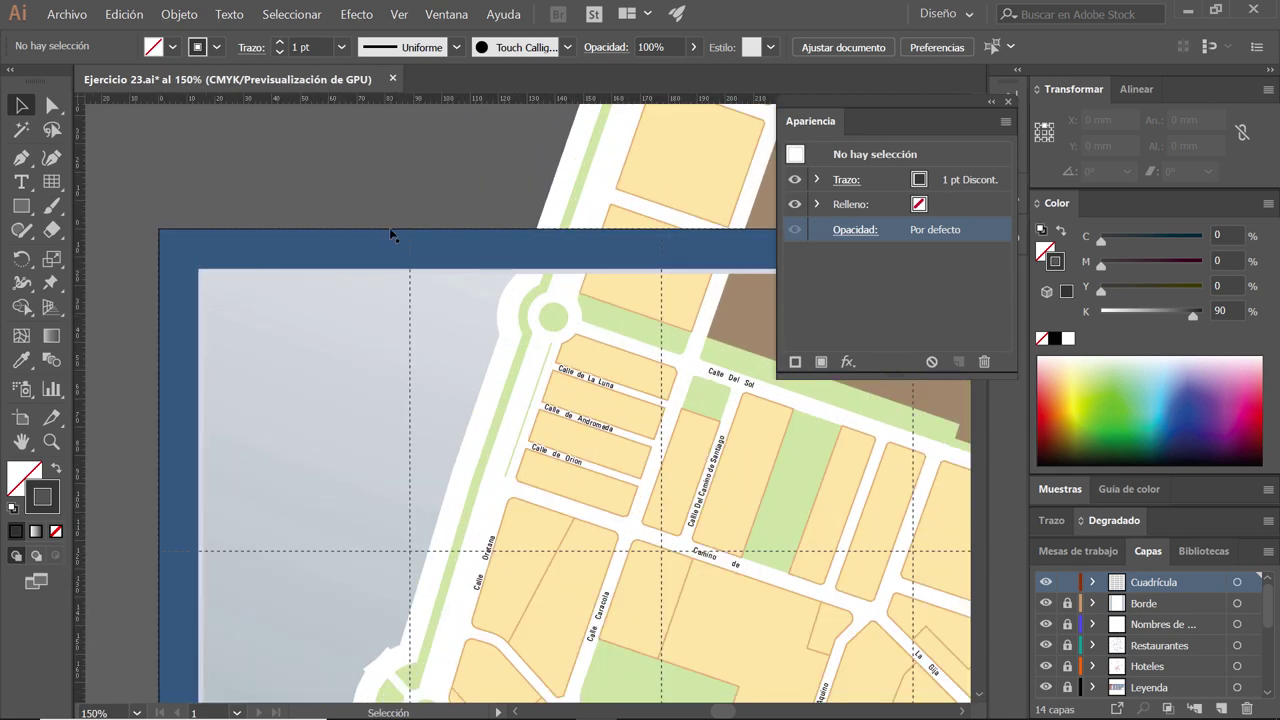
left_click(389, 234)
double_click(369, 234)
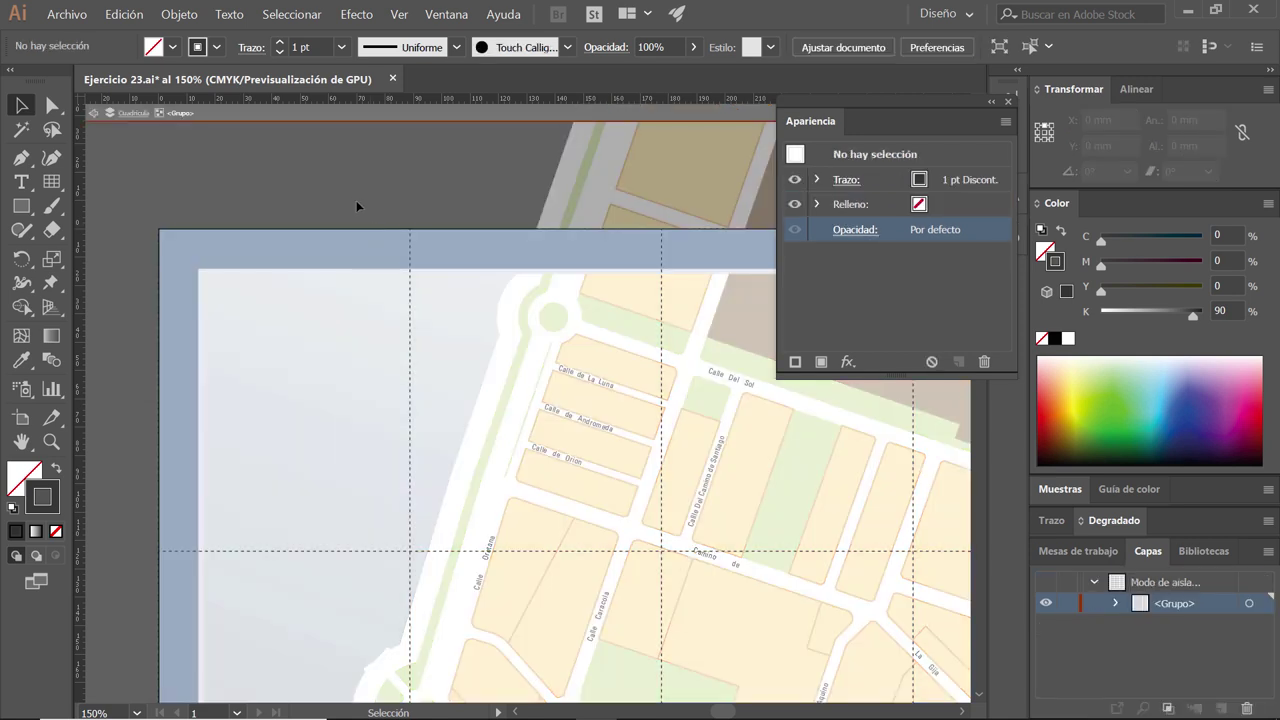
left_click_drag(333, 235, 371, 172)
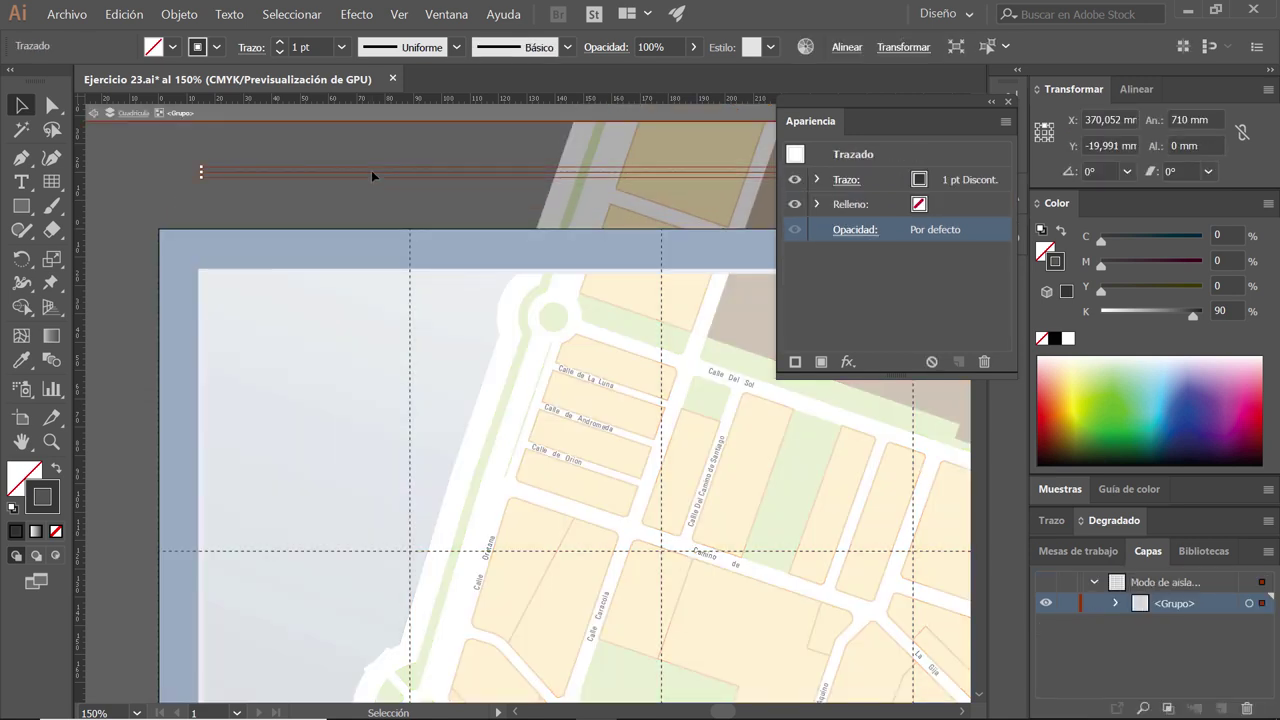
key("Delete")
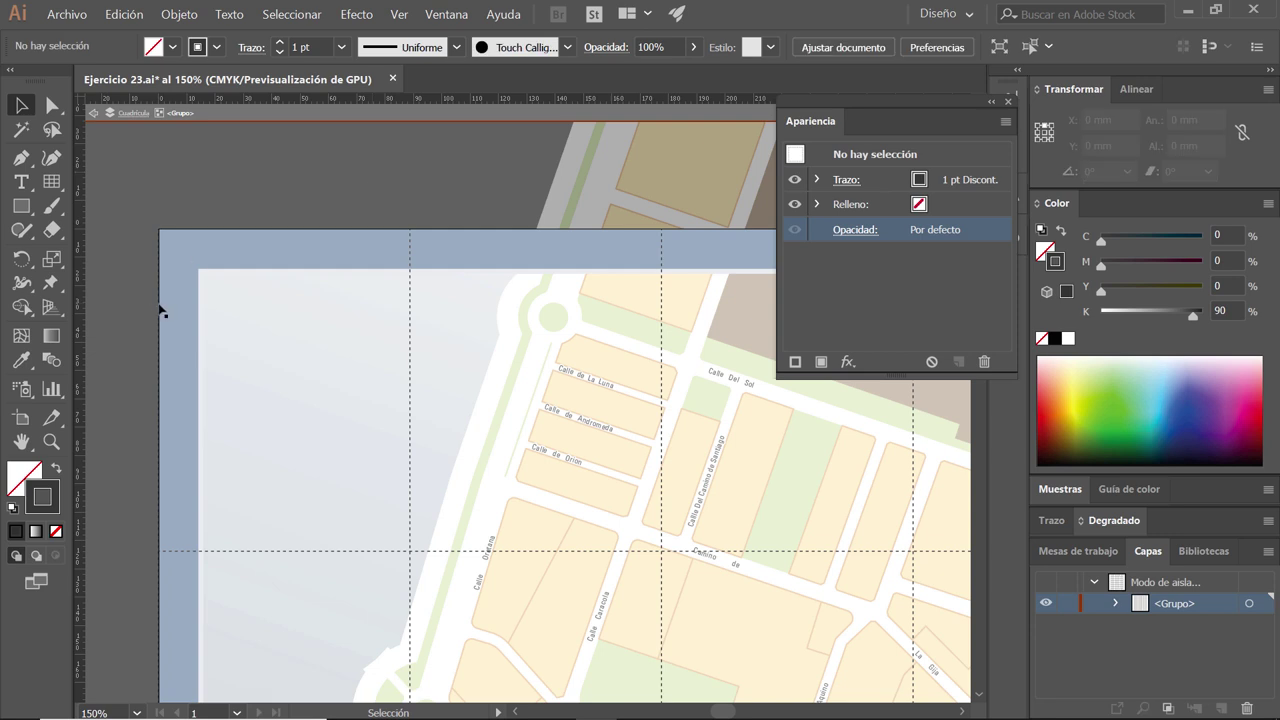
left_click(162, 313)
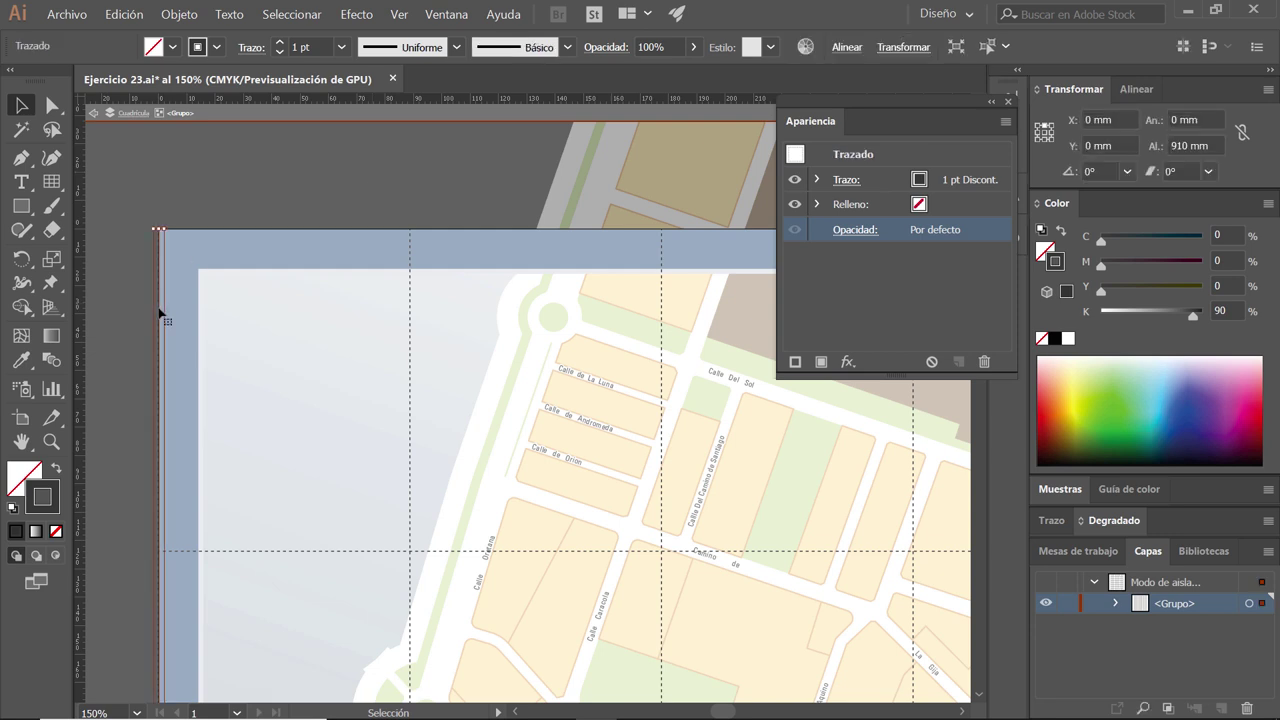
key("Delete")
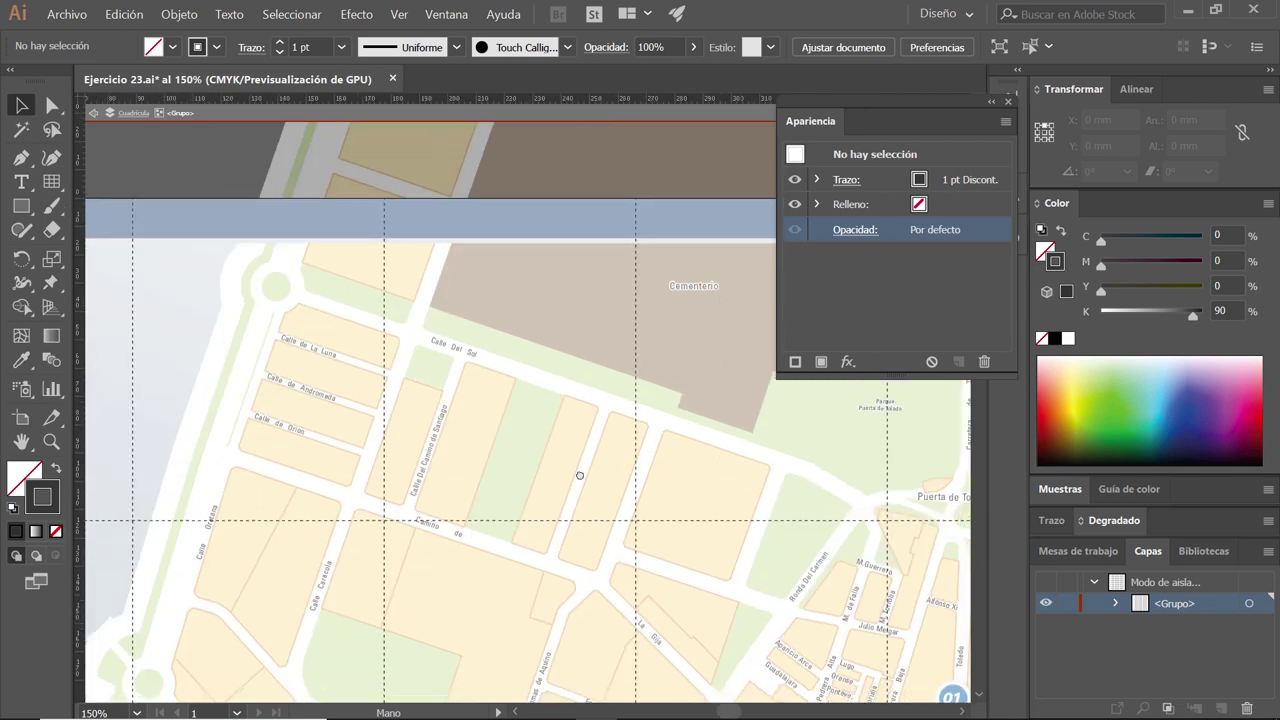
- Pan from the map's top-right corner down to its bottom edge and river band
left_click_drag(418, 443, 317, 436)
left_click_drag(963, 470, 677, 466)
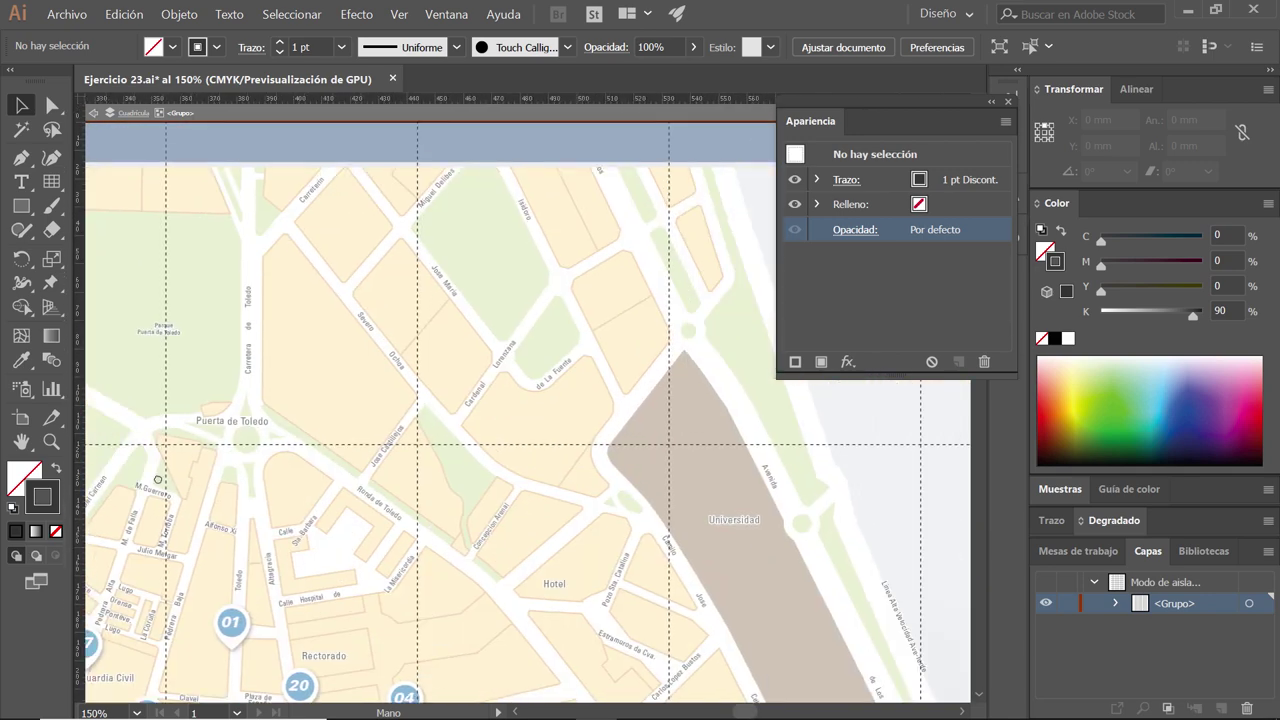
left_click_drag(969, 466, 583, 466)
left_click_drag(474, 473, 271, 541)
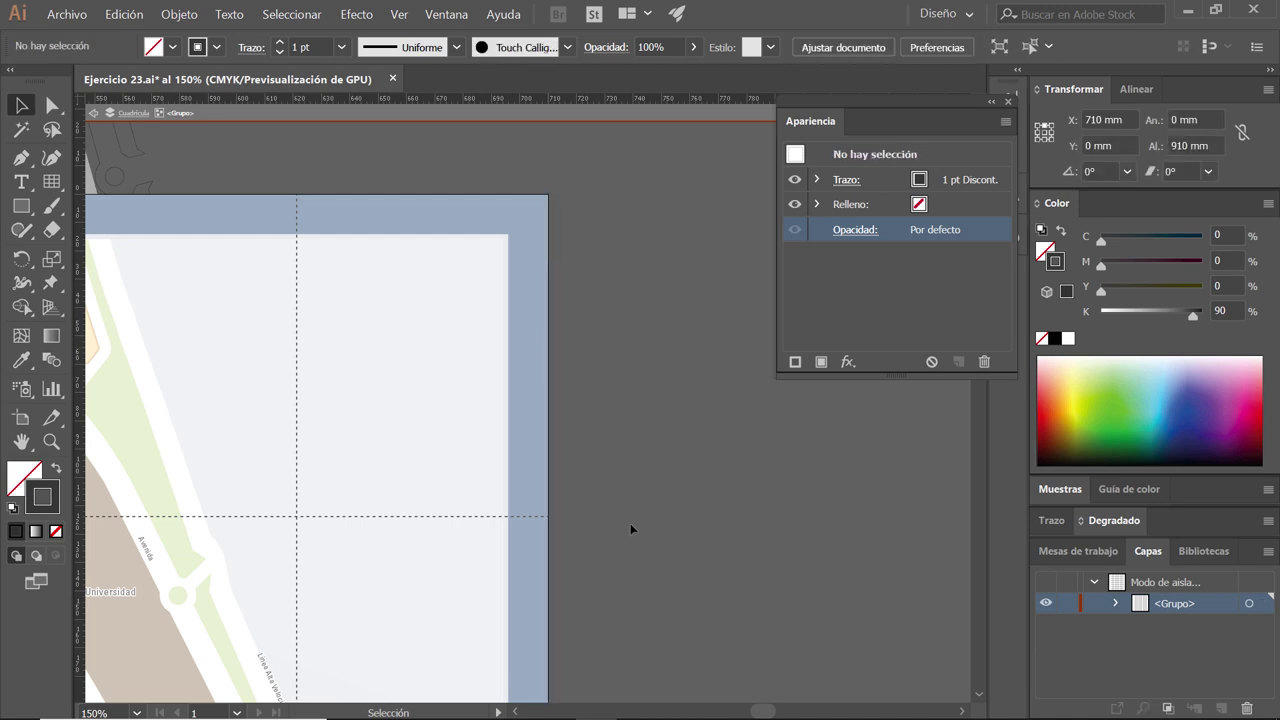
left_click_drag(653, 404, 622, 348)
mouse_move(286, 551)
left_mouse_down()
mouse_move(391, 551)
mouse_move(466, 457)
mouse_move(386, 479)
mouse_move(478, 379)
left_mouse_up()
left_click_drag(371, 529, 492, 313)
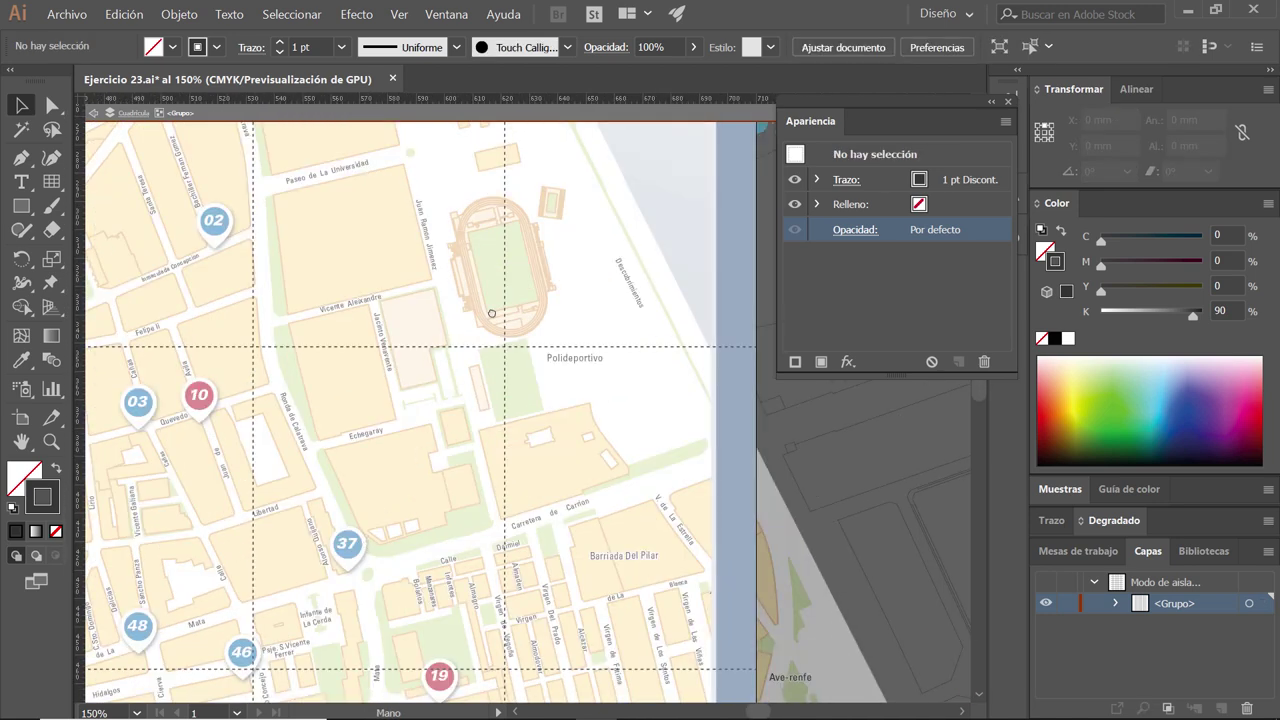
left_click_drag(415, 581, 482, 375)
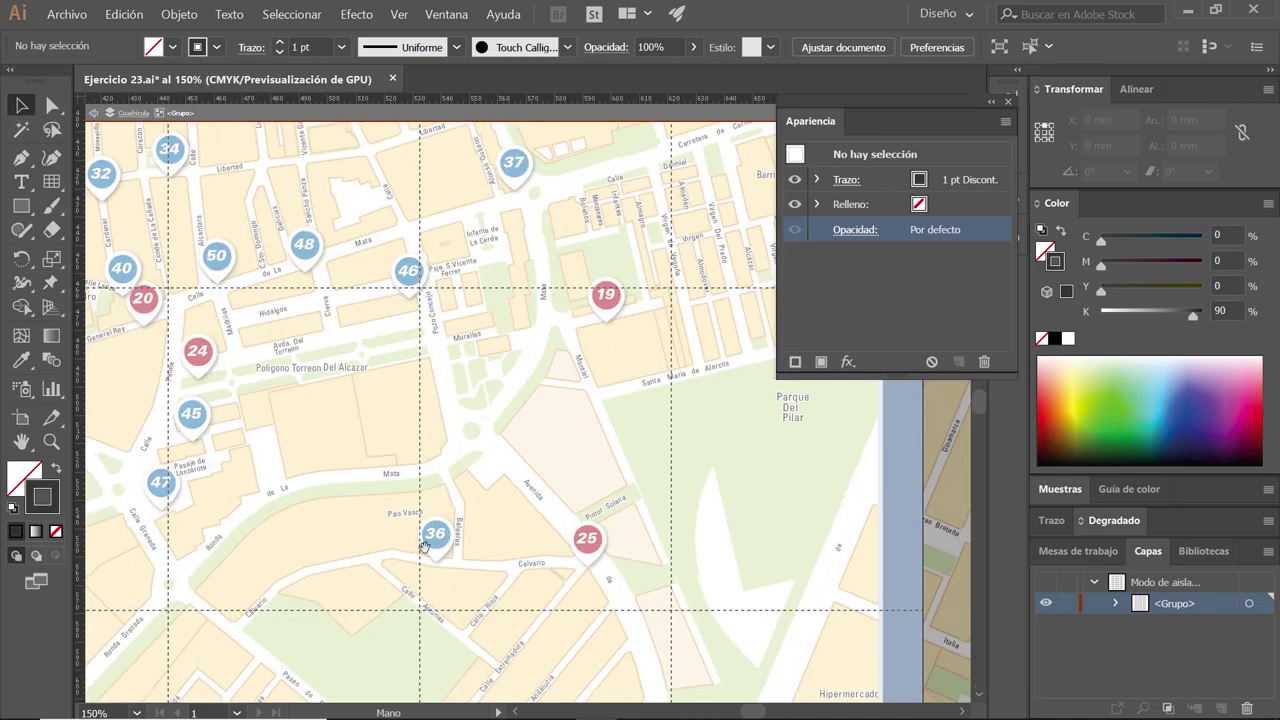
left_click_drag(475, 600, 460, 380)
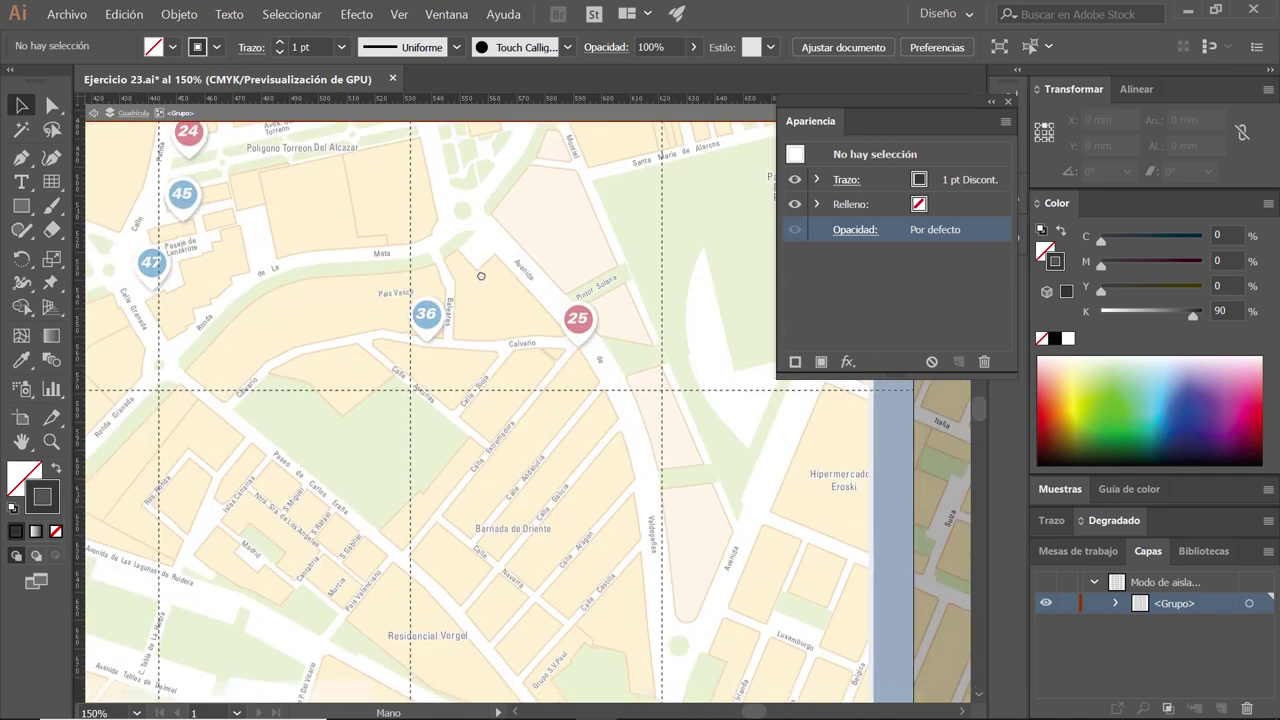
left_click_drag(470, 600, 475, 285)
left_click_drag(371, 594, 479, 365)
mouse_move(421, 539)
left_mouse_down()
mouse_move(535, 305)
mouse_move(512, 297)
left_mouse_up()
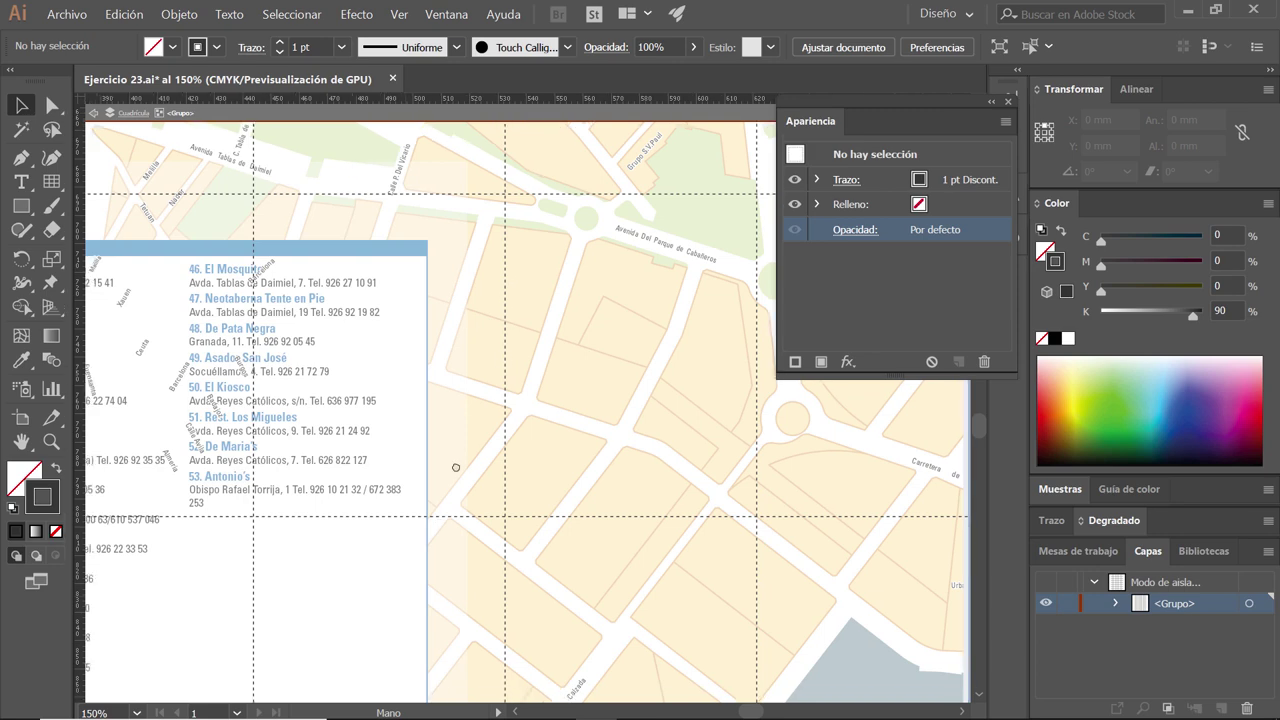
left_click_drag(487, 595, 406, 379)
left_click_drag(480, 530, 404, 336)
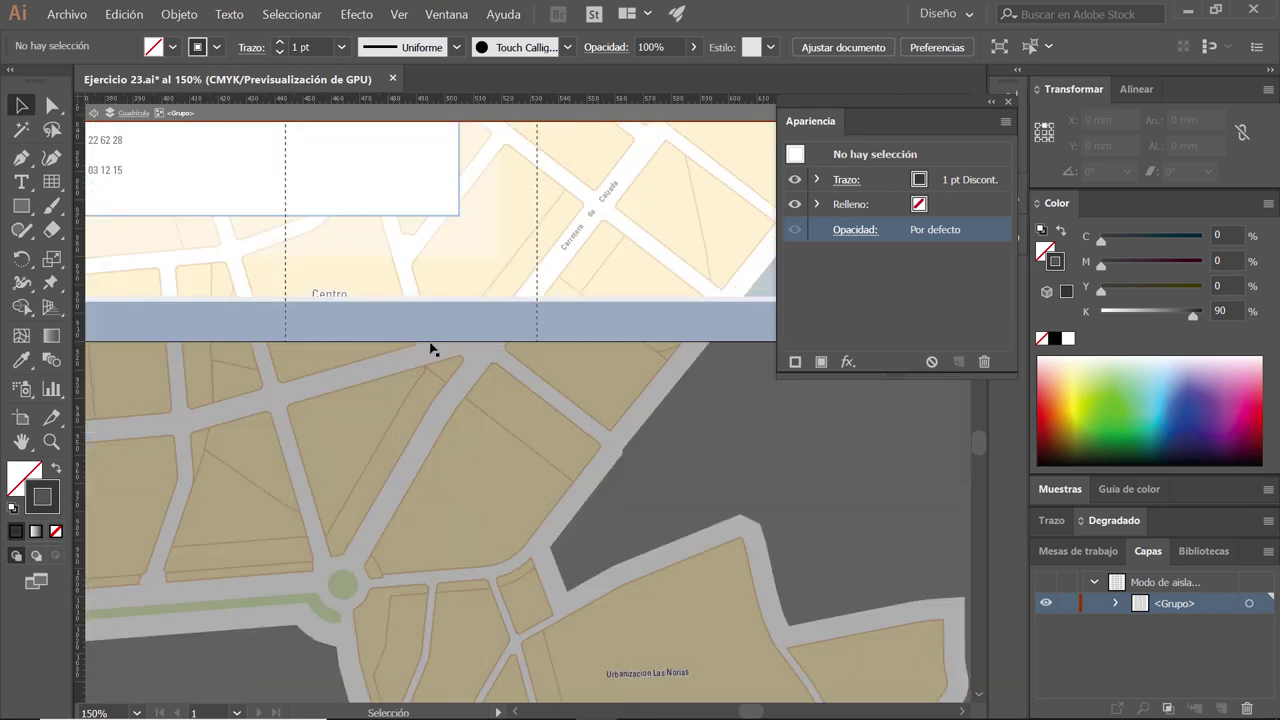
- Exit isolation mode and move the Leyenda layer to the top of the stack
double_click(722, 453)
scroll(443, 379, "down", 1, "alt")
scroll(443, 378, "down", 2, "alt")
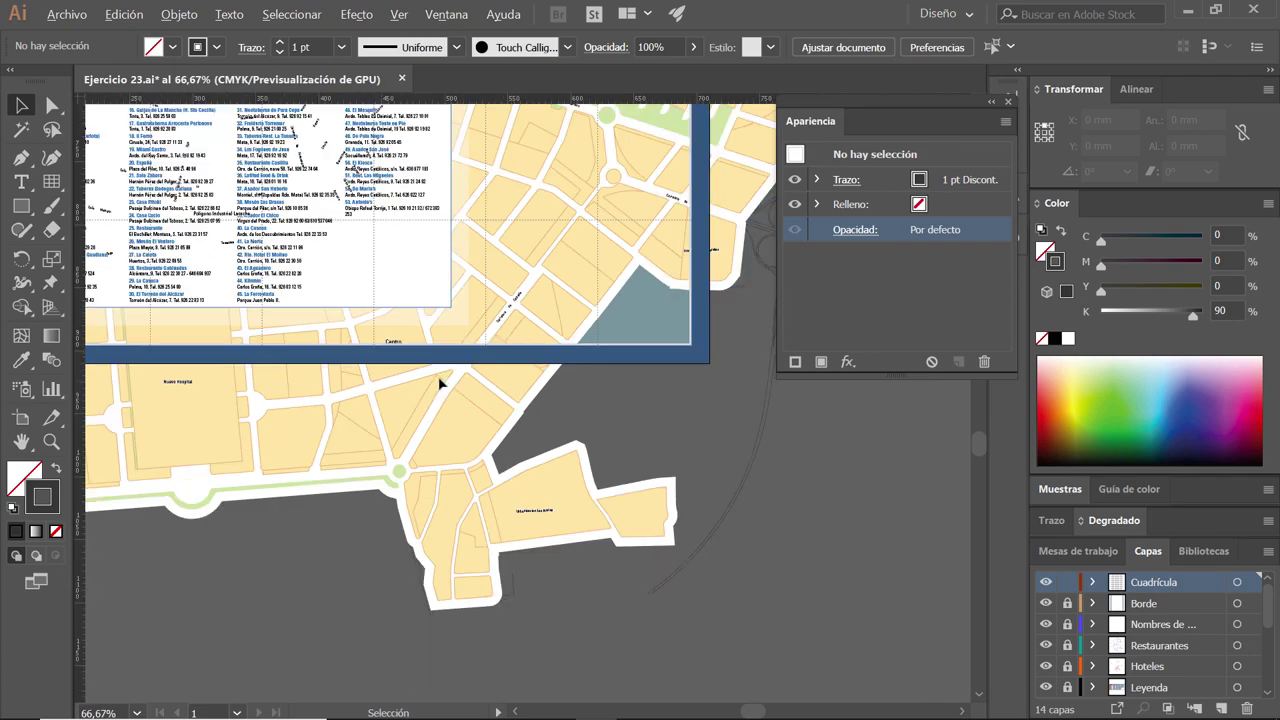
scroll(440, 383, "up", 2)
scroll(440, 383, "up", 2)
scroll(450, 400, "down", 1, "alt")
scroll(475, 435, "left", 2, "ctrl")
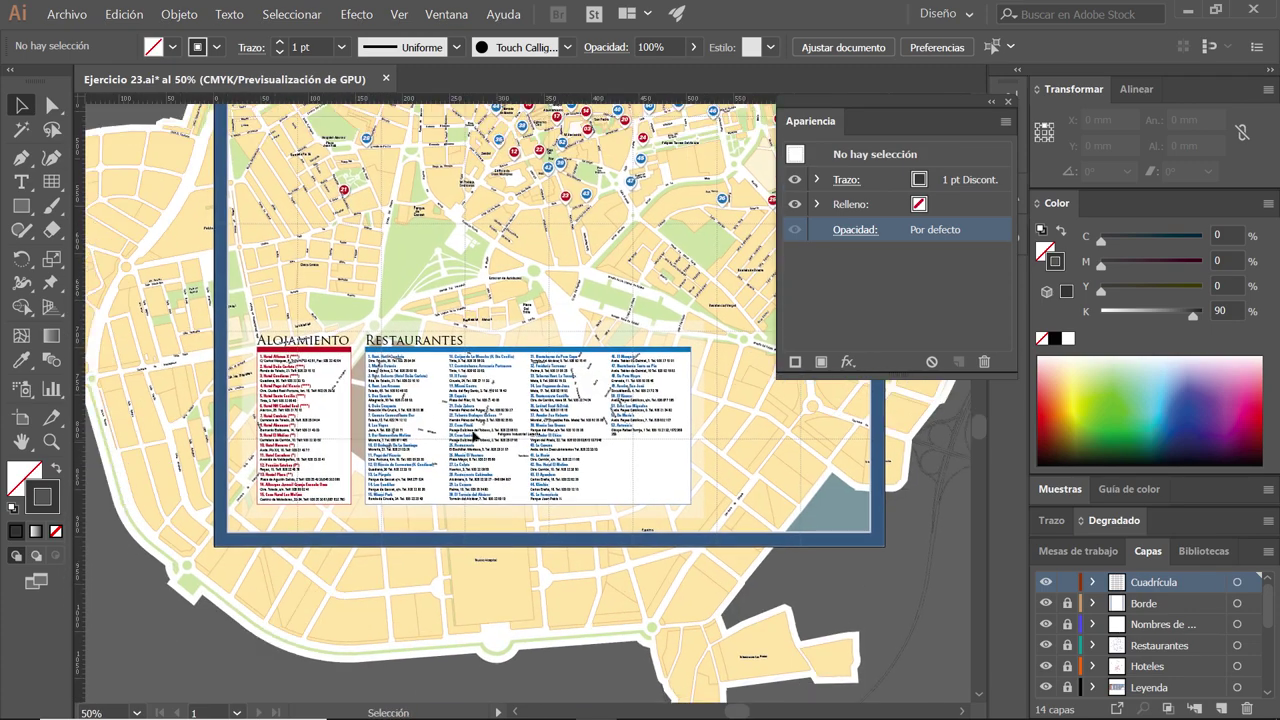
scroll(390, 425, "up", 2, "alt")
scroll(390, 427, "up", 1, "alt")
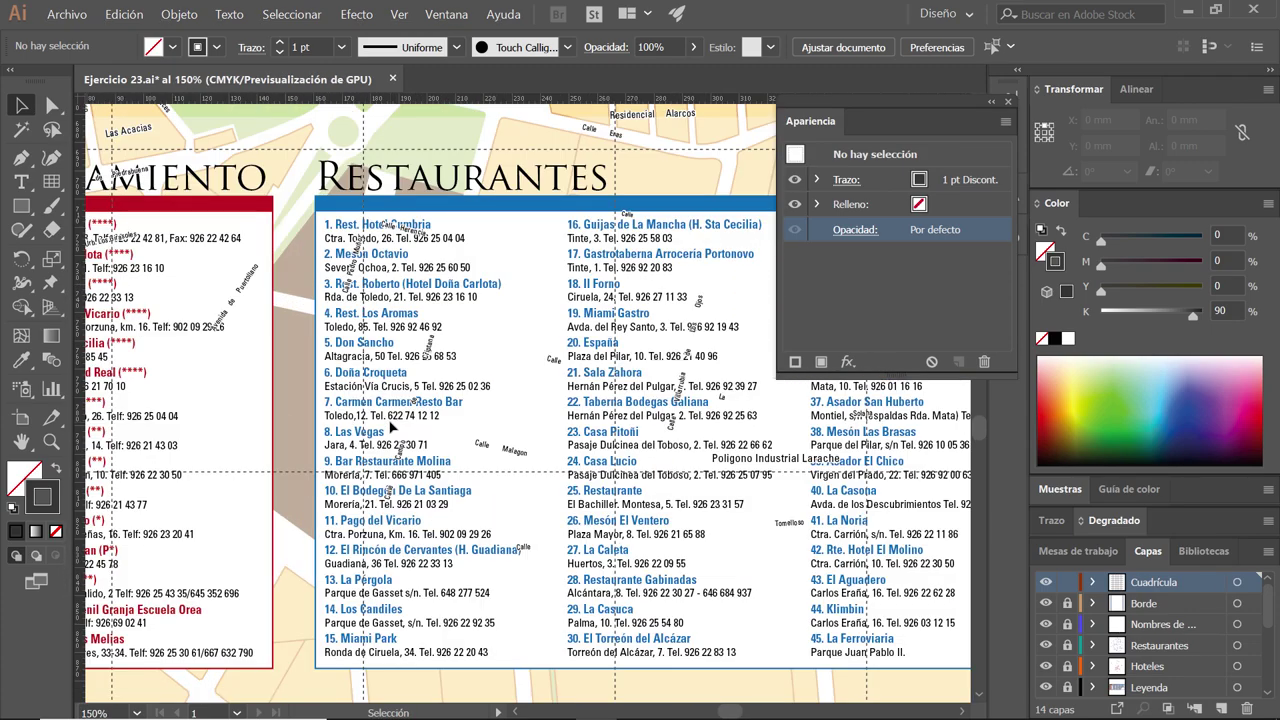
scroll(390, 427, "down", 1, "alt")
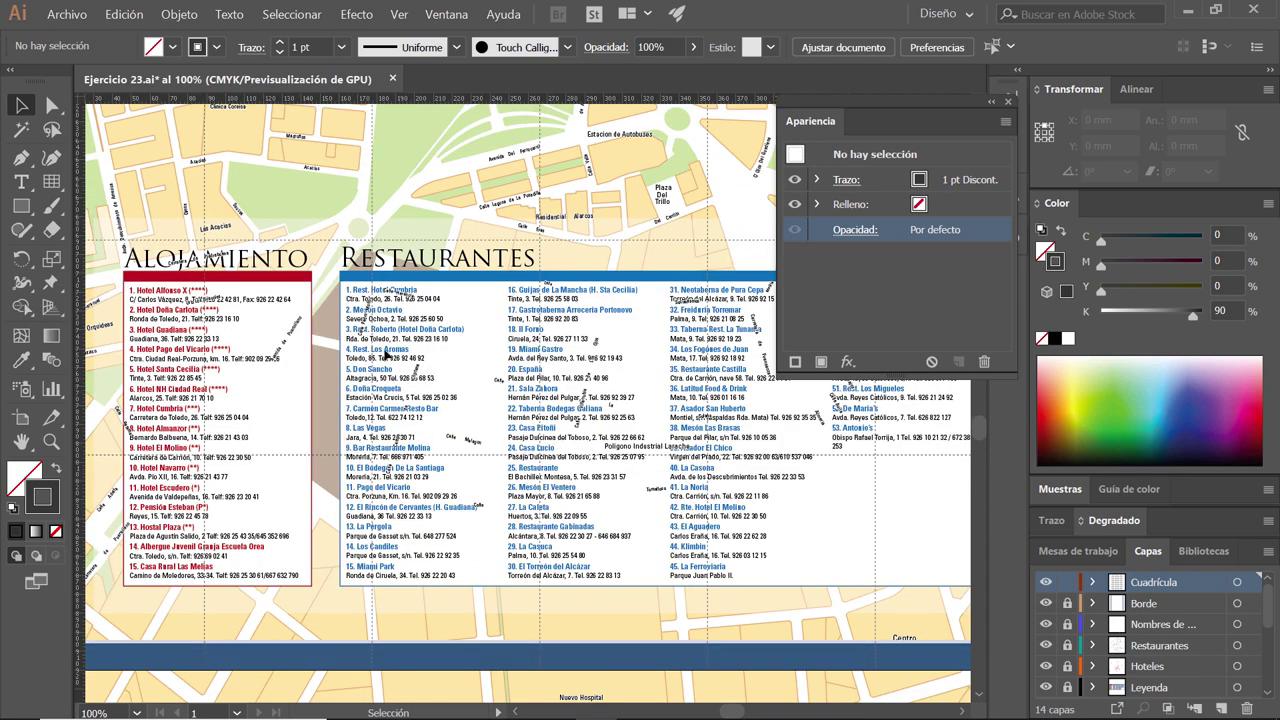
scroll(592, 395, "up", 1, "alt")
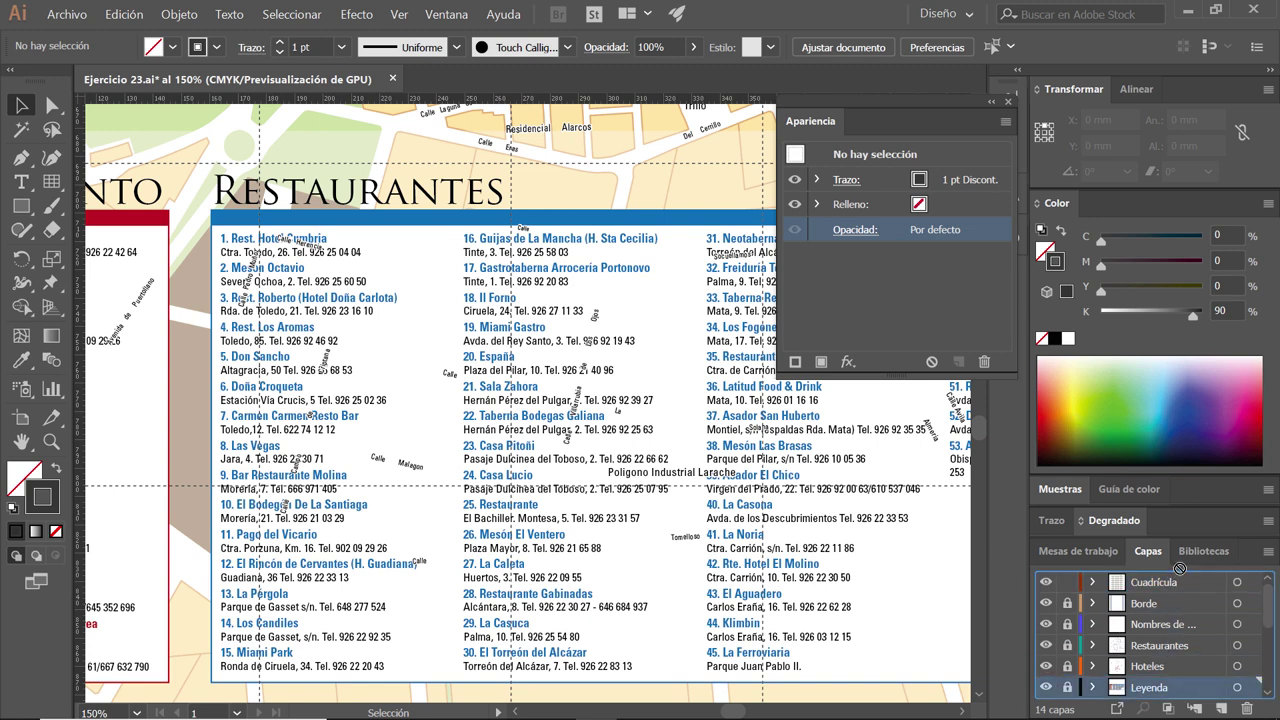
left_click_drag(1182, 688, 1181, 582)
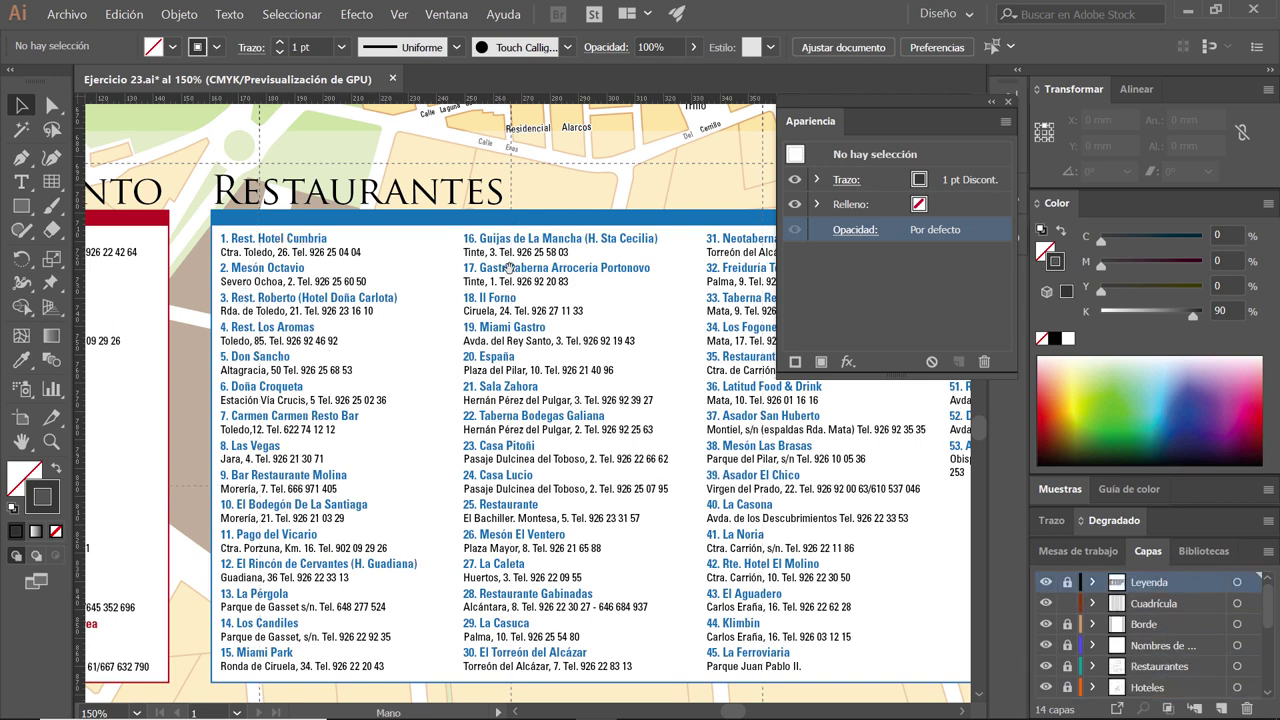
- Move the Cuadrícula layer below Borde and the street-names layer
scroll(440, 393, "up", 2)
scroll(463, 383, "up", 3)
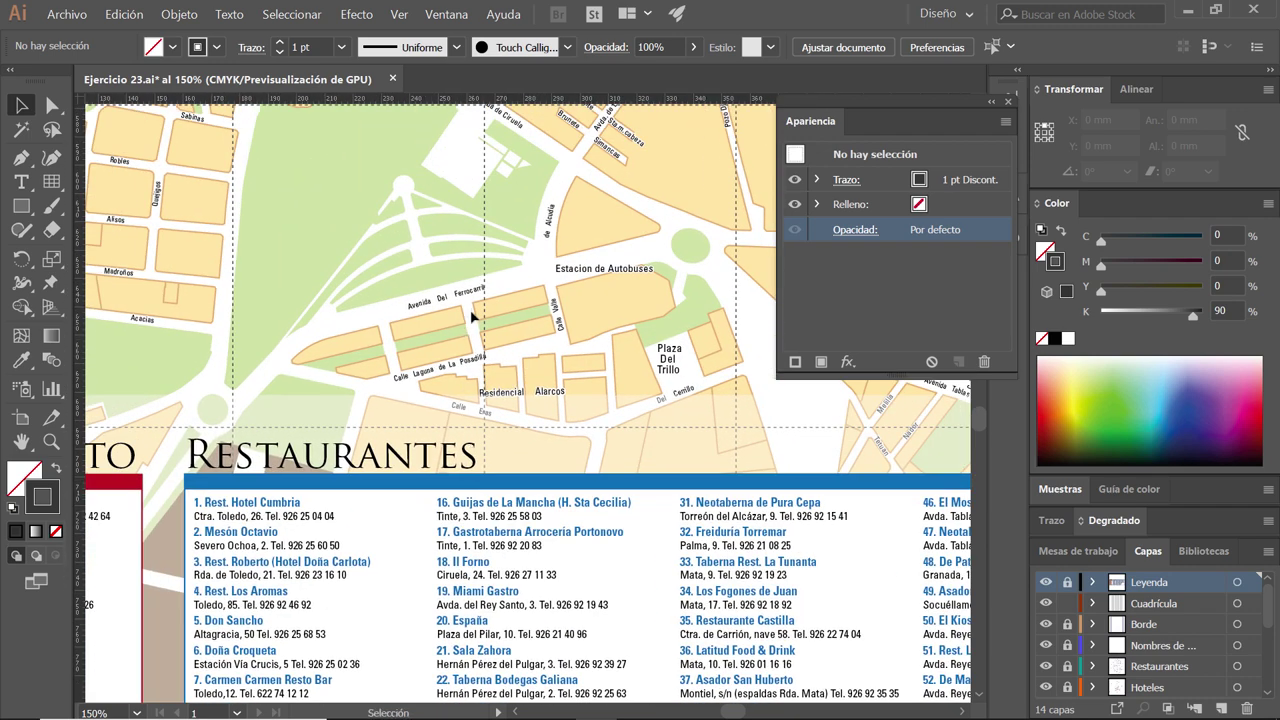
scroll(475, 316, "up", 1, "alt")
scroll(477, 310, "up", 1, "alt")
scroll(505, 258, "up", 1, "alt")
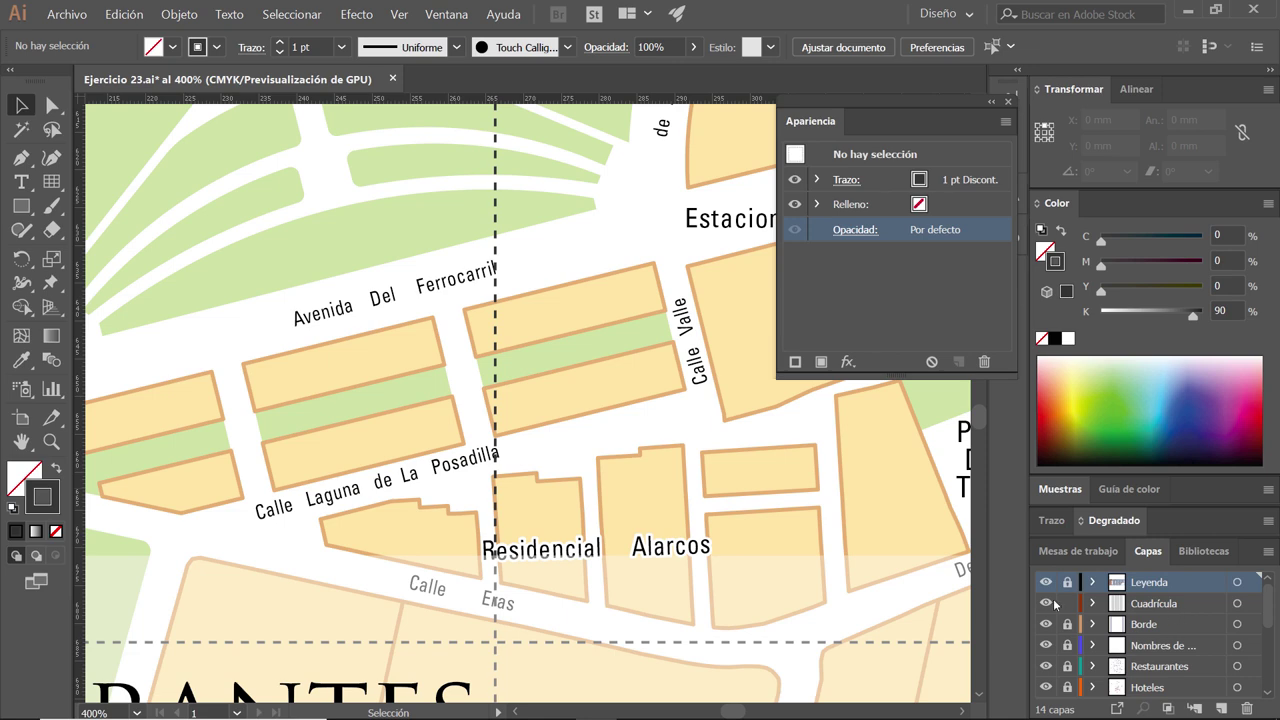
scroll(652, 390, "up", 1)
scroll(557, 340, "up", 4)
scroll(557, 340, "down", 1, "alt")
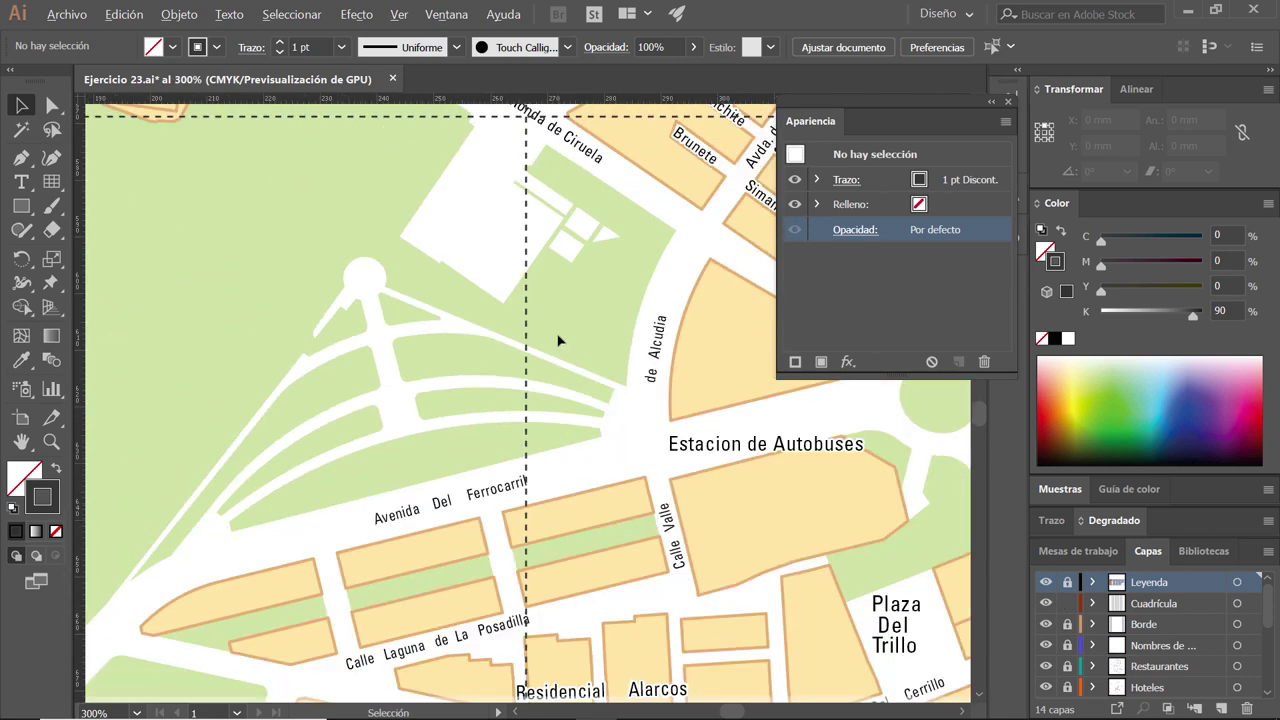
scroll(557, 340, "down", 1, "alt")
scroll(533, 234, "up", 2, "alt")
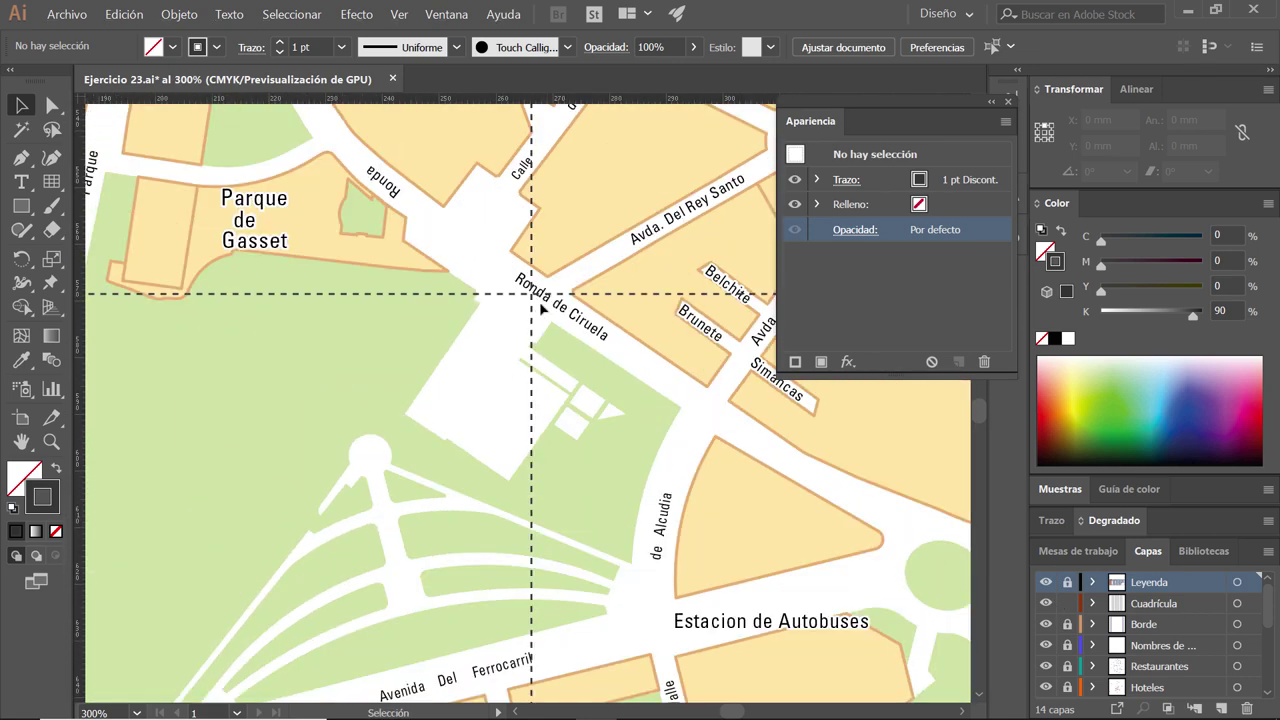
scroll(533, 323, "up", 1, "alt")
scroll(530, 310, "down", 1, "alt")
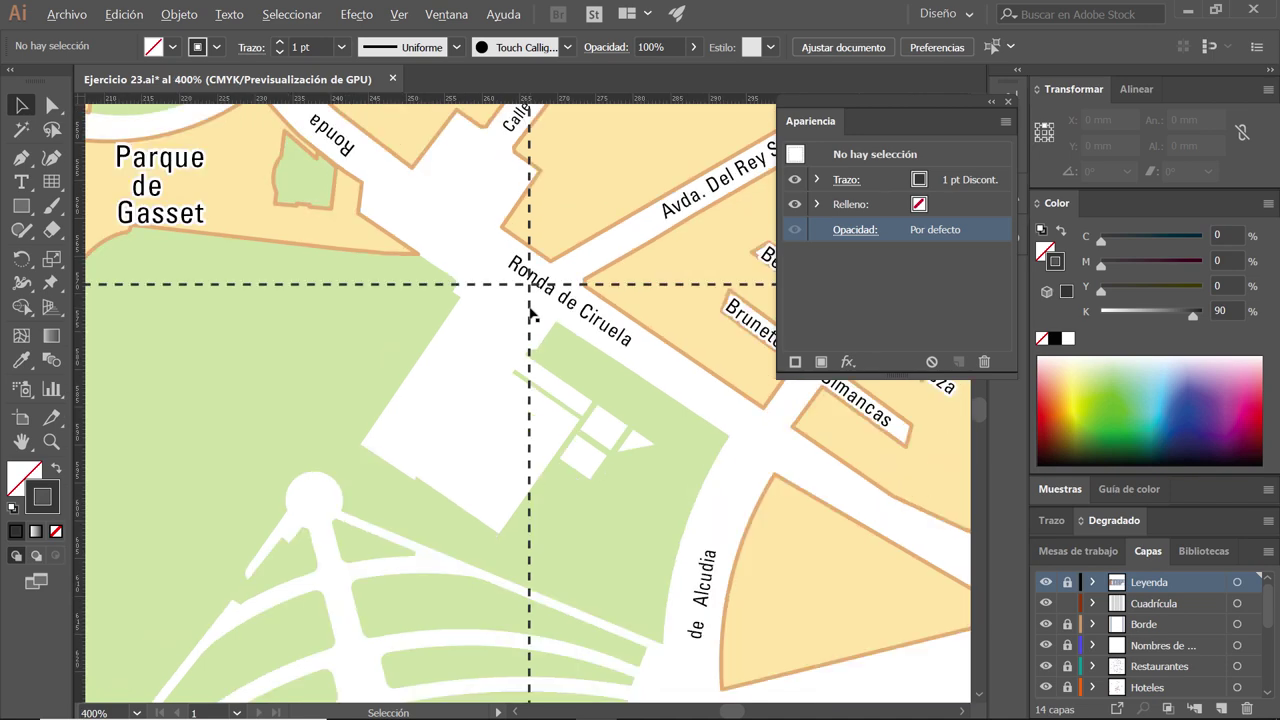
left_click_drag(508, 206, 600, 448)
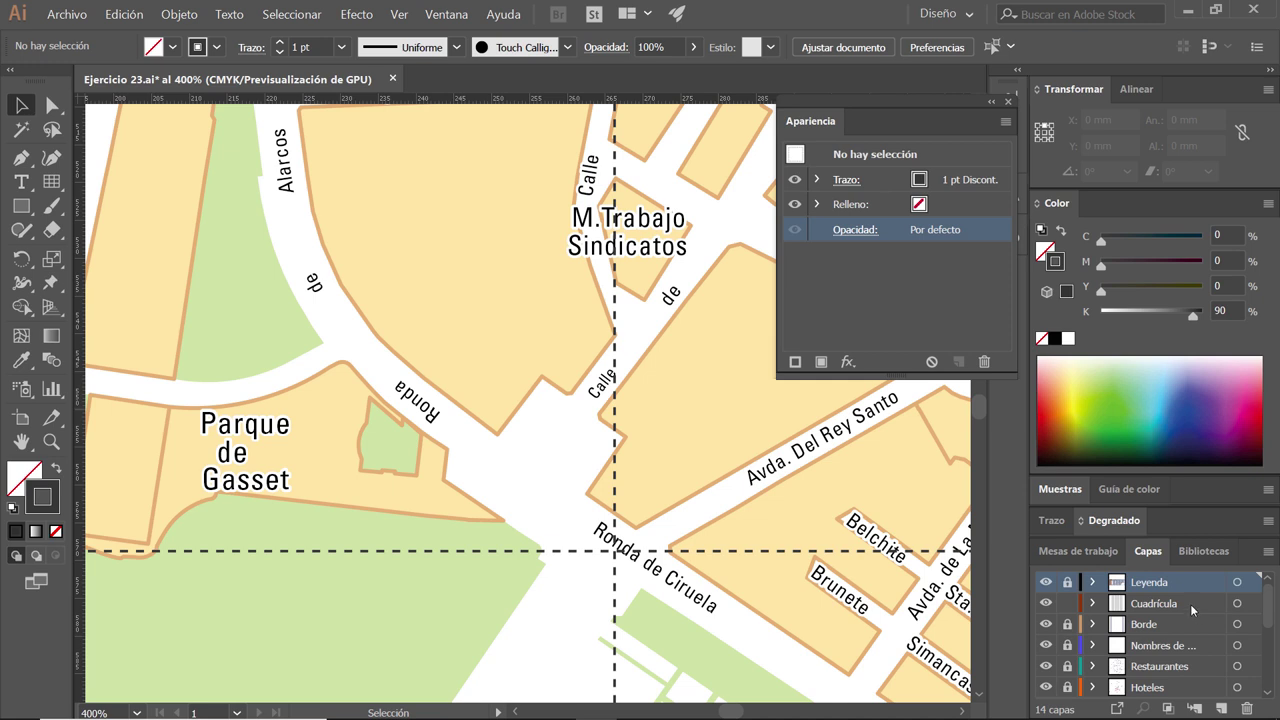
left_click_drag(1190, 604, 1170, 647)
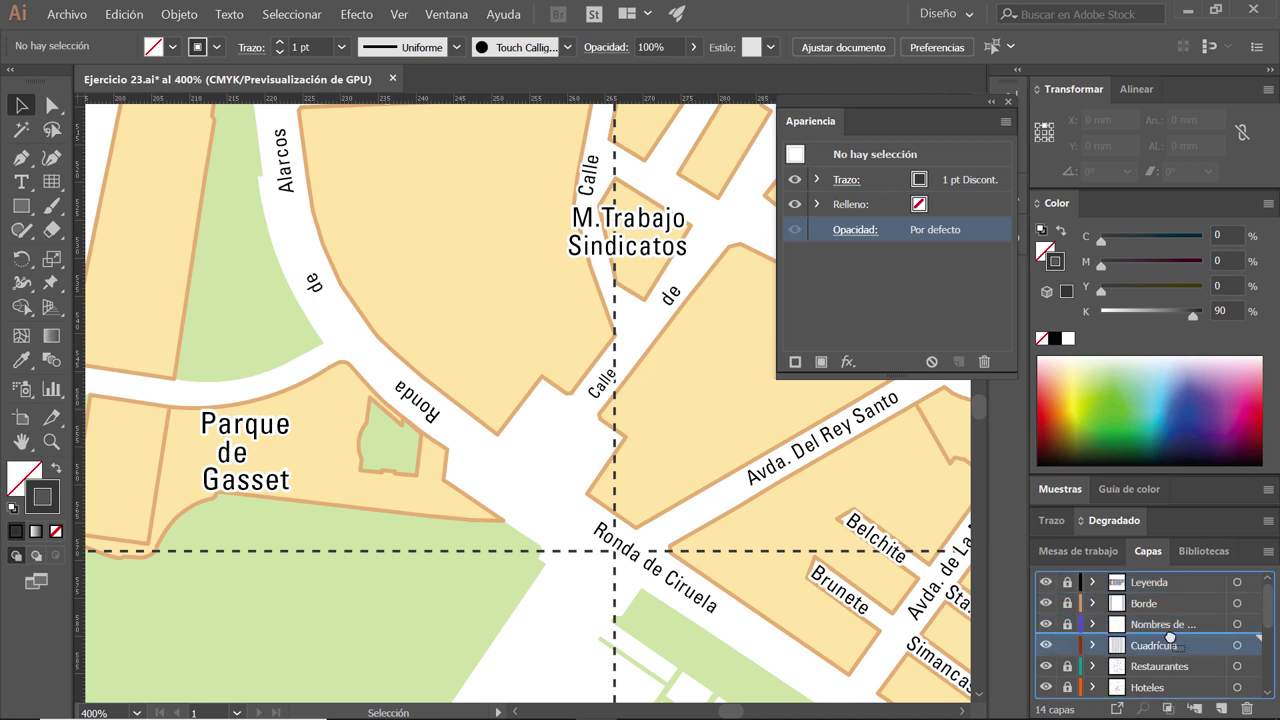
- Move the street-names layer above Borde, then move Borde below Cuadrícula
scroll(652, 320, "down", 1)
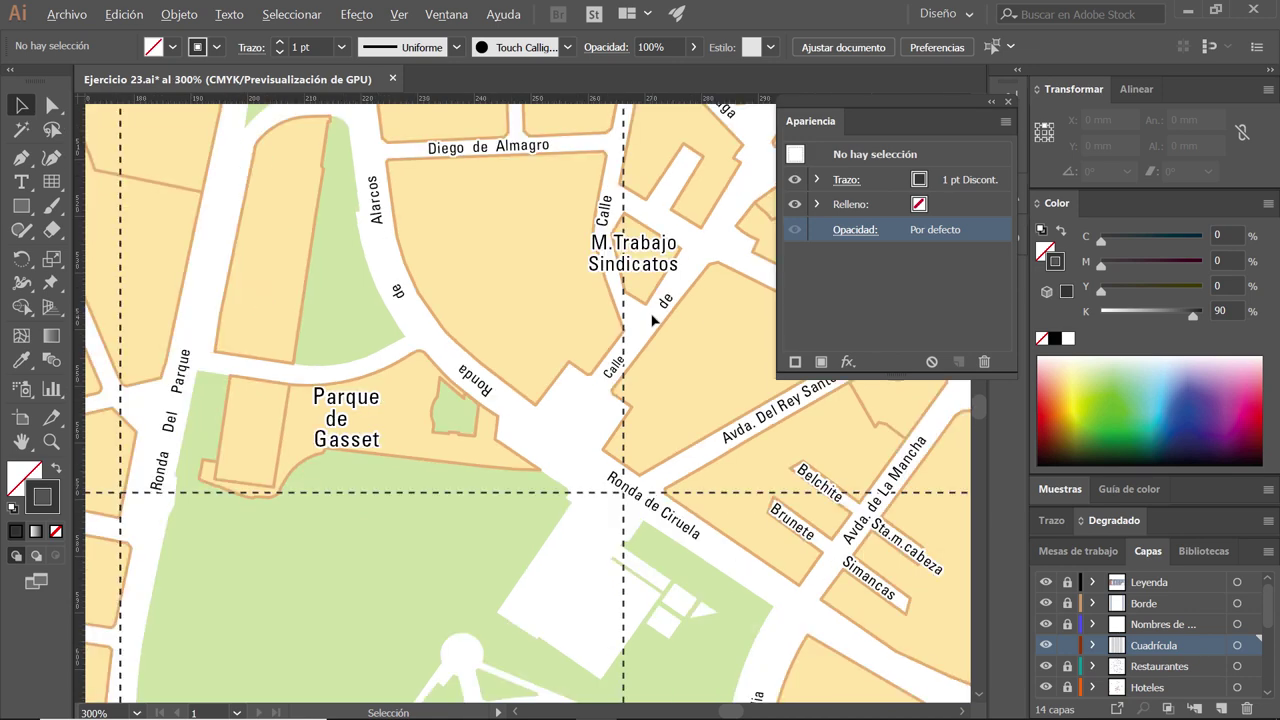
scroll(652, 320, "down", 1)
scroll(652, 320, "down", 1)
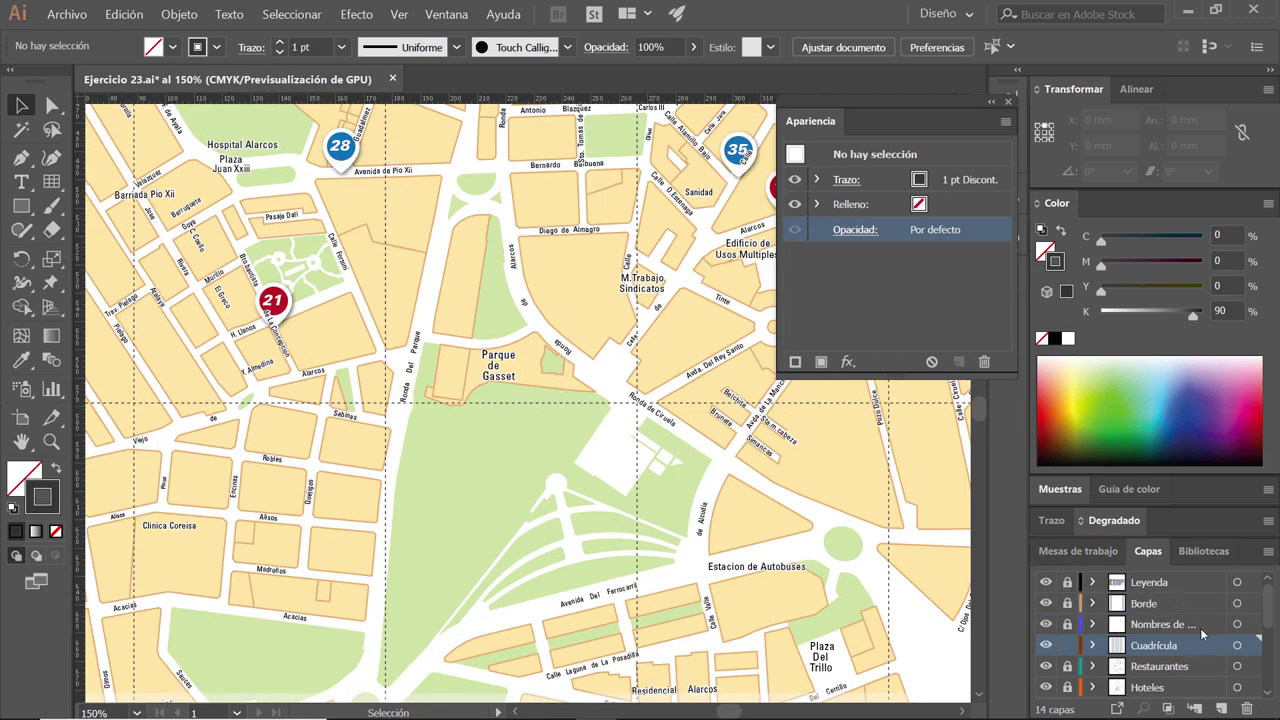
left_click_drag(1202, 627, 1190, 602)
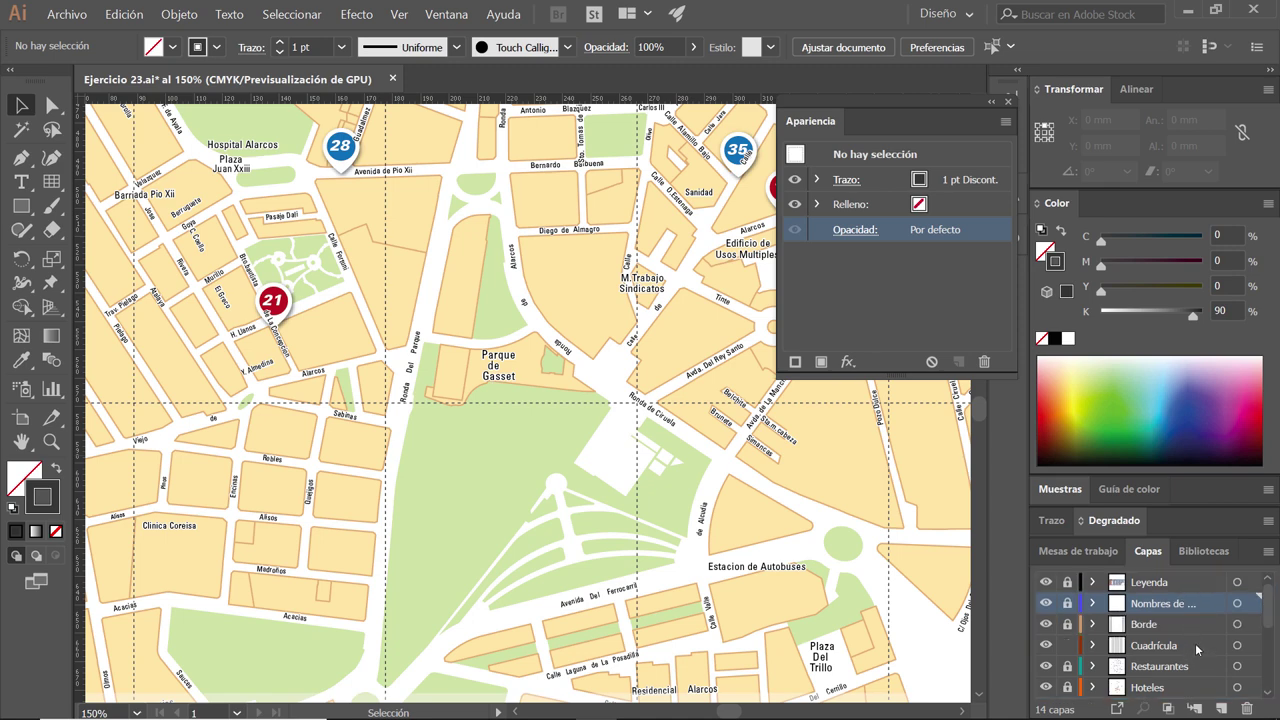
key("alt")
left_click_drag(1189, 625, 1188, 656)
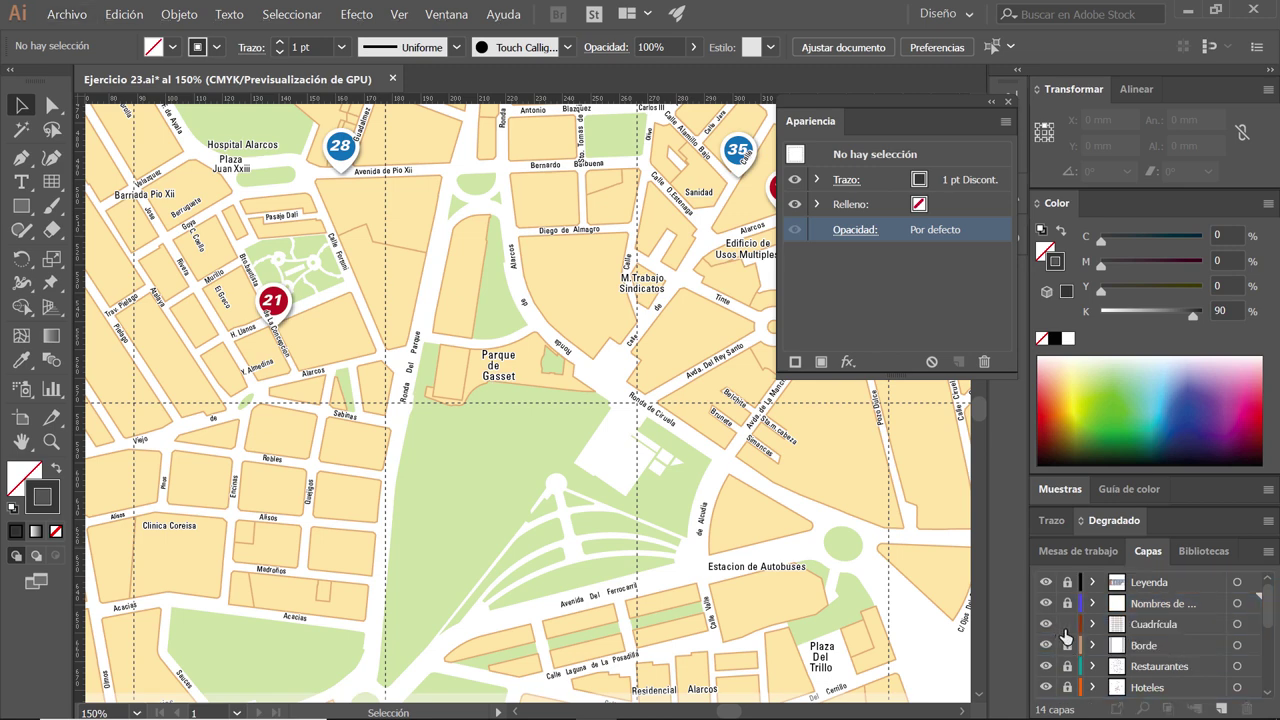
- Zoom in on the dark-blue left border to check the dashed grid now overlaps it
scroll(320, 376, "down", 1)
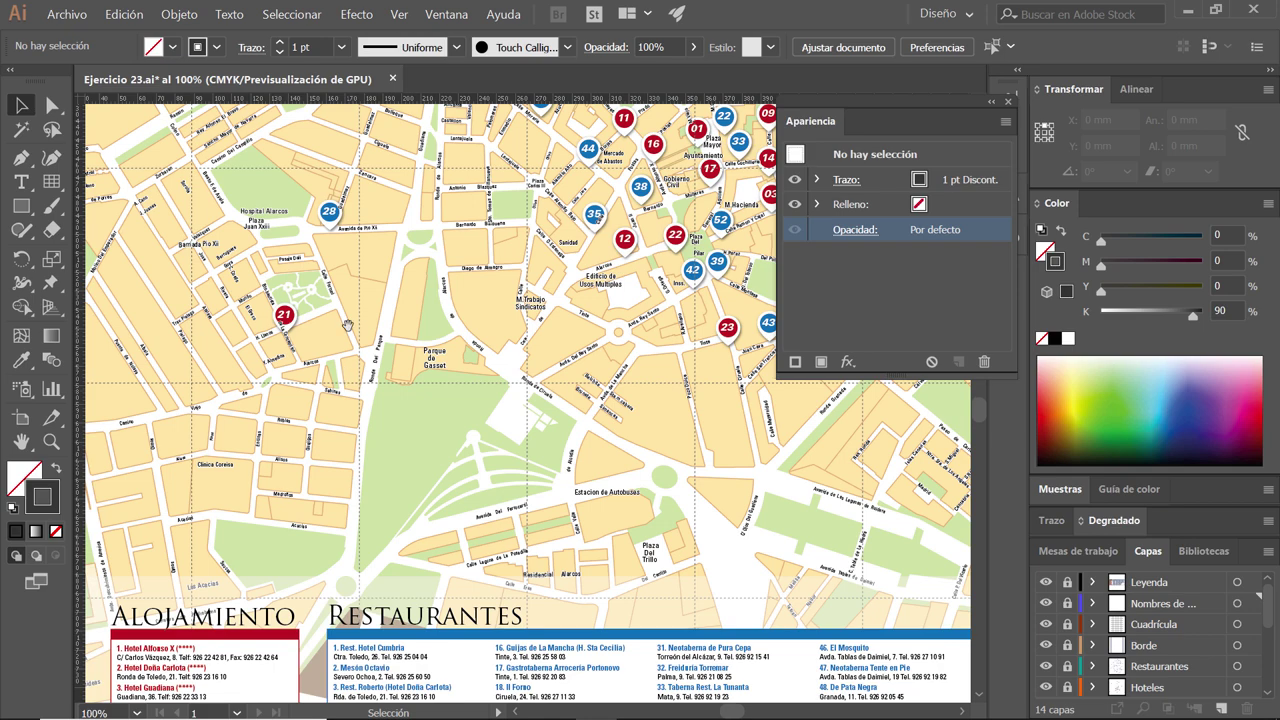
left_click_drag(347, 325, 543, 343)
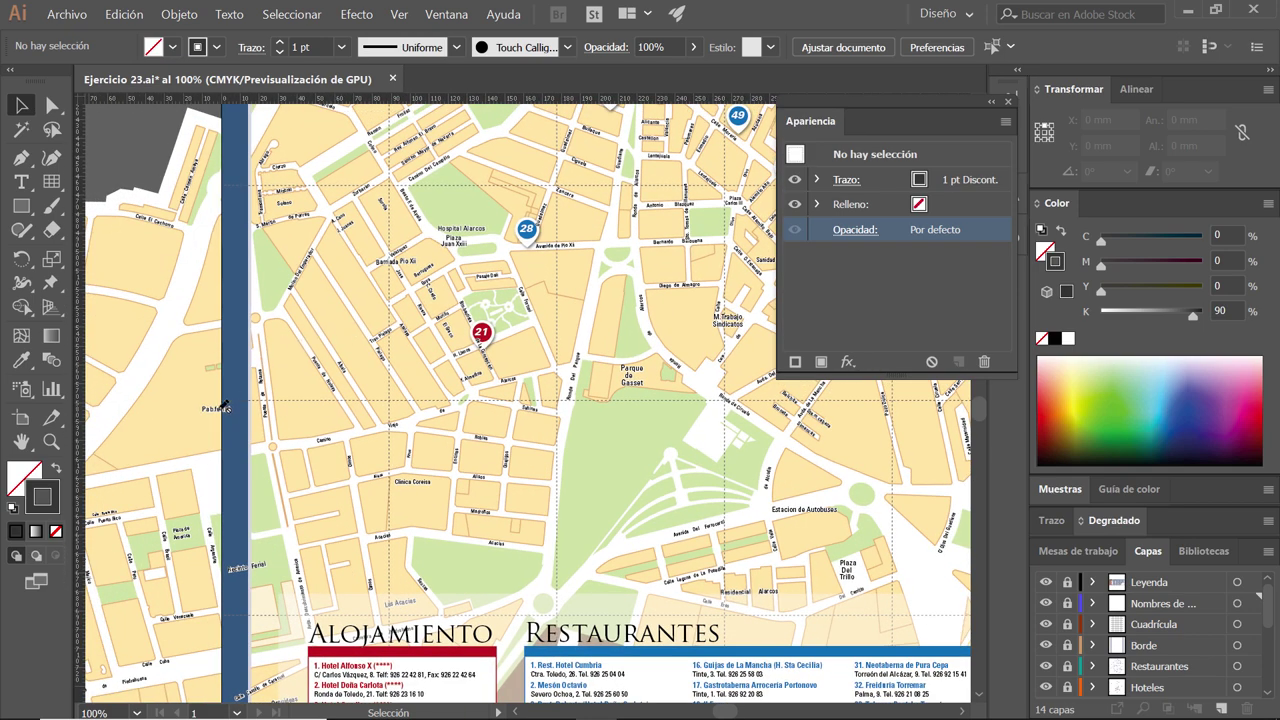
scroll(232, 404, "up", 1)
scroll(246, 397, "up", 1)
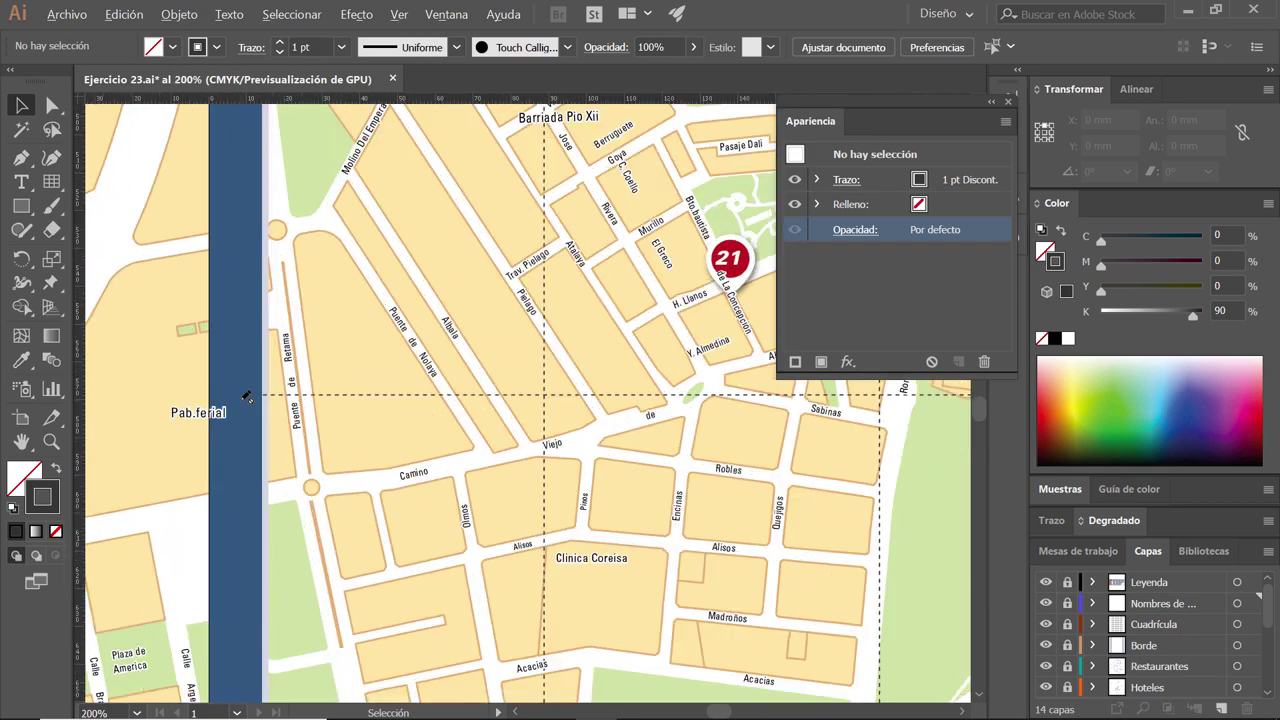
scroll(246, 397, "up", 1)
scroll(246, 390, "down", 2)
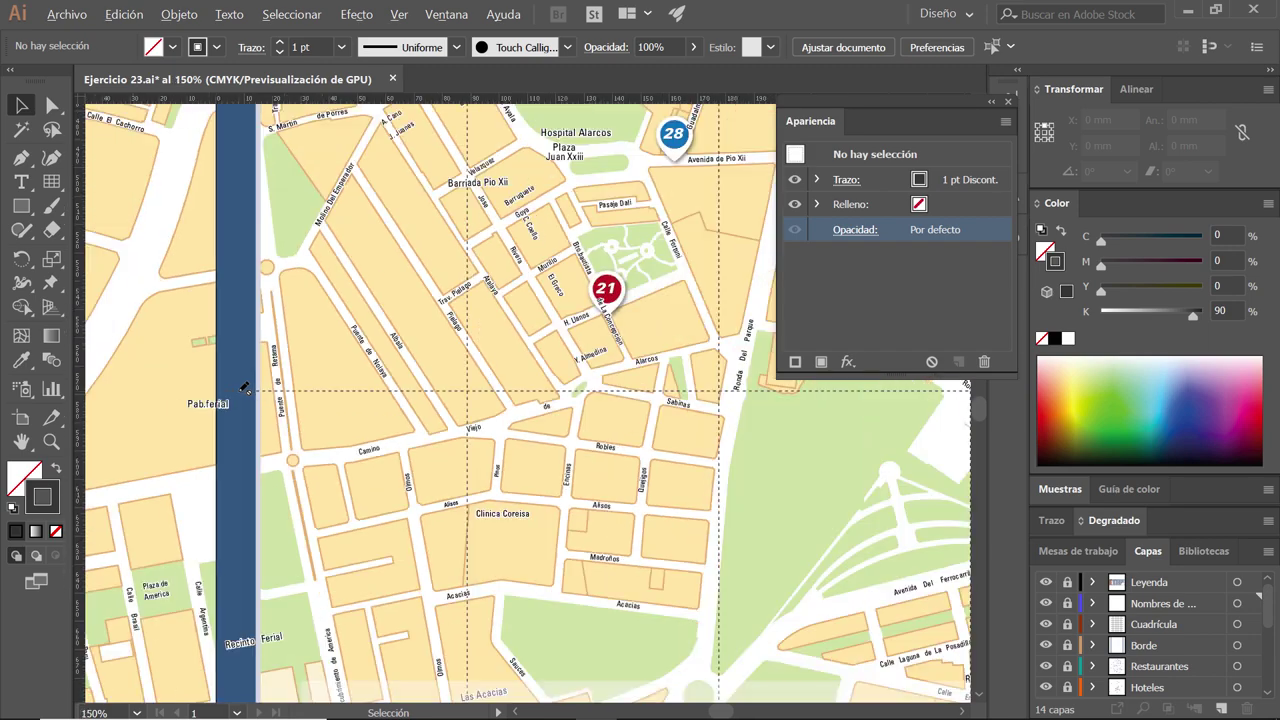
scroll(246, 390, "down", 1)
scroll(246, 388, "down", 1)
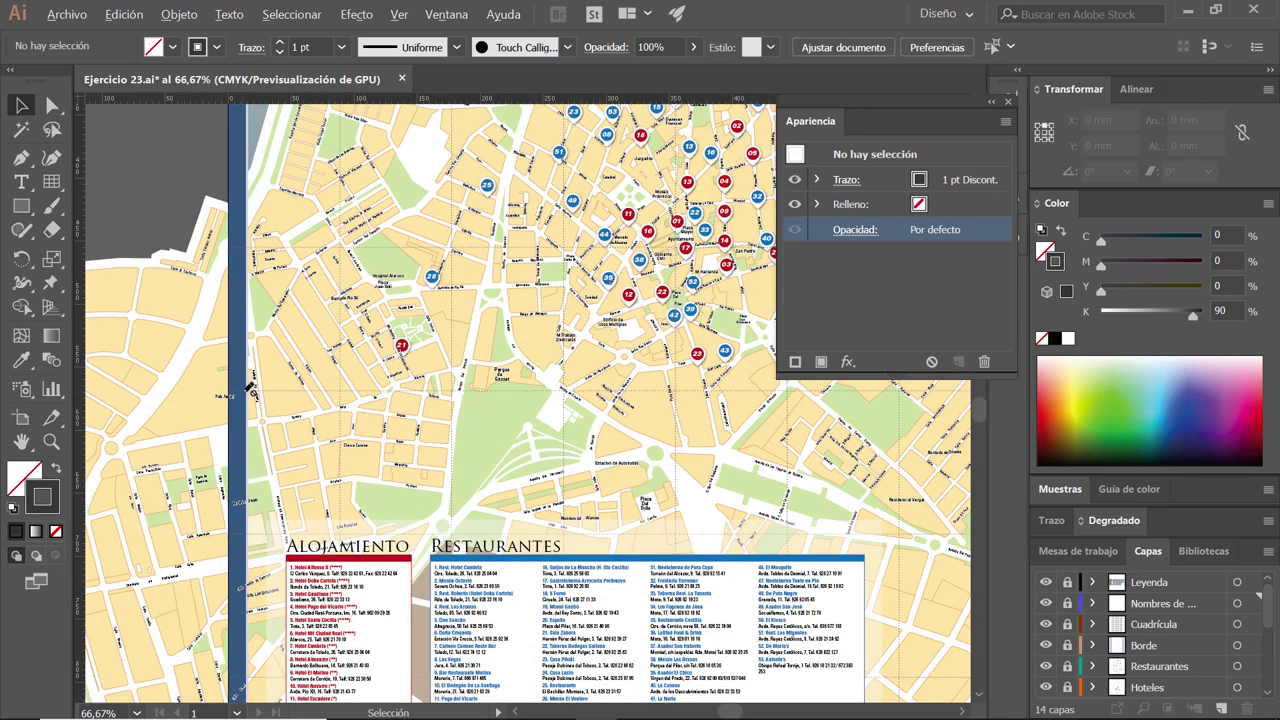
scroll(248, 388, "up", 1)
scroll(248, 390, "down", 1)
- Zoom in around pin 21 and unlock the street-names layer
scroll(216, 488, "up", 3)
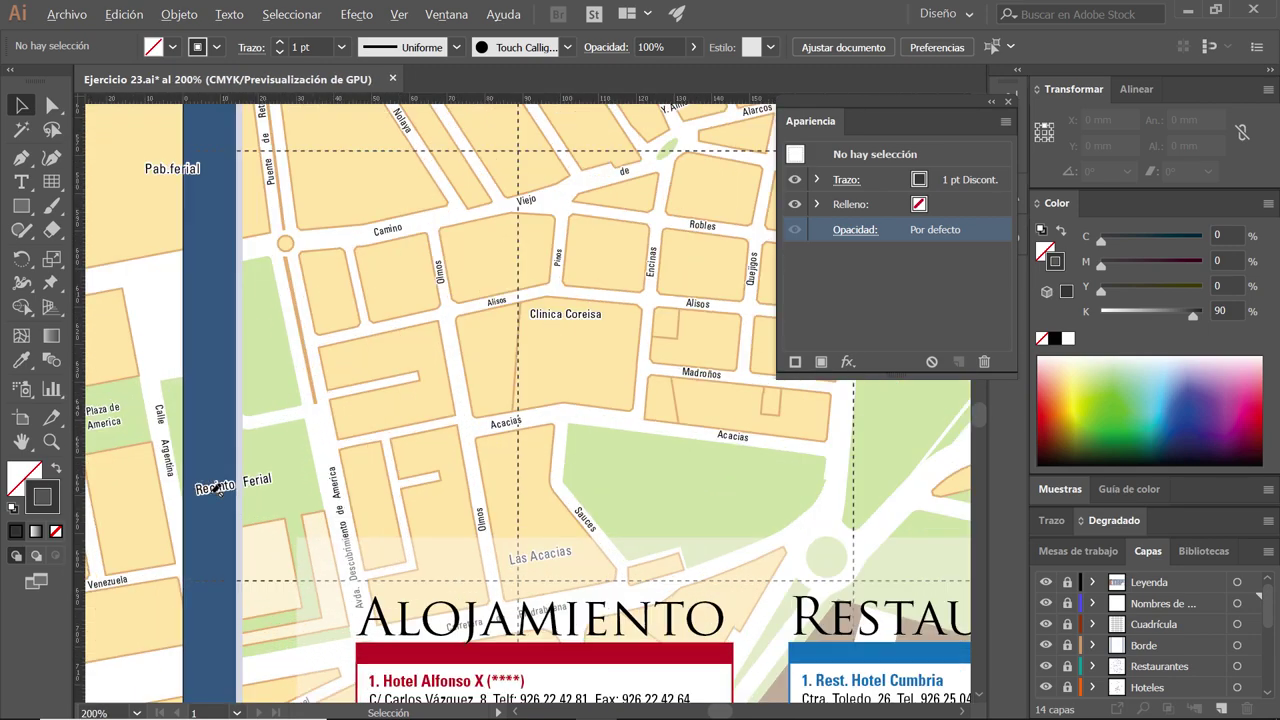
scroll(200, 472, "down", 2)
scroll(210, 450, "down", 1)
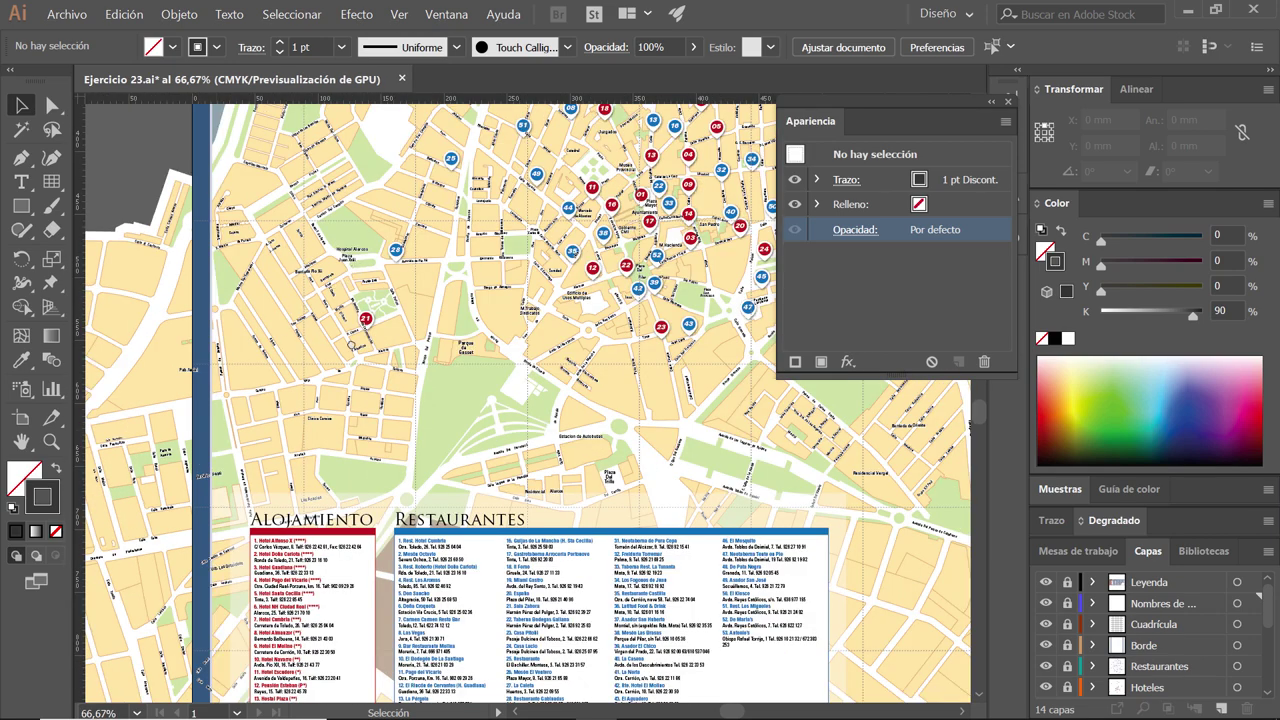
scroll(348, 382, "up", 1)
scroll(376, 366, "up", 1)
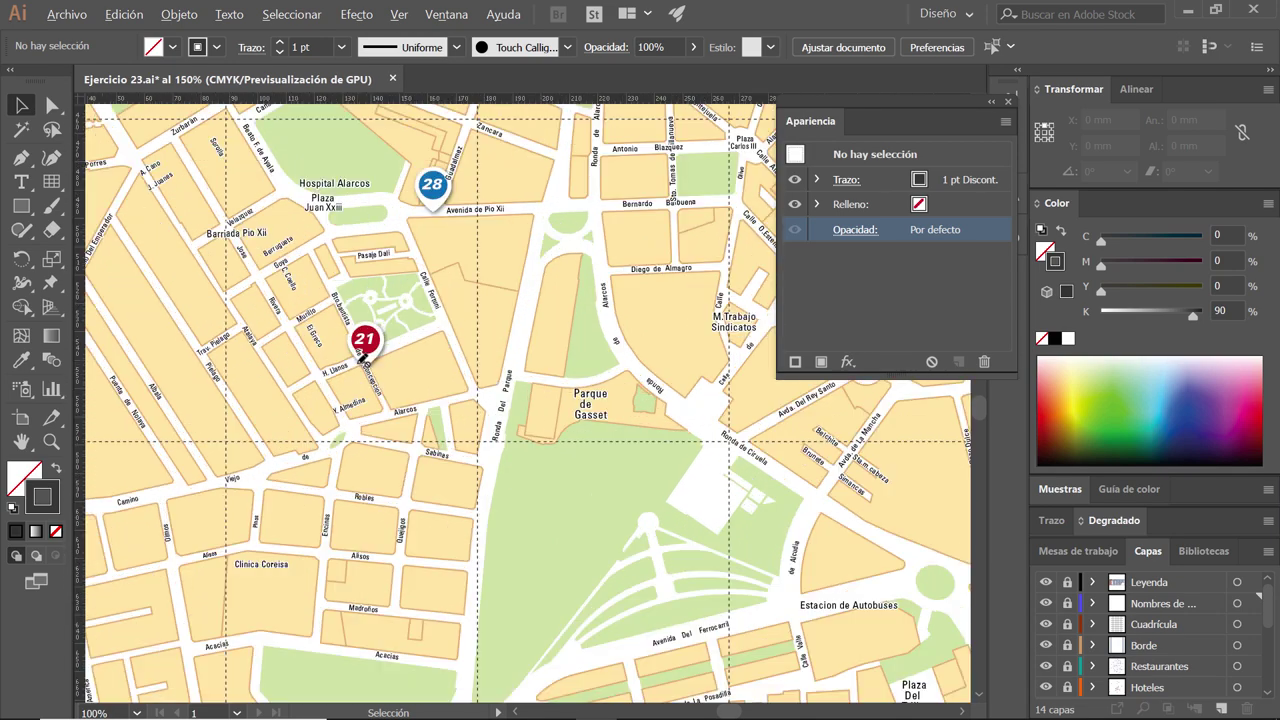
scroll(364, 362, "up", 1)
scroll(414, 350, "up", 1)
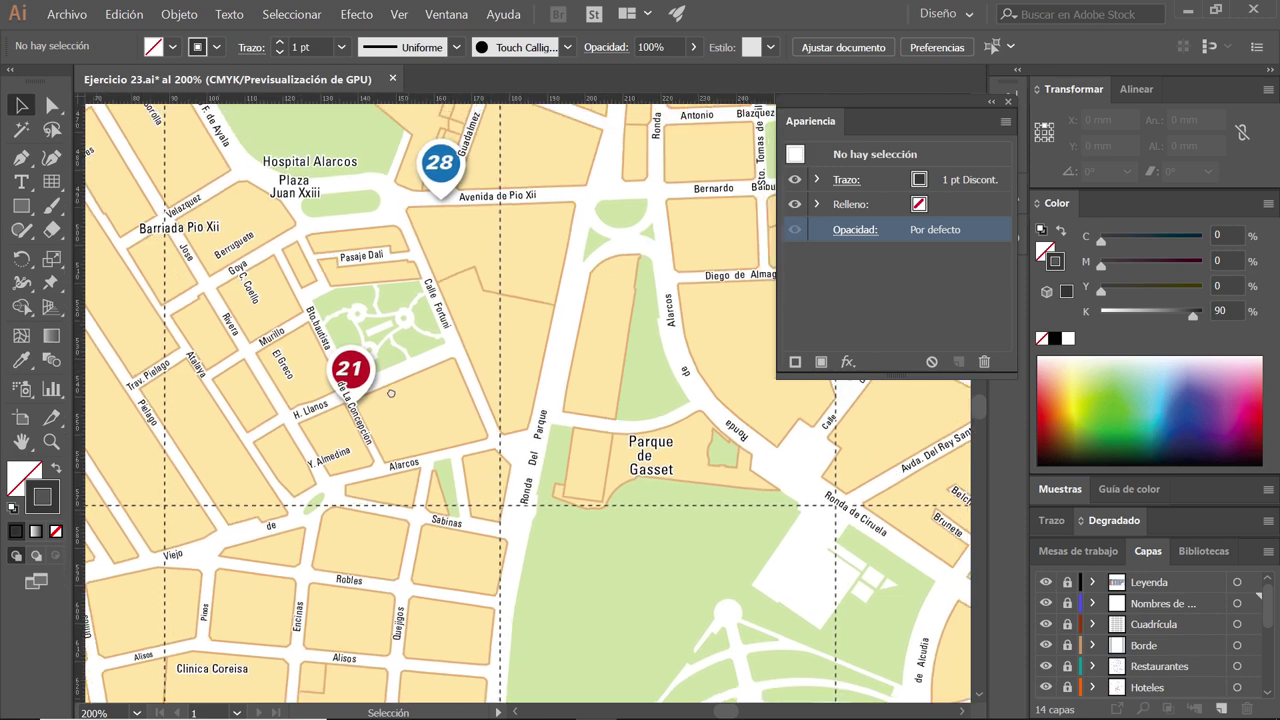
left_click_drag(391, 393, 377, 409)
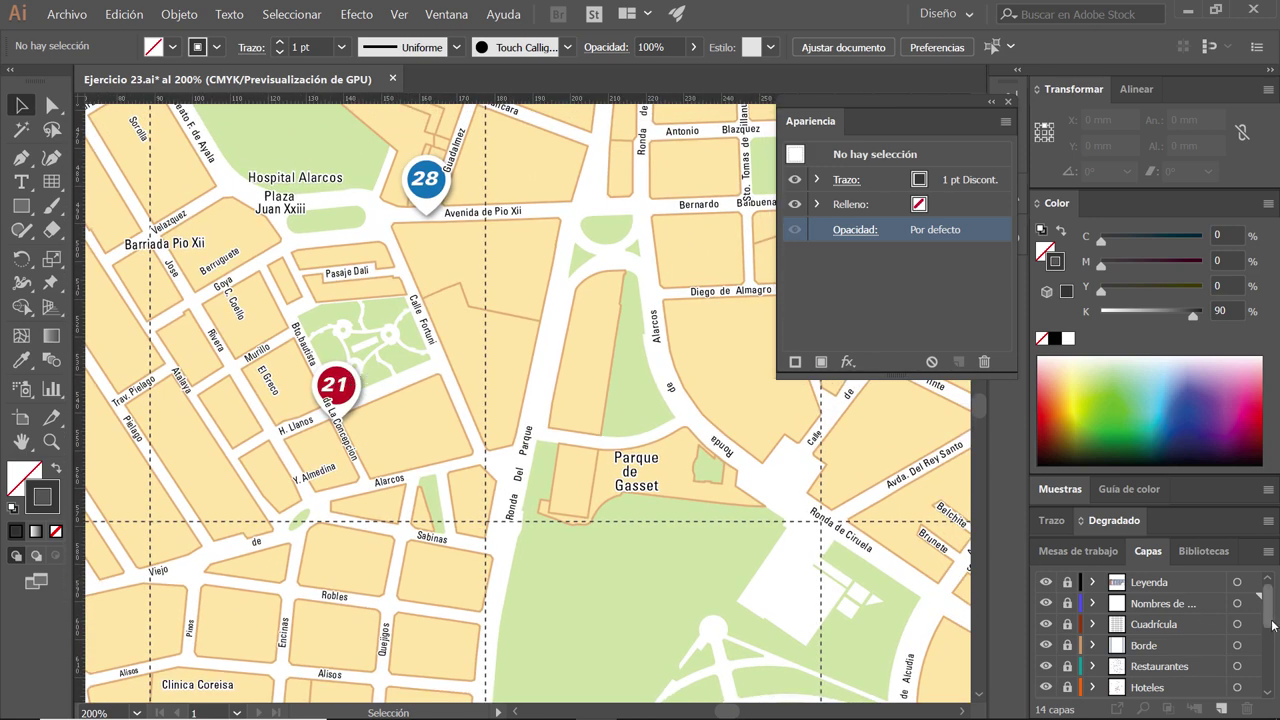
scroll(1266, 633, "down", 1)
mouse_move(1266, 633)
left_mouse_down()
mouse_move(1272, 674)
mouse_move(1277, 614)
left_mouse_up()
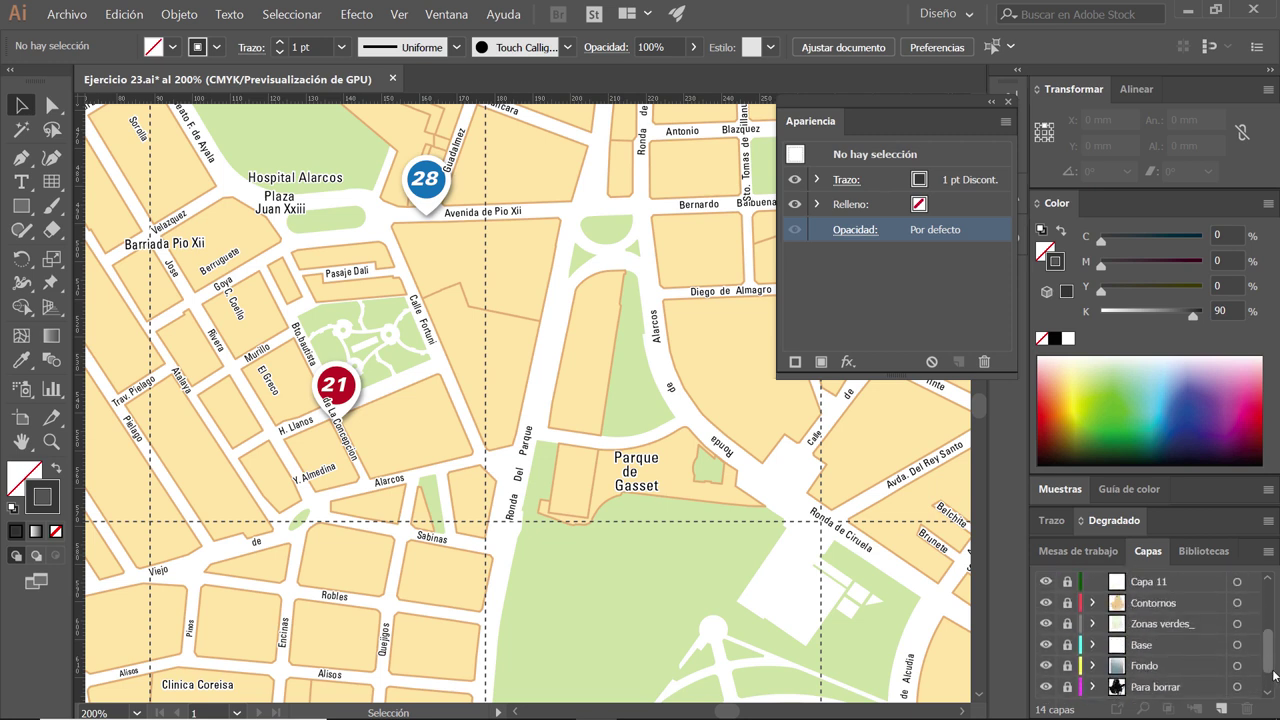
left_click(1067, 603)
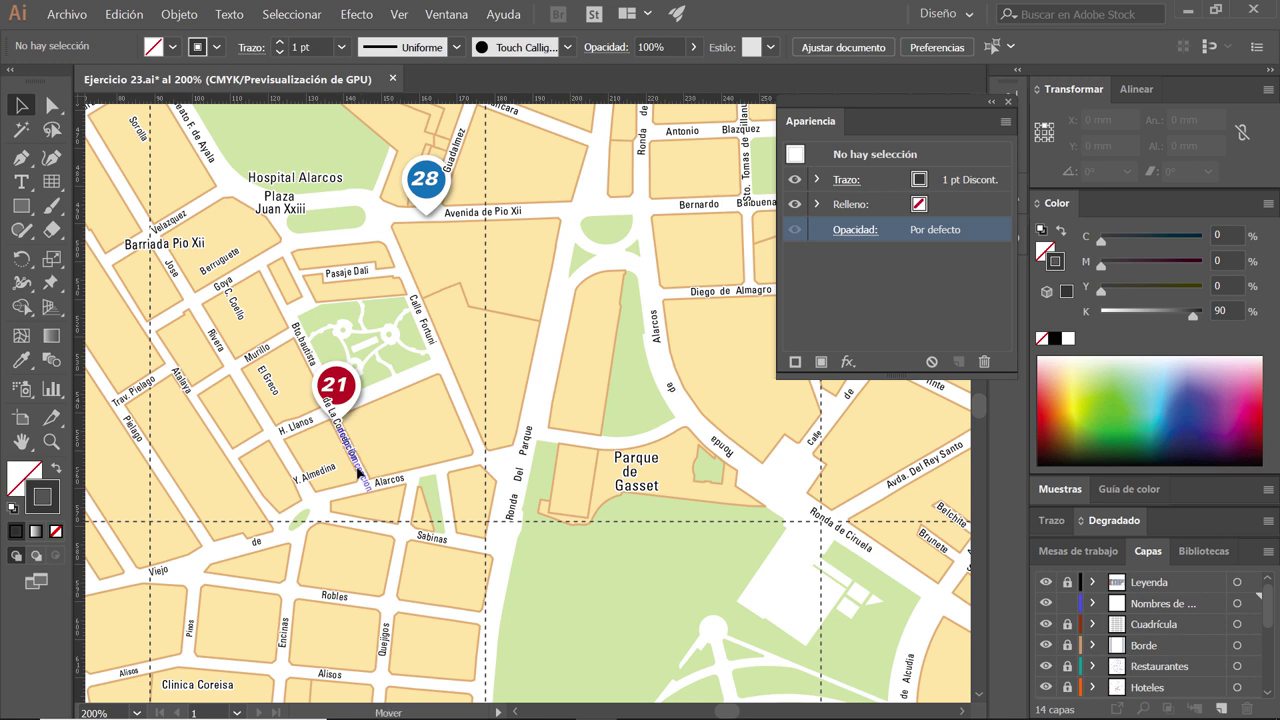
- Nudge the de La Concepción label slightly lower-left, then deselect it
left_click(354, 462)
left_click_drag(354, 462, 351, 466)
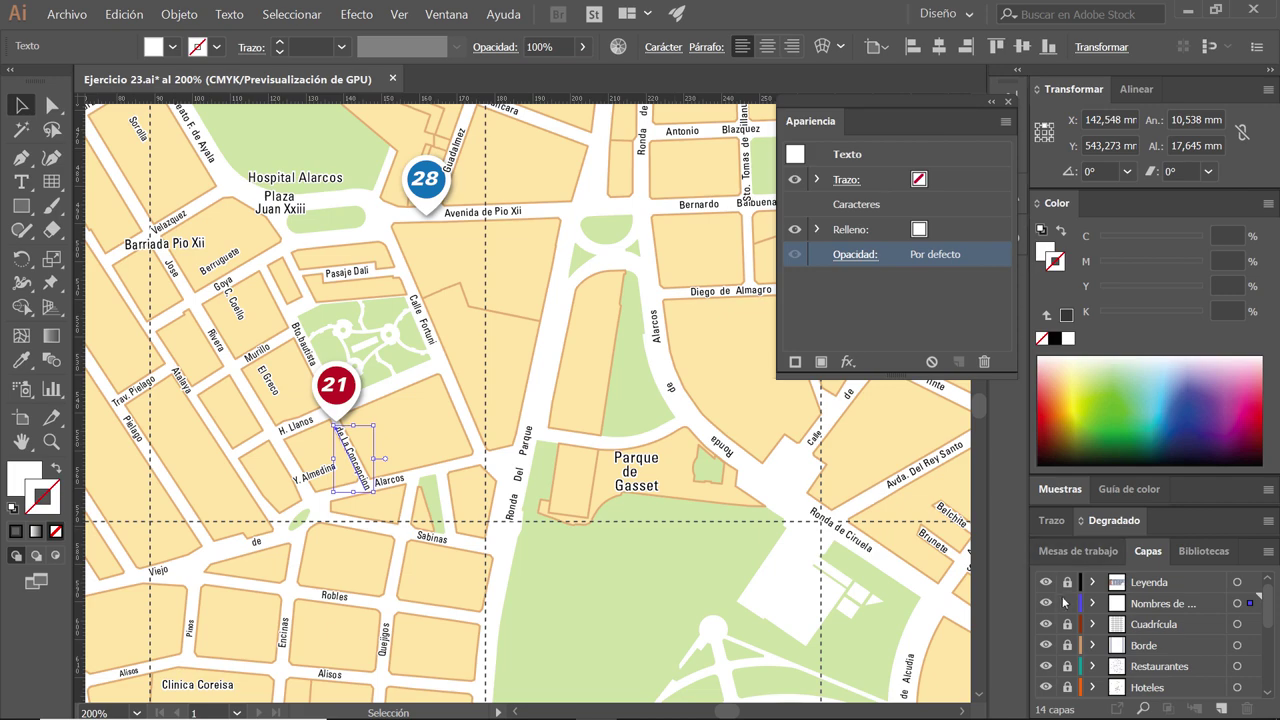
left_click(423, 366)
scroll(425, 372, "down", 1)
scroll(428, 374, "down", 1)
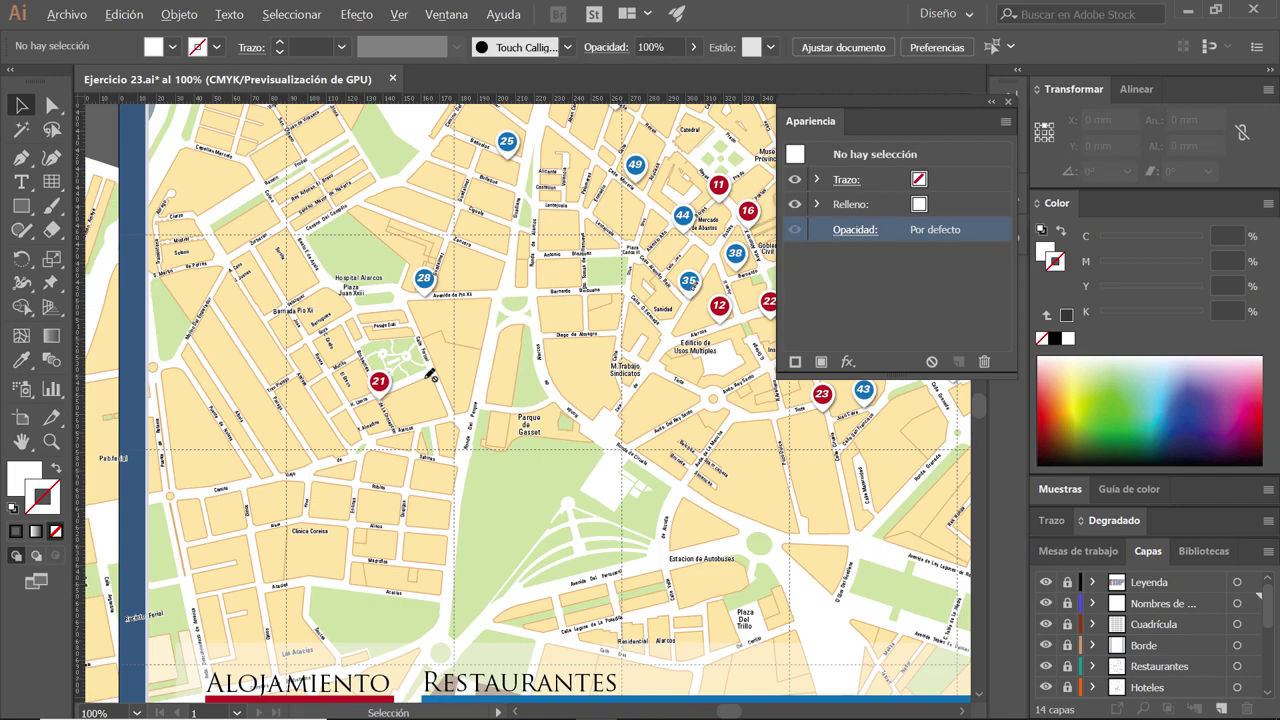
scroll(428, 372, "up", 1)
scroll(443, 363, "up", 1)
scroll(550, 355, "up", 1)
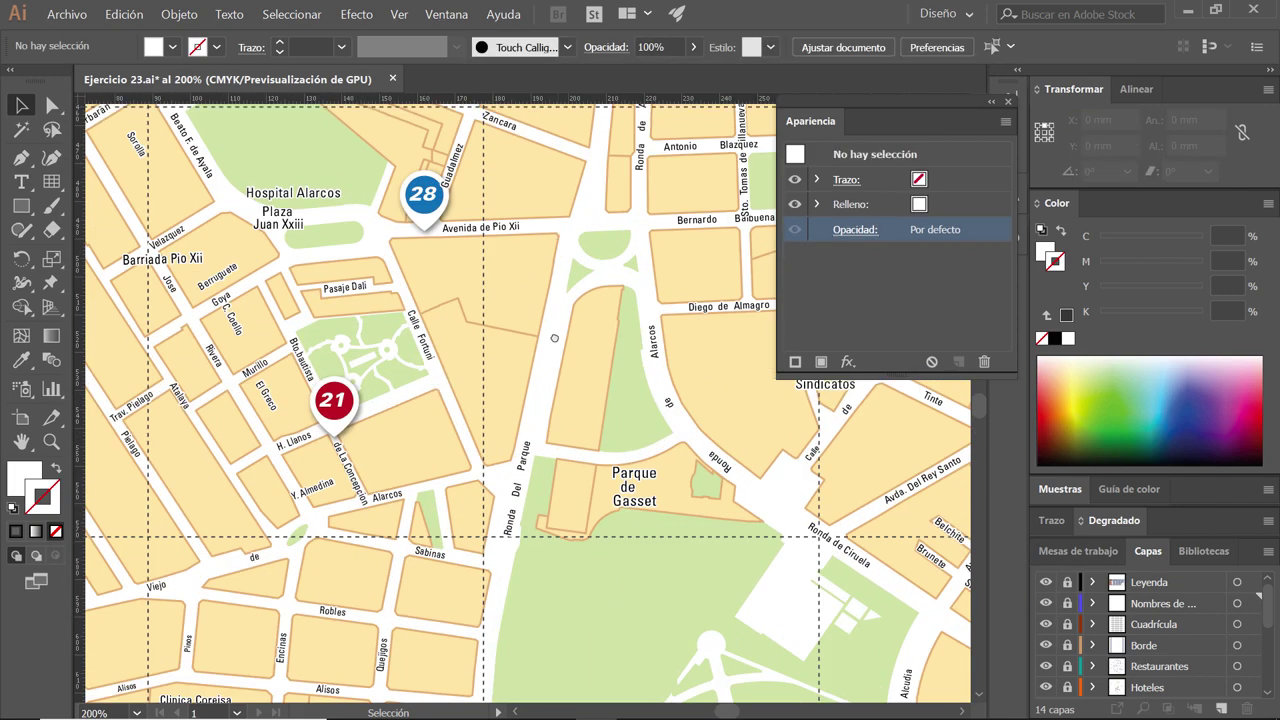
scroll(677, 347, "up", 3)
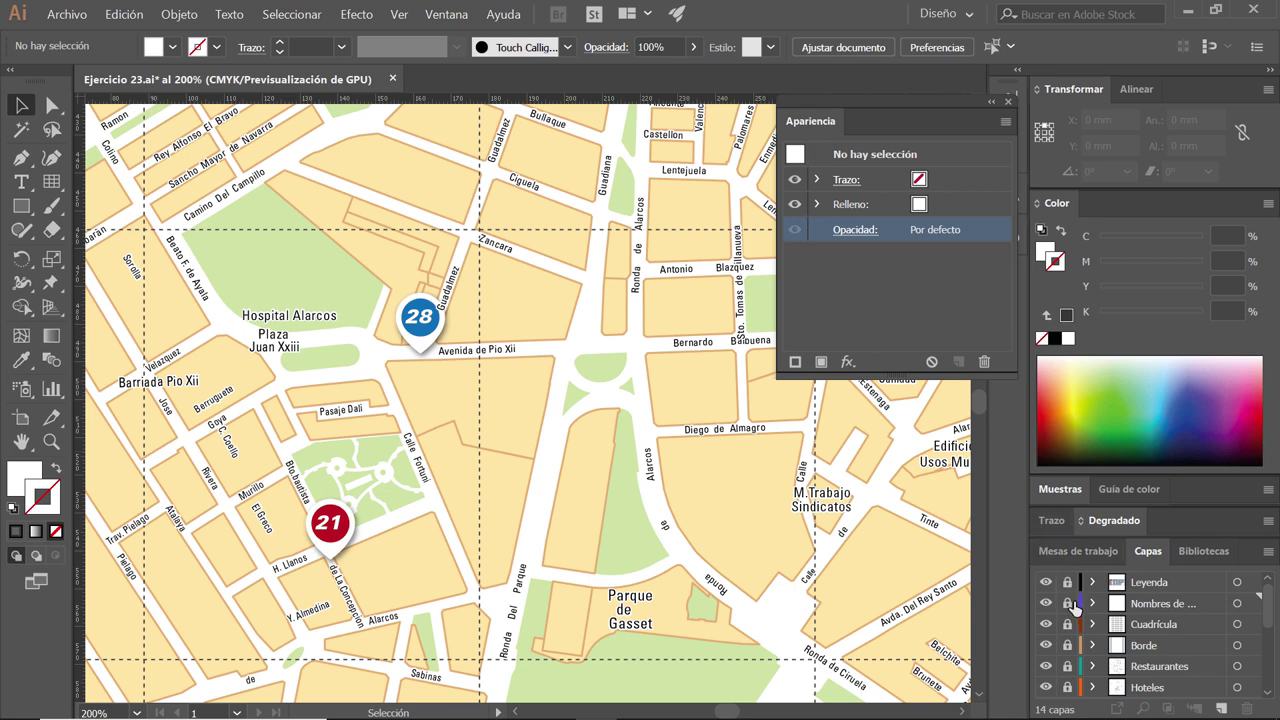
- Relock the street-names layer and zoom back out of the map
left_click(1067, 604)
left_click(452, 275)
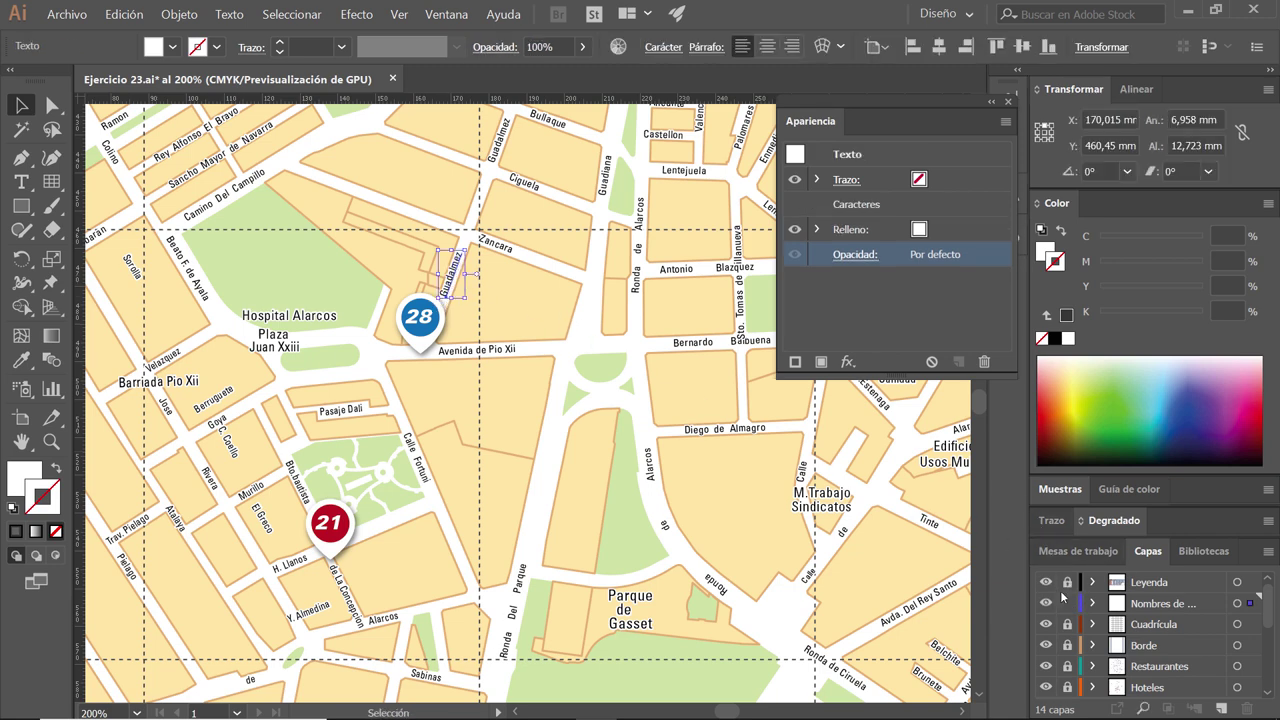
left_click(1067, 604)
scroll(375, 405, "down", 1)
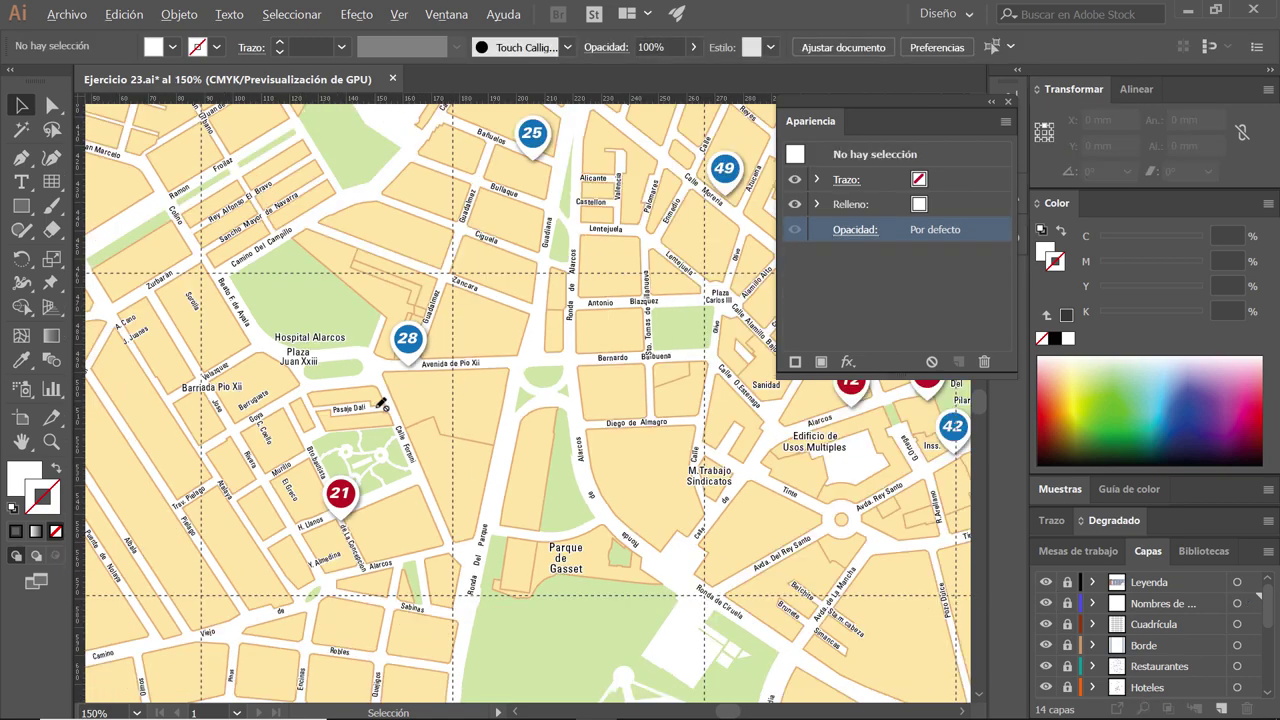
scroll(380, 405, "down", 1)
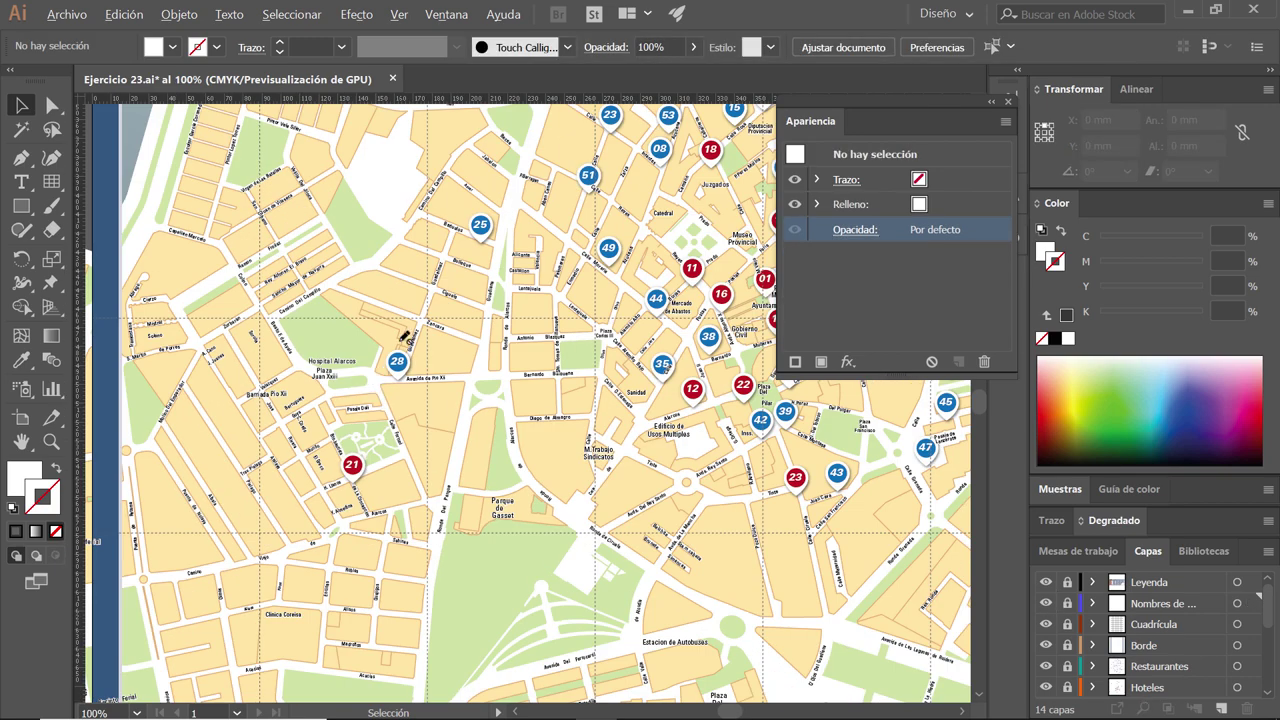
scroll(405, 336, "down", 1)
scroll(405, 336, "down", 2)
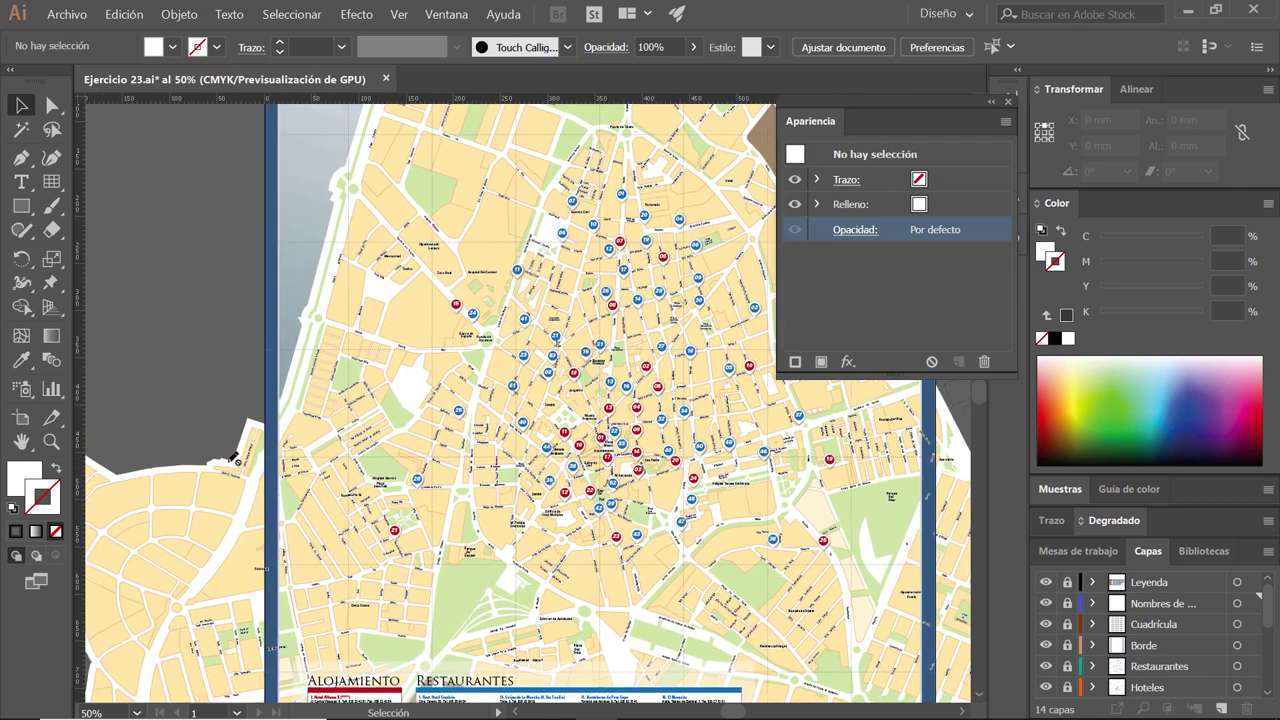
scroll(253, 447, "down", 1)
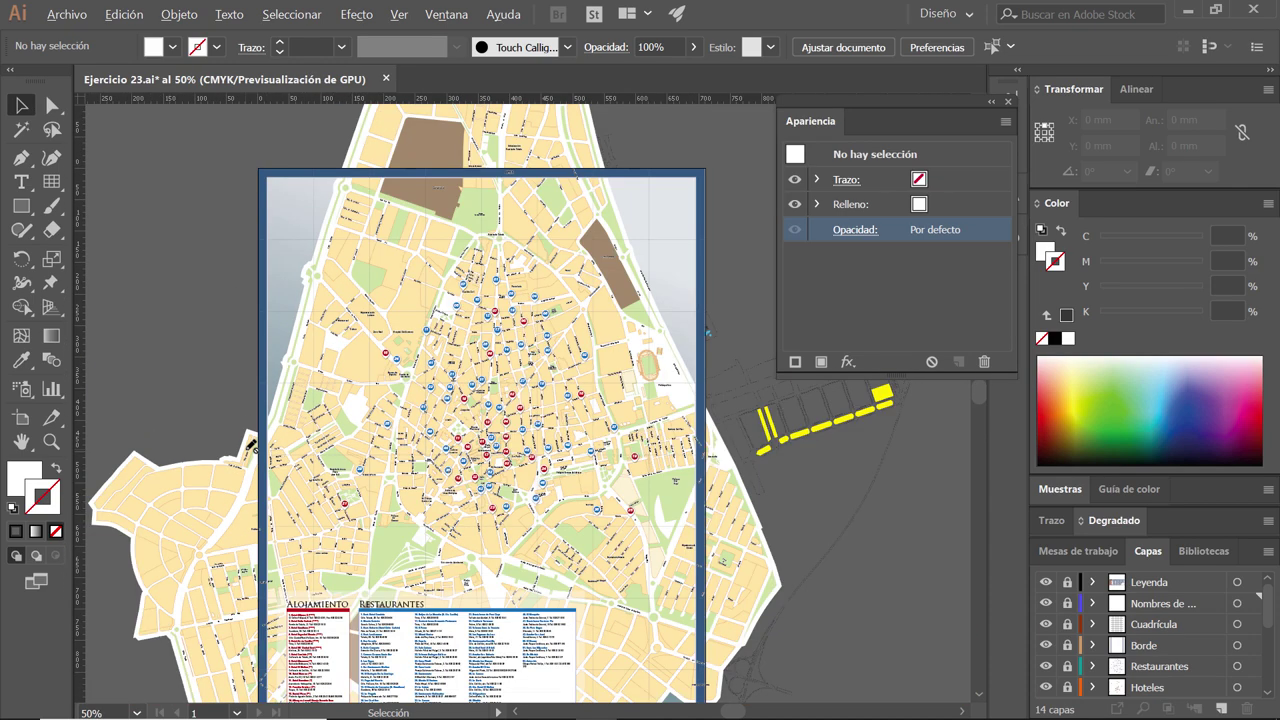
scroll(253, 447, "down", 1)
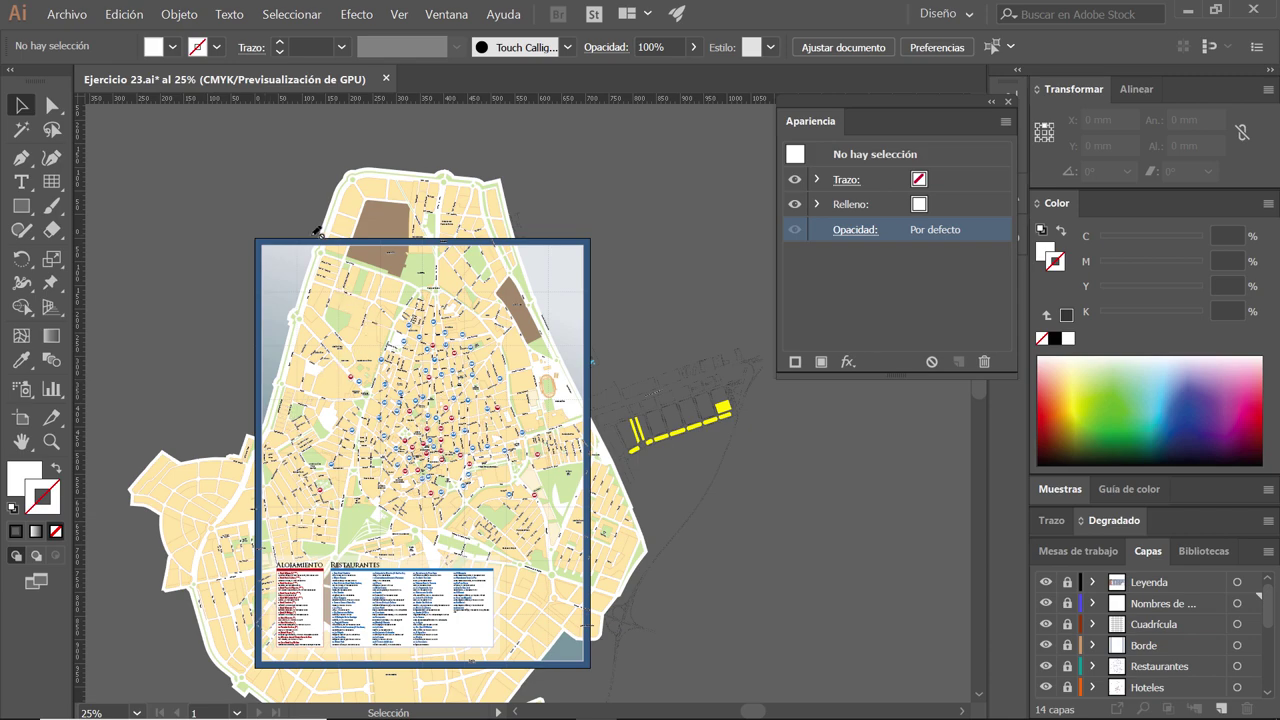
scroll(317, 232, "up", 1)
key("alt+Tab")
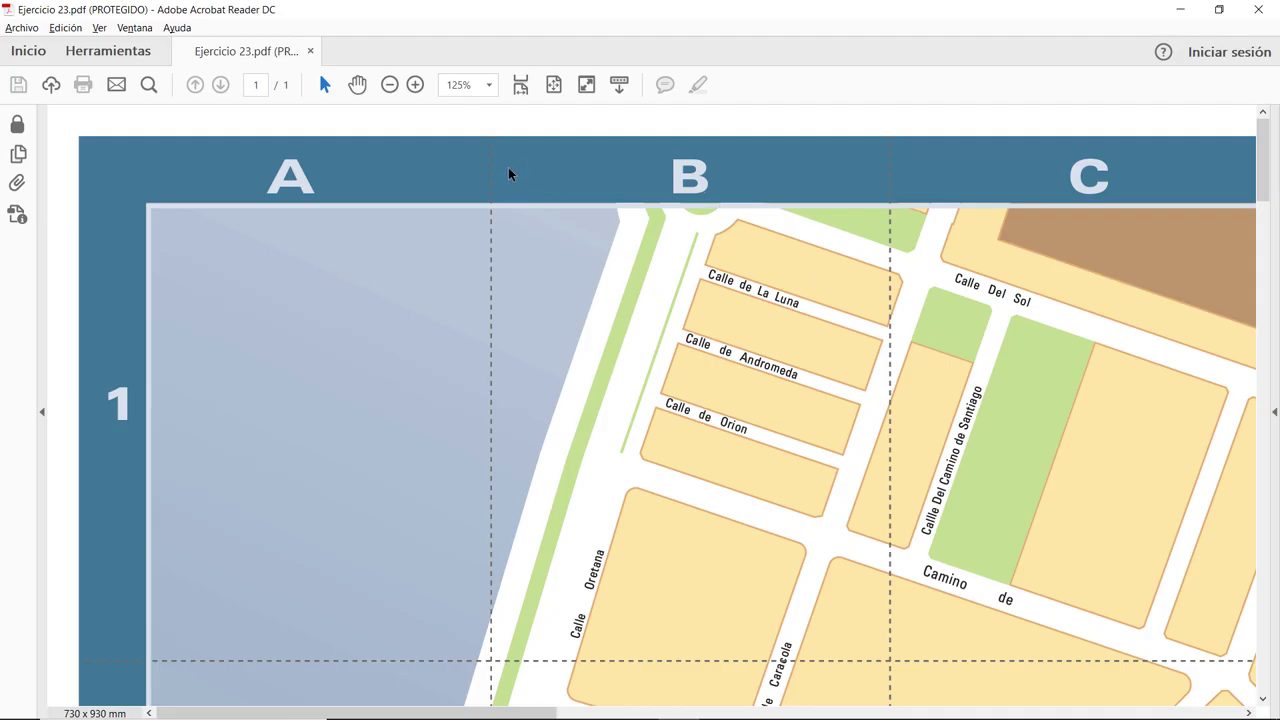
key("alt+Tab")
scroll(336, 270, "up", 1)
scroll(336, 270, "up", 2)
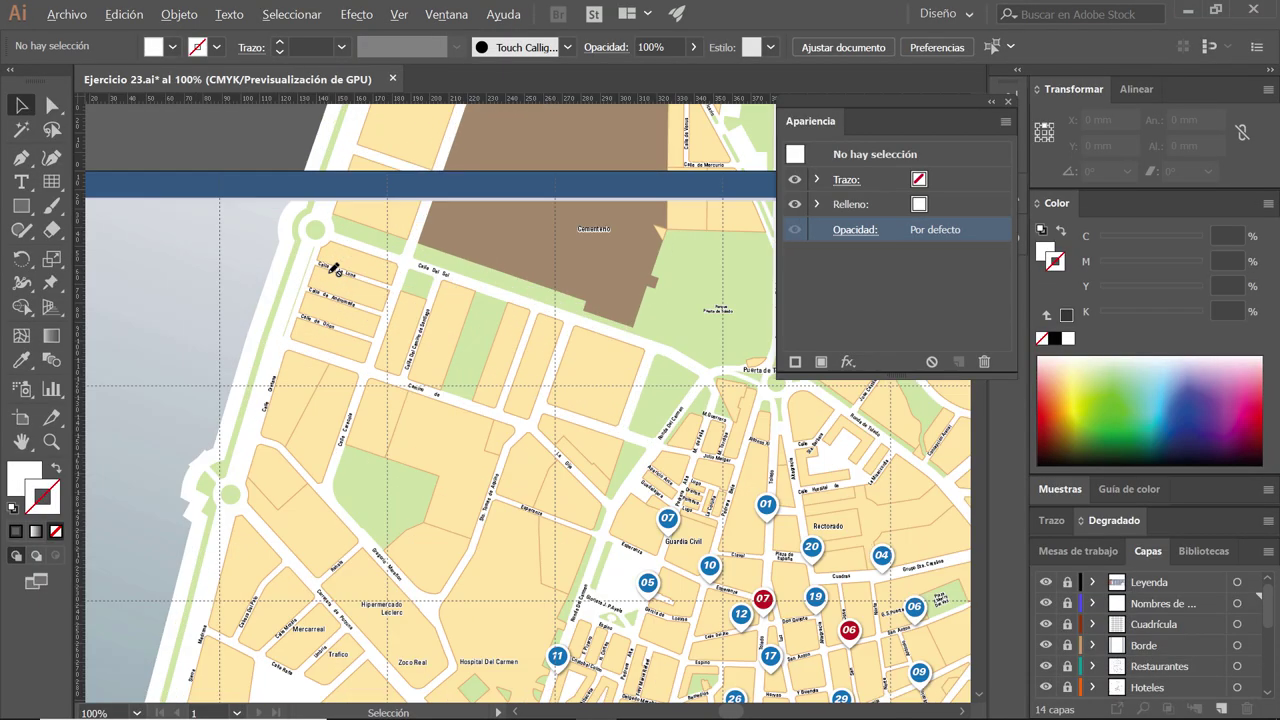
key("alt+Tab")
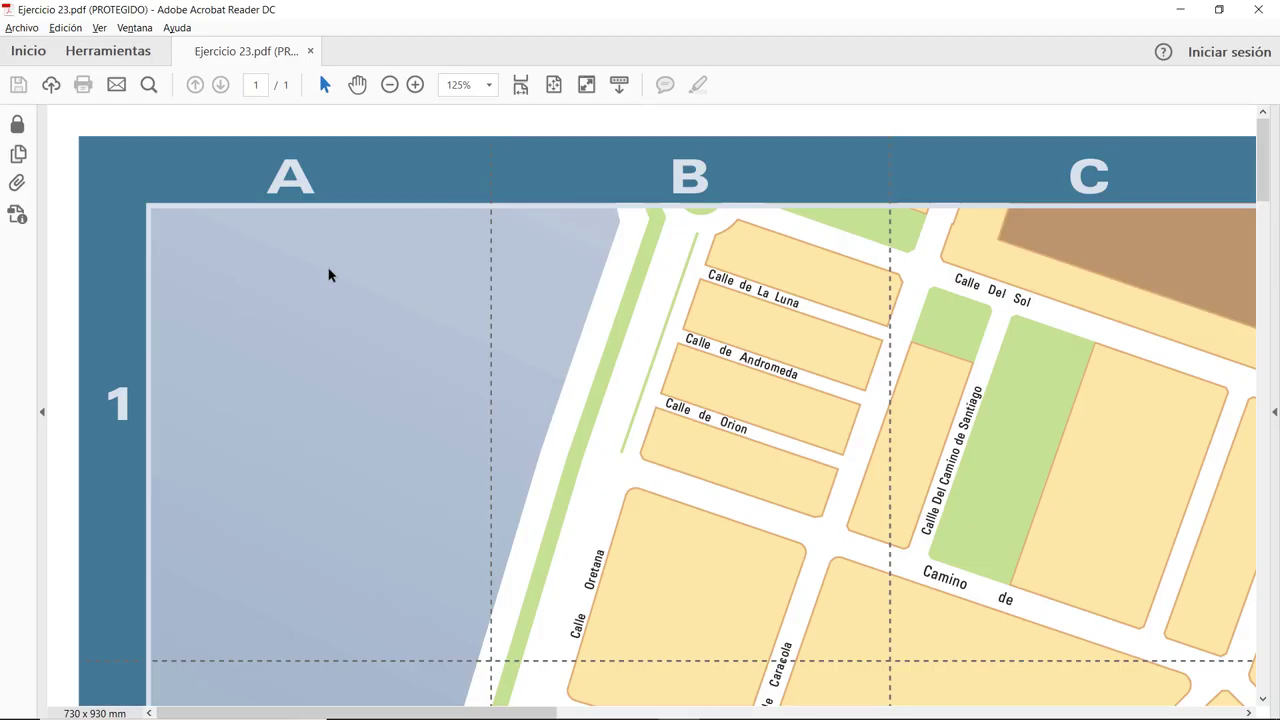
key("alt+Tab")
scroll(508, 288, "down", 1)
scroll(508, 288, "down", 2)
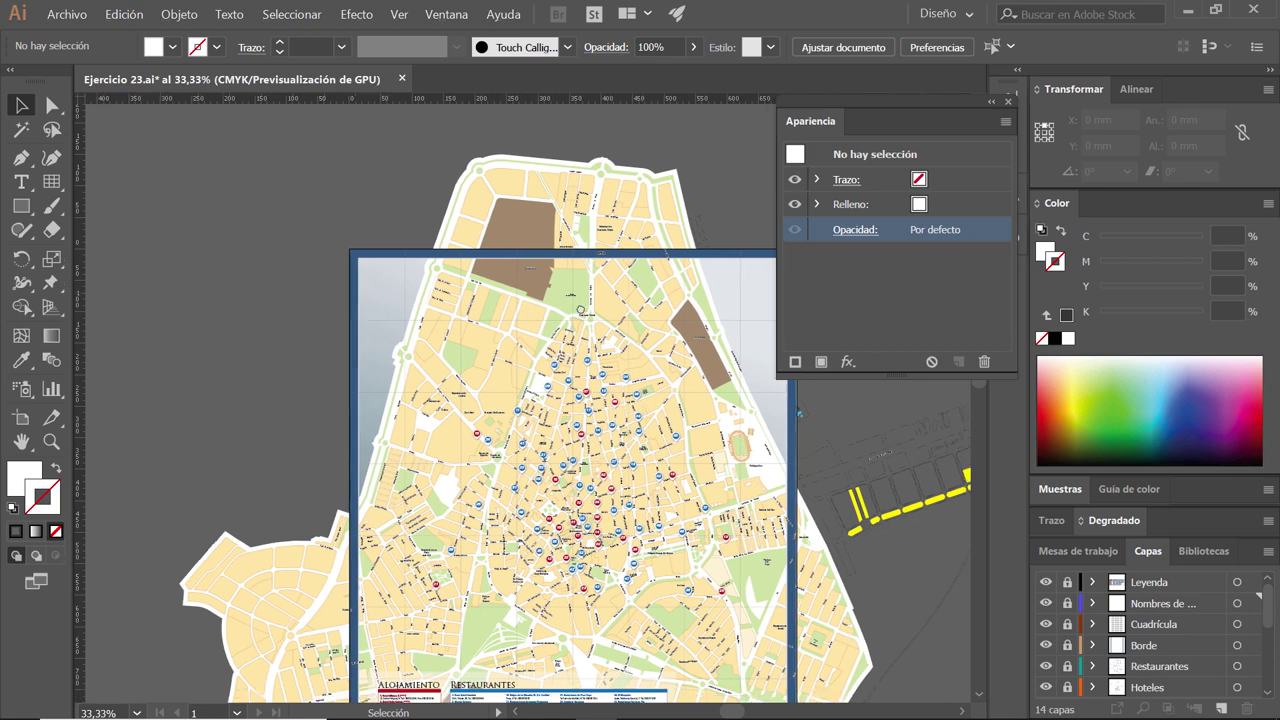
scroll(568, 290, "down", 3)
scroll(612, 380, "down", 2)
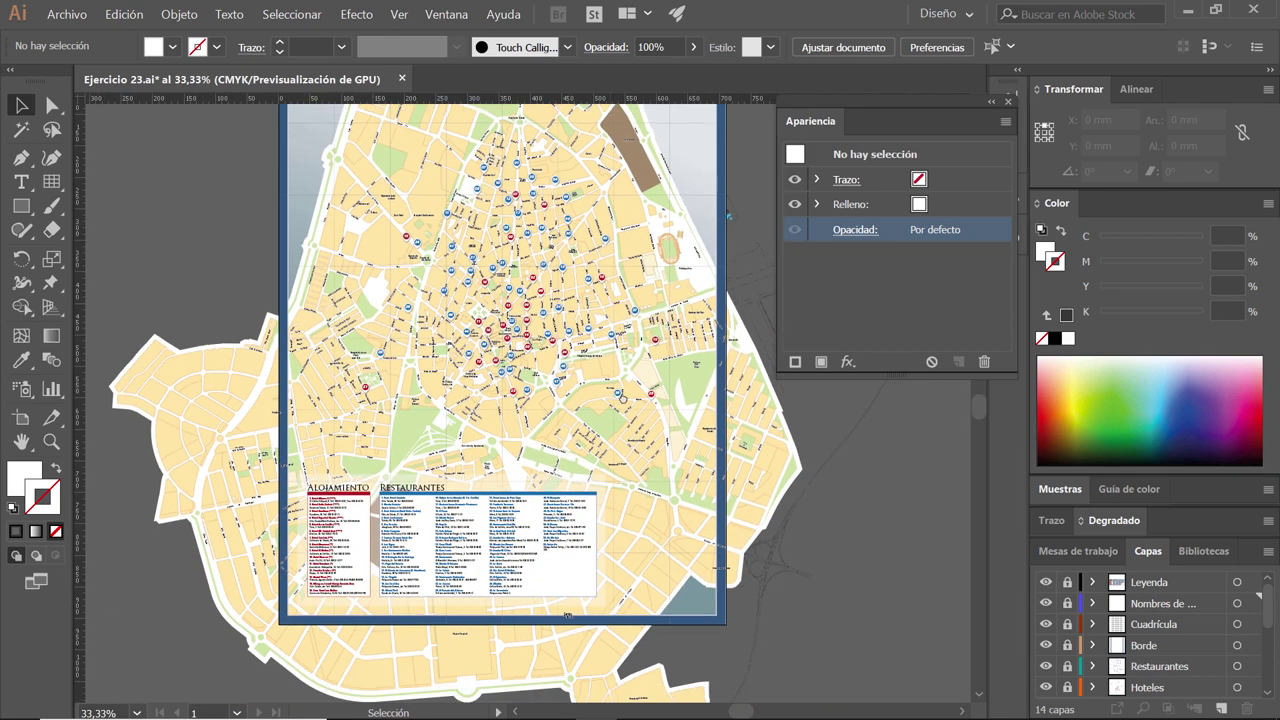
scroll(622, 397, "up", 2)
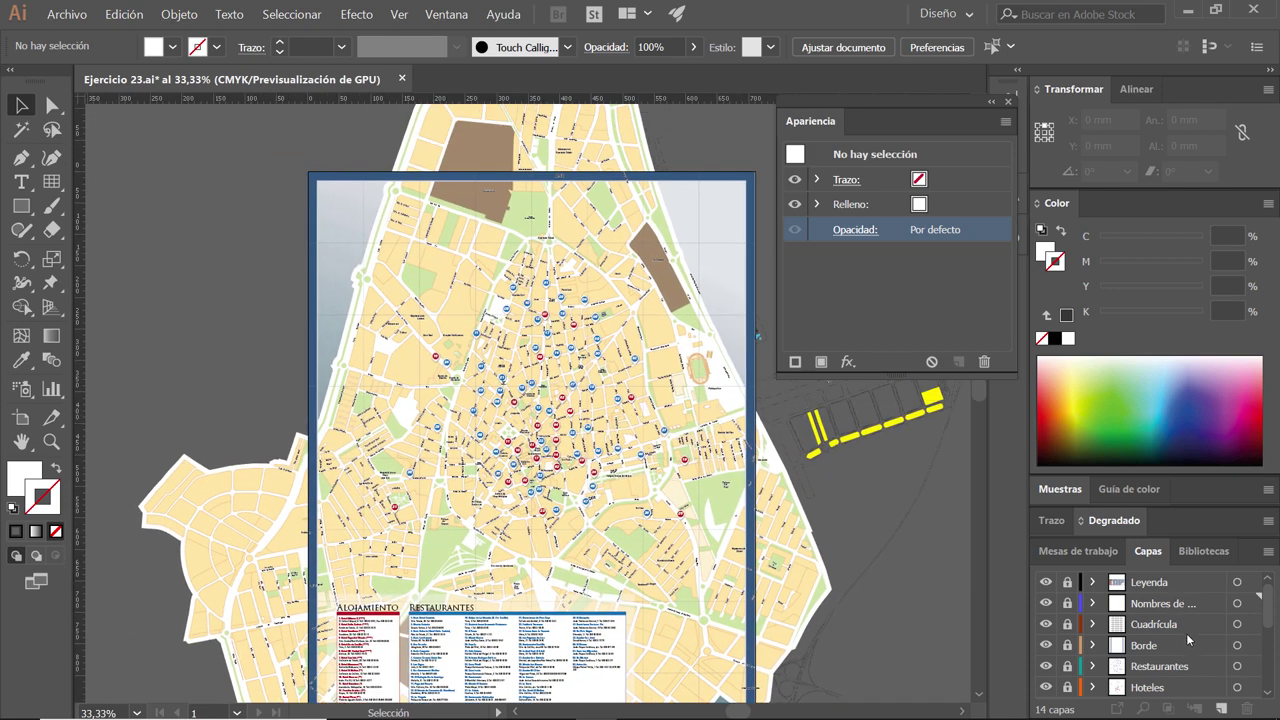
- Unlock the Borde layer, make it active, and bring the artboard's top-left into view
left_click(1189, 643)
left_click(1067, 645)
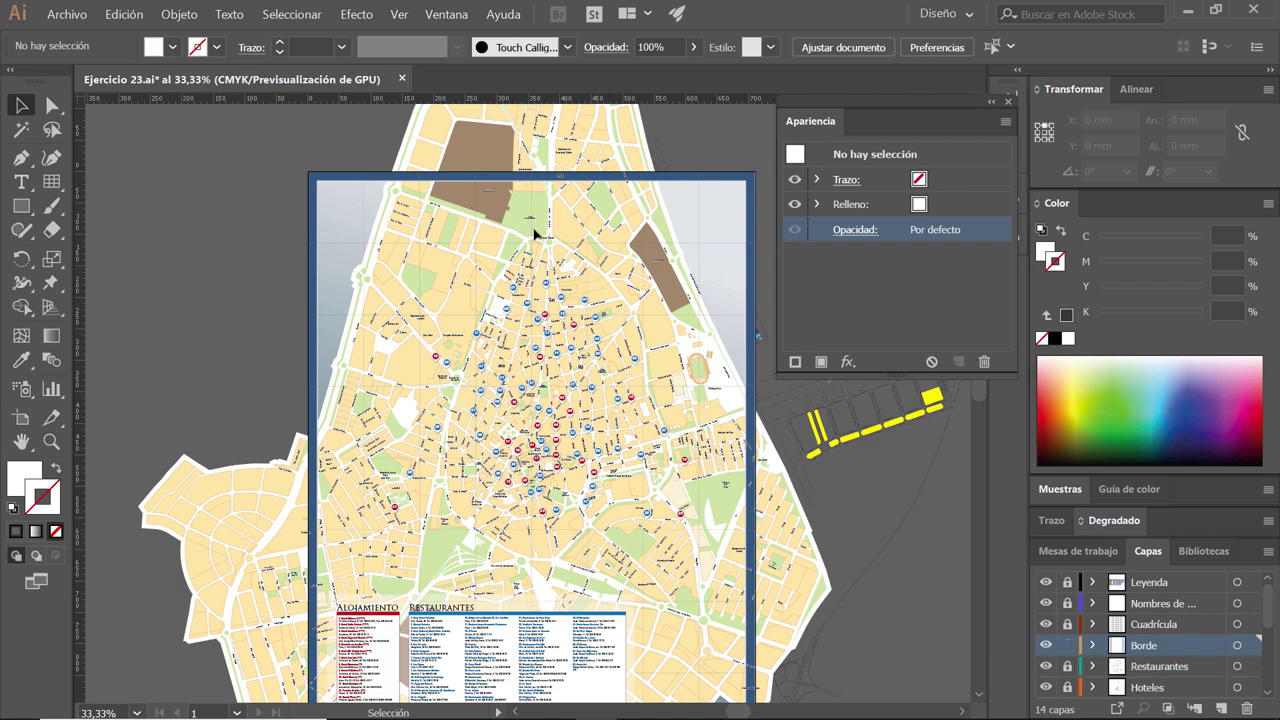
scroll(452, 181, "up", 1)
scroll(420, 230, "up", 2)
scroll(385, 273, "up", 1)
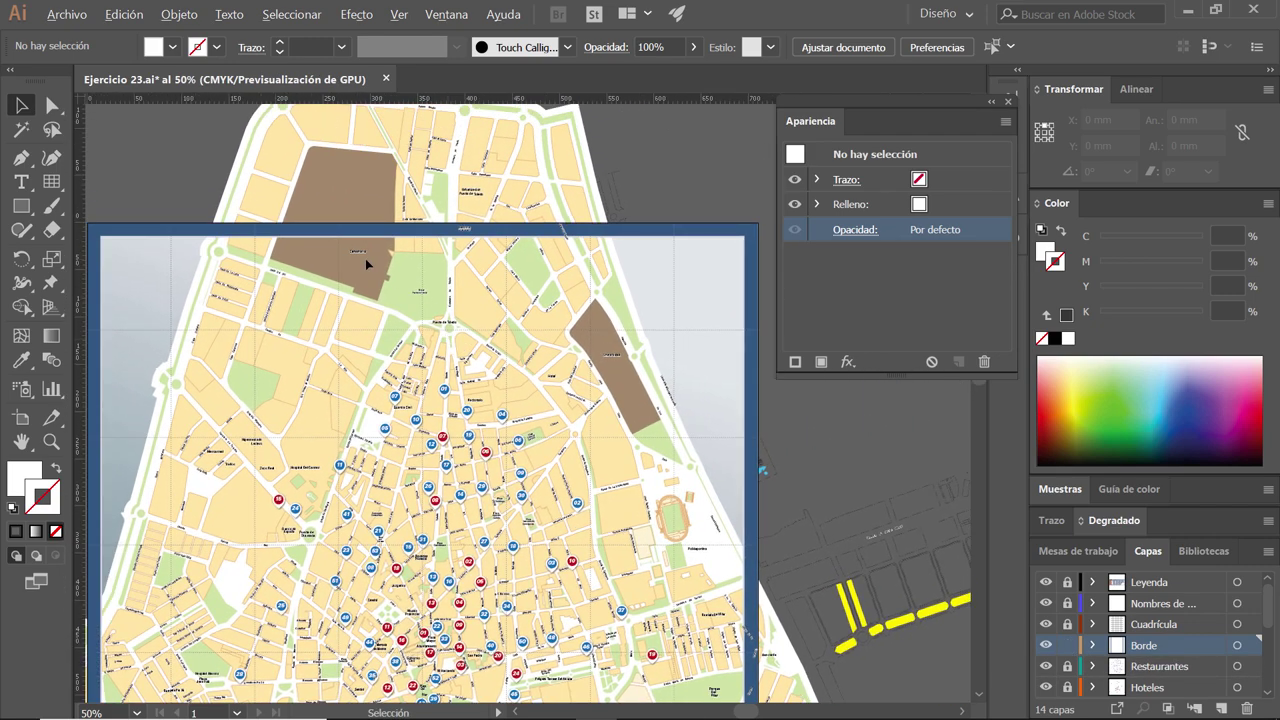
scroll(411, 274, "up", 1)
left_click_drag(411, 274, 471, 299)
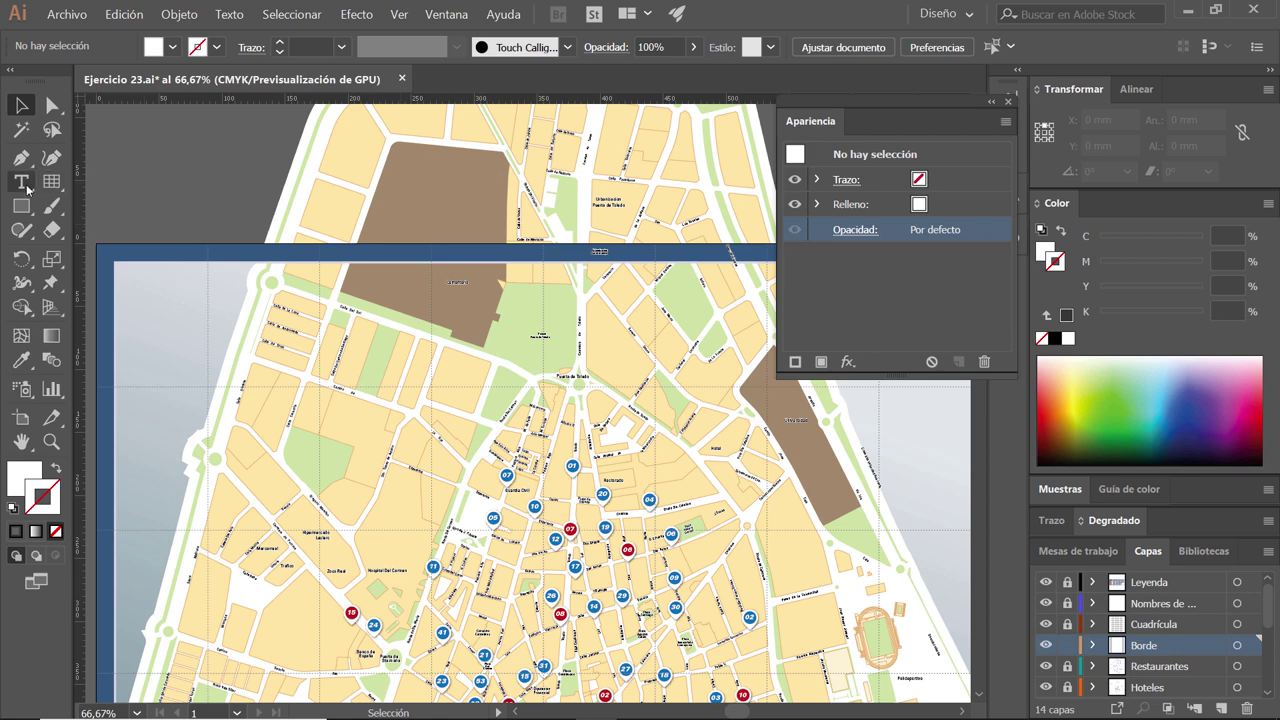
- Draw a text box near the map's top-left corner and select all its placeholder text
left_click(25, 184)
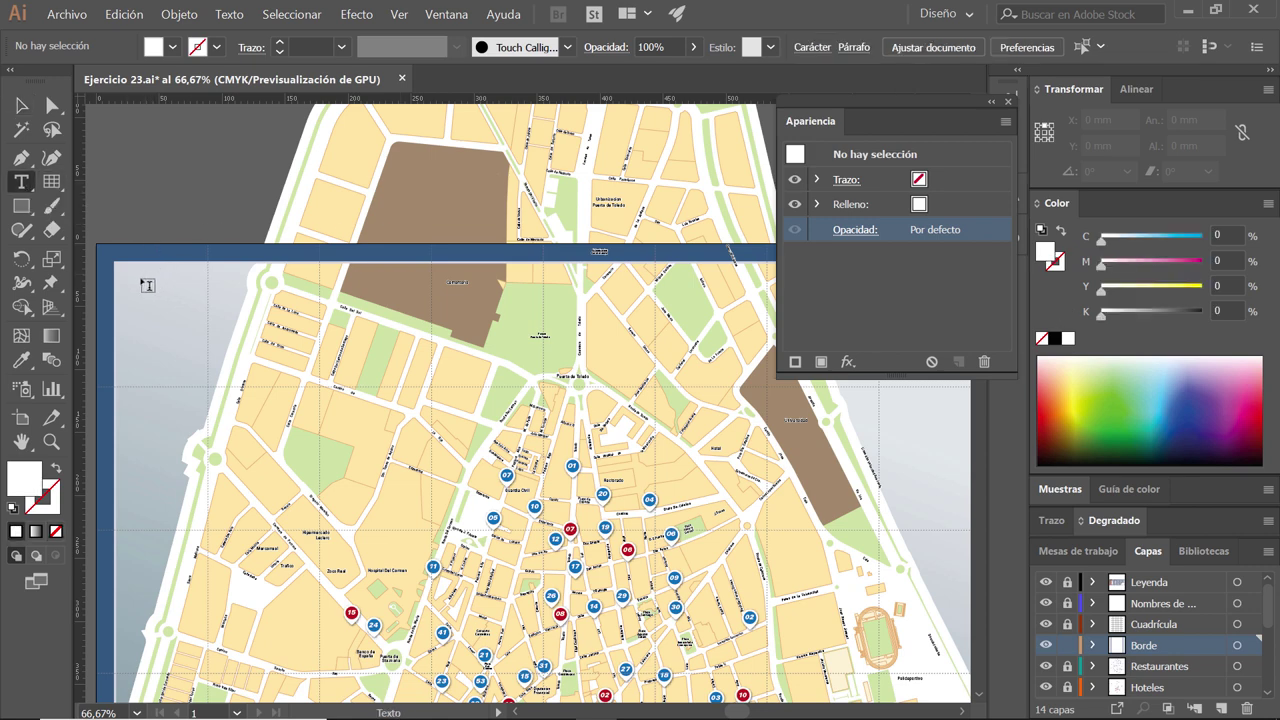
left_click_drag(147, 285, 180, 290)
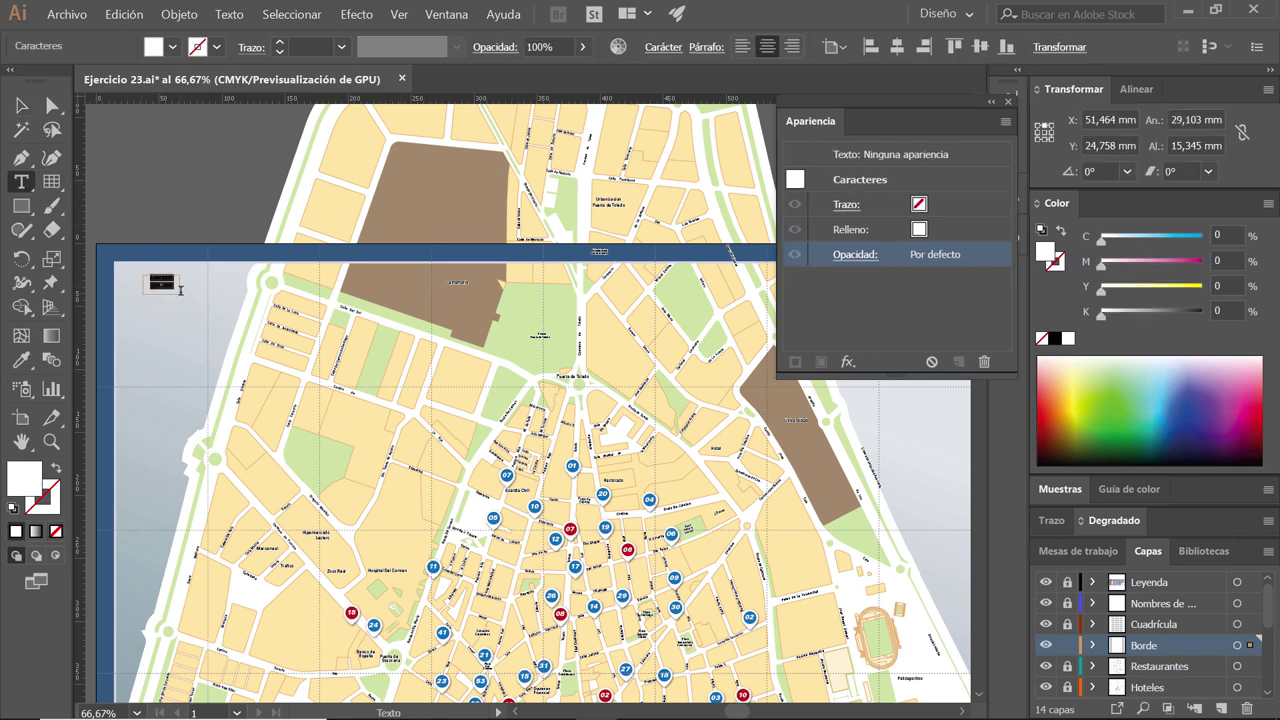
left_click(21, 105)
scroll(168, 260, "up", 1)
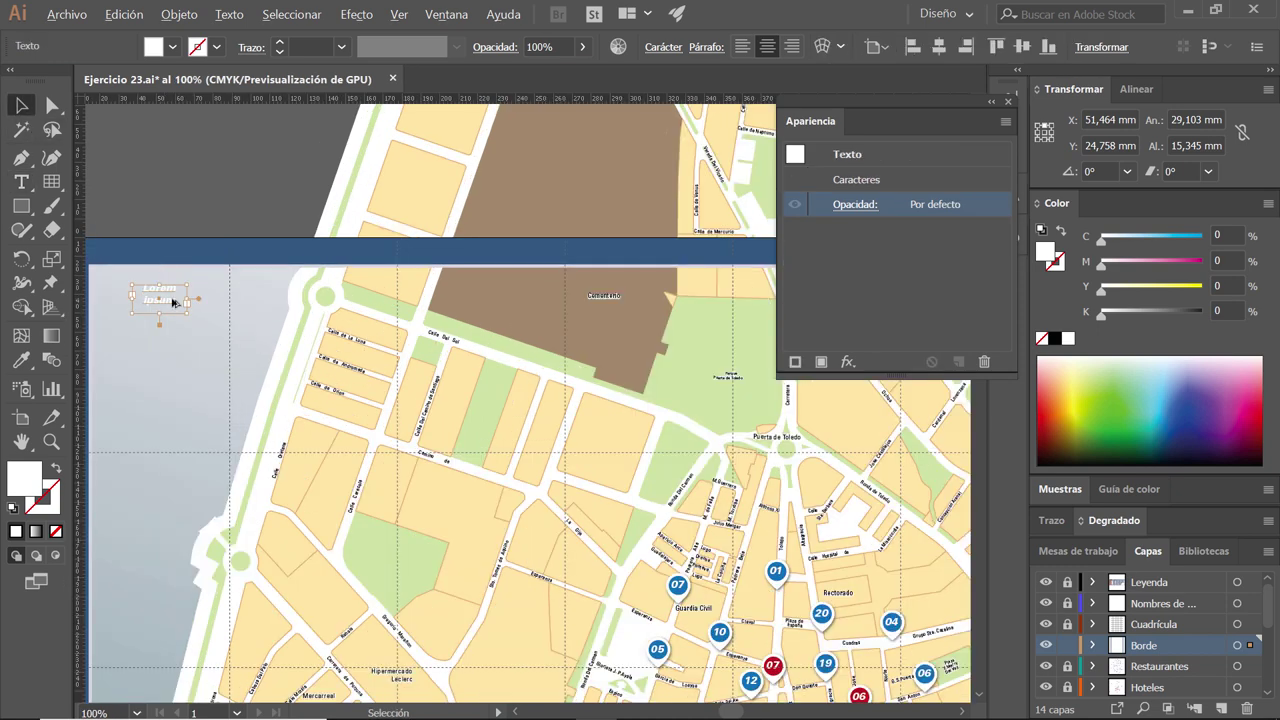
scroll(172, 300, "up", 1)
scroll(320, 350, "up", 1)
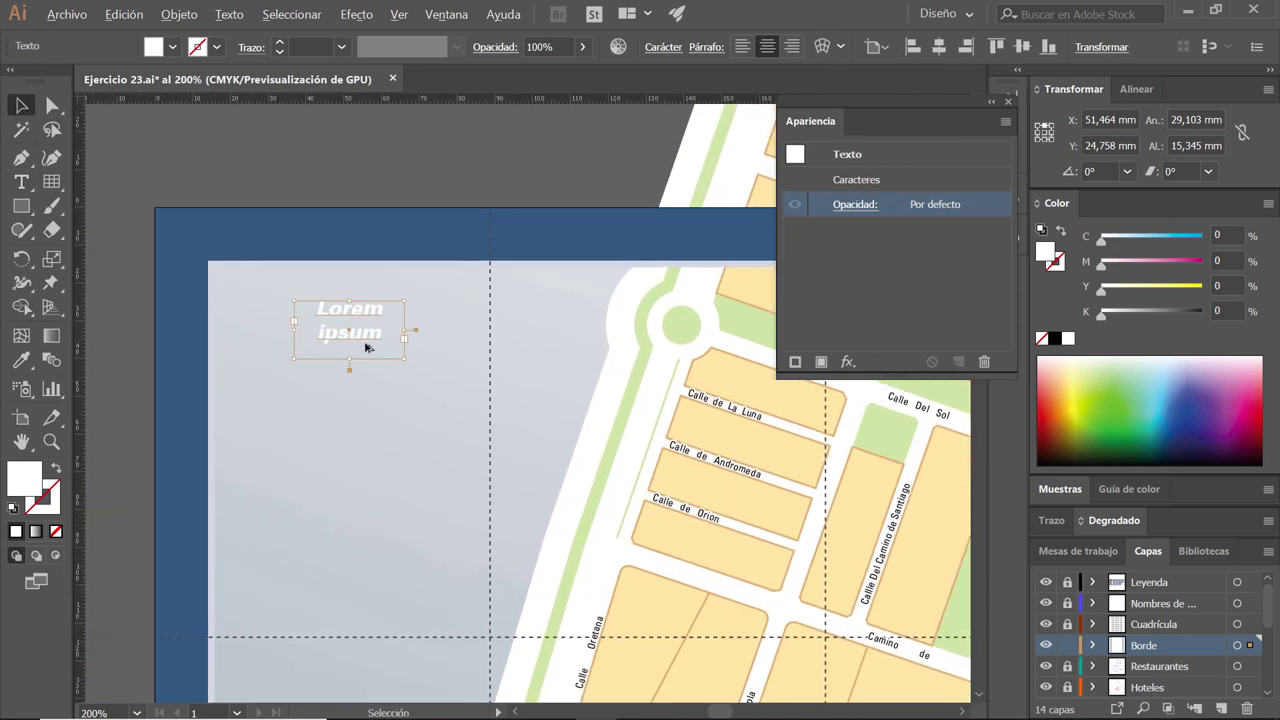
scroll(366, 347, "up", 1)
scroll(357, 340, "down", 1)
left_click_drag(386, 377, 332, 431)
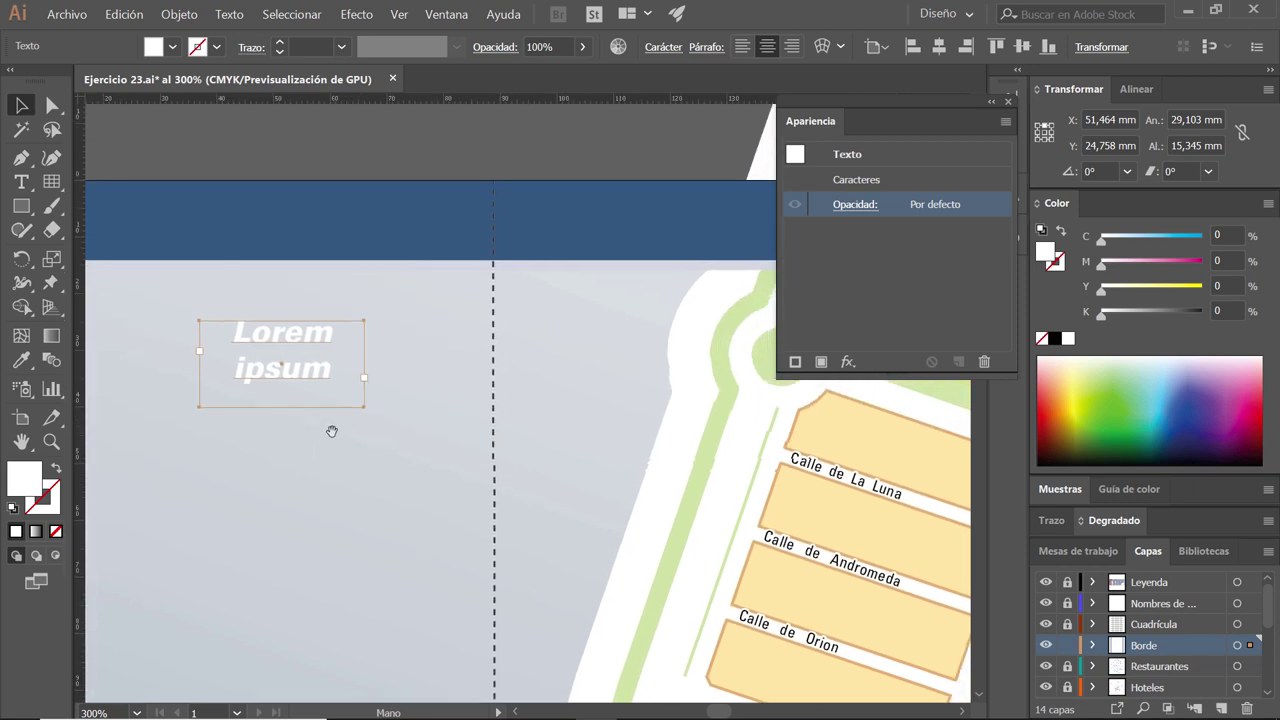
left_click_drag(380, 357, 455, 347)
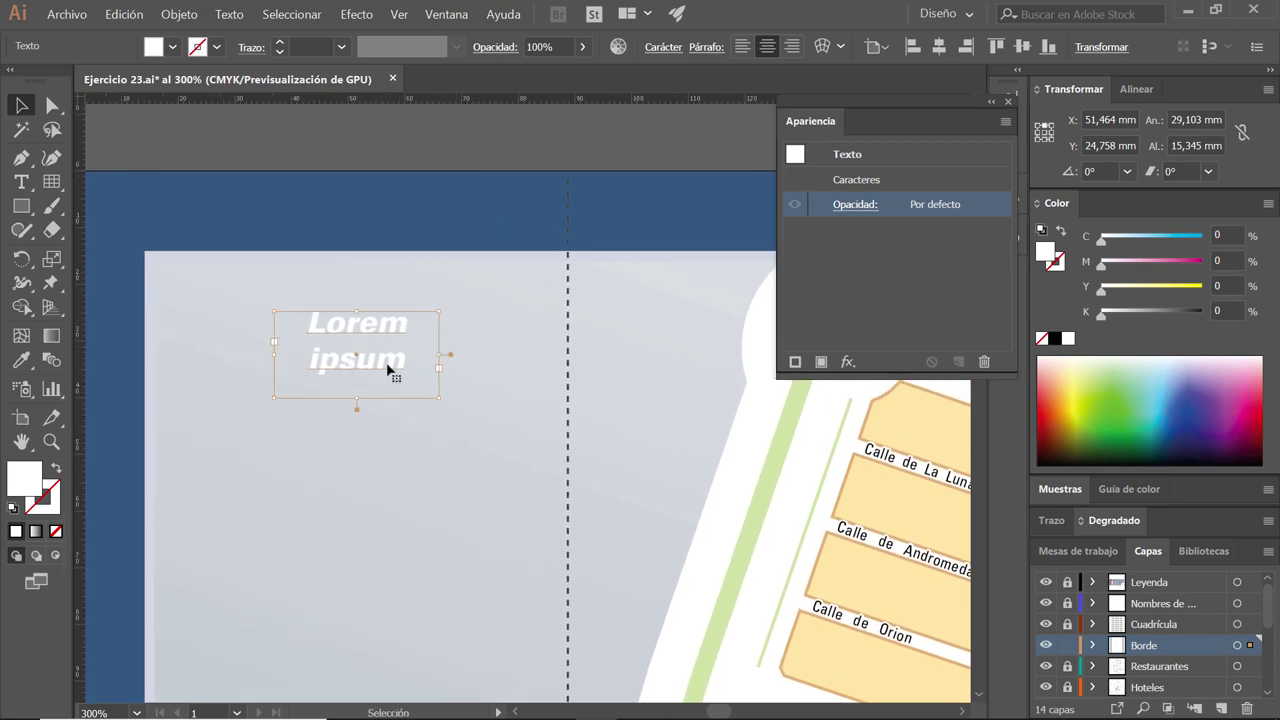
double_click(366, 357)
key("ctrl+a")
- Type A in the frame and apply [Estilo de párrafo normal] to it
type("A")
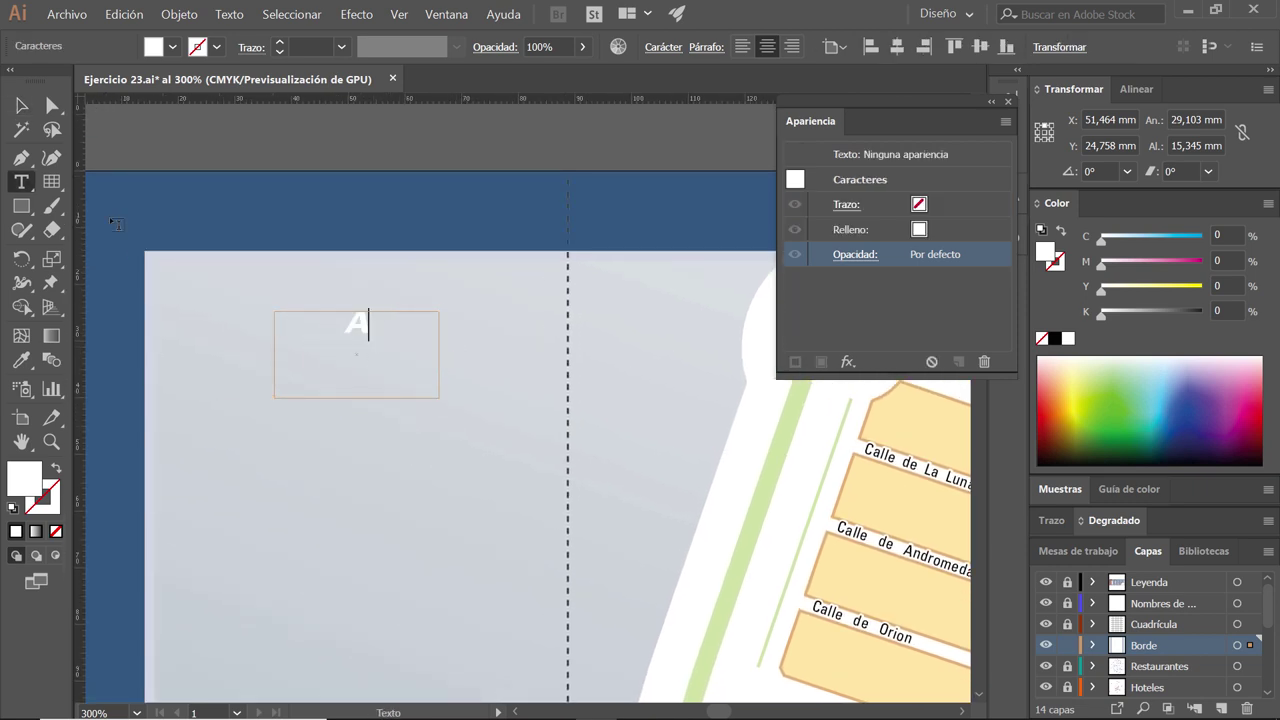
left_click(22, 105)
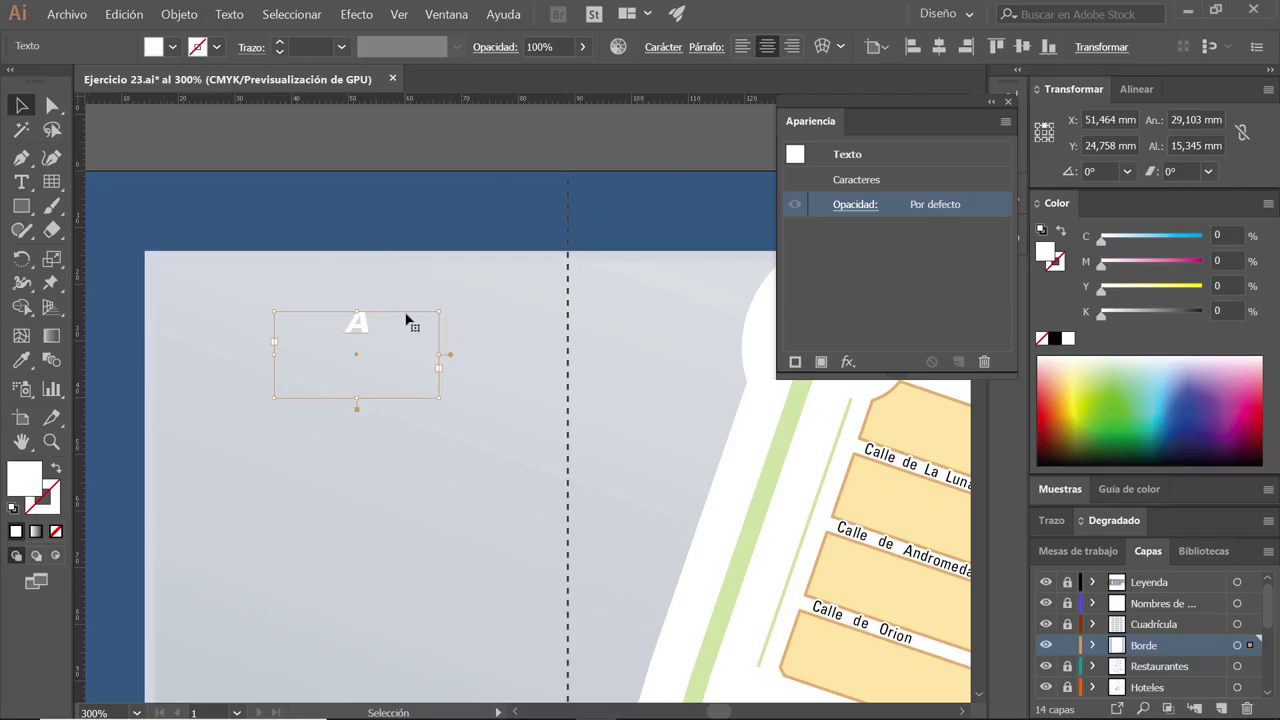
left_click(450, 15)
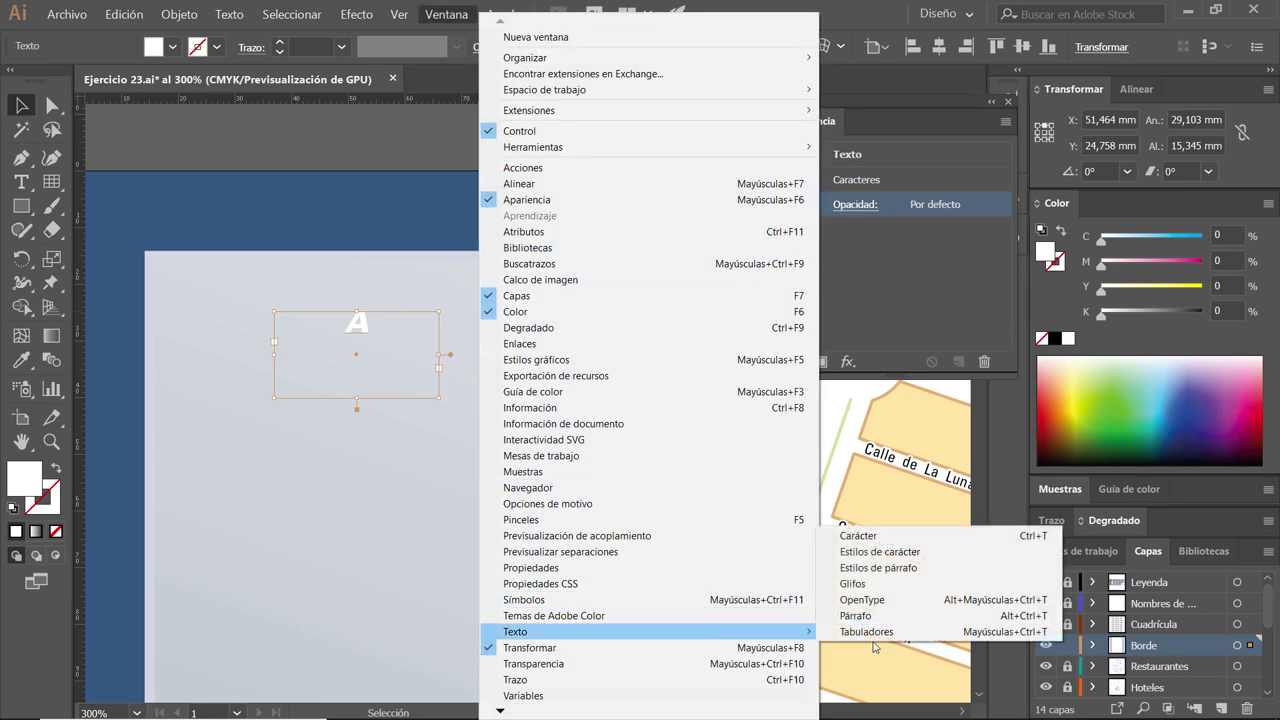
left_click(913, 568)
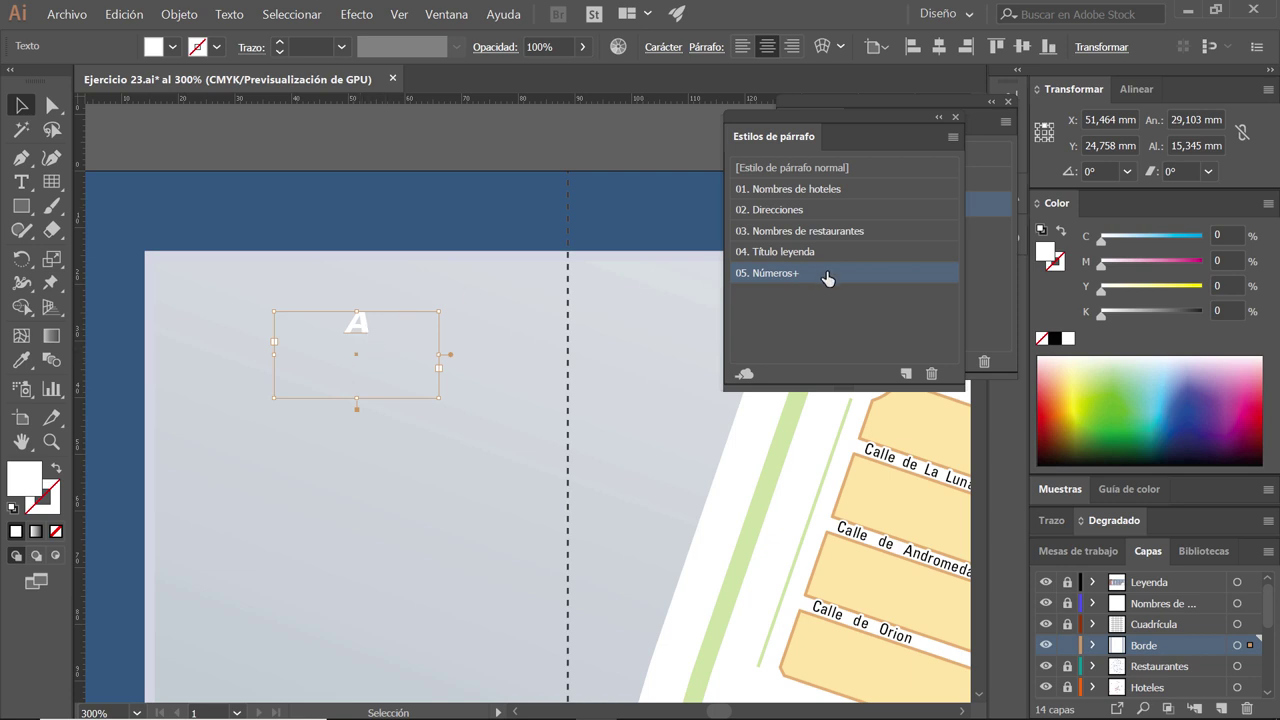
left_click(952, 140)
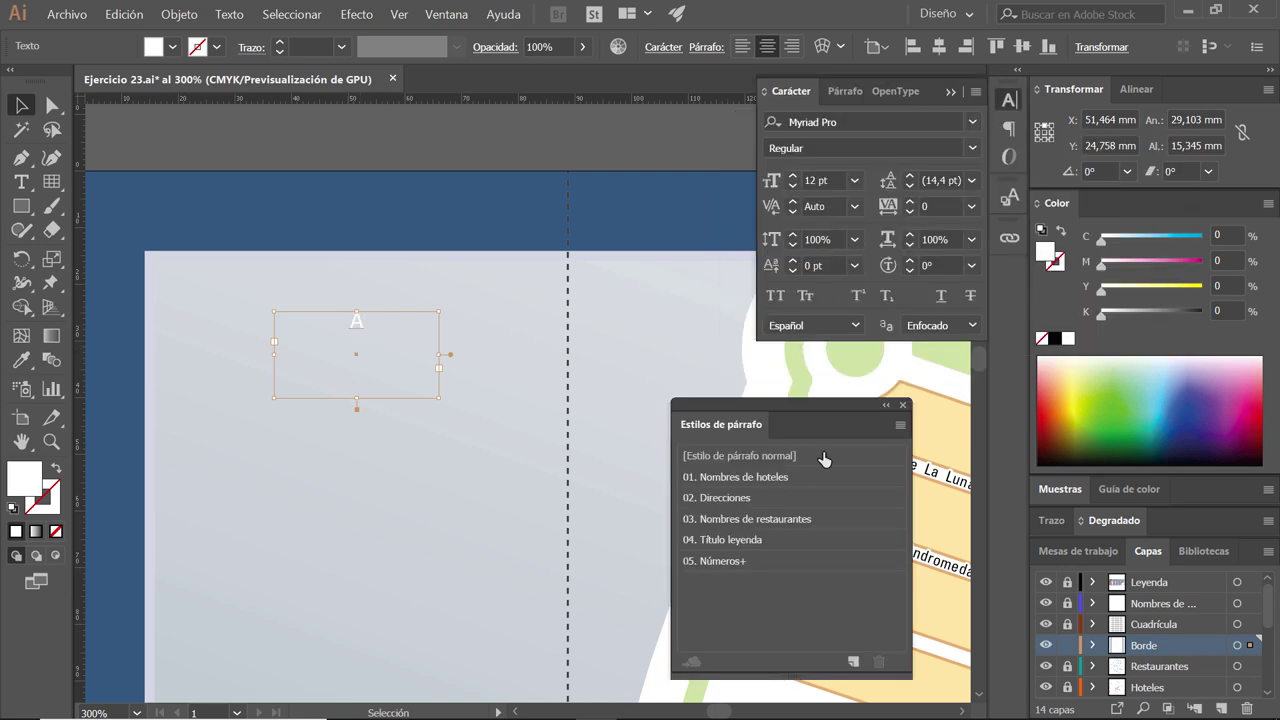
left_click(822, 458)
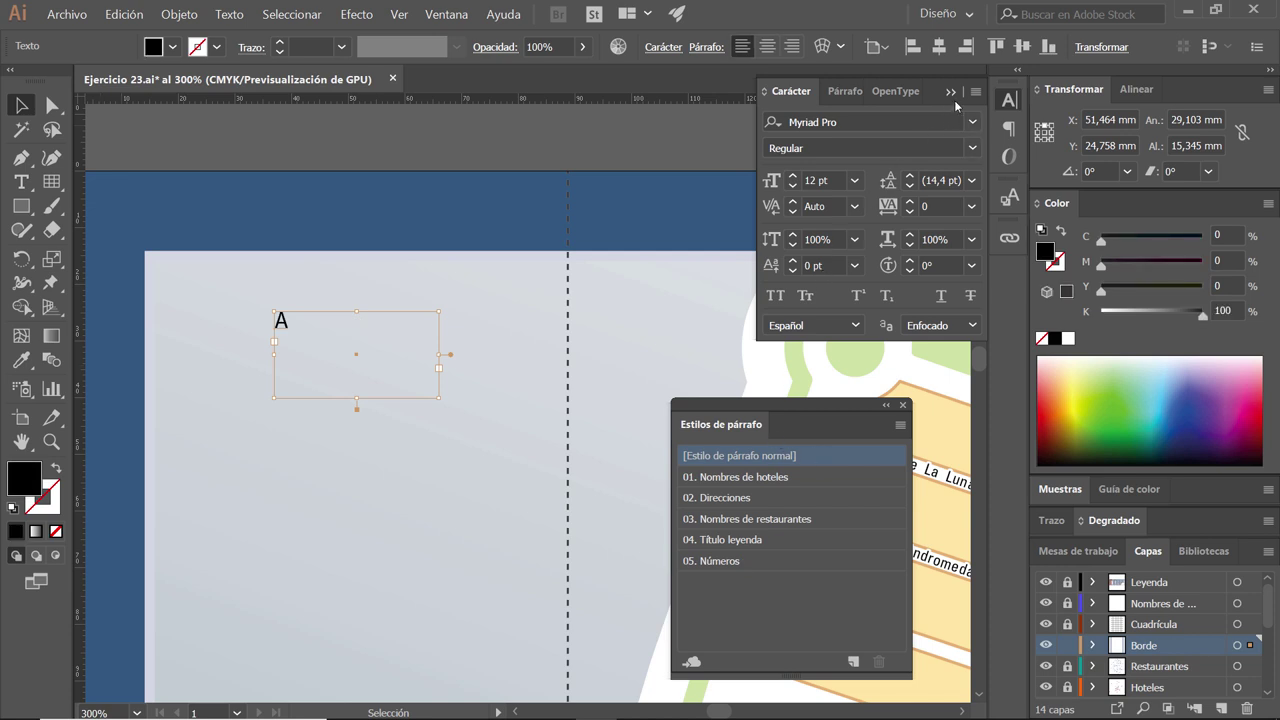
left_click(953, 93)
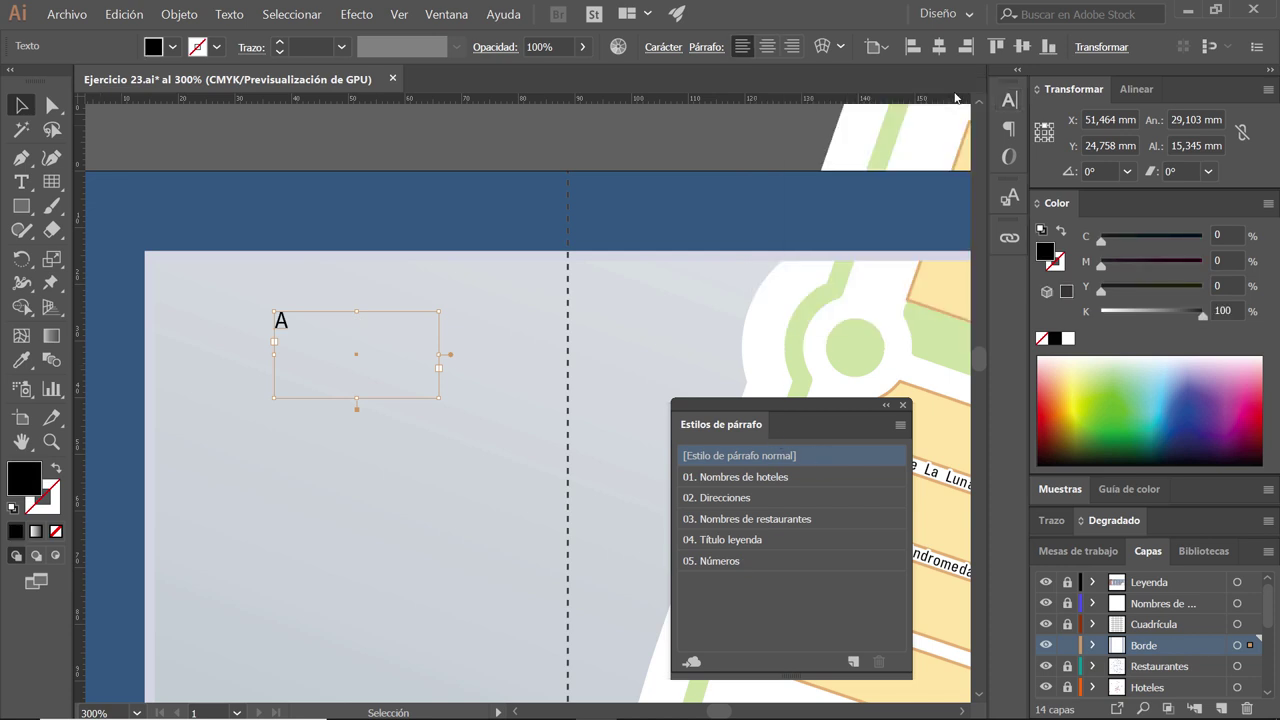
- Move the A frame up onto the dark-blue top border and start a new paragraph style
left_click(341, 284)
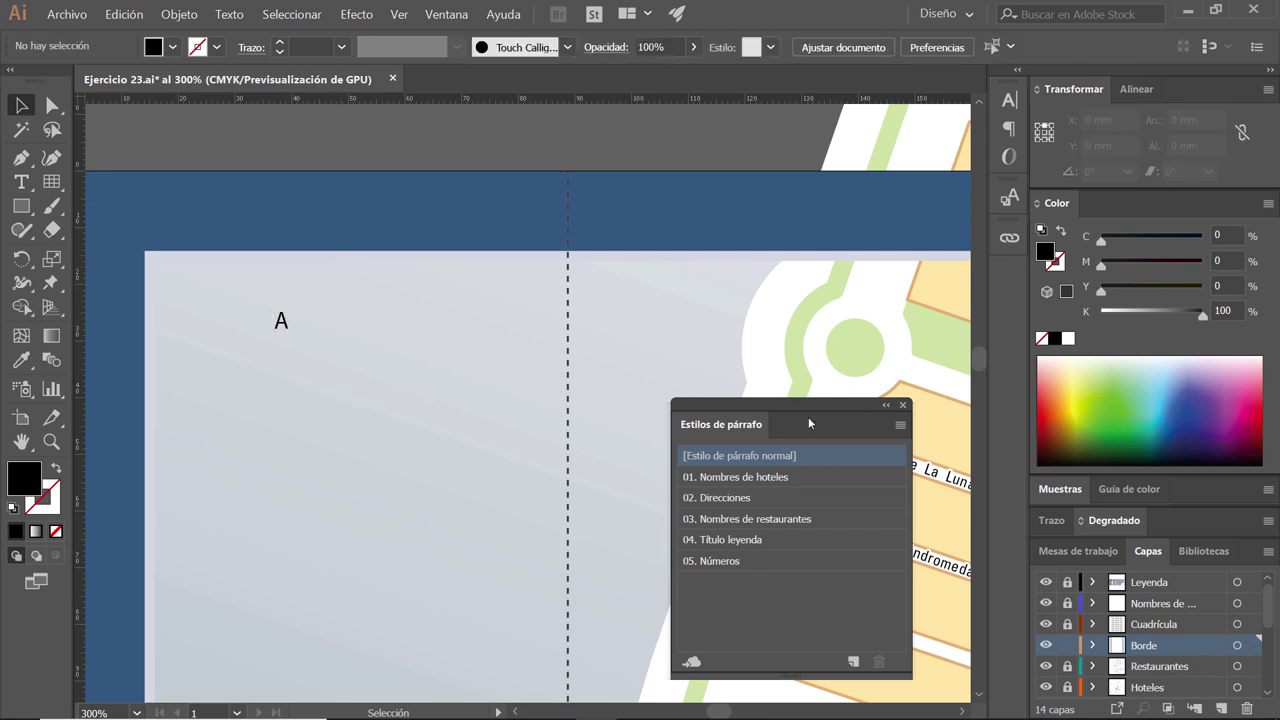
left_click(284, 322)
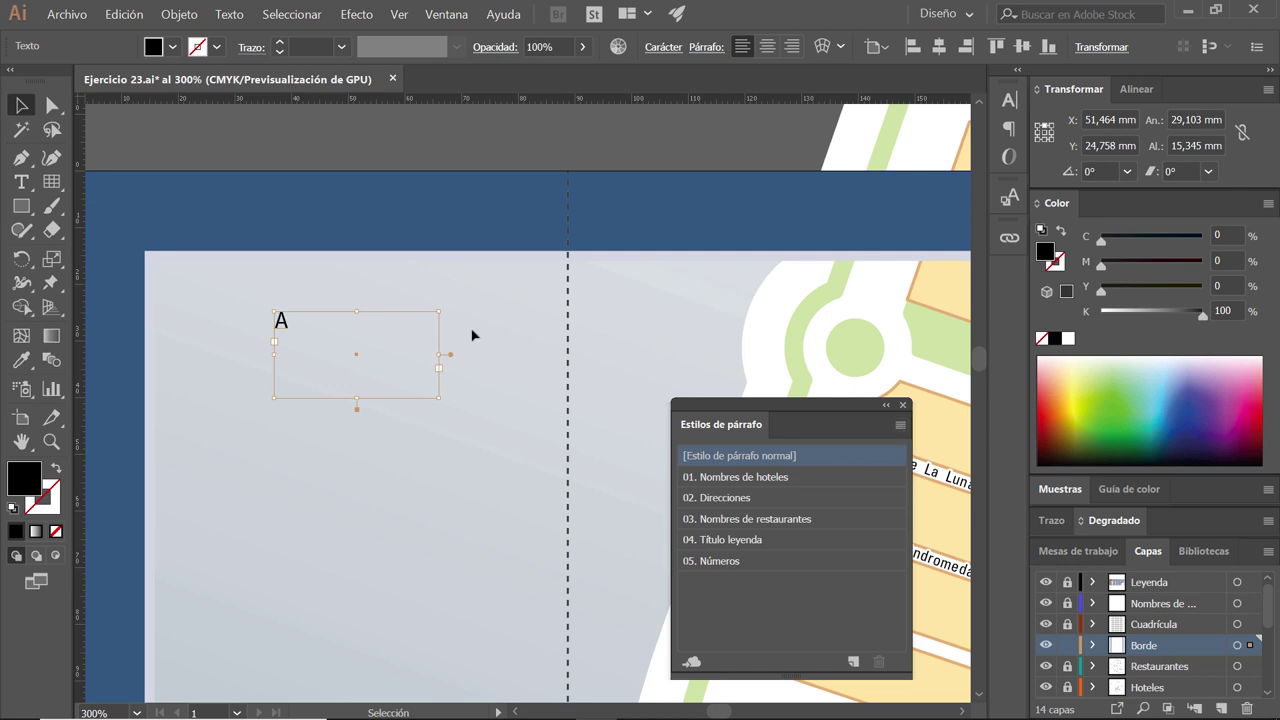
left_click_drag(281, 326, 306, 215)
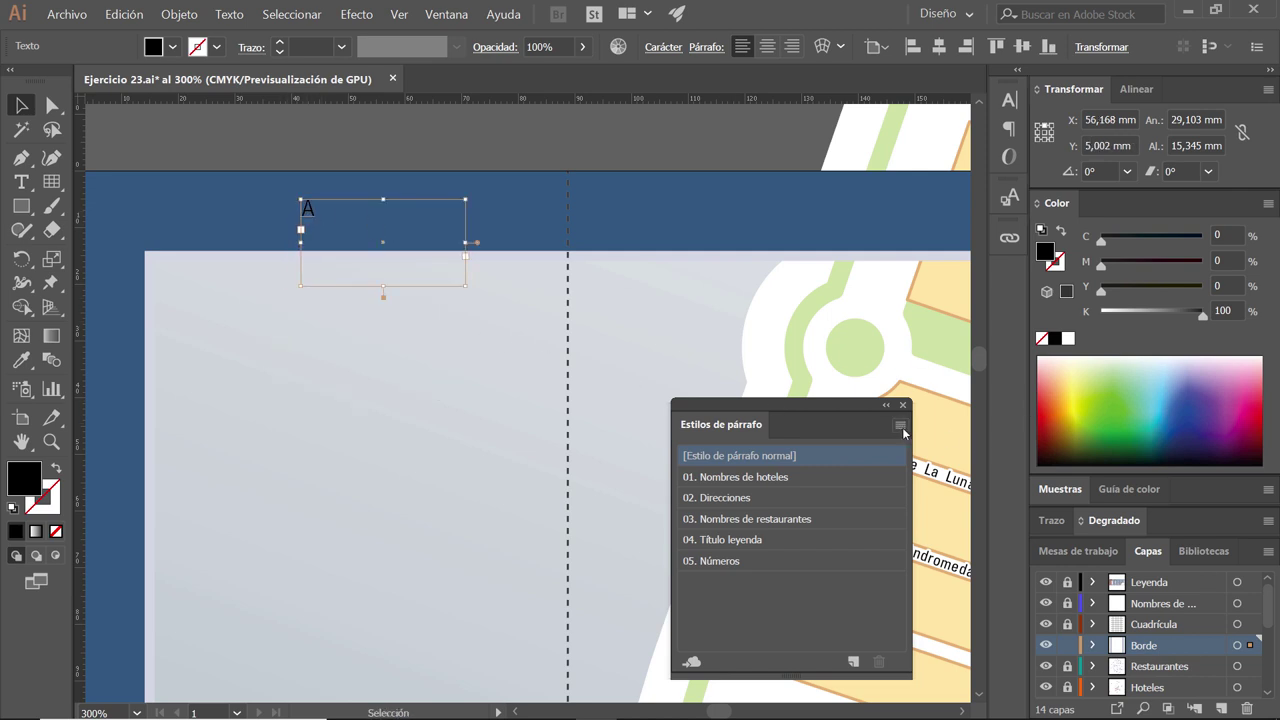
left_click(900, 427)
left_click(960, 428)
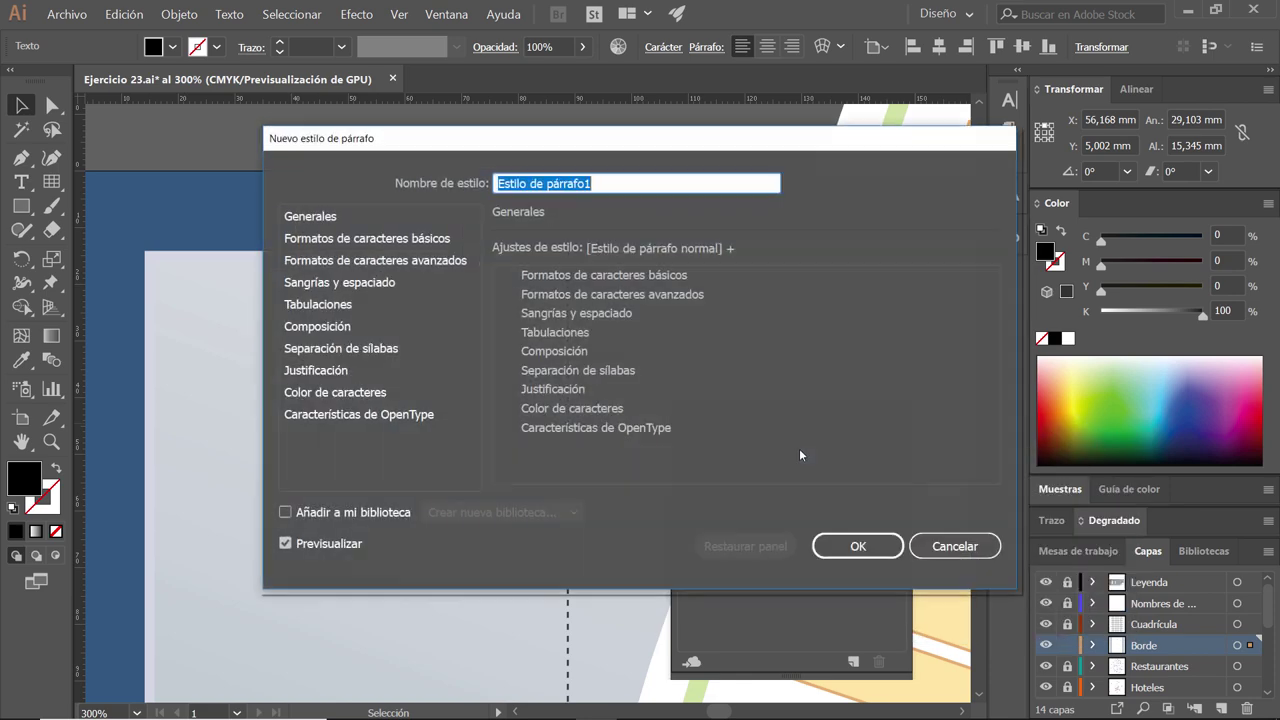
- Name the new paragraph style 06. Borde with font family Univers LT Std
left_click_drag(570, 138, 816, 145)
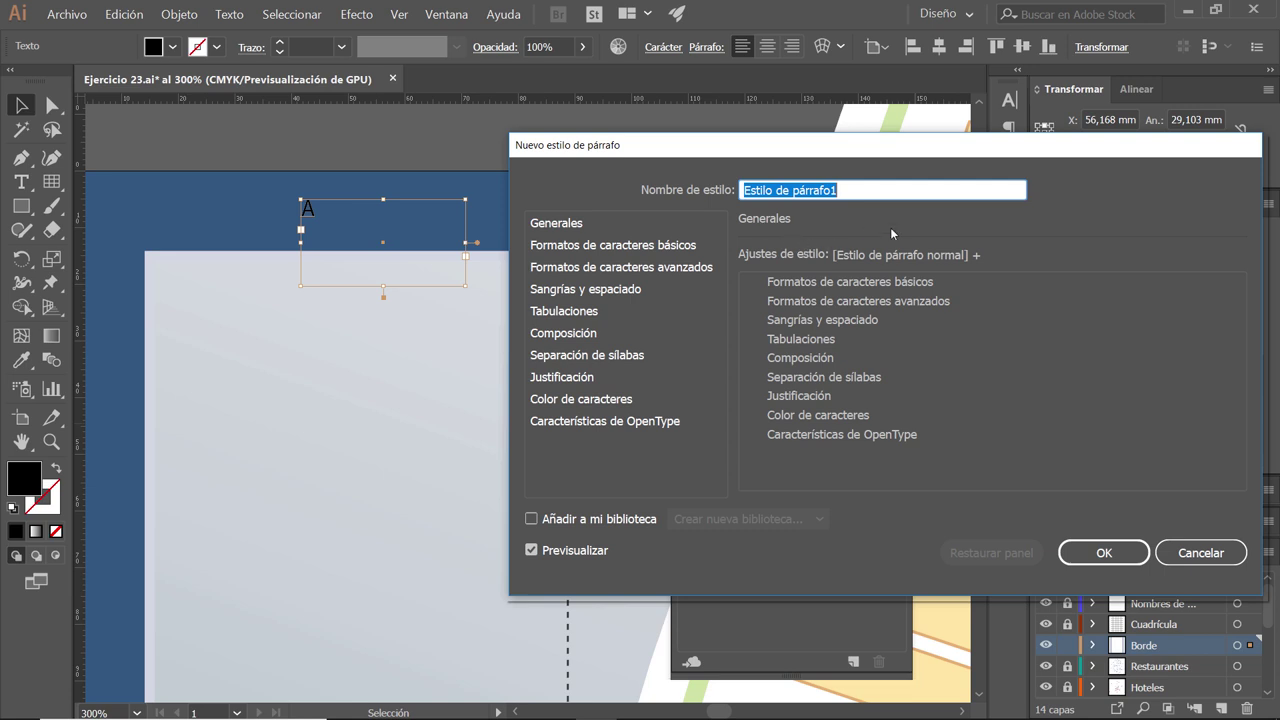
type("06.")
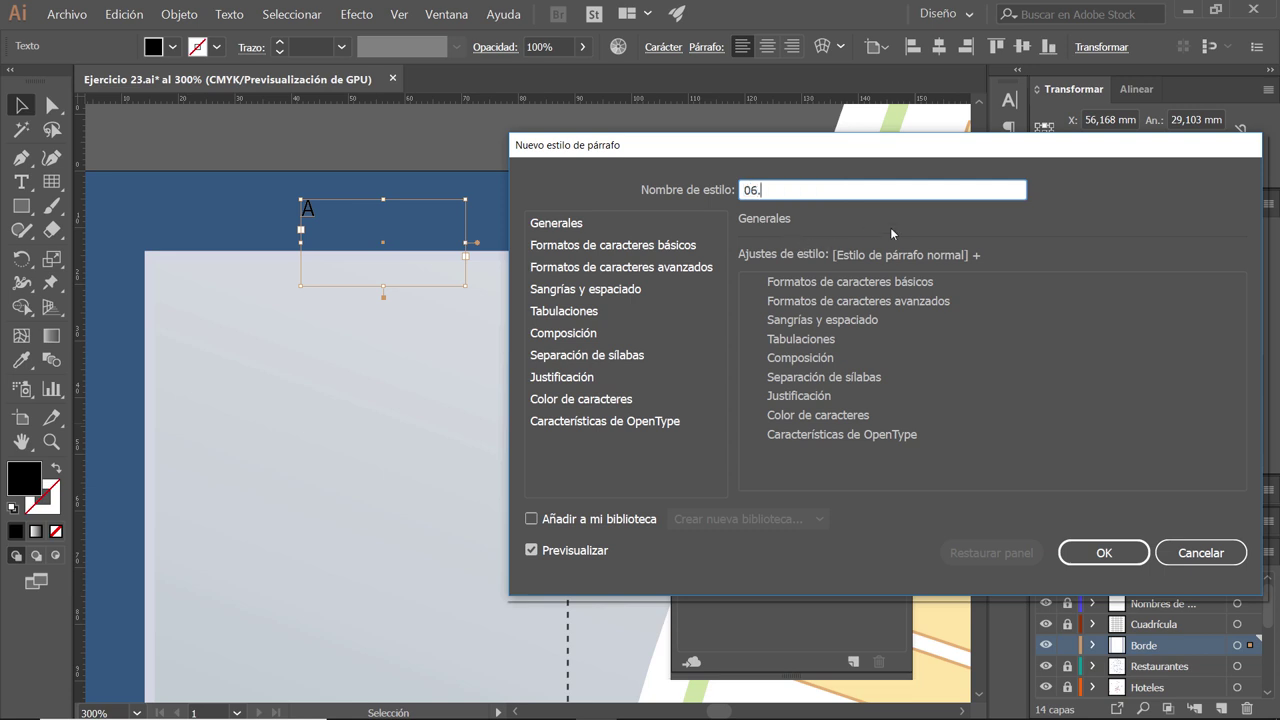
type(" Borde")
left_click(563, 224)
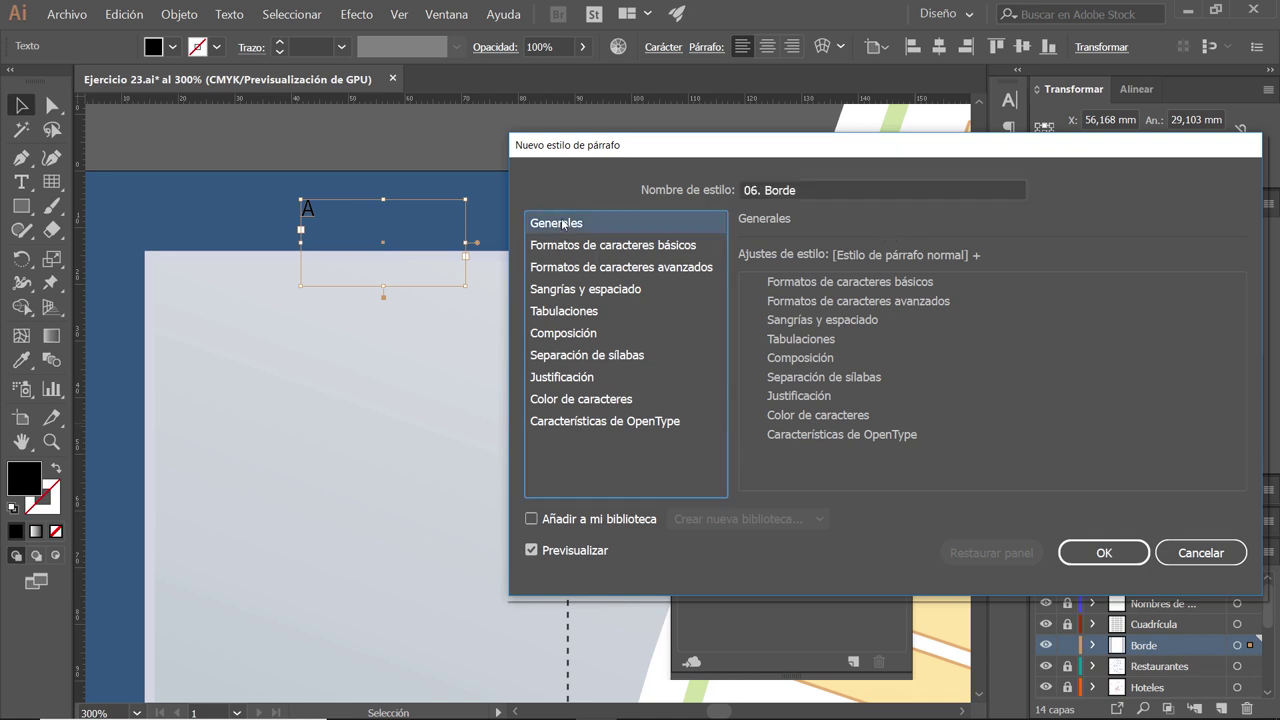
left_click(610, 247)
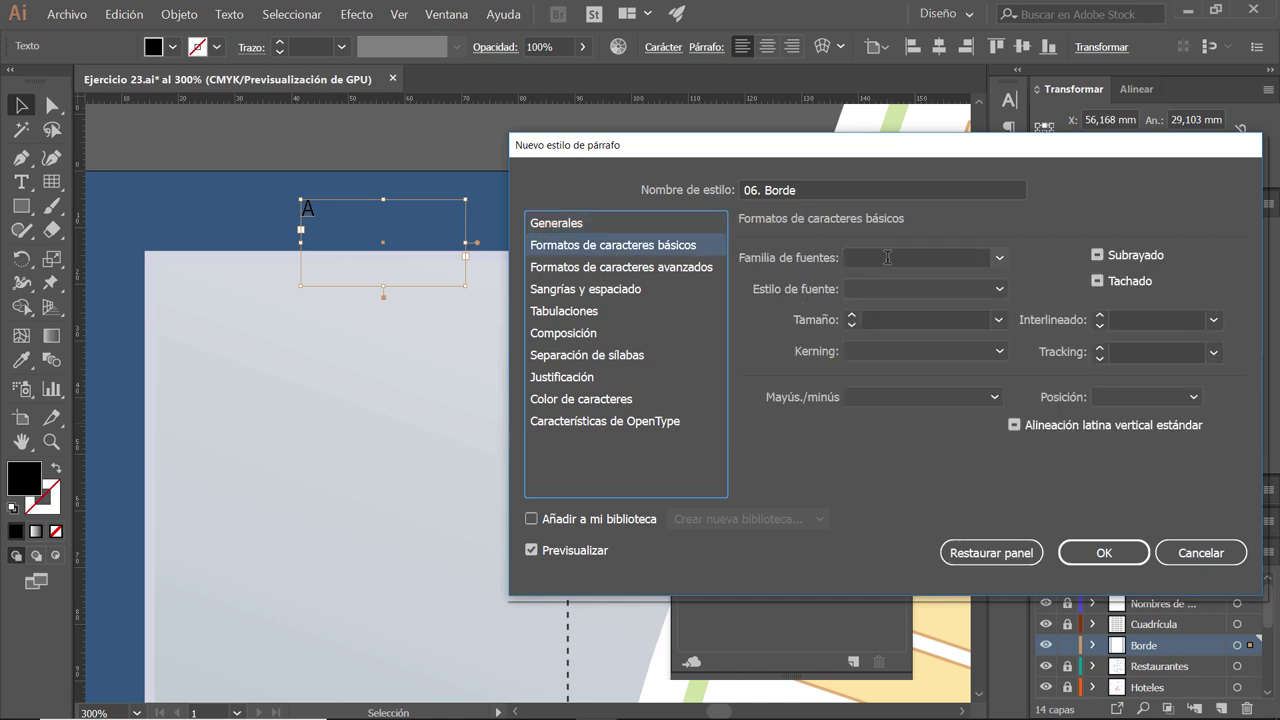
left_click(895, 258)
type("Univers LT Std")
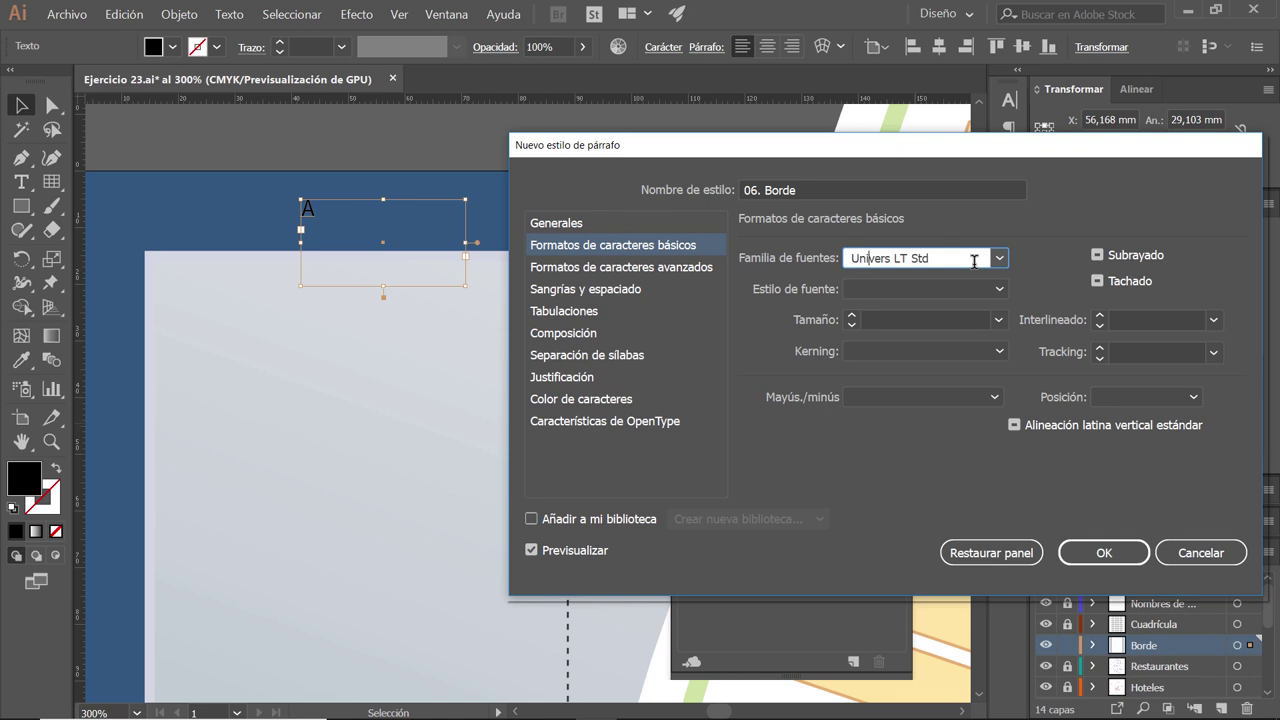
key("Tab")
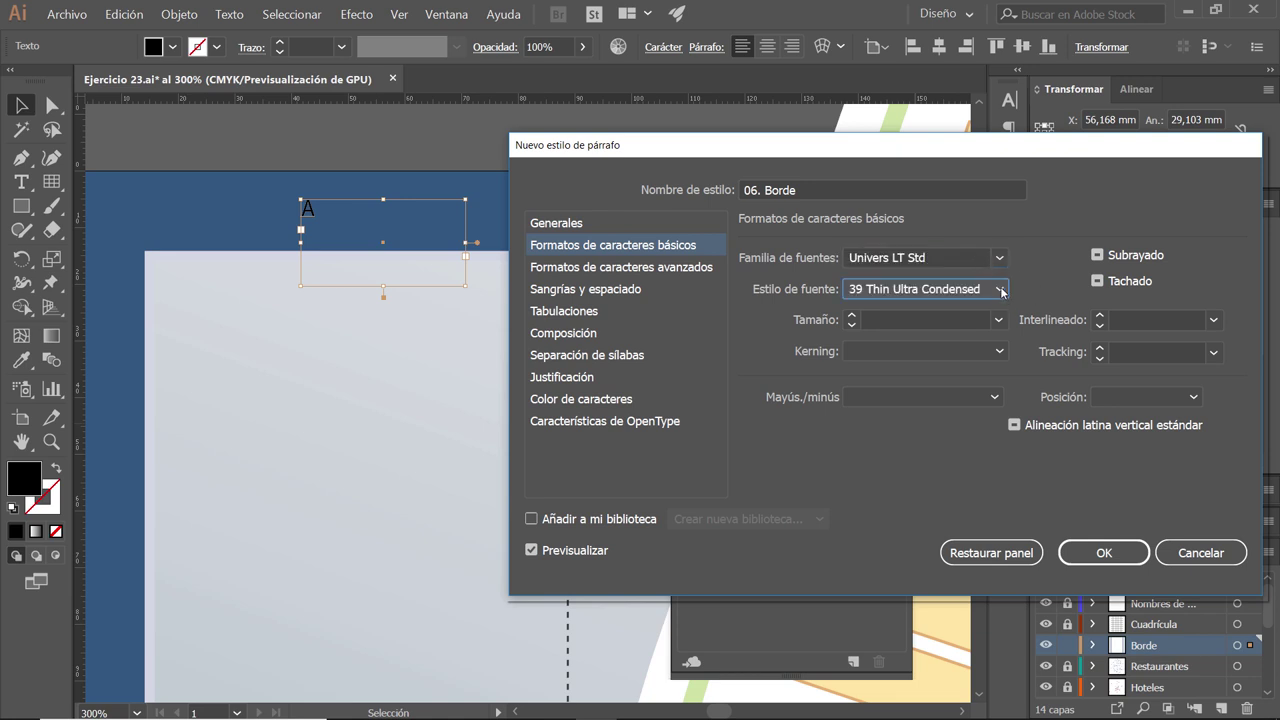
- Give the style weight 73 Black Extended and size 15, save it, and apply it to the A
left_click(1001, 290)
scroll(973, 622, "down", 3)
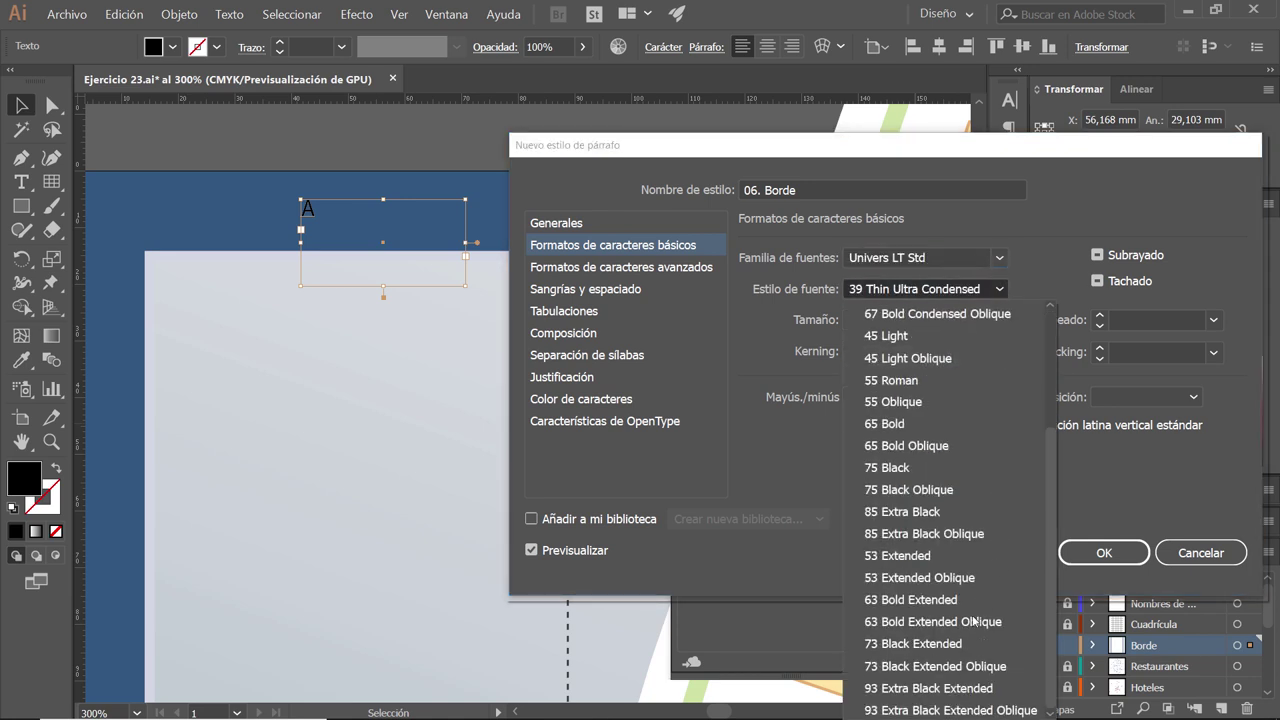
left_click(938, 643)
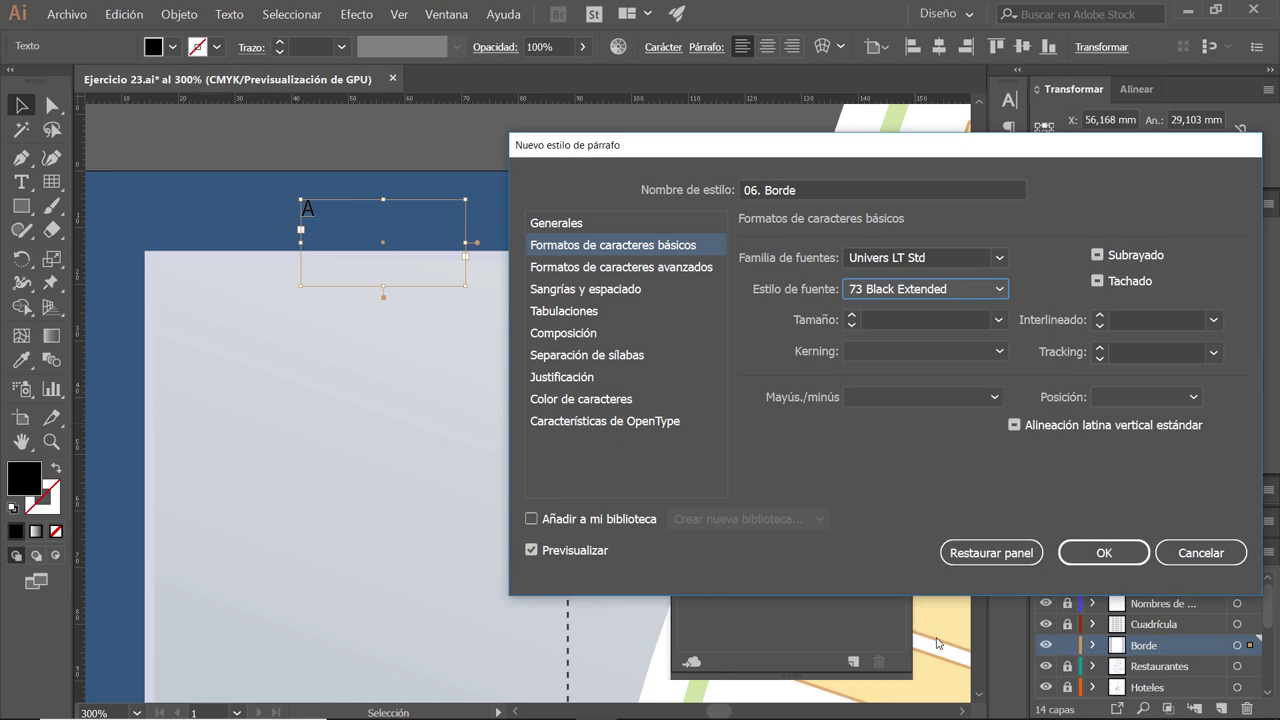
left_click(905, 319)
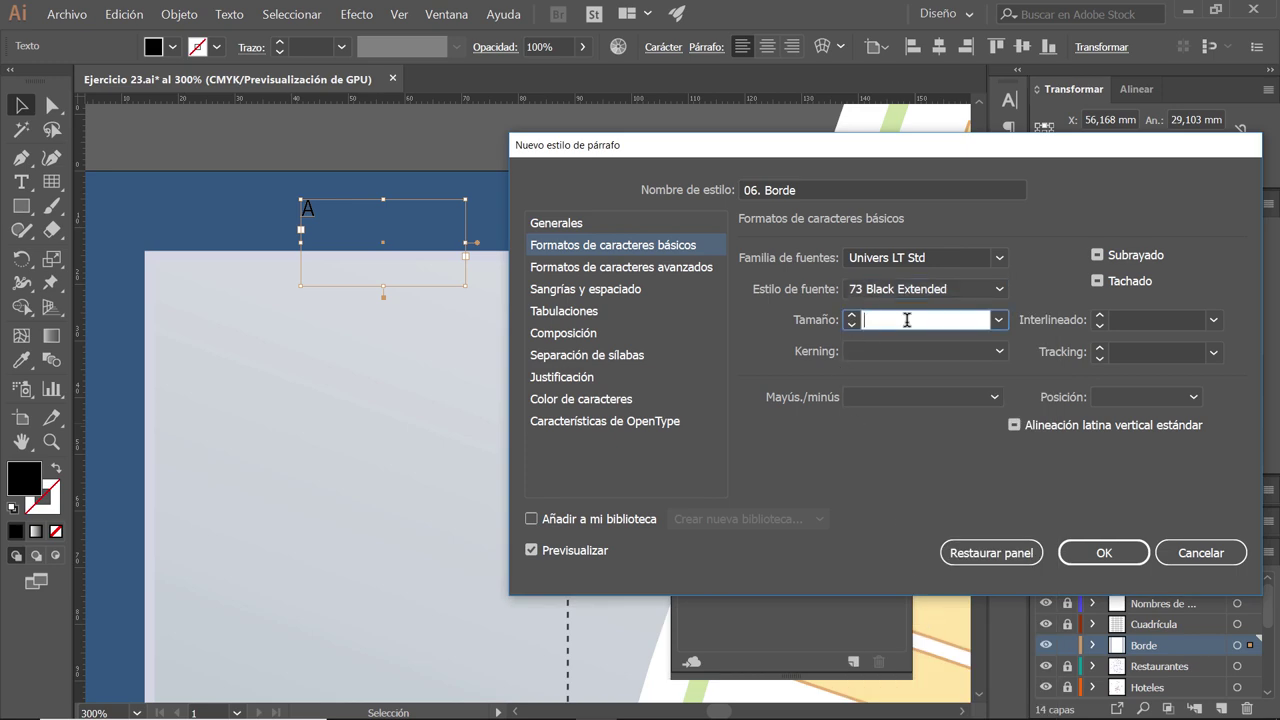
type("15")
left_click(1104, 553)
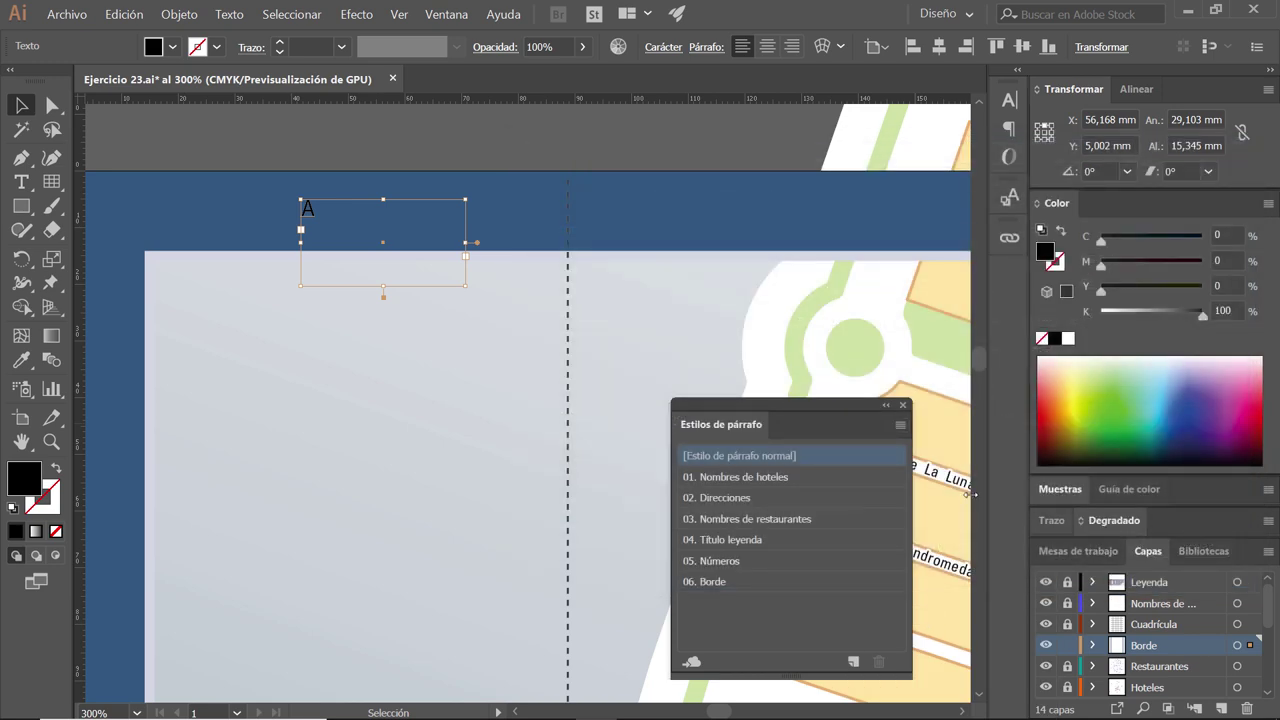
left_click(780, 582)
left_click_drag(353, 229, 352, 222)
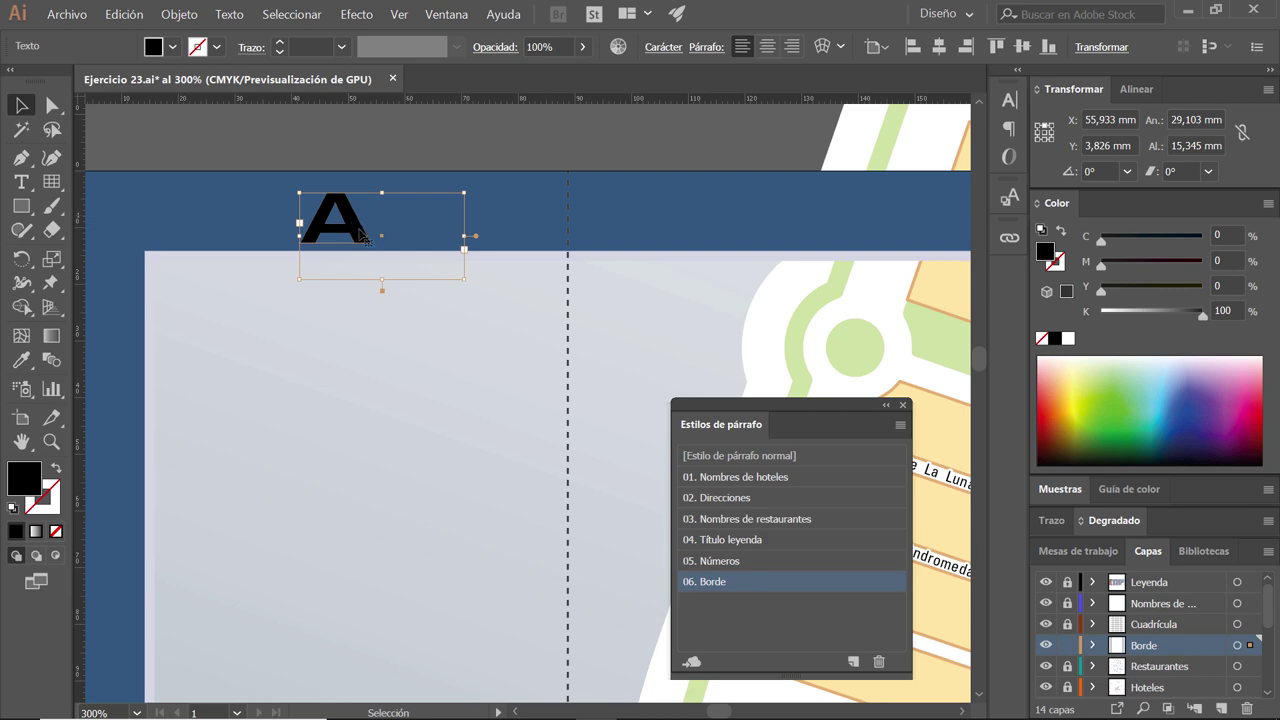
- Set the 06. Borde style's character colour to the Borde swatch at 20%
double_click(836, 584)
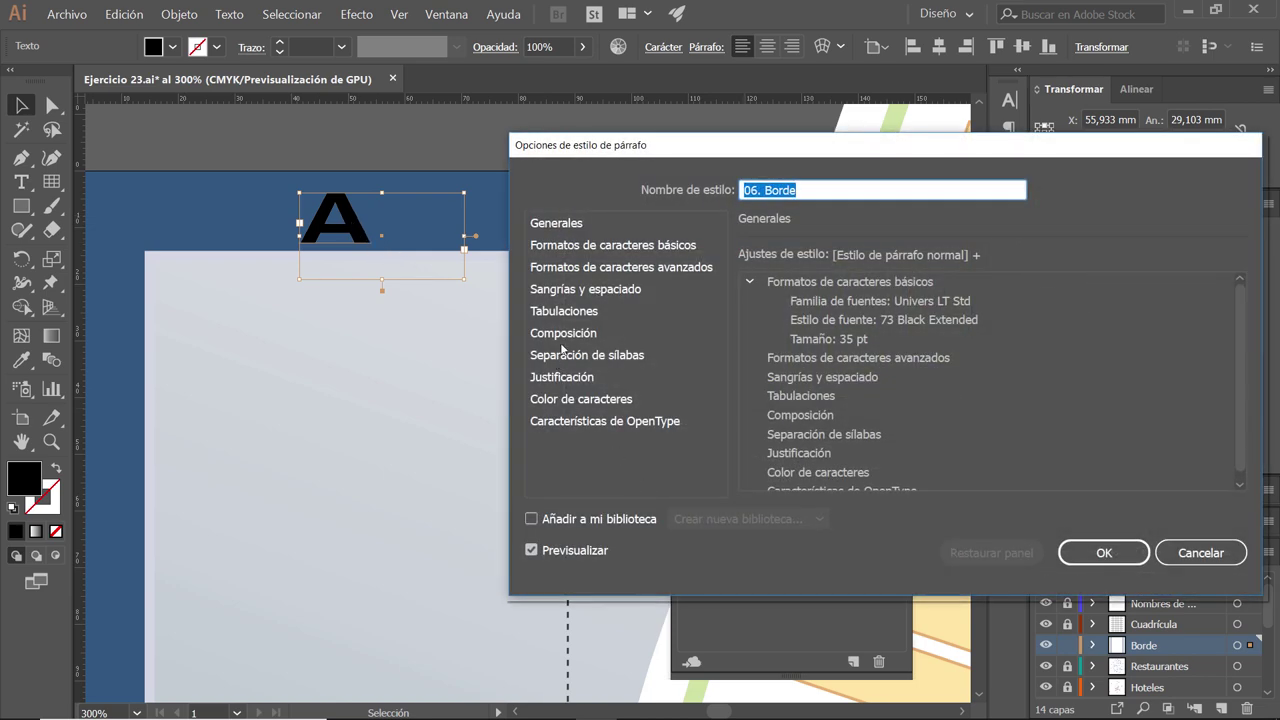
left_click(567, 400)
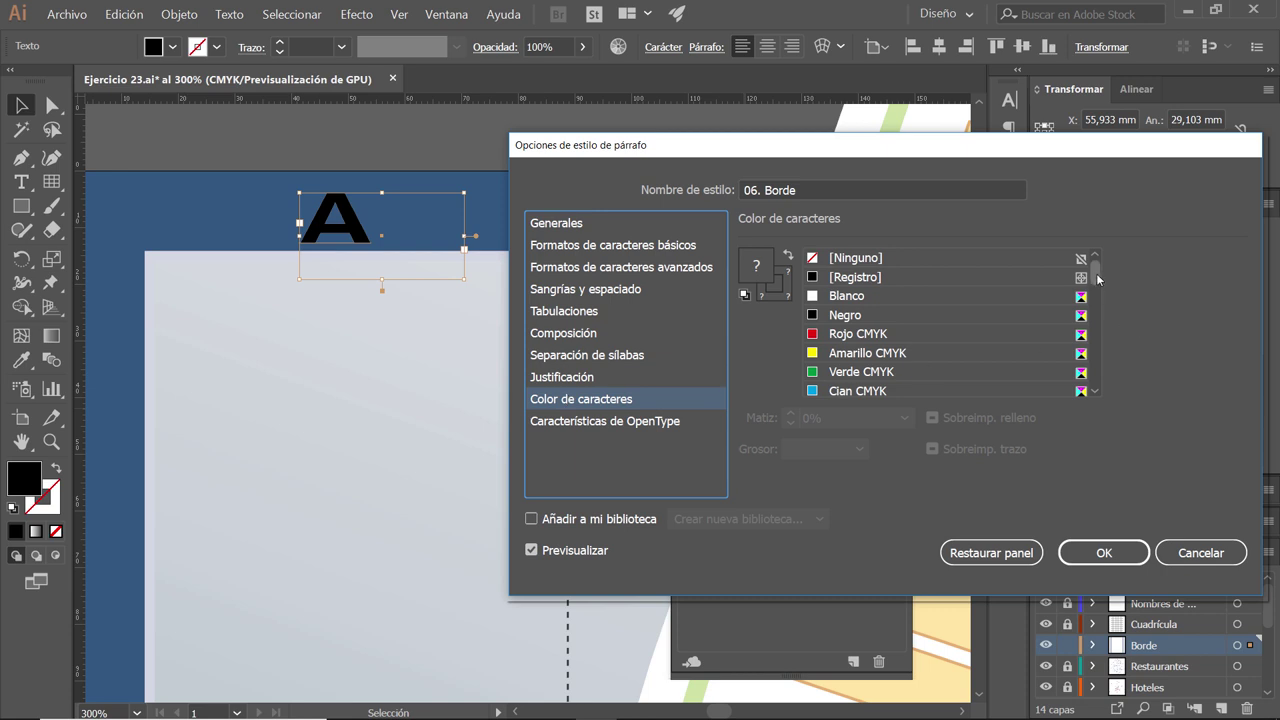
left_click_drag(1096, 268, 1102, 372)
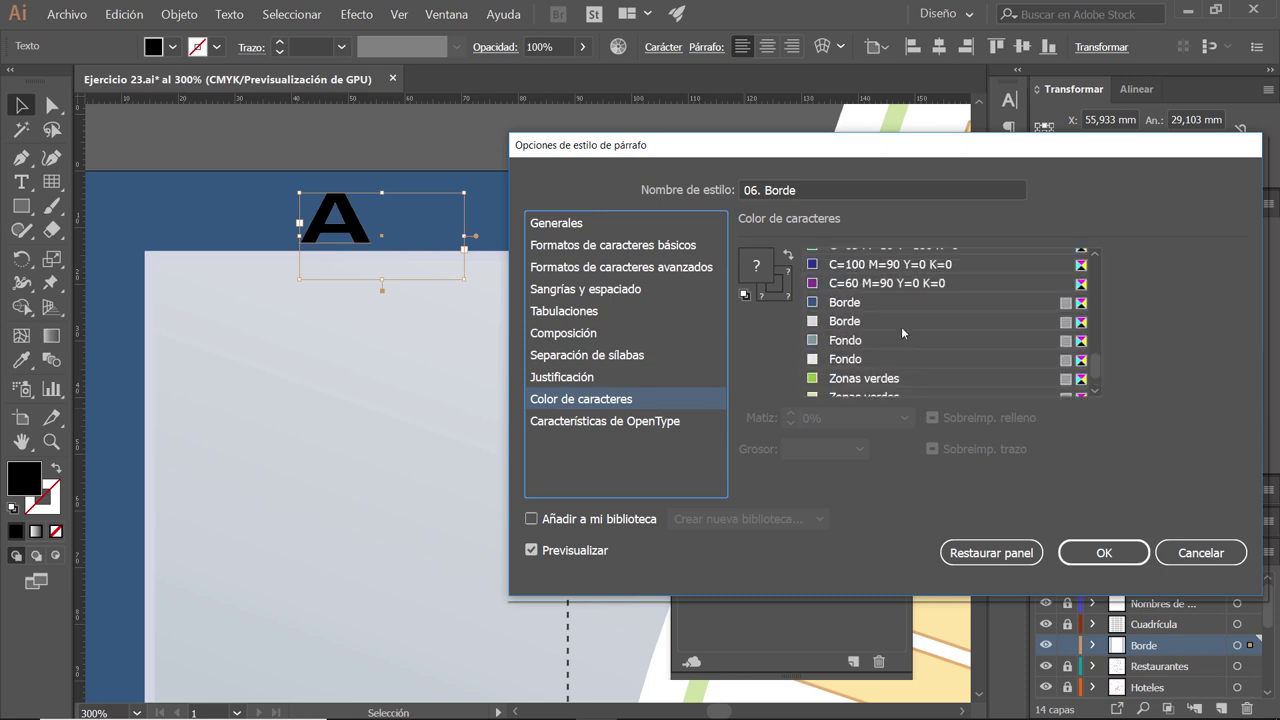
left_click(900, 323)
left_click(1124, 558)
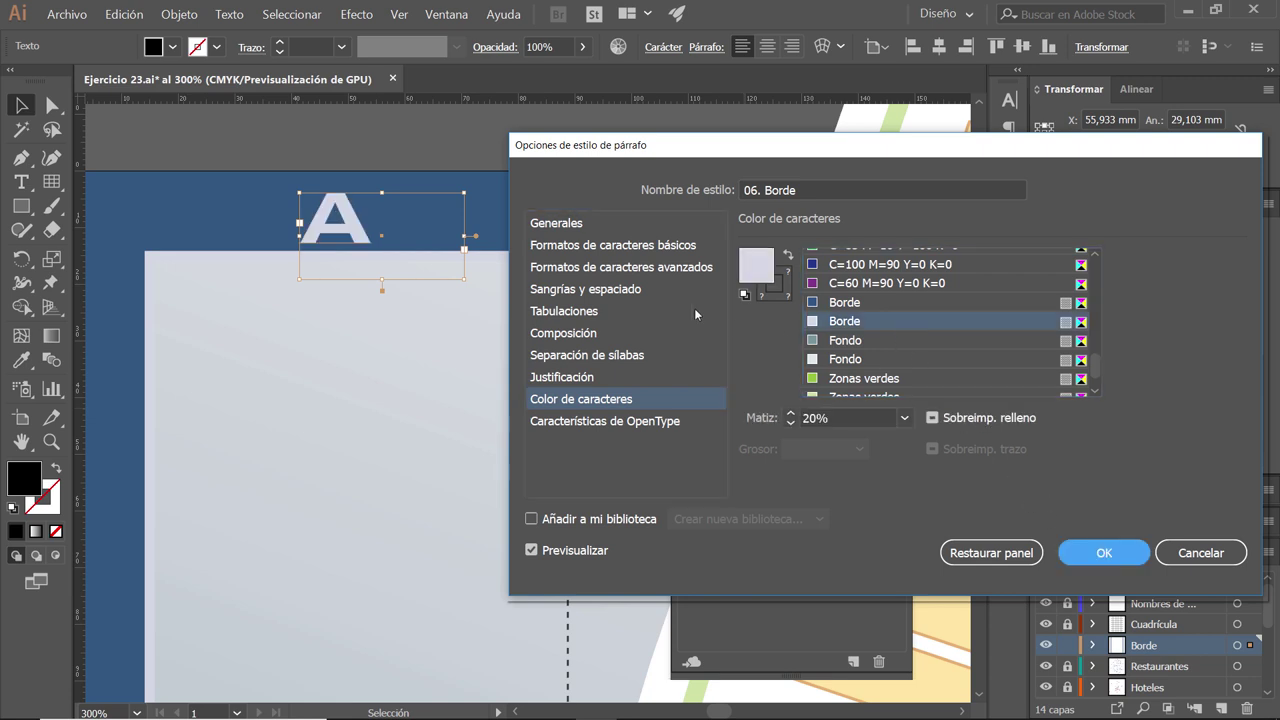
- Centre the style's alignment, save it, and shorten the A frame to fit the border
left_click(594, 250)
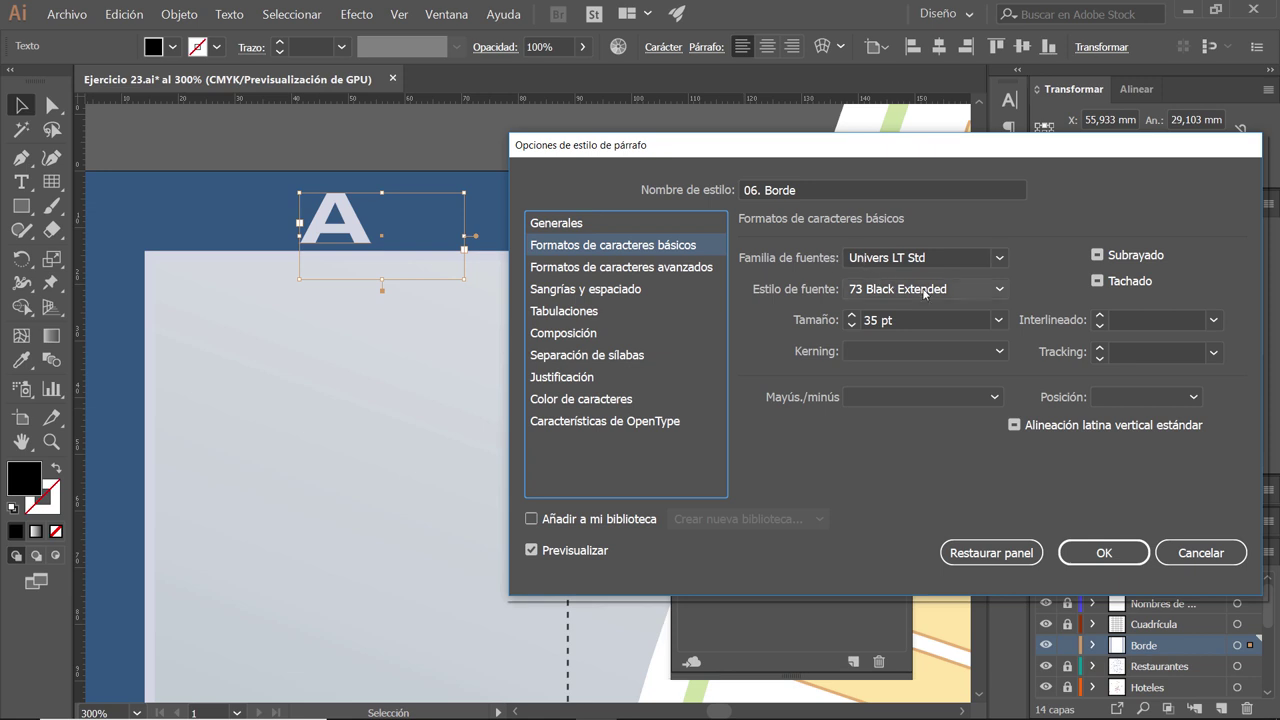
left_click(628, 268)
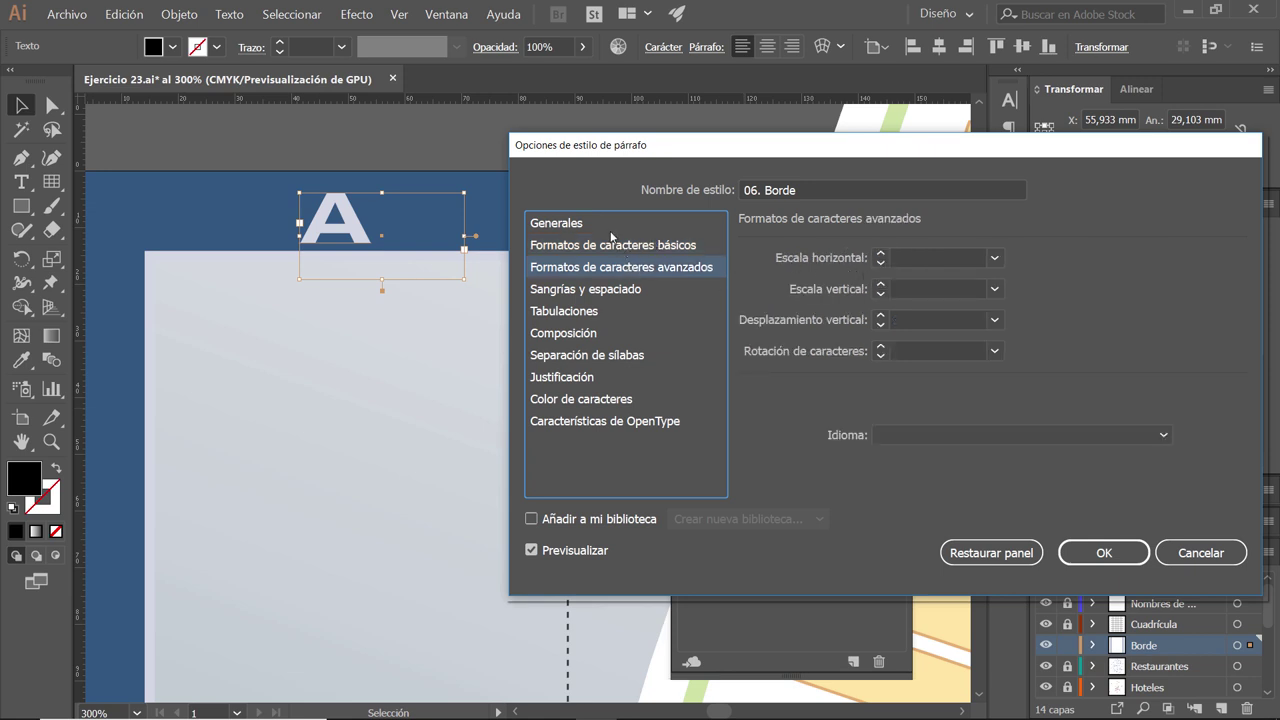
left_click(615, 292)
left_click(961, 262)
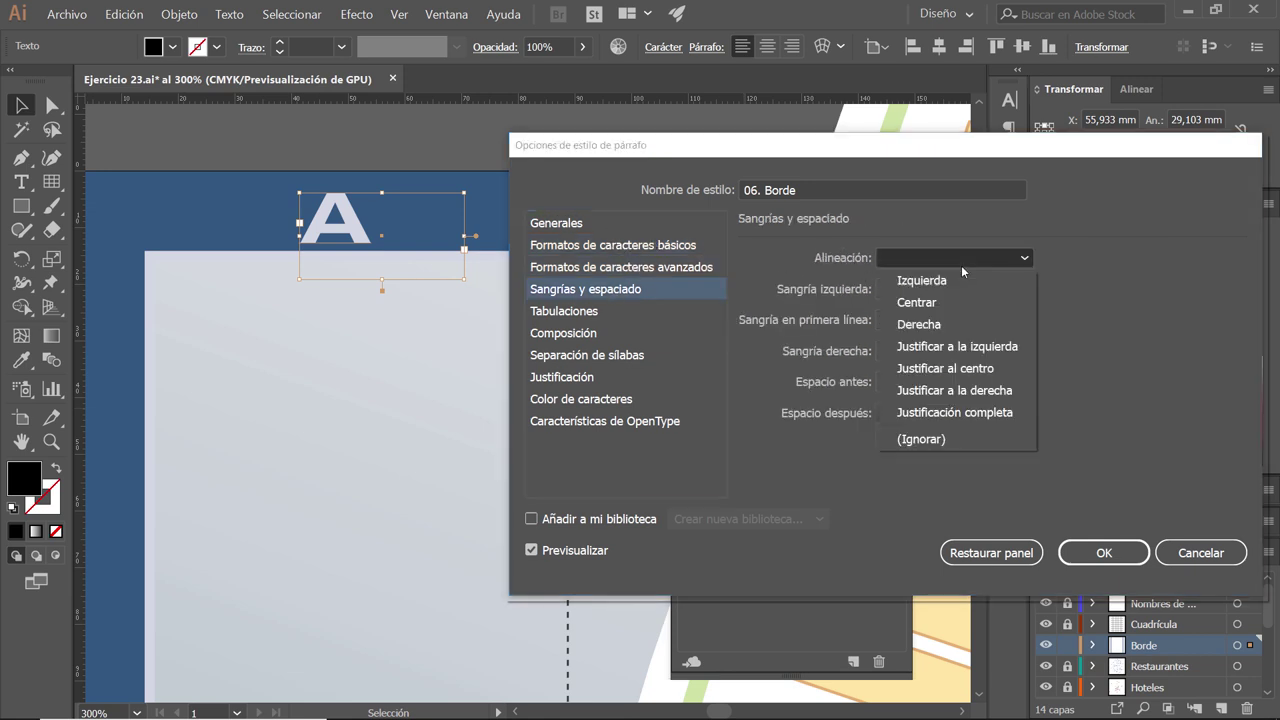
left_click(950, 305)
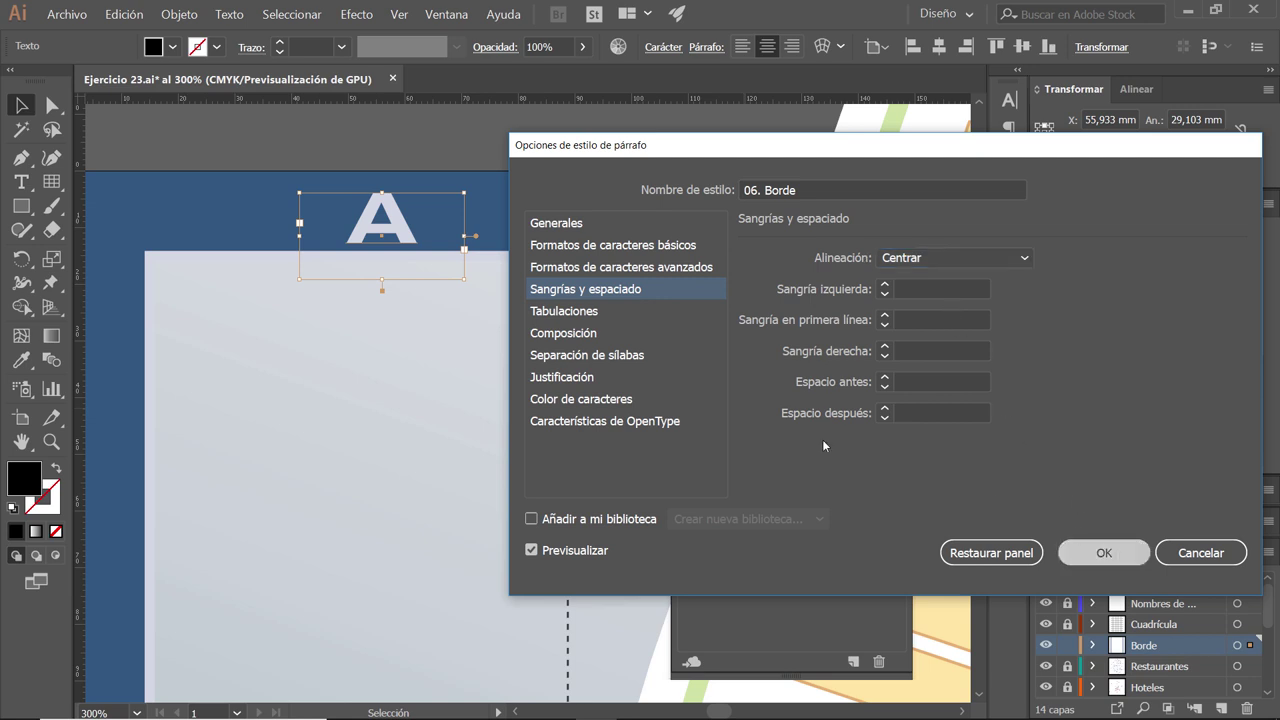
left_click(1104, 553)
mouse_move(380, 279)
left_mouse_down()
mouse_move(377, 226)
mouse_move(335, 213)
left_mouse_up()
- Position the A and Alt-drag a copy onto the next grid column
scroll(340, 212, "down", 2)
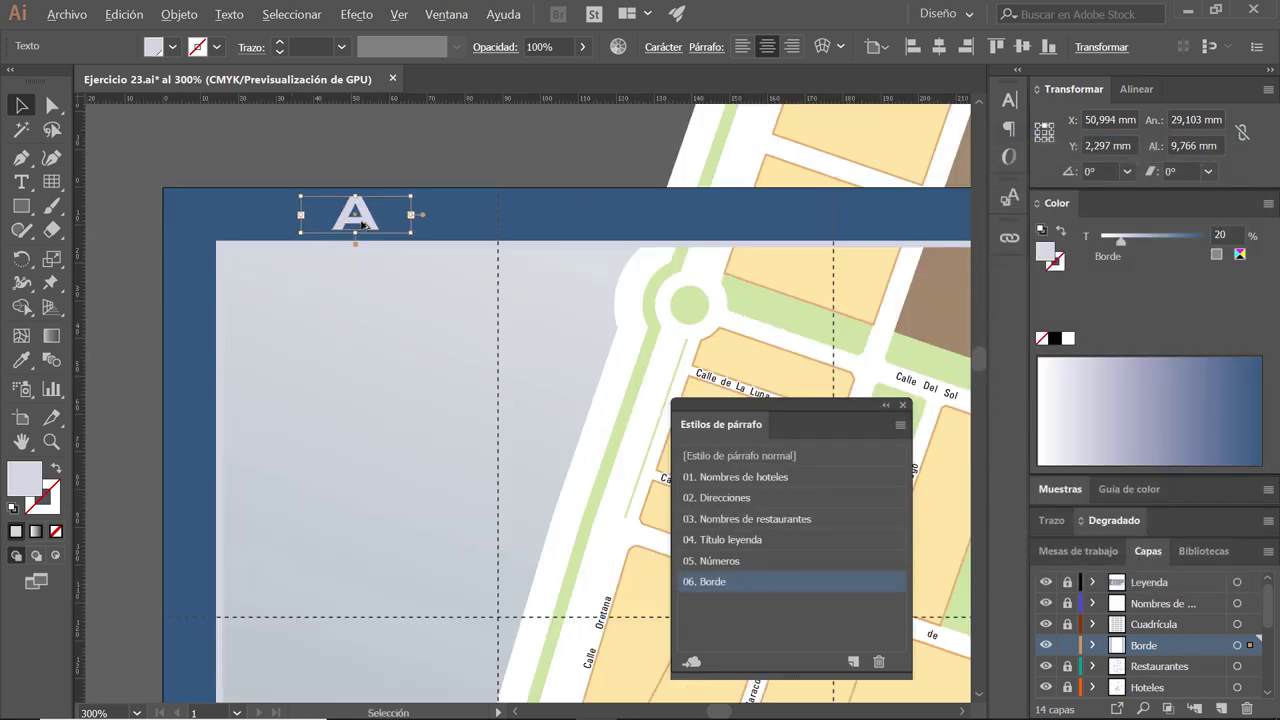
mouse_move(365, 264)
left_mouse_down()
mouse_move(415, 279)
mouse_move(357, 346)
left_mouse_up()
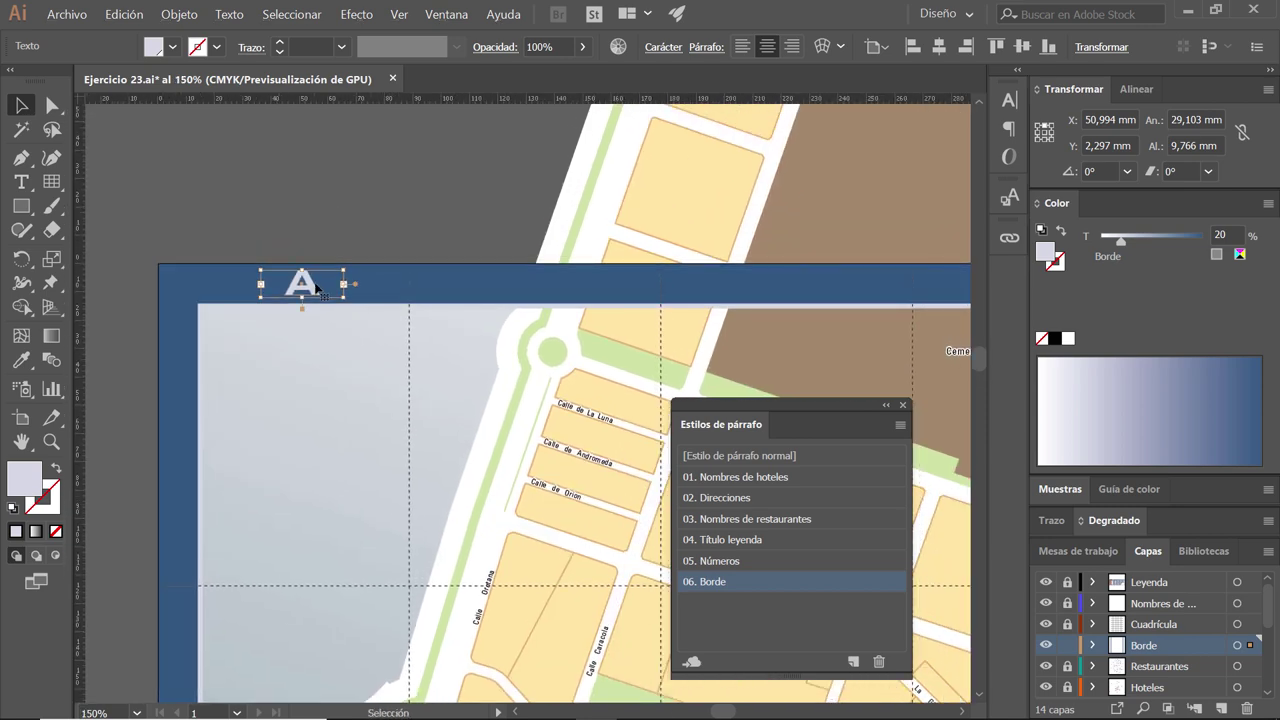
left_click_drag(306, 289, 310, 291)
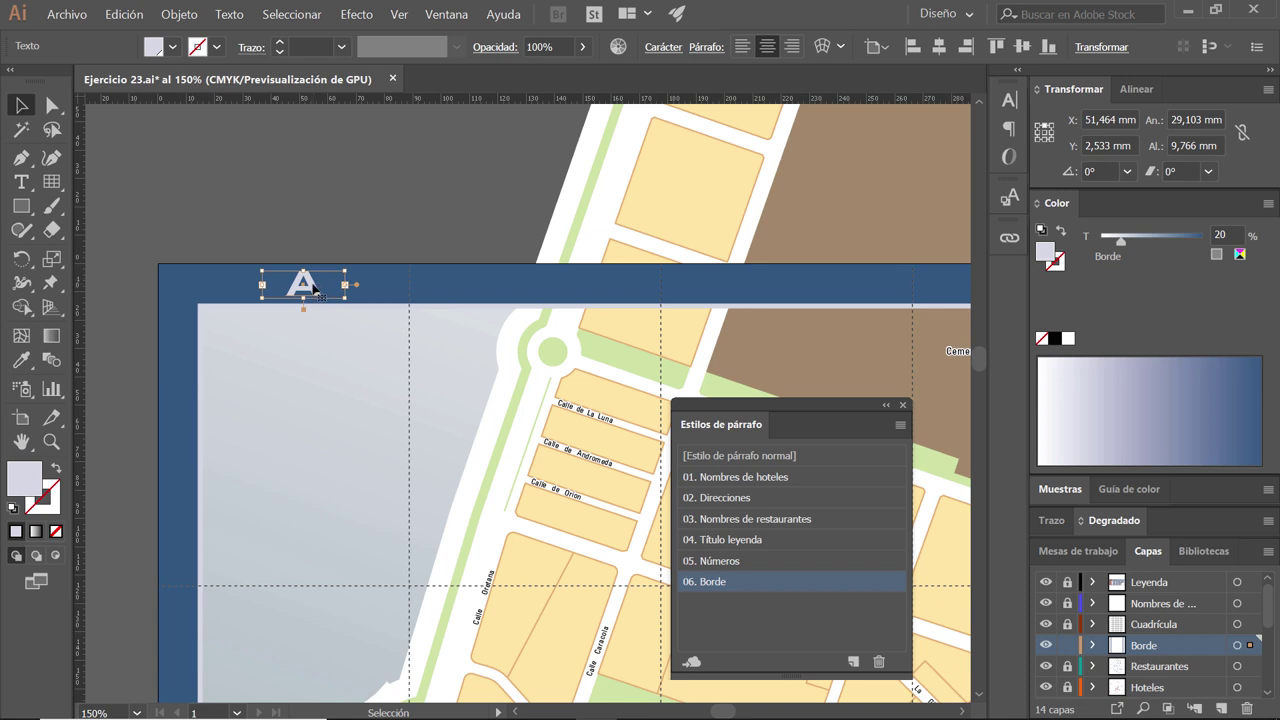
left_click_drag(310, 290, 548, 287)
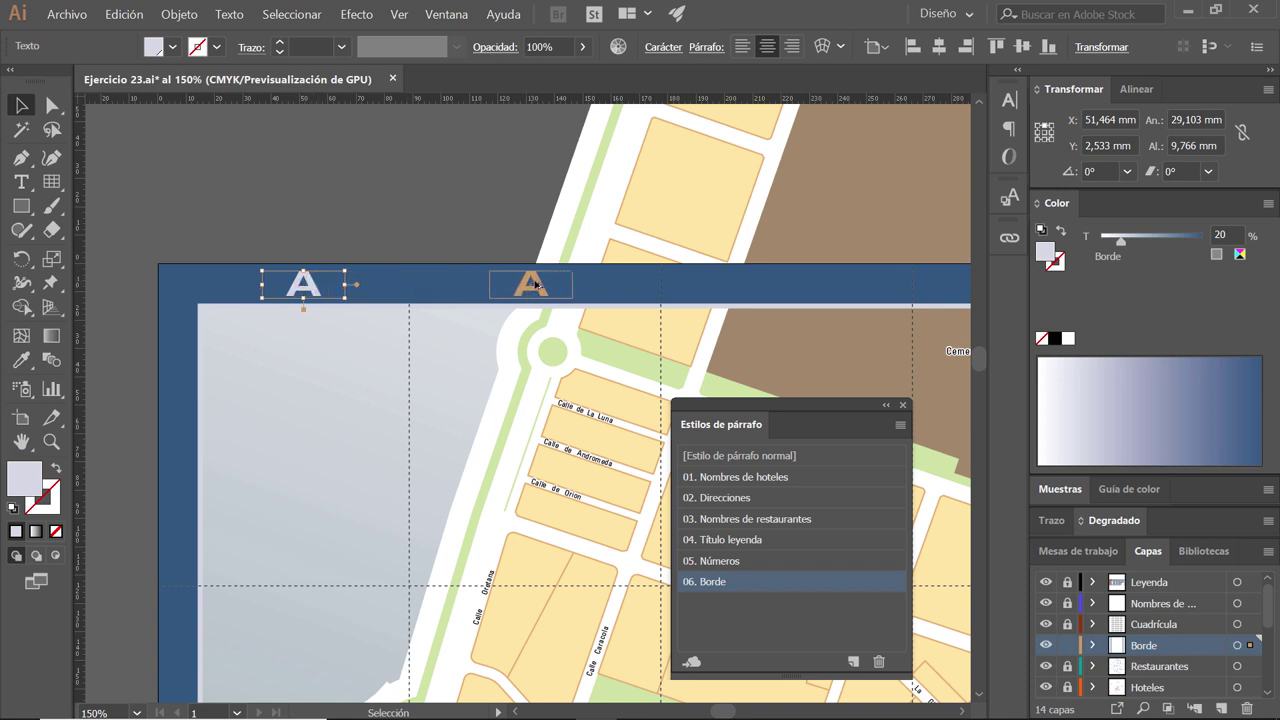
- Repeat the copy six times with Ctrl+D so an A sits above every remaining column
scroll(500, 380, "right", 3)
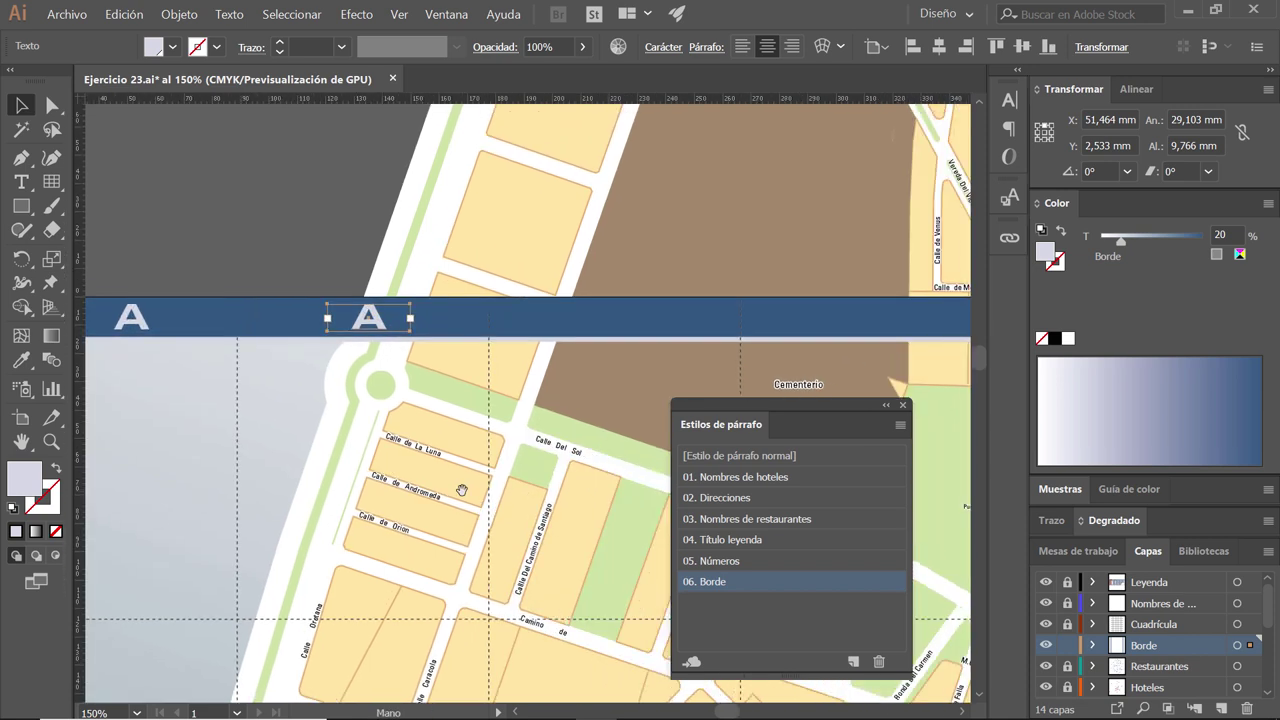
scroll(470, 460, "up", 1)
key("ctrl+d")
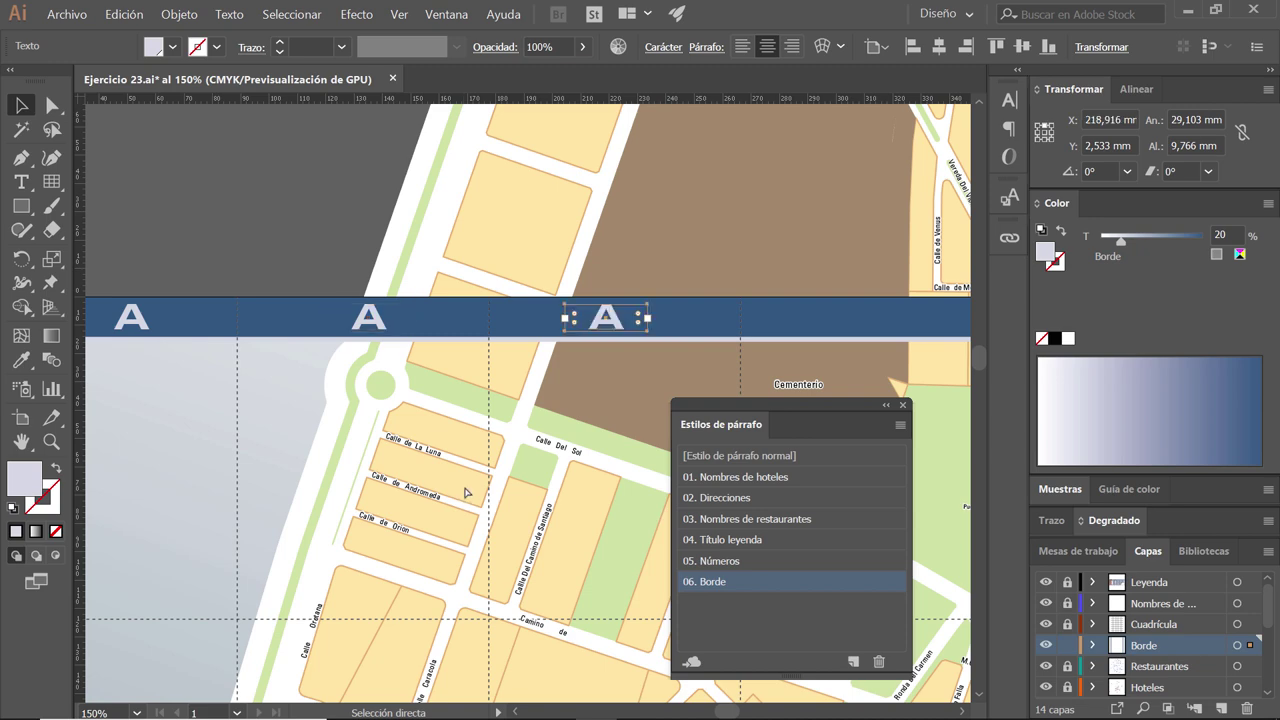
key("ctrl+d")
scroll(400, 470, "right", 5)
scroll(400, 470, "up", 1)
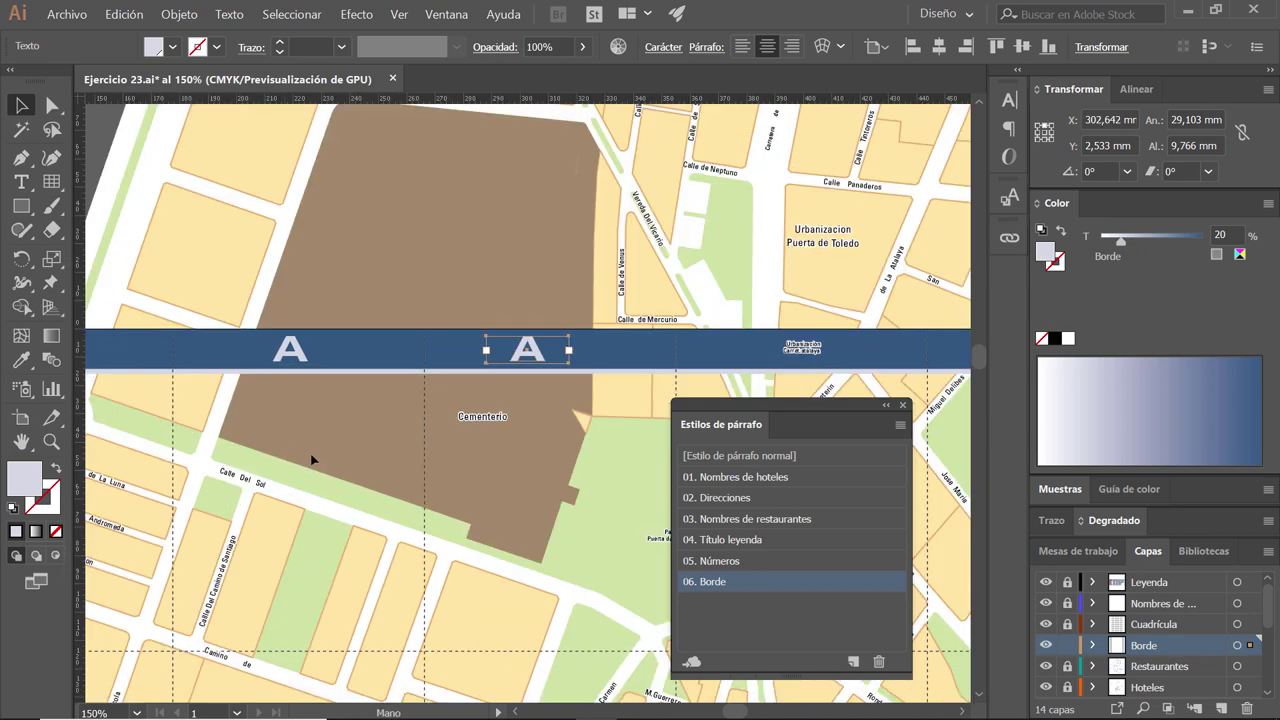
key("ctrl+d")
key("ctrl+d")
scroll(600, 380, "right", 5)
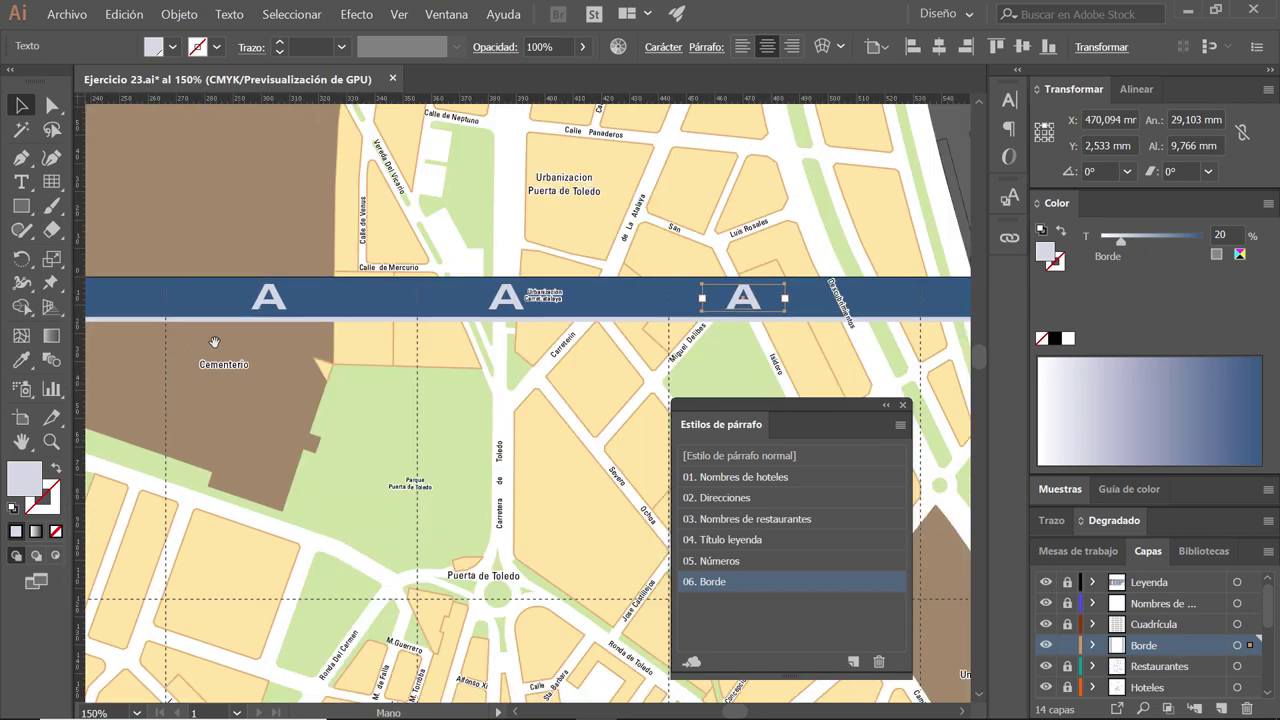
scroll(692, 302, "down", 1)
scroll(692, 302, "right", 5)
scroll(692, 302, "up", 1)
key("ctrl+d")
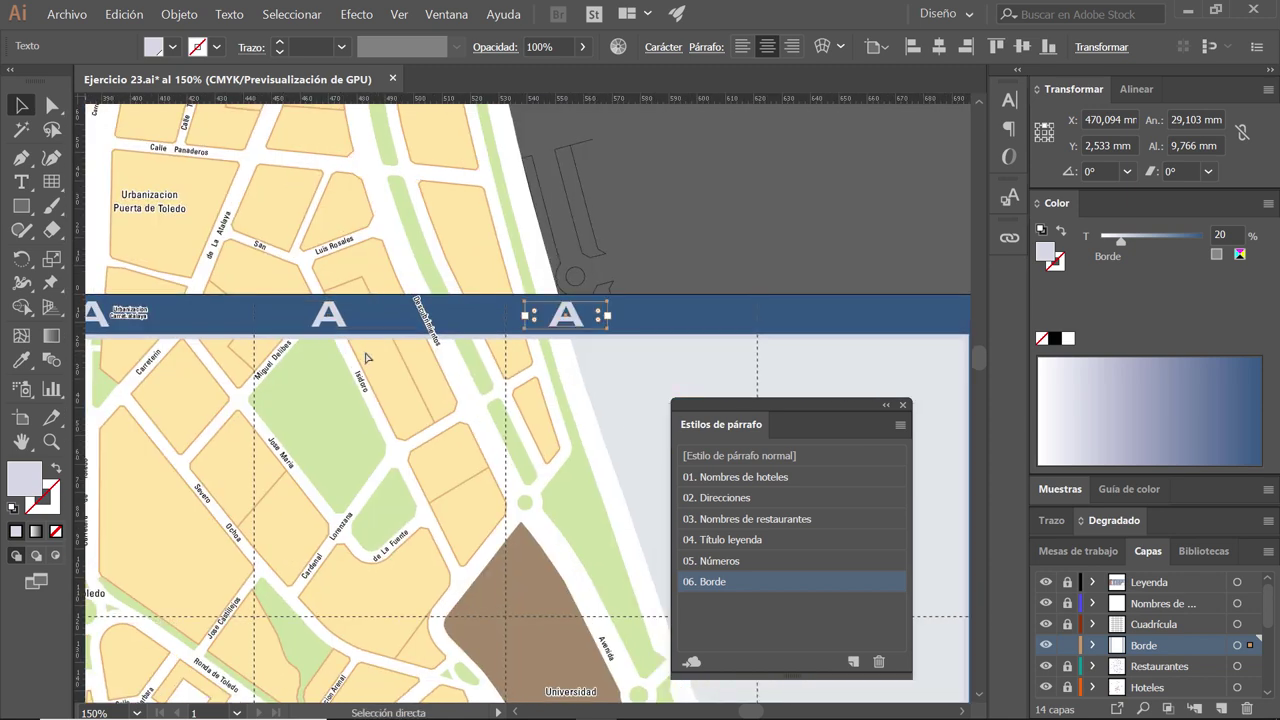
key("ctrl+d")
scroll(496, 304, "right", 2)
scroll(382, 292, "right", 1)
key("ctrl+d")
scroll(420, 296, "down", 1)
scroll(420, 296, "left", 5)
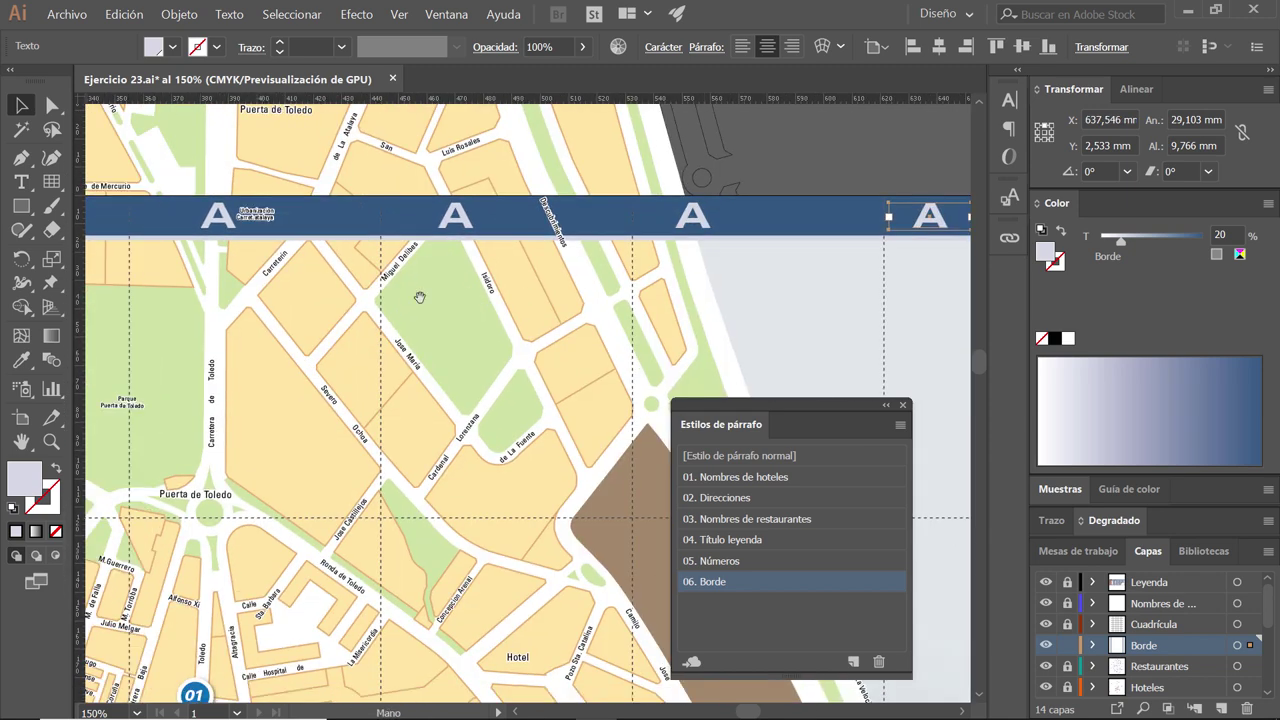
scroll(869, 322, "left", 4)
scroll(608, 322, "left", 3)
scroll(771, 320, "left", 3)
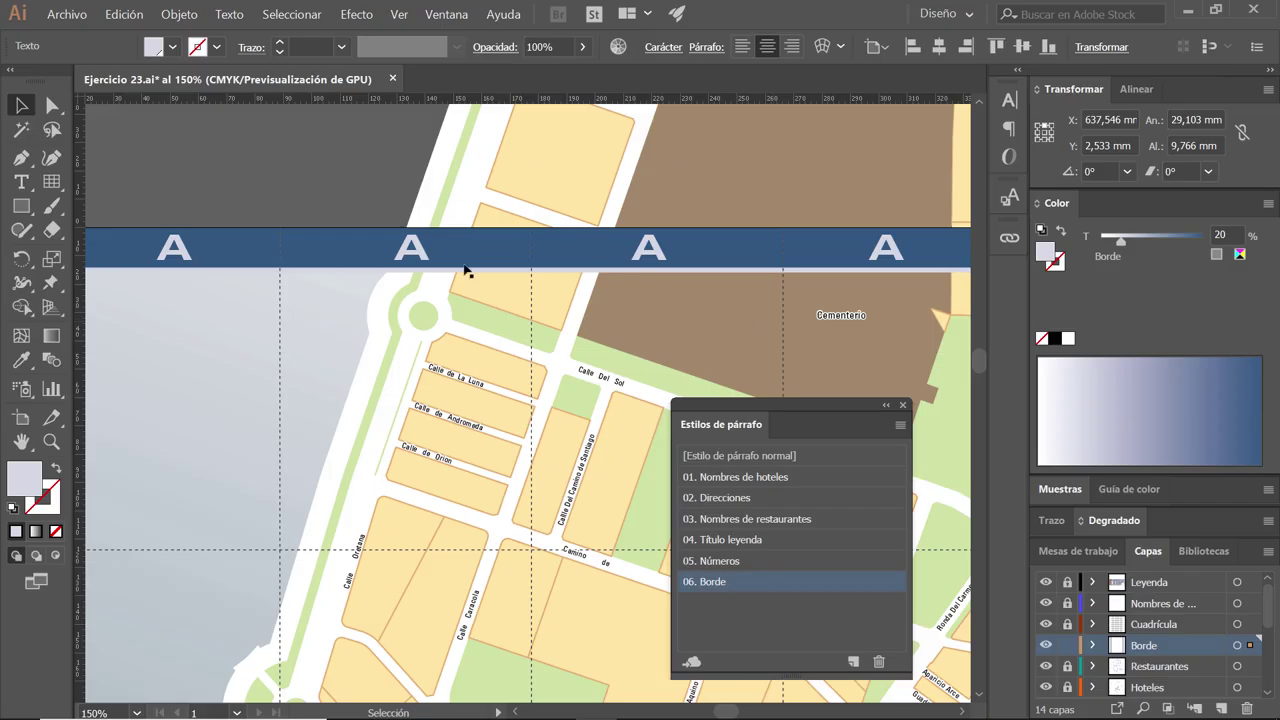
scroll(468, 272, "left", 3)
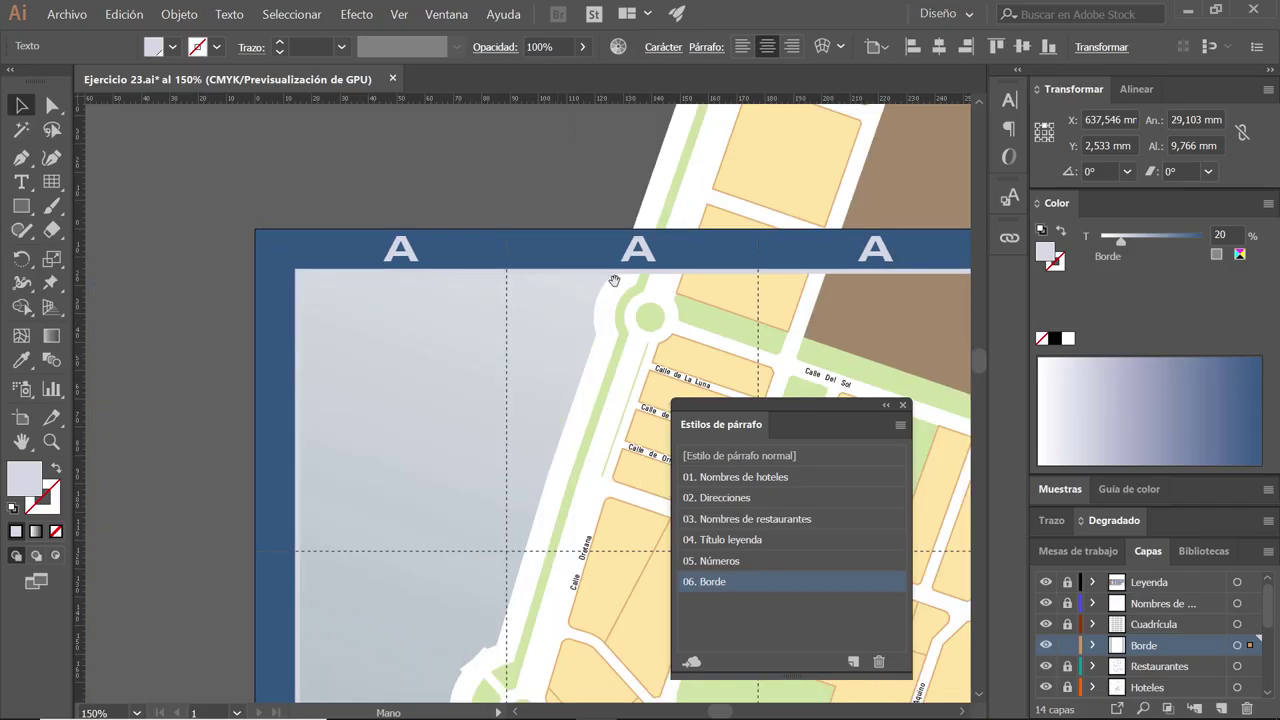
- Retype the middle and right-hand A copies as B and C
double_click(640, 250)
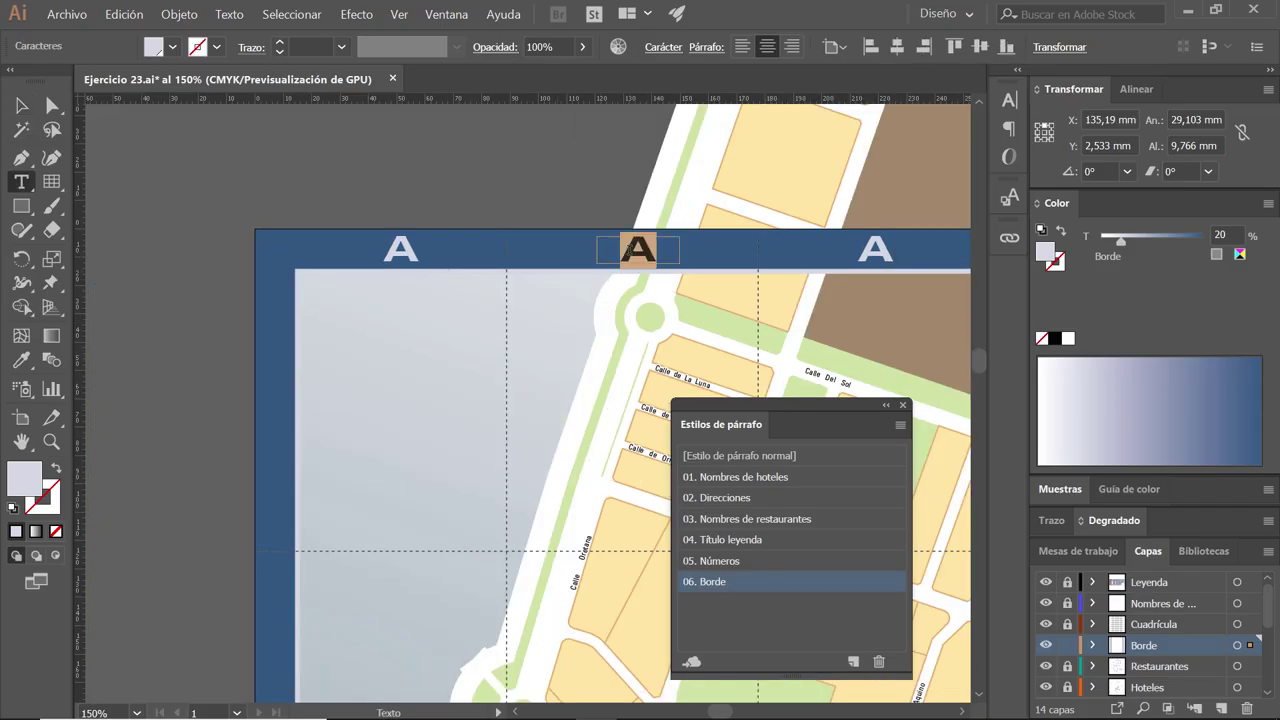
type("B")
double_click(875, 250)
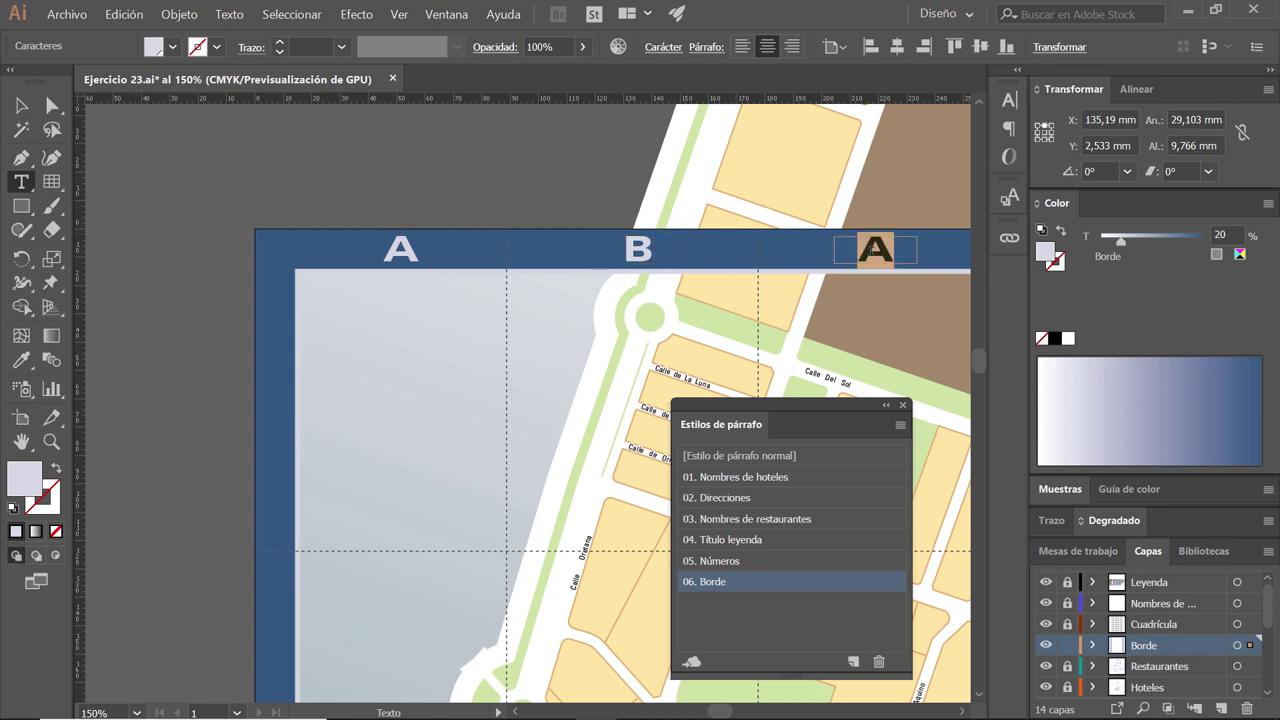
type("C")
left_click(20, 104)
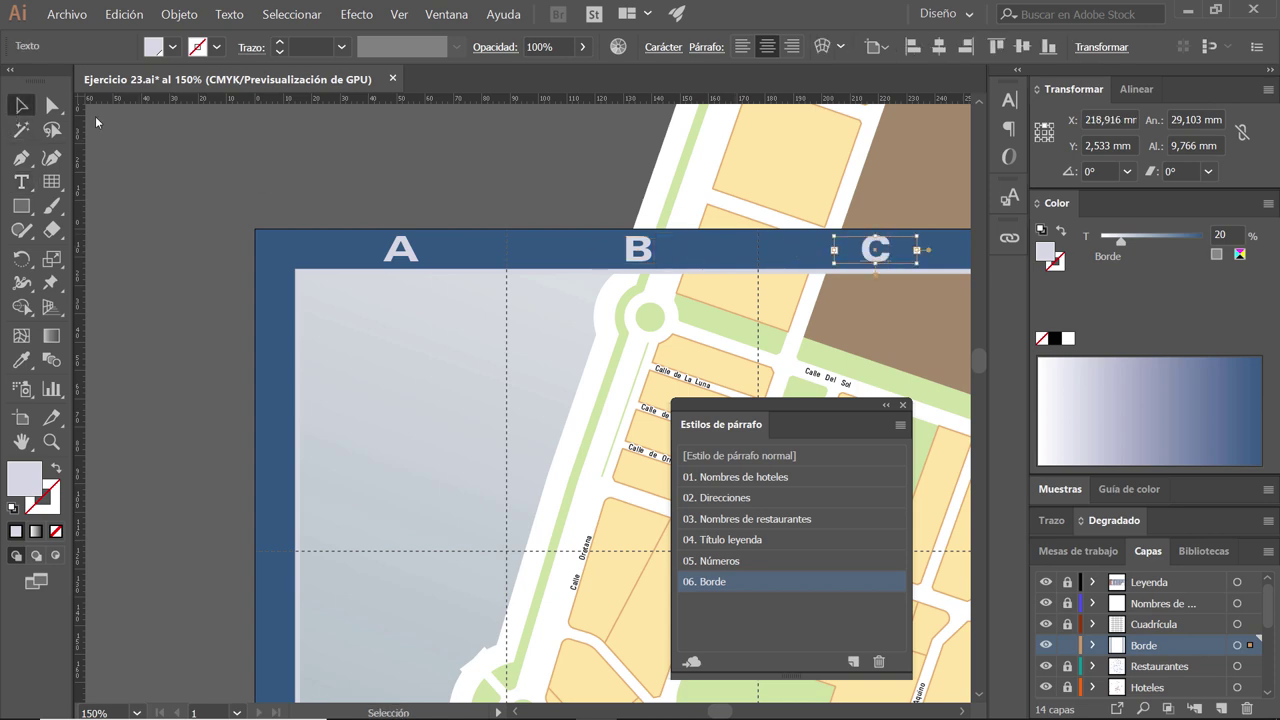
- Scroll right and retype the next three A copies as D, E and F
scroll(414, 300, "right", 5)
scroll(648, 305, "right", 3)
scroll(648, 305, "right", 1)
key("t")
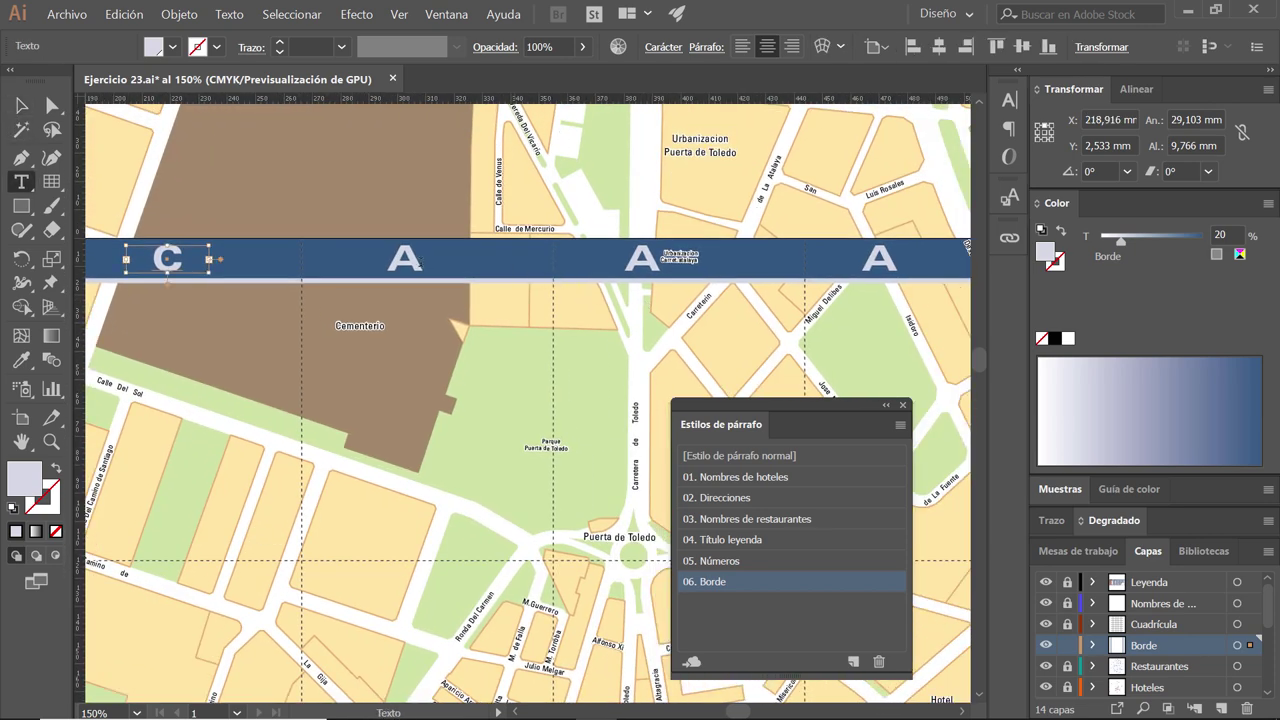
double_click(411, 261)
type("D")
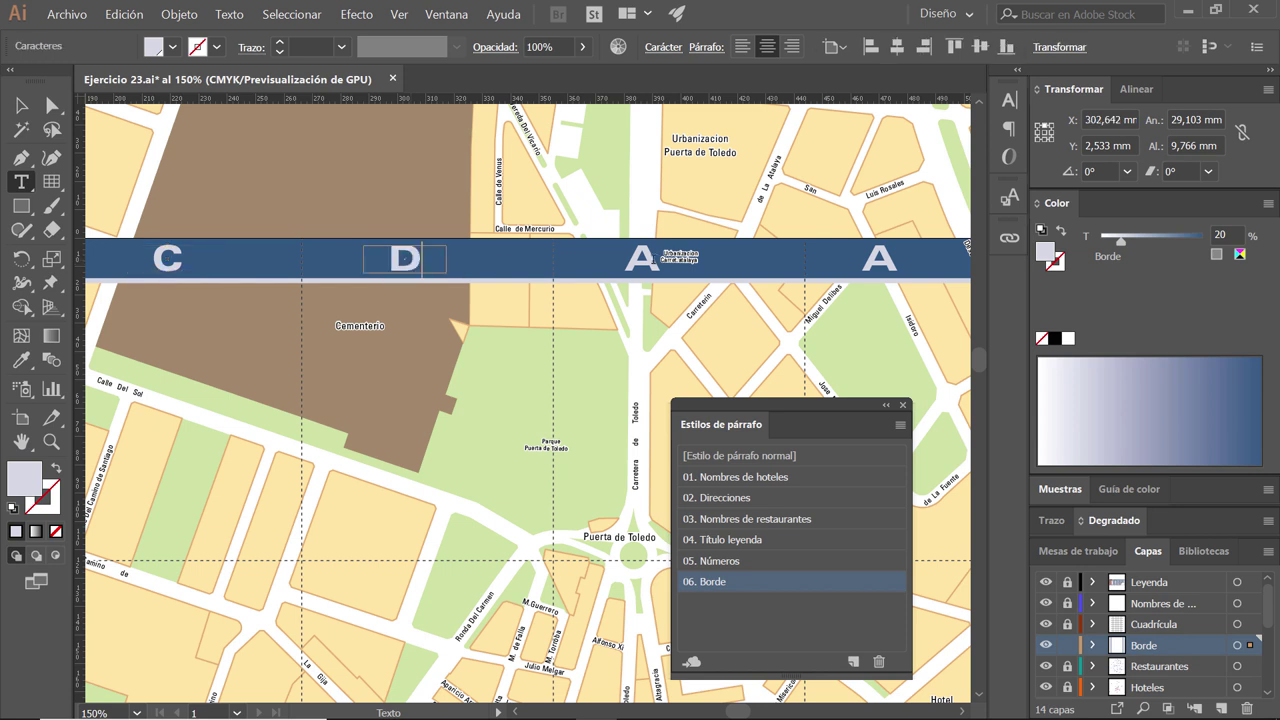
double_click(642, 259)
type("E")
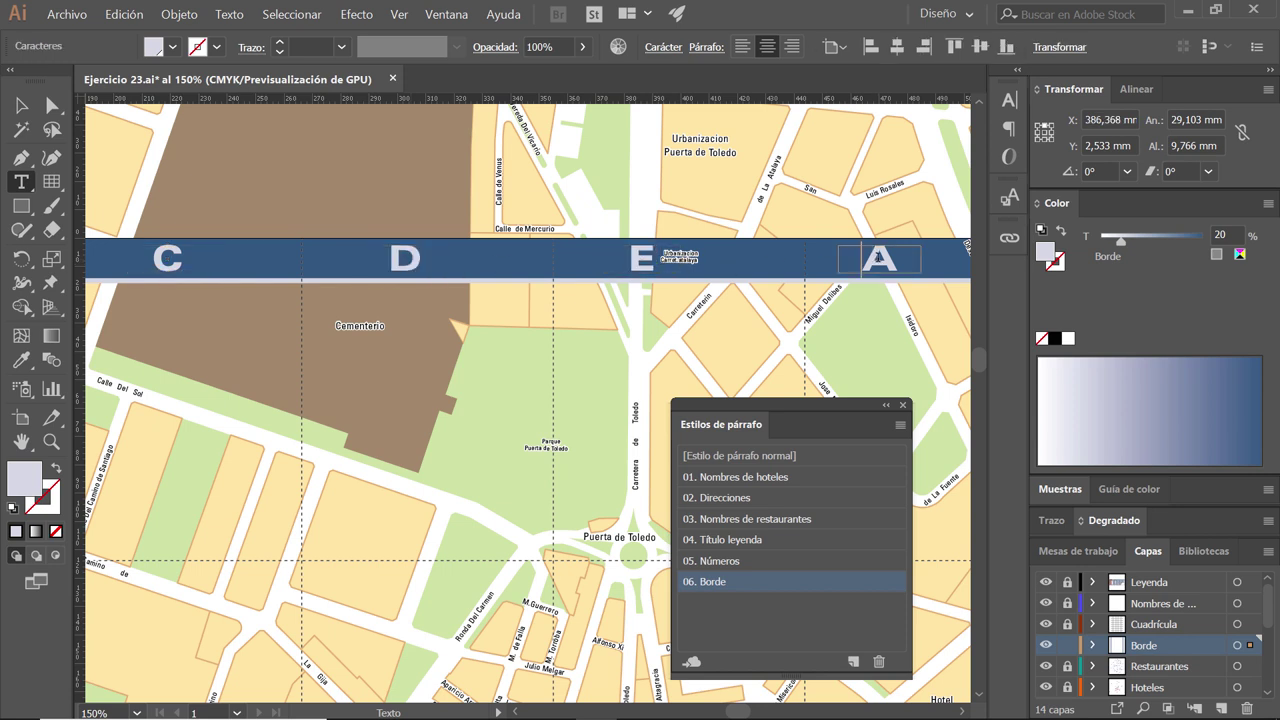
double_click(879, 259)
type("F")
left_click(21, 105)
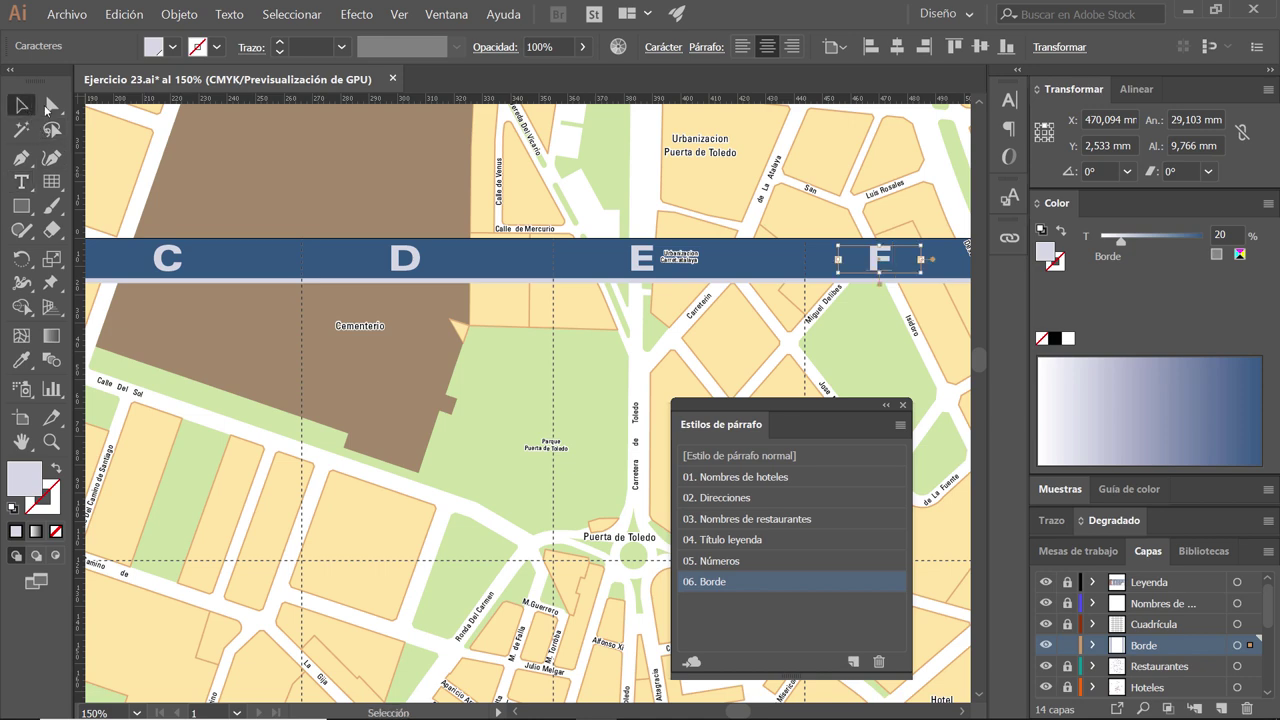
- Pan to the remaining copies and retype the last two A letters as G and H
left_click_drag(648, 232, 334, 232)
left_click_drag(828, 280, 574, 277)
key("t")
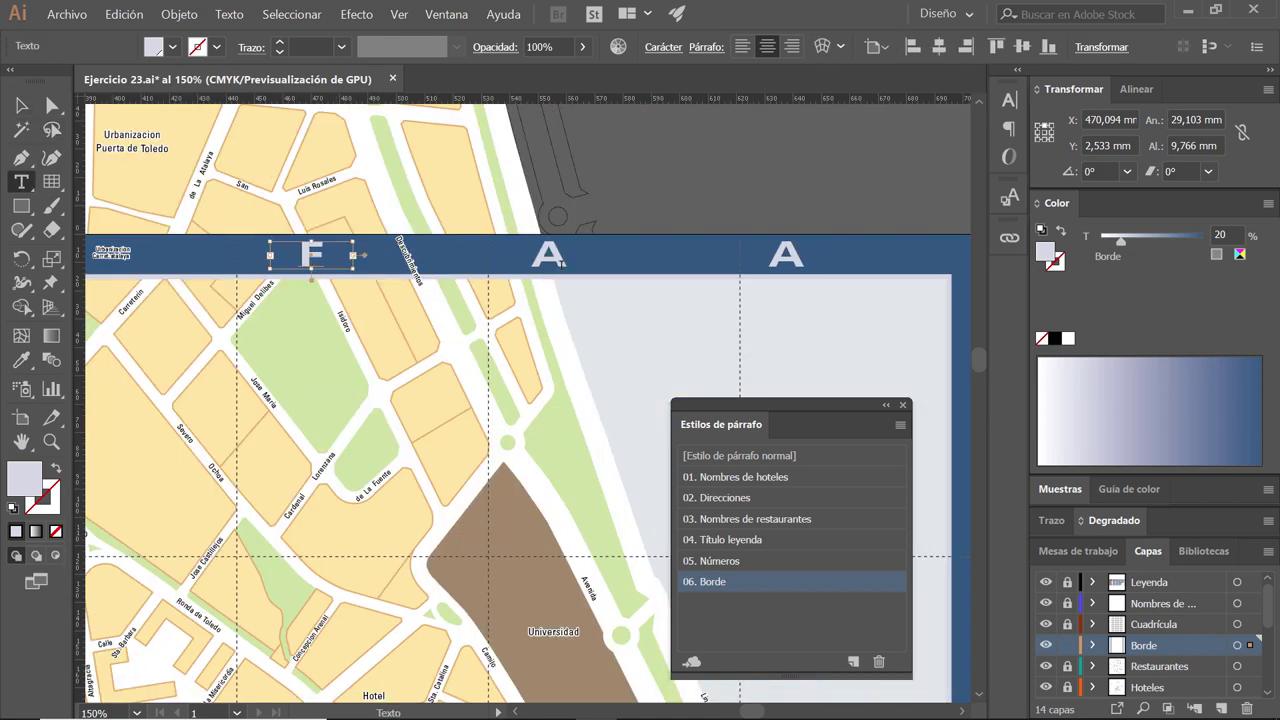
double_click(553, 259)
type("G")
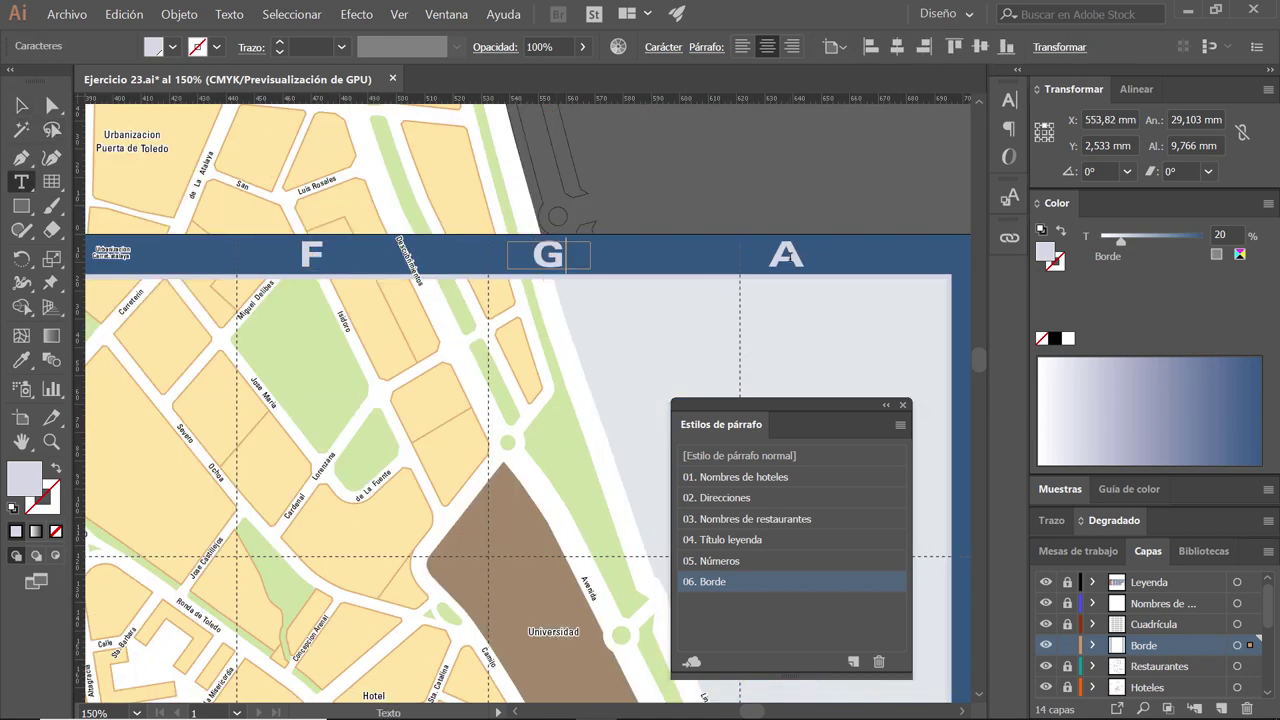
double_click(787, 256)
type("H")
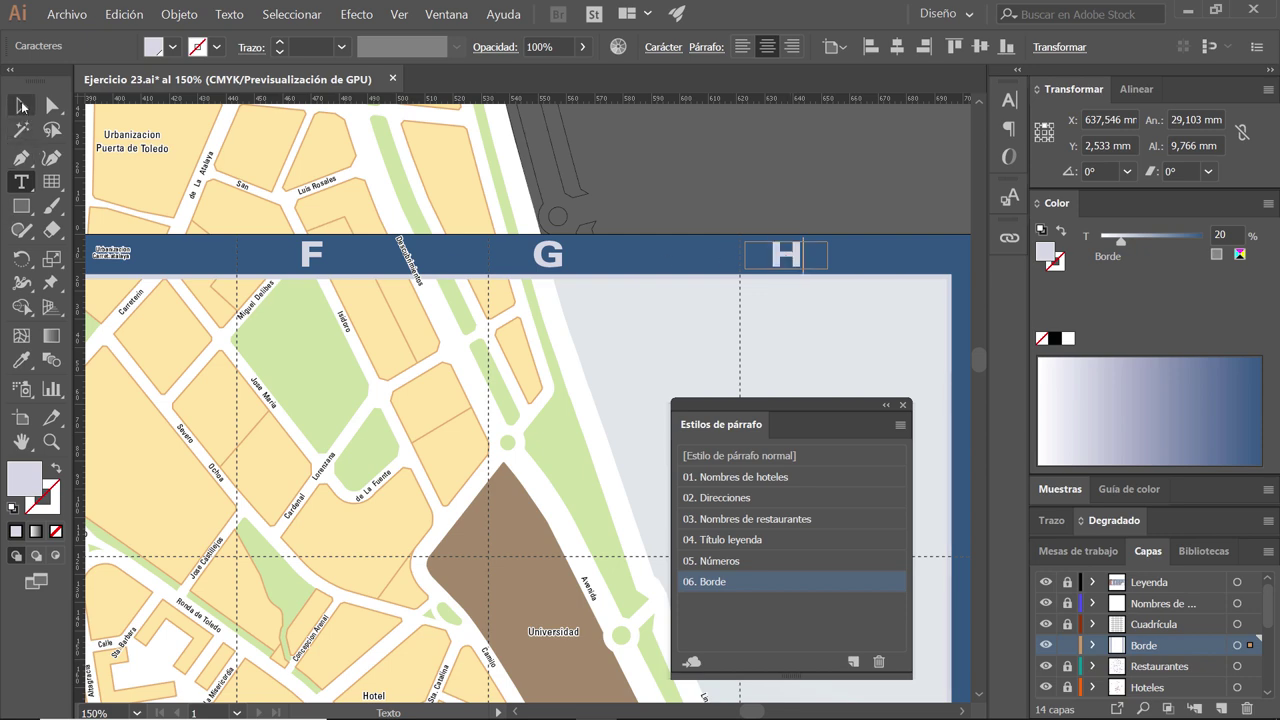
left_click(22, 105)
- Zoom out to review the finished A–H border letters and deselect everything
scroll(600, 360, "down", 1)
scroll(605, 350, "down", 1)
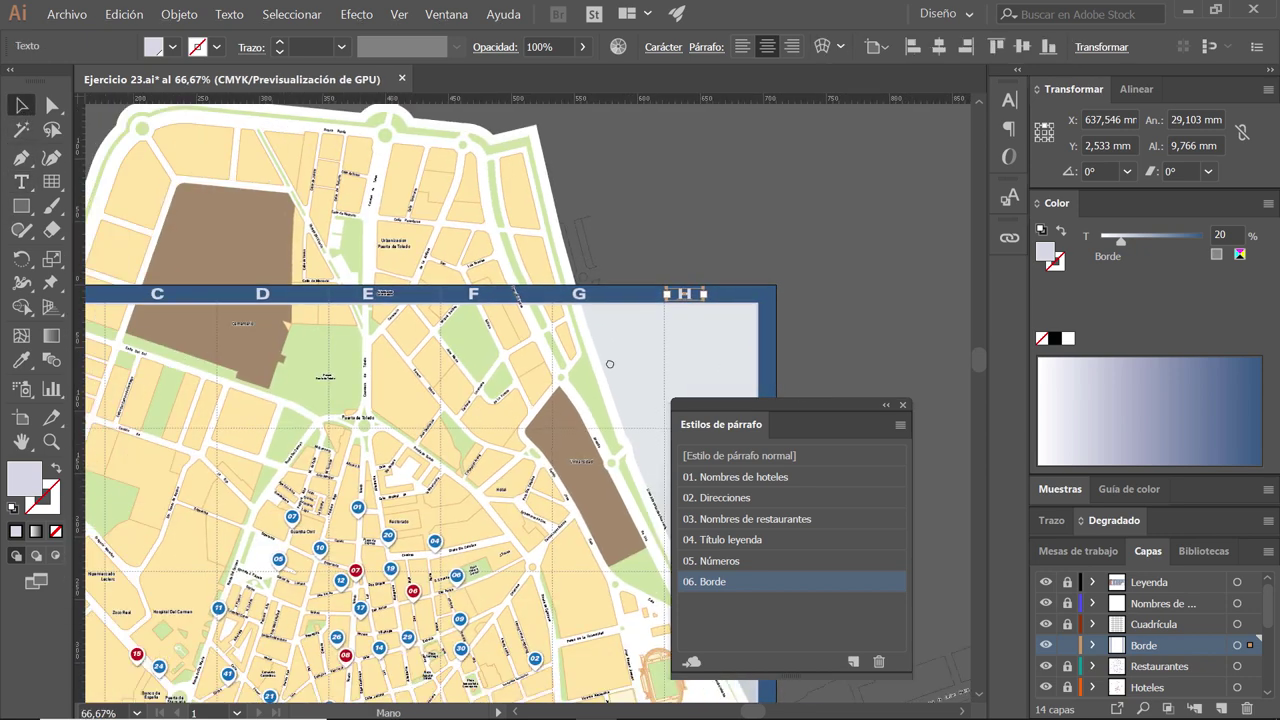
scroll(609, 364, "down", 2)
scroll(609, 364, "left", 4)
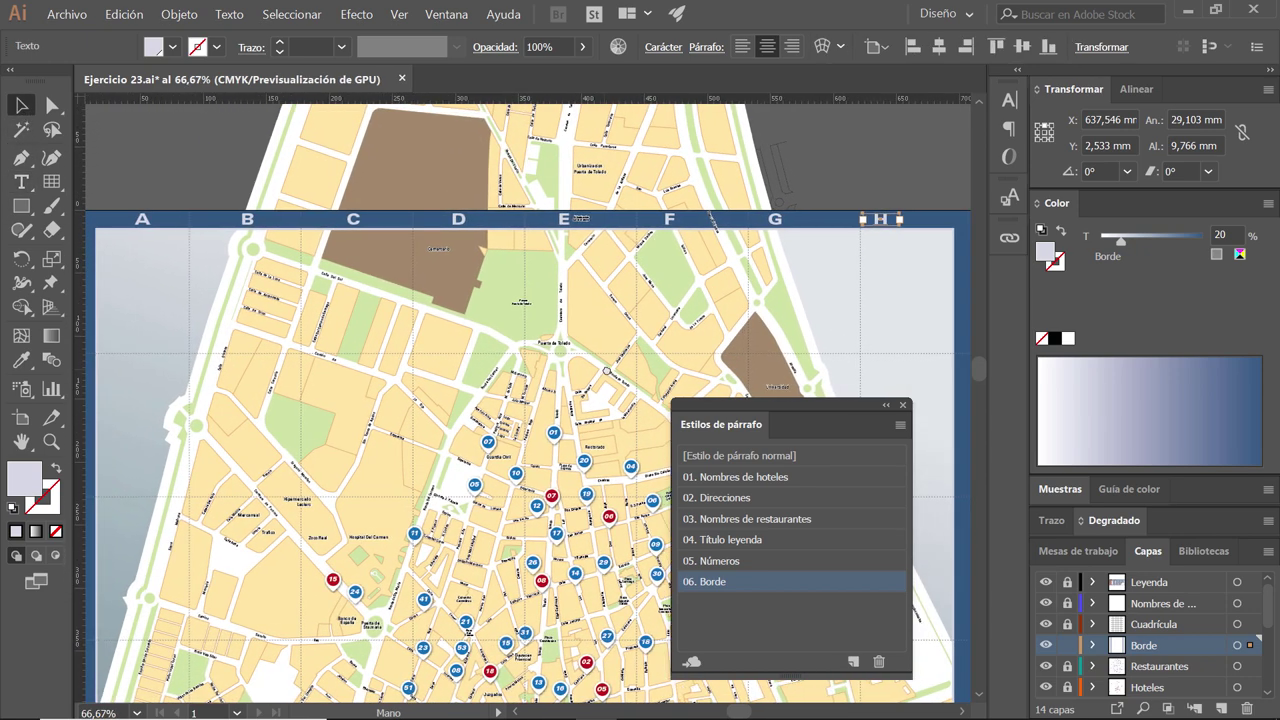
scroll(380, 346, "down", 1)
left_click(167, 224)
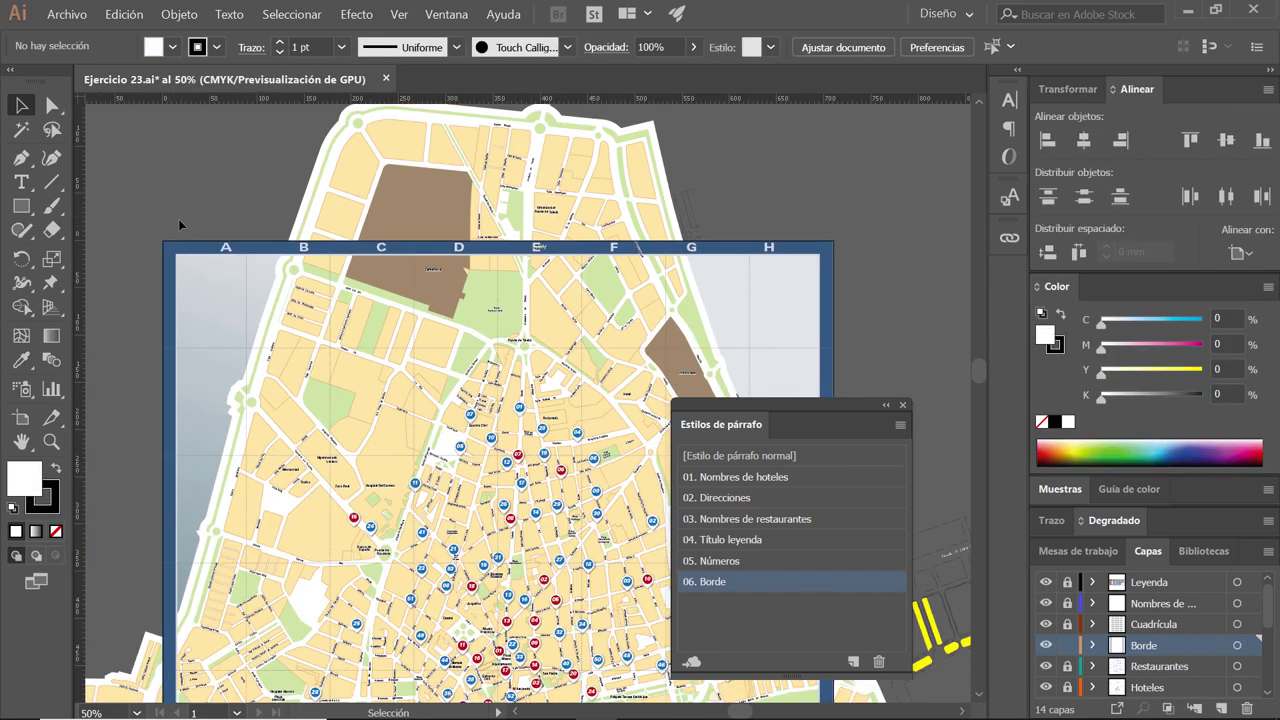
- Zoom back in near column A and choose the Line Segment tool
scroll(227, 295, "up", 1)
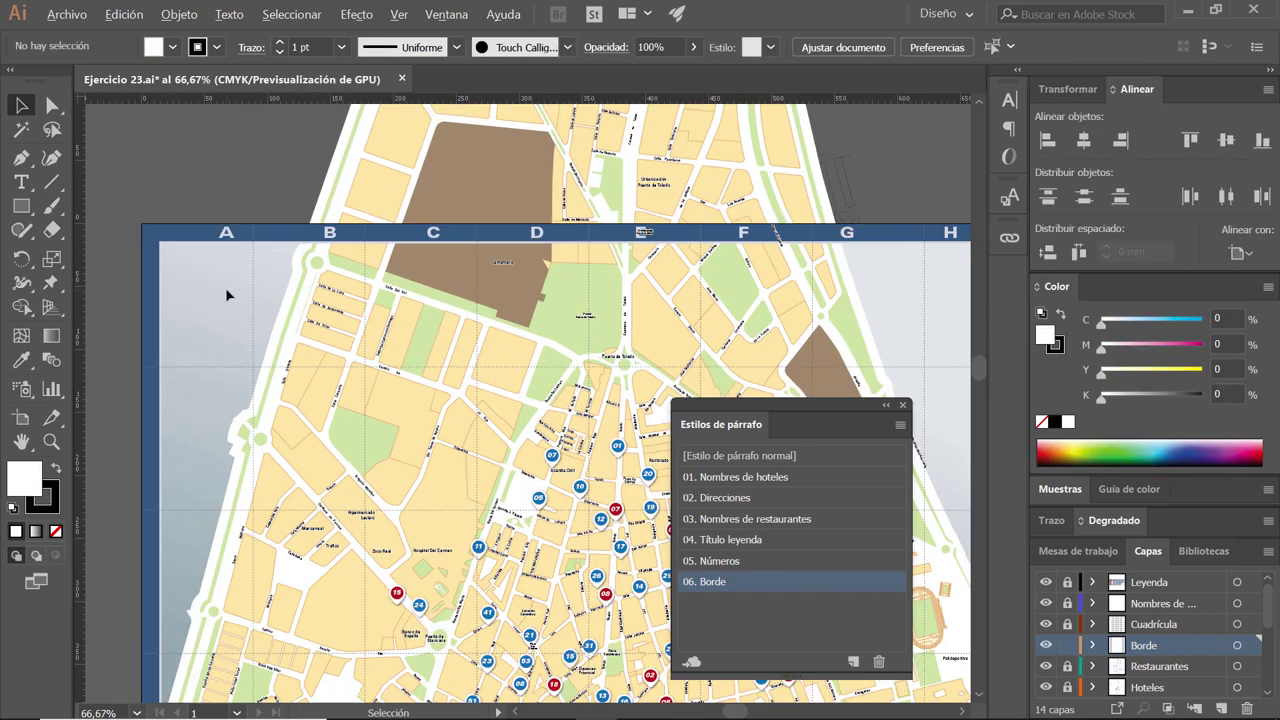
scroll(227, 295, "up", 1)
left_click_drag(240, 281, 309, 279)
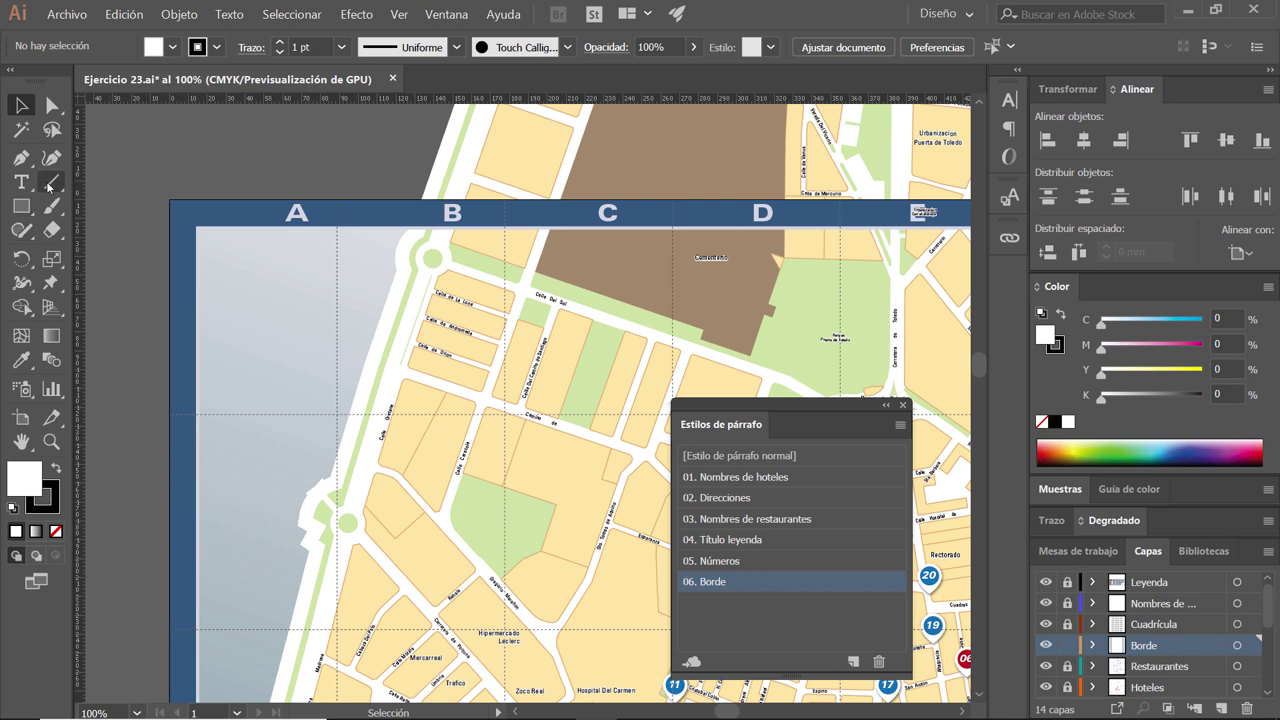
left_click(48, 186)
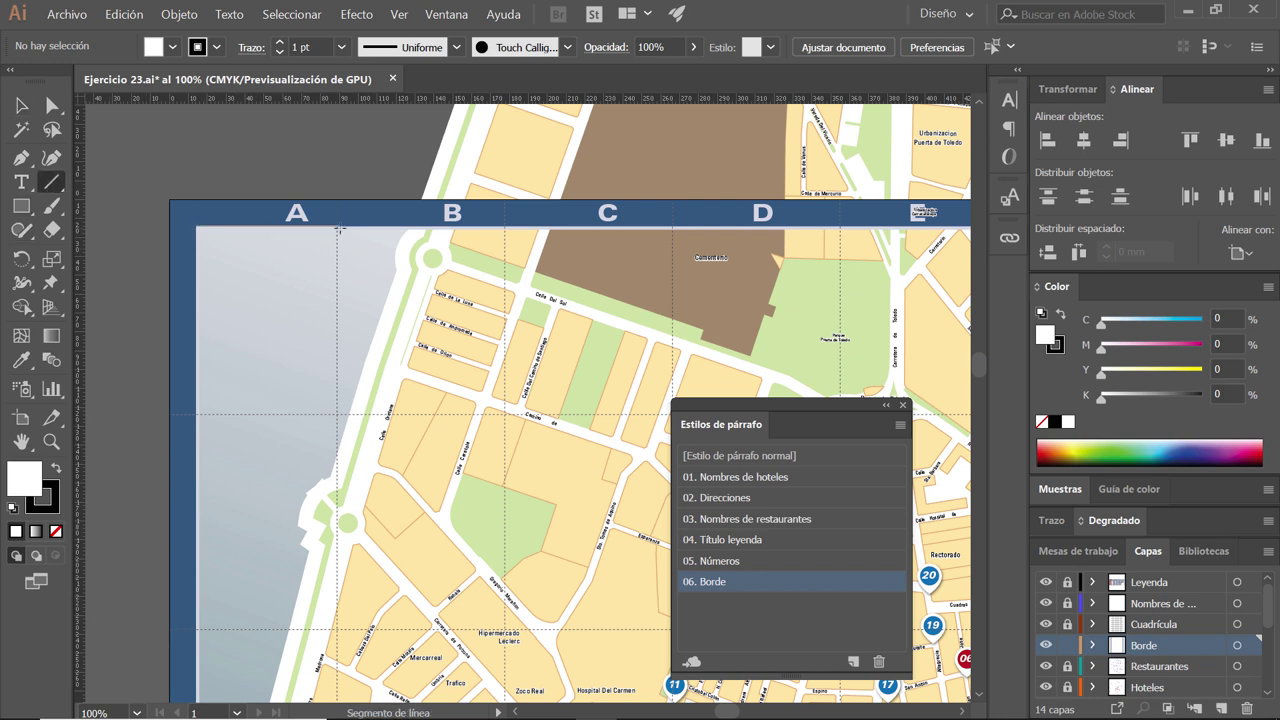
- Draw a 4 pt default-coloured line along the top border under column A
left_click_drag(197, 226, 337, 227)
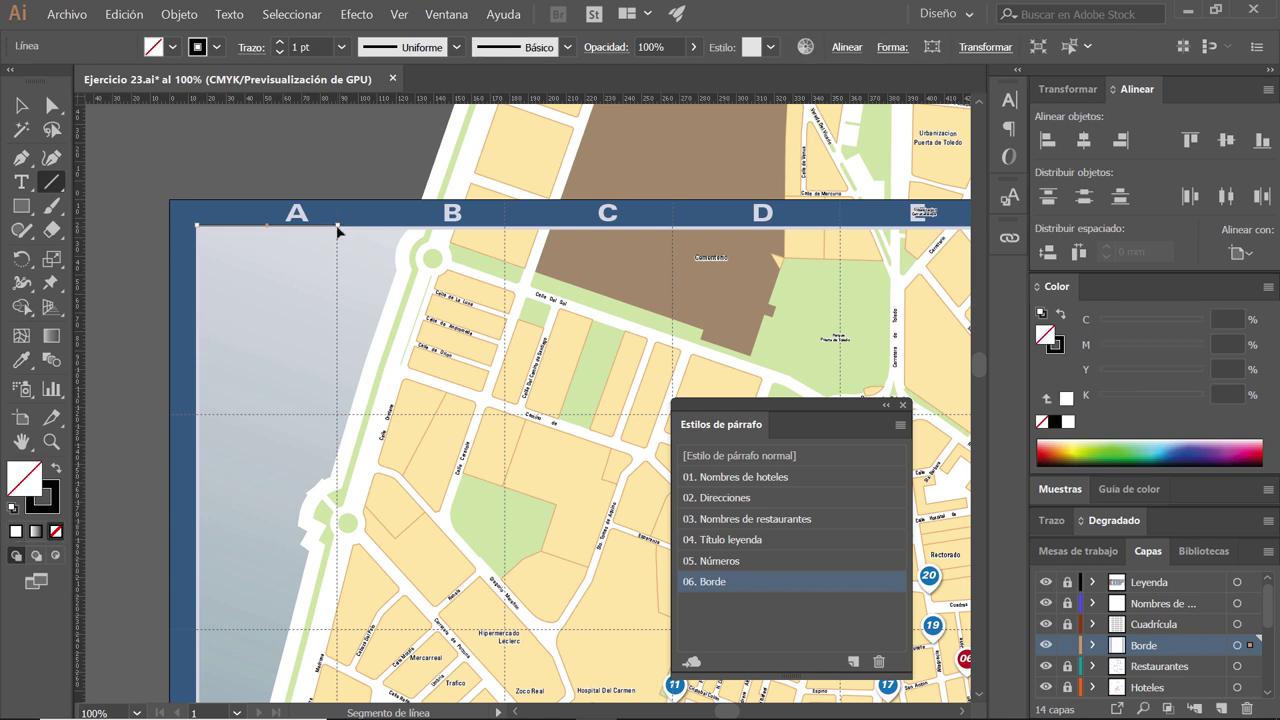
key("d")
left_click(280, 42)
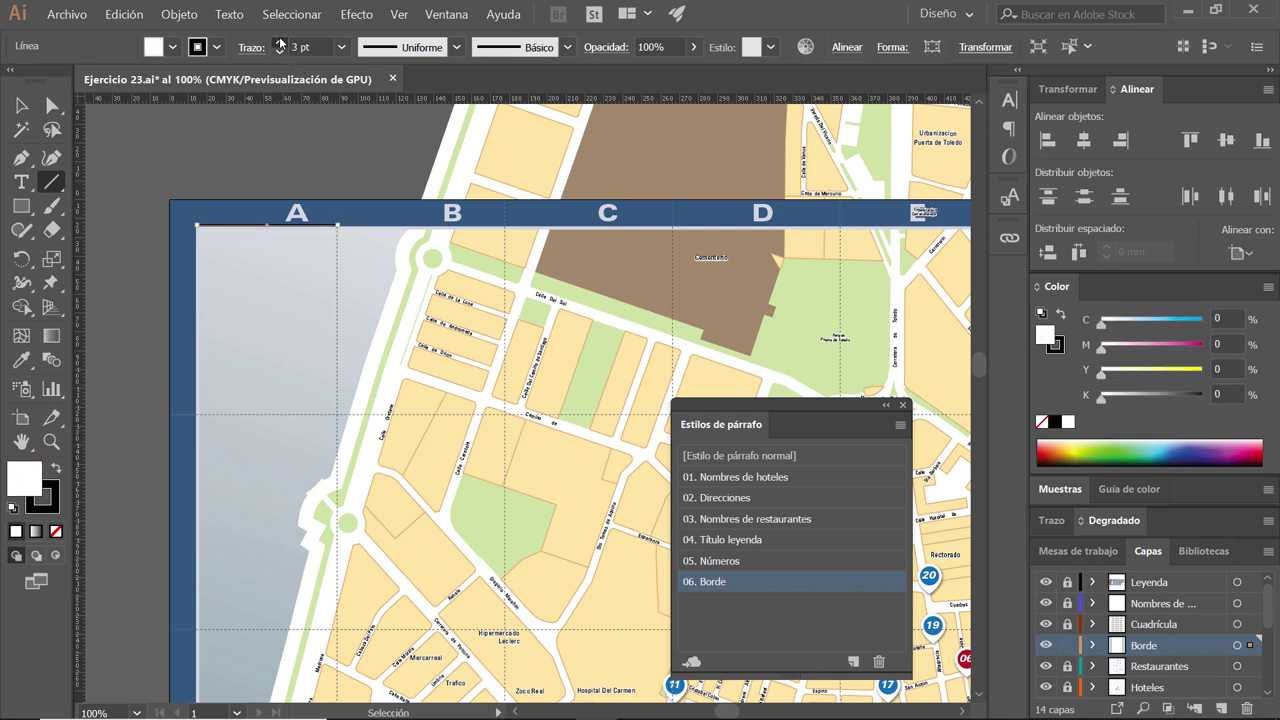
left_click(280, 42)
- Centre the A label horizontally over the line, using the line as key object
key("v")
left_click(304, 150)
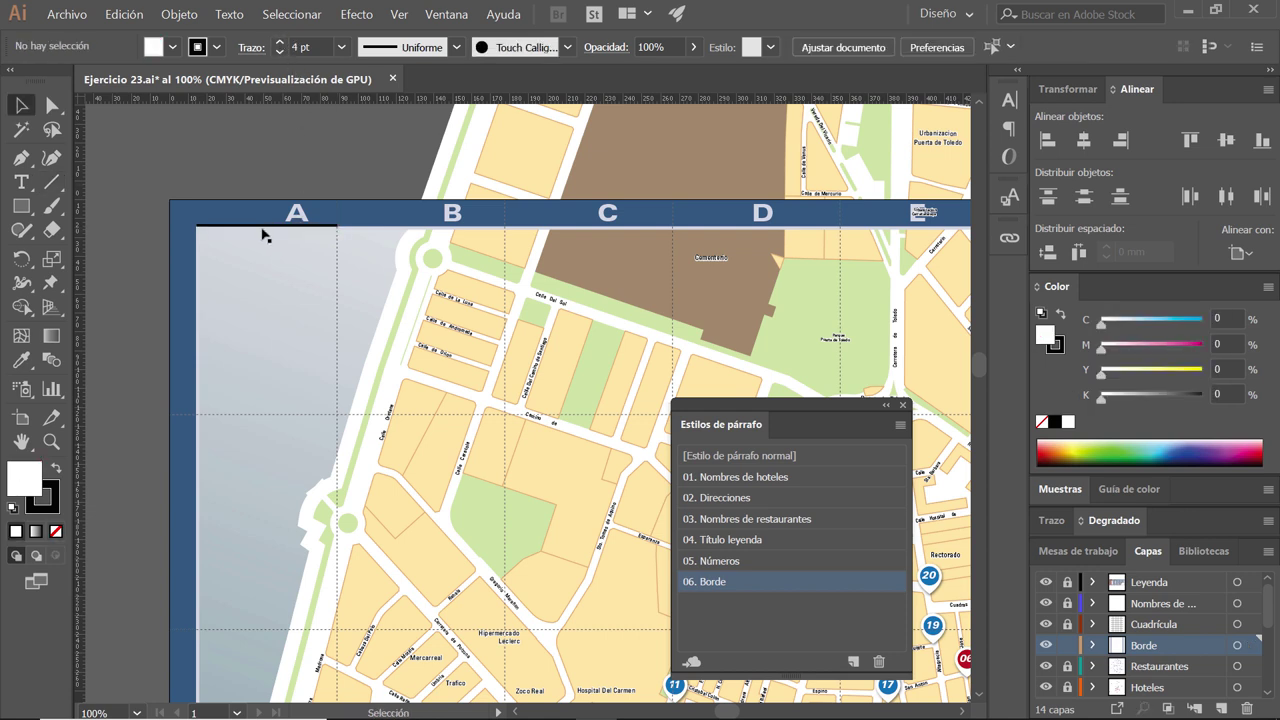
left_click(265, 227)
left_click(294, 213, "shift")
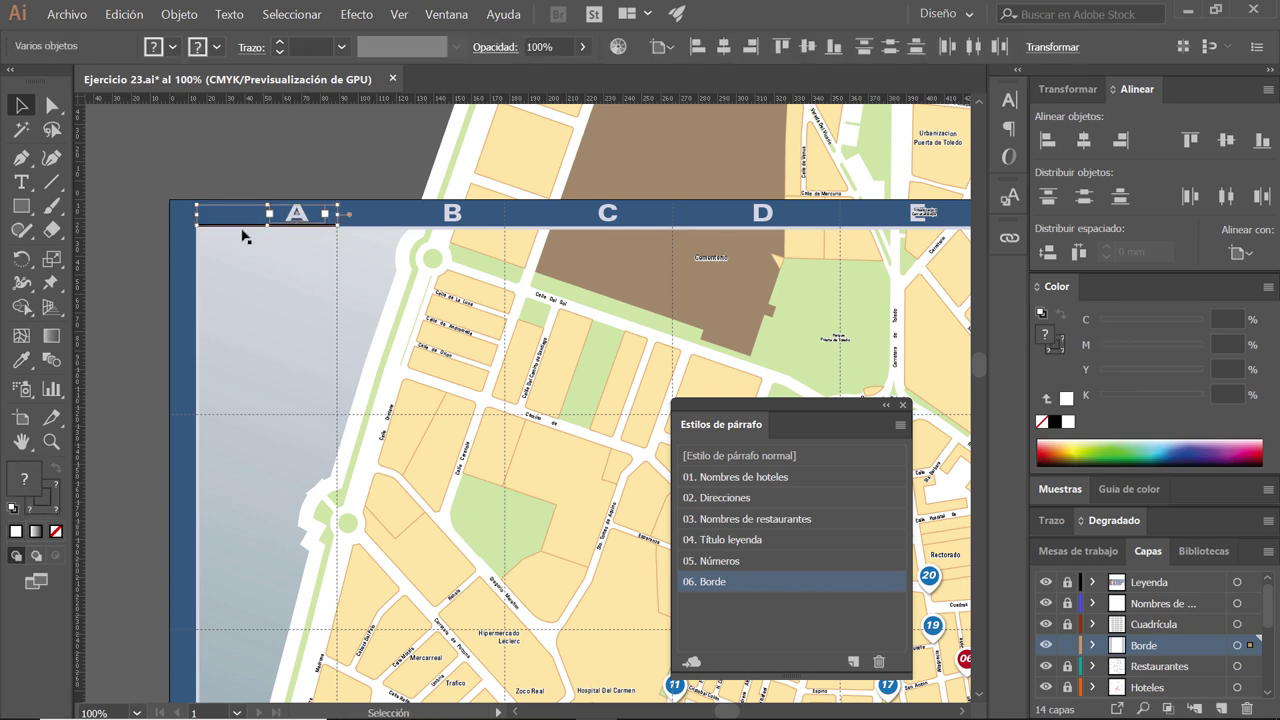
left_click(238, 227)
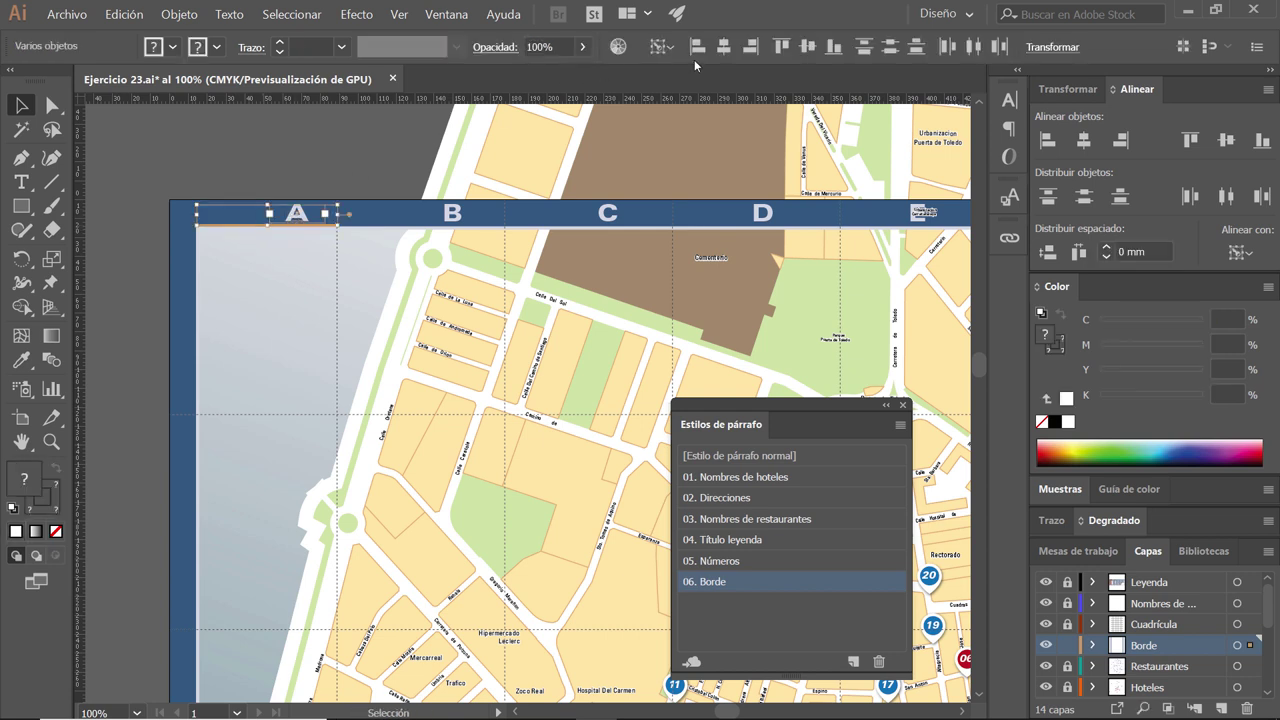
left_click(724, 47)
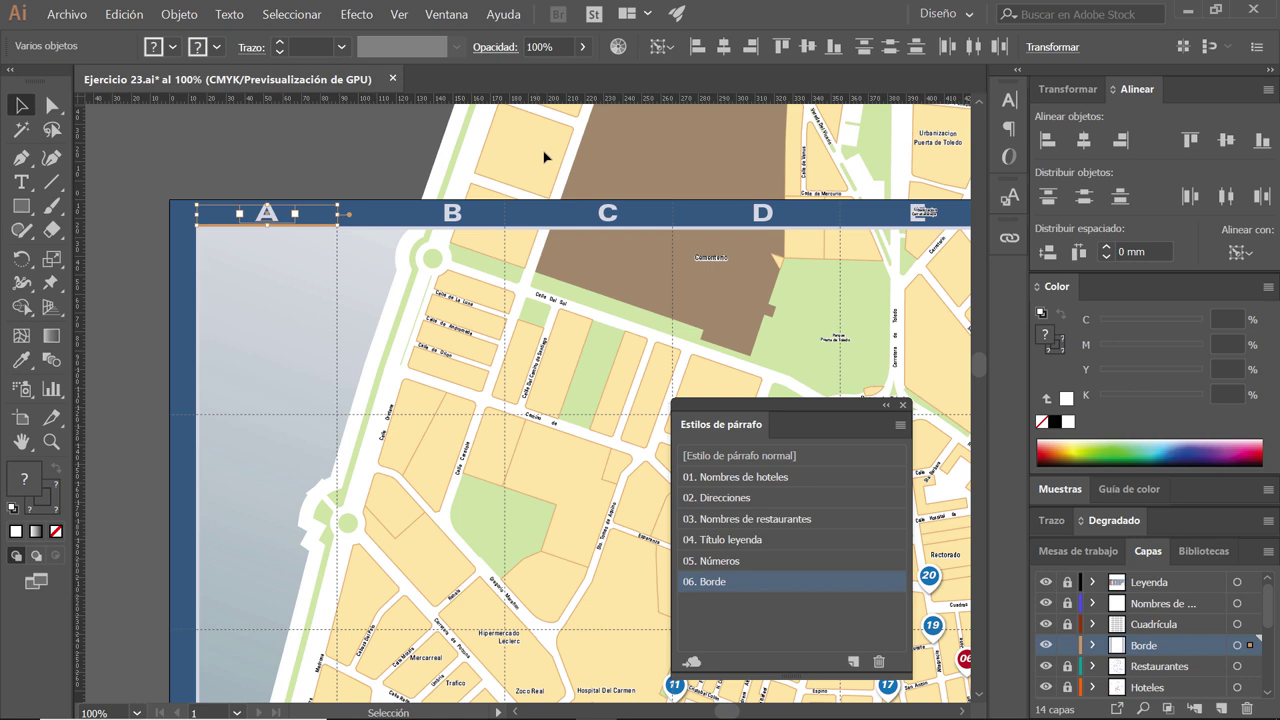
left_click(334, 173)
scroll(335, 246, "down", 1)
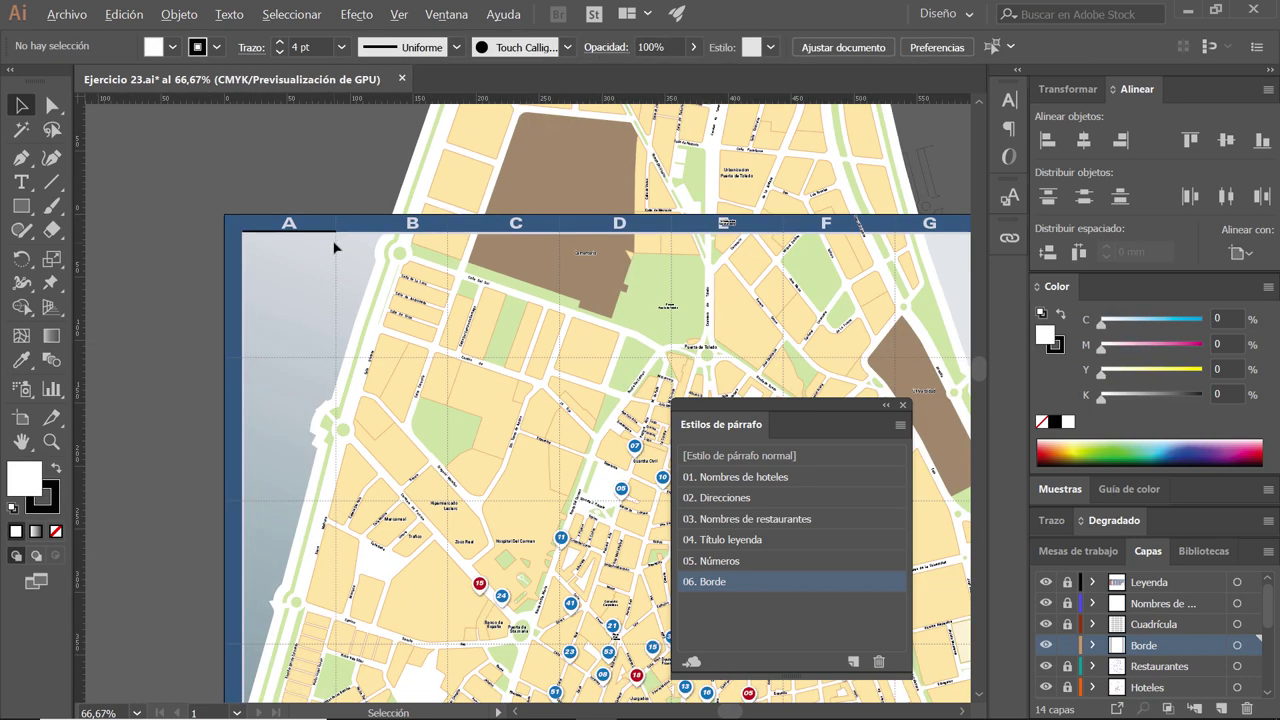
scroll(335, 246, "down", 1)
scroll(270, 264, "down", 1)
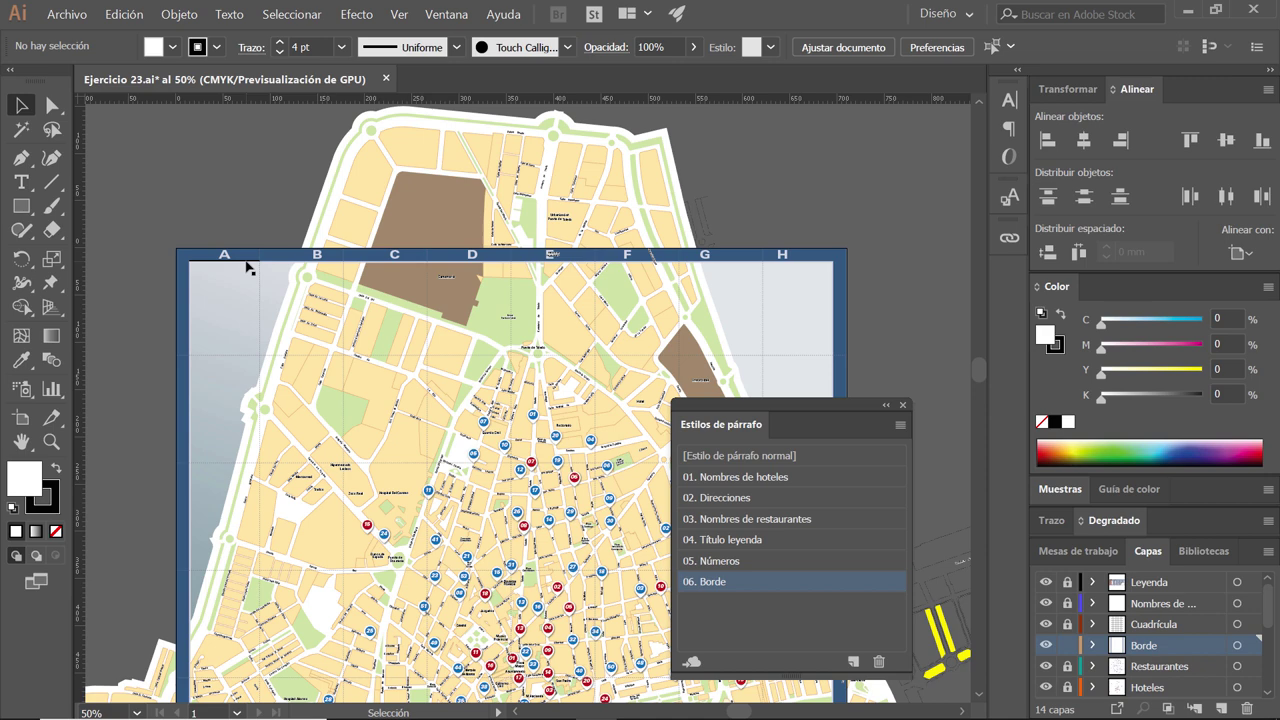
- Centre the H label horizontally over its border line, used as key object
left_click(818, 262)
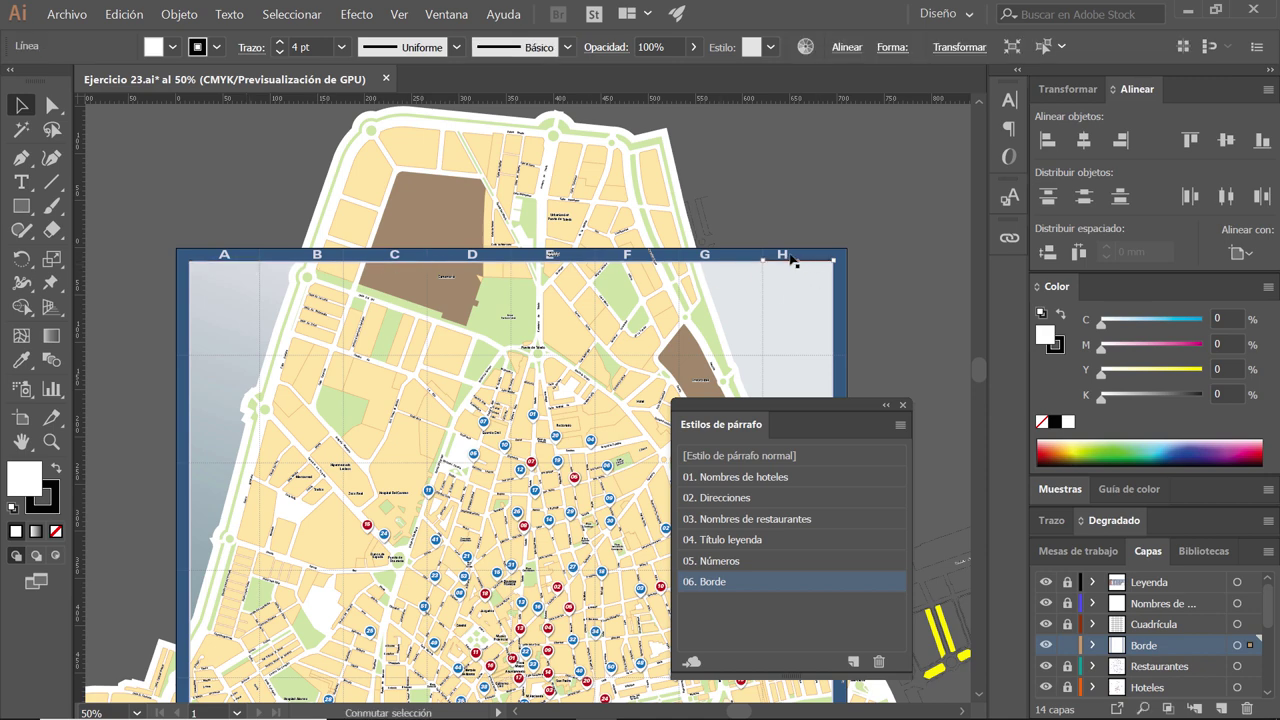
left_click(786, 256, "shift")
left_click(814, 262)
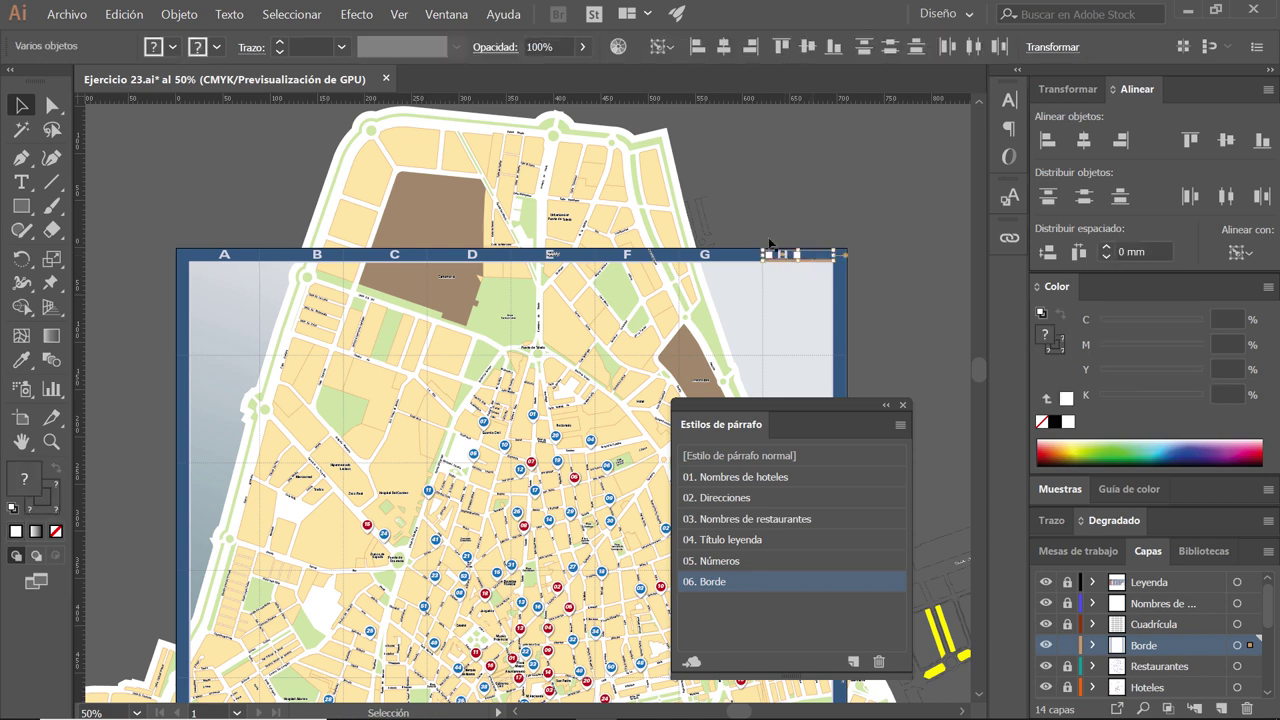
left_click(724, 47)
left_click(816, 269)
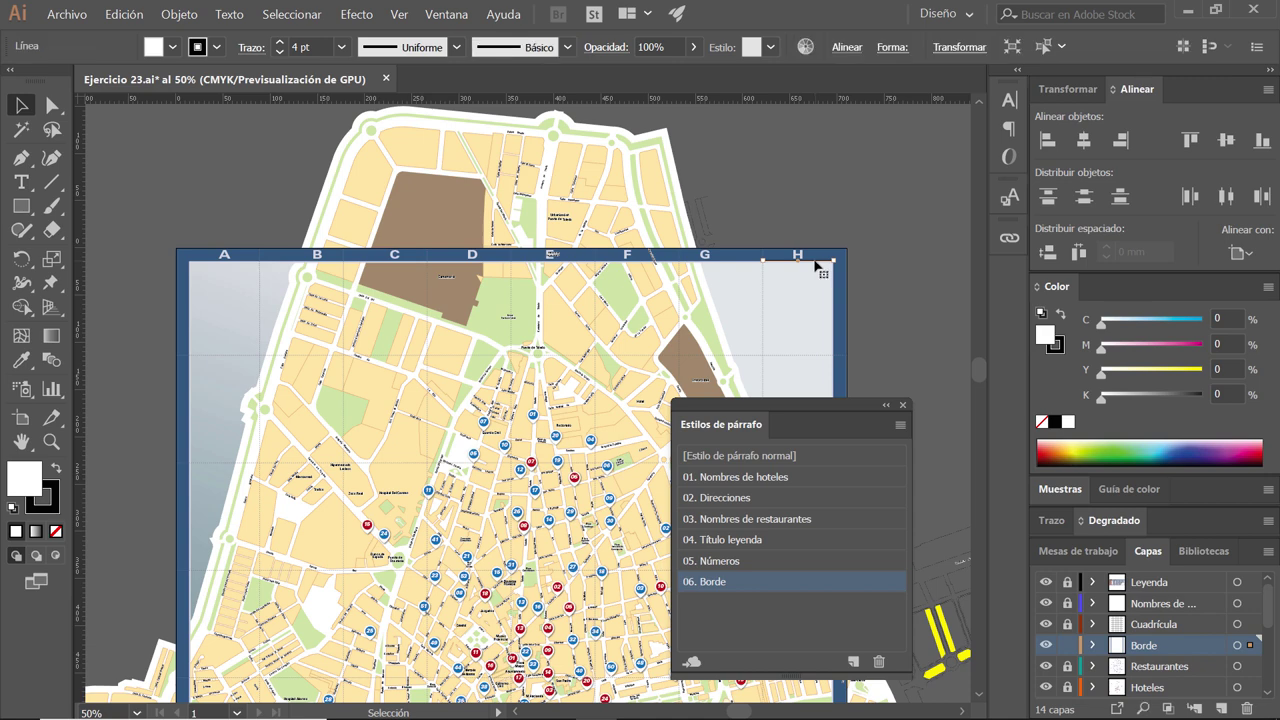
- Distribute labels A–H by horizontal centre, aligned to the selection
left_click(797, 258)
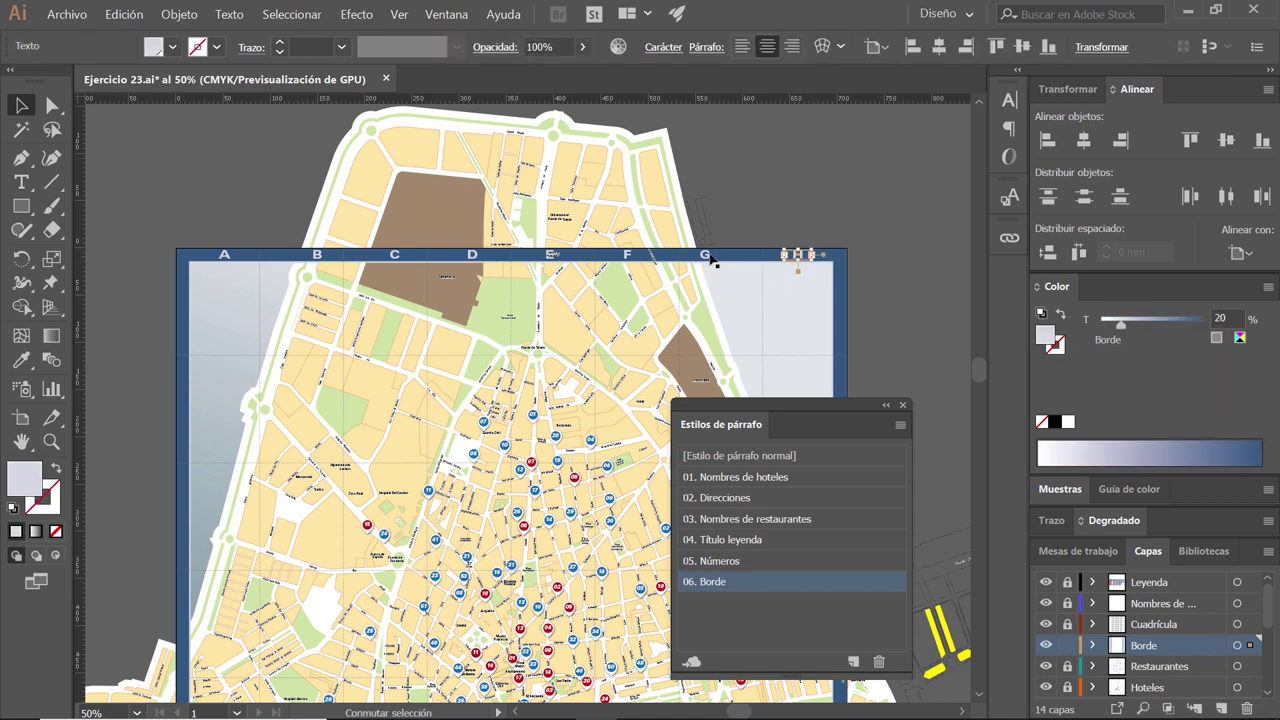
left_click(708, 256, "shift")
left_click(628, 256, "shift")
left_click(551, 256, "shift")
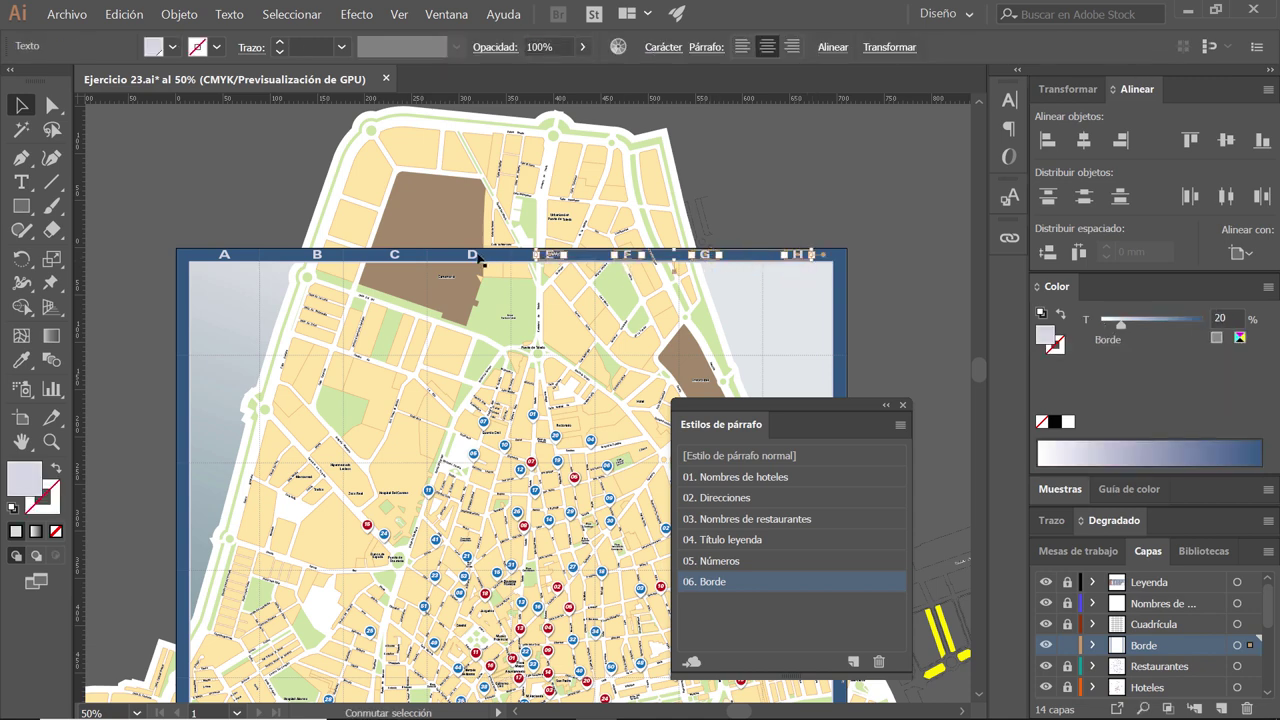
left_click(477, 257, "shift")
left_click(400, 256, "shift")
left_click(317, 258, "shift")
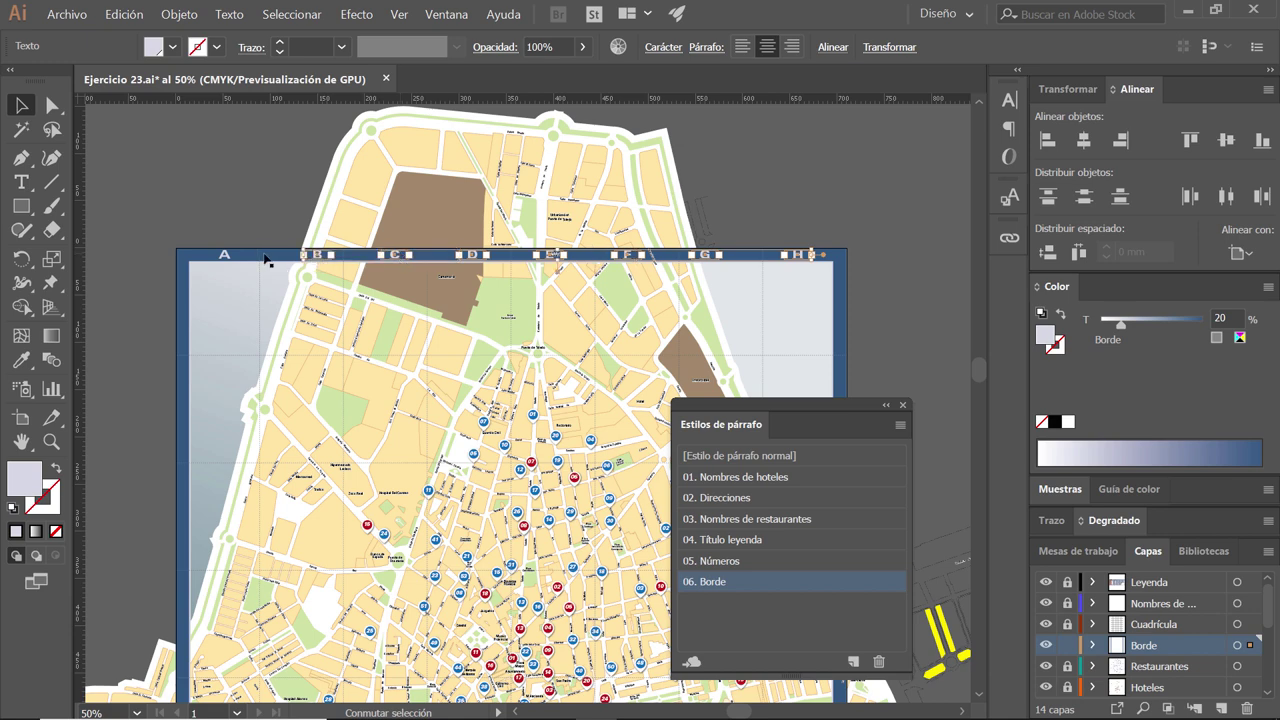
left_click(225, 256, "shift")
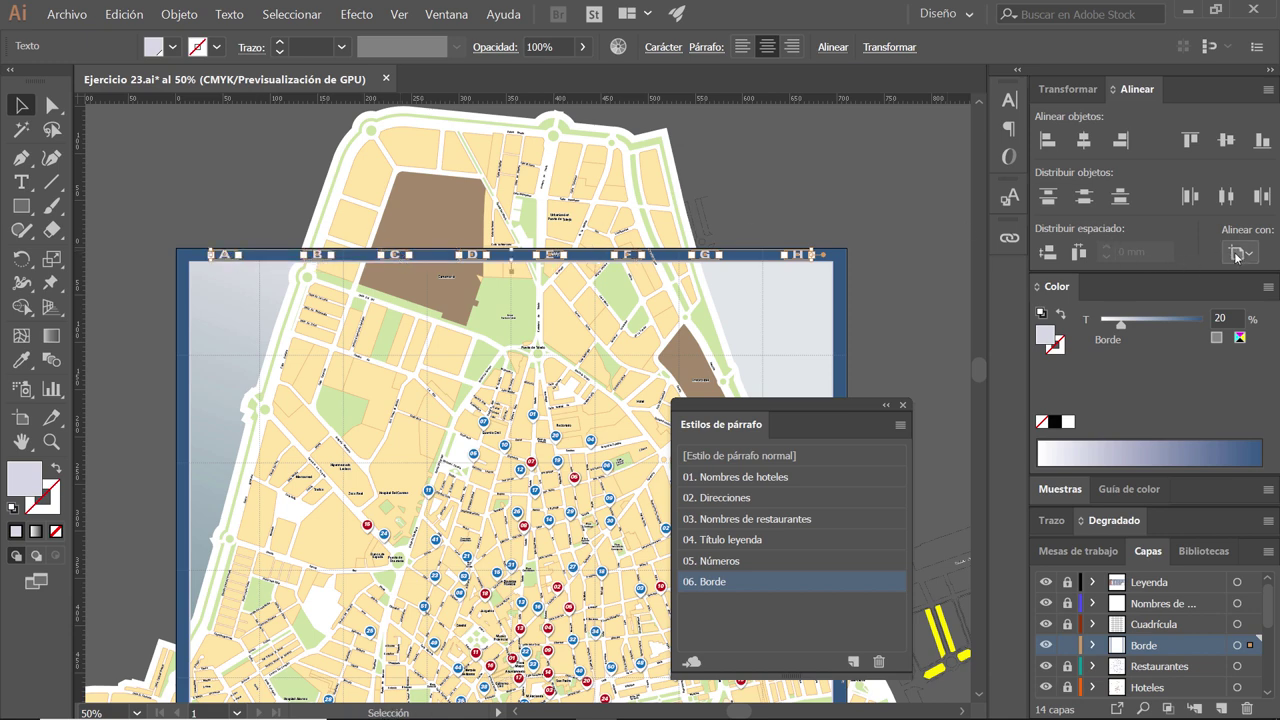
left_click(1240, 254)
left_click(1200, 278)
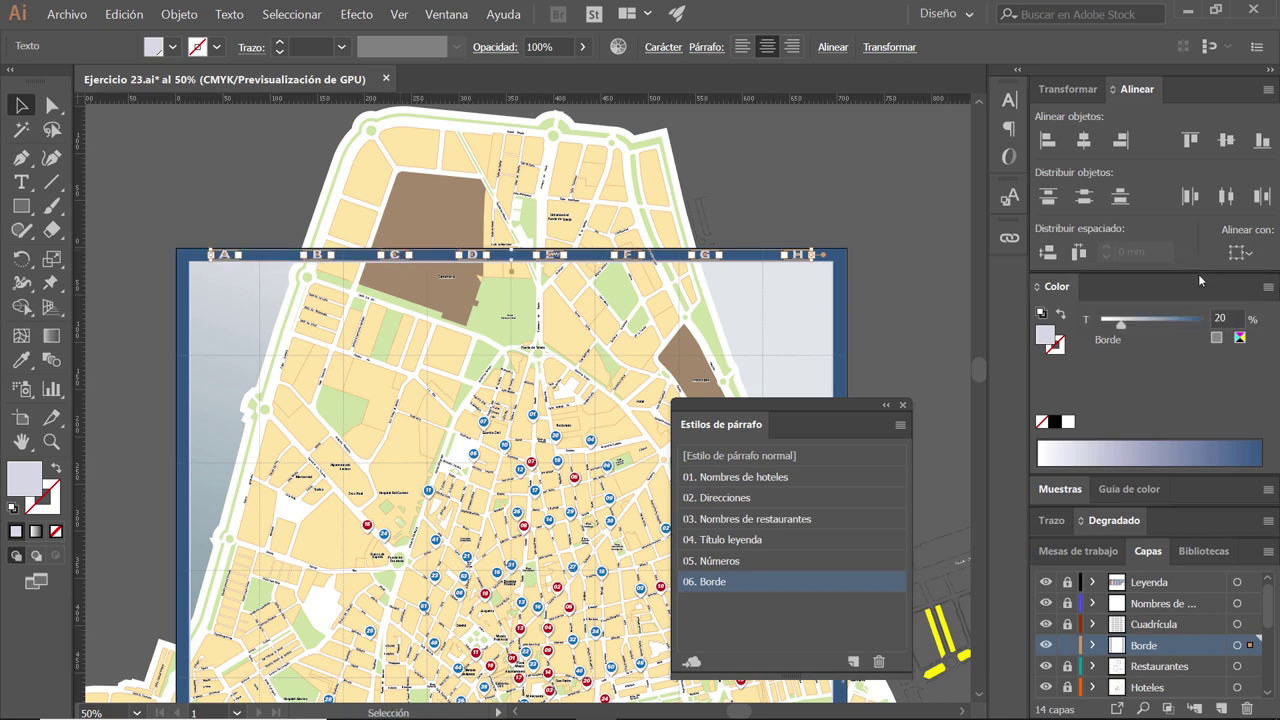
left_click(1079, 256)
left_click(798, 187)
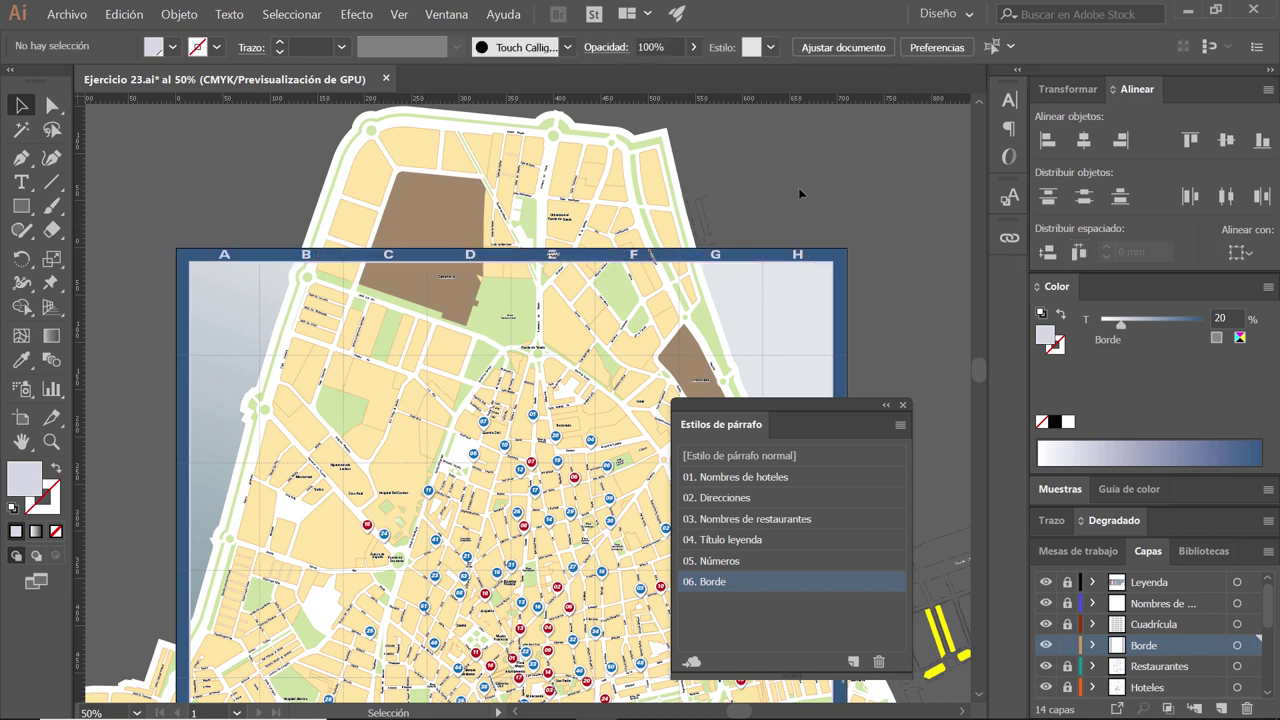
- Review the whole Ejercicio 23.pdf map page zoomed out in Acrobat, then return to Illustrator
mouse_move(738, 286)
left_mouse_down()
mouse_move(541, 200)
mouse_move(441, 196)
left_mouse_up()
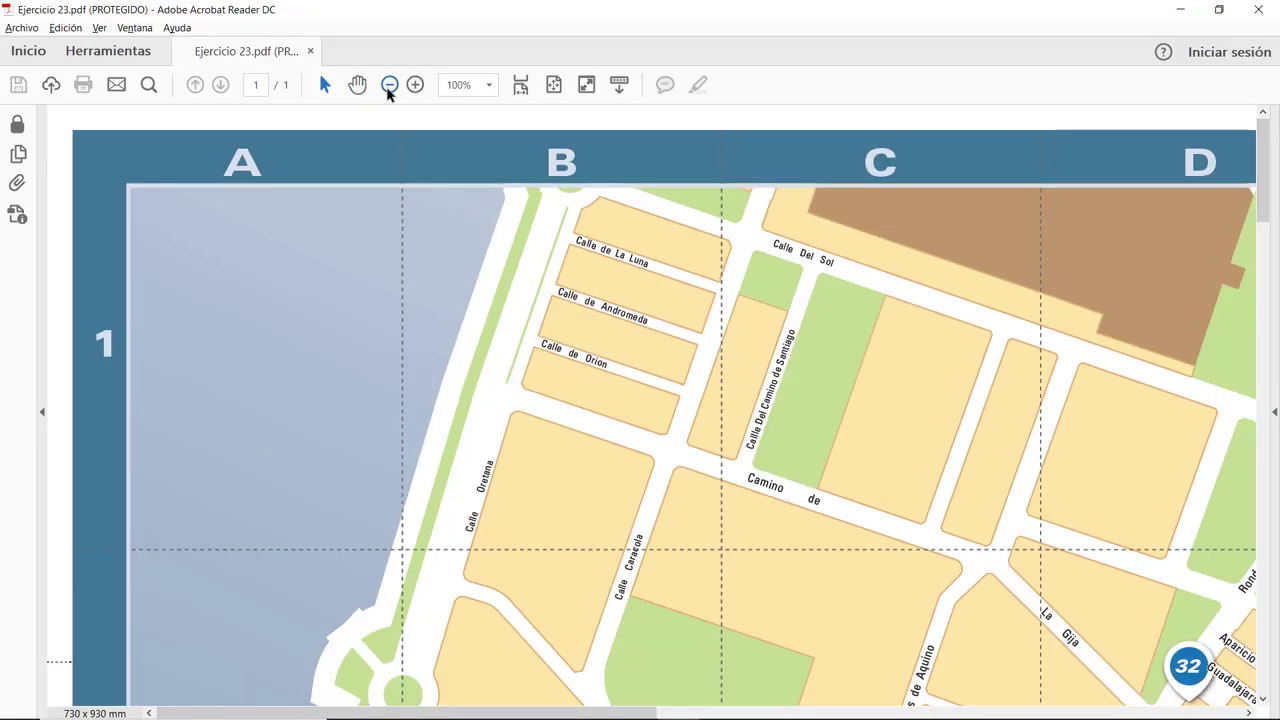
left_click(389, 85)
left_click(389, 85)
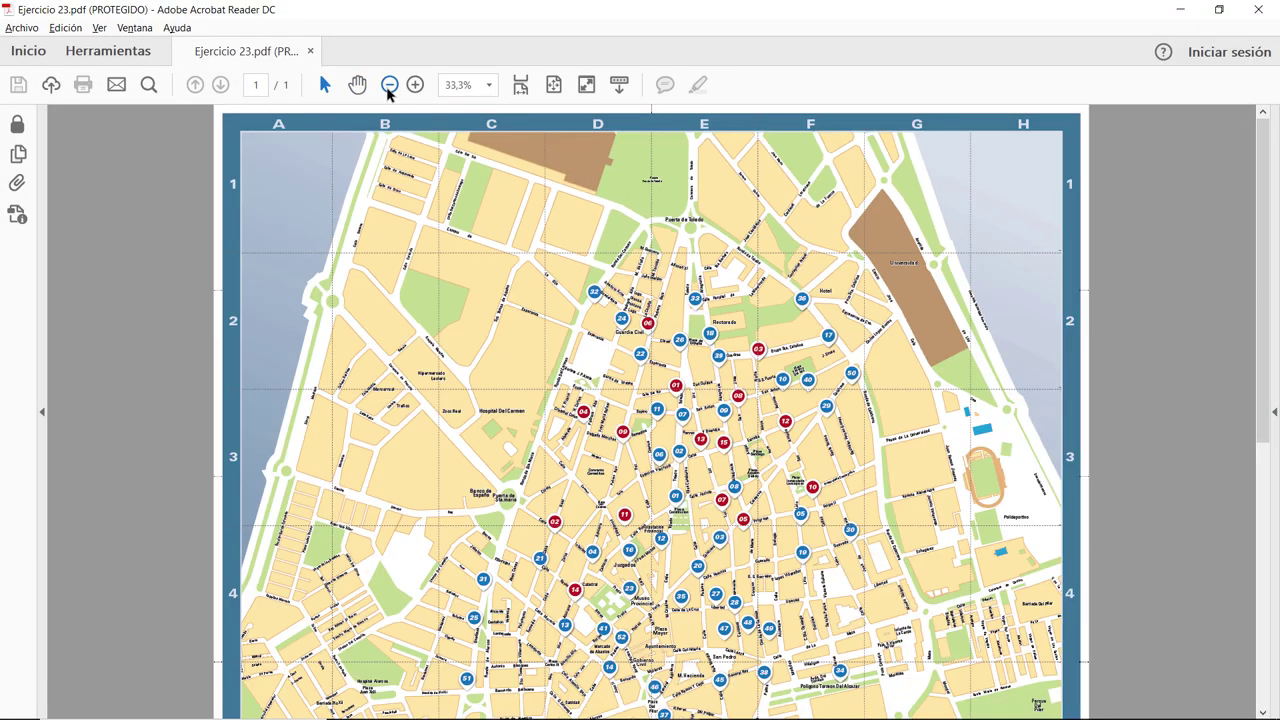
scroll(474, 186, "down", 2)
scroll(528, 257, "down", 2)
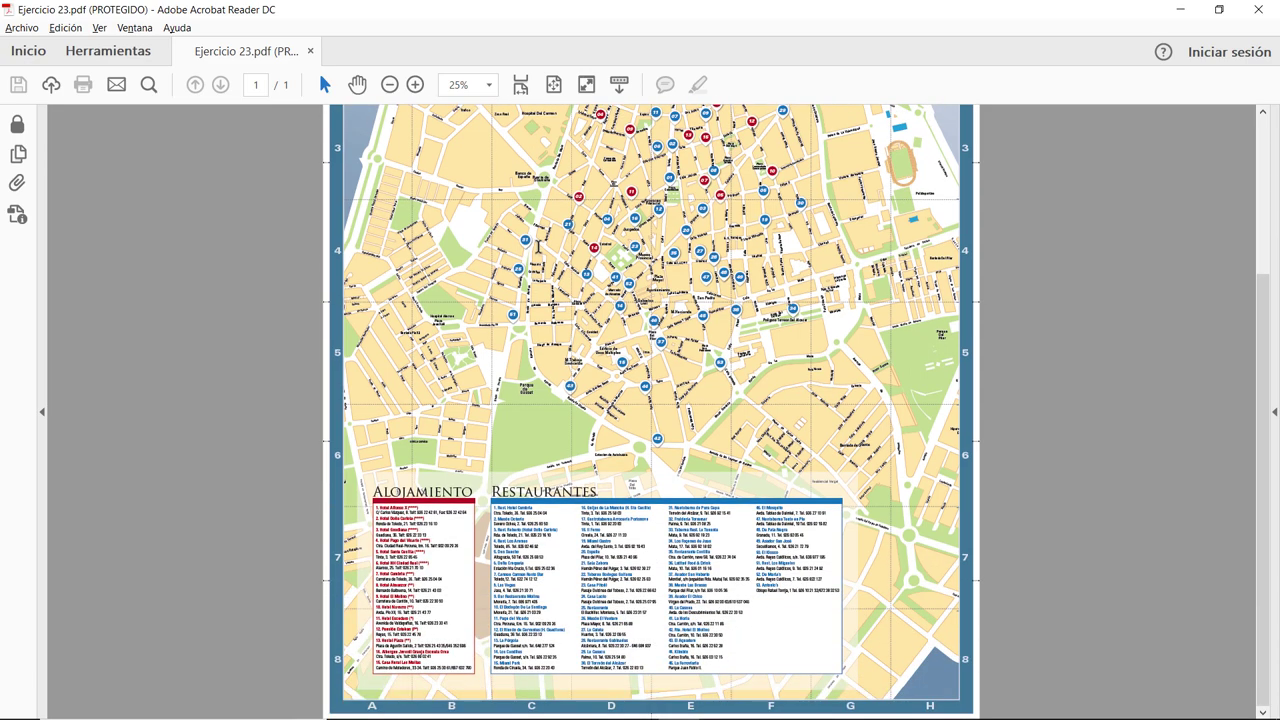
scroll(538, 246, "up", 2)
scroll(538, 246, "up", 1)
scroll(538, 246, "up", 1)
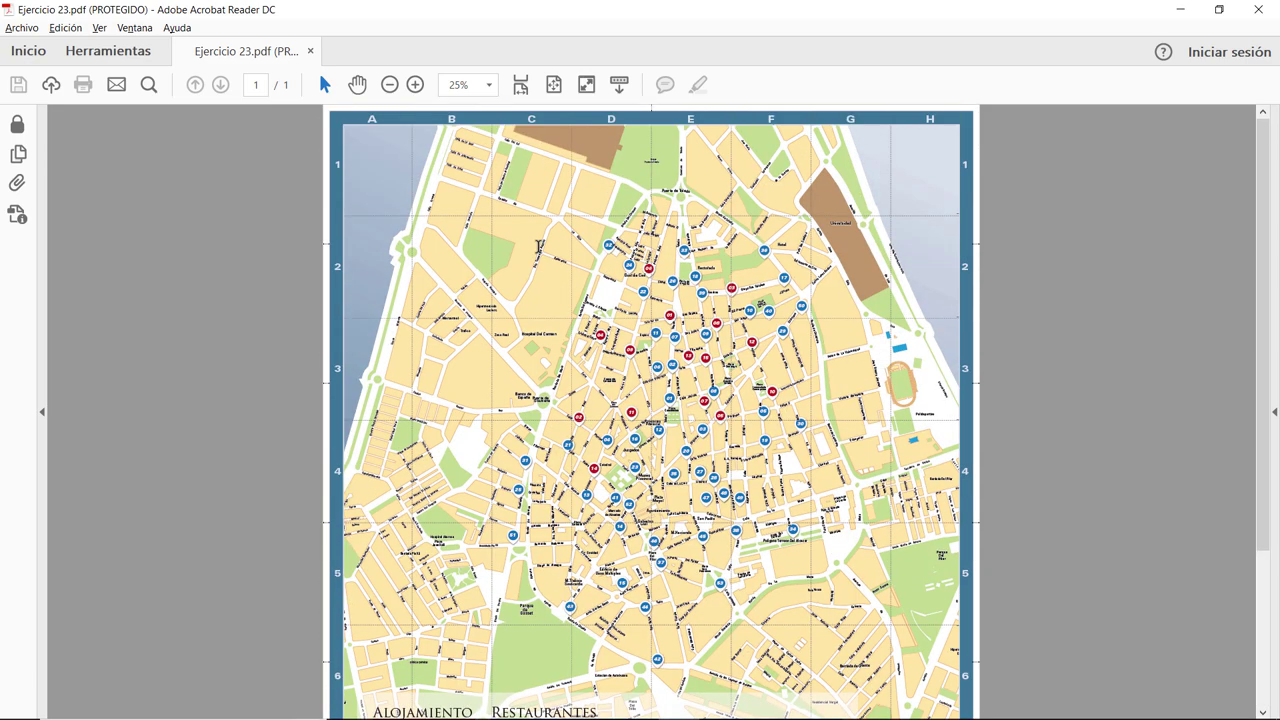
key("alt+Tab")
- Duplicate the A–H column label row down onto the bottom border
left_click_drag(643, 543, 929, 509)
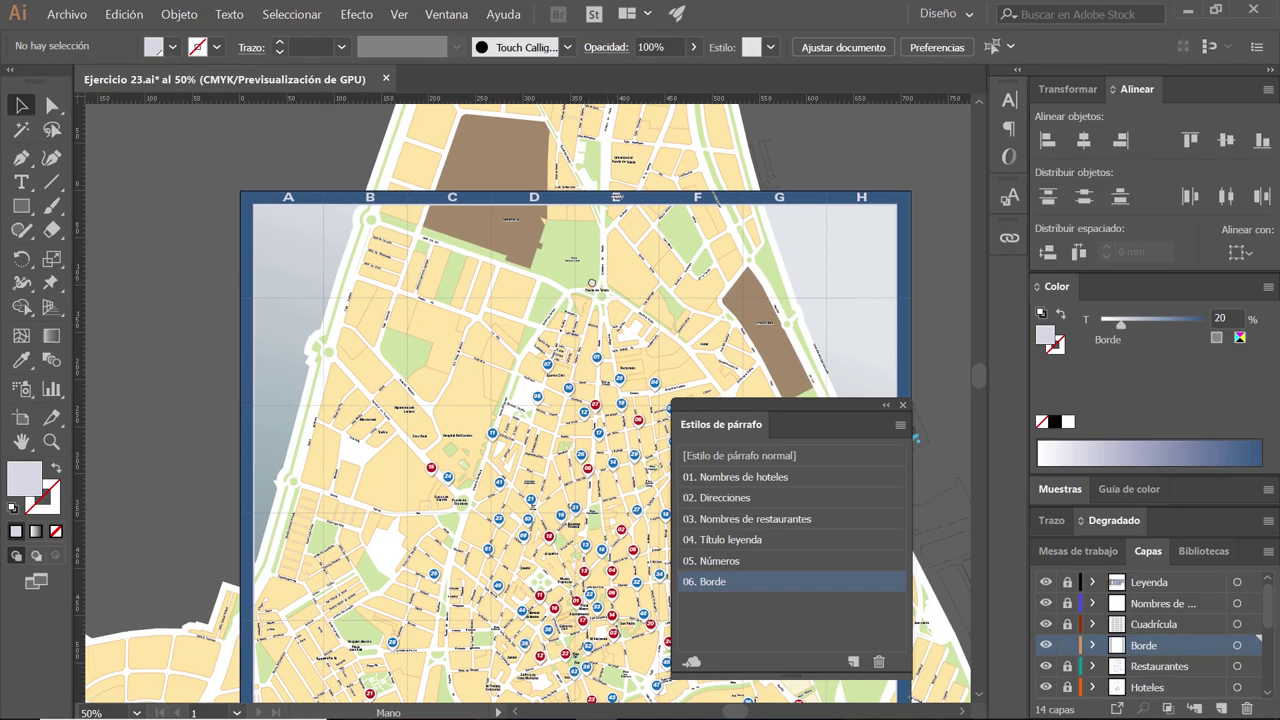
left_click_drag(915, 437, 885, 431)
left_click(284, 218)
scroll(284, 218, "down", 1)
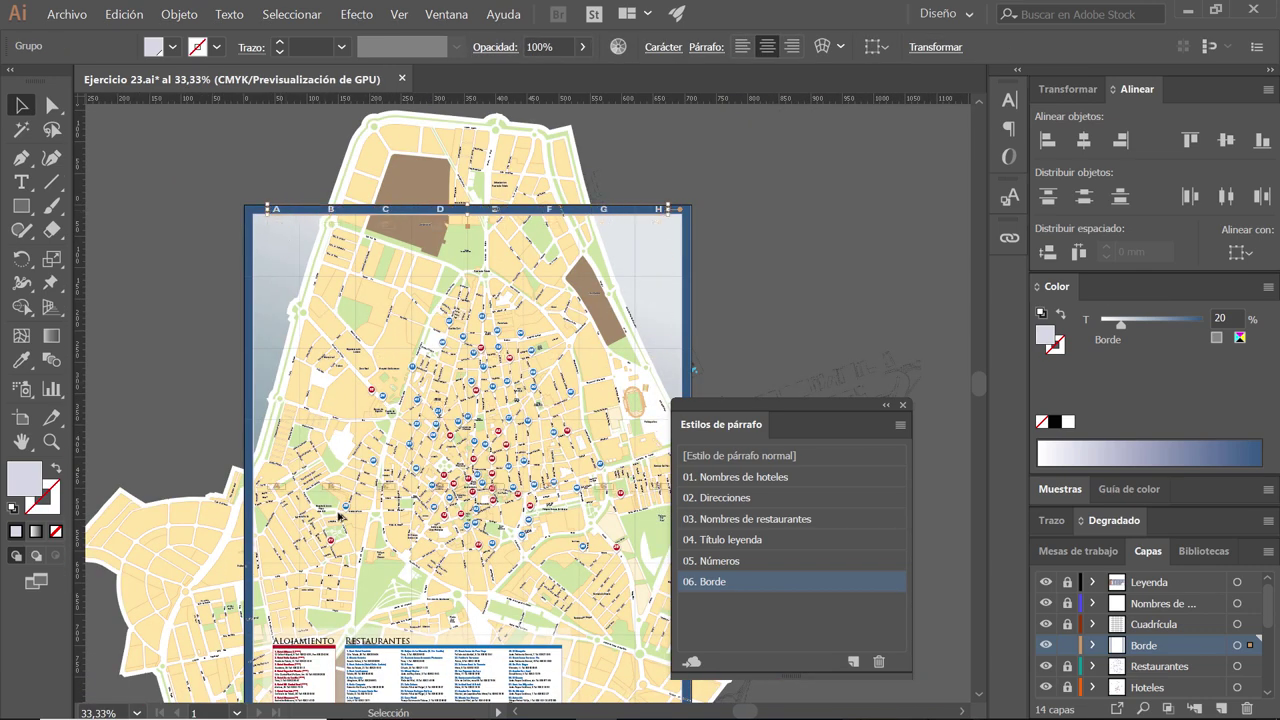
left_click_drag(280, 222, 330, 520)
scroll(489, 473, "down", 3)
scroll(340, 290, "down", 1)
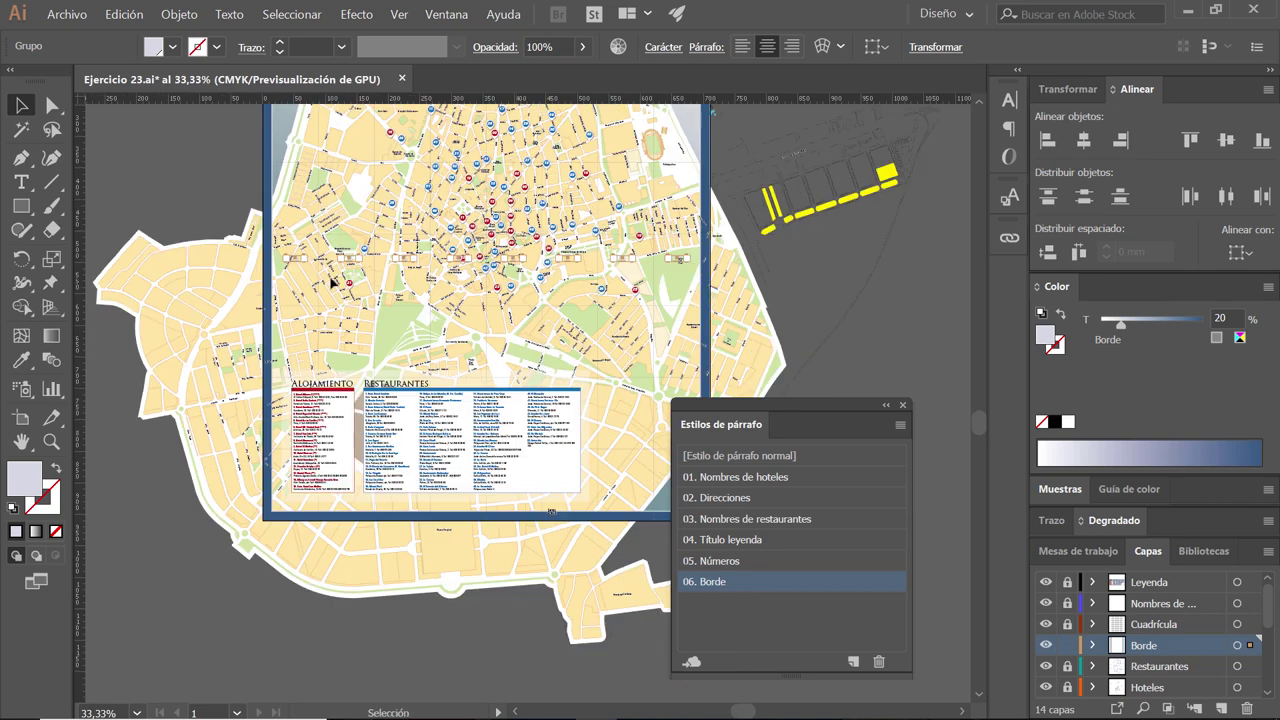
left_click_drag(297, 300, 310, 525)
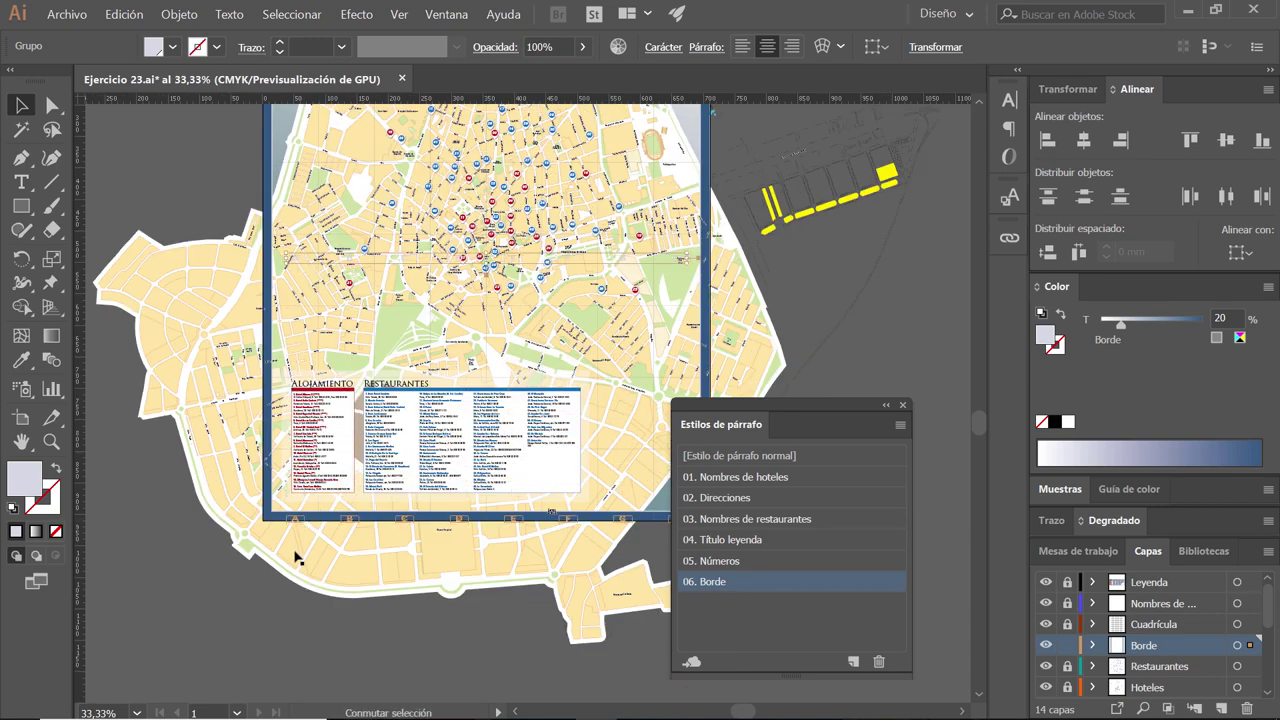
- Fine-tune the bottom label row's vertical position with drags and arrow-key nudges
key("ctrl+1")
scroll(322, 545, "up", 1)
scroll(390, 530, "up", 1)
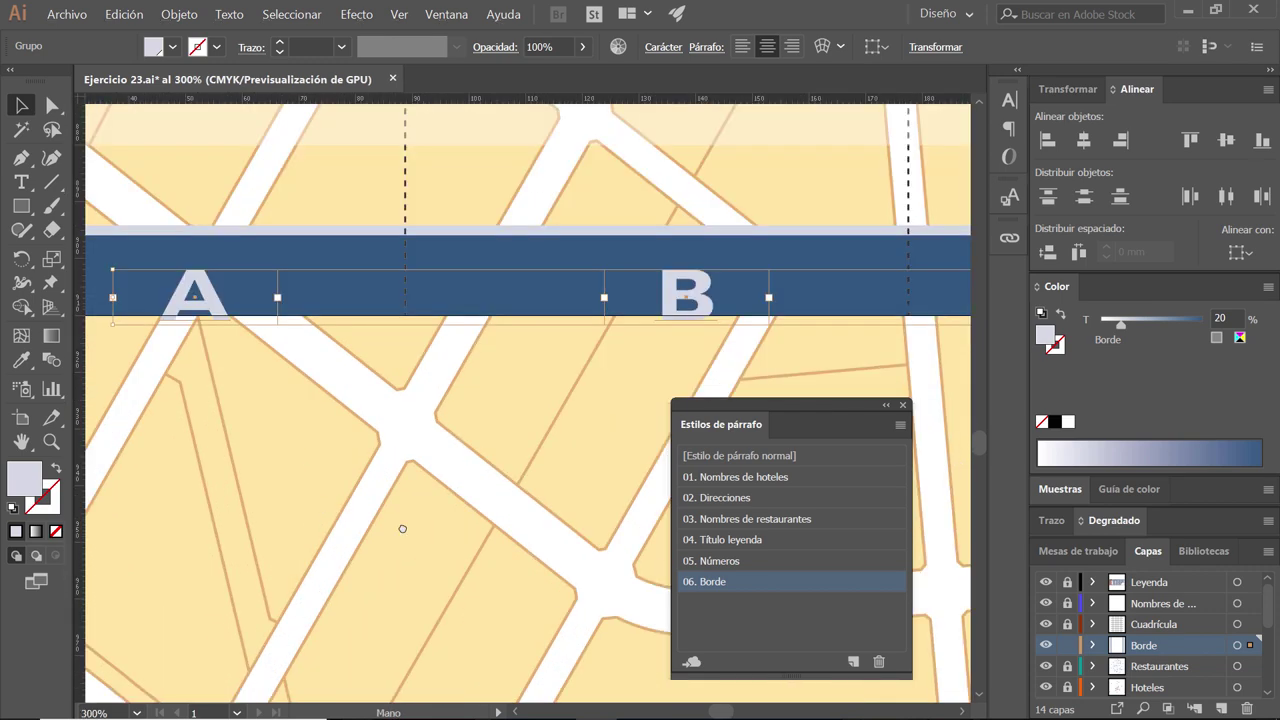
scroll(396, 490, "up", 2)
left_click_drag(388, 457, 389, 422)
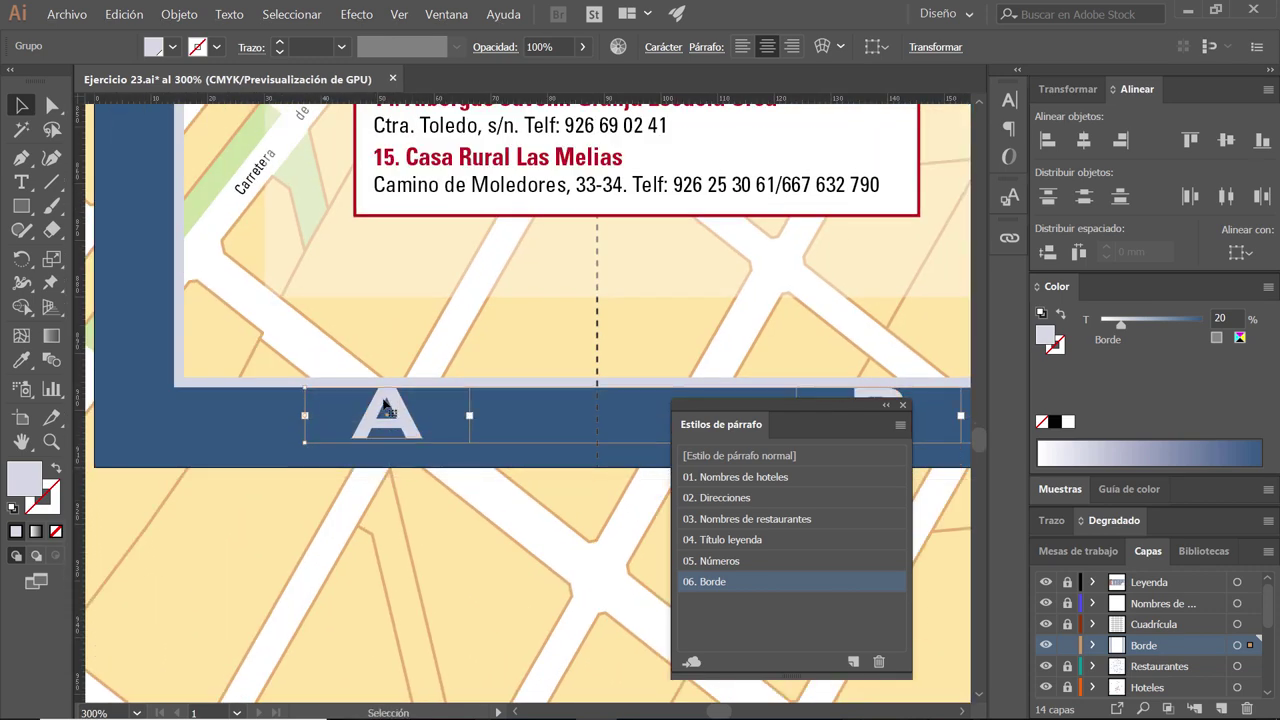
key("Down")
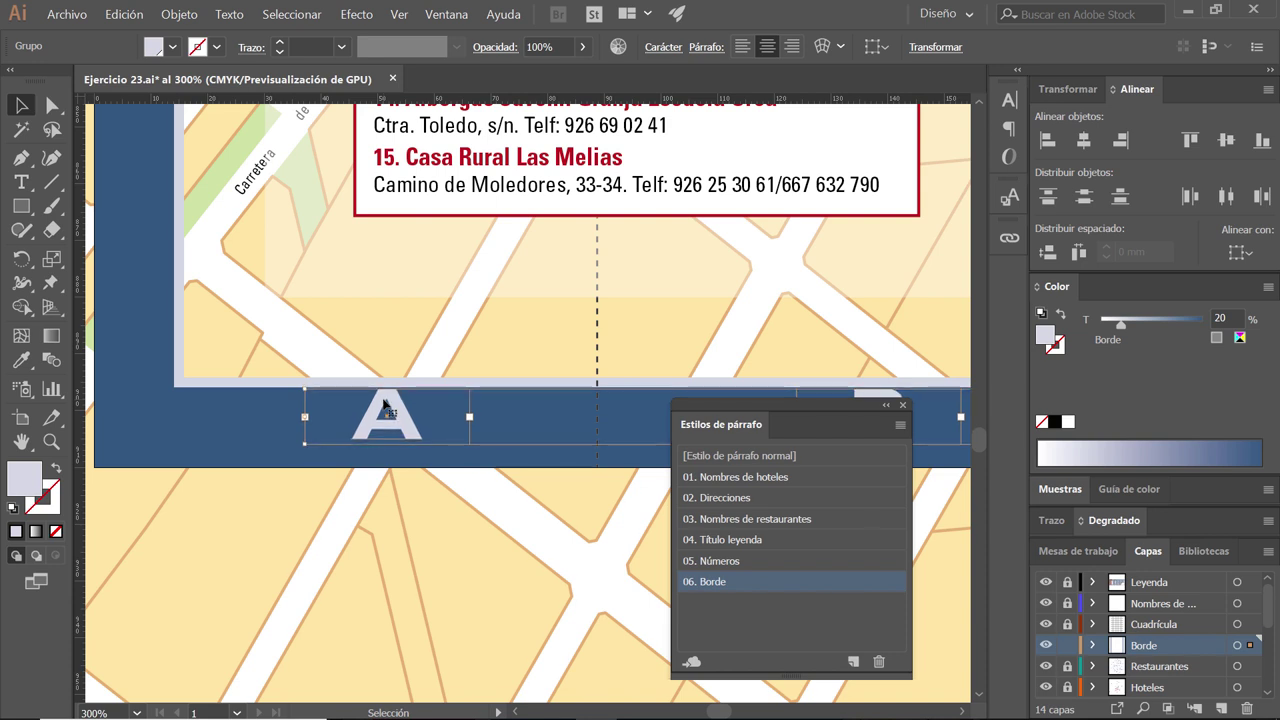
key("Up")
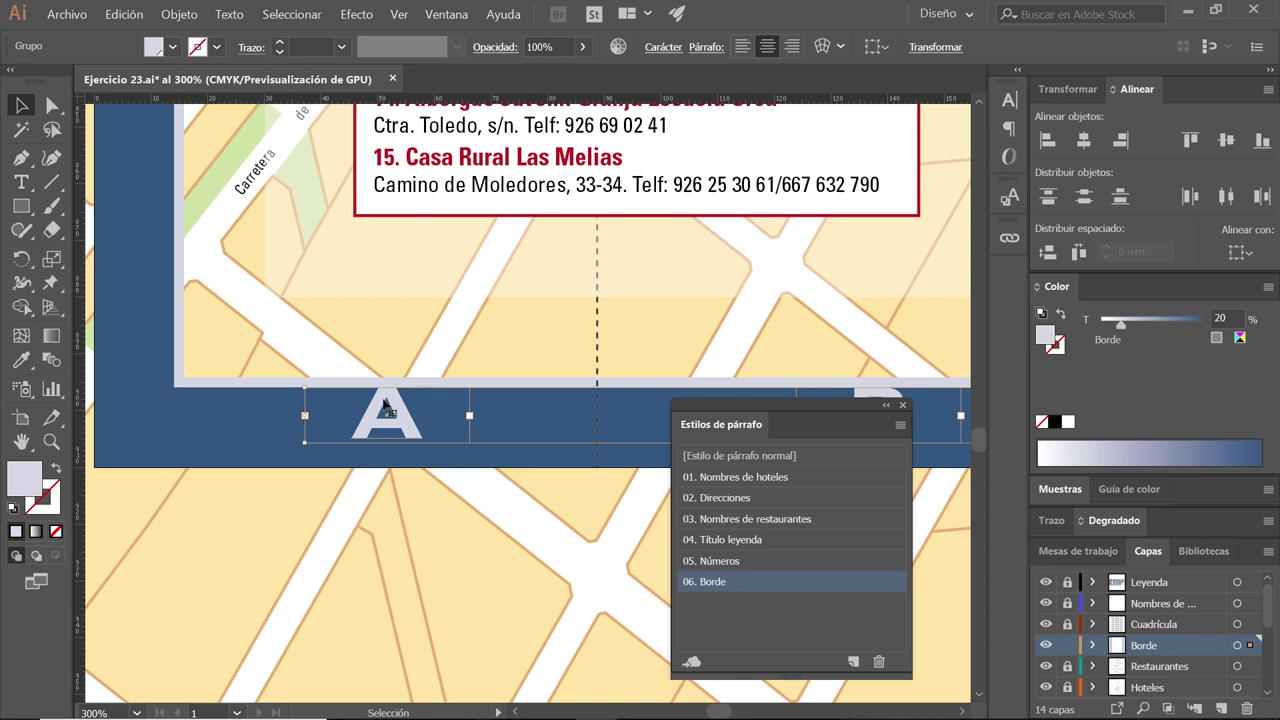
key("shift")
key("shift+Down")
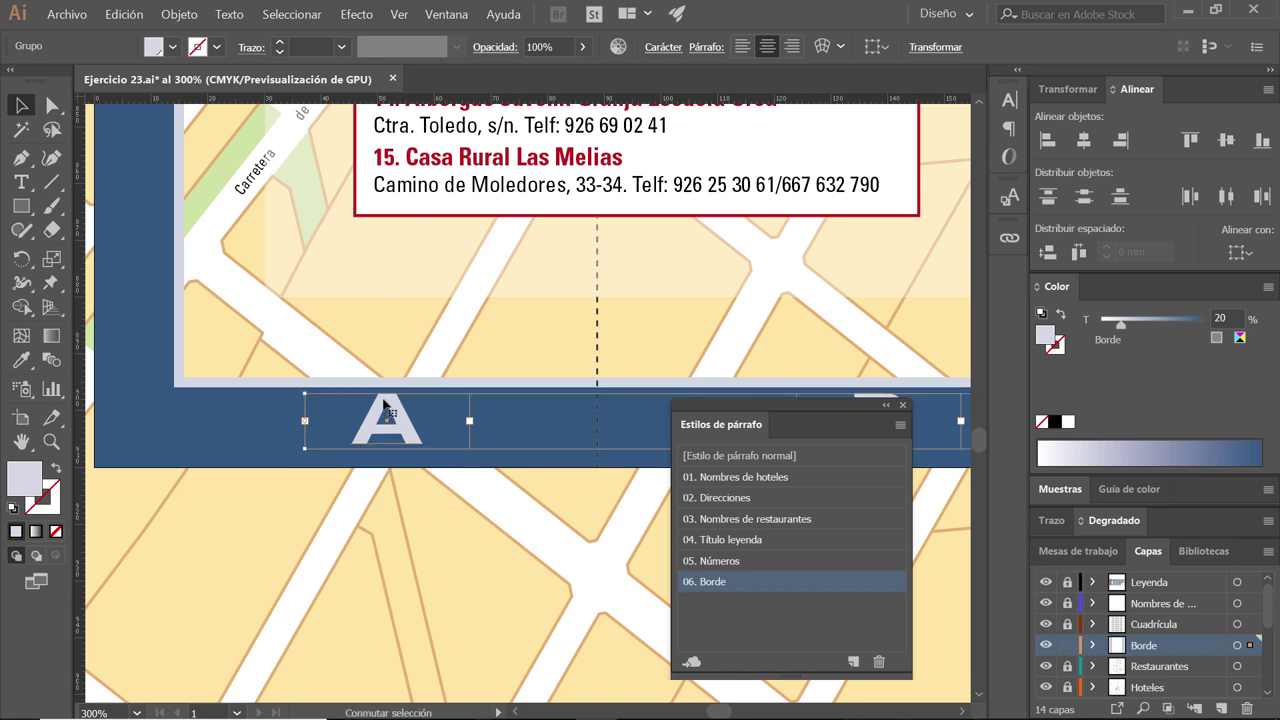
key("shift+Down")
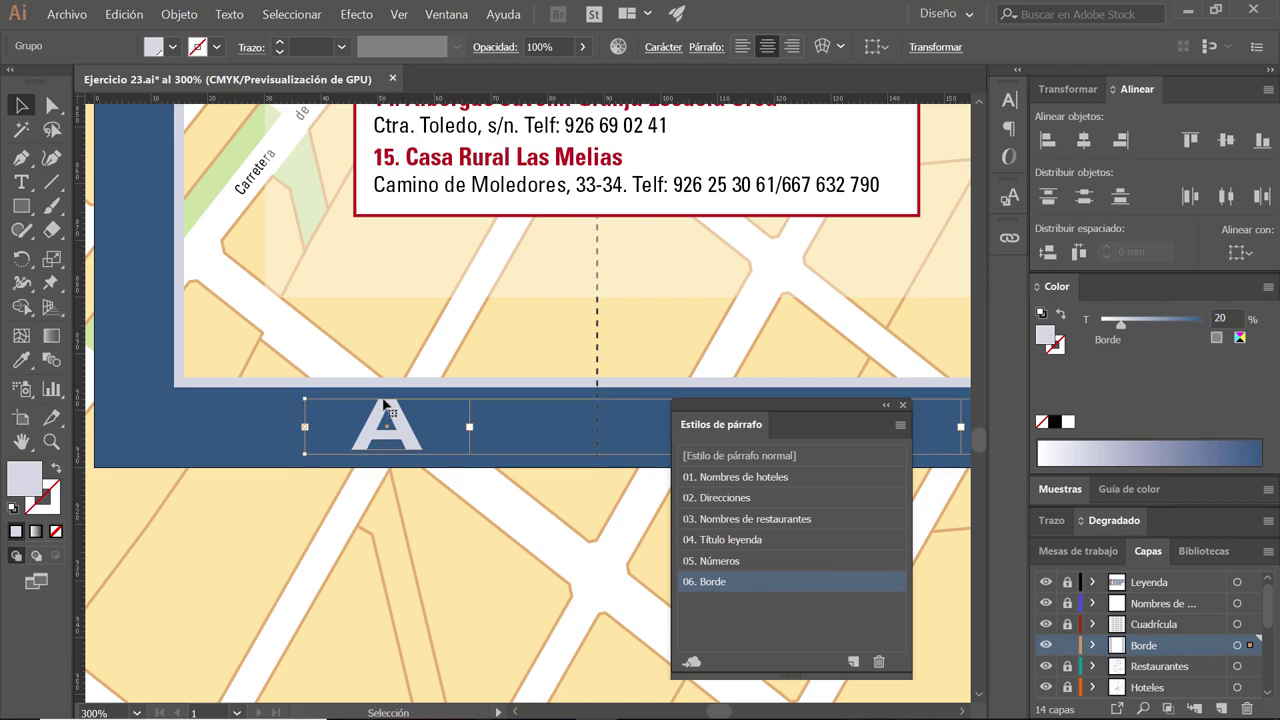
- Zoom out and pan back up to the top border headers
key("ctrl+1")
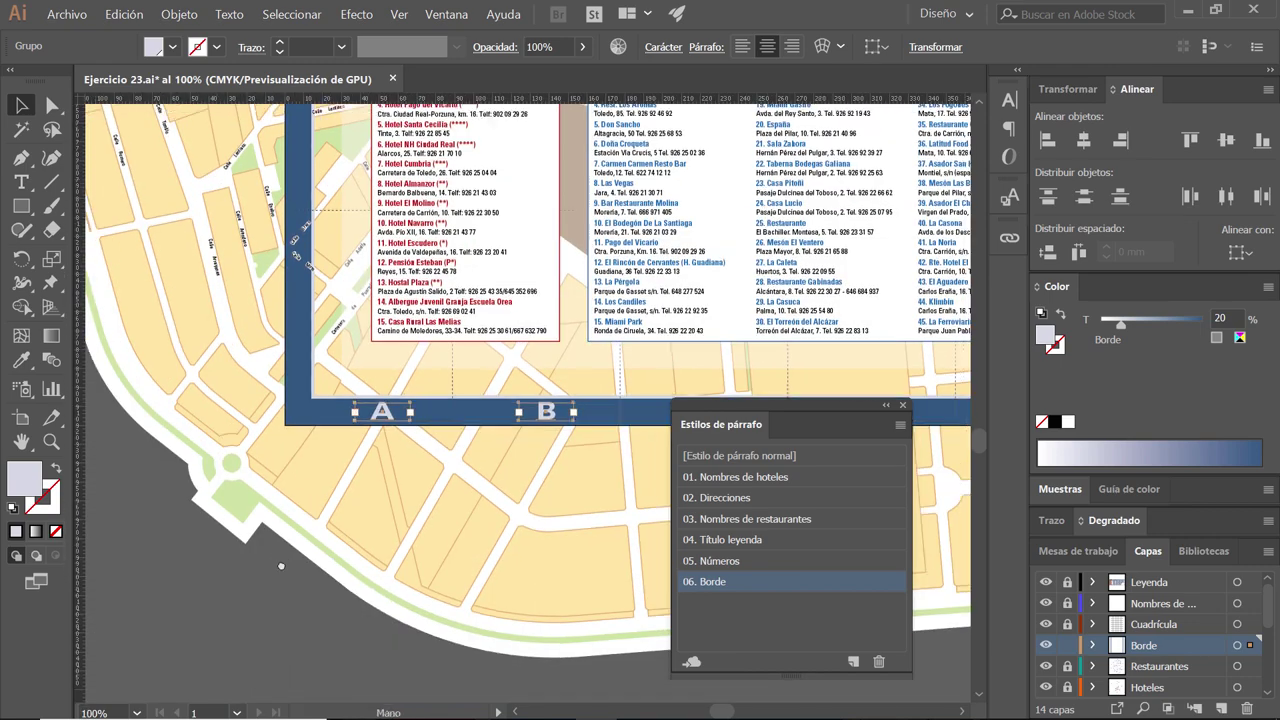
left_click_drag(373, 349, 265, 423)
mouse_move(258, 199)
left_mouse_down()
mouse_move(383, 333)
mouse_move(370, 150)
left_mouse_up()
mouse_move(380, 420)
left_mouse_down()
mouse_move(360, 250)
mouse_move(380, 260)
left_mouse_up()
mouse_move(470, 380)
left_mouse_down()
mouse_move(488, 421)
mouse_move(482, 592)
left_mouse_up()
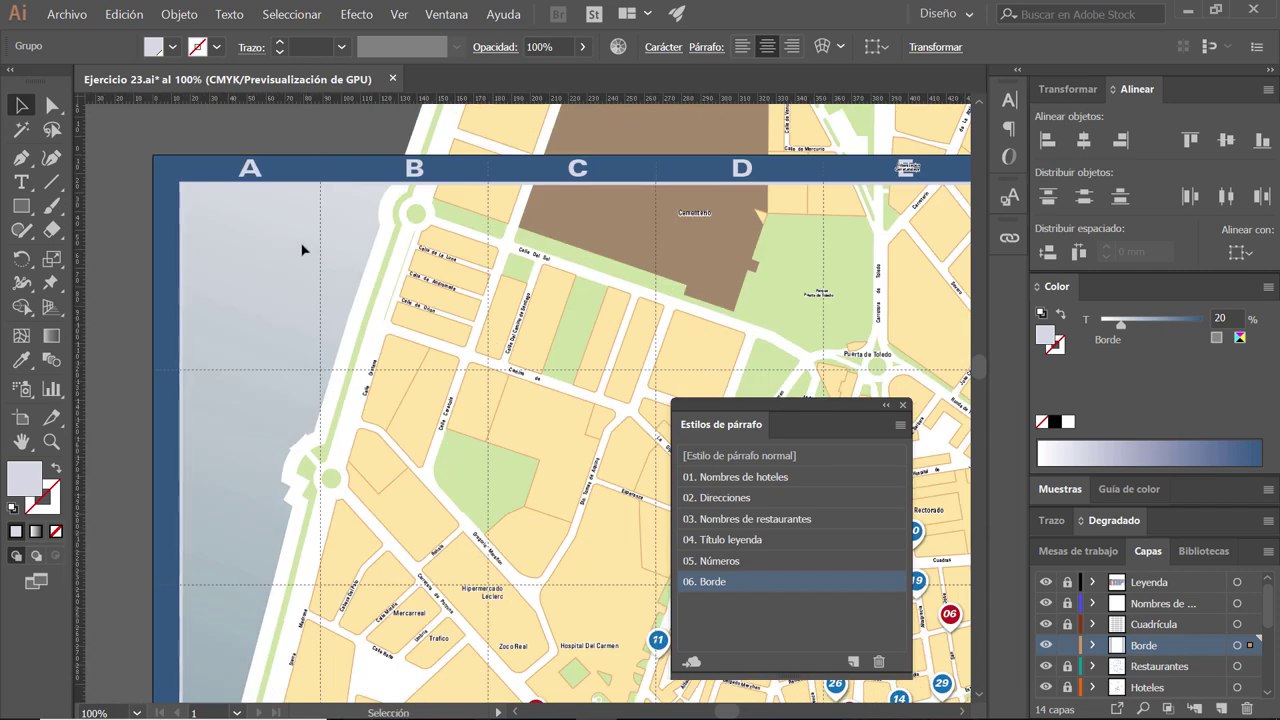
- Move the top header letters lower in the blue band, nudging them up slightly
scroll(242, 173, "up", 1)
scroll(242, 173, "up", 1)
left_click(289, 207)
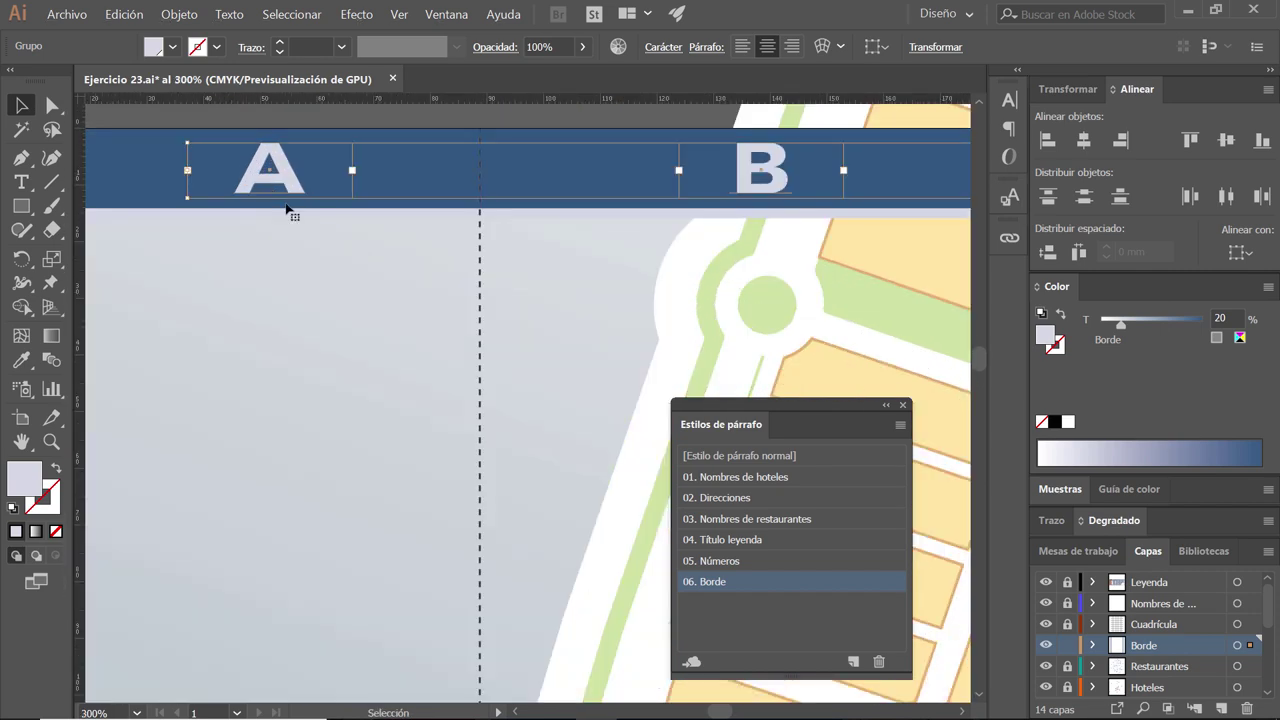
left_click_drag(277, 191, 283, 197)
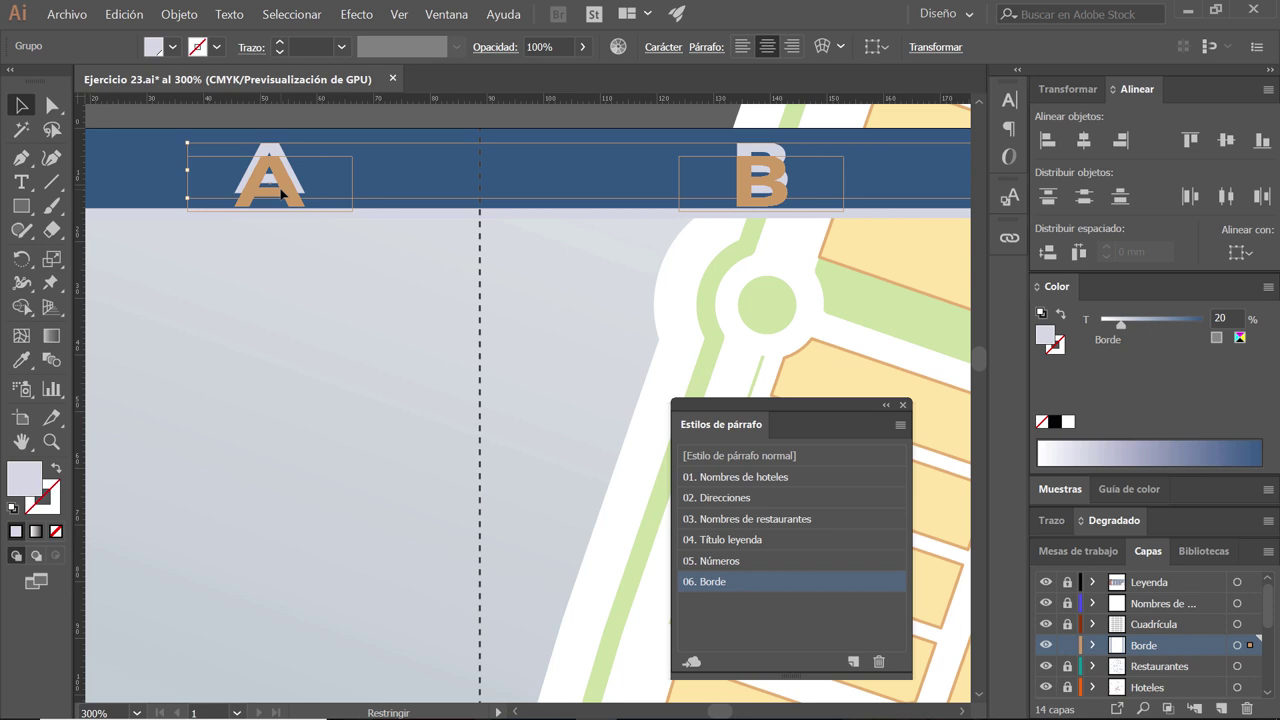
left_click_drag(282, 193, 282, 193)
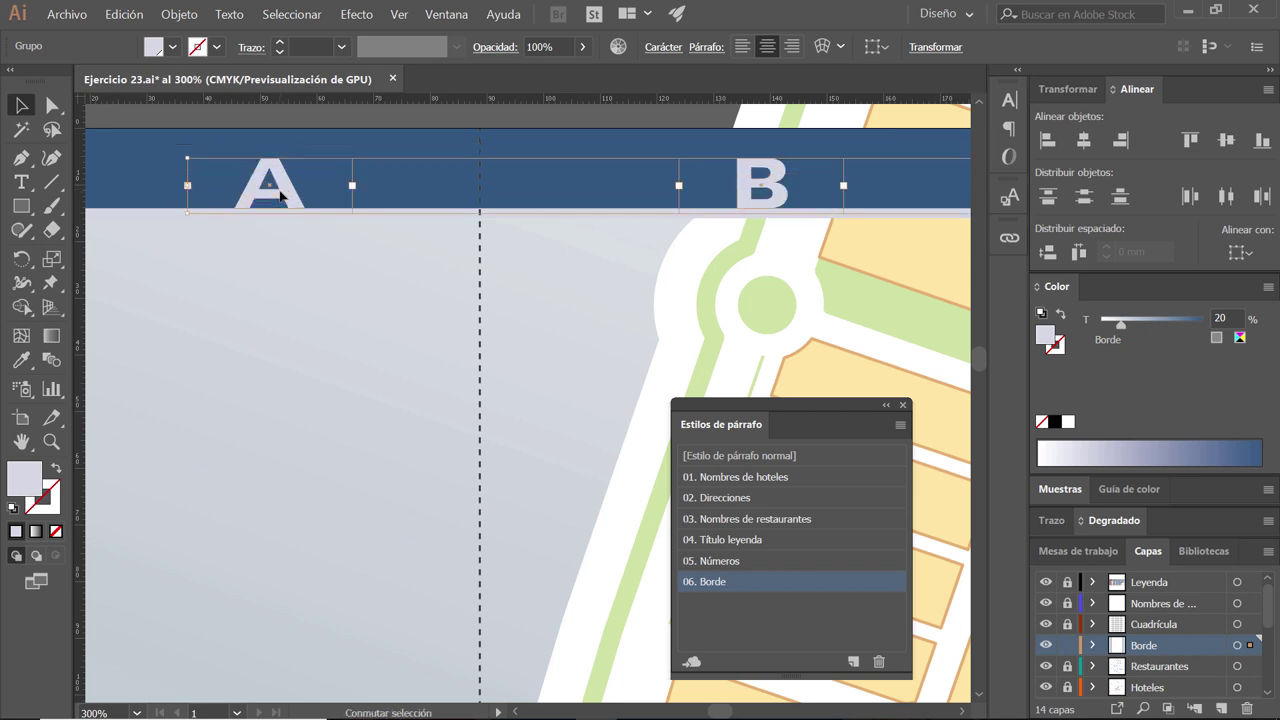
key("Up")
key("Up")
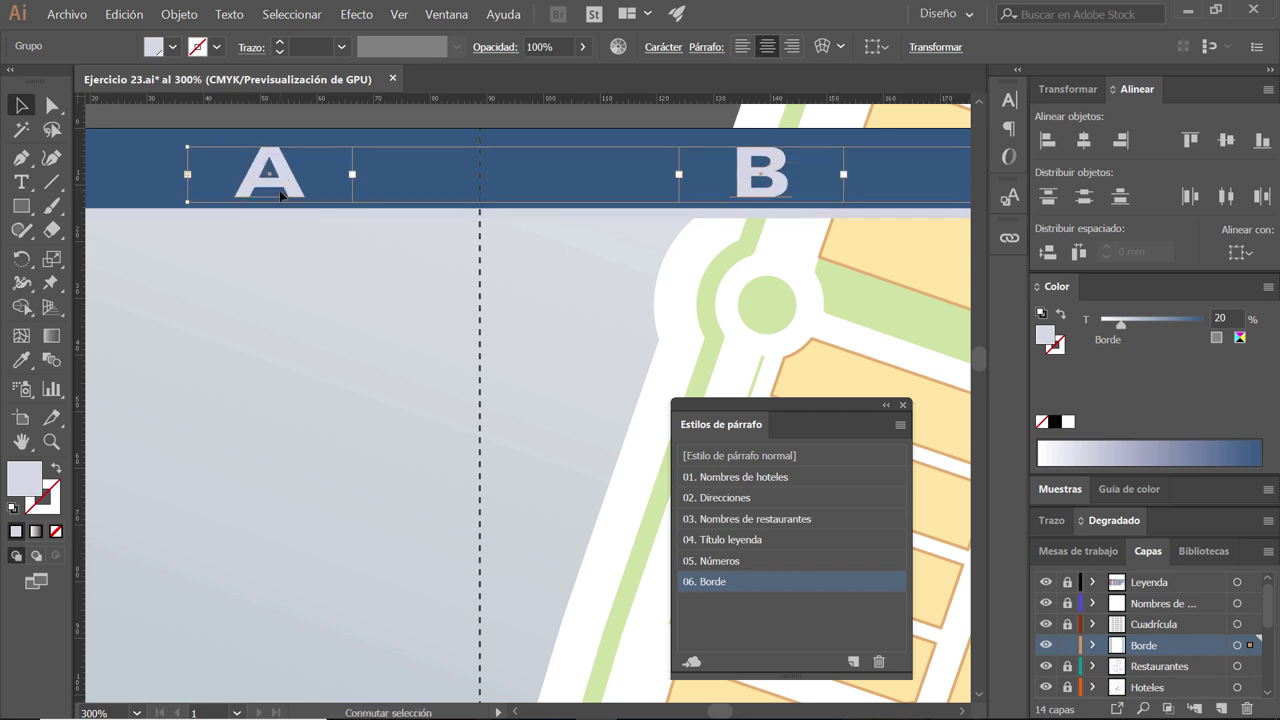
scroll(336, 279, "down", 2)
scroll(340, 287, "down", 1)
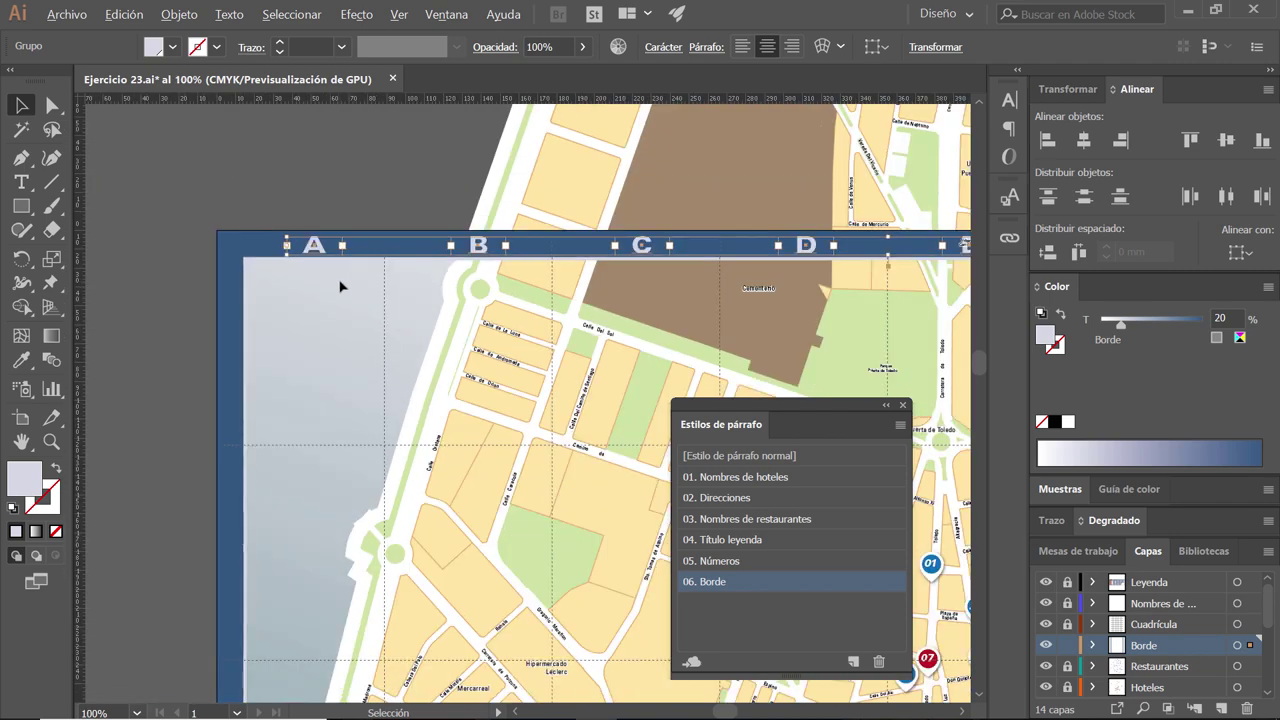
scroll(340, 287, "down", 1)
scroll(200, 230, "down", 1)
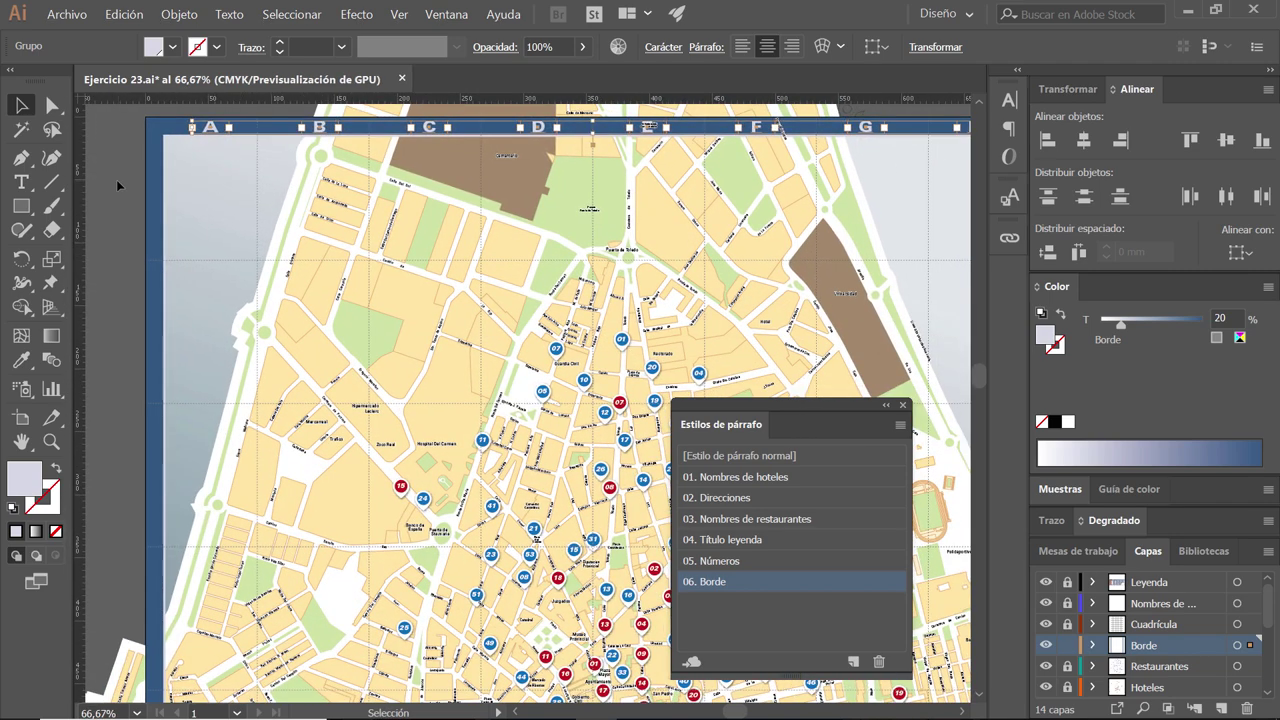
left_click(116, 179)
- Draw a new text frame to the left of the map
scroll(290, 160, "left", 1)
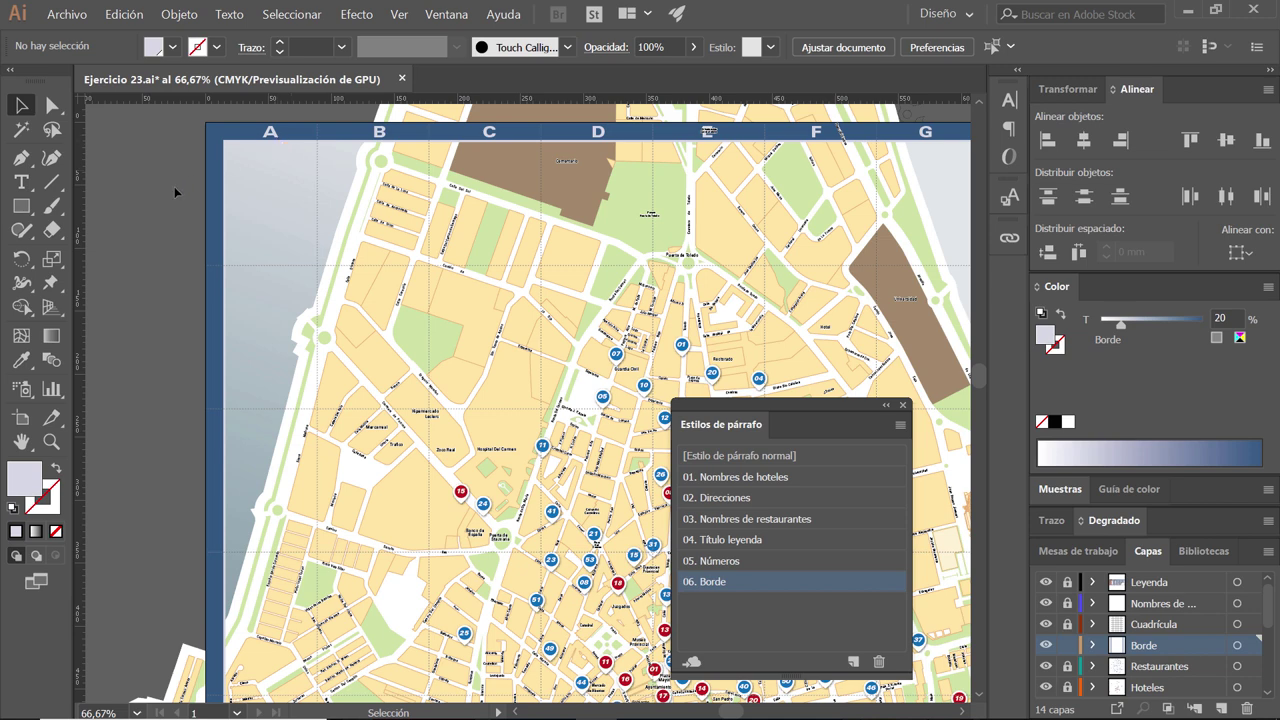
left_click(21, 182)
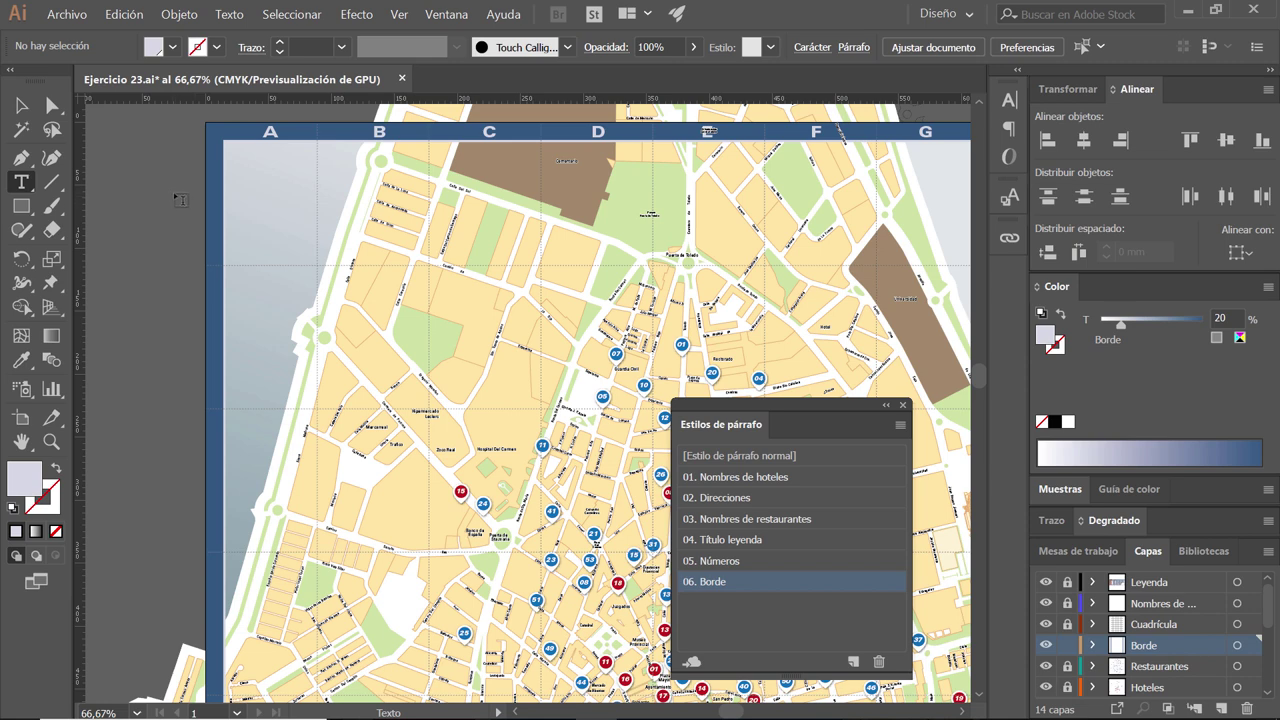
left_click_drag(166, 181, 218, 215)
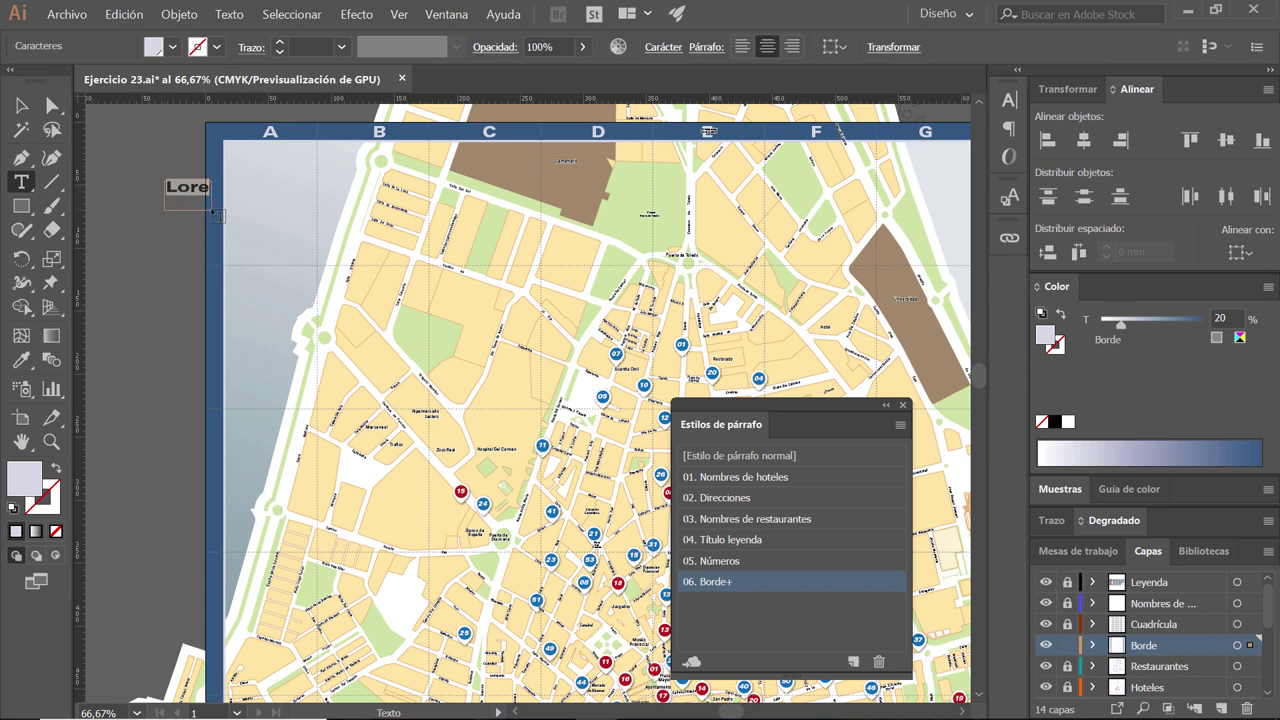
type("1")
- Apply the 06. Borde style to the 1 label and shrink its text frame
left_click(21, 105)
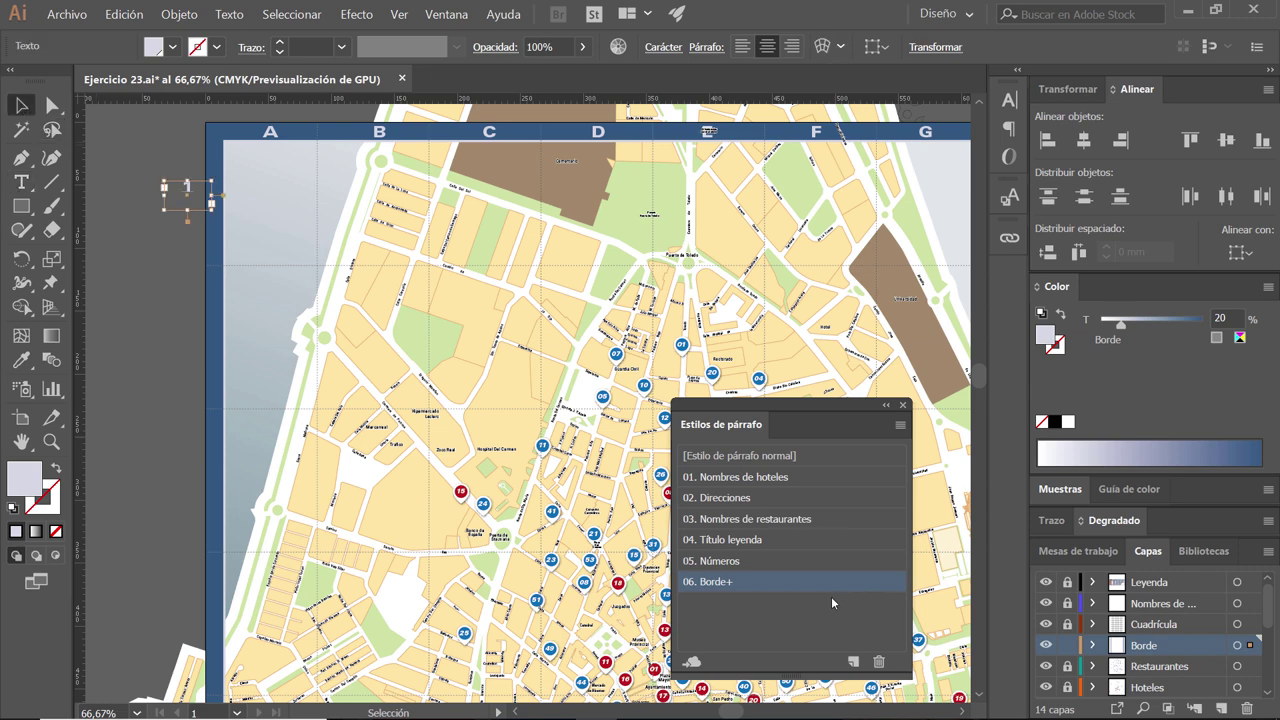
key("alt")
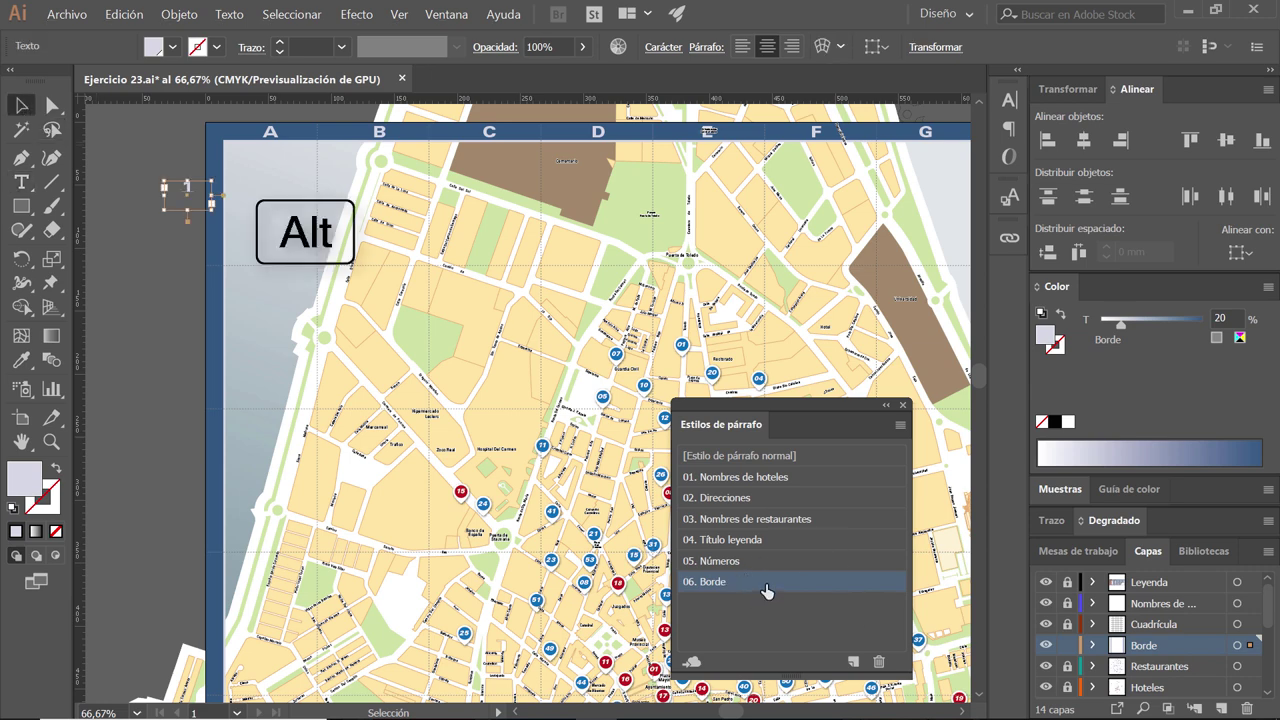
left_click(190, 248)
scroll(232, 205, "up", 1)
scroll(229, 218, "up", 1)
left_click_drag(229, 218, 312, 313)
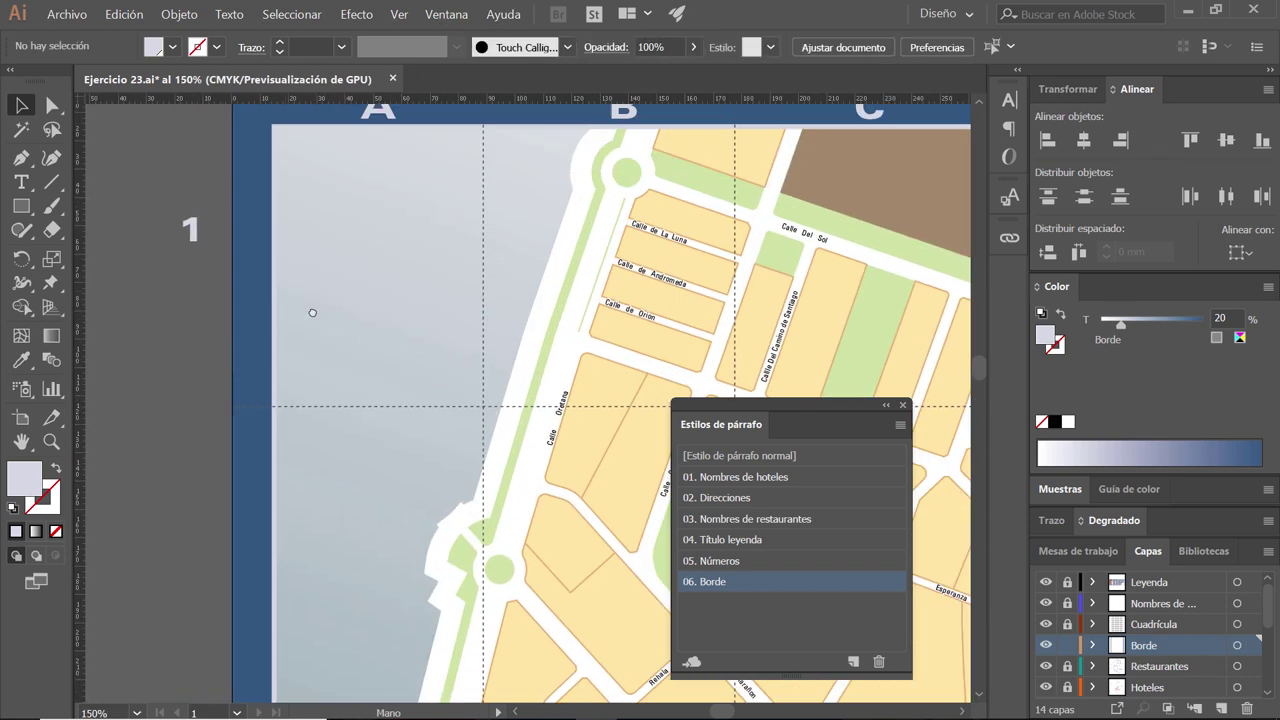
mouse_move(231, 256)
left_mouse_down()
mouse_move(287, 257)
mouse_move(293, 270)
left_mouse_up()
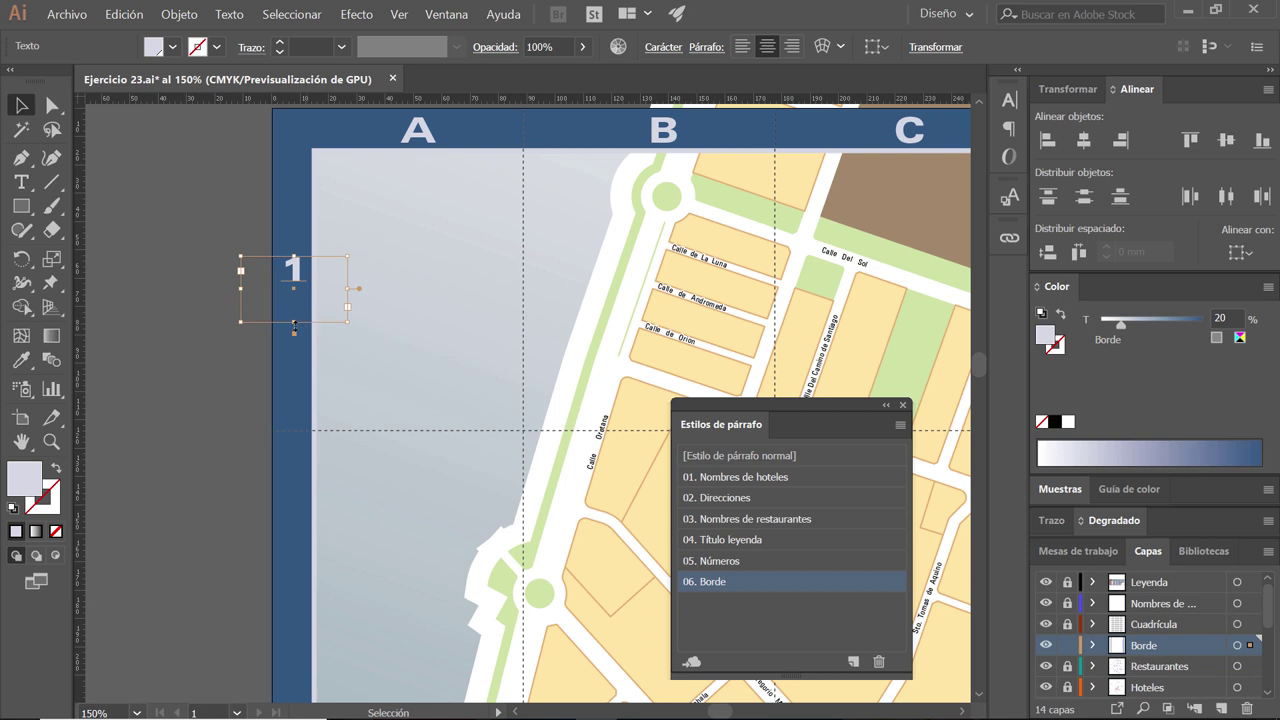
mouse_move(294, 324)
left_mouse_down()
mouse_move(294, 287)
mouse_move(278, 272)
left_mouse_up()
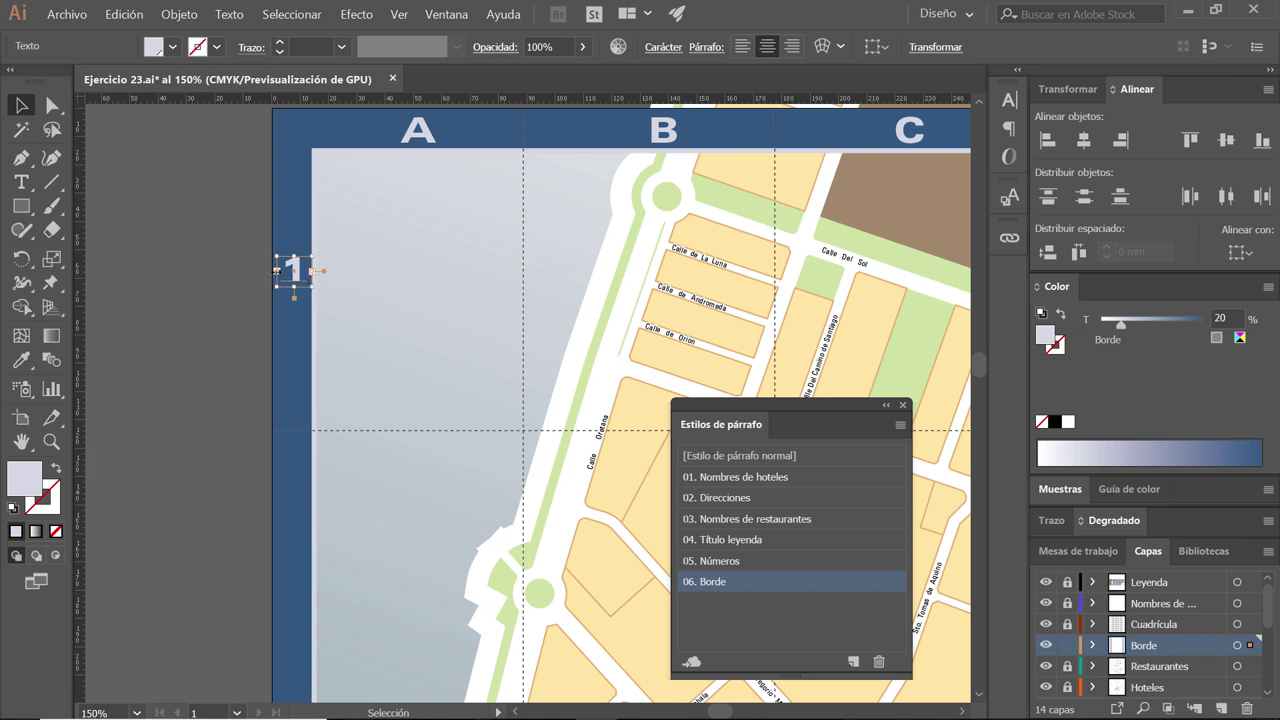
mouse_move(276, 271)
left_mouse_down()
mouse_move(315, 289)
mouse_move(304, 289)
left_mouse_up()
left_click(220, 318)
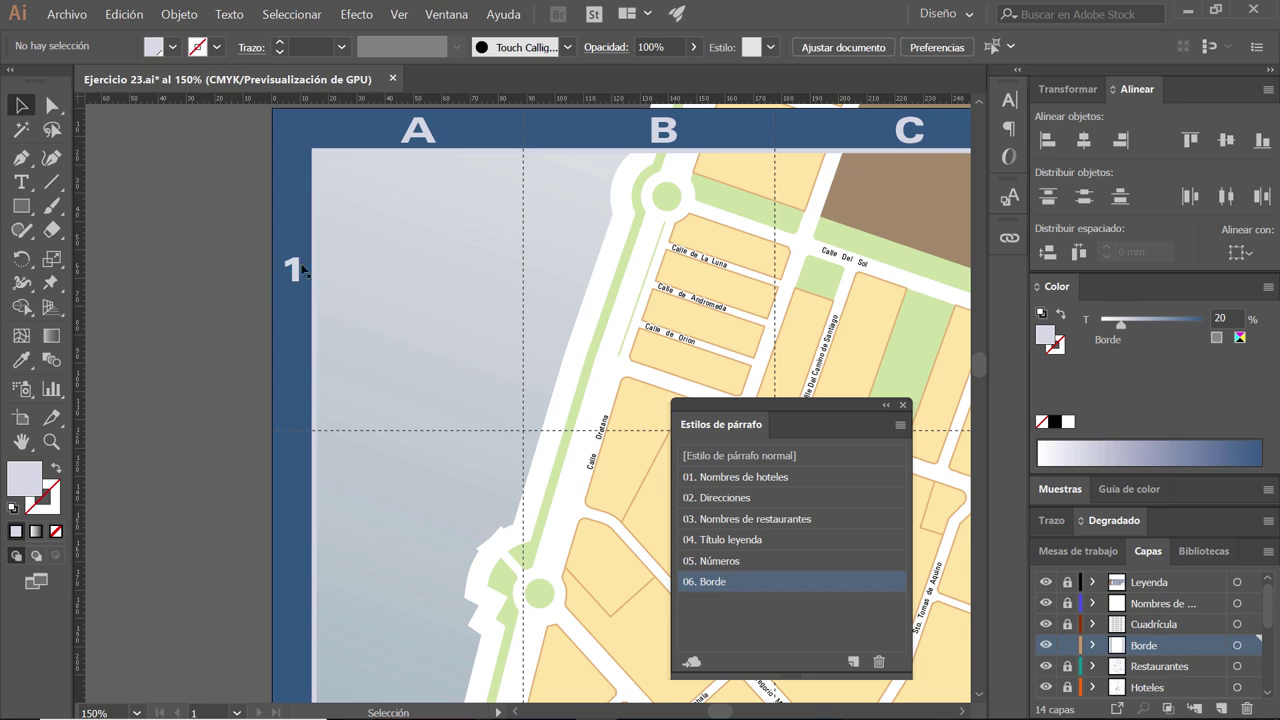
- Move the 1 label onto the left border and place a copy further down
left_click_drag(302, 268, 291, 280)
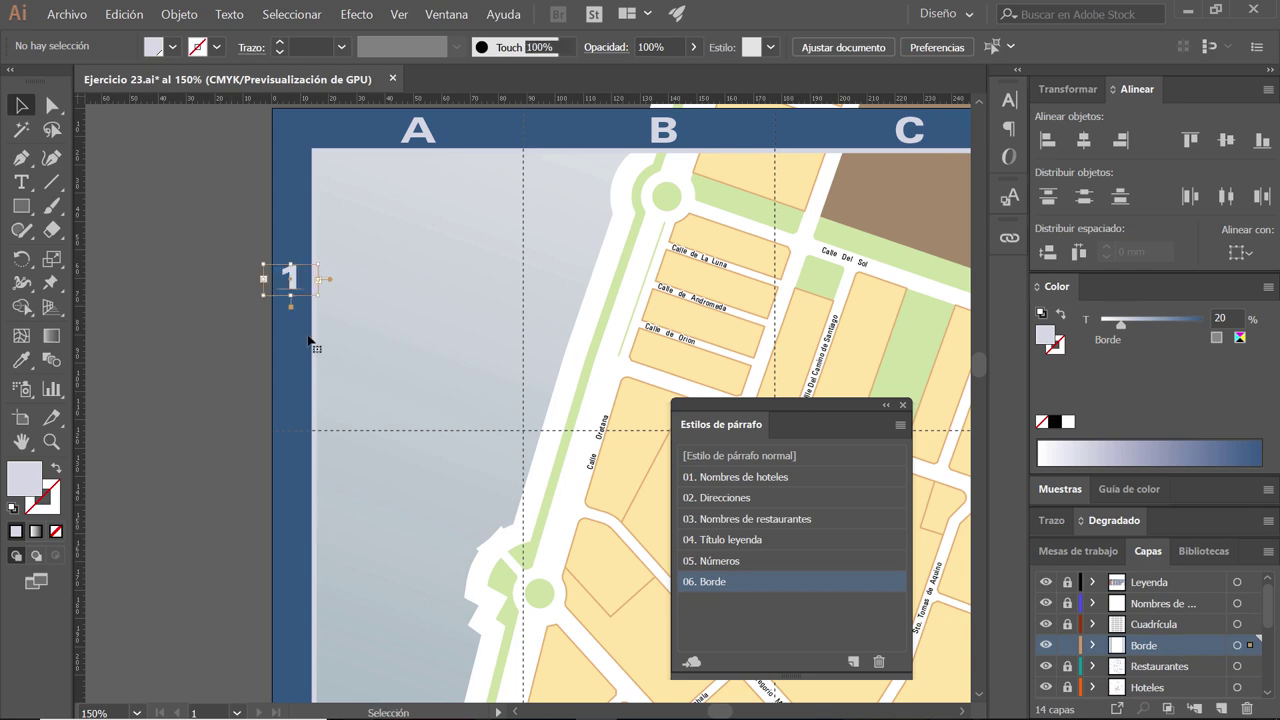
key("ctrl+minus")
key("ctrl+minus")
key("ctrl+minus")
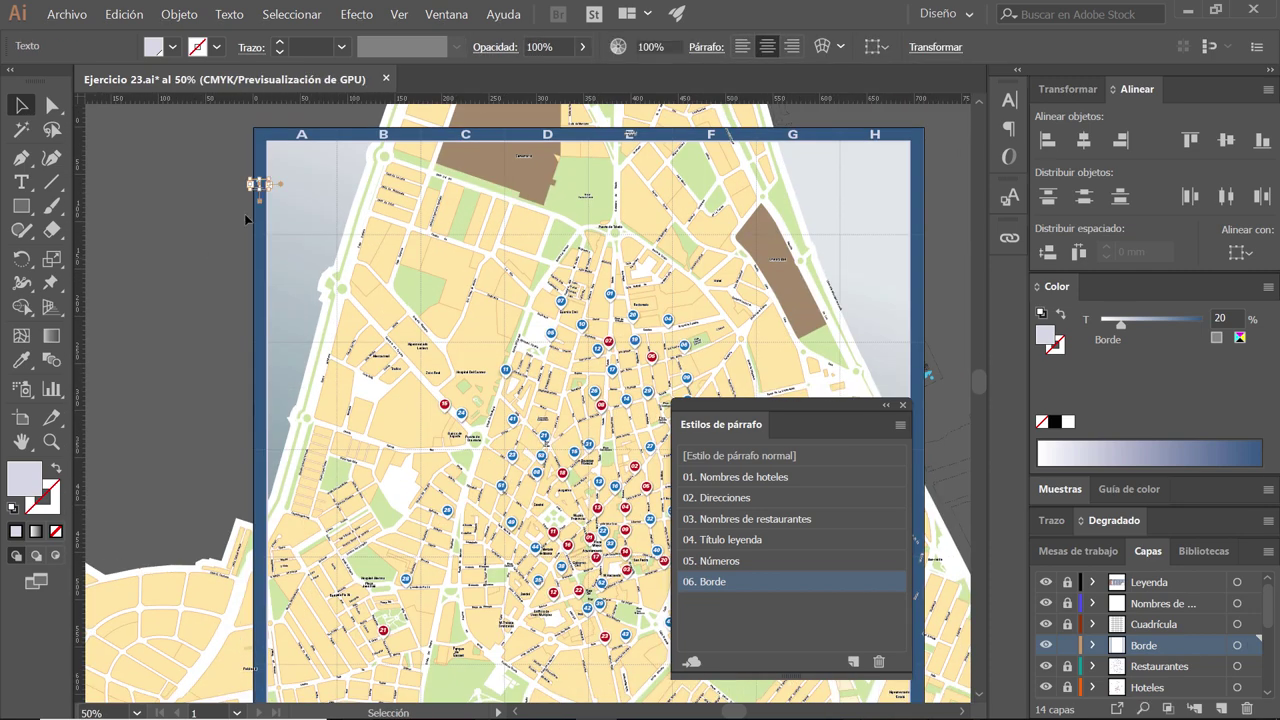
left_click(244, 213)
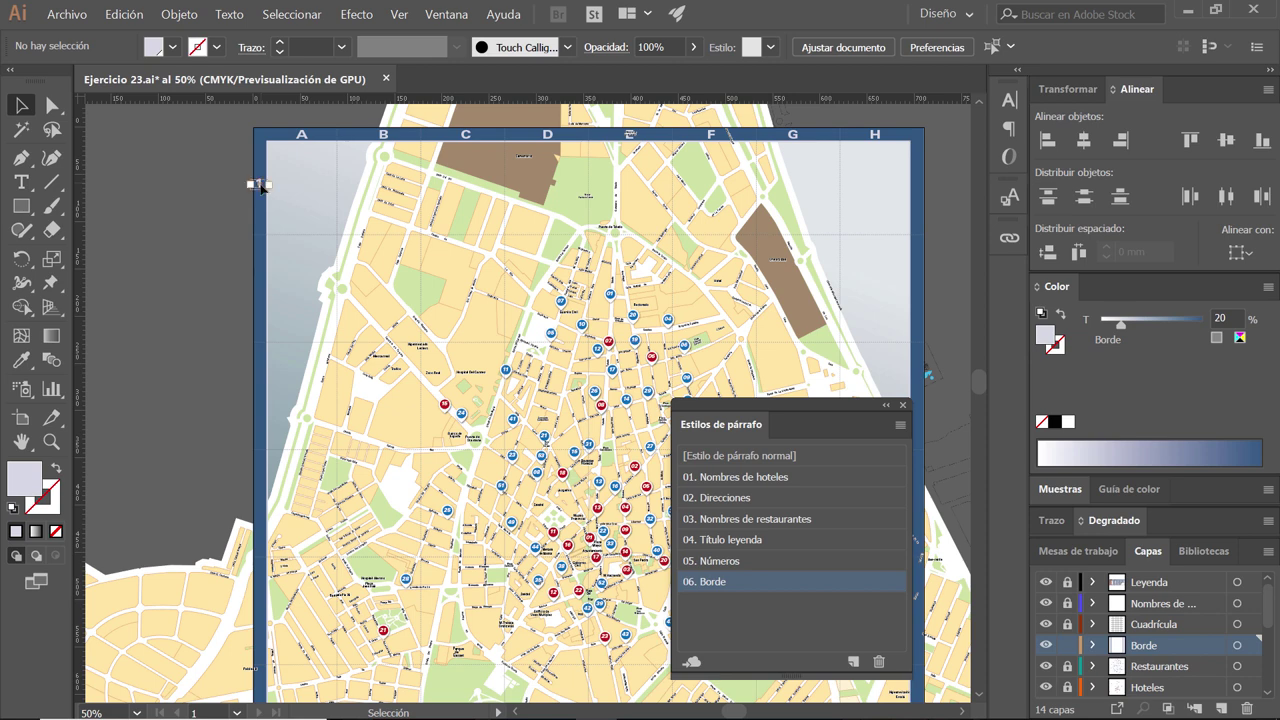
left_click_drag(258, 185, 260, 300)
- Repeat the copy with Ctrl+D to add evenly spaced labels down the left border
key("ctrl+d")
key("ctrl+d")
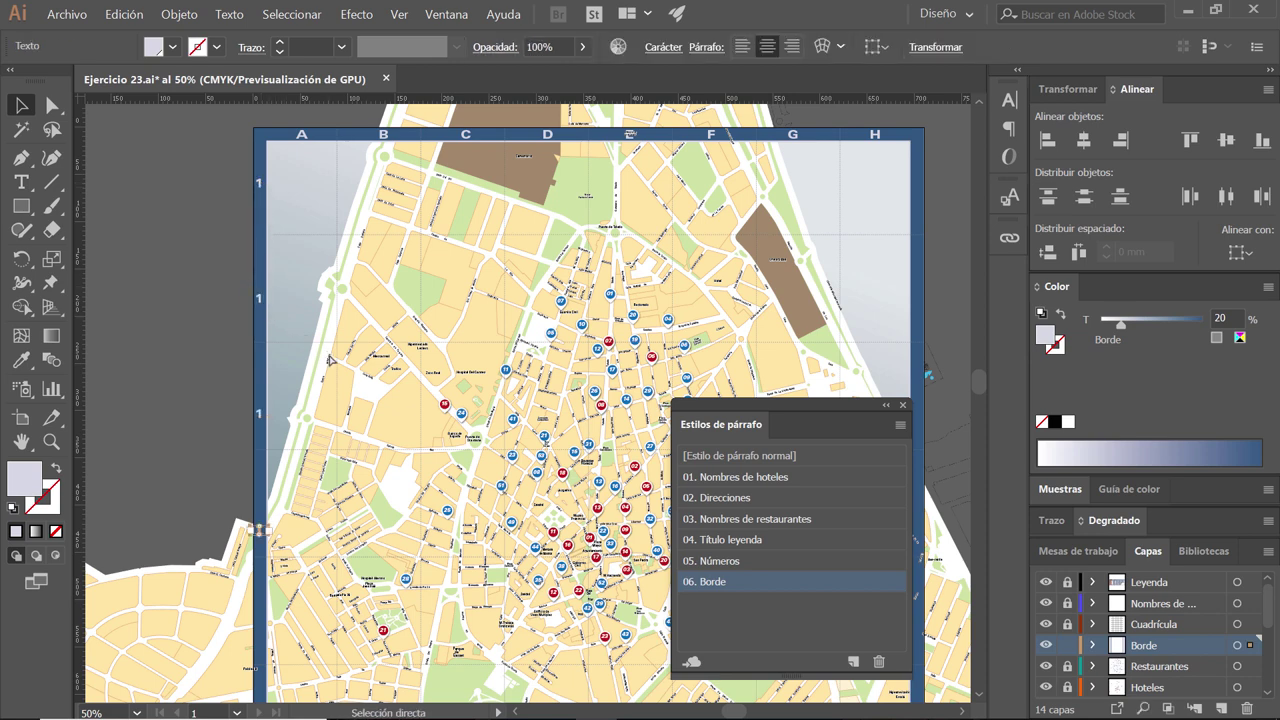
key("ctrl+d")
scroll(370, 460, "down", 3)
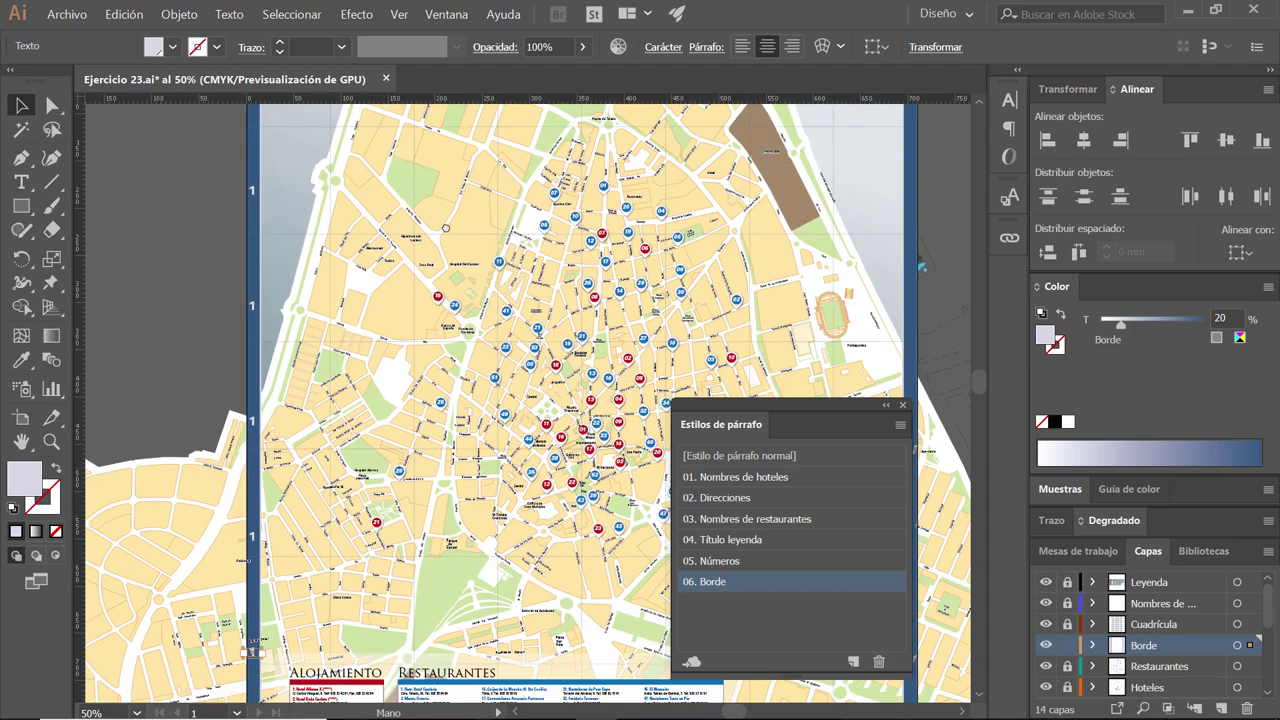
scroll(446, 228, "down", 7)
key("ctrl+d")
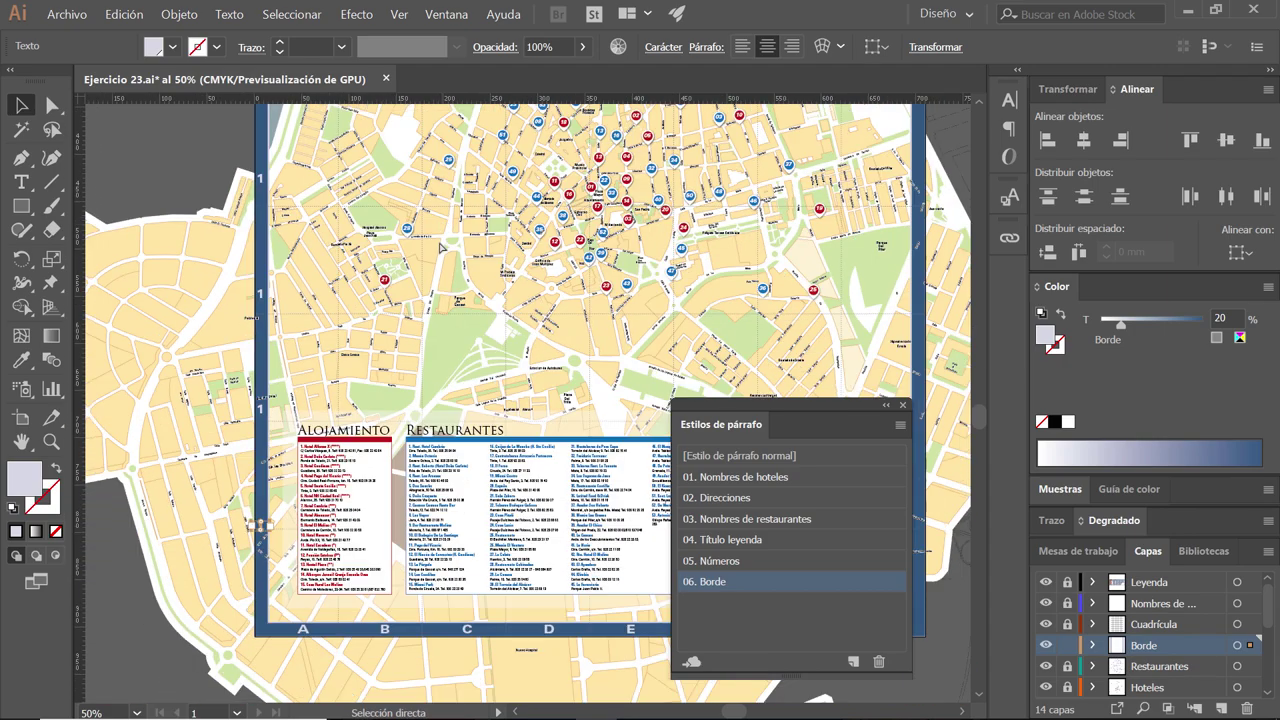
scroll(405, 393, "up", 3)
scroll(405, 393, "up", 4)
scroll(410, 395, "up", 4)
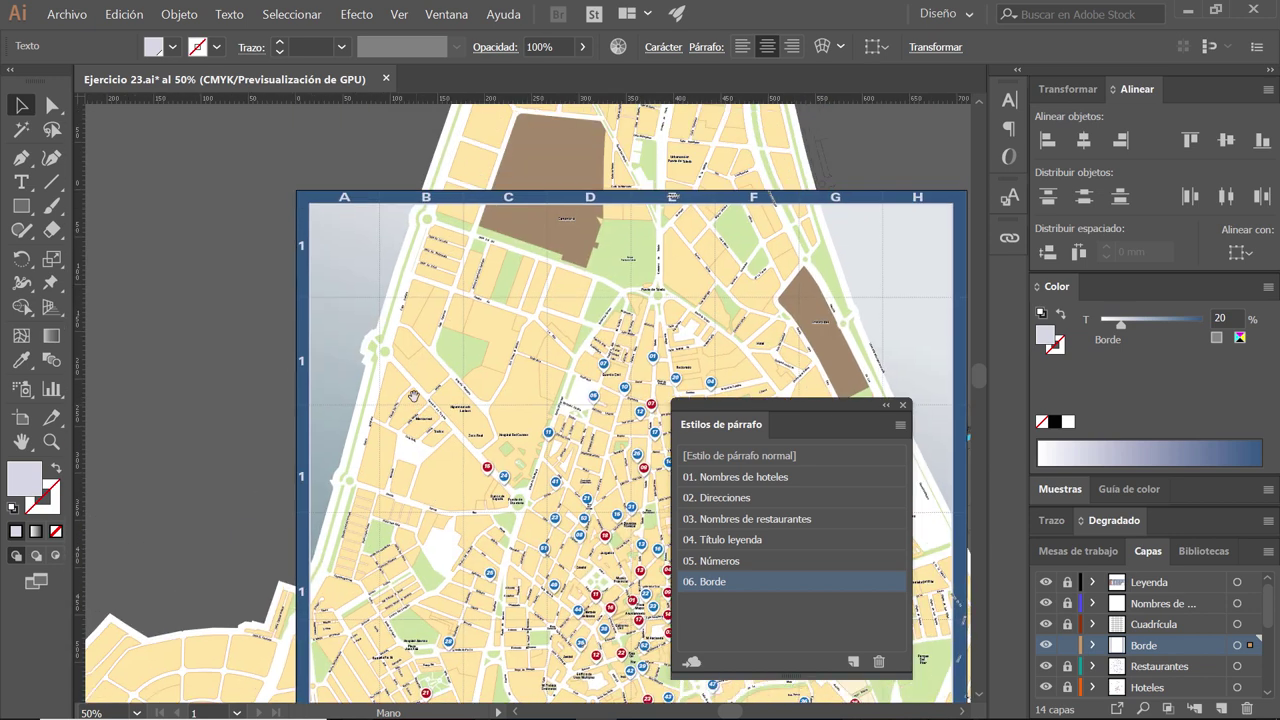
- Retype the second, third and fourth row labels as 2, 3 and 4
key("t")
double_click(301, 361)
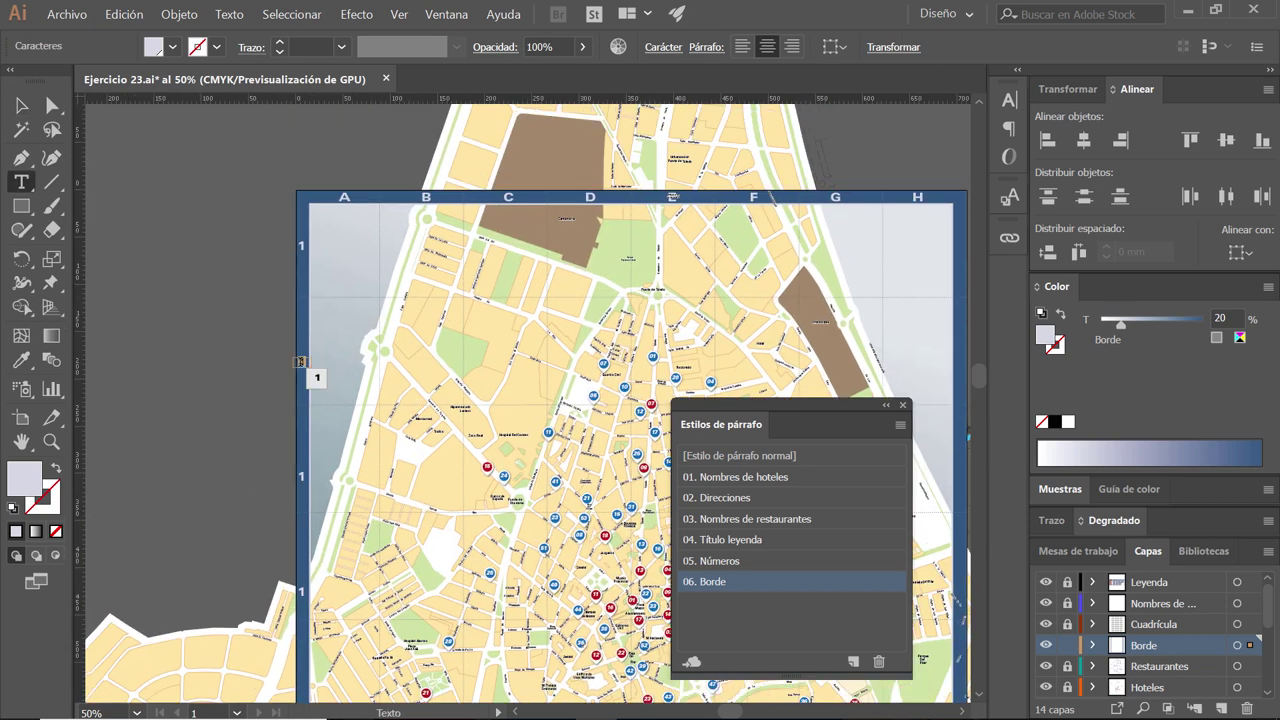
type("2")
double_click(301, 476)
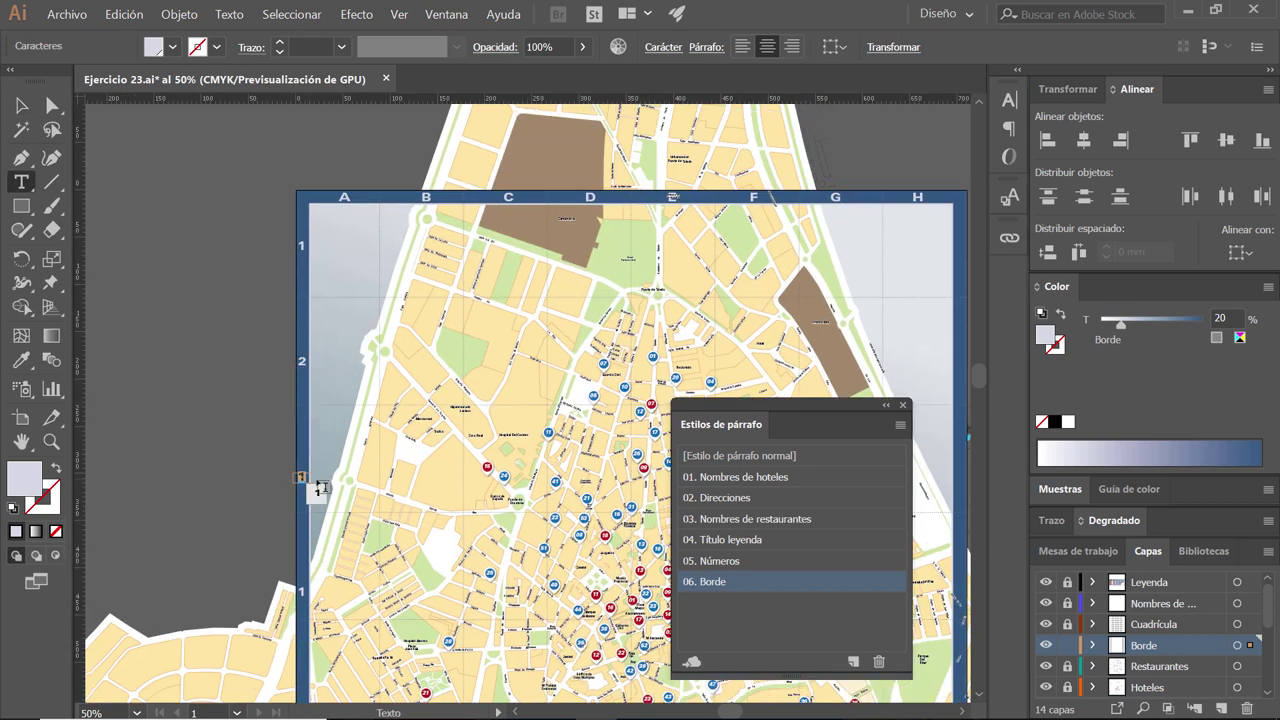
type("3")
double_click(301, 591)
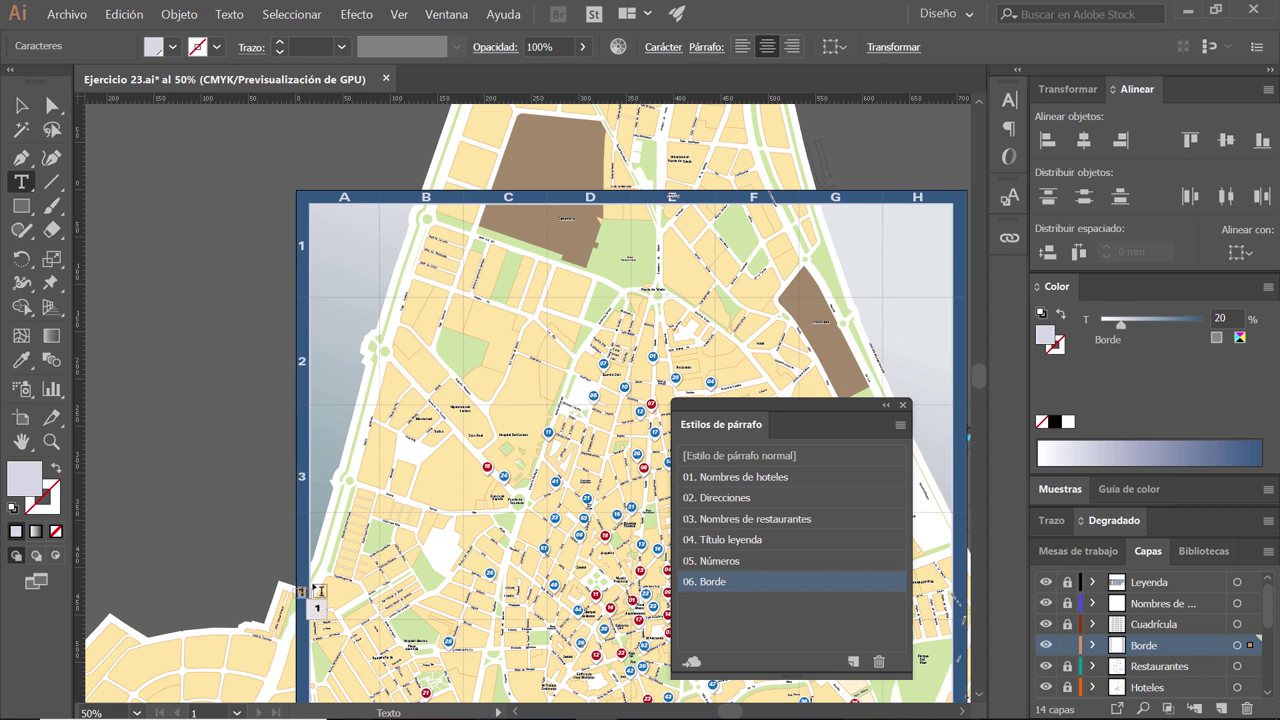
type("4")
scroll(400, 530, "down", 1)
scroll(395, 515, "down", 1)
scroll(393, 500, "down", 1)
scroll(393, 497, "down", 2)
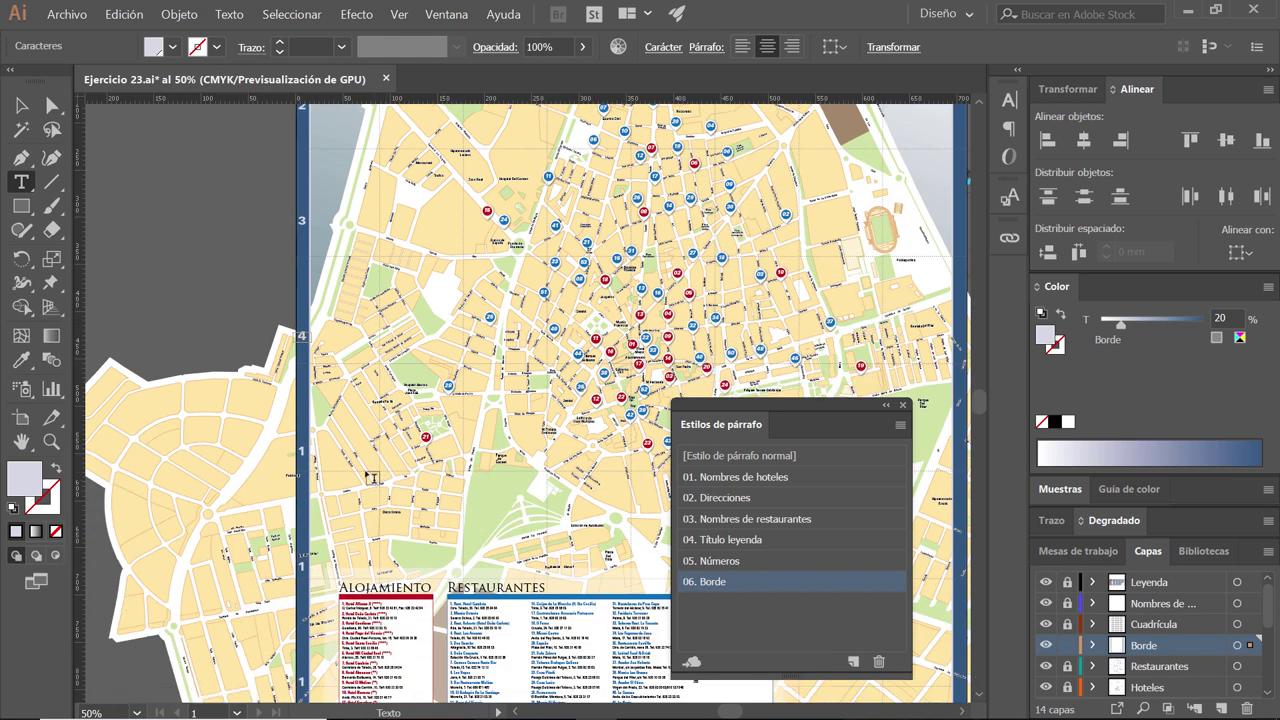
scroll(393, 497, "down", 3)
- Retype the fifth and sixth row labels as 5 and 6, then finish at the seventh
double_click(301, 338)
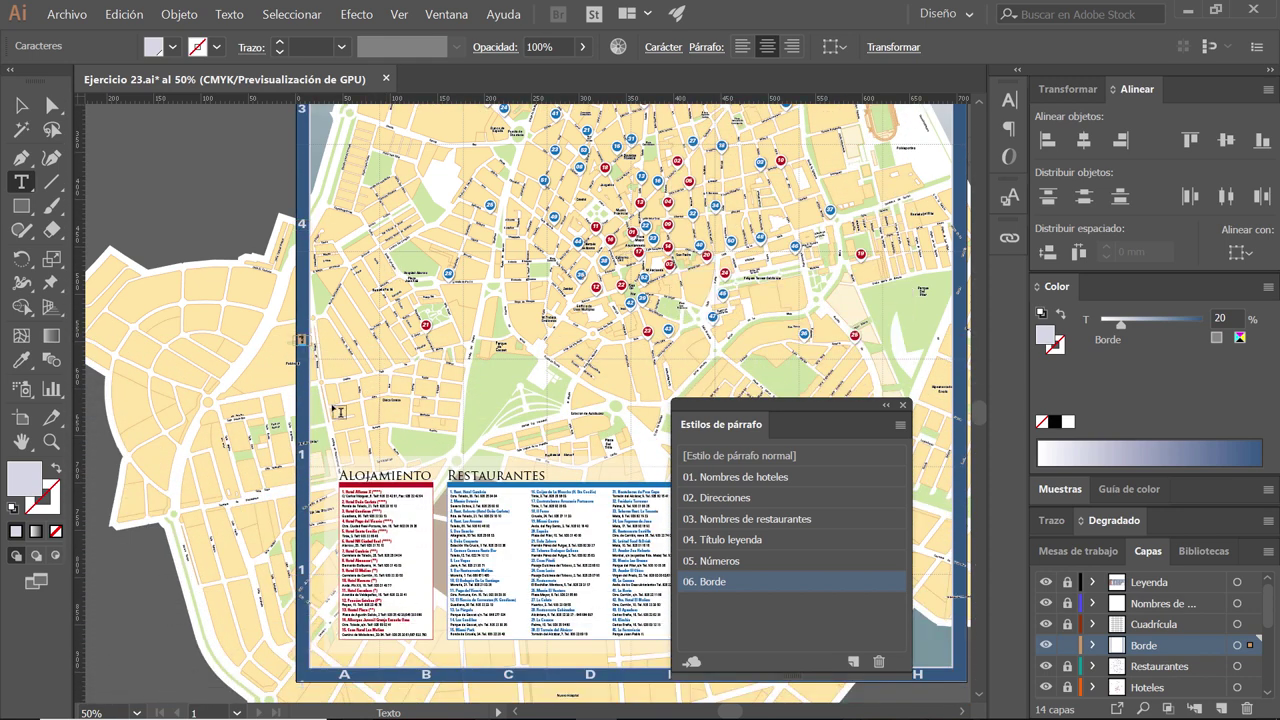
type("5")
scroll(301, 345, "down", 1)
scroll(301, 350, "down", 1)
double_click(301, 358)
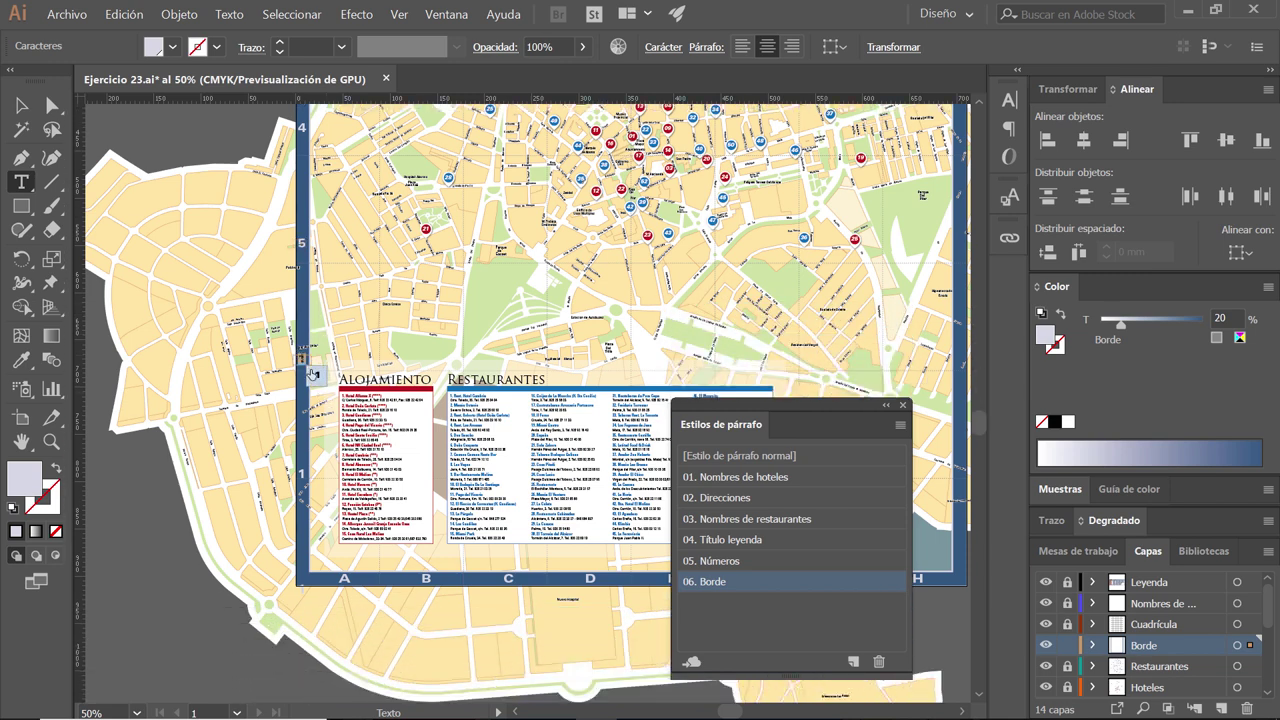
type("6")
scroll(301, 360, "down", 2)
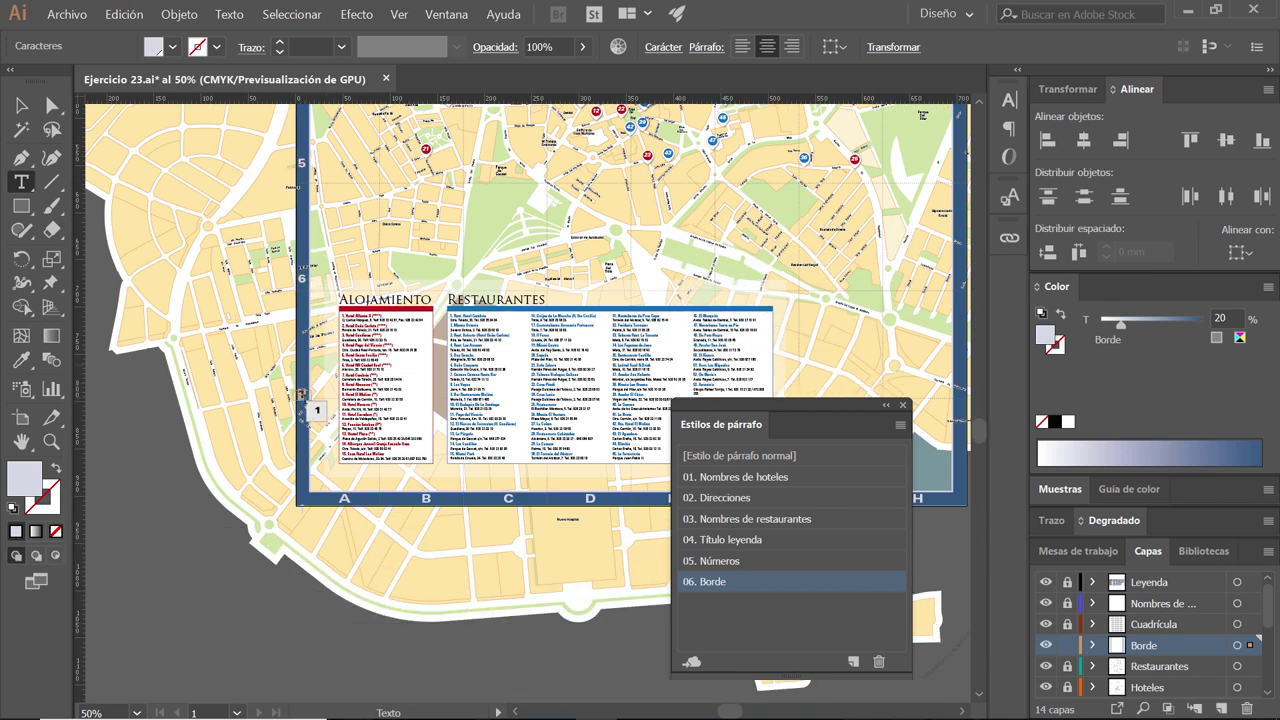
double_click(301, 394)
type("7")
key("Escape")
- Place a copy of the 8 label higher up the left border
left_click(22, 105)
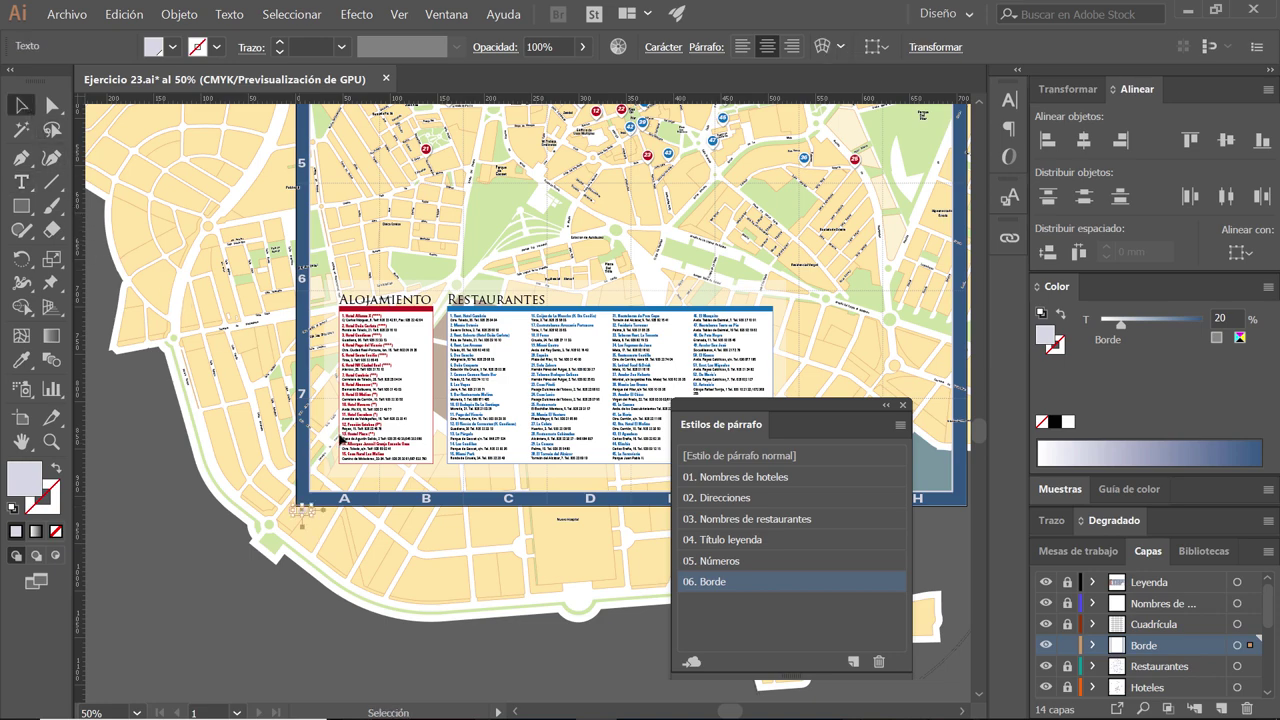
scroll(340, 440, "up", 1)
scroll(310, 452, "up", 1)
scroll(290, 617, "up", 1)
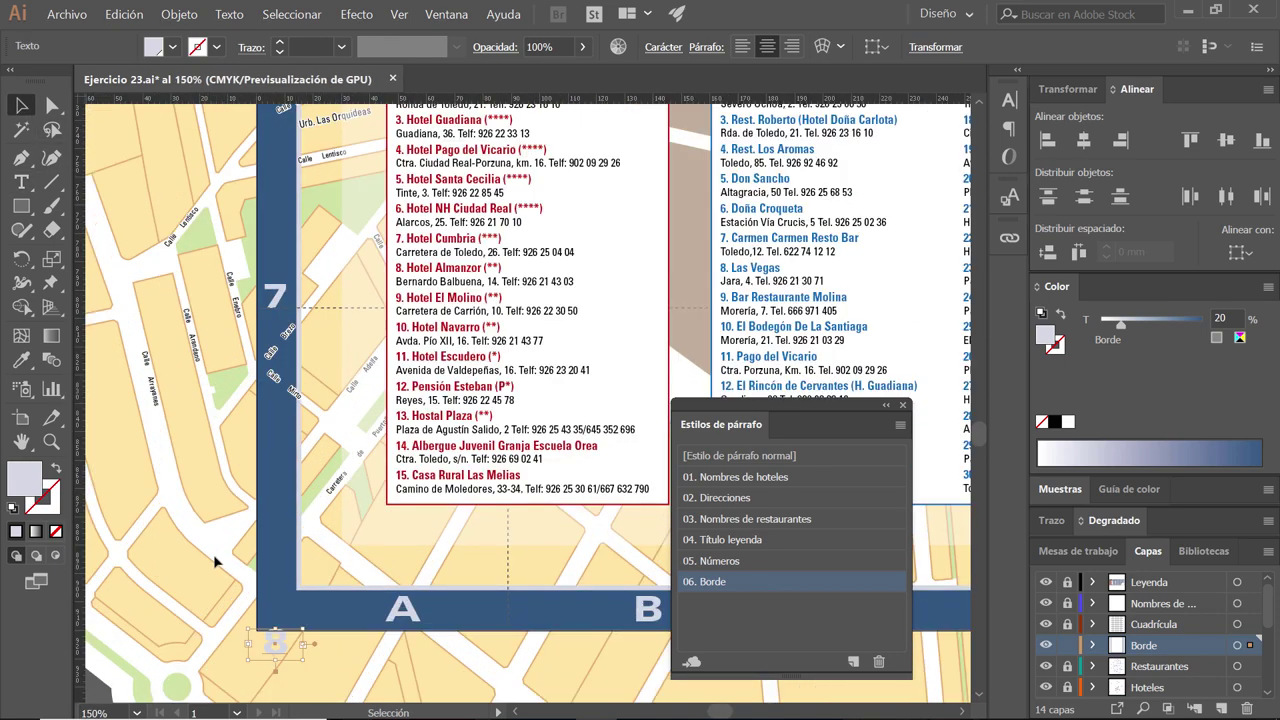
left_click_drag(279, 643, 279, 455)
- Draw a 6 pt black vertical line over the row 8 cell and centre the 8 label vertically on it
key("backslash")
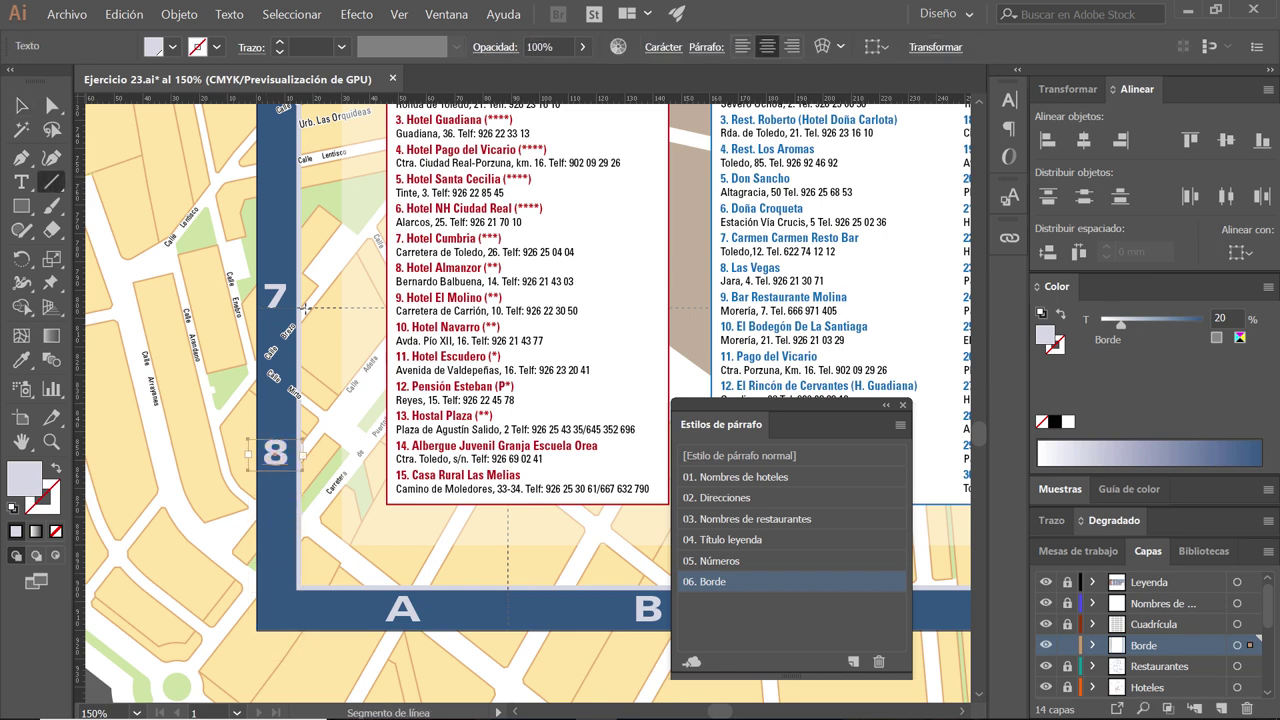
left_click_drag(298, 308, 305, 588)
key("d")
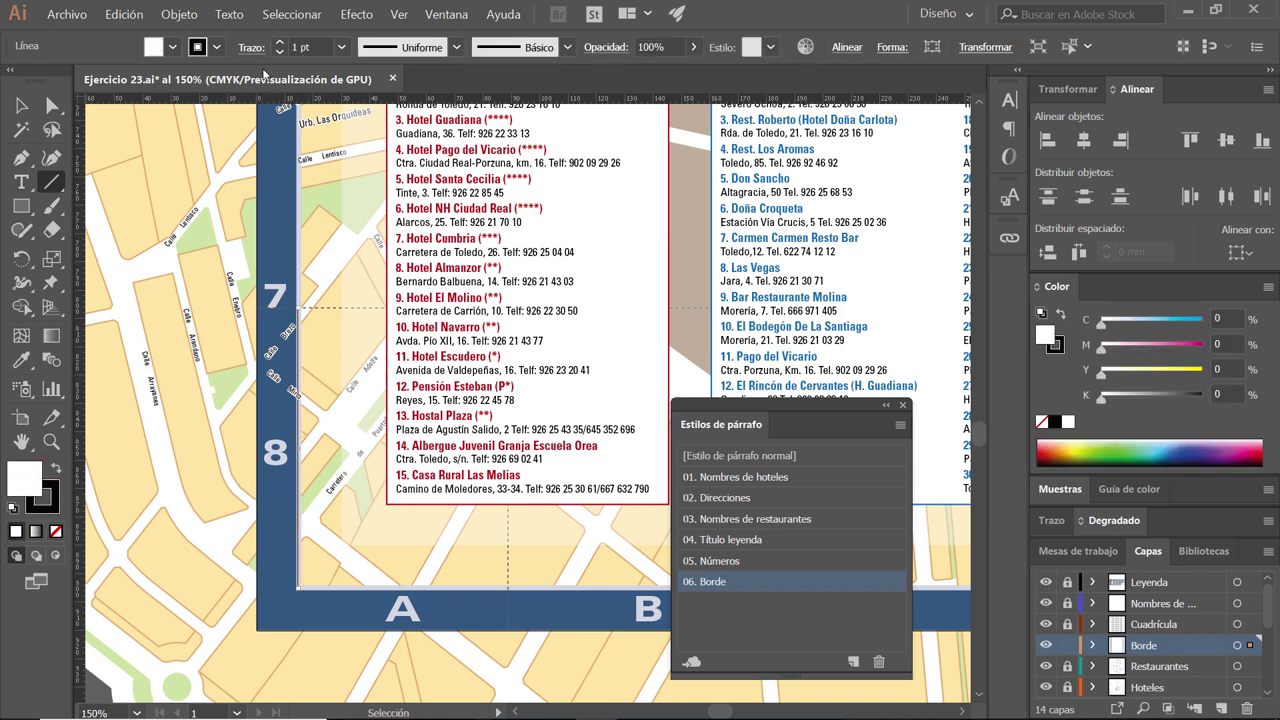
left_click(279, 44)
left_click(279, 44)
left_click(279, 44)
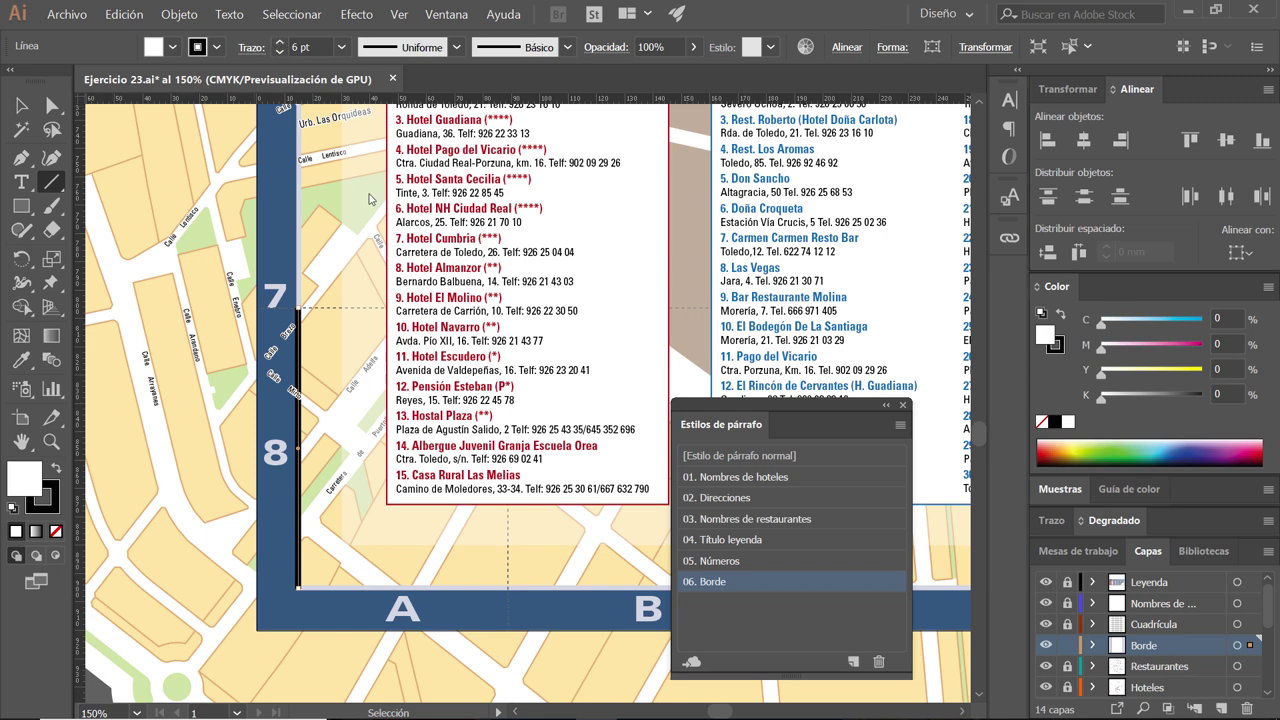
key("v")
left_click(282, 457, "shift")
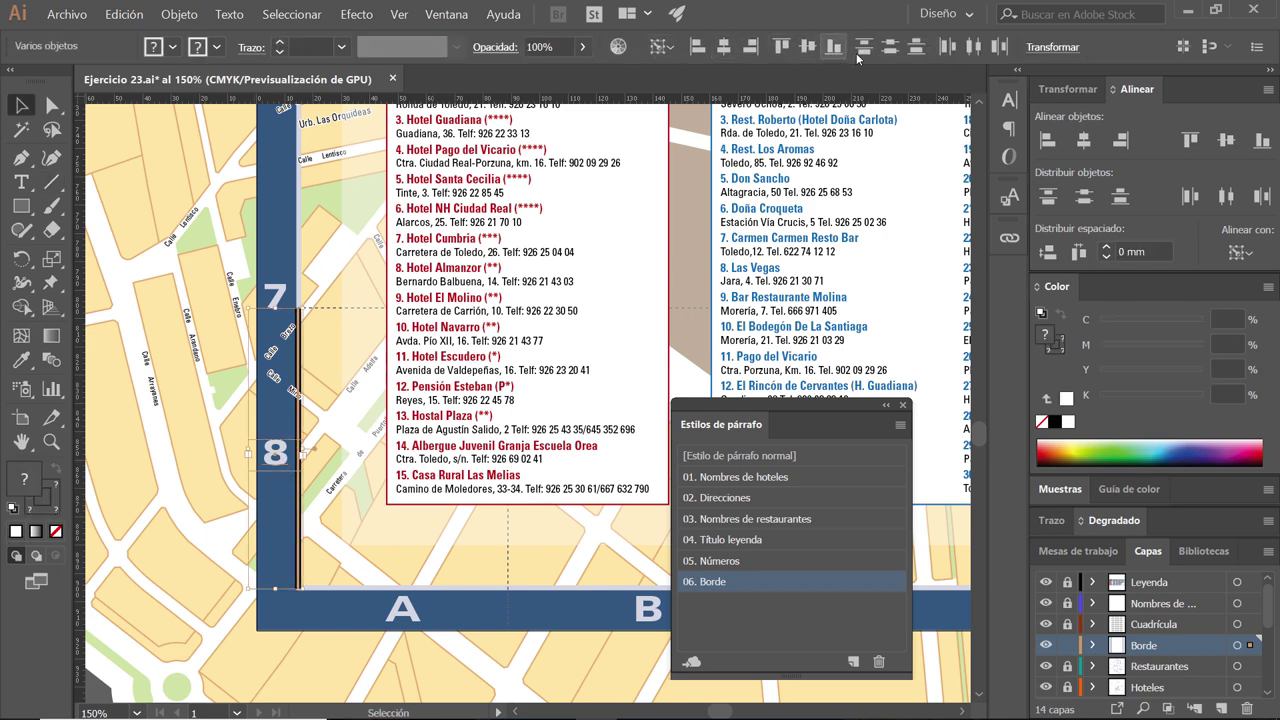
left_click(808, 46)
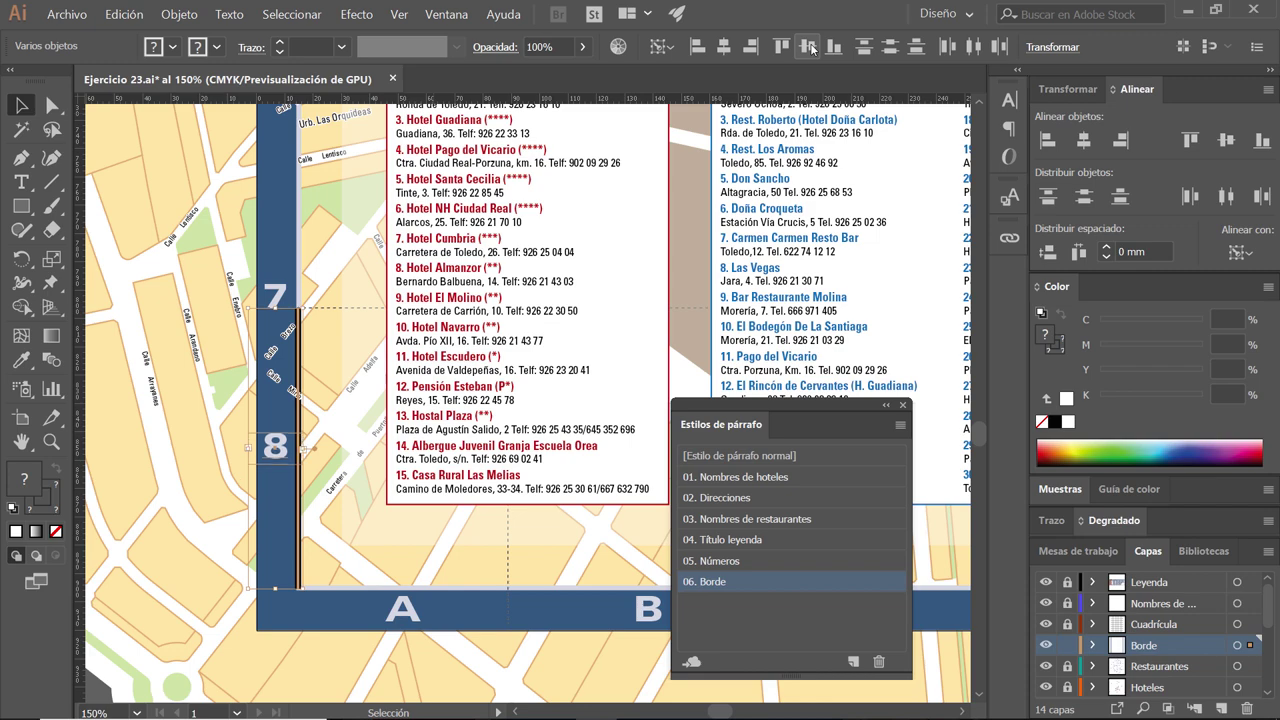
- Move up to the top of the left border and select the guide line there
left_click(179, 428)
scroll(287, 410, "down", 1)
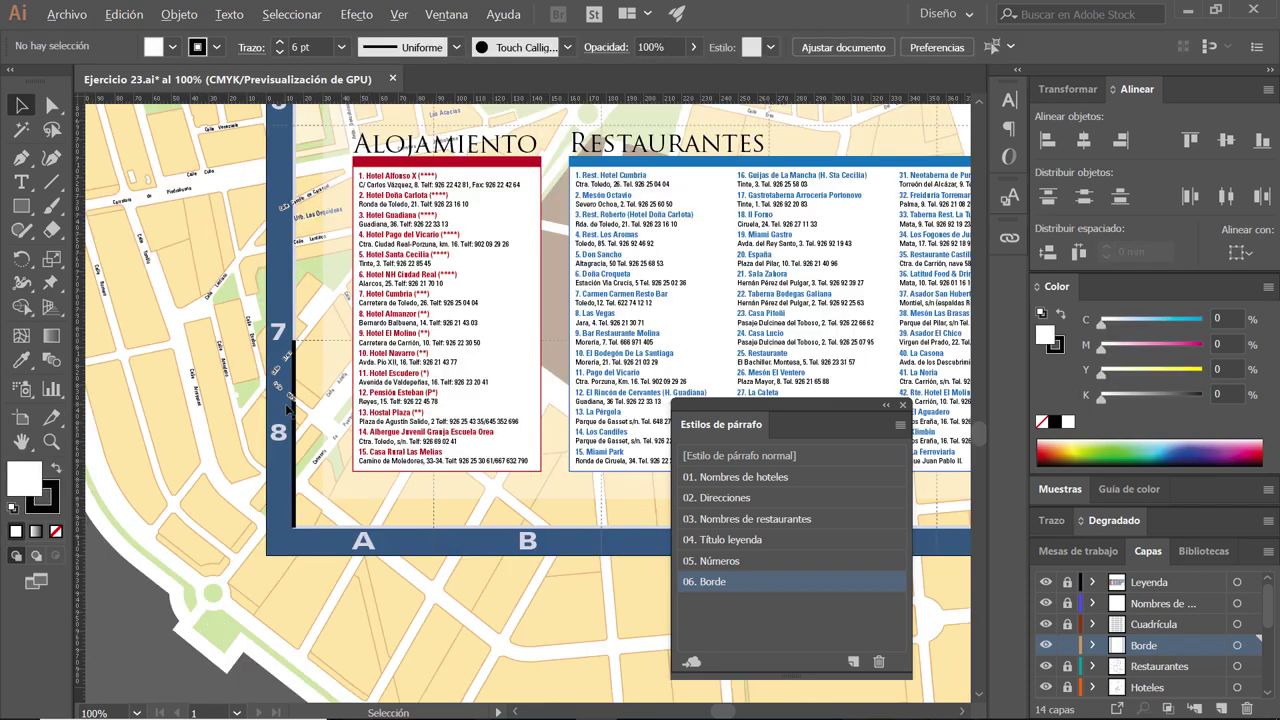
scroll(287, 410, "down", 1)
scroll(287, 410, "down", 1)
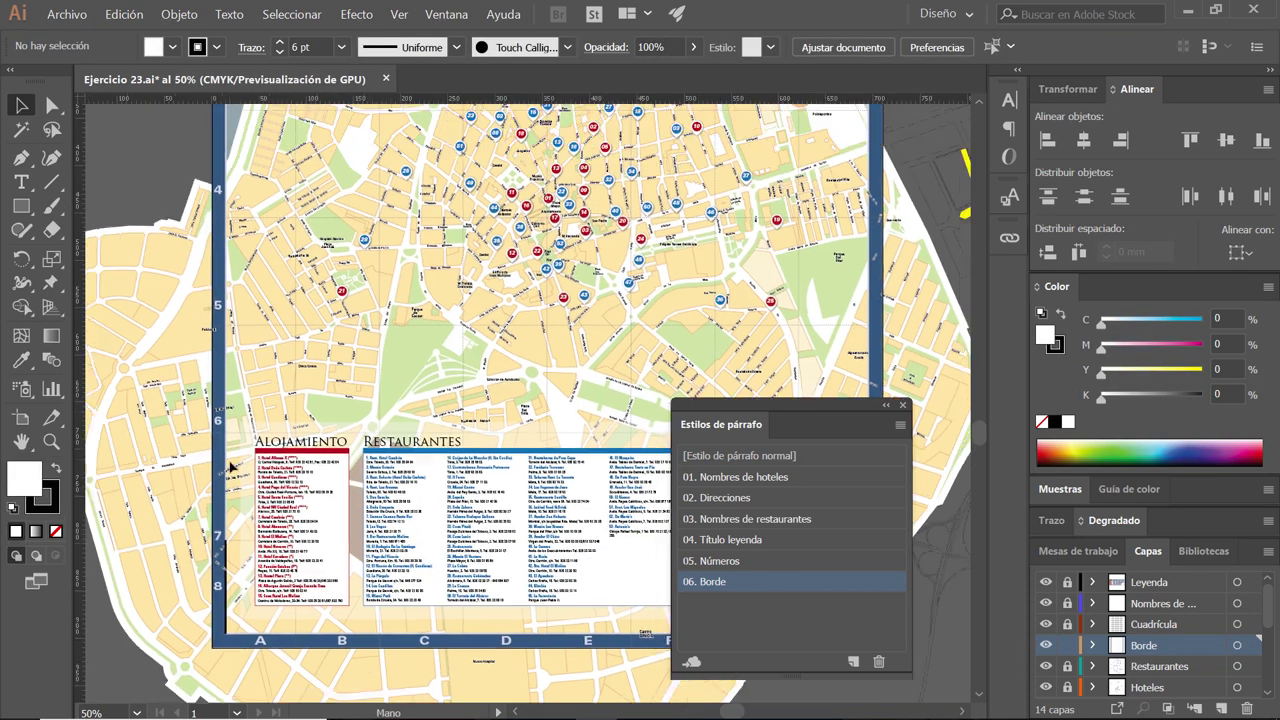
left_click_drag(241, 402, 235, 466)
scroll(235, 466, "down", 1)
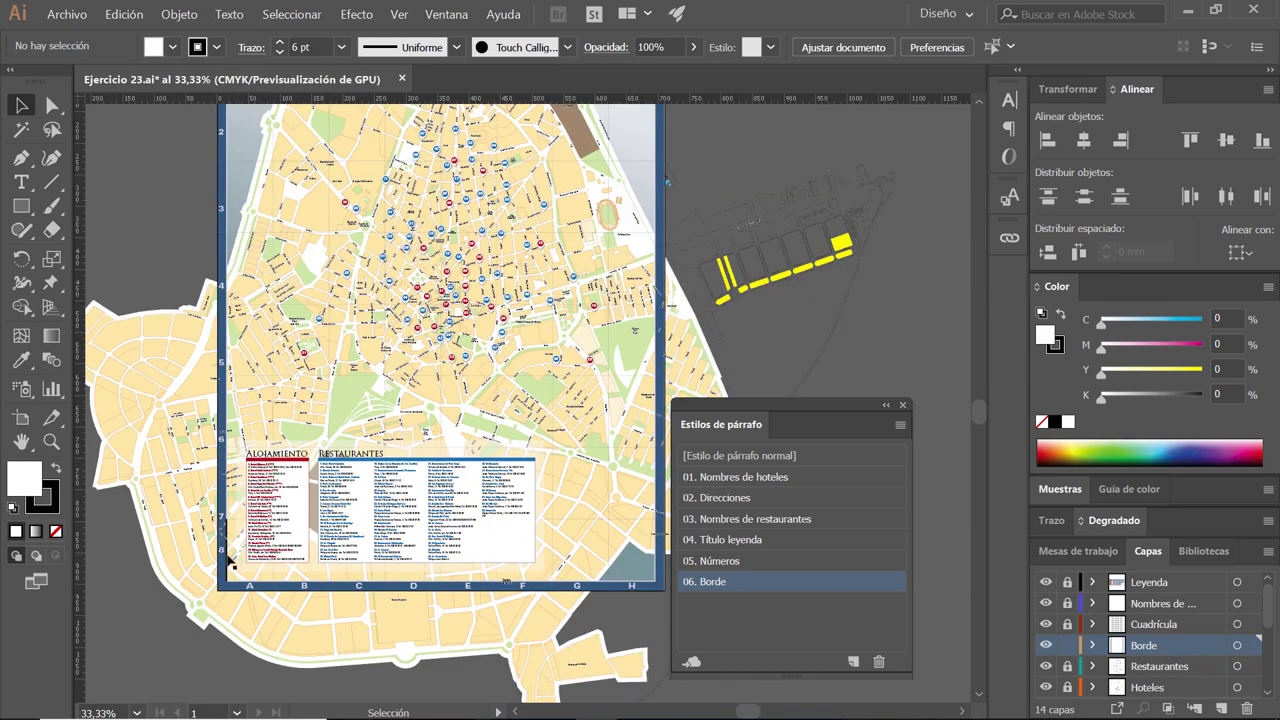
left_click(227, 170)
scroll(295, 160, "up", 5)
scroll(295, 160, "left", 2)
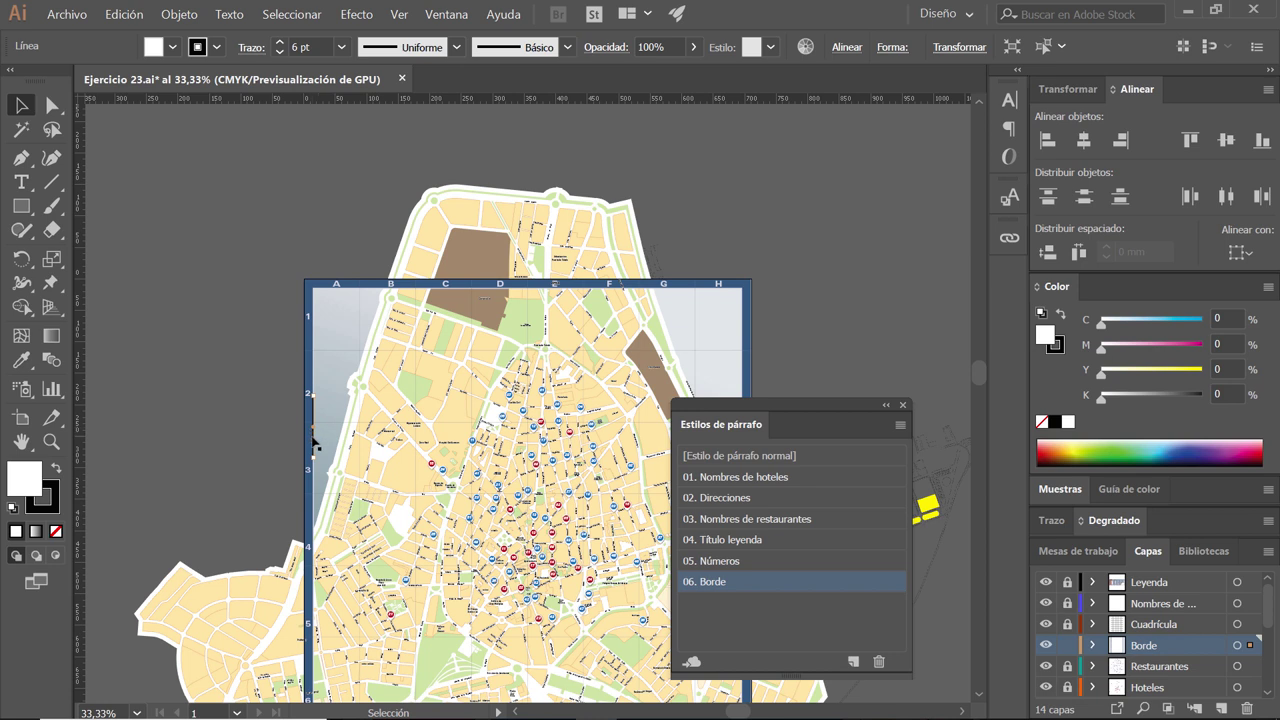
- Vertically centre the 1 label on the guide line, using the line as key object
left_click(317, 375)
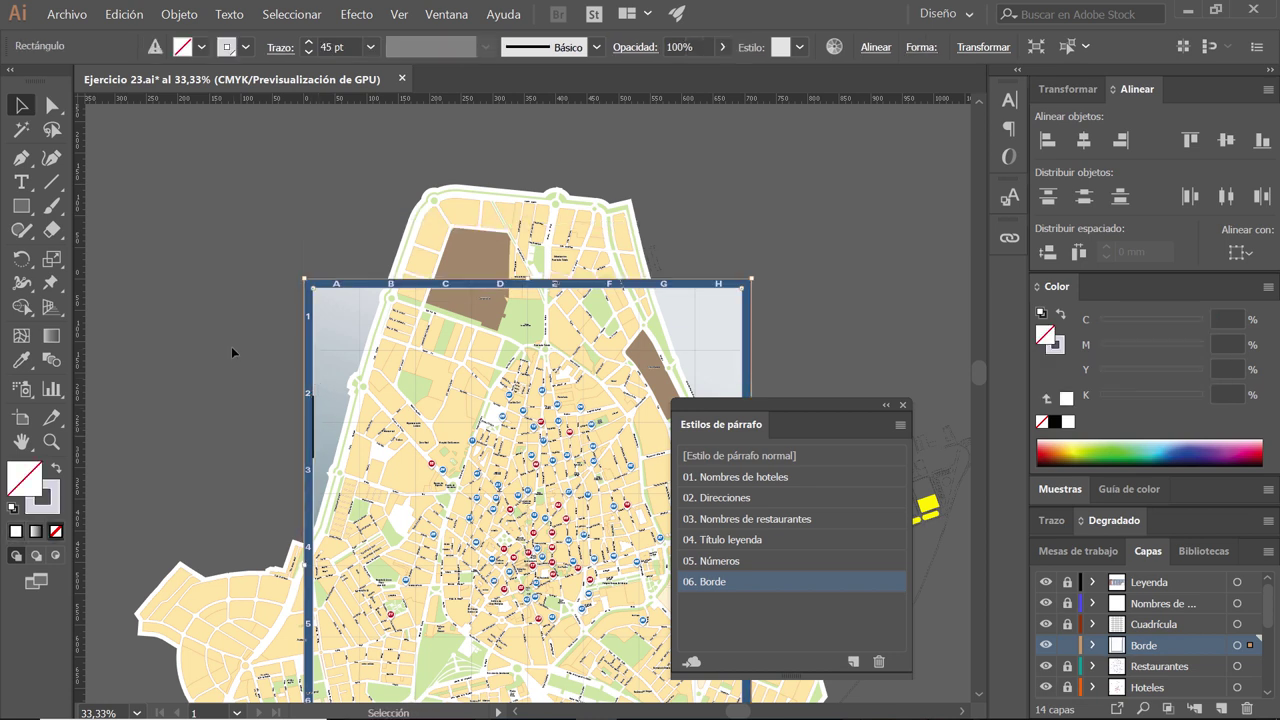
left_click(301, 421)
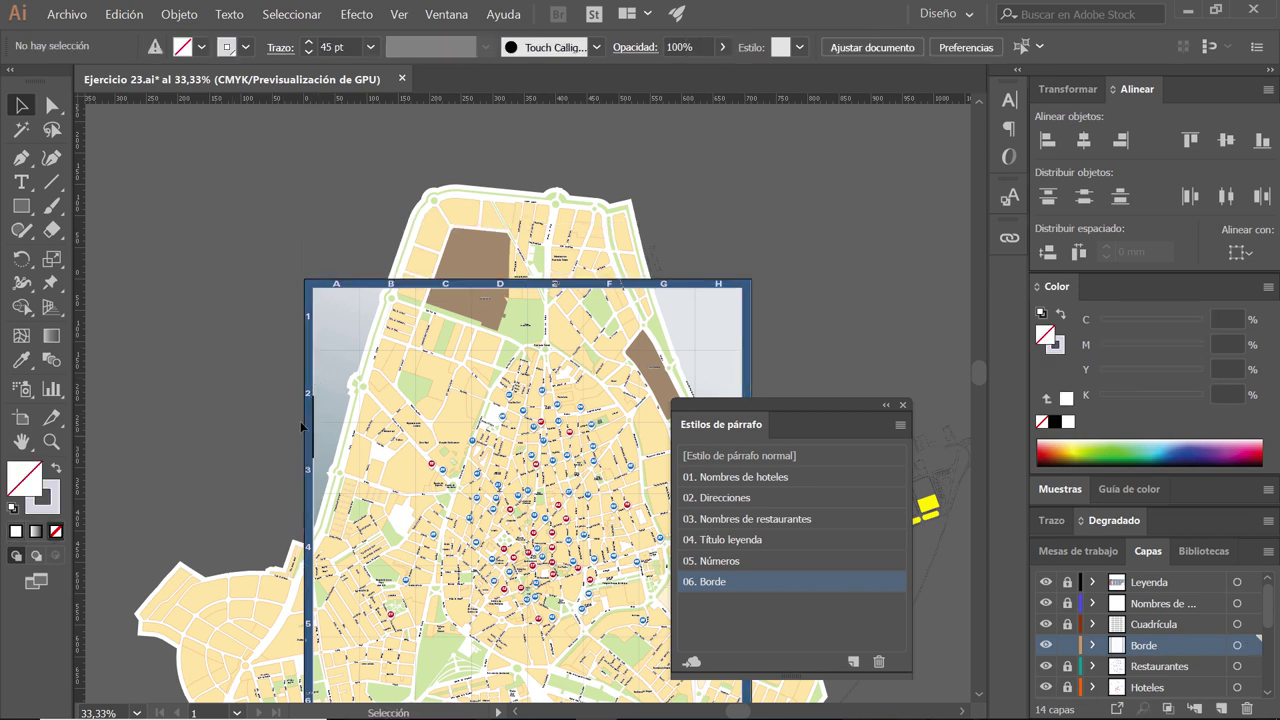
left_click(312, 324)
left_click(311, 321, "shift")
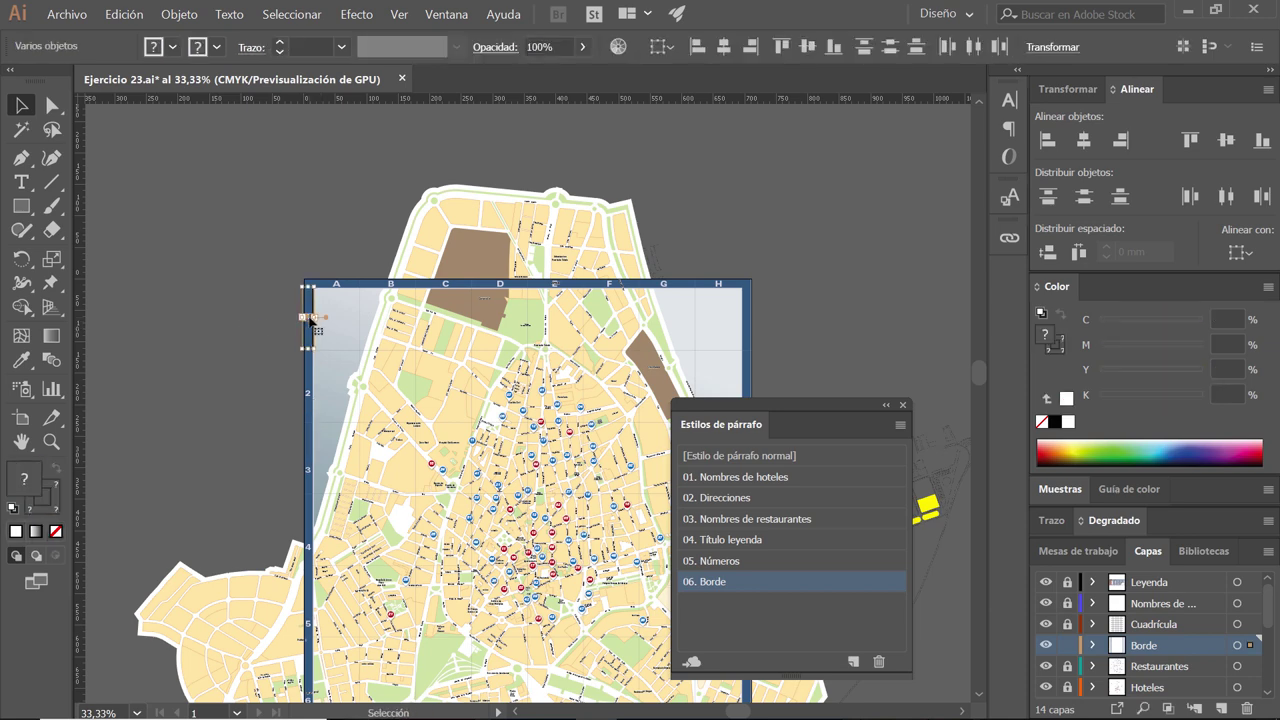
scroll(311, 321, "up", 1)
scroll(311, 321, "up", 2)
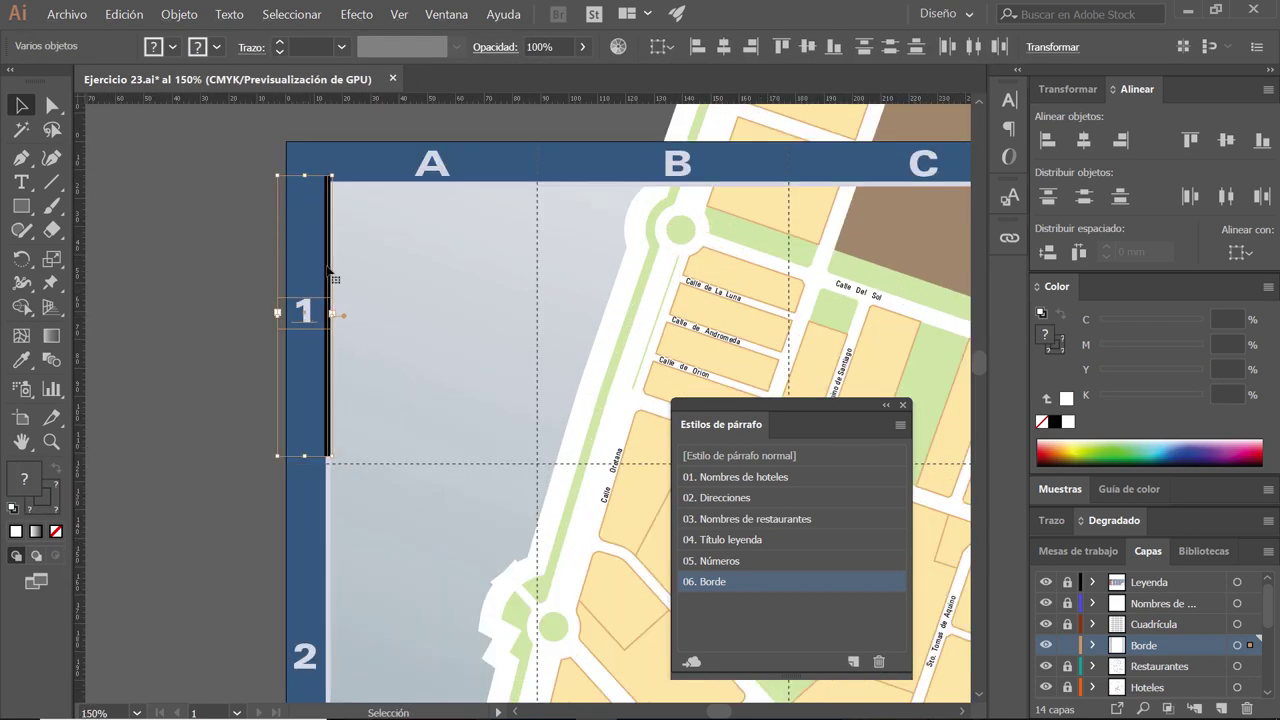
left_click(328, 270)
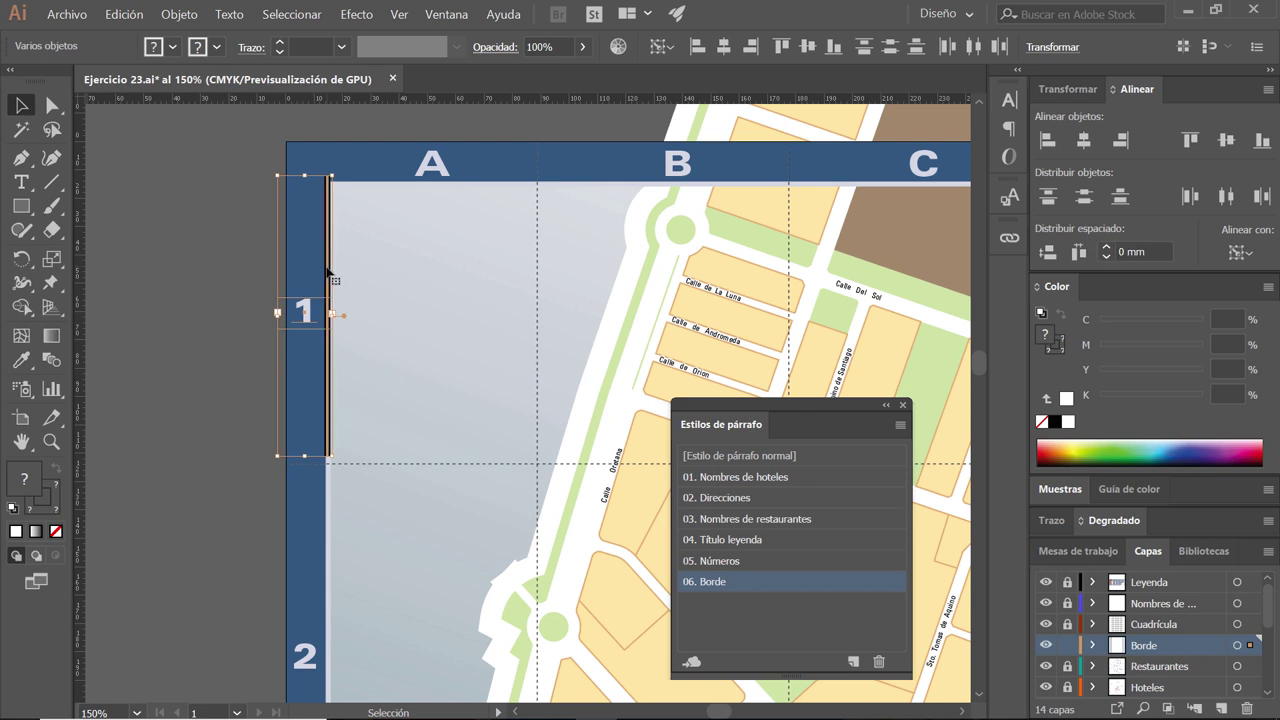
left_click(228, 324)
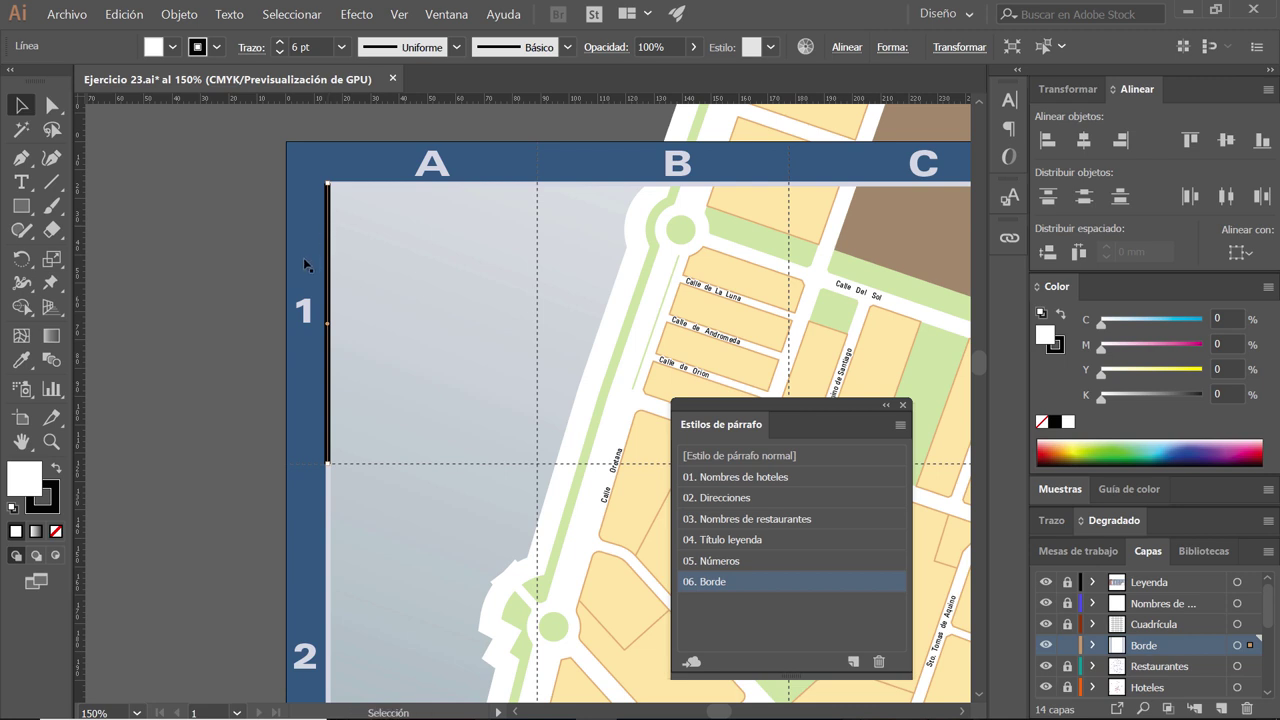
left_click_drag(306, 322, 330, 270)
left_click(330, 266)
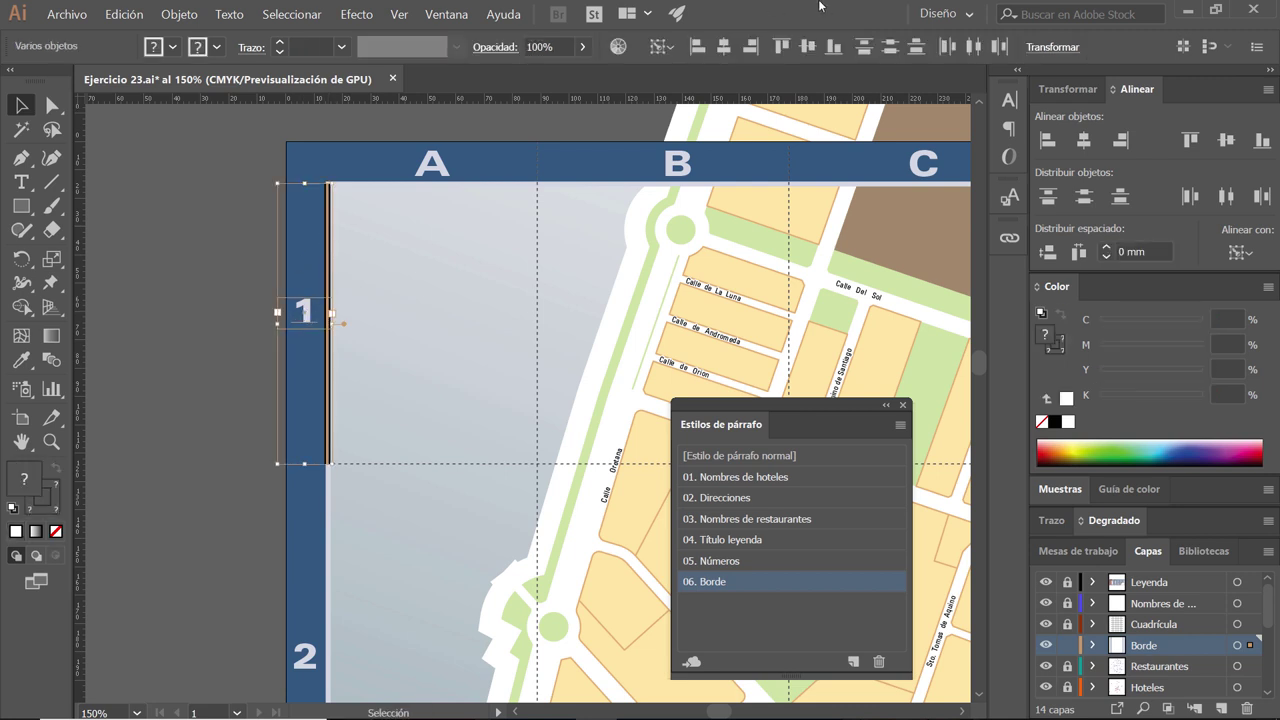
left_click(808, 46)
- Delete the helper guide line beside row 1
left_click(202, 259)
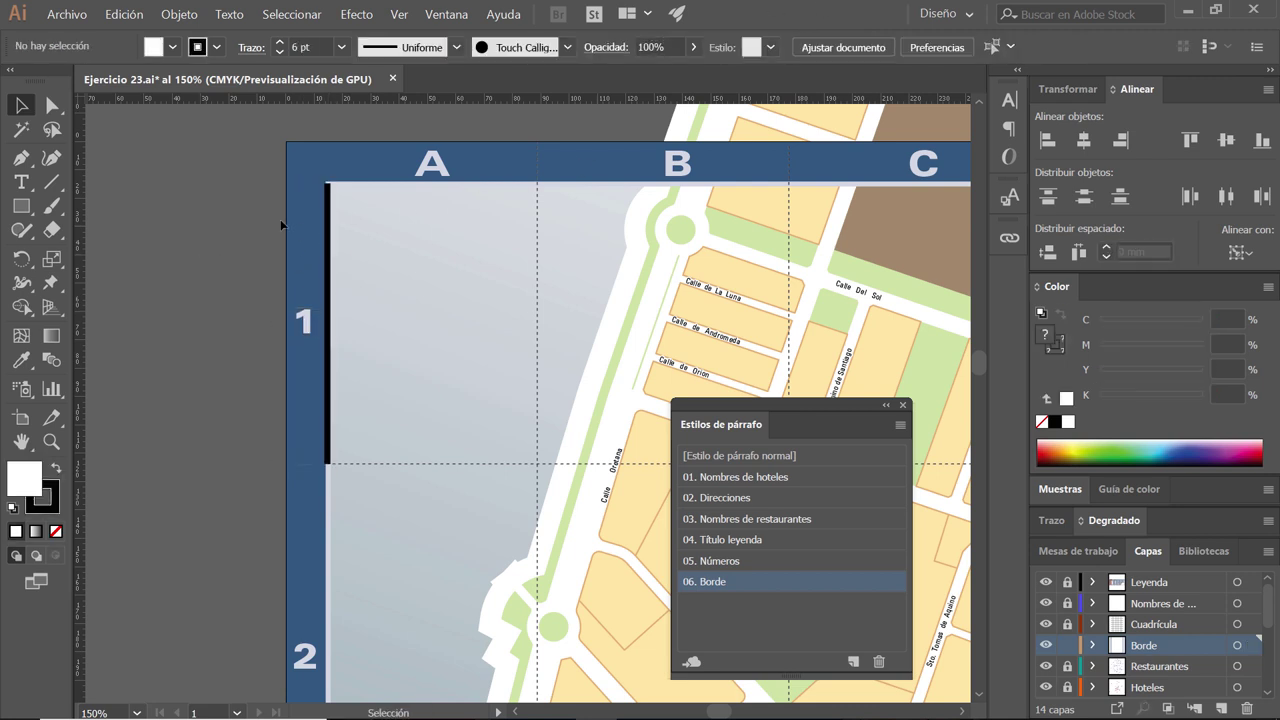
left_click(330, 260)
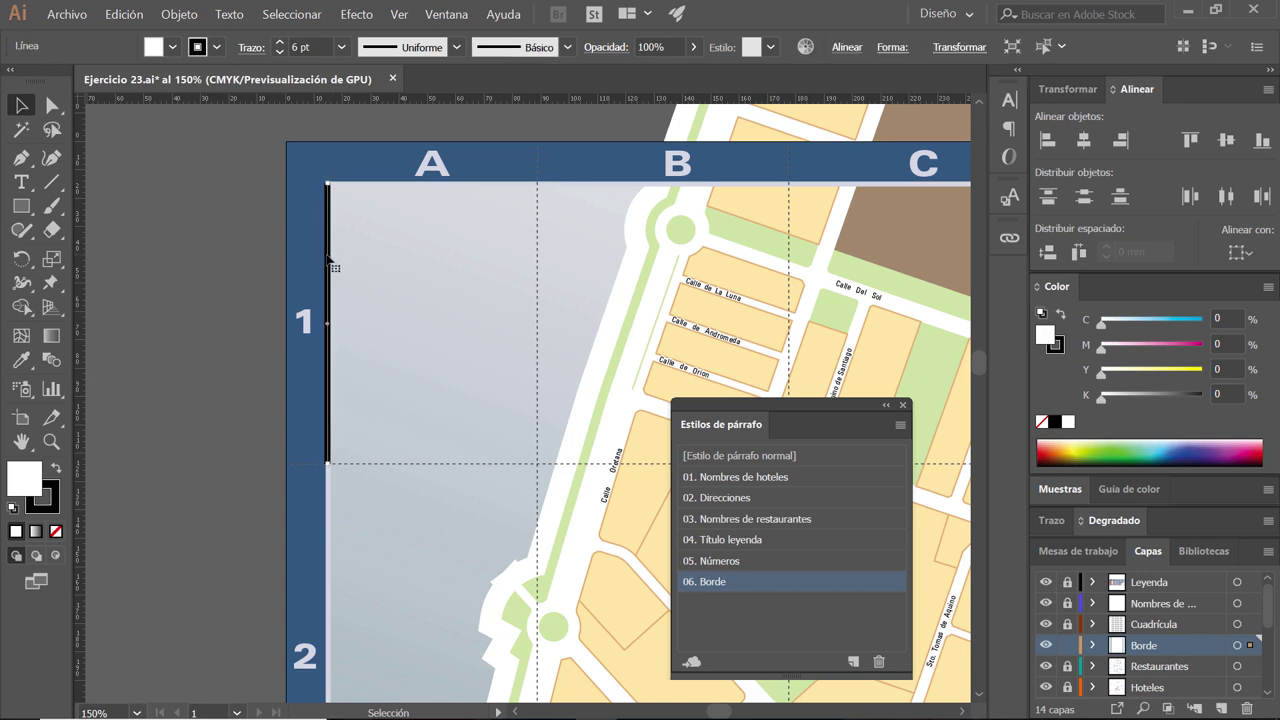
key("Delete")
scroll(385, 408, "down", 3, "alt")
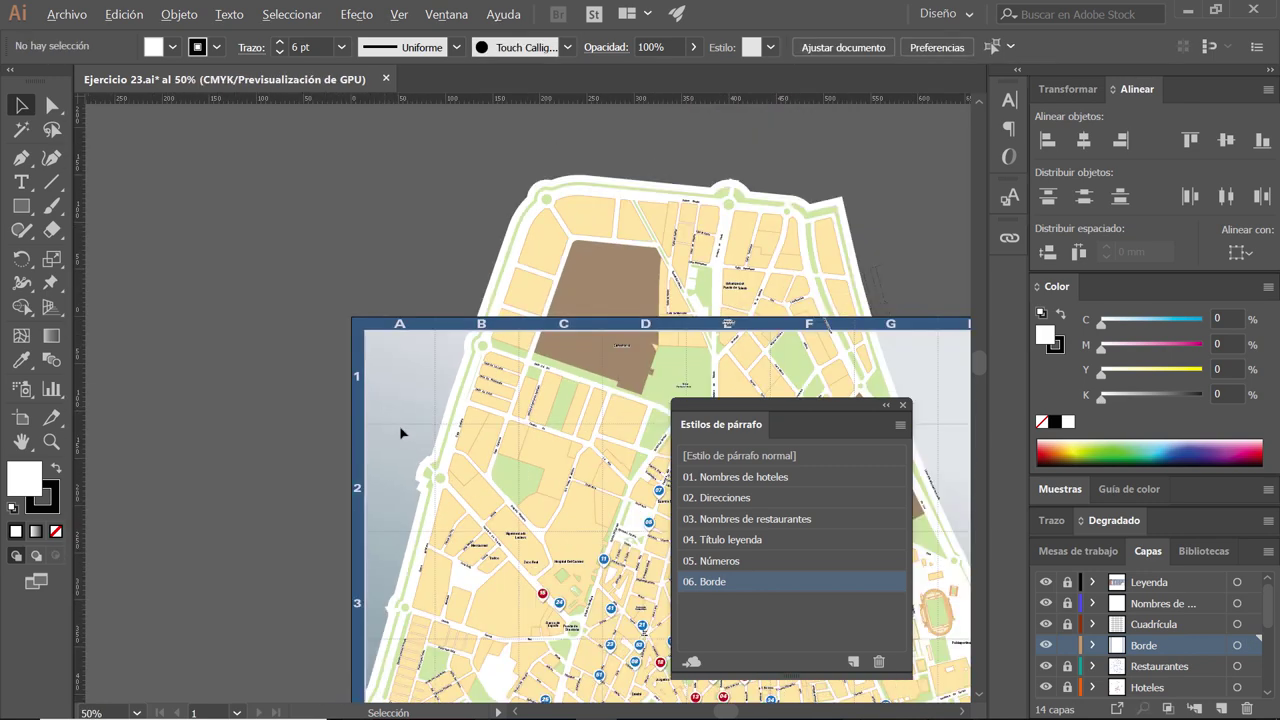
- Distribute the left-border row numbers evenly with Distribute Spacing Vertically
scroll(400, 346, "down", 3)
scroll(398, 346, "down", 1, "alt")
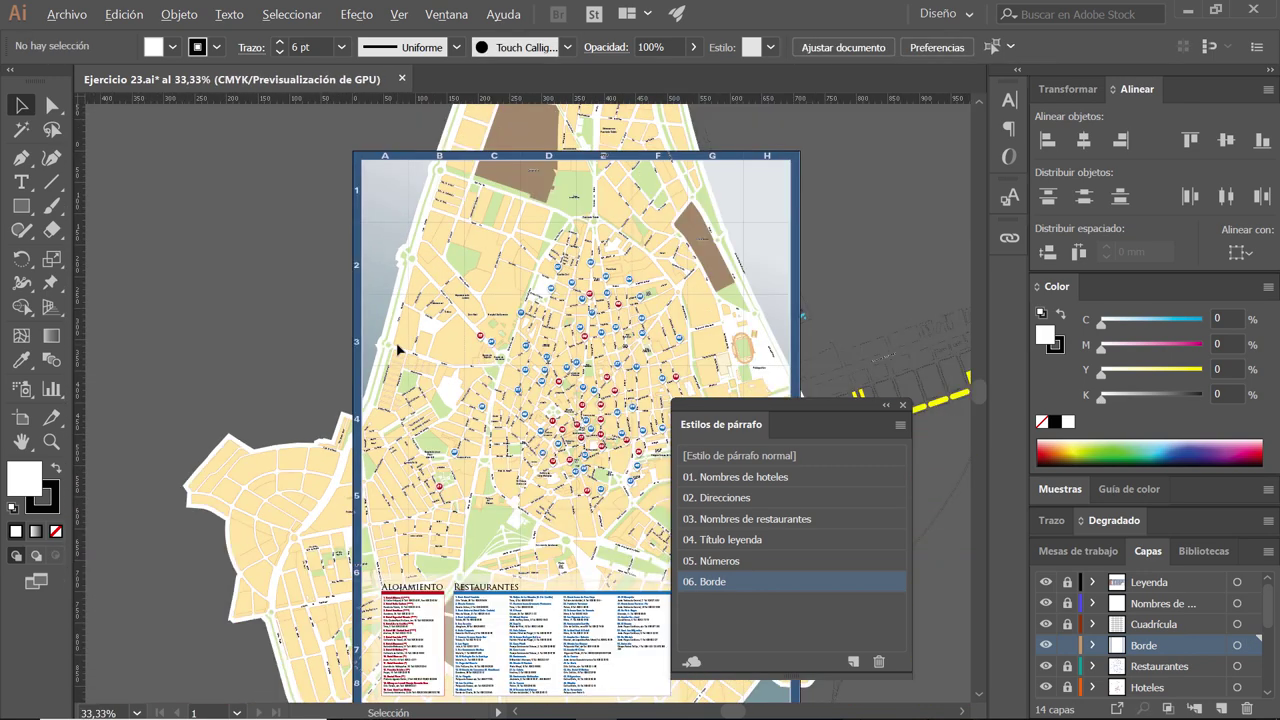
scroll(398, 346, "down", 1, "alt")
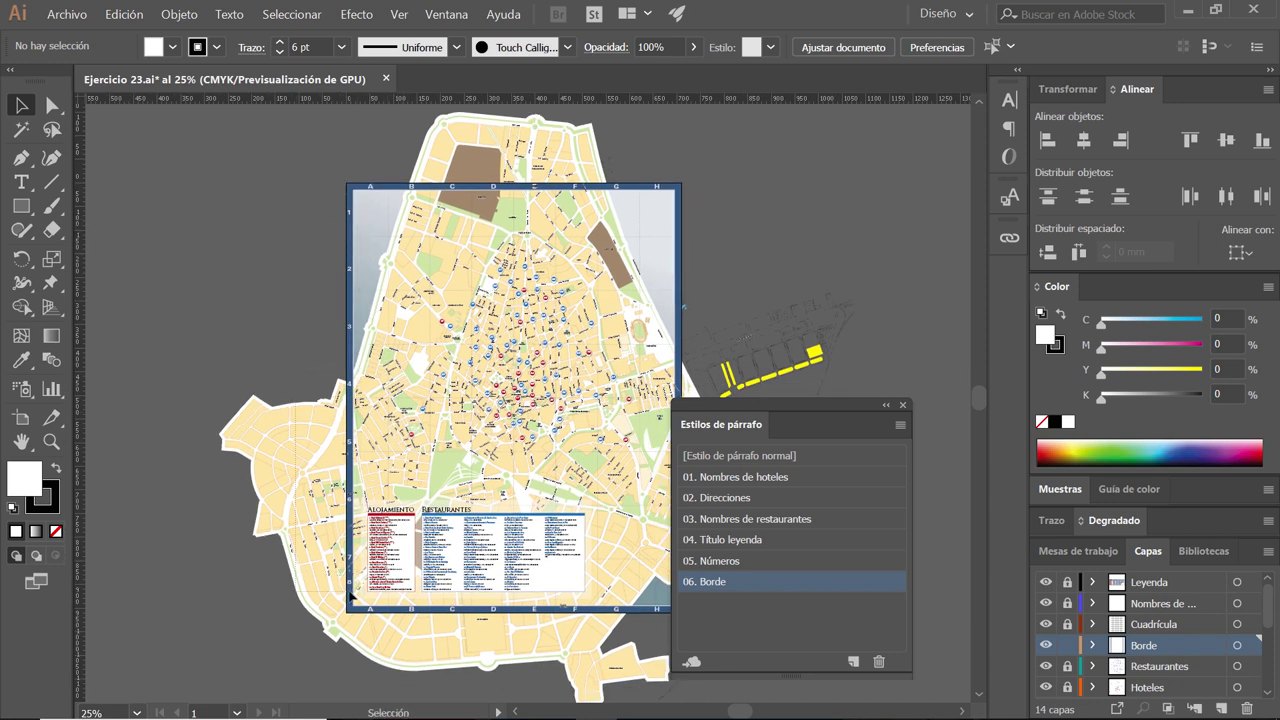
left_click(355, 594)
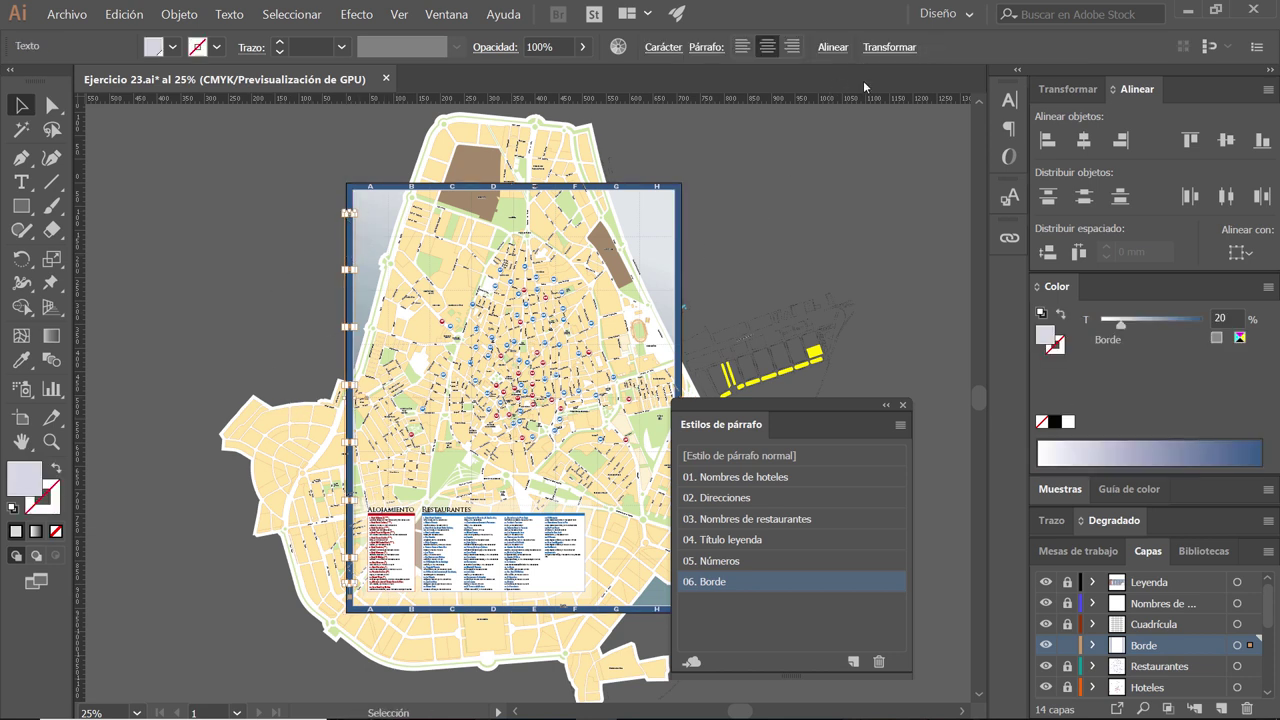
left_click(1240, 253)
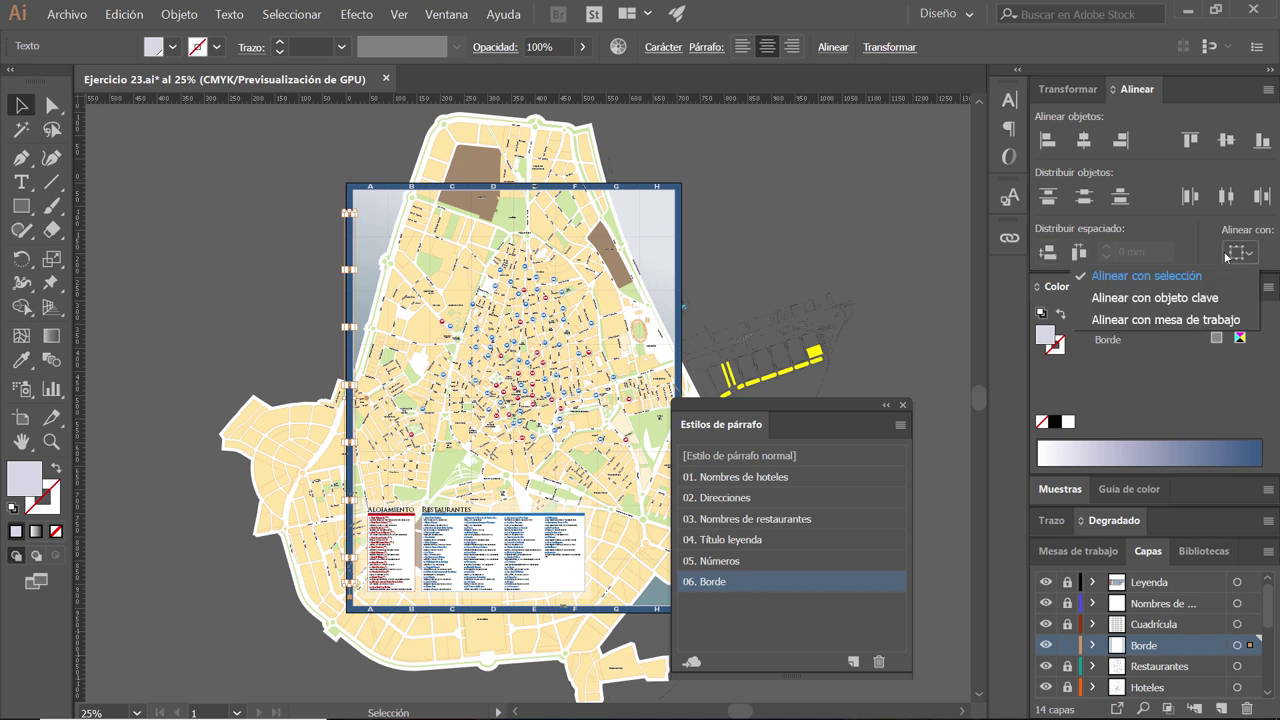
left_click(1049, 253)
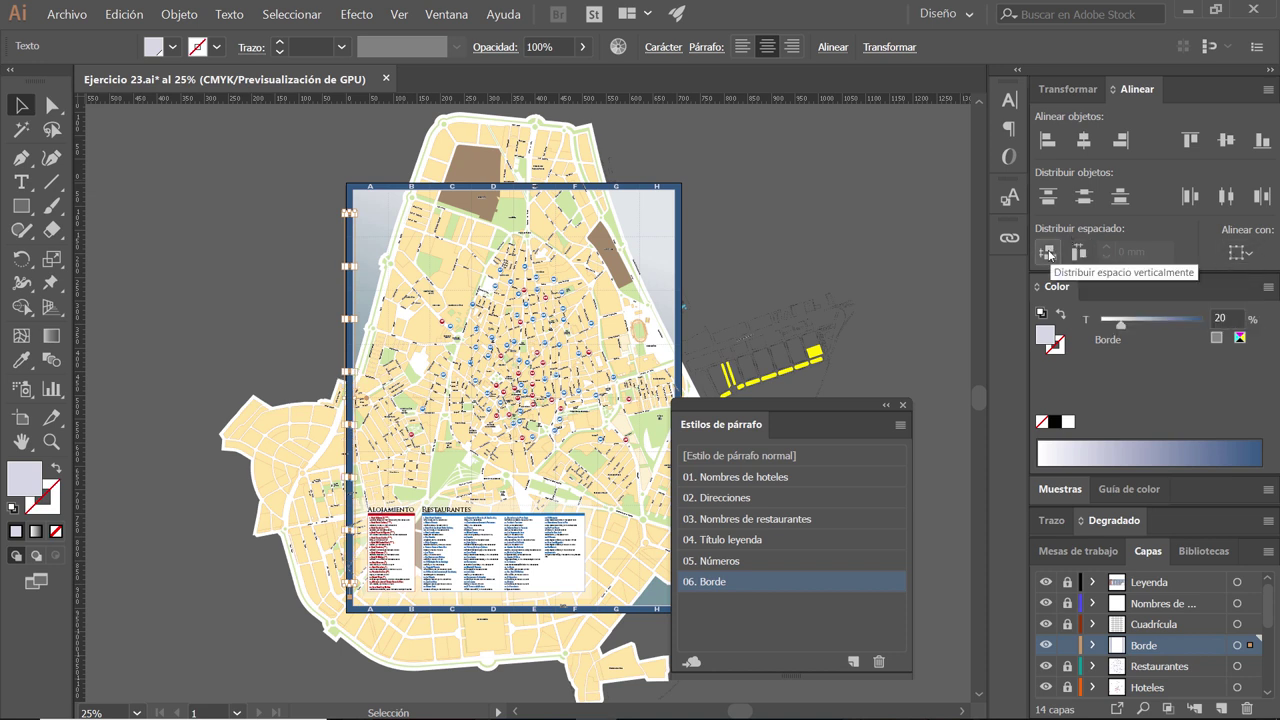
left_click(219, 210)
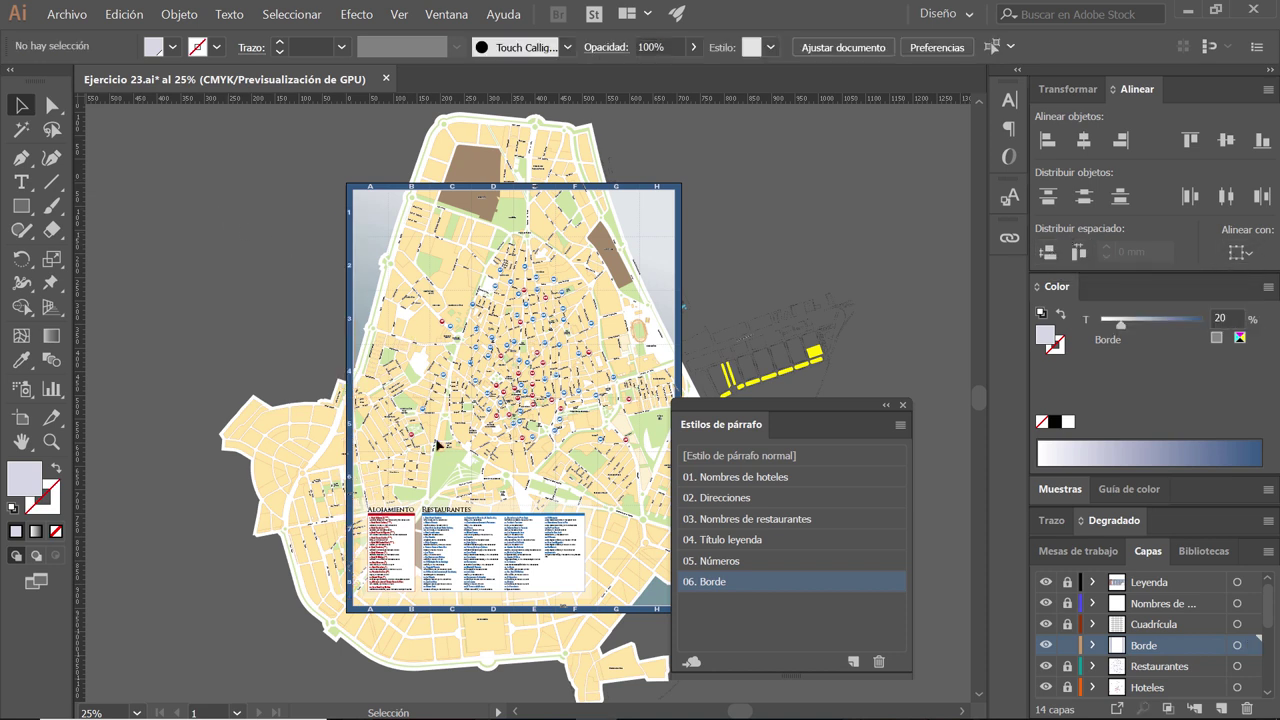
- Pan up the left border to inspect rows 2 to 5
scroll(394, 481, "up", 1, "alt")
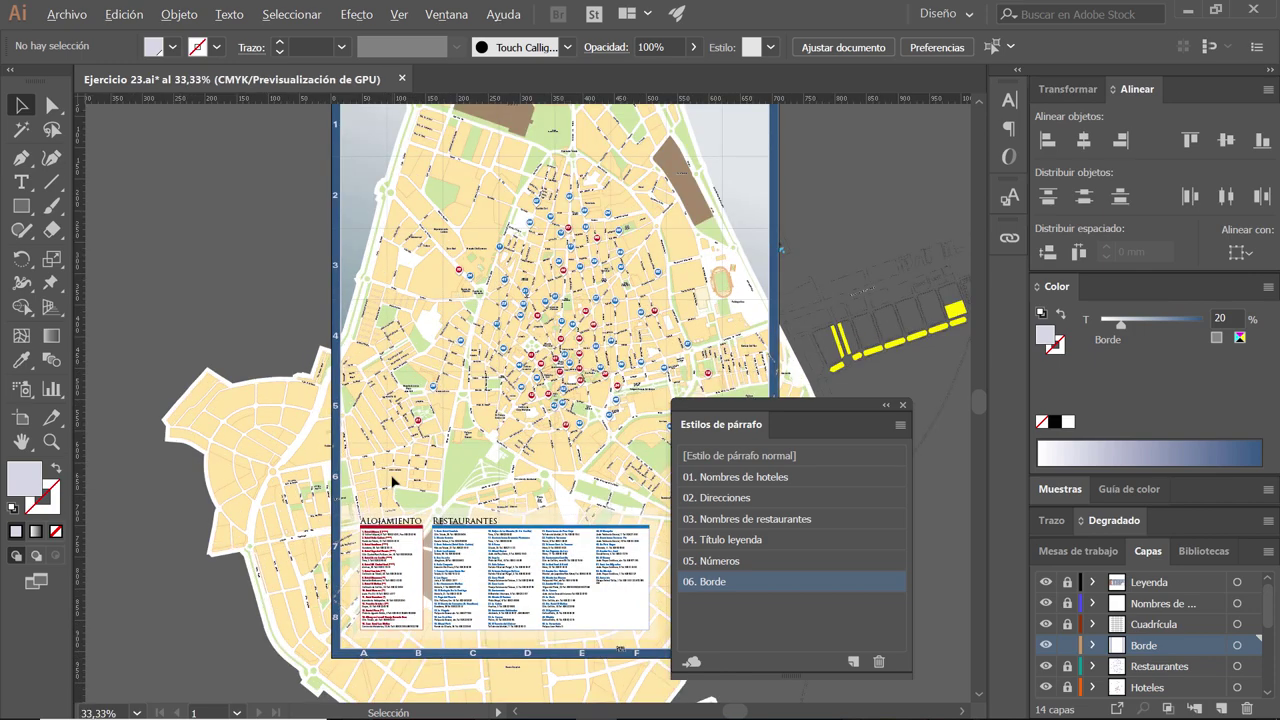
scroll(392, 450, "down", 1, "alt")
scroll(388, 440, "up", 1, "alt")
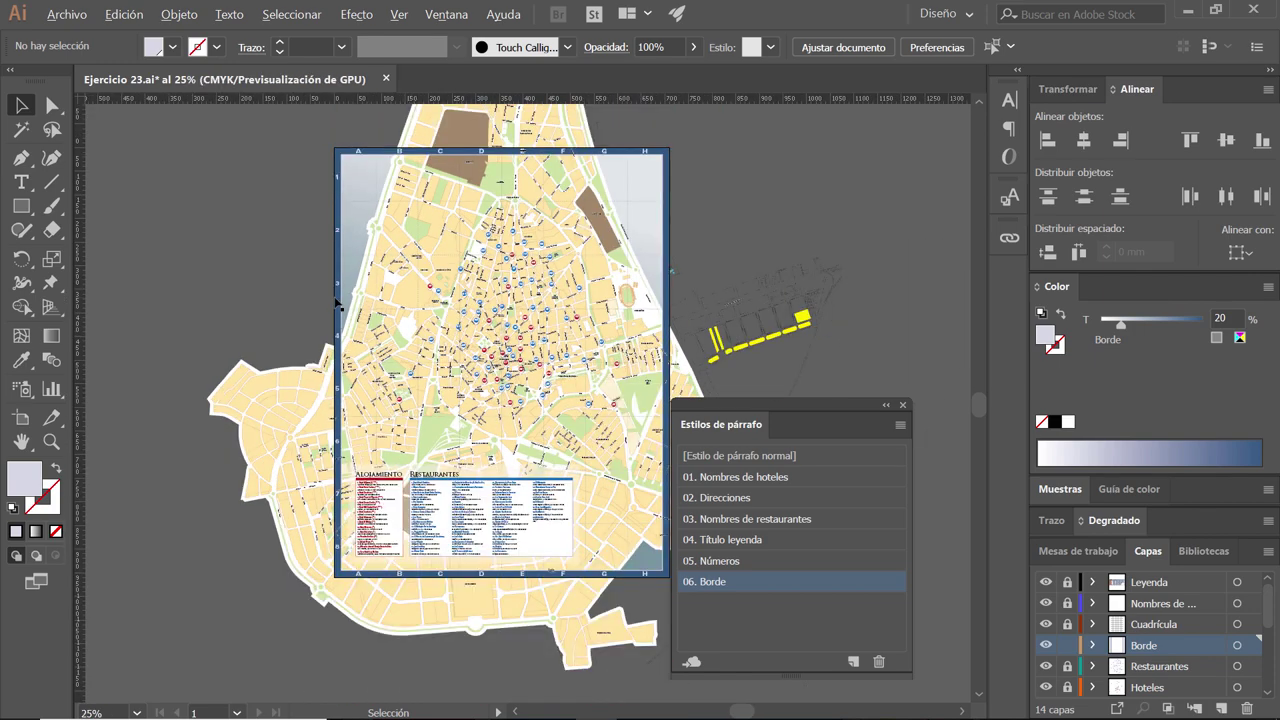
scroll(340, 300, "up", 1, "alt")
scroll(346, 286, "up", 1, "alt")
left_click_drag(370, 212, 353, 267)
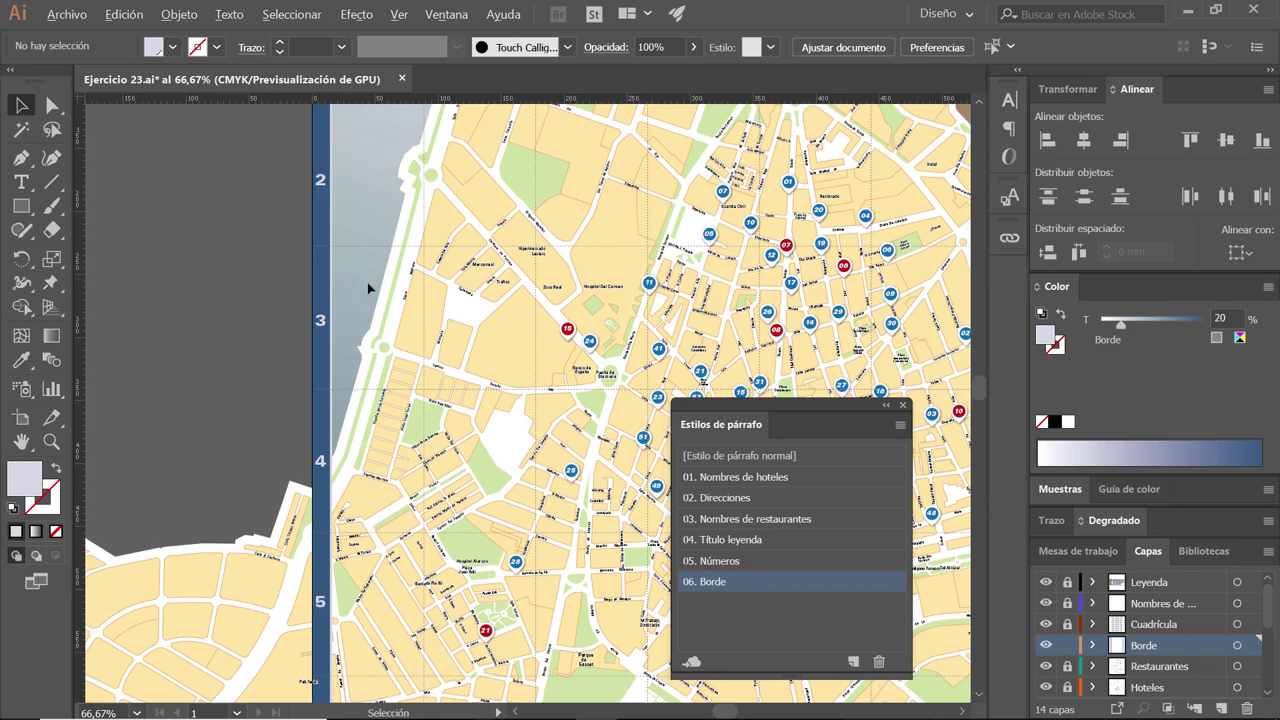
scroll(367, 282, "down", 3, "alt")
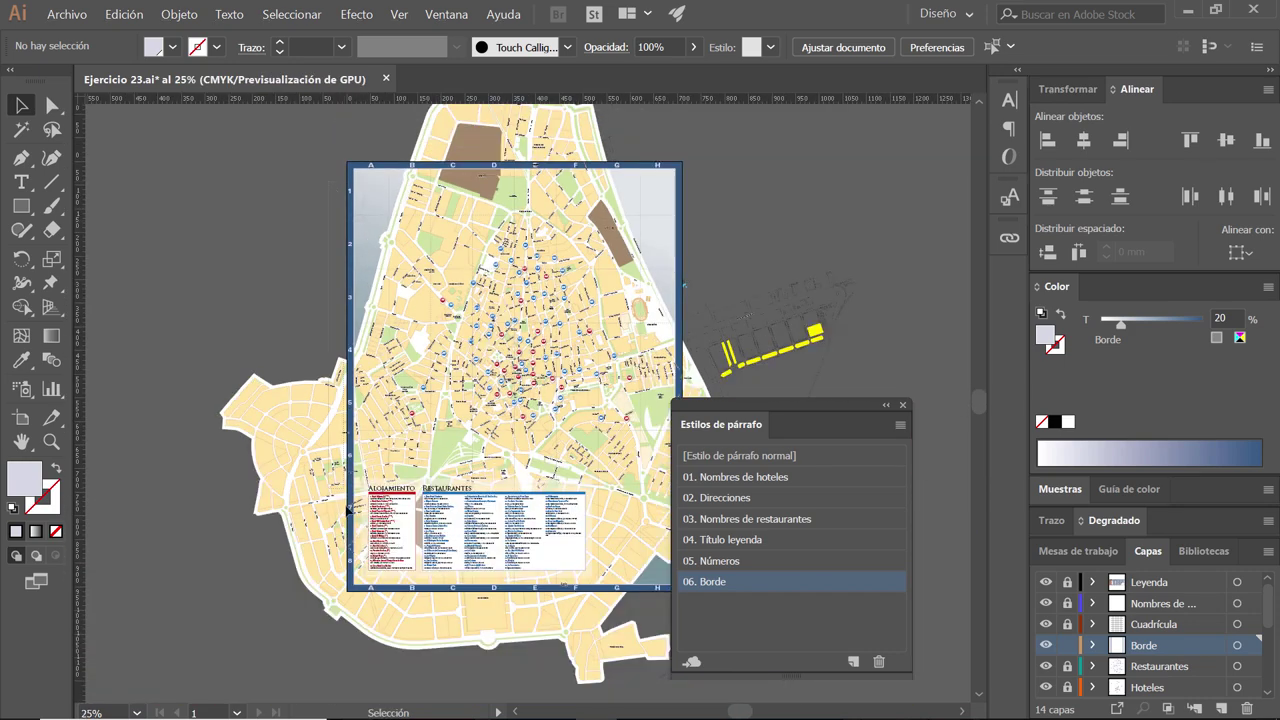
- Select the left row-number group and nudge it two steps right
left_click(357, 212)
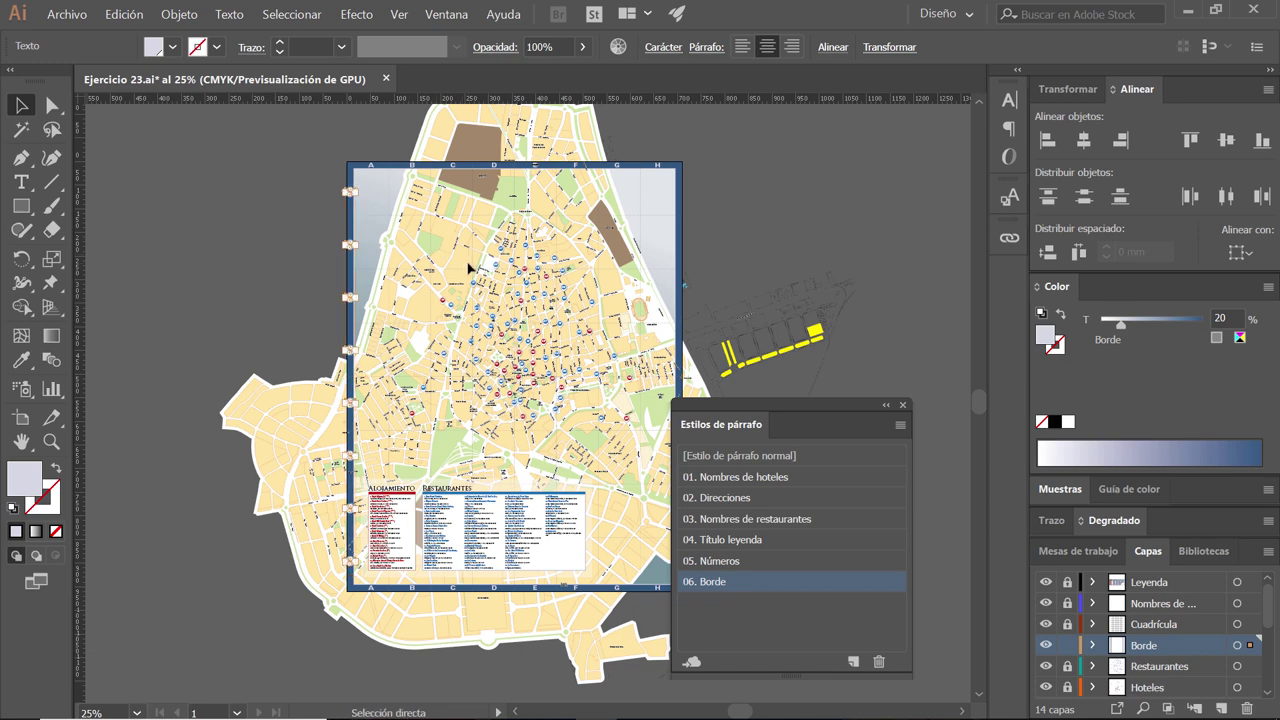
left_click(415, 258)
scroll(322, 260, "up", 1)
scroll(328, 264, "up", 2)
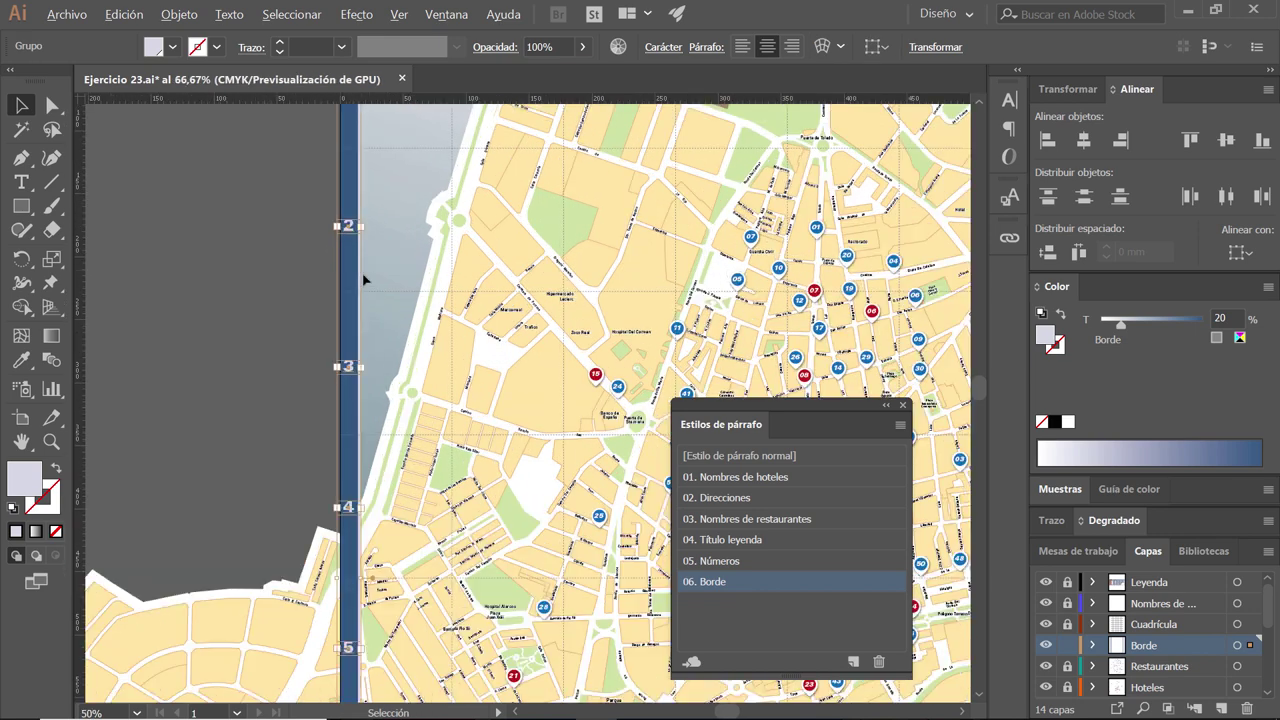
scroll(336, 270, "up", 2)
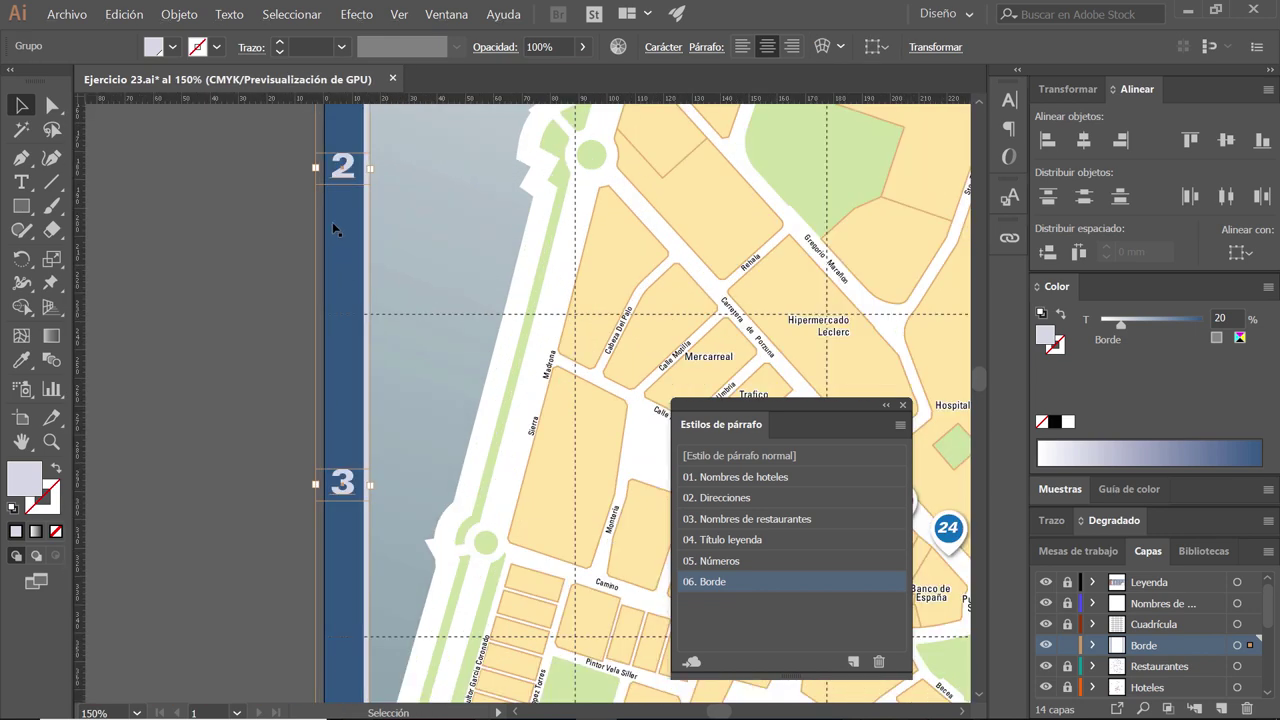
key("Right")
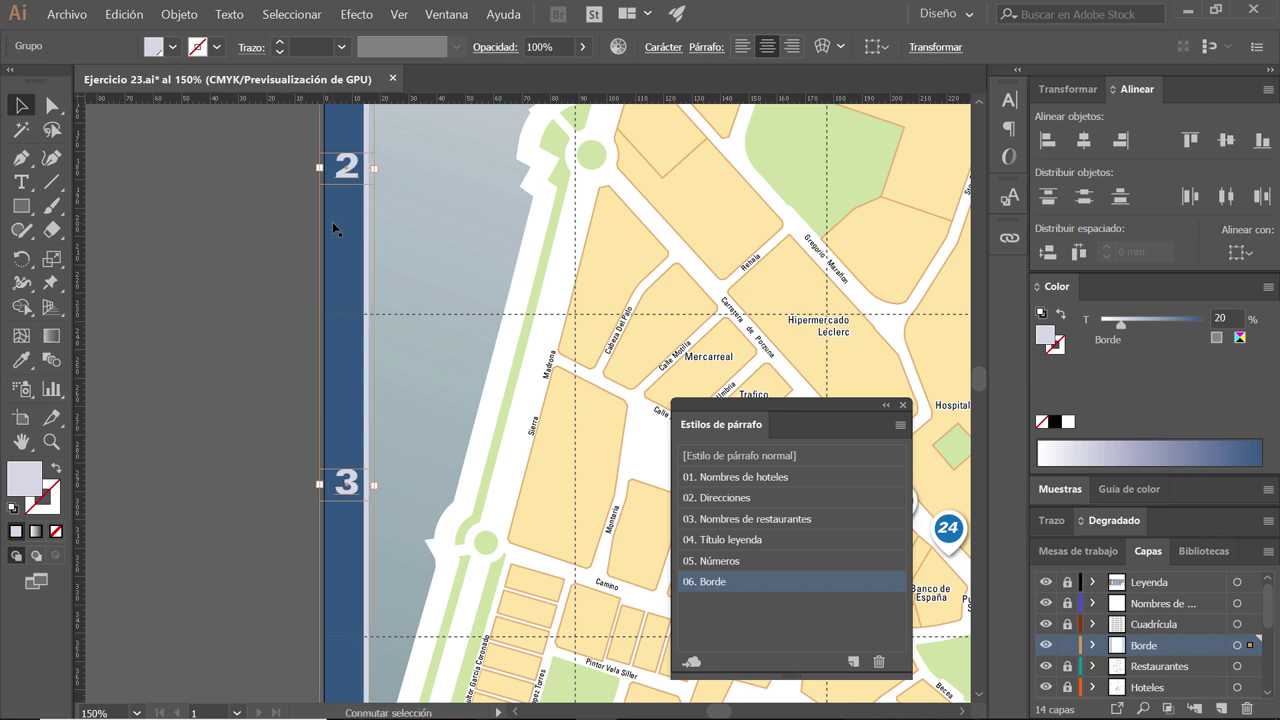
key("Right")
key("Right")
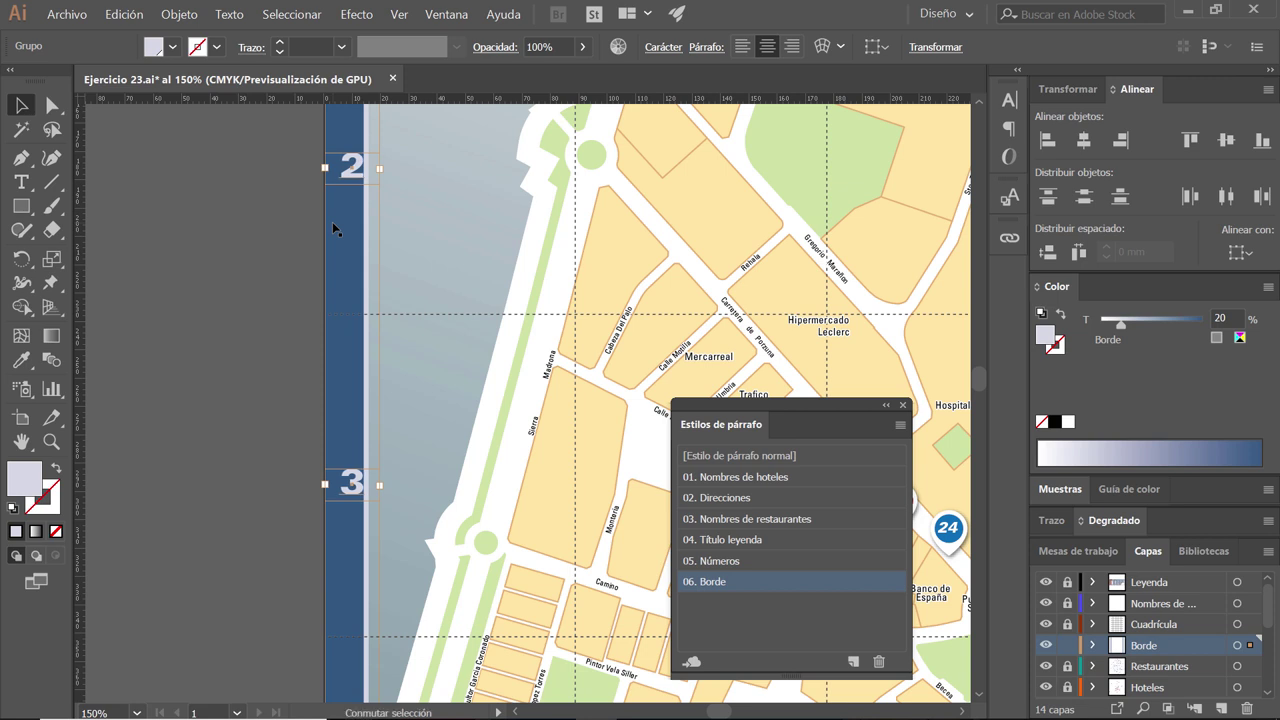
- Nudge the left row numbers two steps back left to centre them in the band
key("Left")
key("Left")
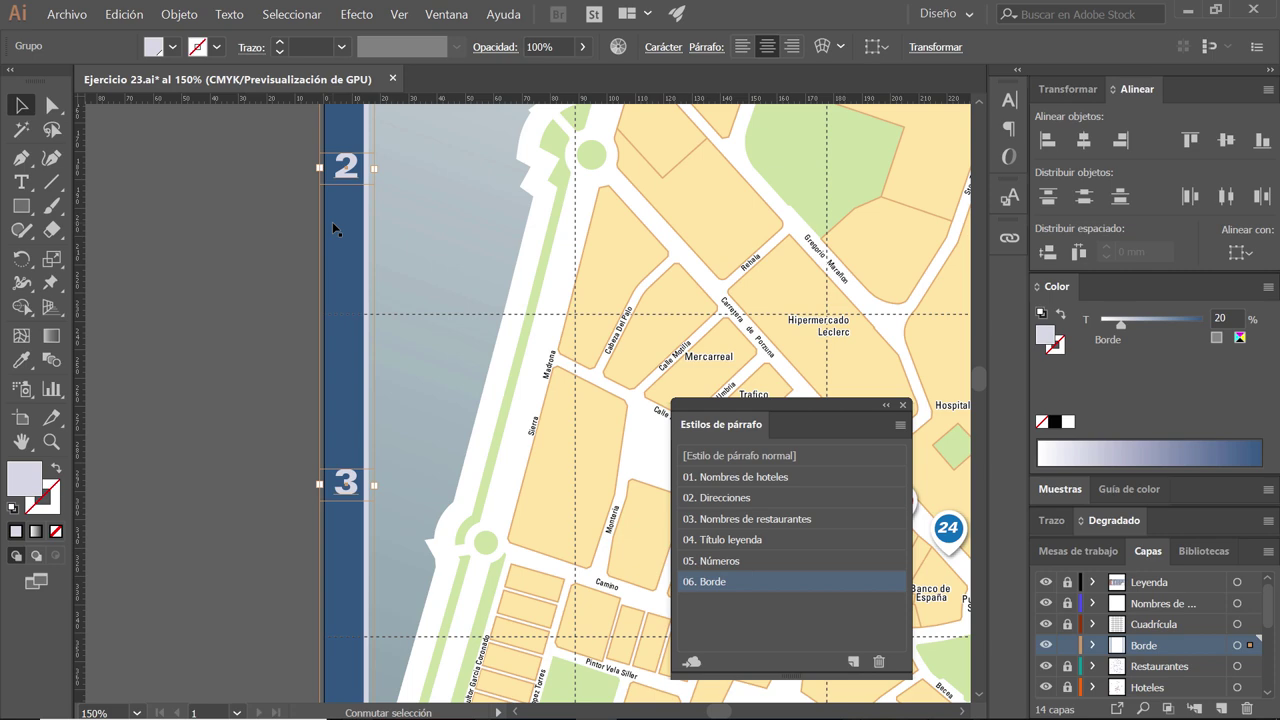
key("Left")
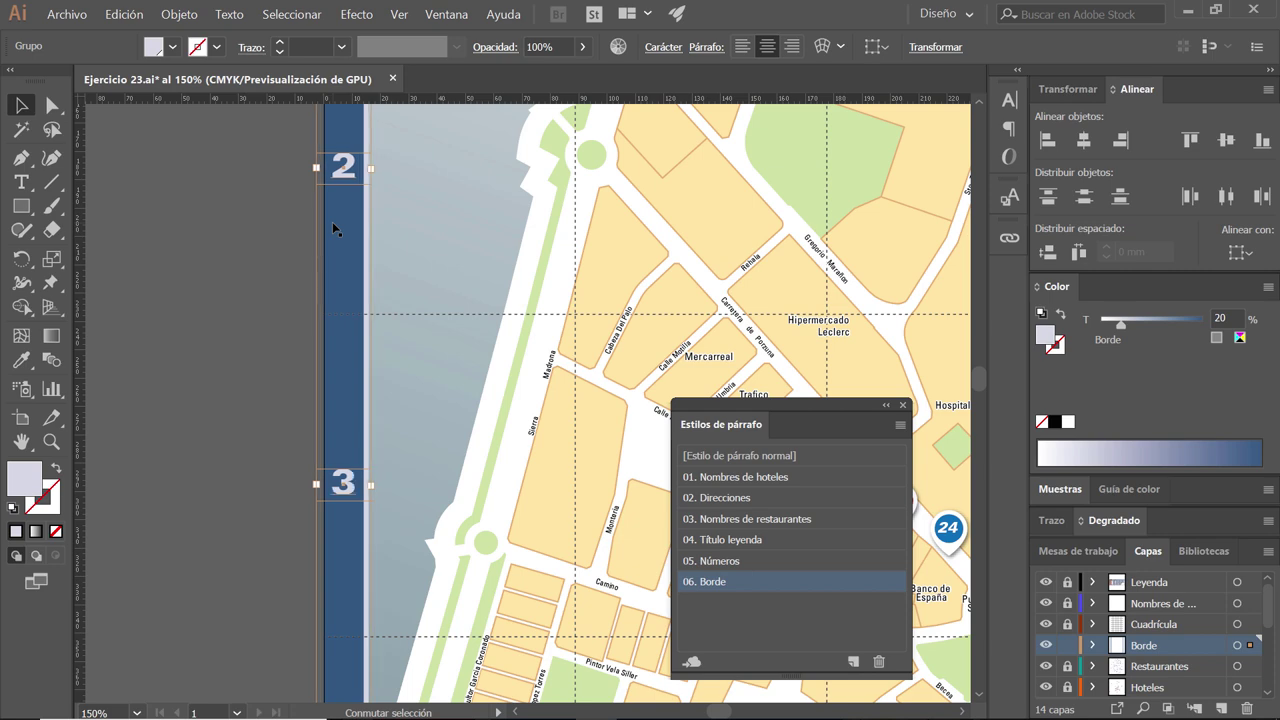
scroll(334, 287, "down", 1, "alt")
scroll(335, 287, "down", 1, "alt")
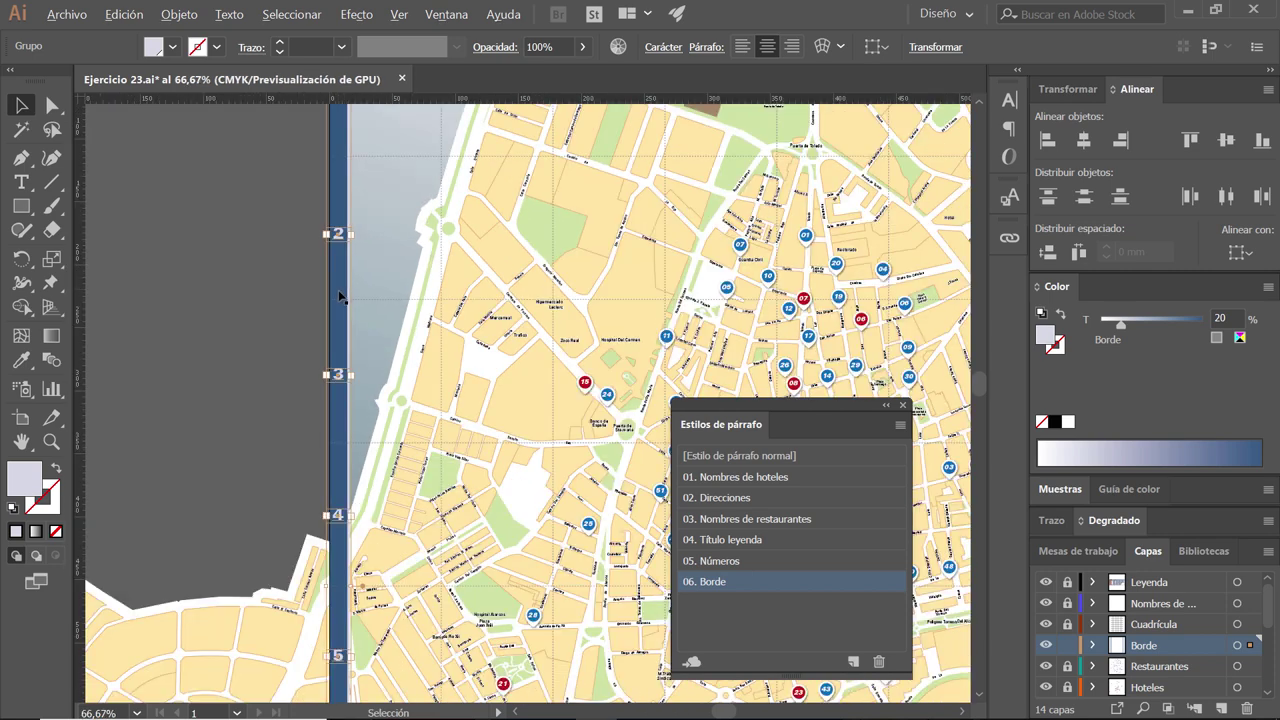
scroll(340, 297, "down", 2, "alt")
scroll(441, 279, "right", 2)
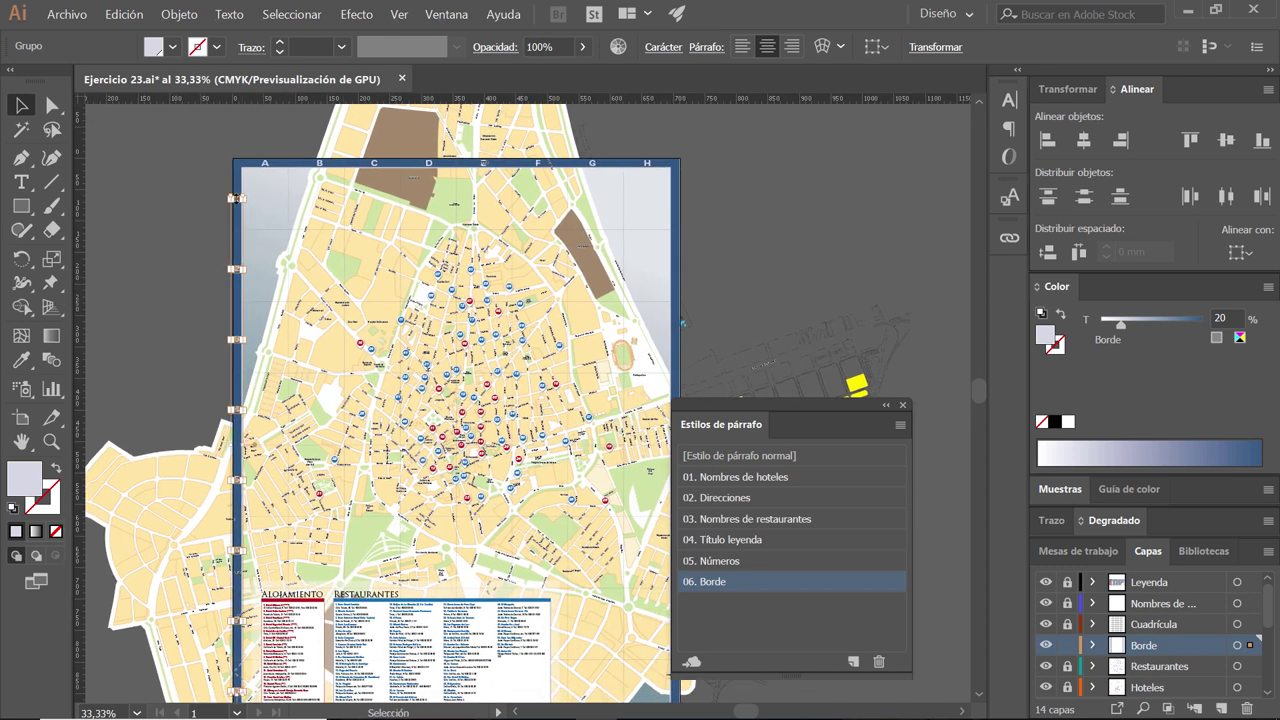
- Copy the row-number group across to the right blue border
left_click_drag(241, 270, 678, 276)
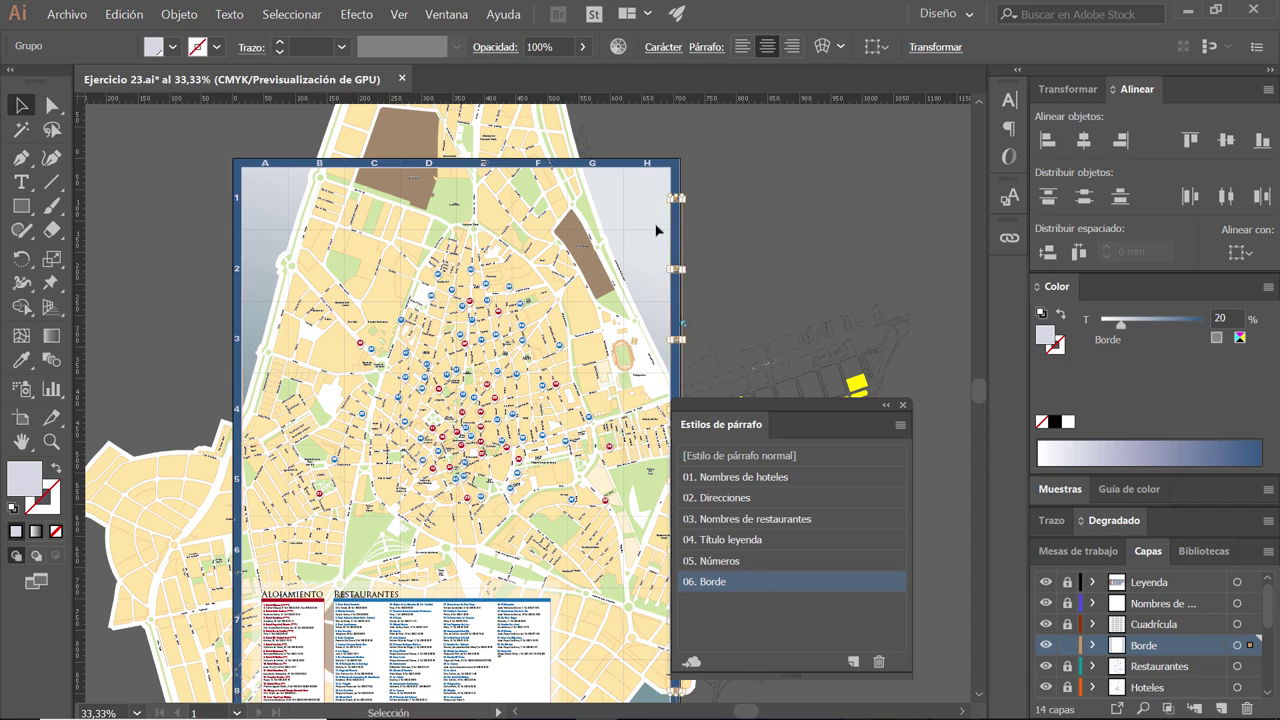
scroll(662, 231, "up", 2)
scroll(682, 203, "up", 1)
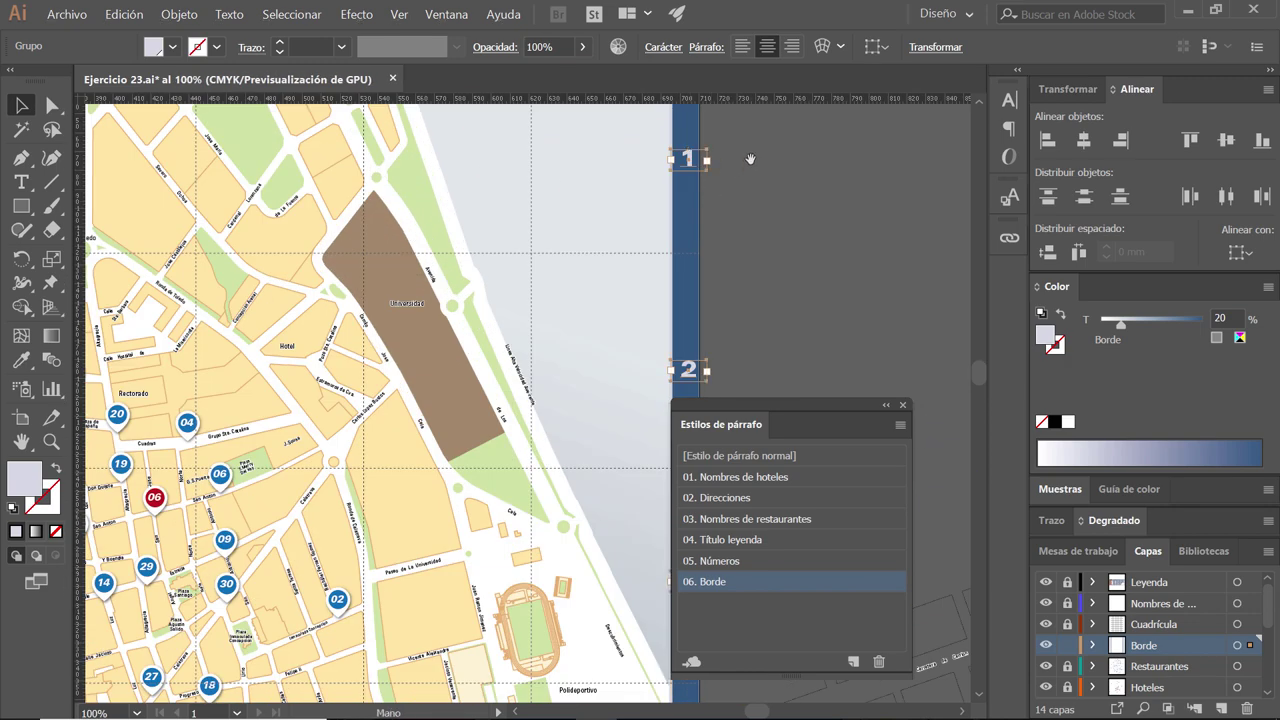
scroll(705, 182, "up", 1)
left_click_drag(707, 174, 650, 250)
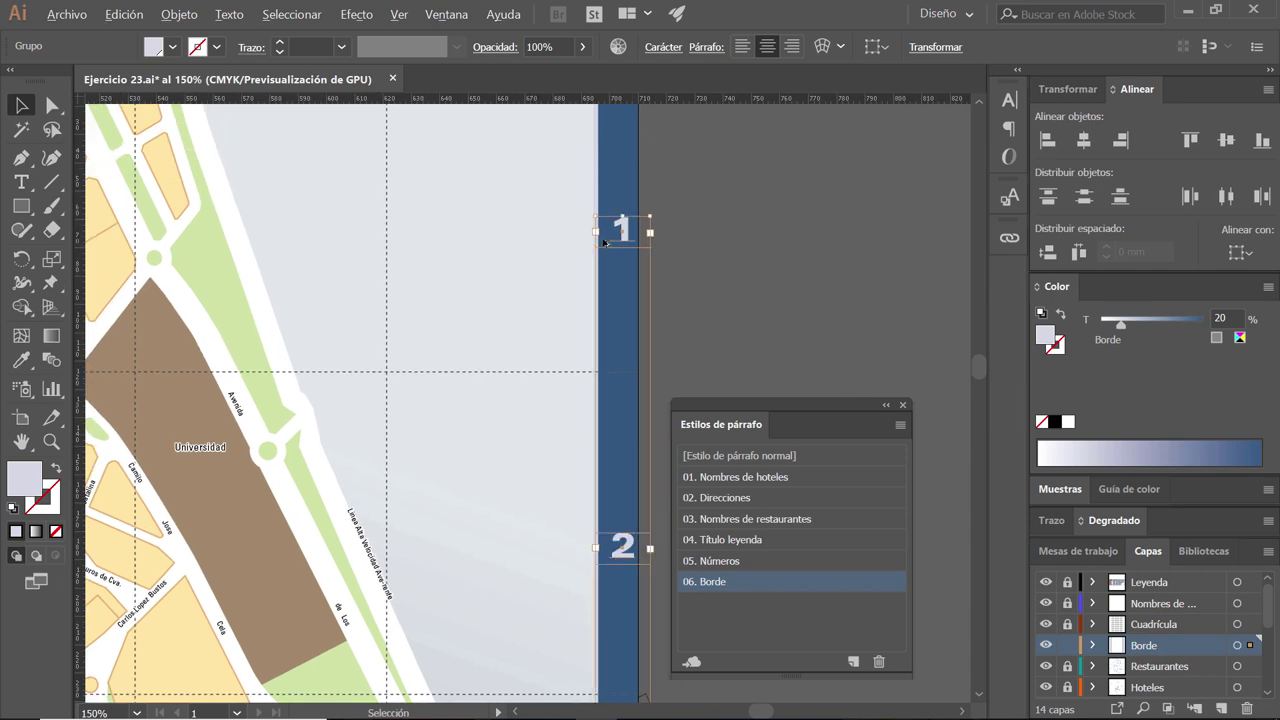
scroll(604, 242, "up", 1)
scroll(400, 265, "left", 2)
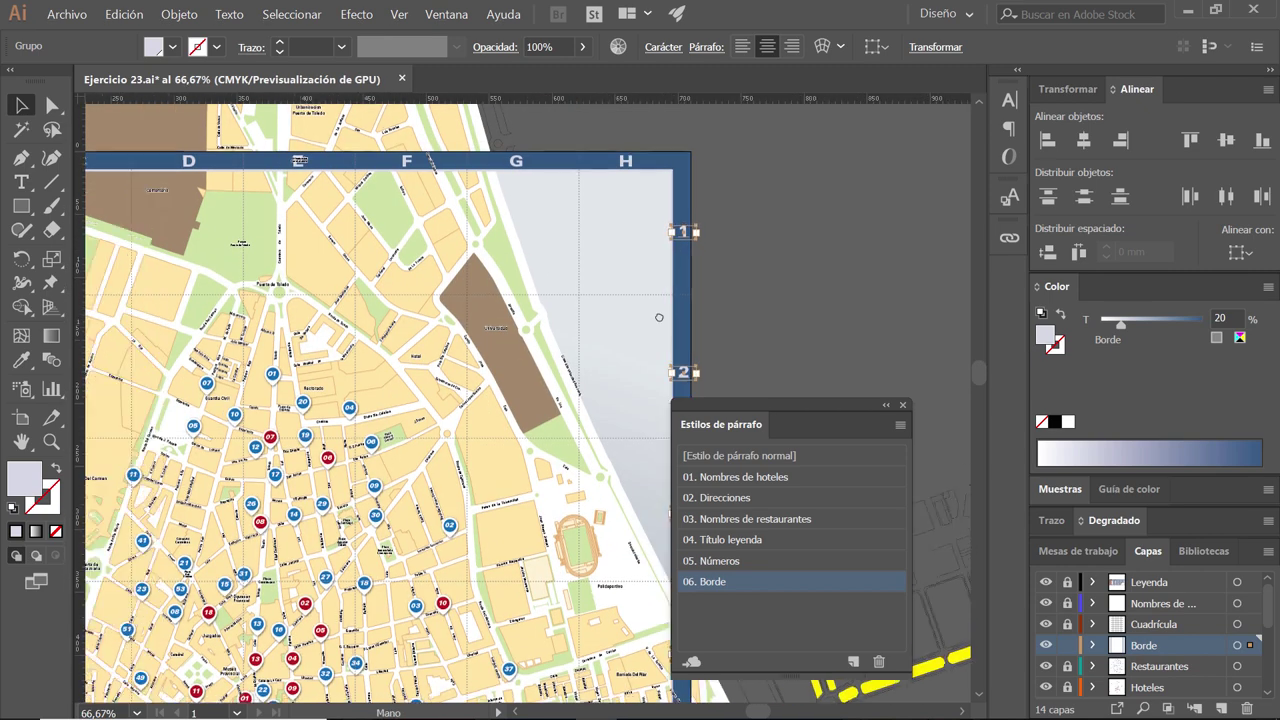
scroll(282, 272, "left", 6)
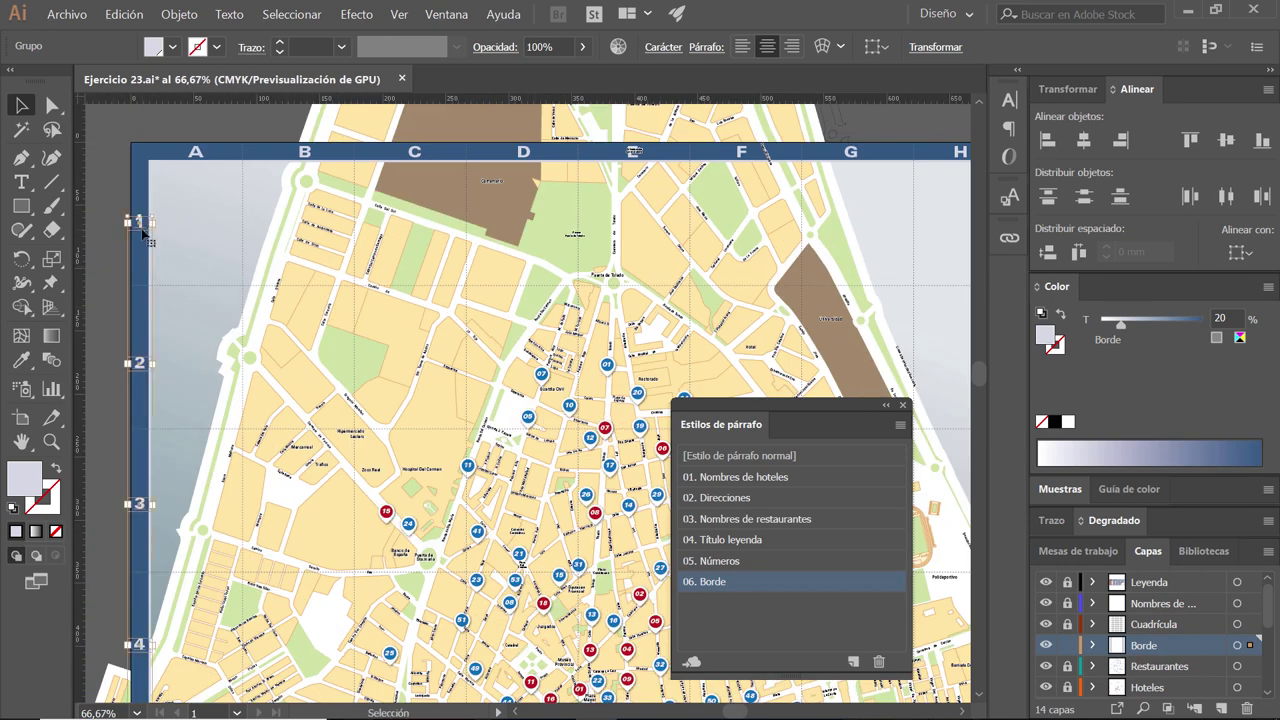
scroll(130, 275, "right", 10)
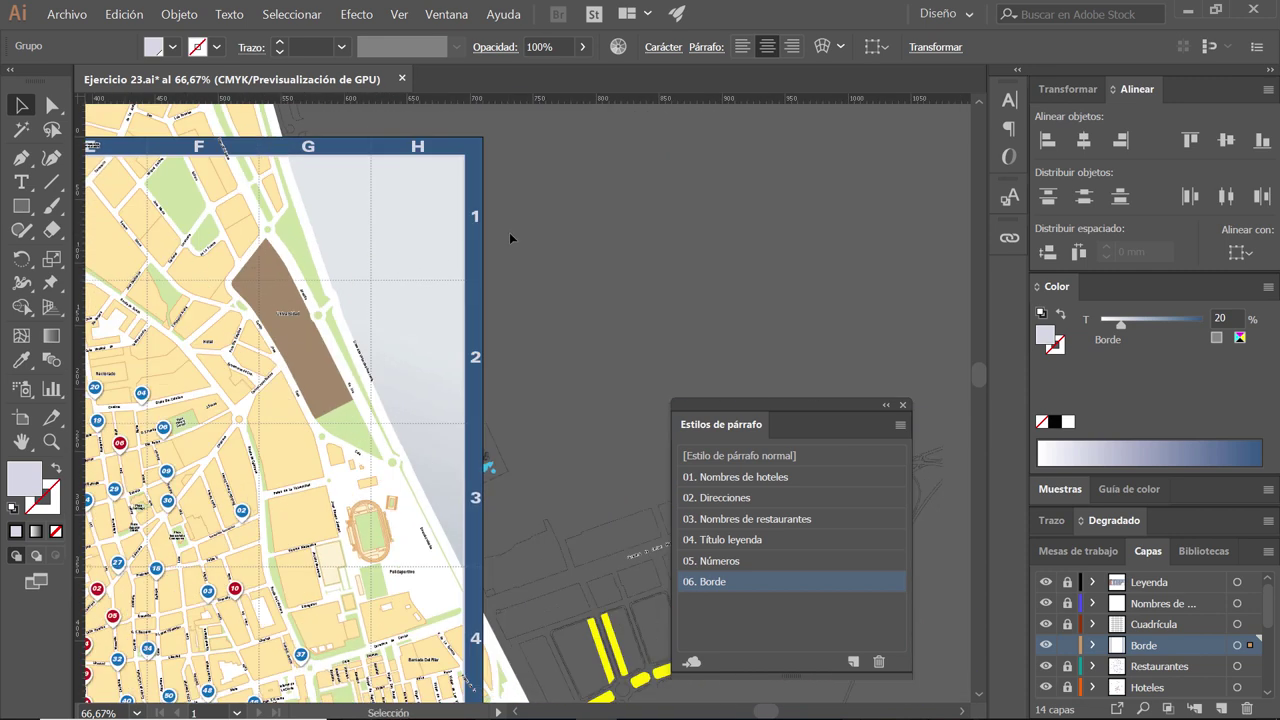
- Nudge the right-border row numbers with the arrow keys until centred in the strip
left_click(476, 216)
scroll(457, 229, "up", 2)
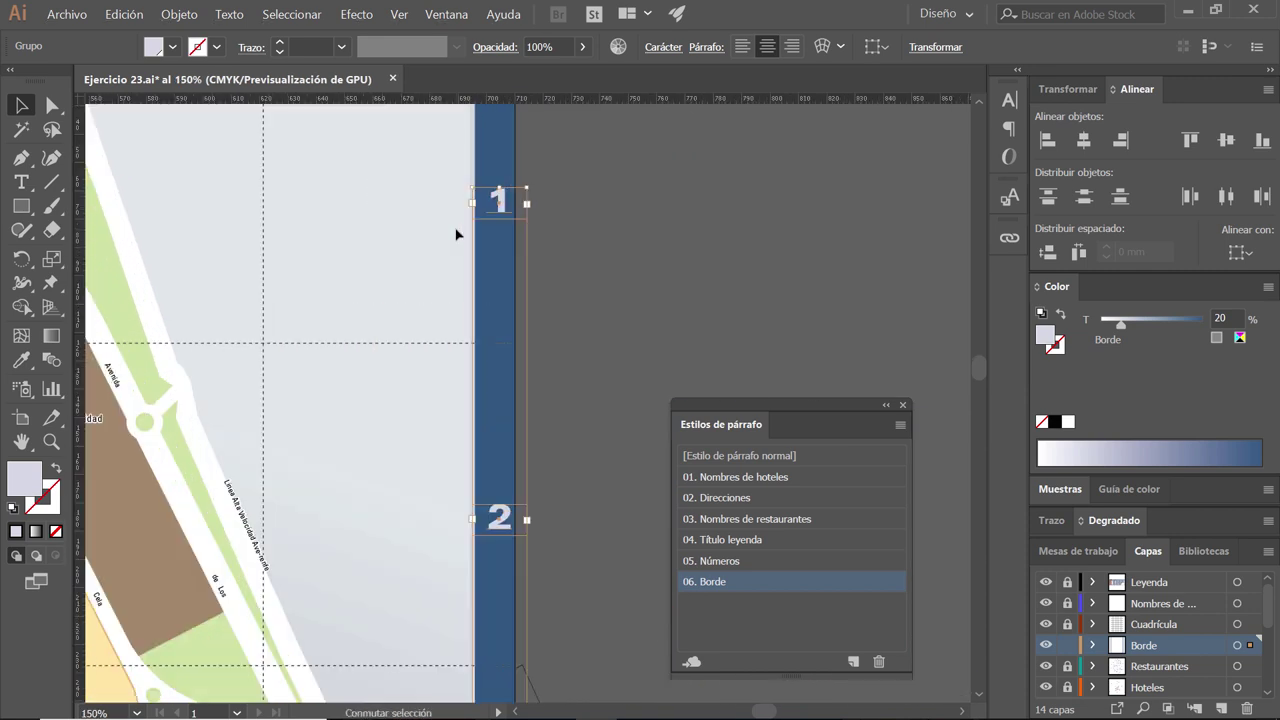
key("Left")
key("Left")
key("Left")
key("Left")
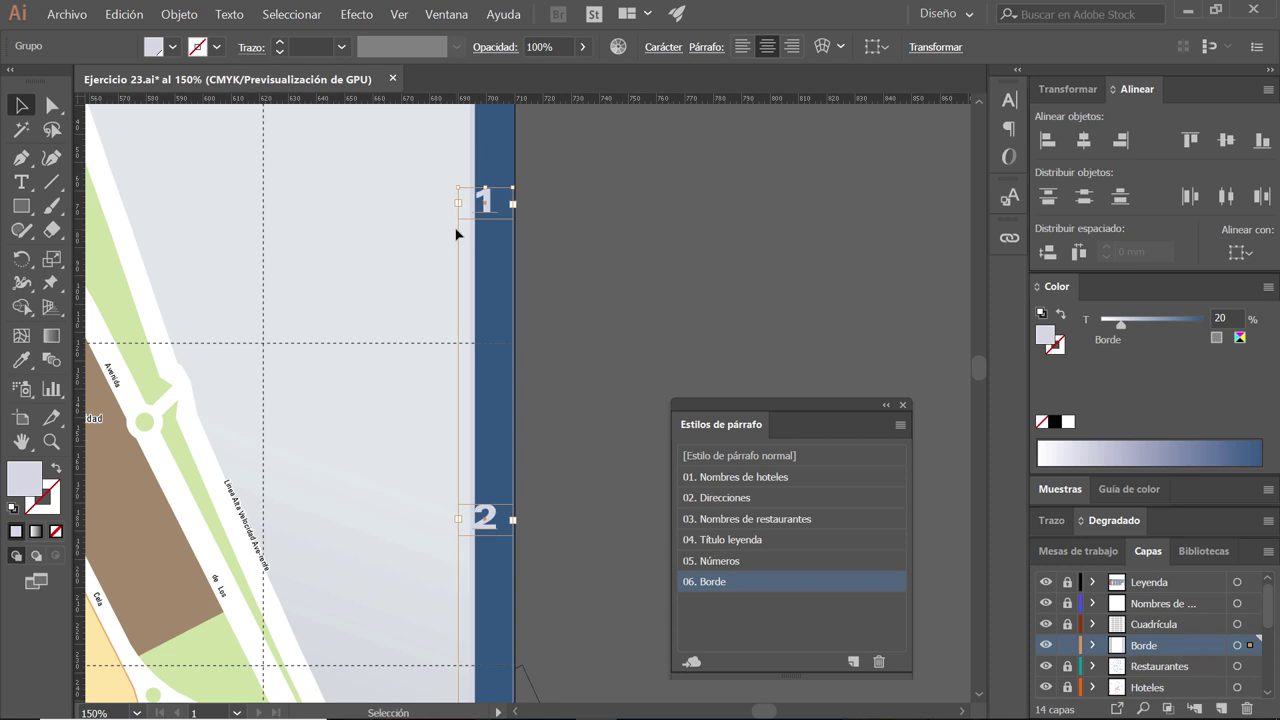
key("Left")
key("shift")
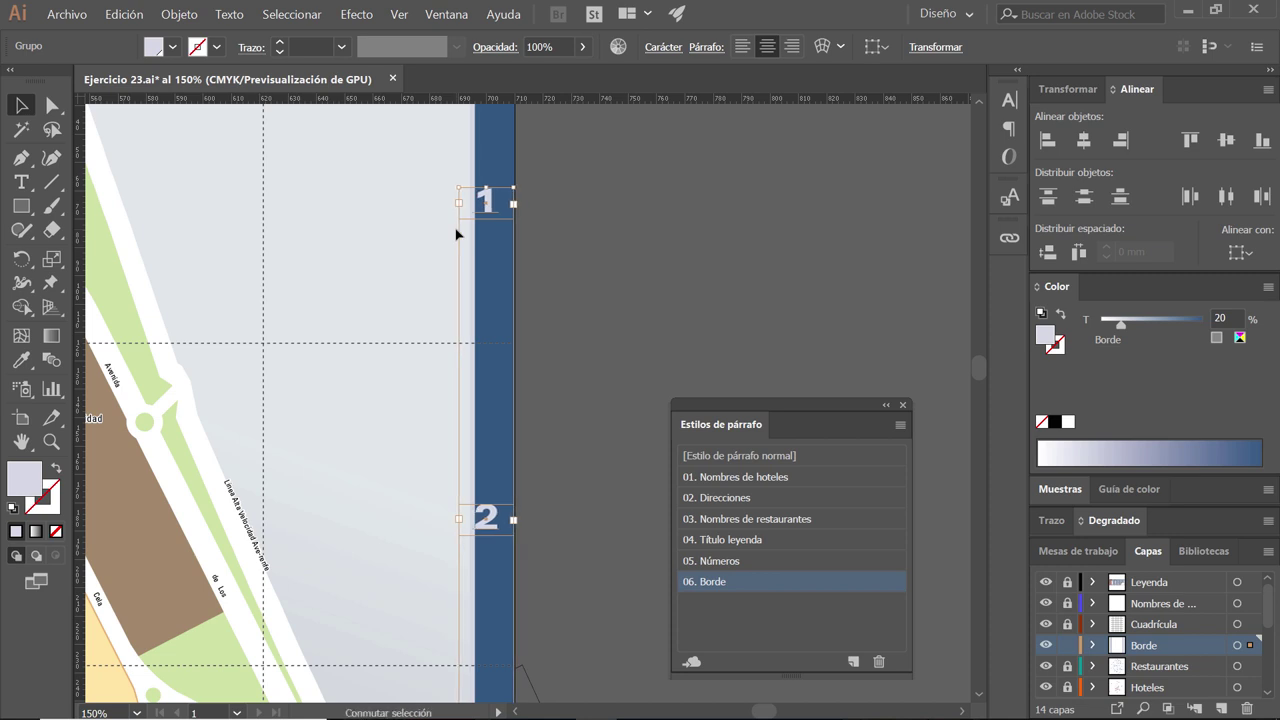
key("Right")
key("Right")
key("Right")
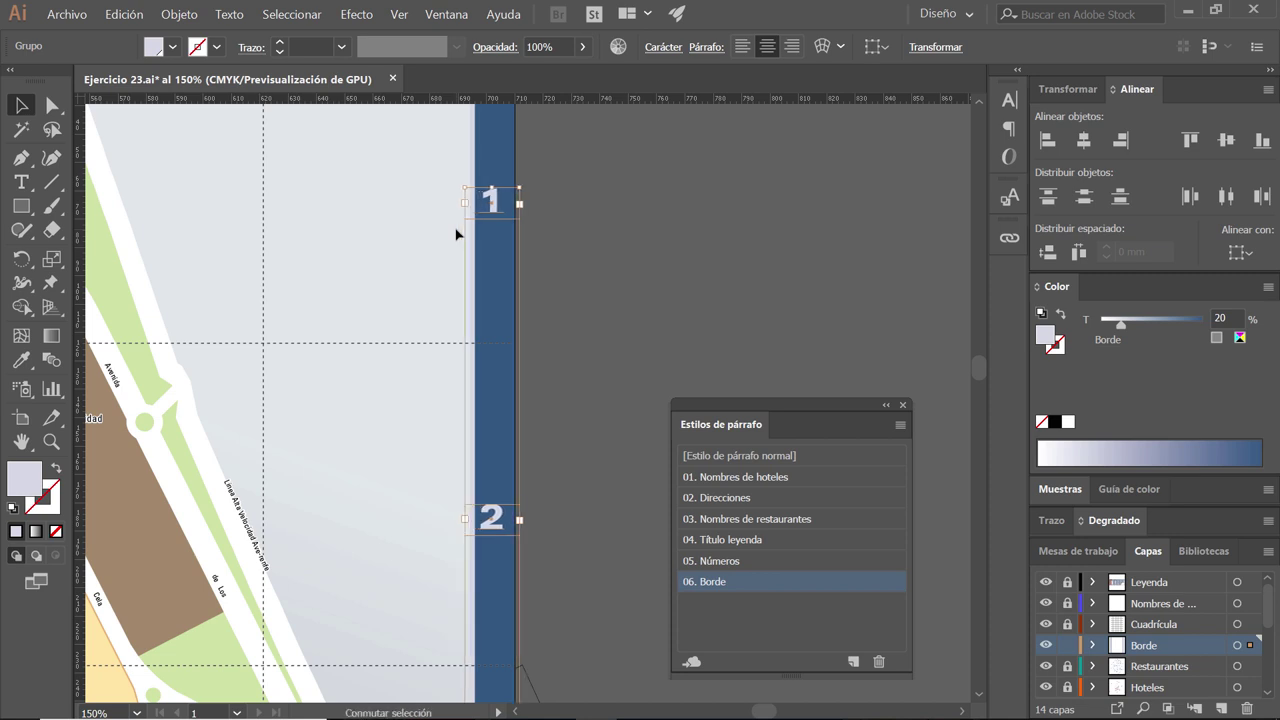
key("Right")
left_click(616, 240)
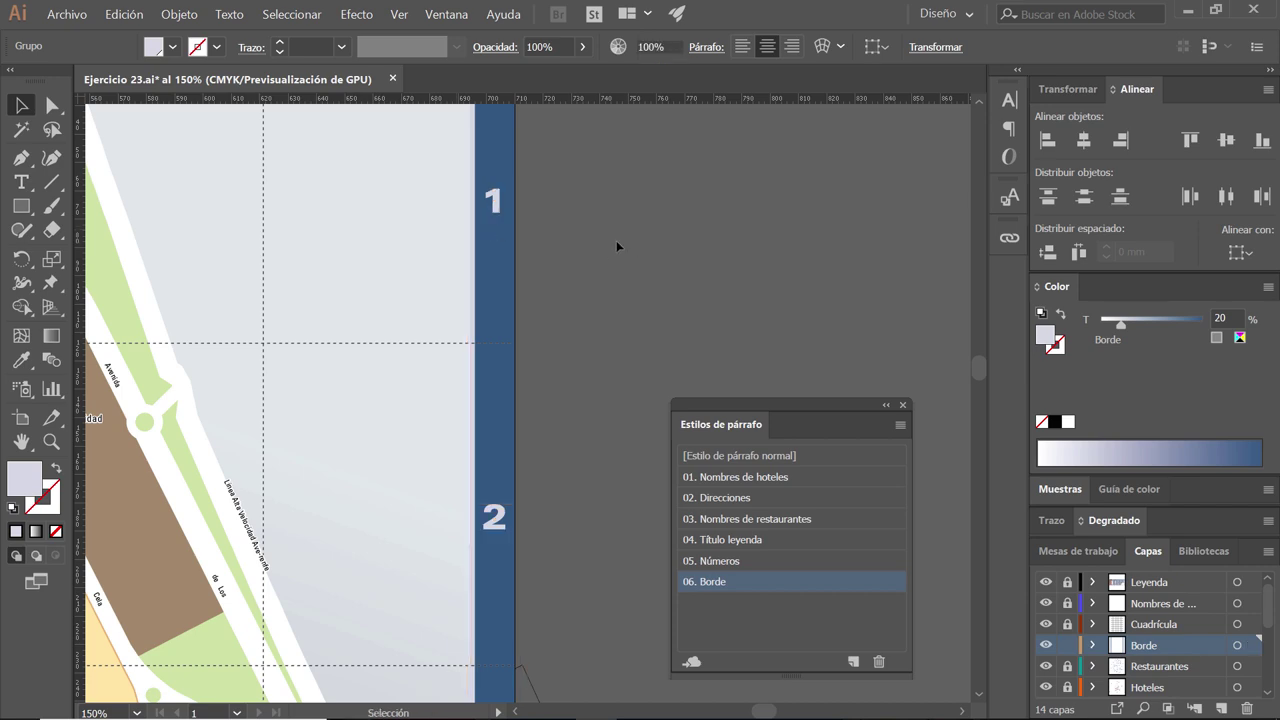
- Zoom out to show the whole map artboard
key("ctrl+minus")
key("ctrl+minus")
key("ctrl+minus")
mouse_move(396, 447)
left_mouse_down()
mouse_move(512, 368)
mouse_move(505, 320)
mouse_move(514, 334)
left_mouse_up()
key("ctrl+minus")
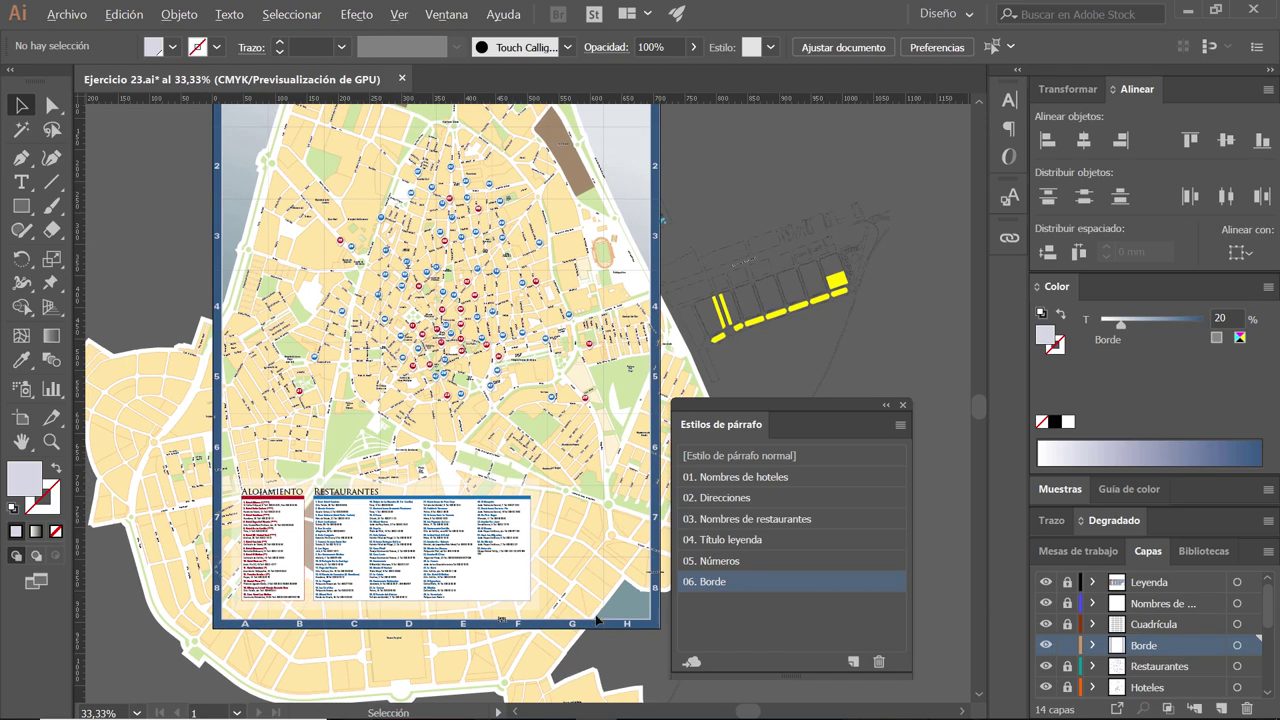
- Zoom in to check the legend and the bottom letter strip
key("ctrl+plus")
key("ctrl+plus")
scroll(305, 400, "down", 5)
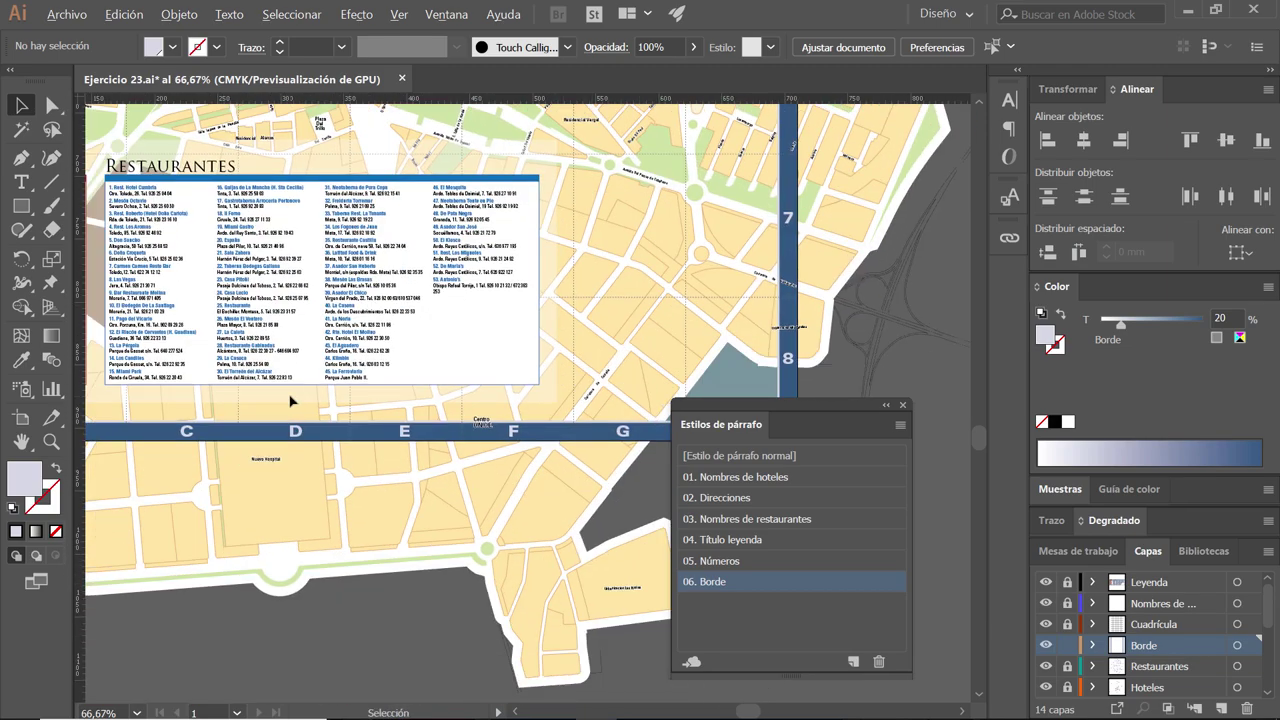
key("ctrl+plus")
scroll(500, 400, "left", 3)
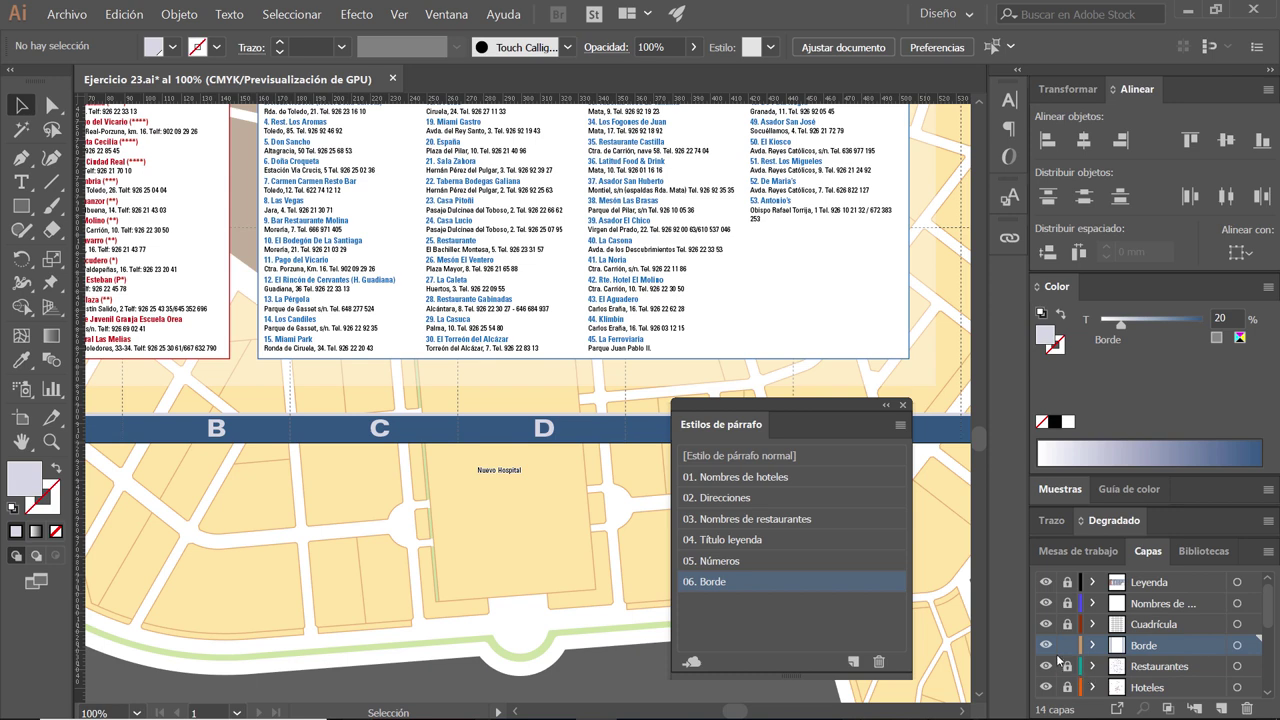
scroll(388, 312, "down", 1)
scroll(388, 312, "down", 1)
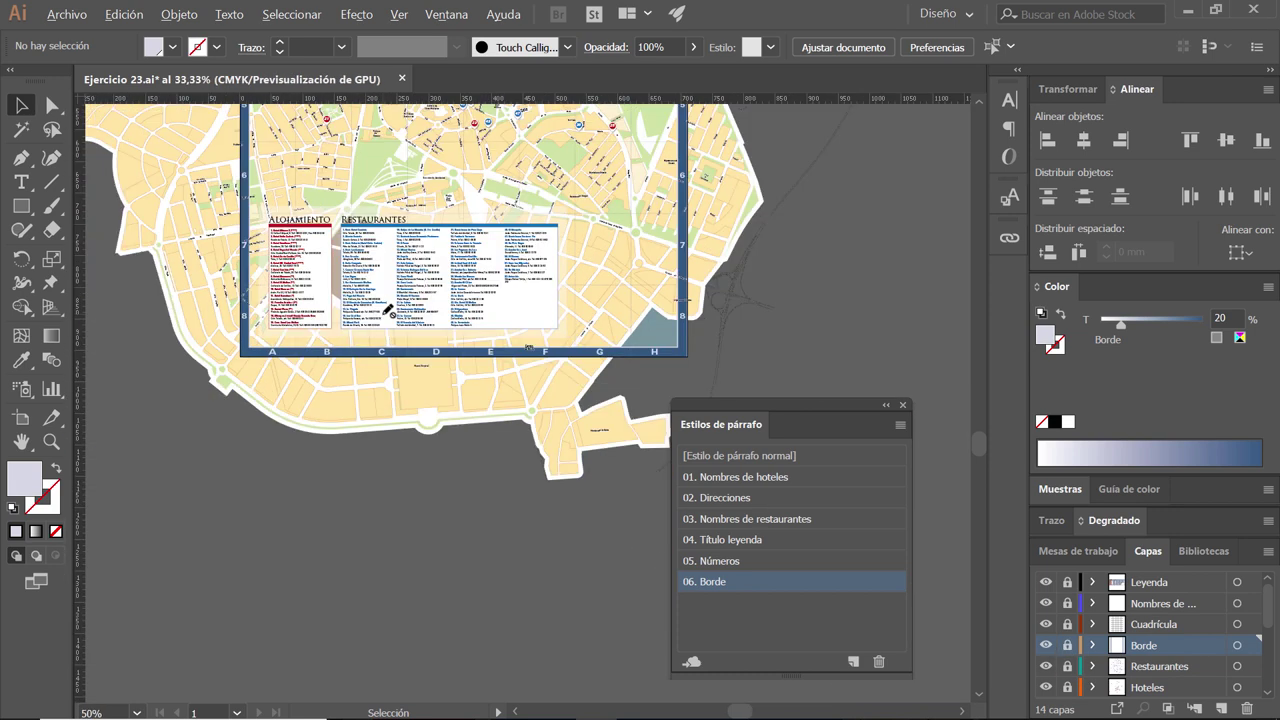
scroll(388, 312, "down", 1)
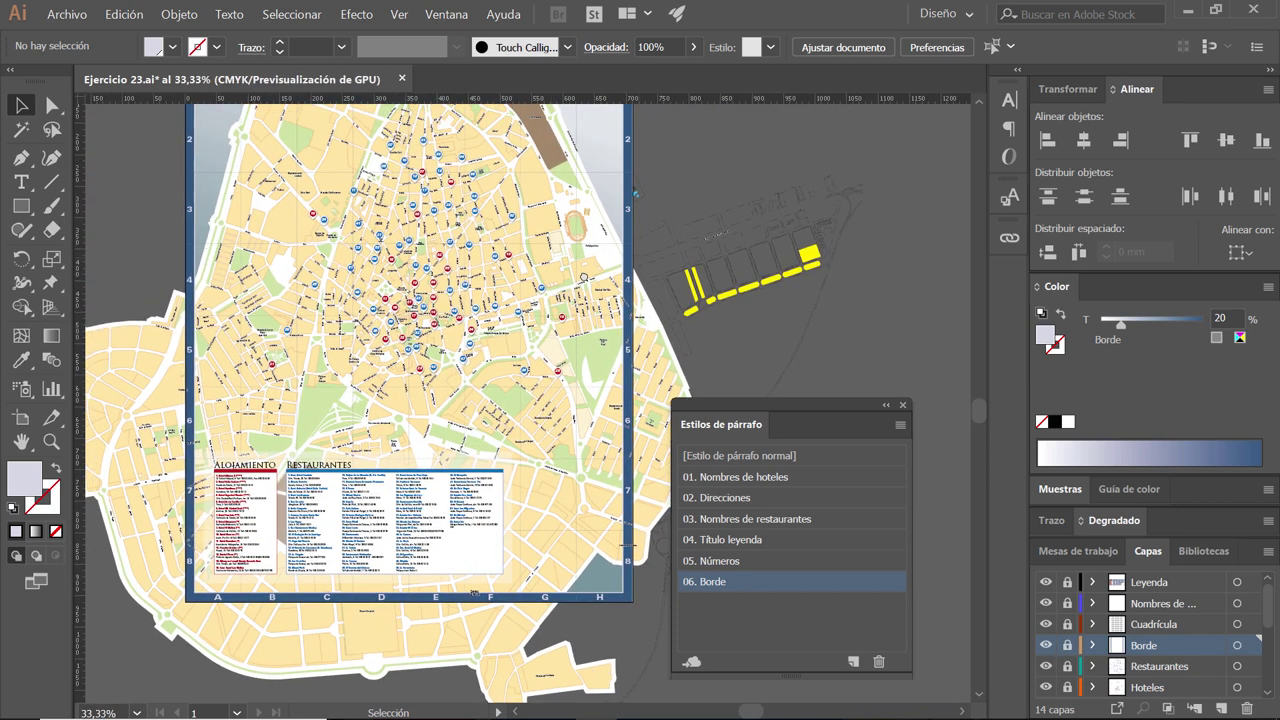
- Recentre the map poster, then bring up Ejercicio 23.pdf in Acrobat Reader
left_click_drag(721, 112, 601, 167)
scroll(400, 304, "down", 1)
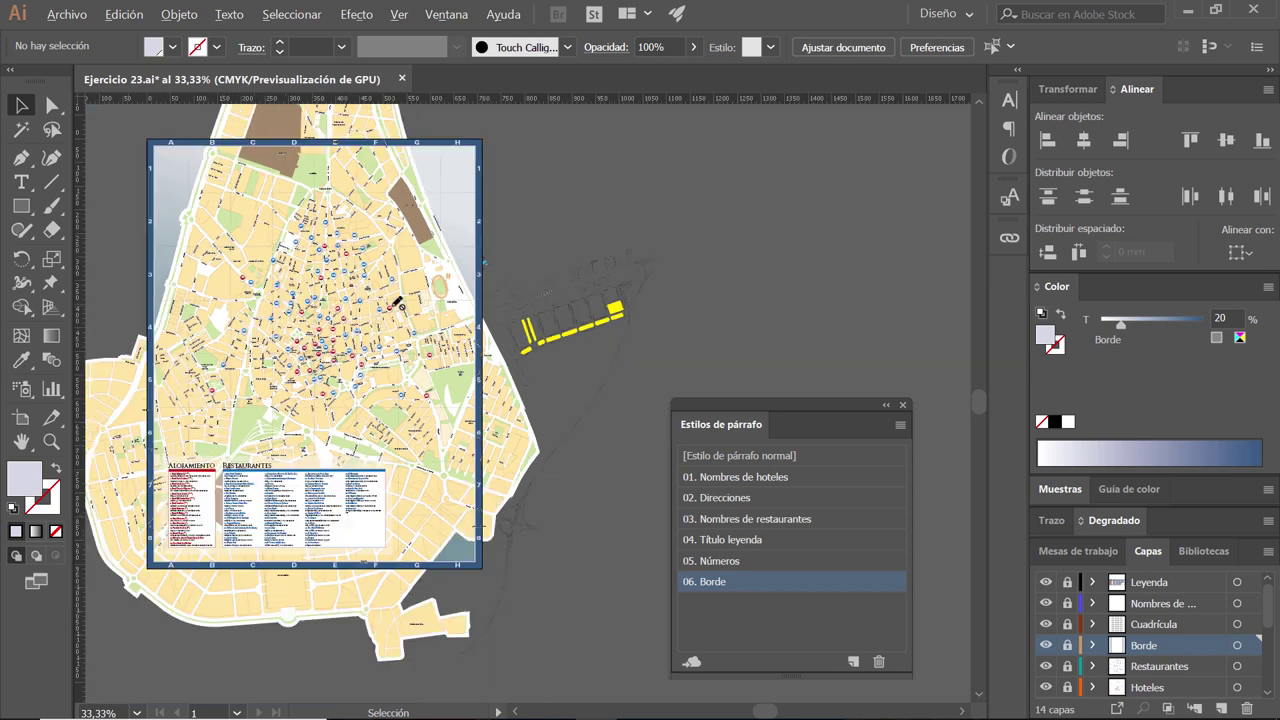
left_click_drag(407, 301, 430, 322)
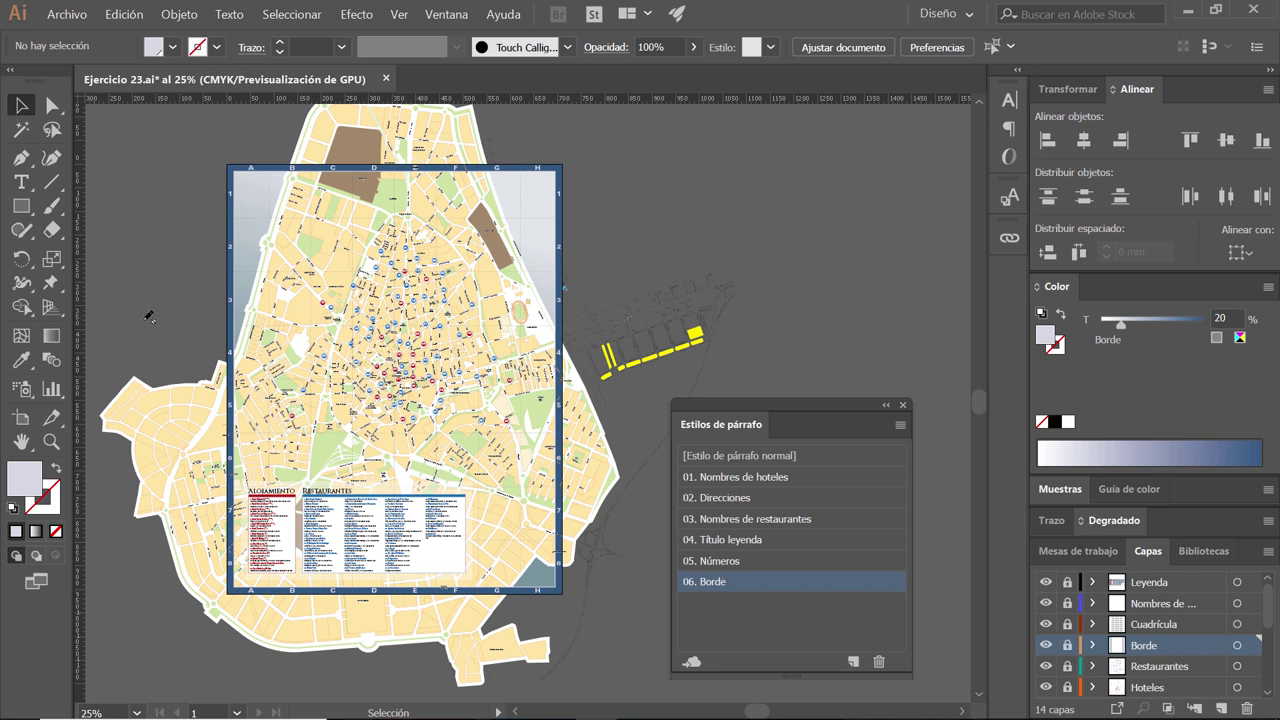
key("alt+Tab")
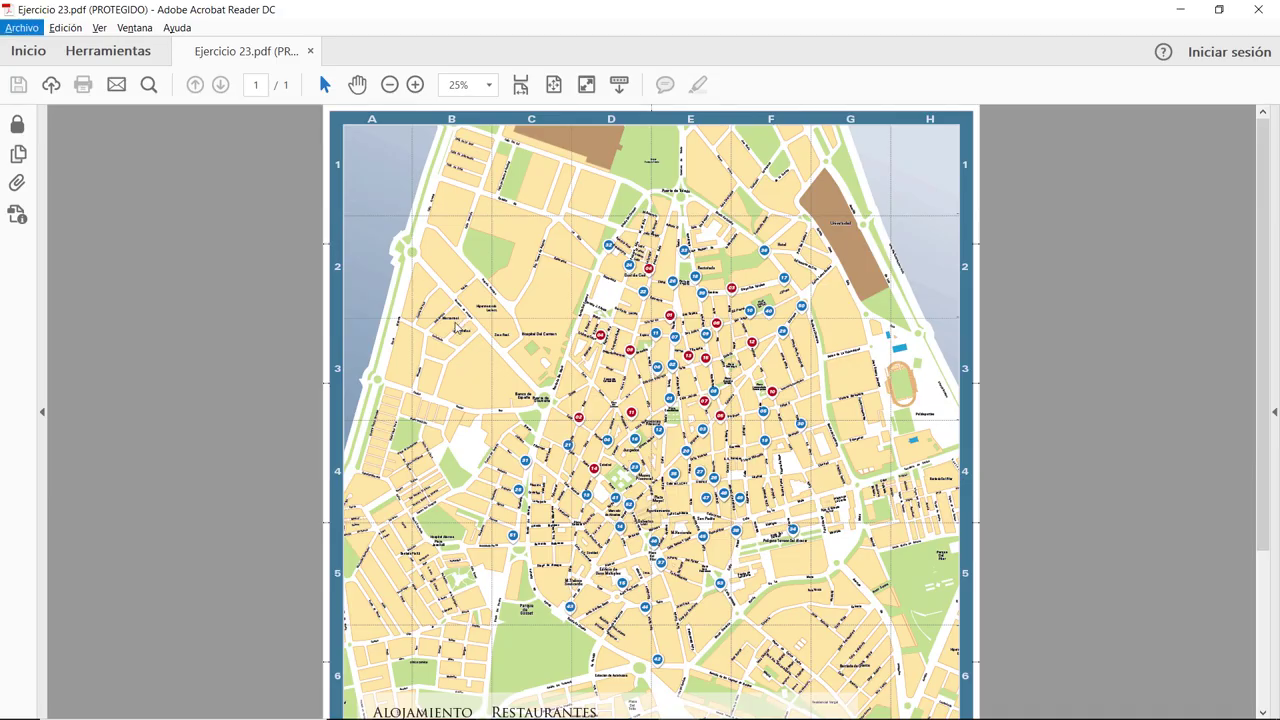
- Set the reference PDF to 25% zoom and scroll to check its bottom and top edges
left_click(415, 85)
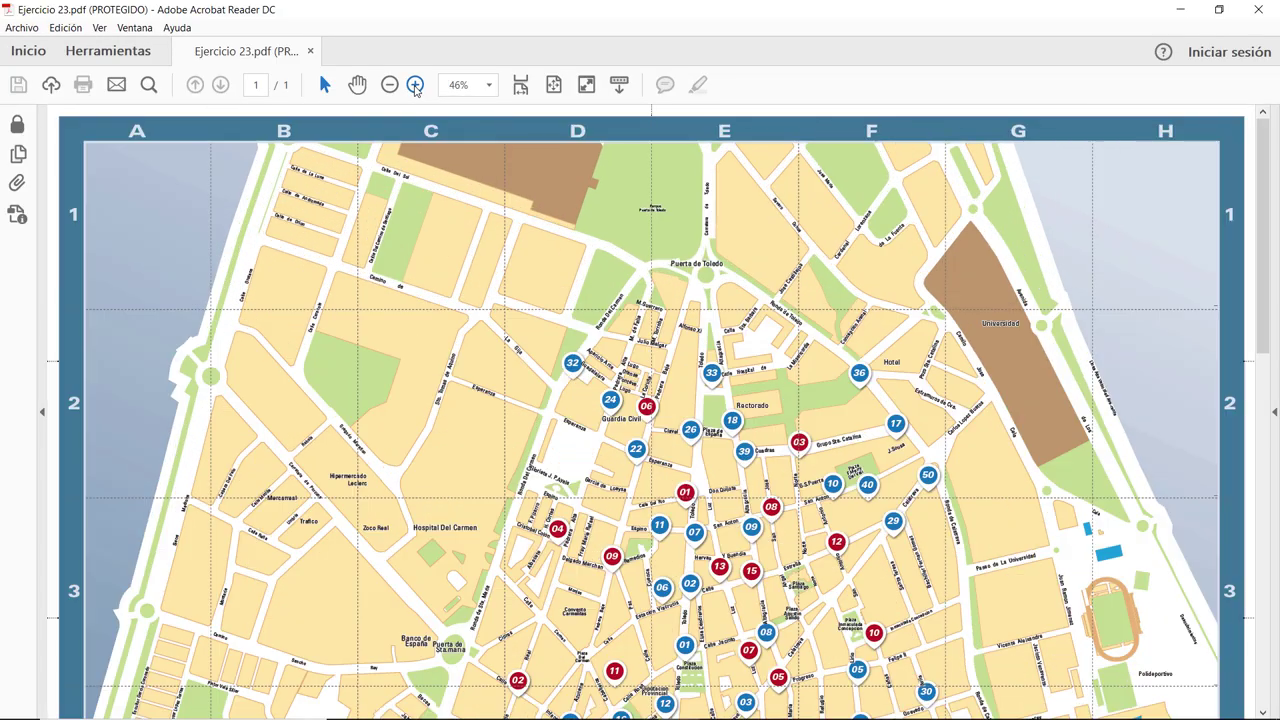
left_click(415, 85)
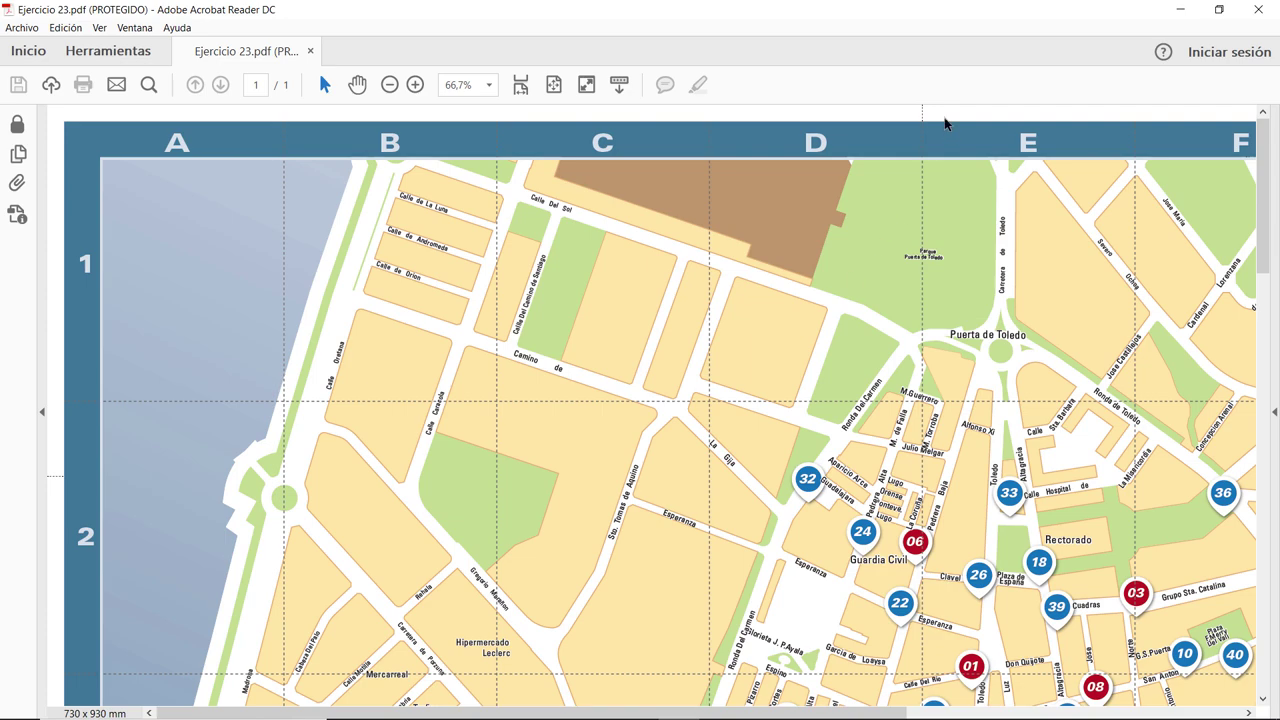
scroll(137, 551, "down", 1)
scroll(49, 349, "down", 1)
scroll(73, 357, "down", 1)
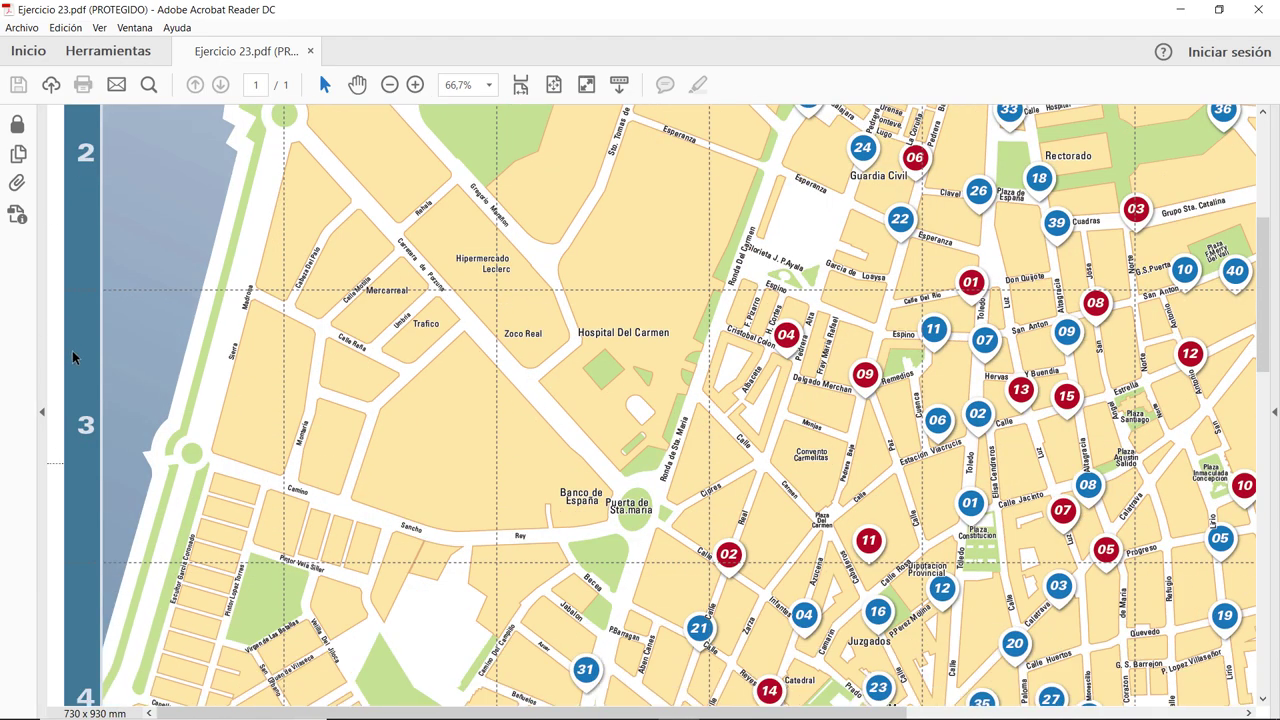
scroll(73, 357, "down", 1)
left_click(390, 85)
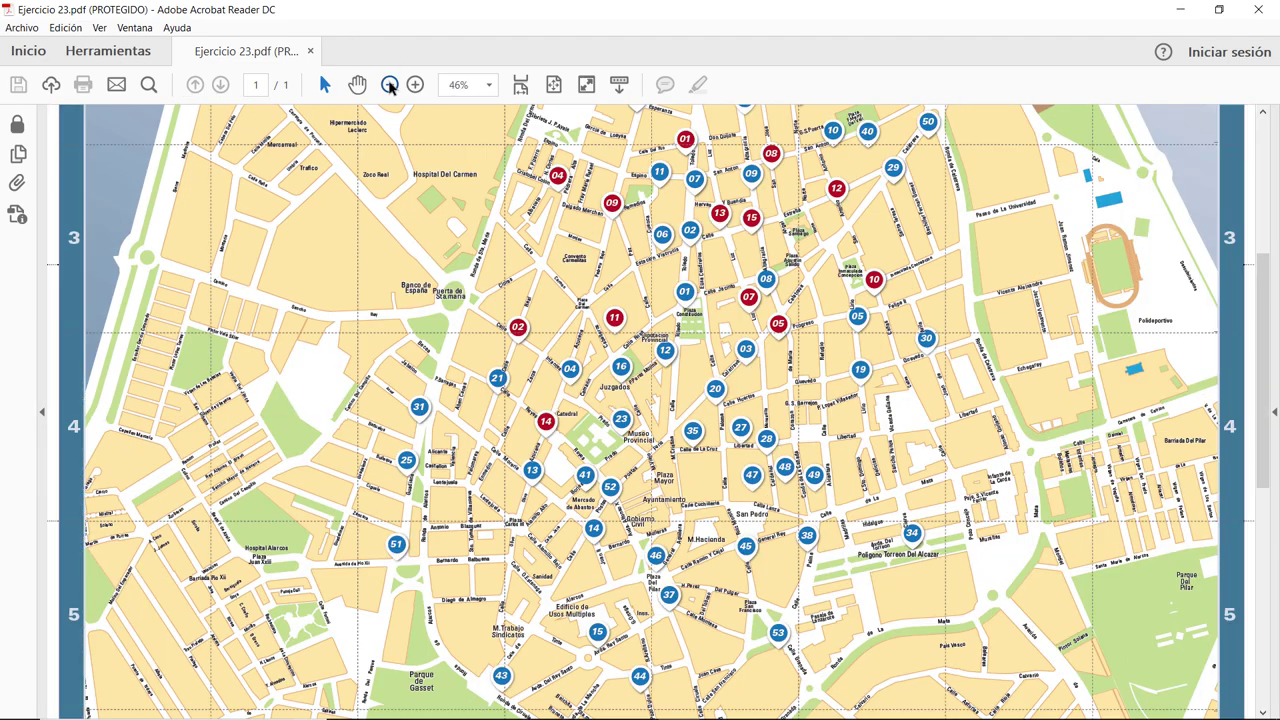
left_click(390, 85)
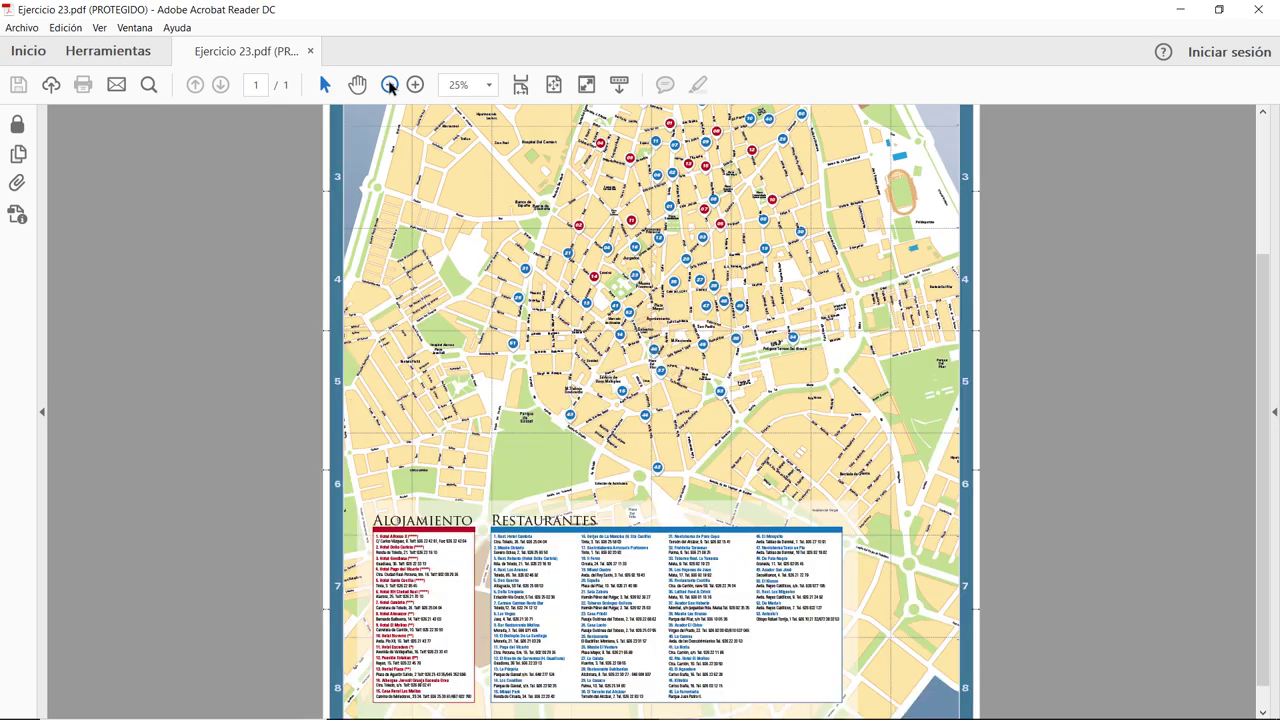
scroll(412, 598, "down", 1)
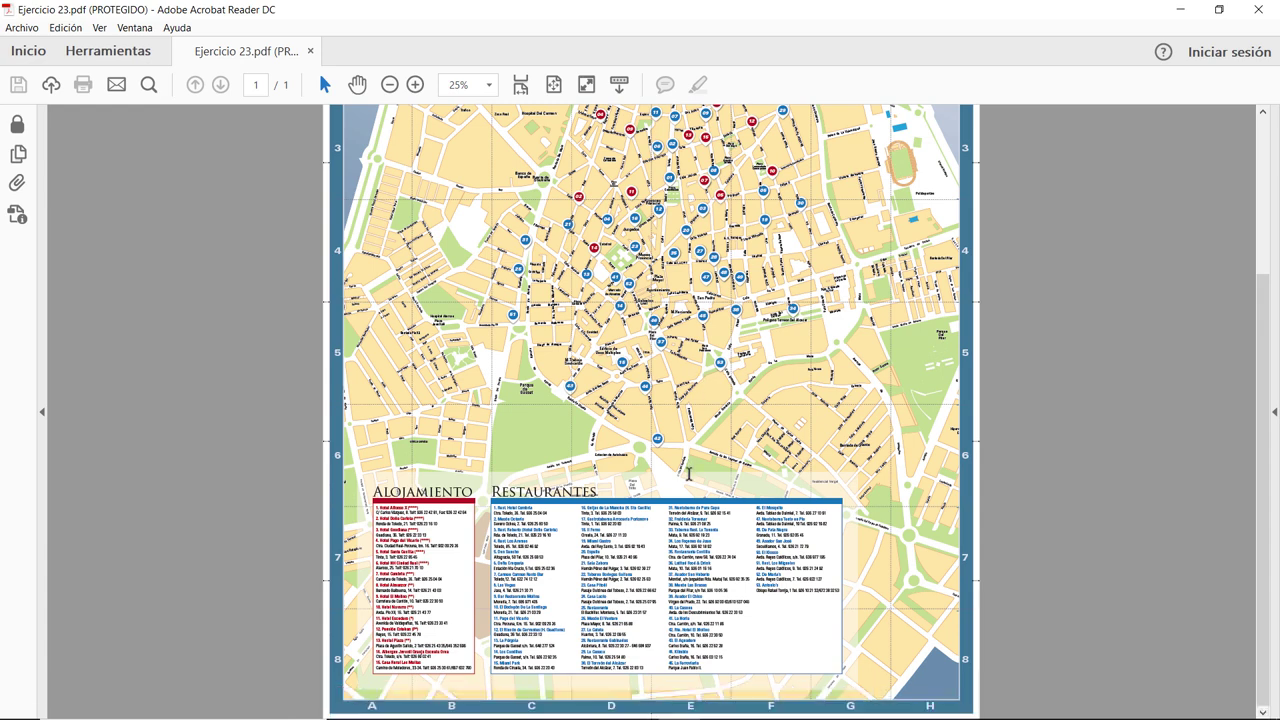
scroll(678, 338, "up", 4)
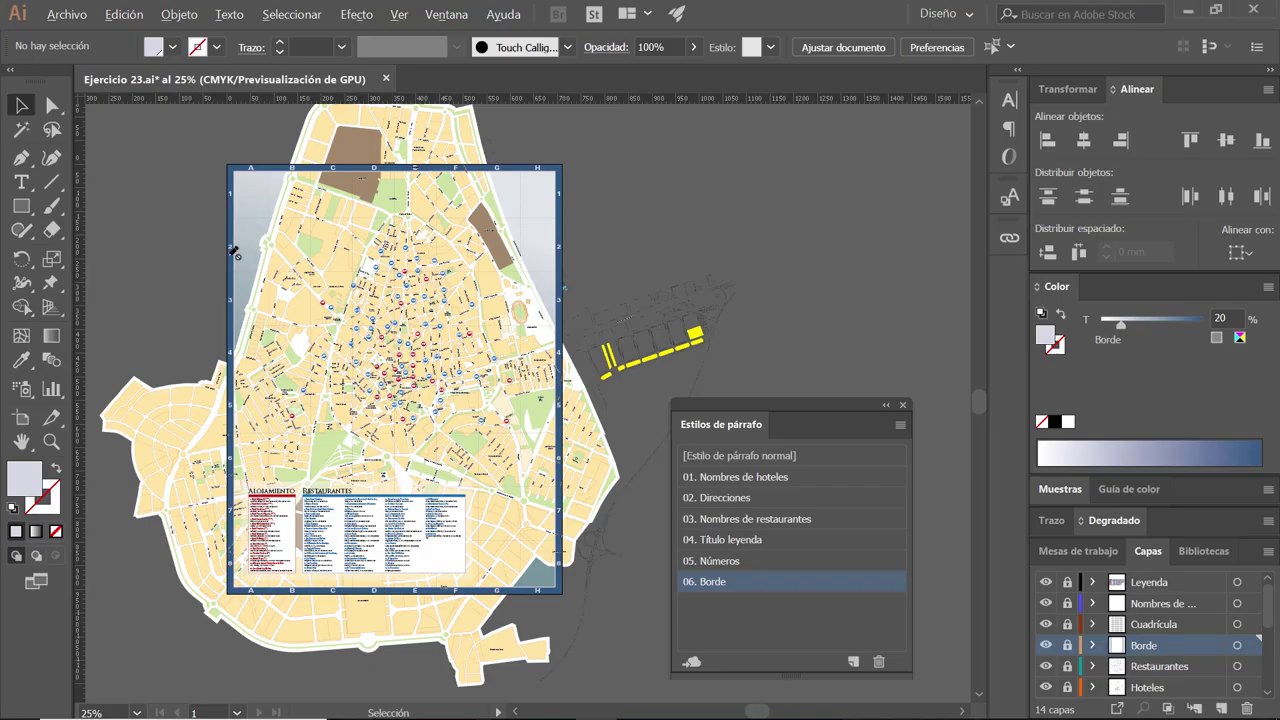
- Scroll around the Illustrator artboard to review the bordered map
scroll(236, 252, "up", 1)
scroll(236, 252, "up", 1)
scroll(236, 252, "up", 1)
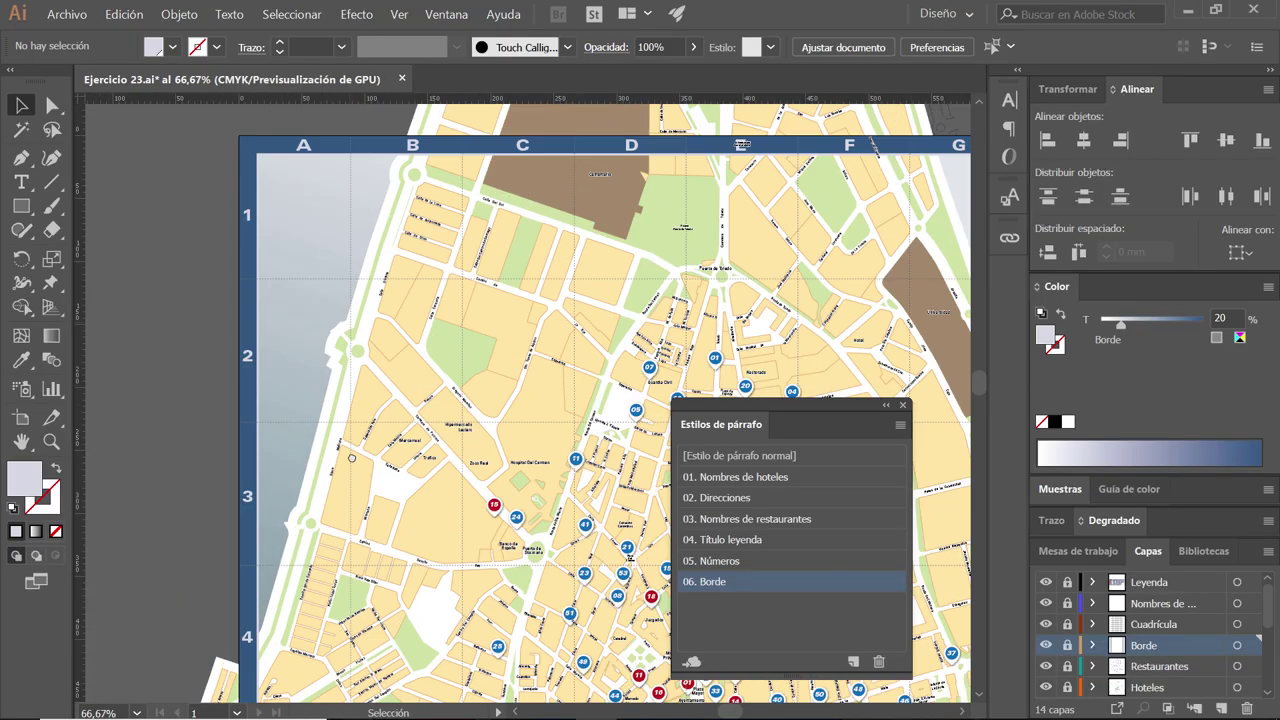
scroll(351, 458, "up", 3)
scroll(346, 301, "up", 1)
scroll(346, 301, "down", 1)
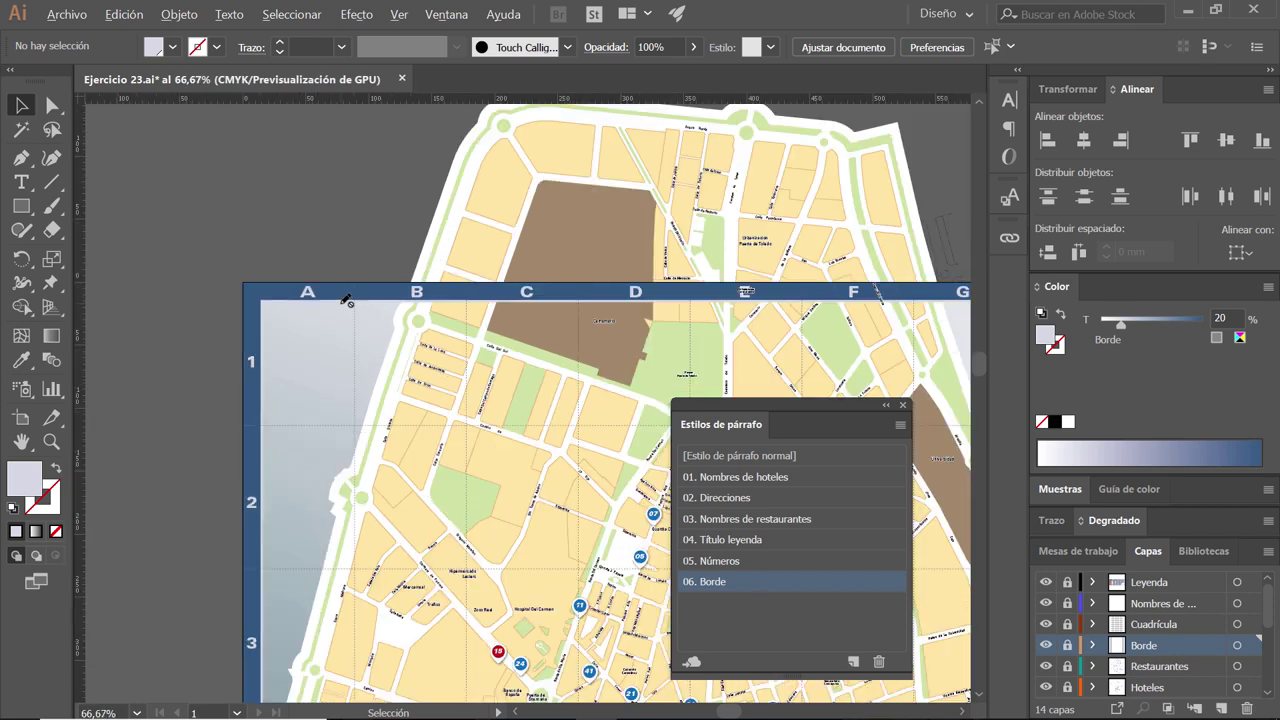
scroll(280, 303, "right", 2)
scroll(280, 303, "down", 1)
scroll(212, 305, "down", 1)
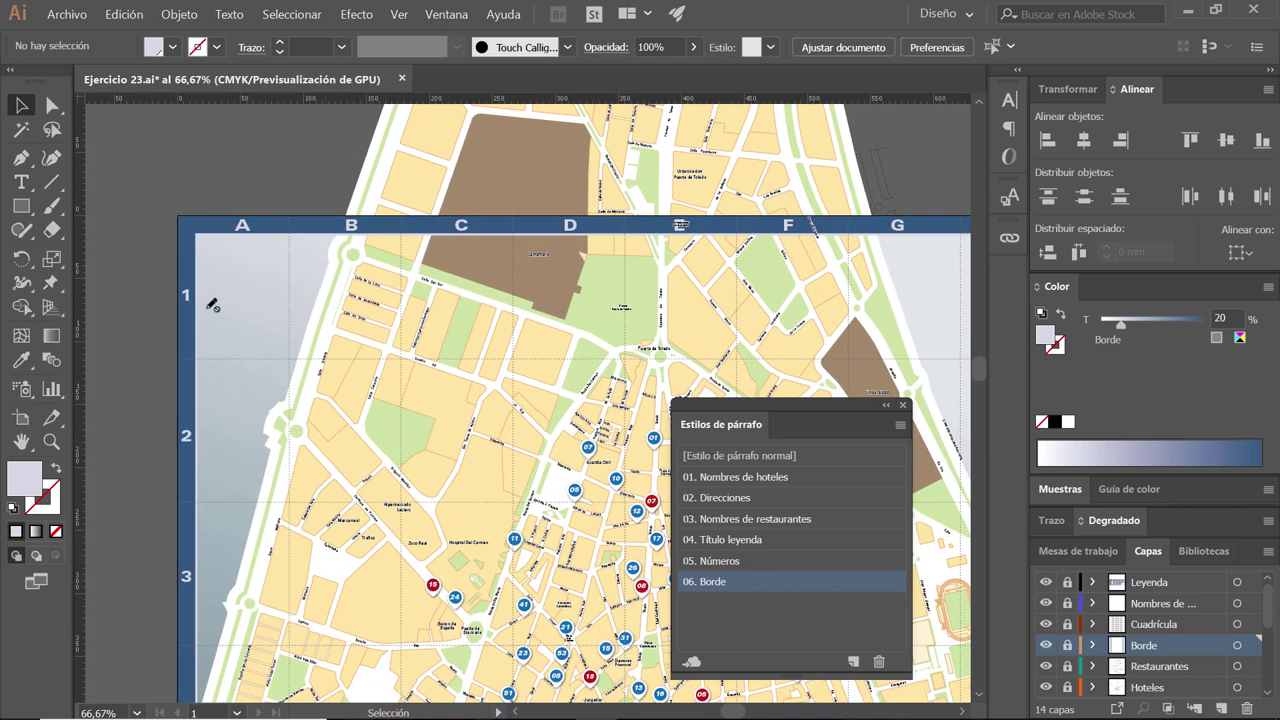
- Set a 3 mm bleed on all four sides in Archivo > Ajustar documento
left_click(66, 14)
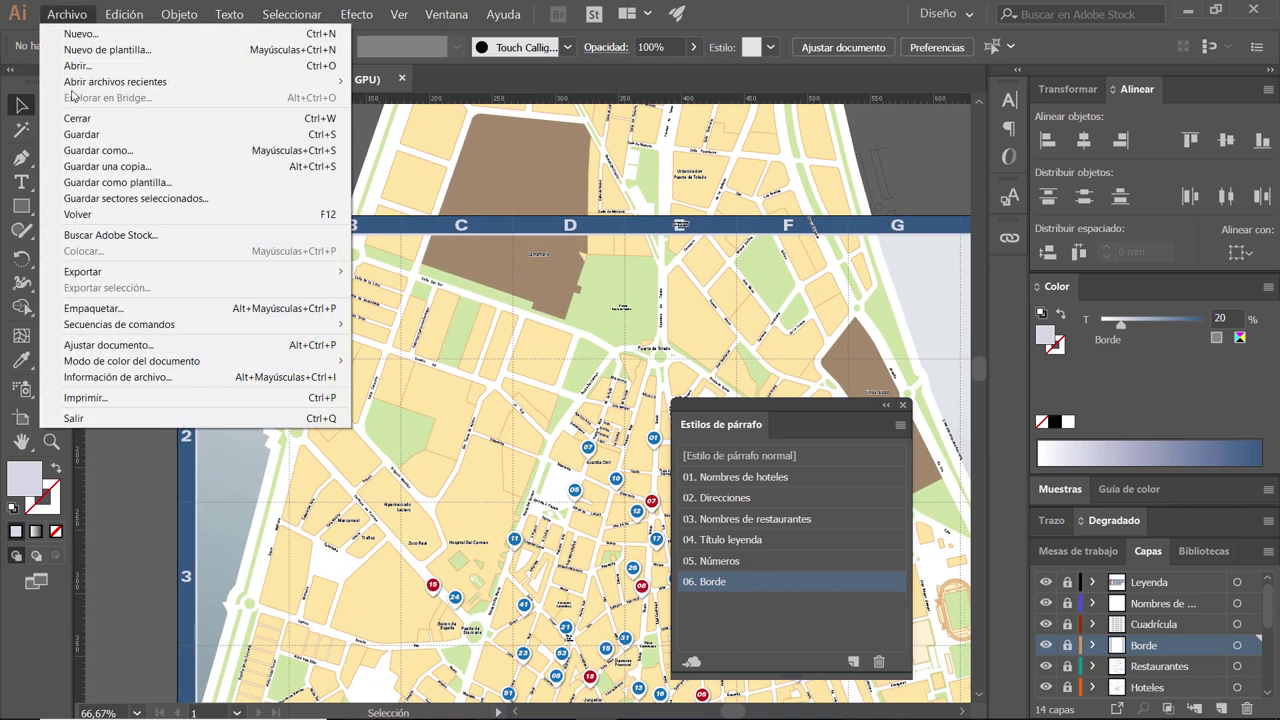
left_click(108, 344)
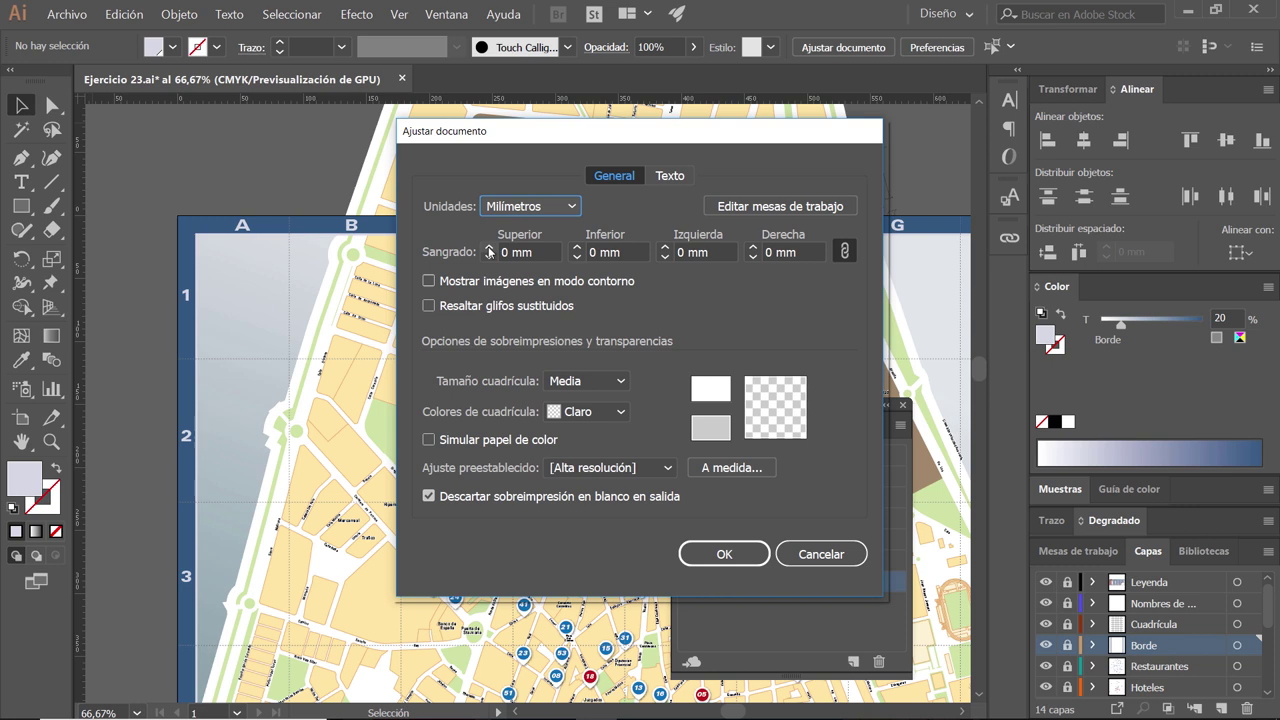
left_click(489, 251)
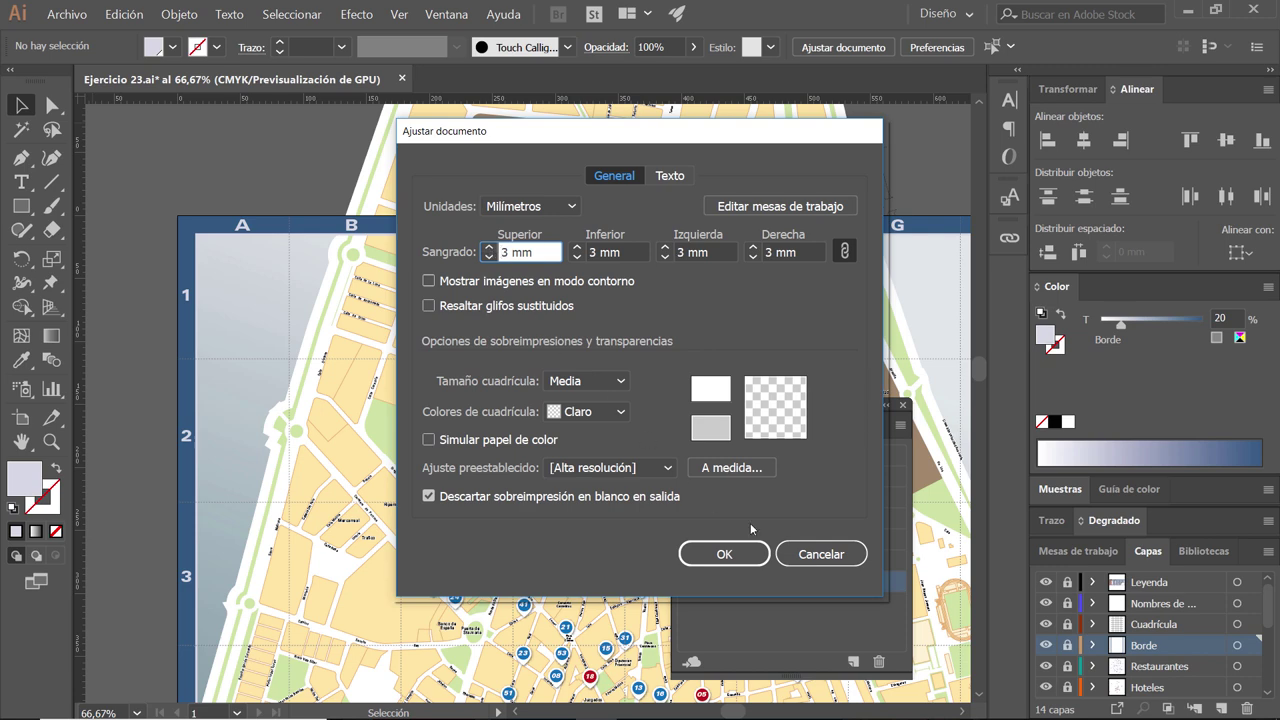
left_click(737, 556)
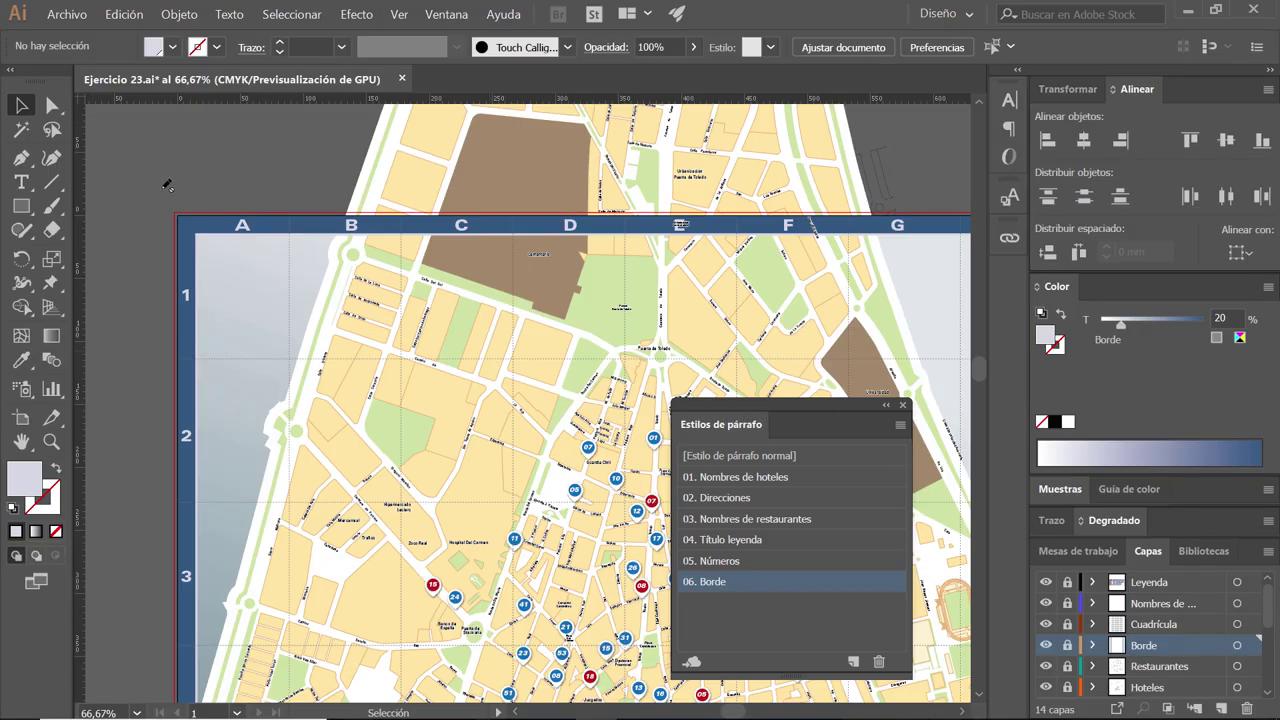
- Unlock the Borde layer and select the blue border rectangle
scroll(167, 185, "up", 2)
scroll(166, 234, "up", 2)
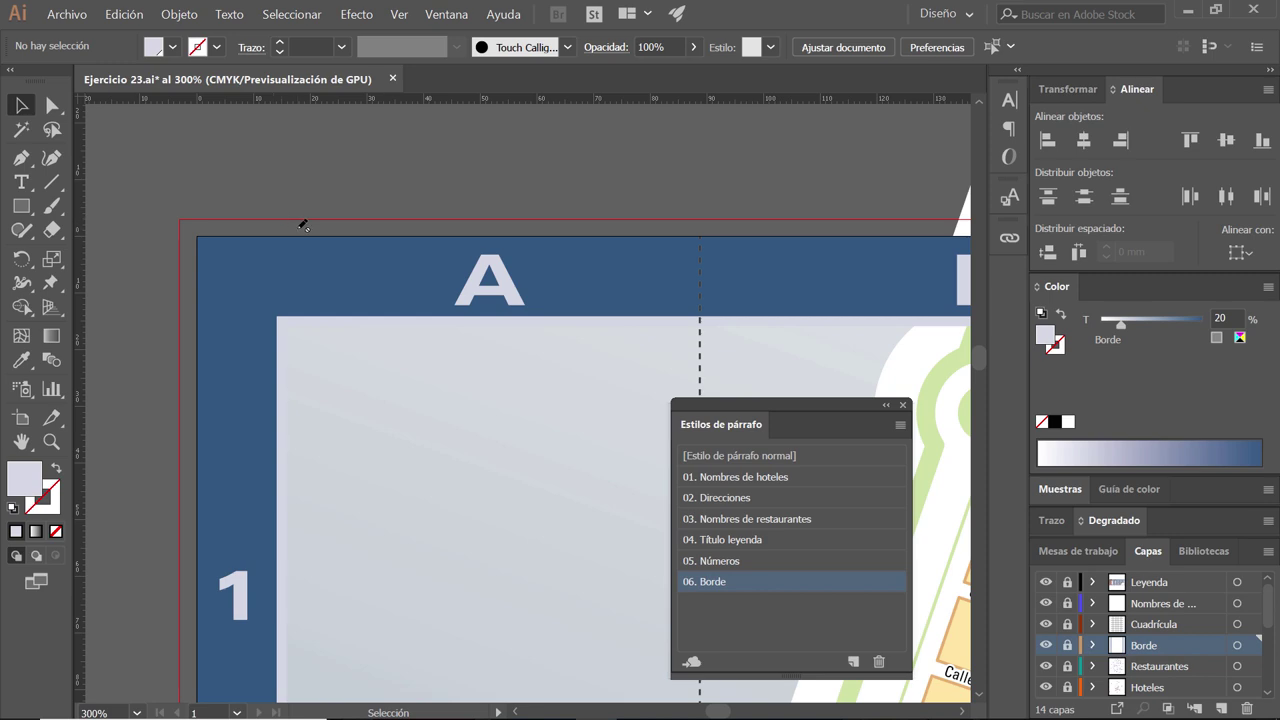
scroll(247, 231, "down", 1)
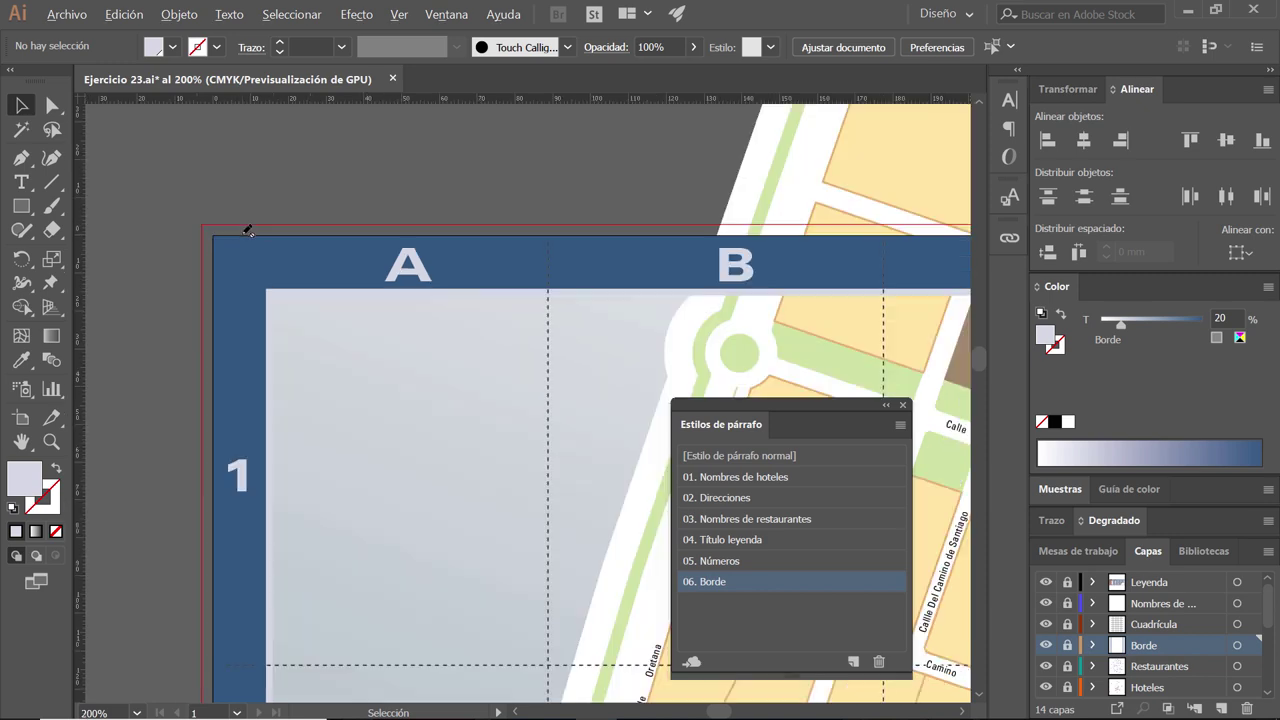
scroll(248, 231, "down", 1)
scroll(249, 232, "down", 1)
scroll(253, 231, "down", 1)
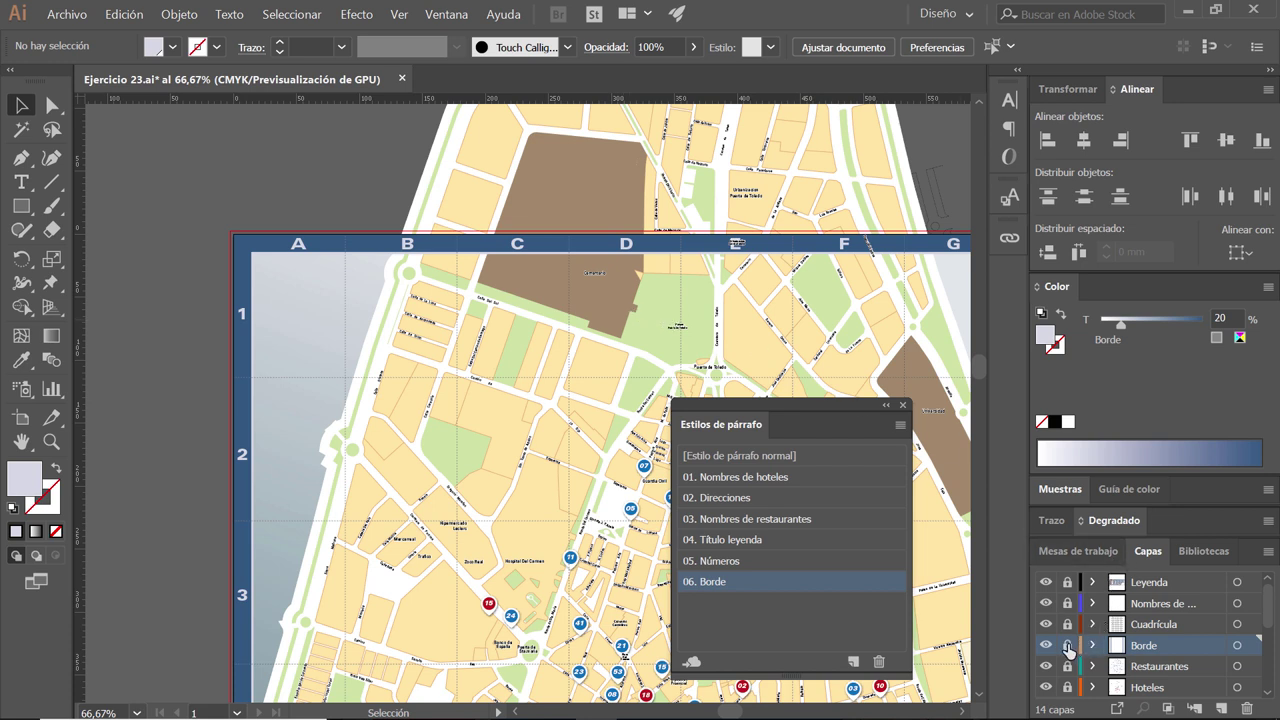
left_click(1067, 646)
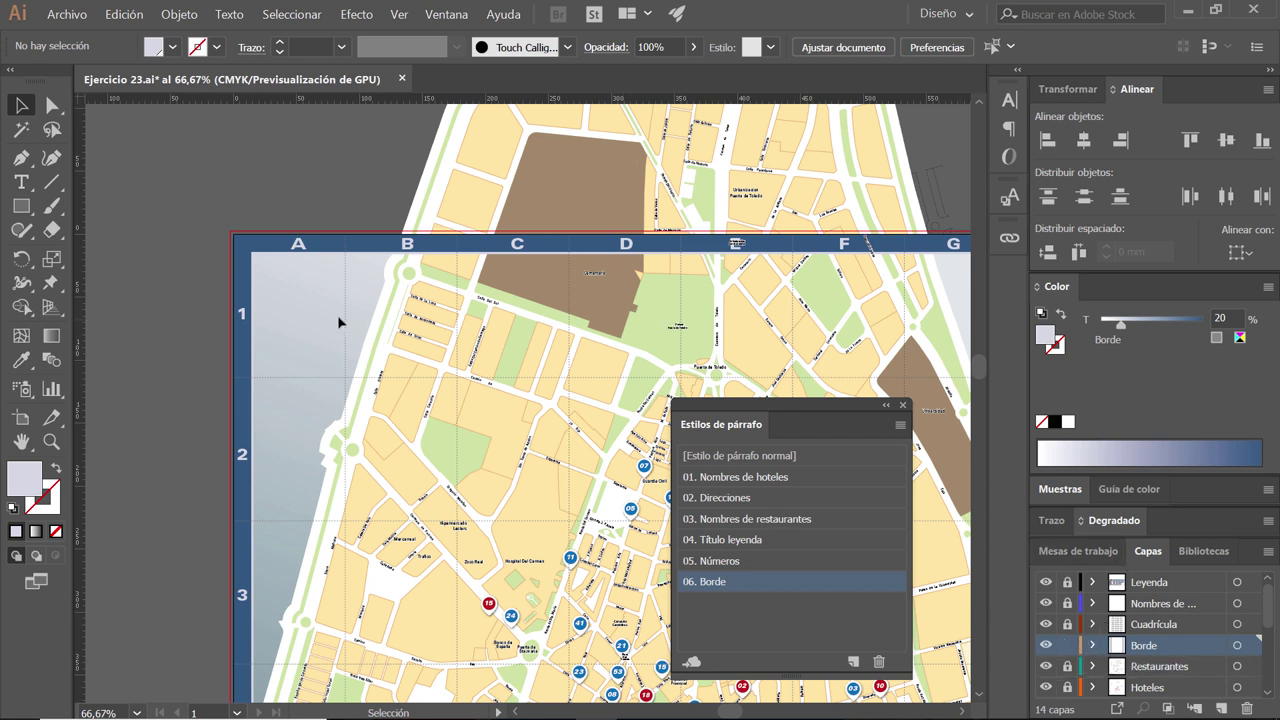
left_click(253, 247)
- Stretch the border's top-left corner out to the red bleed line
scroll(206, 253, "up", 1)
scroll(209, 252, "up", 1)
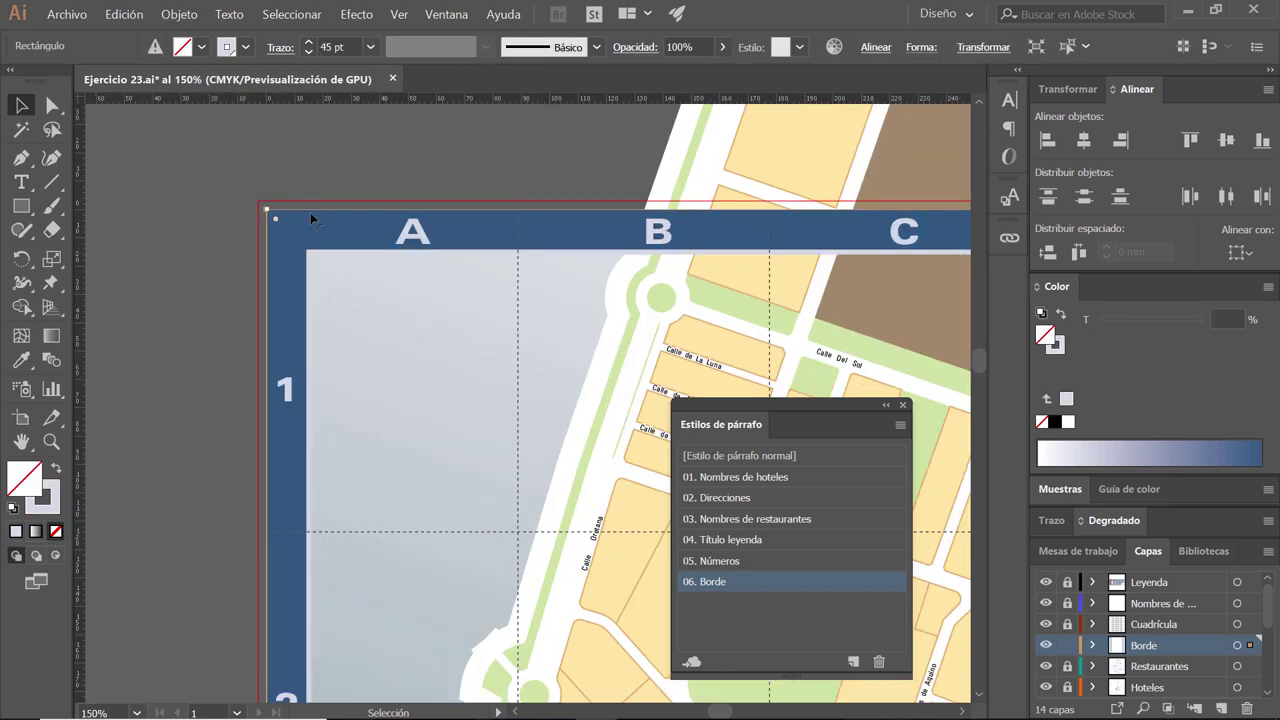
scroll(288, 238, "up", 1)
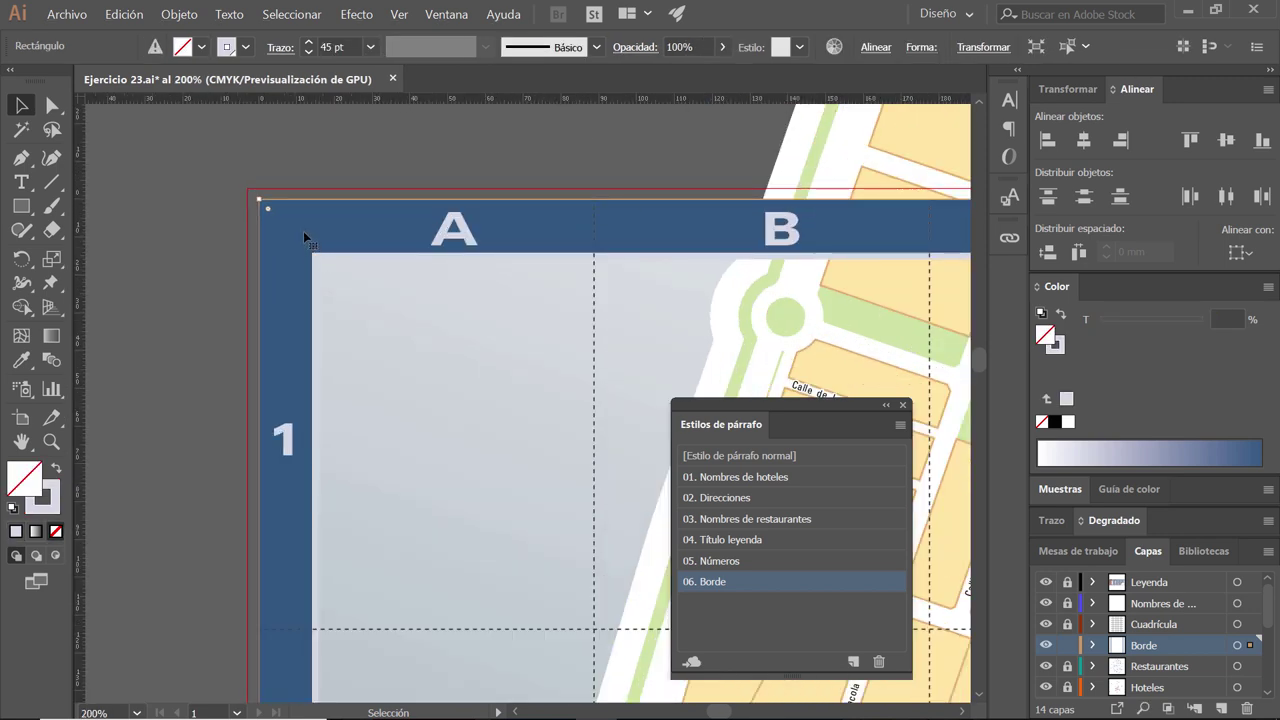
left_click_drag(289, 219, 301, 222)
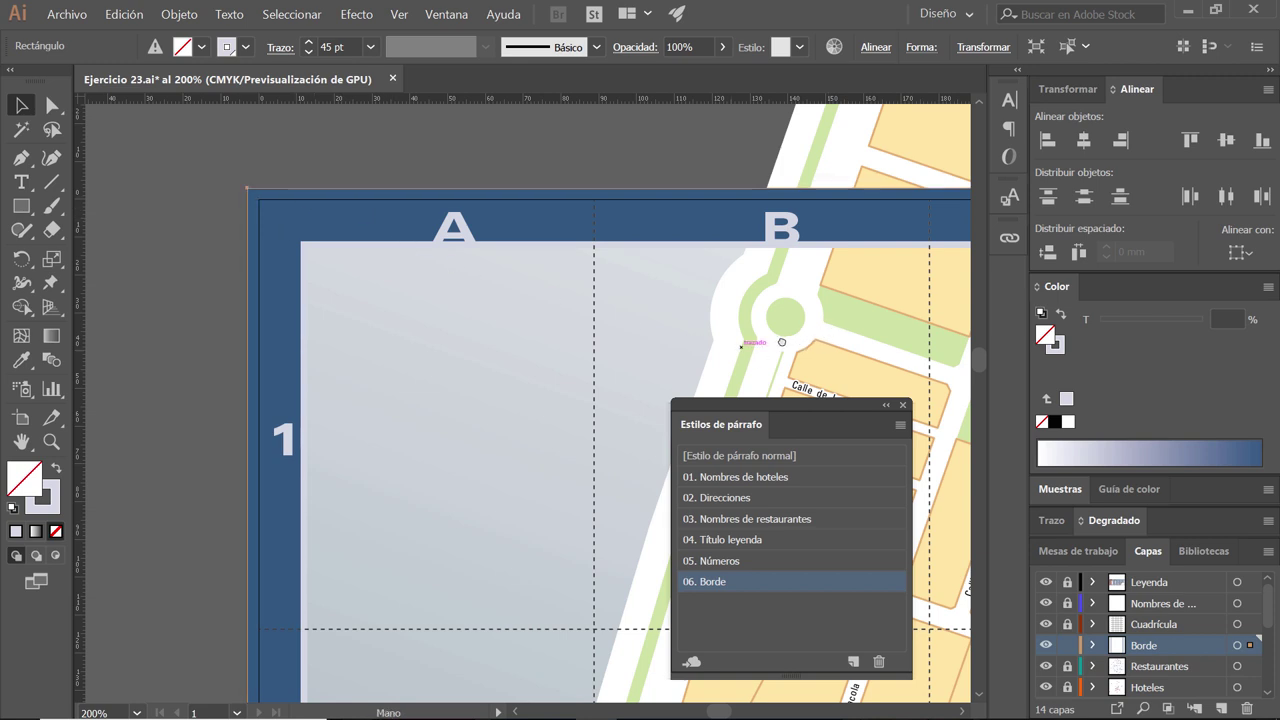
left_click_drag(785, 350, 686, 385)
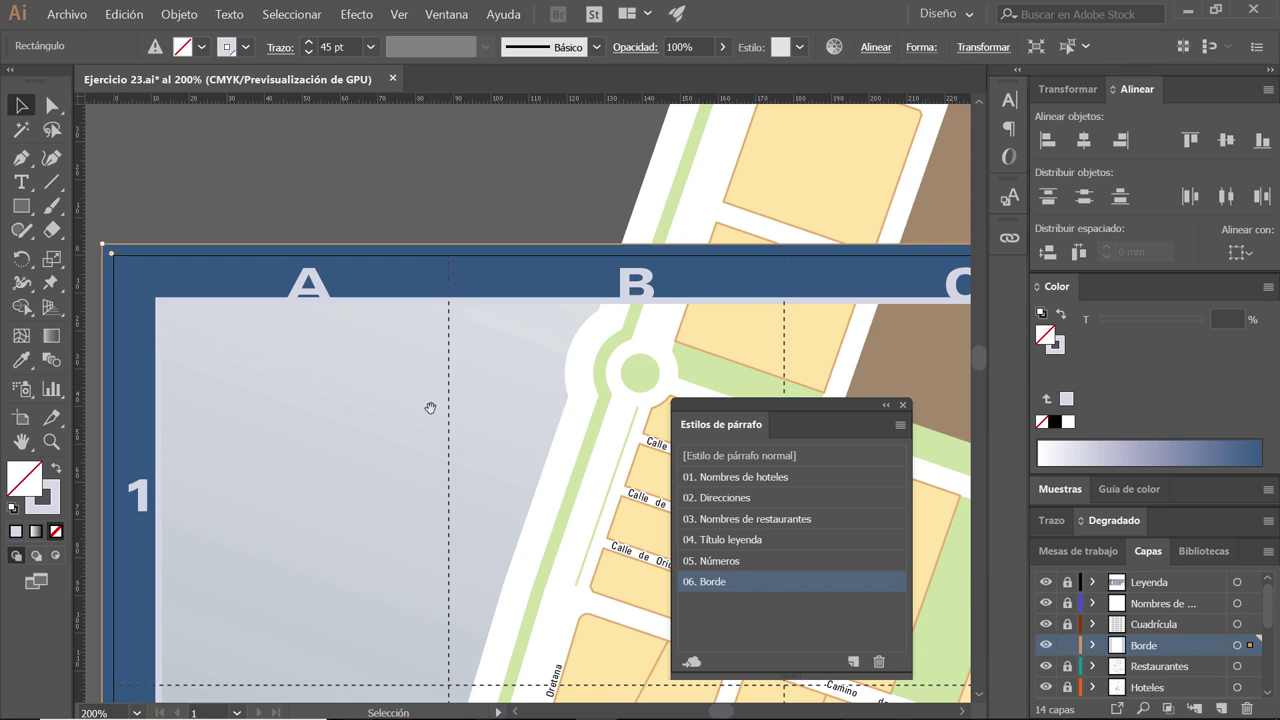
left_click_drag(431, 408, 544, 401)
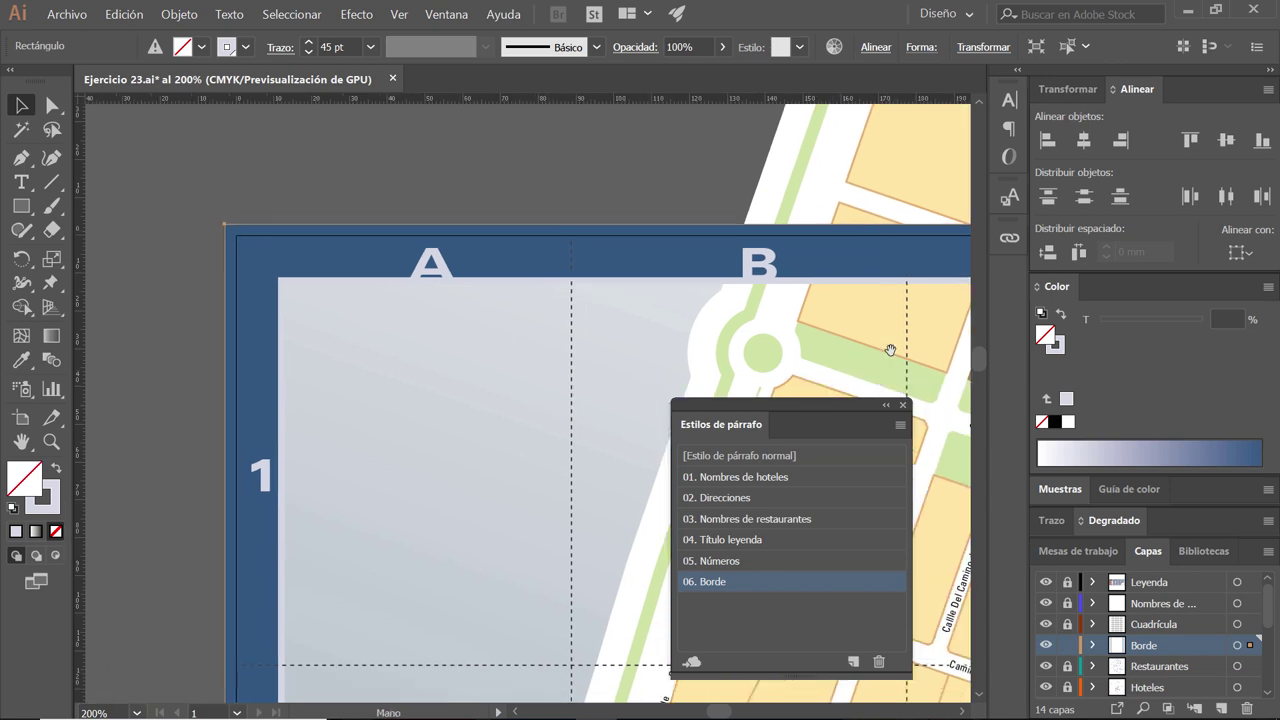
mouse_move(889, 349)
left_mouse_down()
mouse_move(762, 347)
mouse_move(620, 275)
mouse_move(317, 240)
left_mouse_up()
scroll(489, 520, "down", 3)
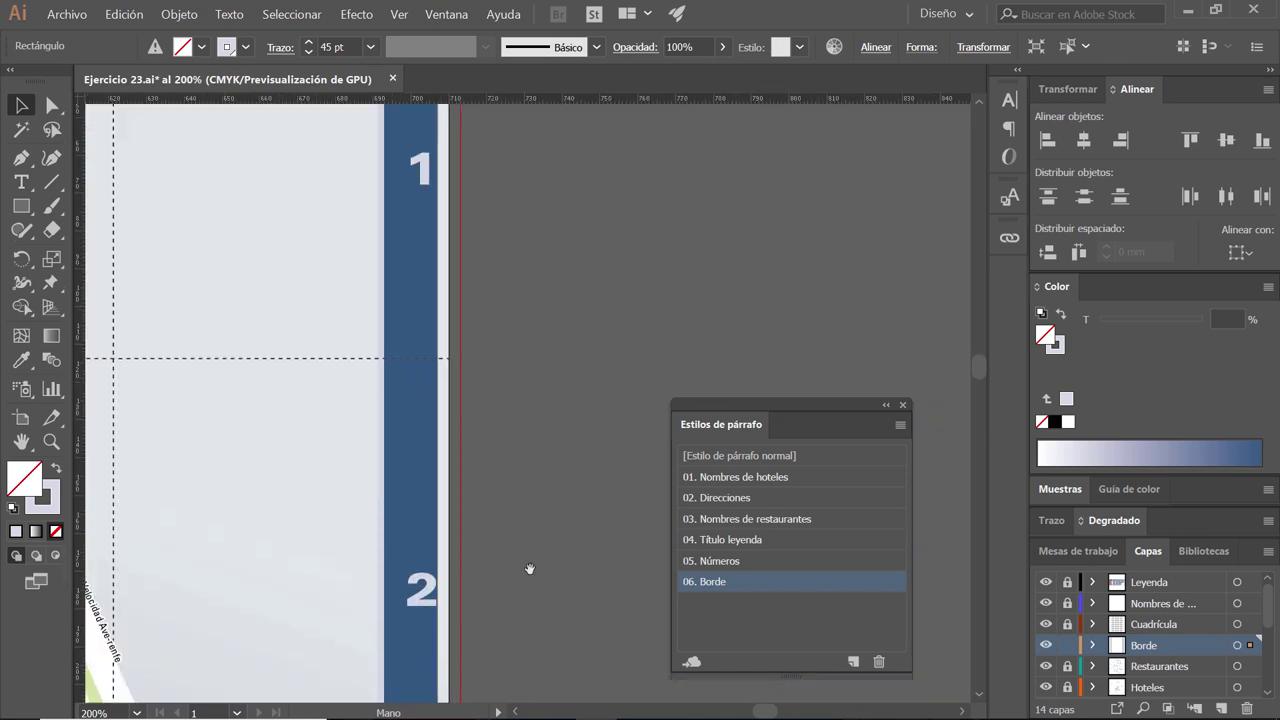
scroll(500, 562, "down", 1)
scroll(496, 559, "down", 1)
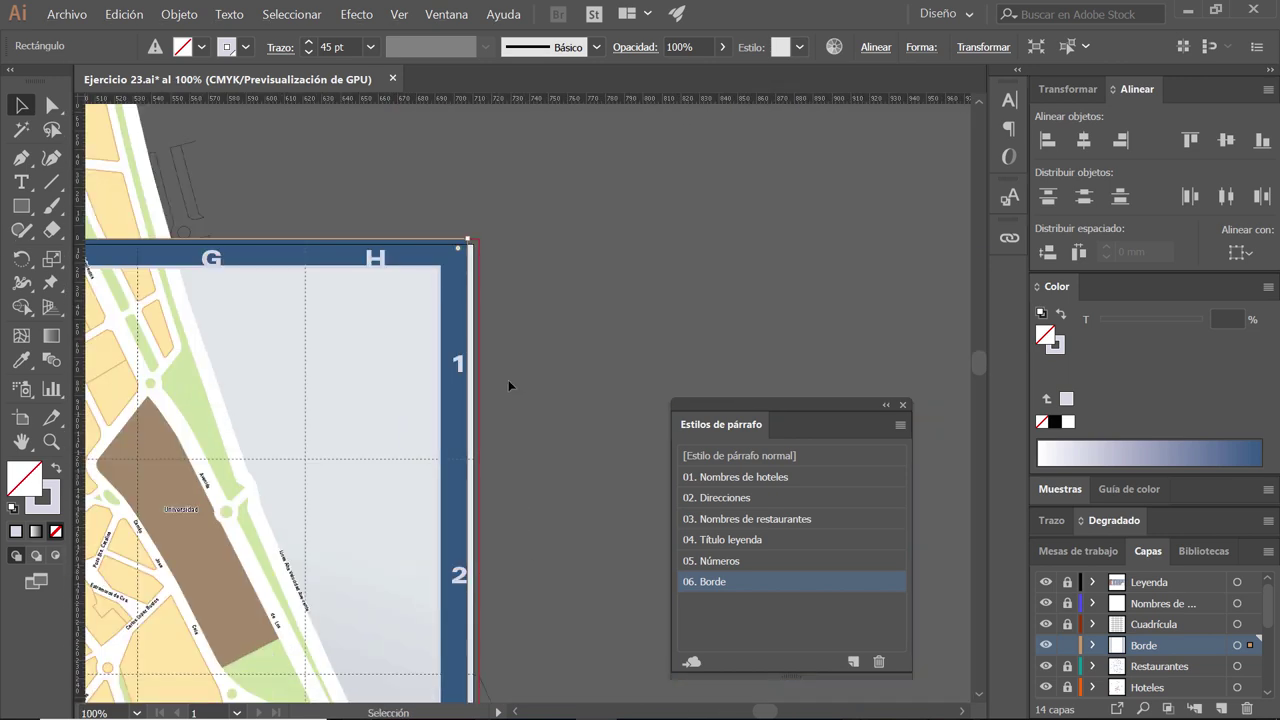
scroll(480, 274, "up", 1, "alt")
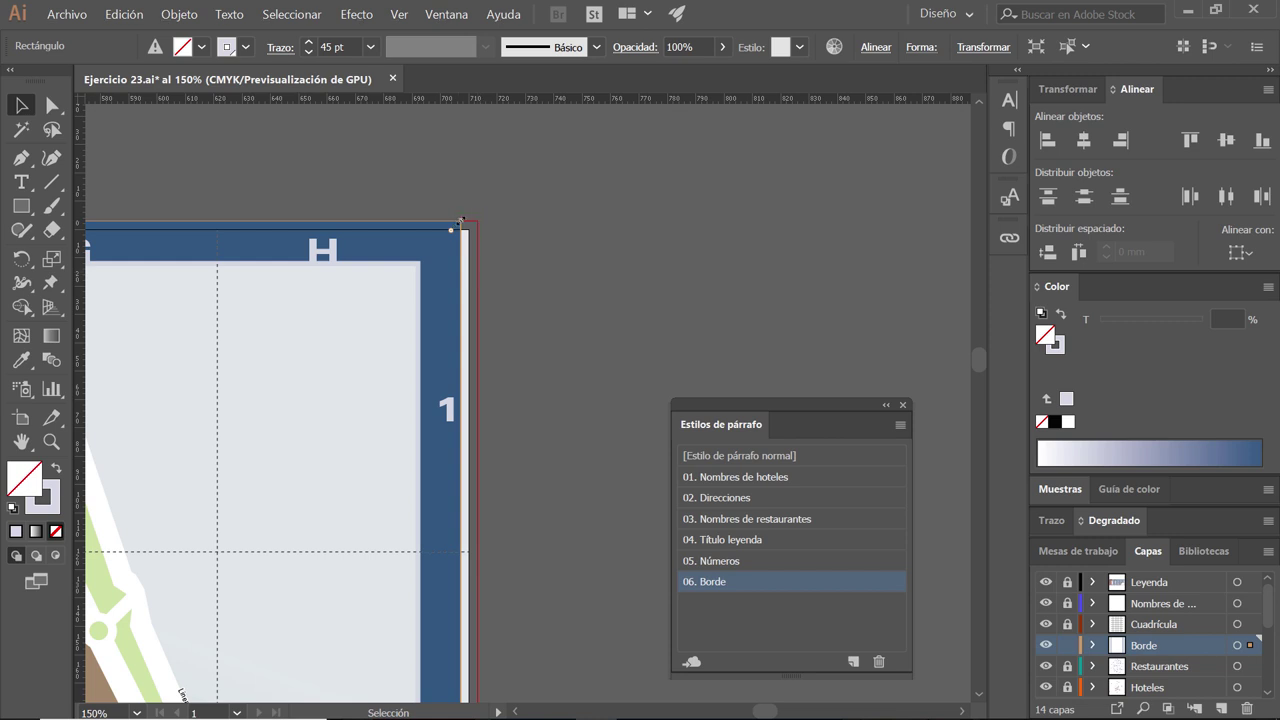
- Pull the border's top-right and bottom-right corners out to the bleed line
left_click_drag(477, 225, 479, 218)
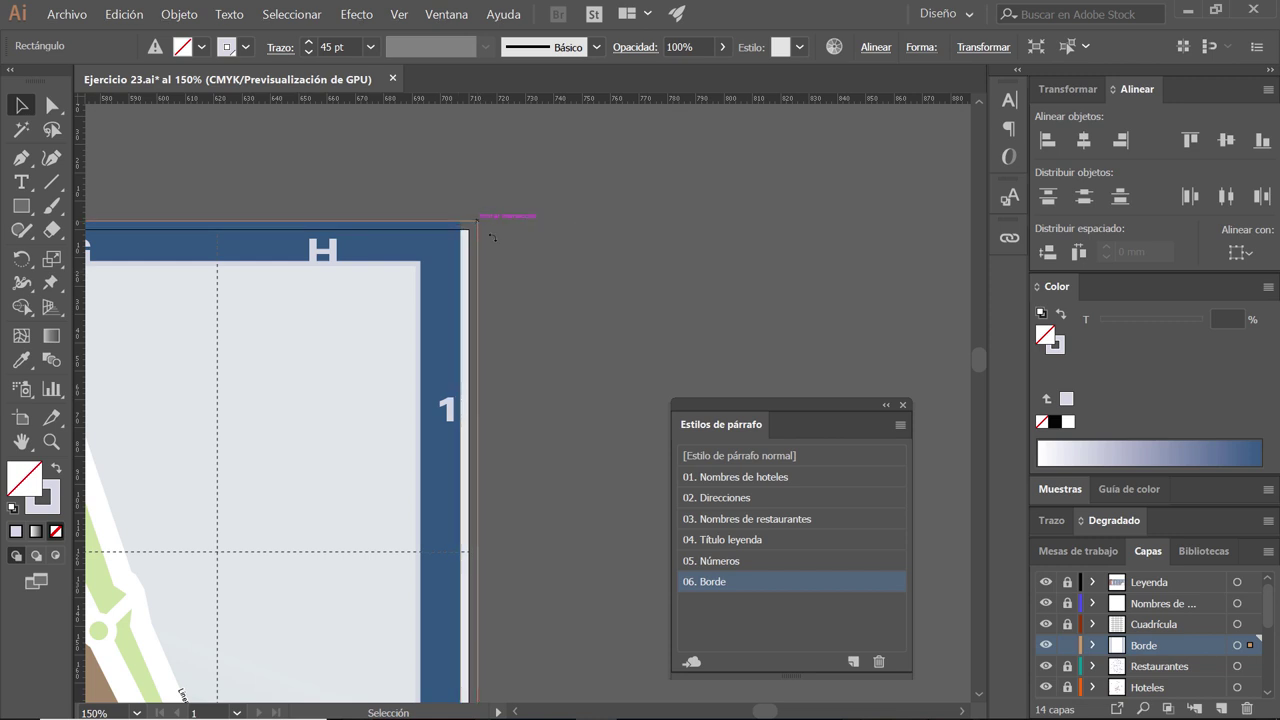
scroll(491, 403, "down", 1)
scroll(491, 403, "down", 5)
scroll(491, 411, "down", 3)
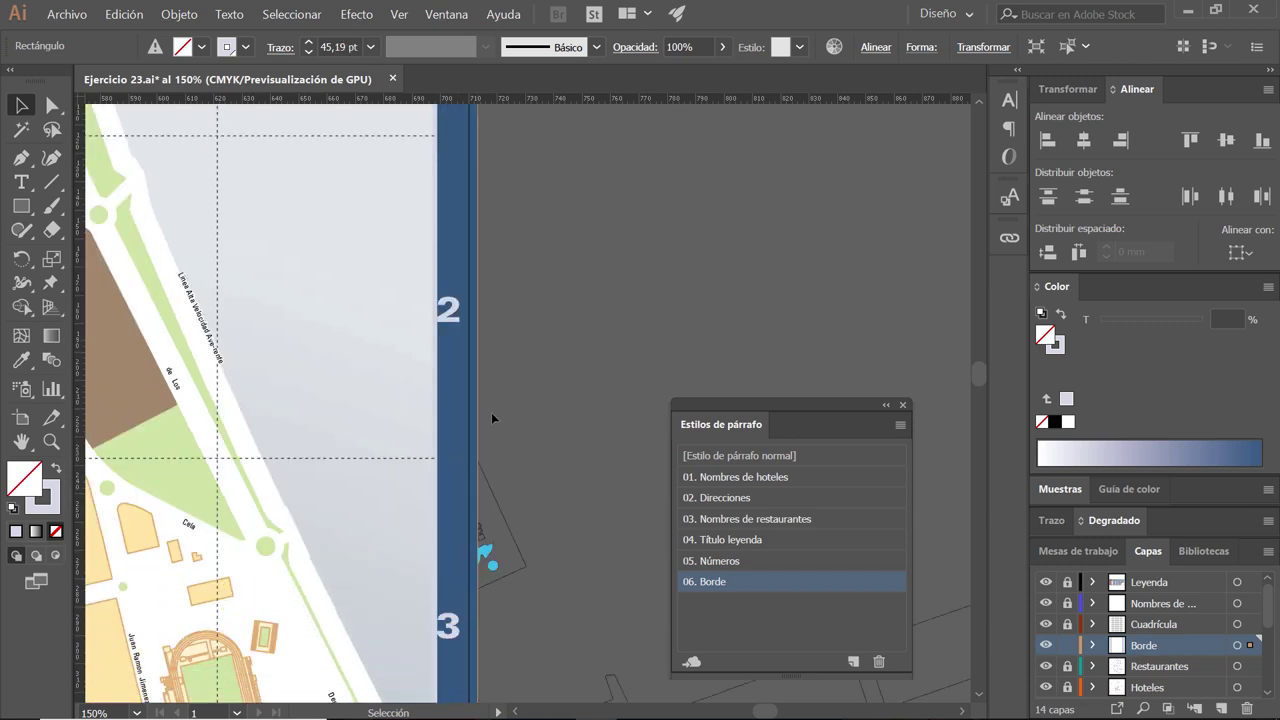
scroll(500, 450, "down", 5)
scroll(511, 492, "down", 5)
scroll(511, 492, "down", 3)
scroll(548, 267, "down", 5)
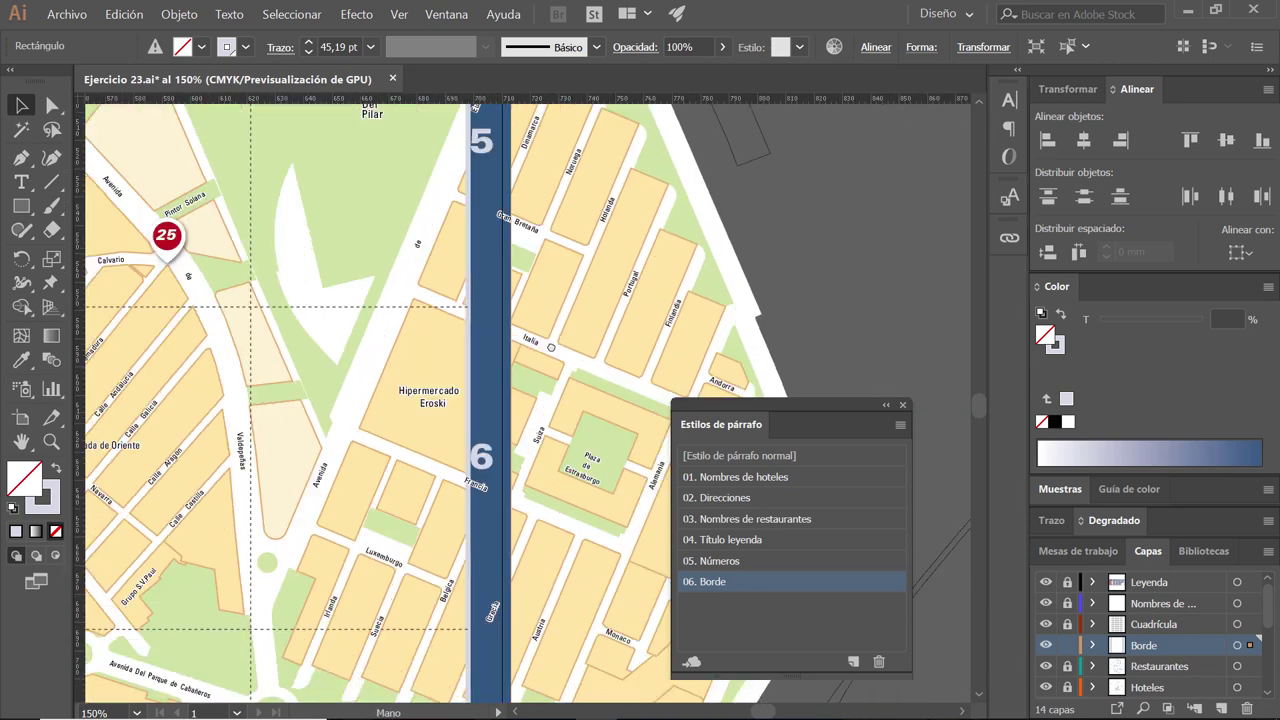
scroll(552, 300, "down", 3)
scroll(555, 330, "down", 3)
scroll(560, 360, "down", 4)
scroll(562, 365, "down", 1)
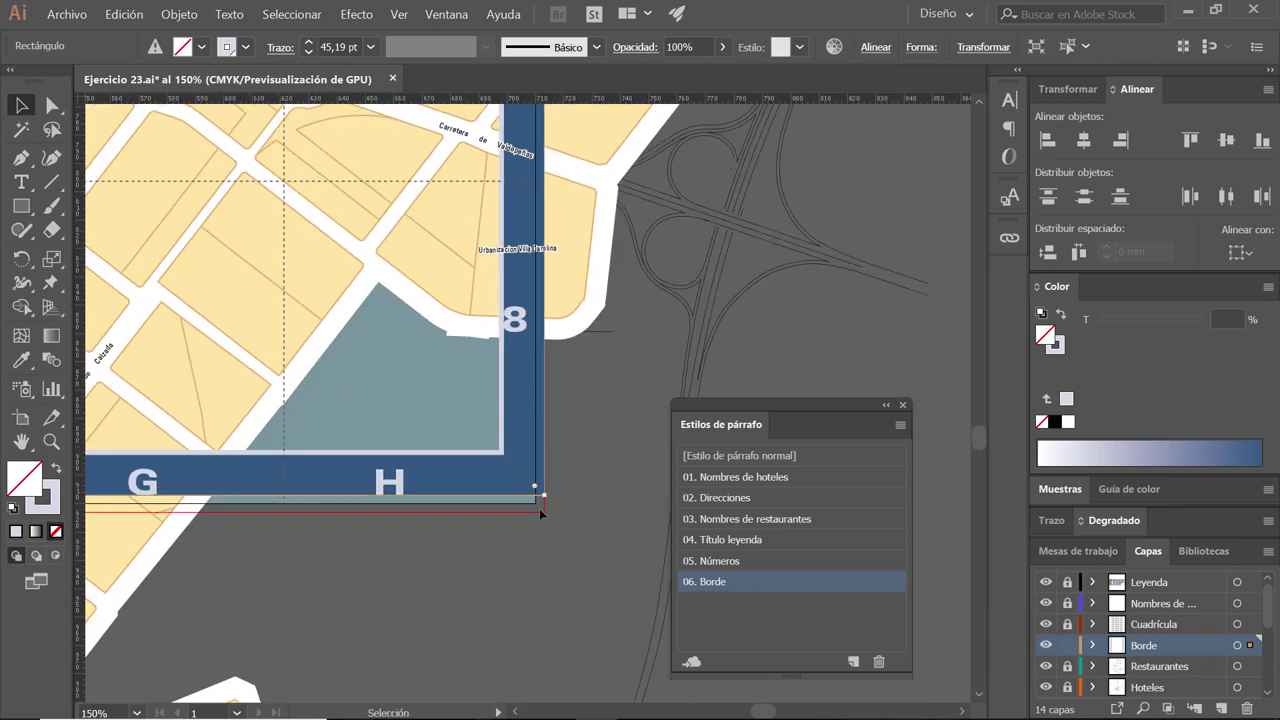
left_click_drag(545, 498, 543, 512)
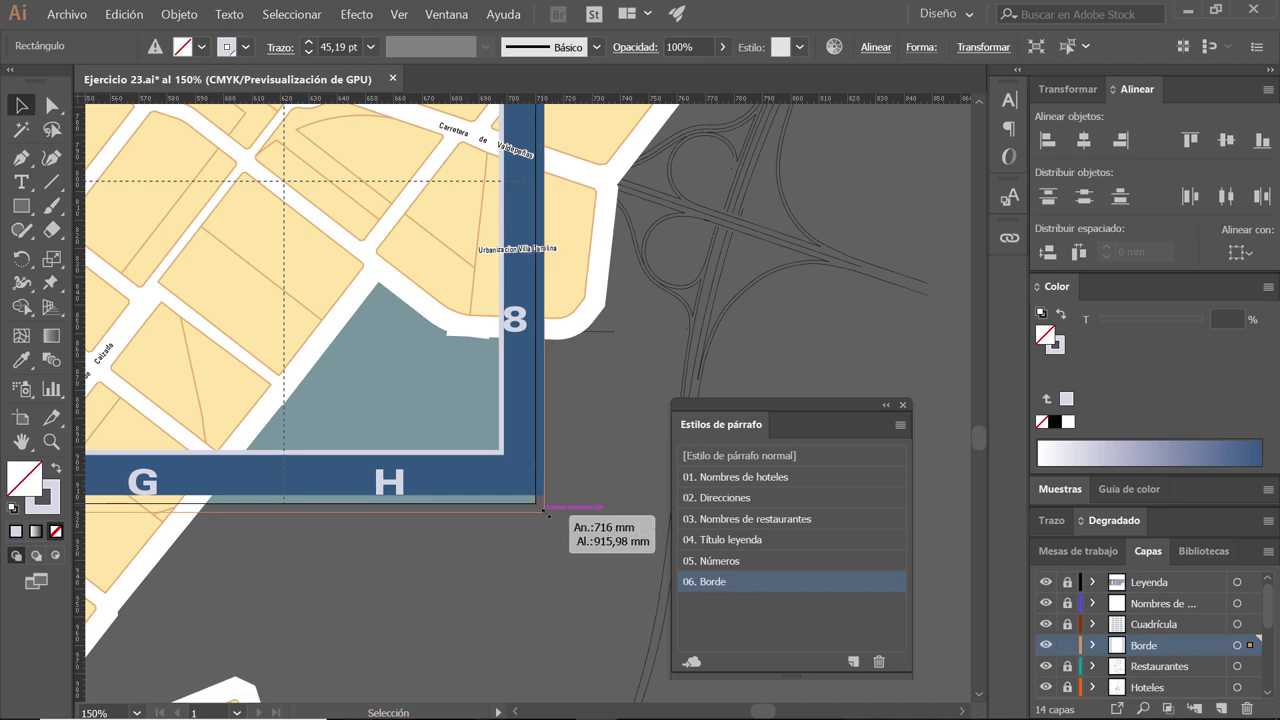
left_click_drag(545, 512, 545, 510)
mouse_move(361, 549)
left_mouse_down()
mouse_move(481, 516)
mouse_move(350, 515)
left_mouse_up()
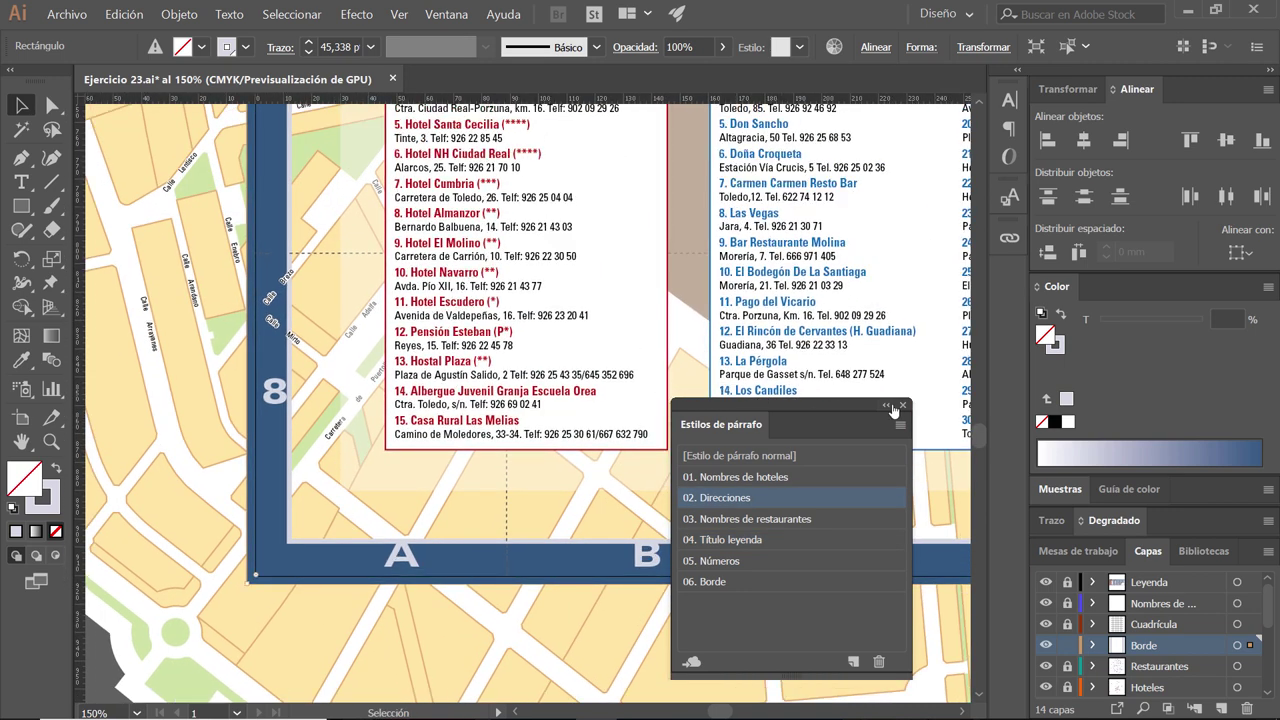
- Bring up the border's Appearance settings and review its two strokes
left_click(904, 405)
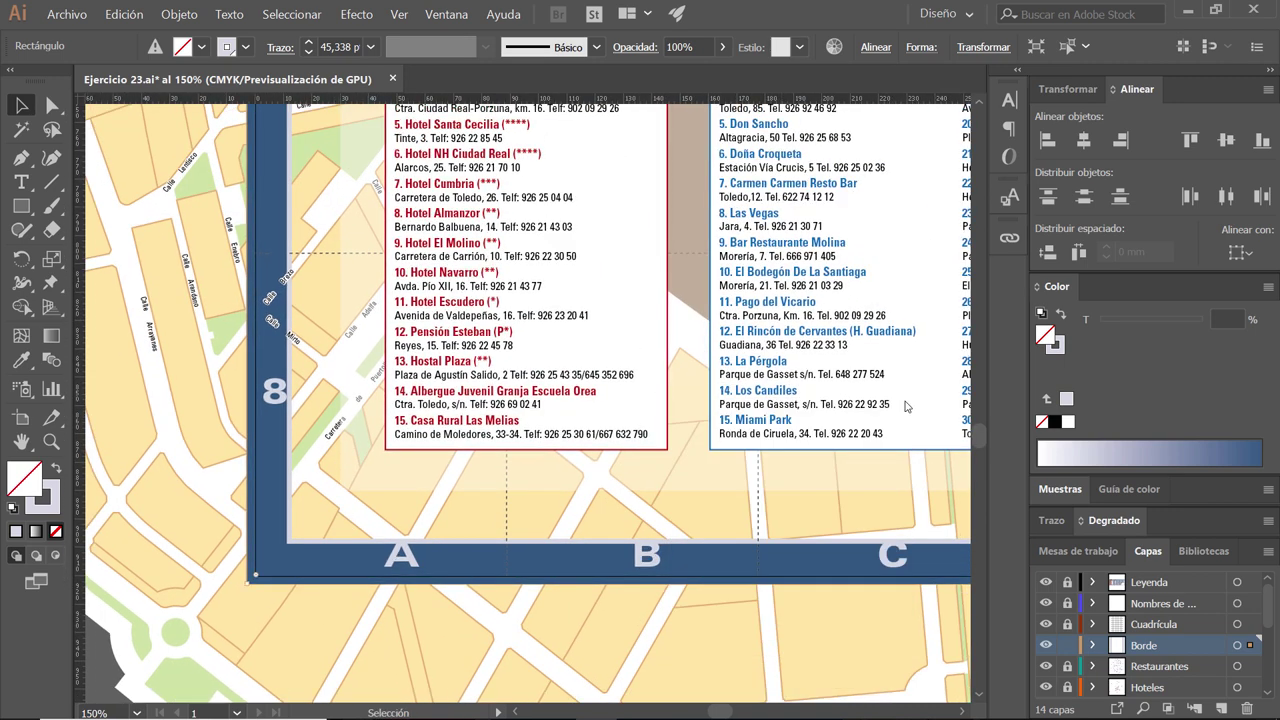
left_click(448, 14)
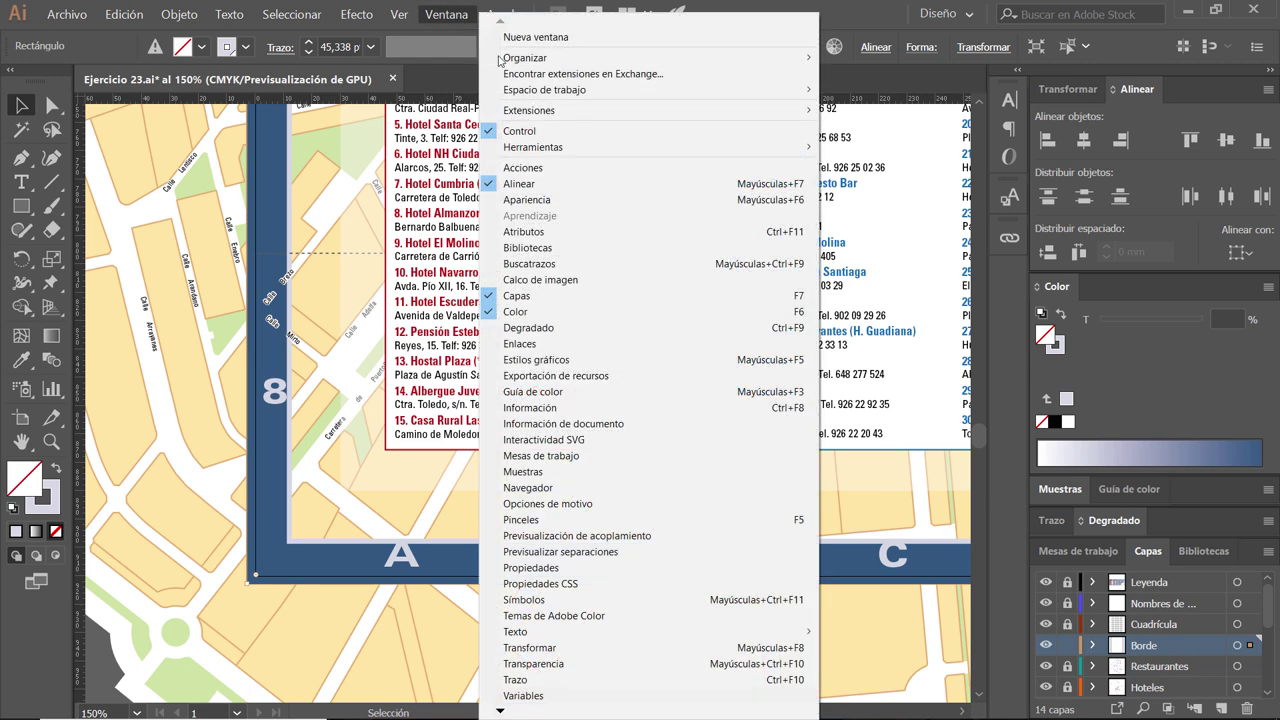
left_click(578, 200)
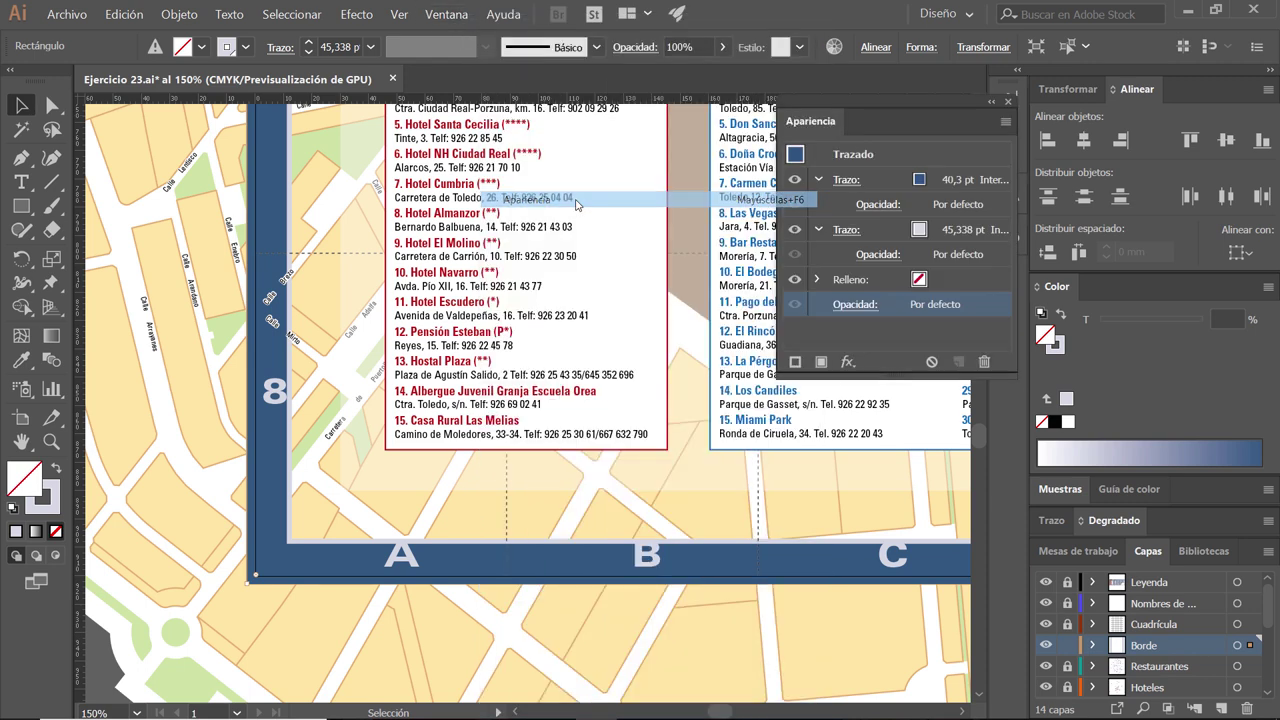
left_click(820, 181)
left_click(817, 205)
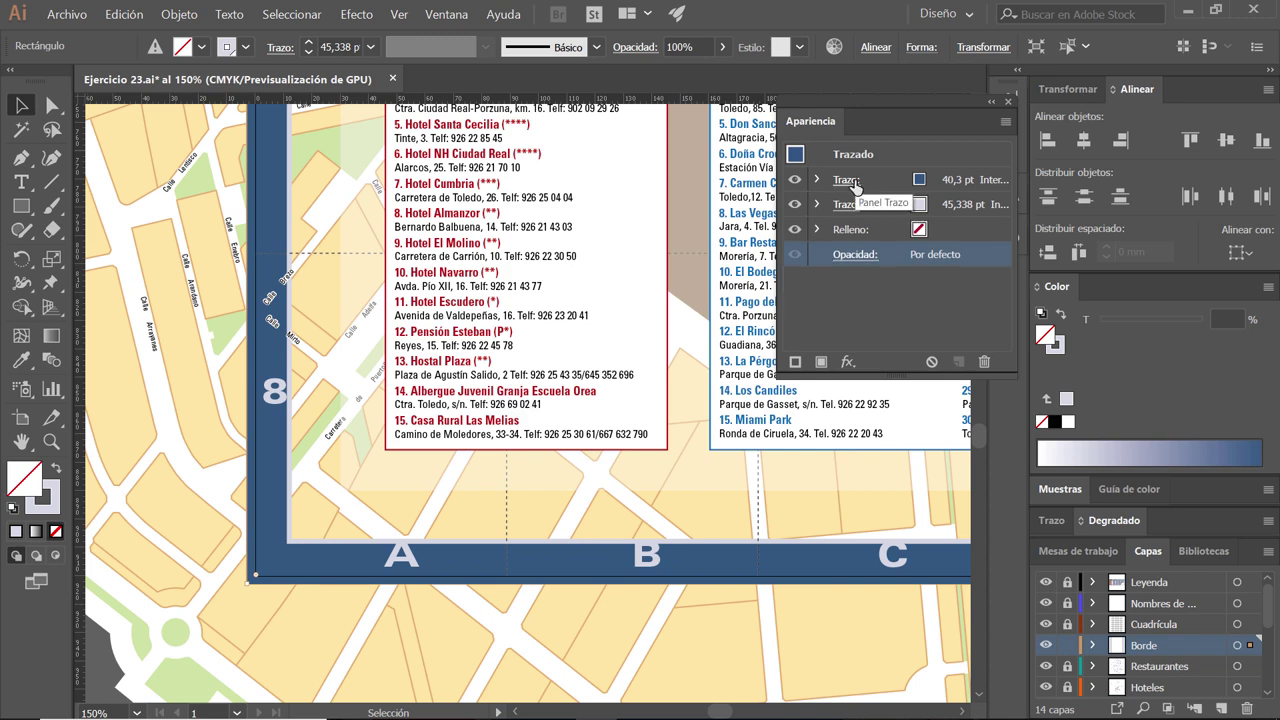
left_click(846, 180)
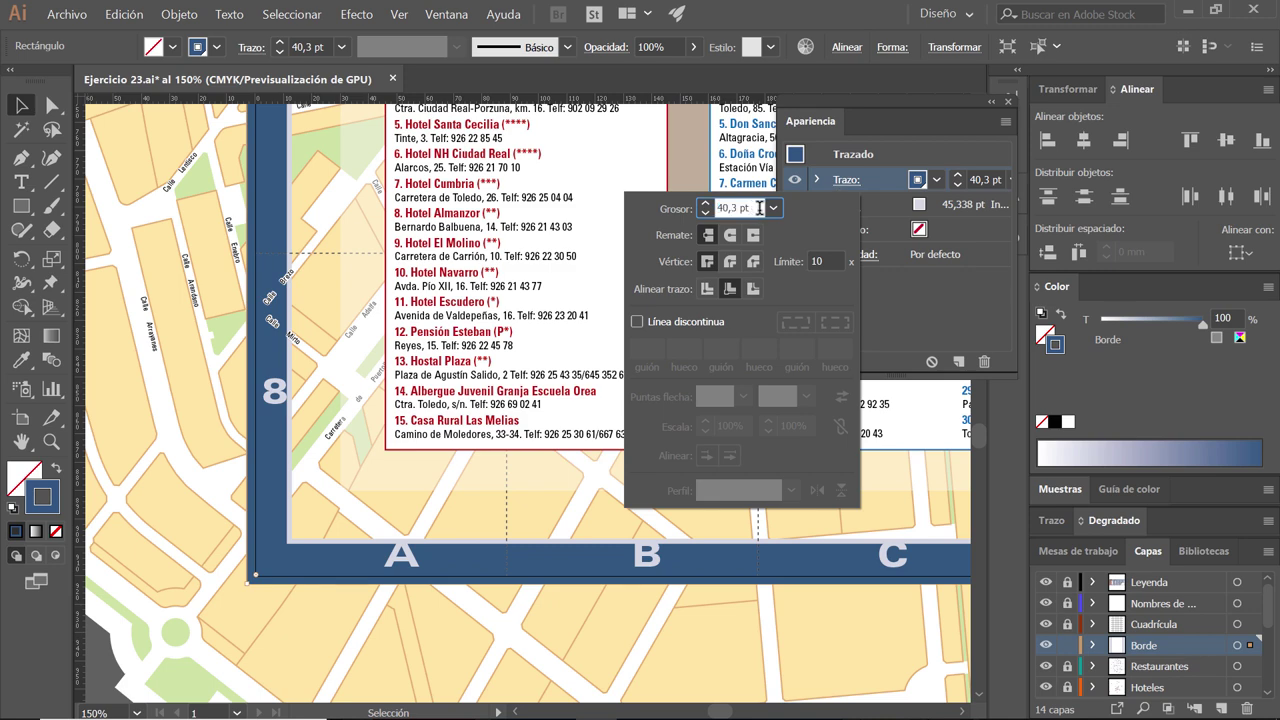
key("Return")
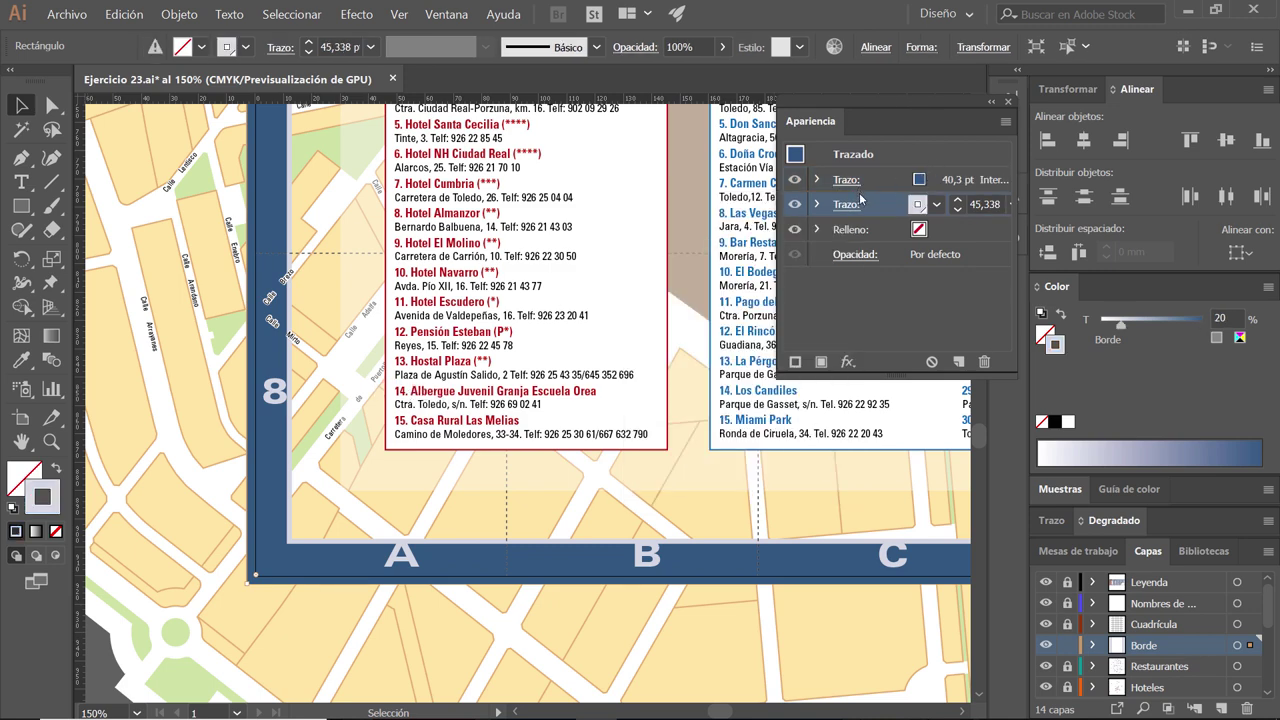
left_click(845, 206)
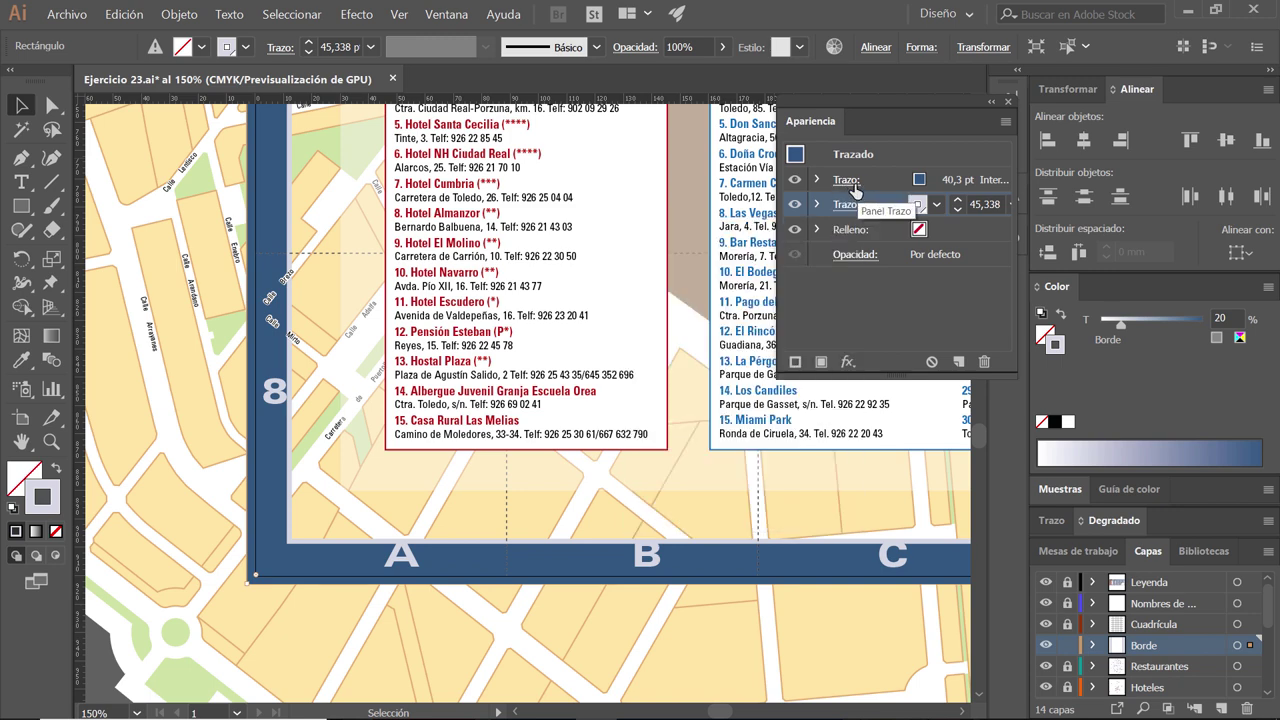
- Raise the blue stroke weight to 50 pt
left_click(848, 180)
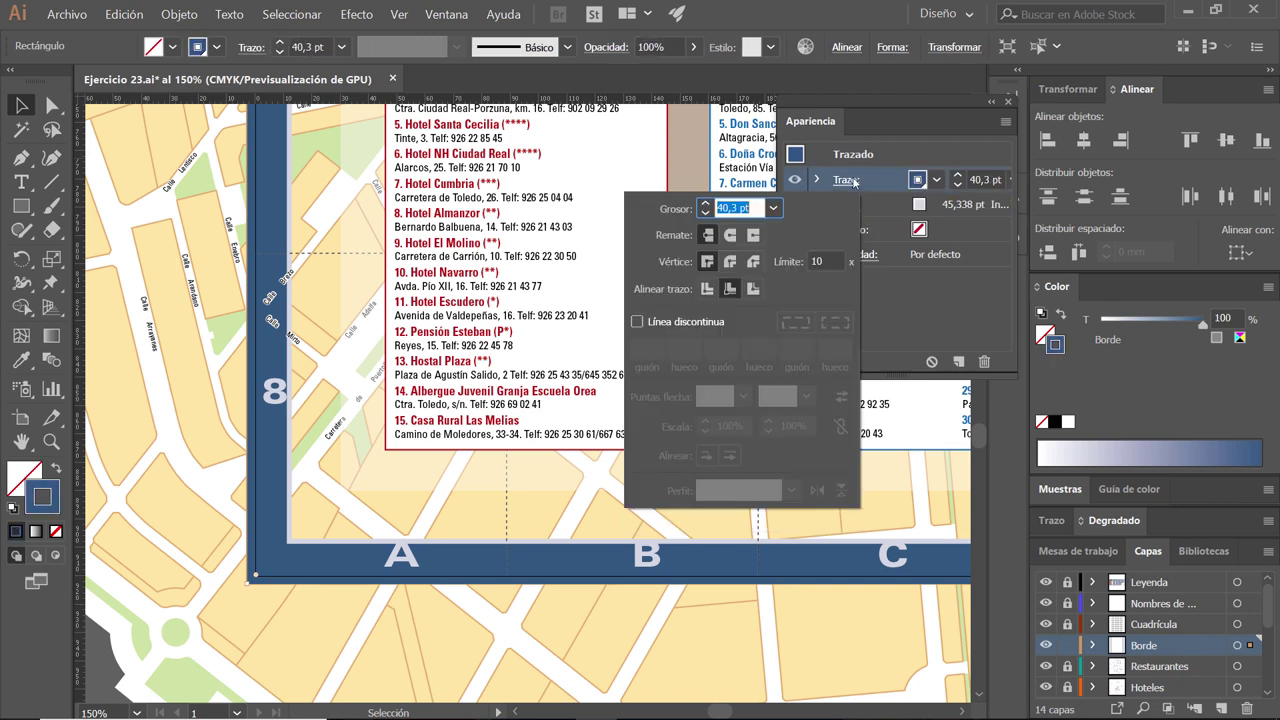
left_click(704, 204)
left_click(704, 204)
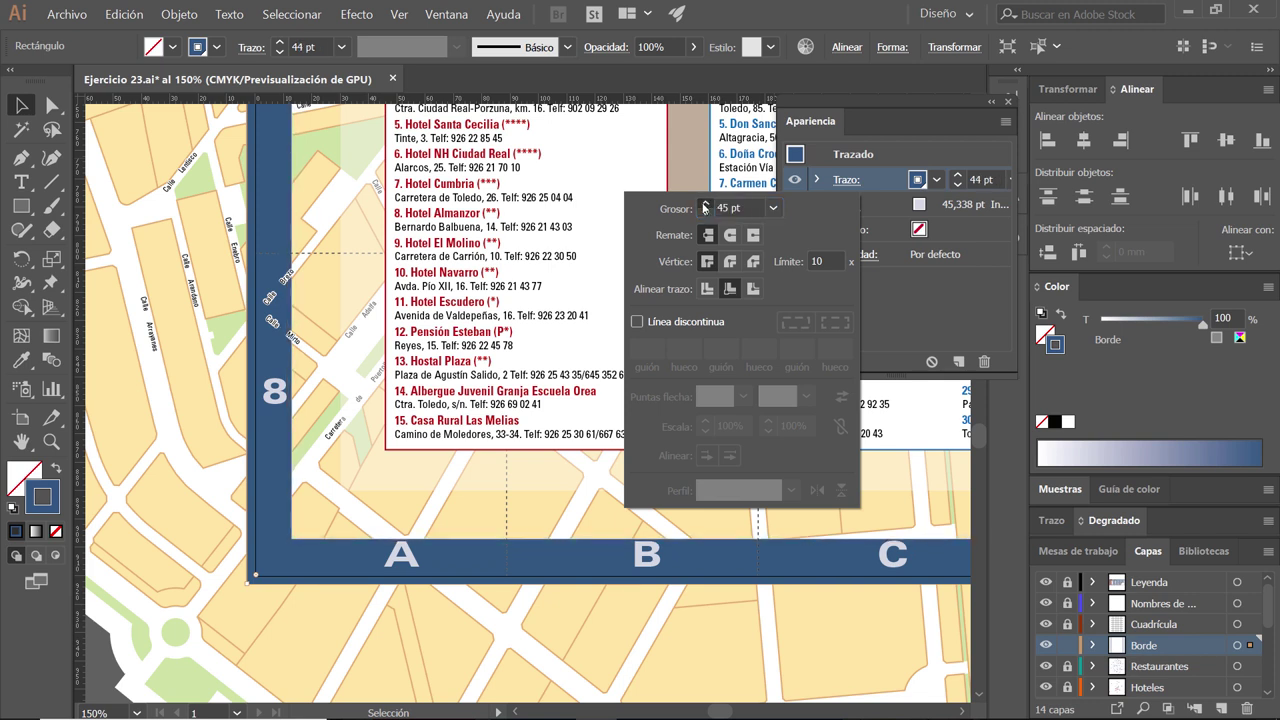
left_click(704, 204)
left_click(704, 204)
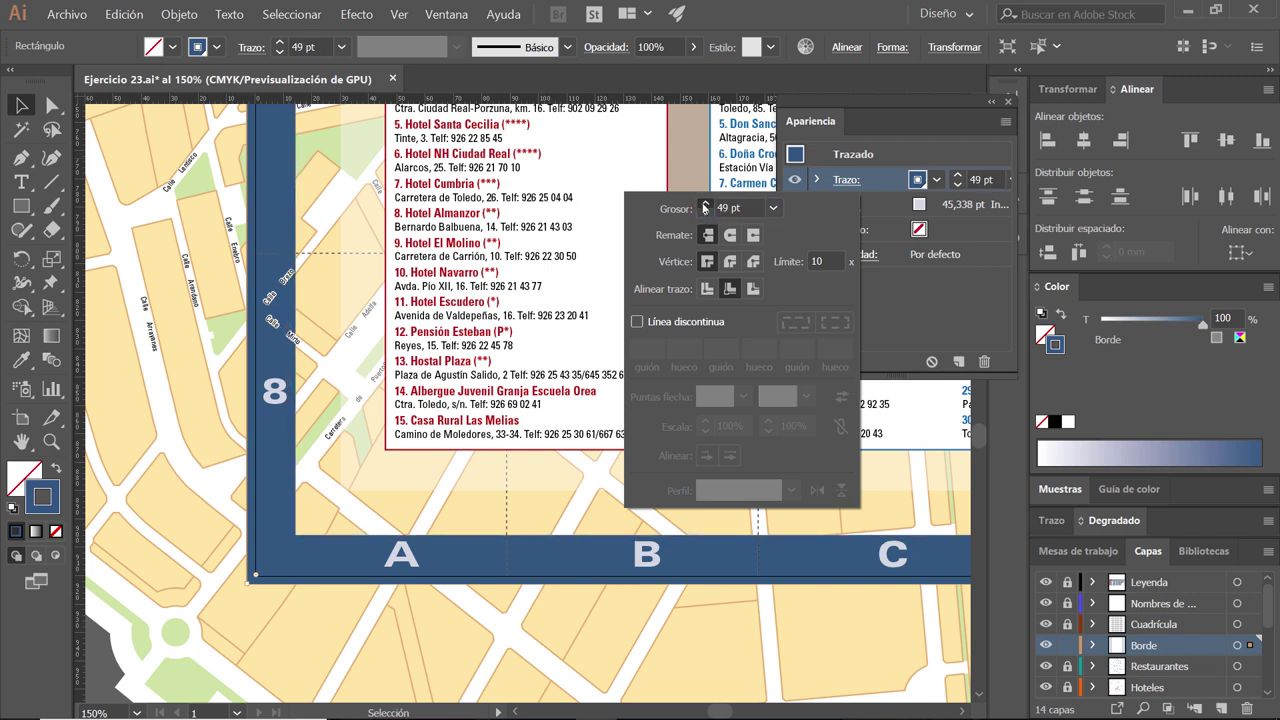
left_click(704, 204)
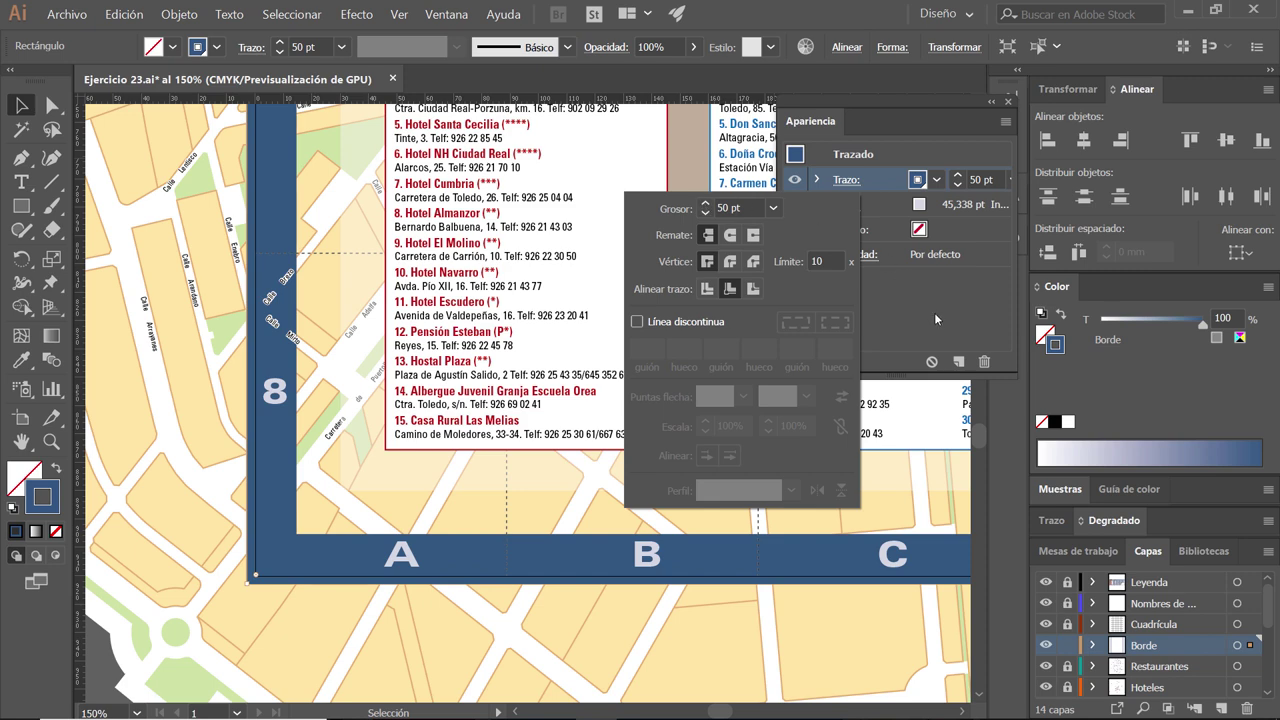
- Raise the pale second stroke weight from 45,338 pt to 56 pt
left_click(845, 204)
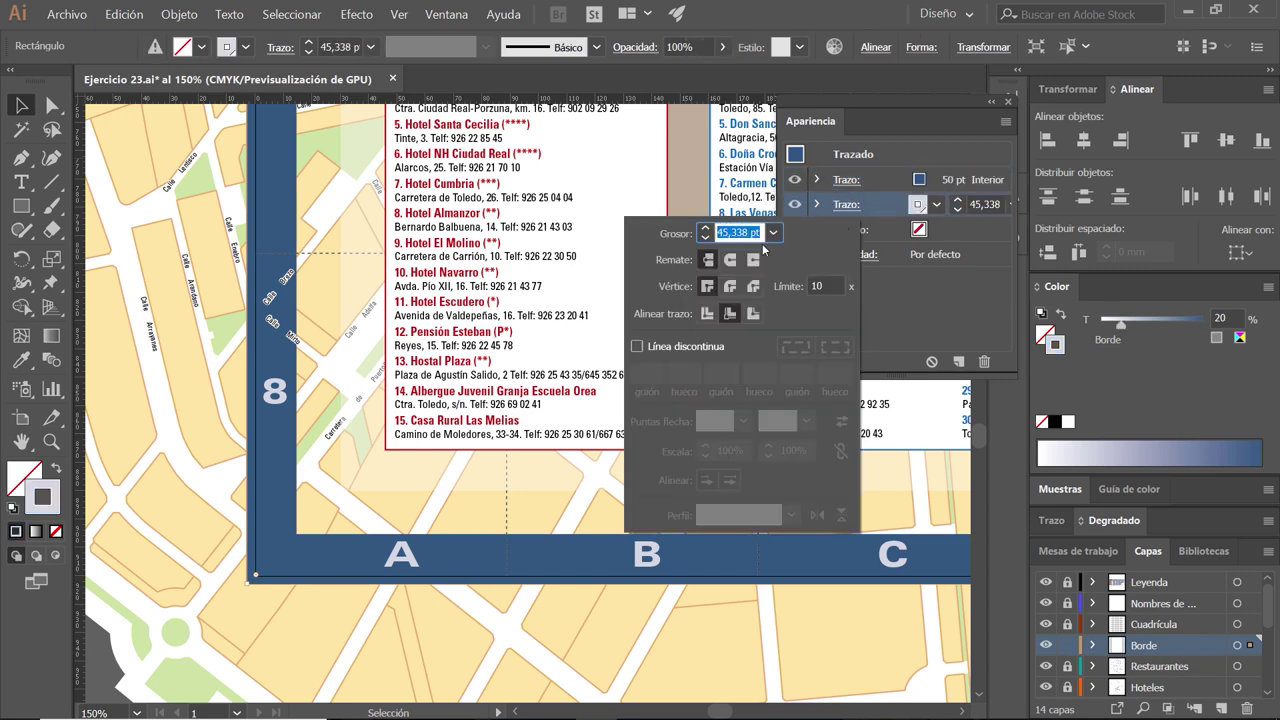
left_click(704, 231)
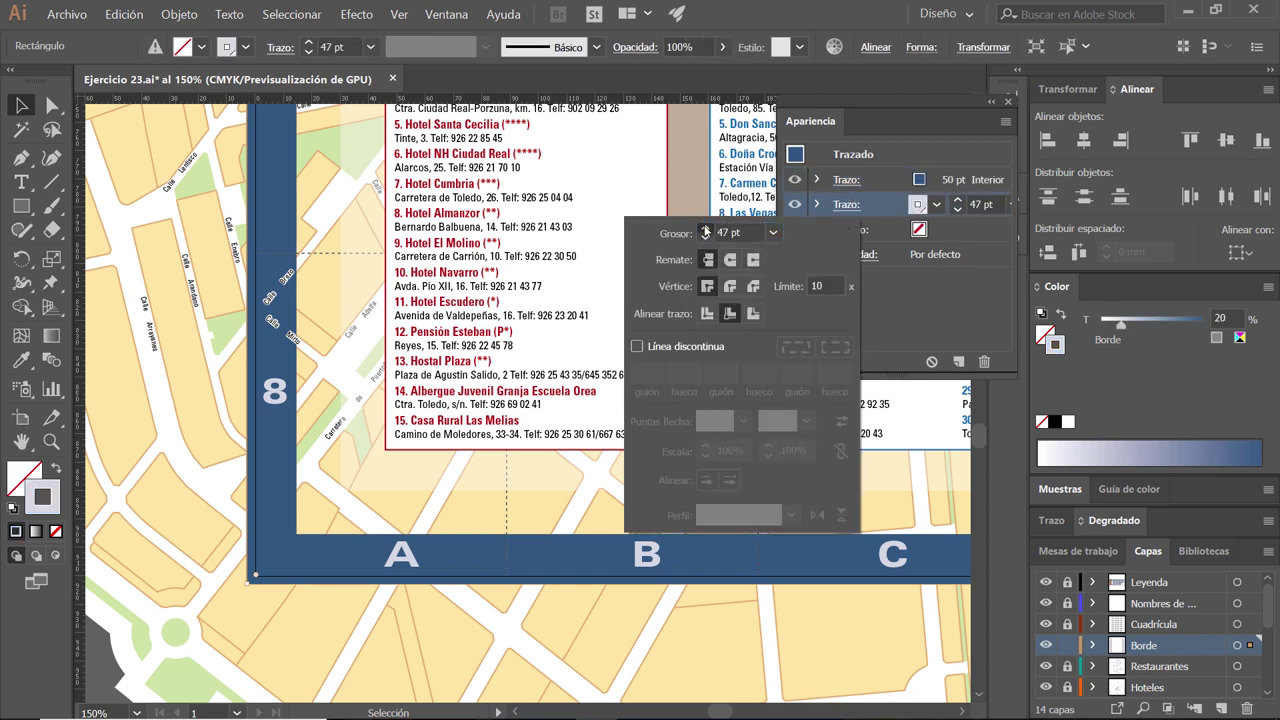
left_click(704, 231)
left_click(704, 231)
left_click(704, 231)
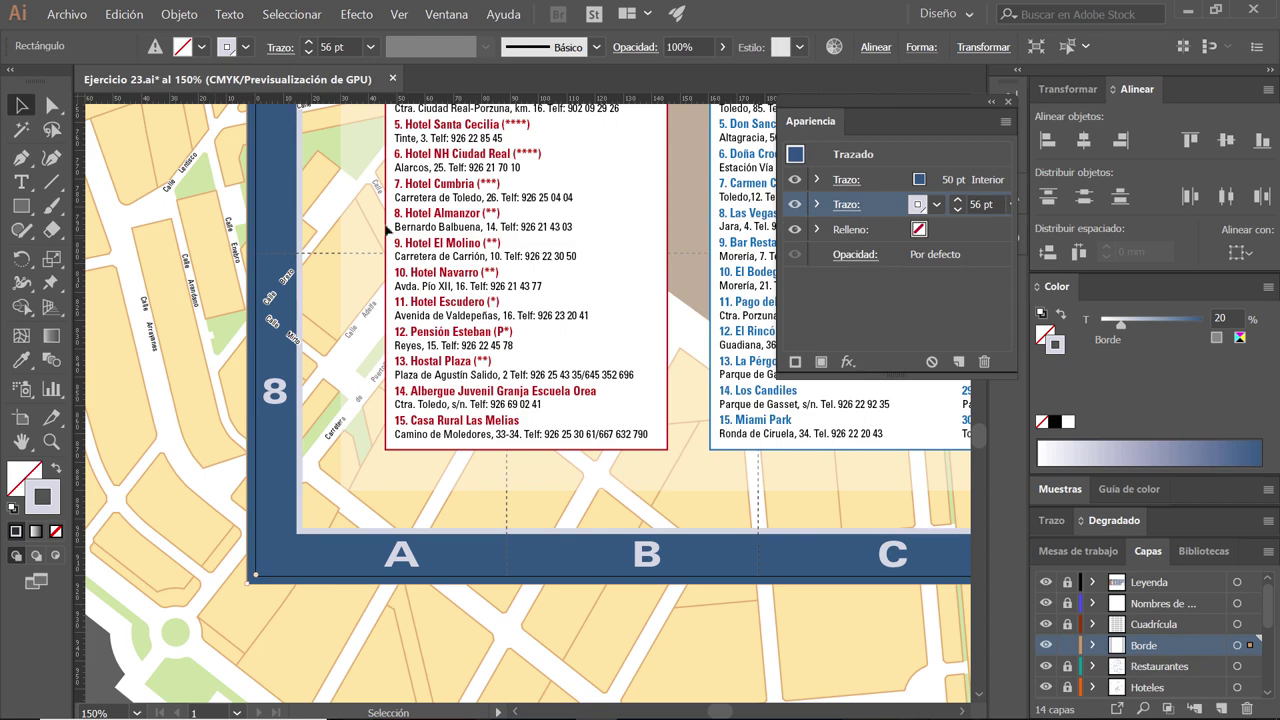
- Zoom and pan to check the border at the map's top-left corner
key("ctrl+minus")
key("ctrl+minus")
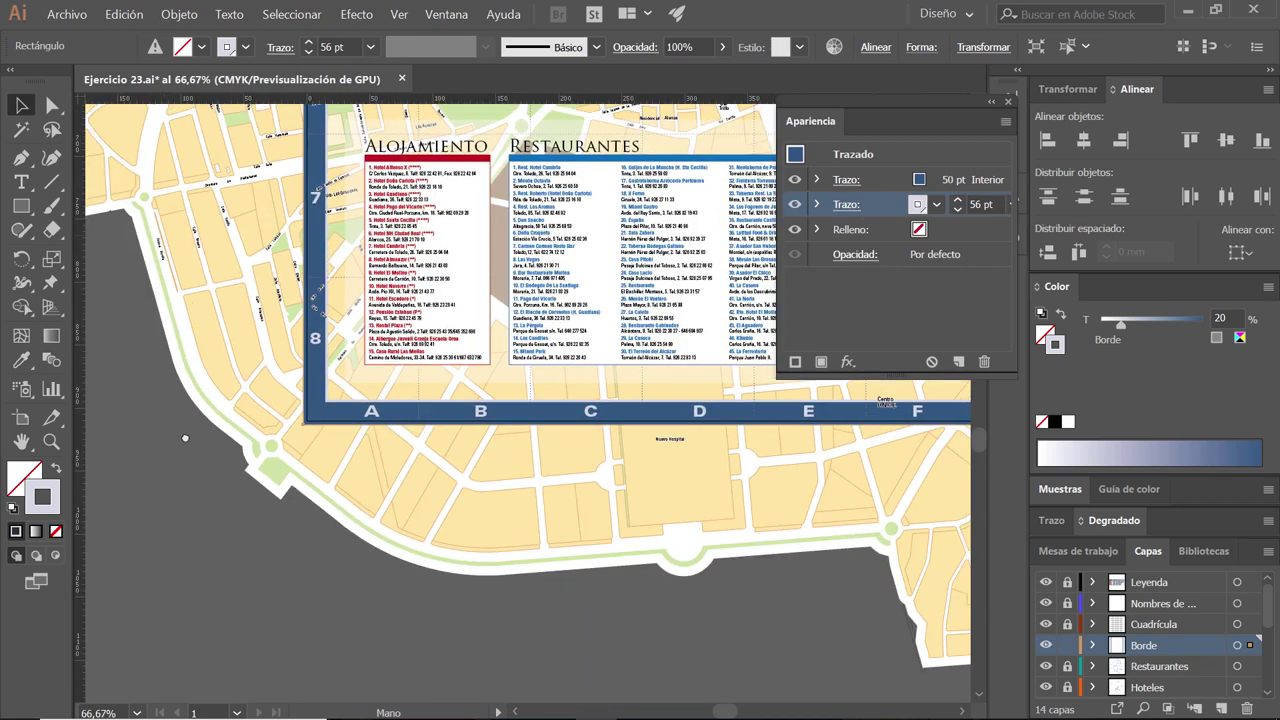
scroll(325, 320, "up", 5)
key("ctrl+plus")
key("ctrl+plus")
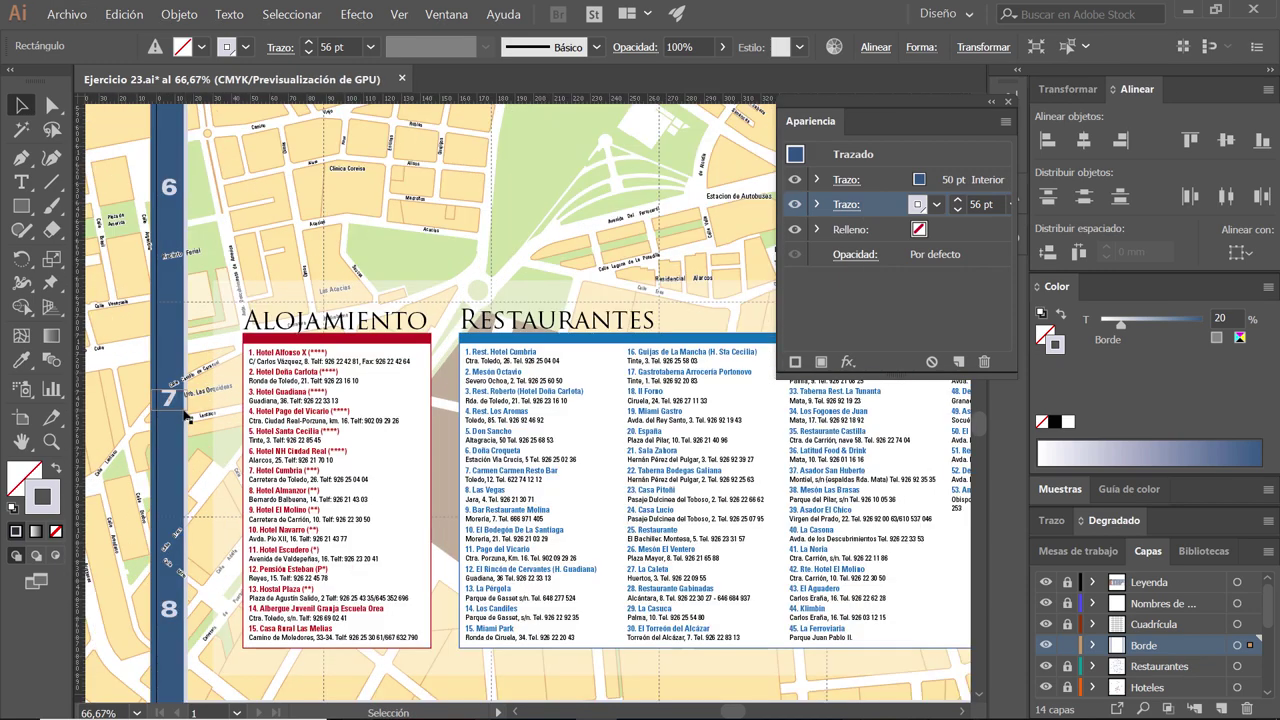
key("ctrl+minus")
key("ctrl+minus")
key("ctrl+minus")
key("ctrl+plus")
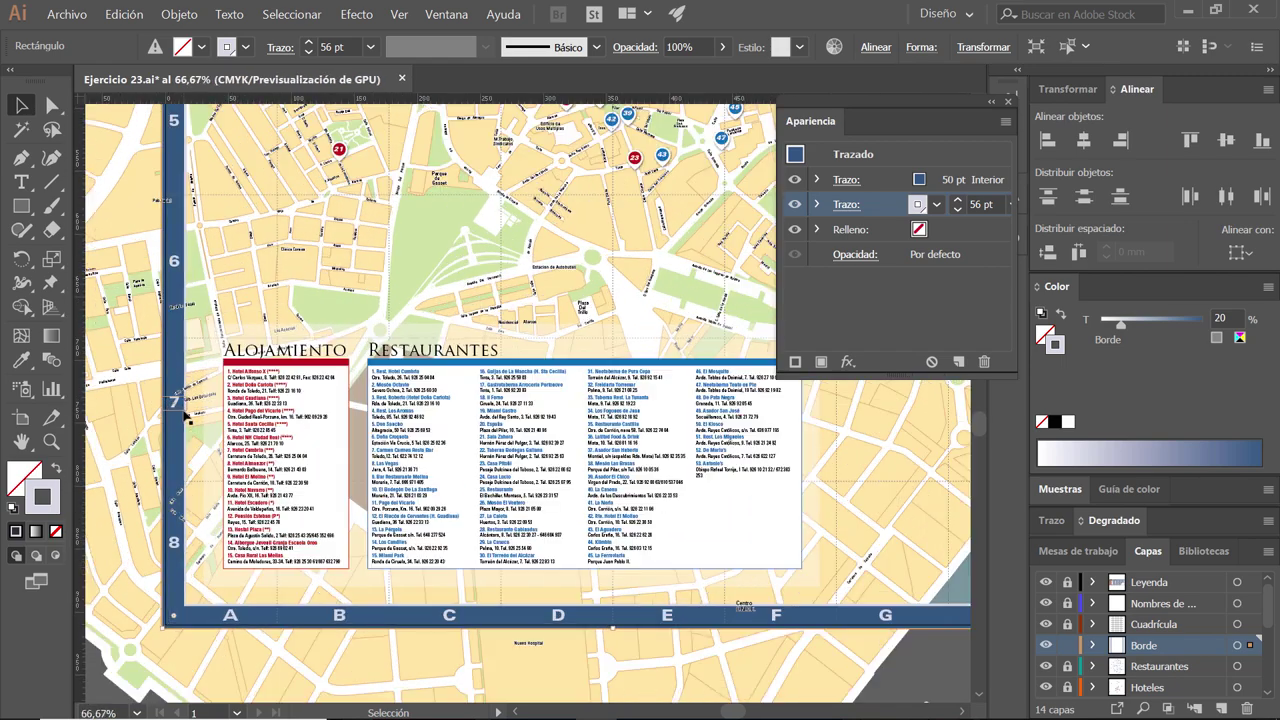
mouse_move(186, 418)
left_mouse_down()
mouse_move(180, 498)
mouse_move(306, 624)
left_mouse_up()
left_click_drag(437, 381, 470, 568)
left_click_drag(420, 350, 410, 450)
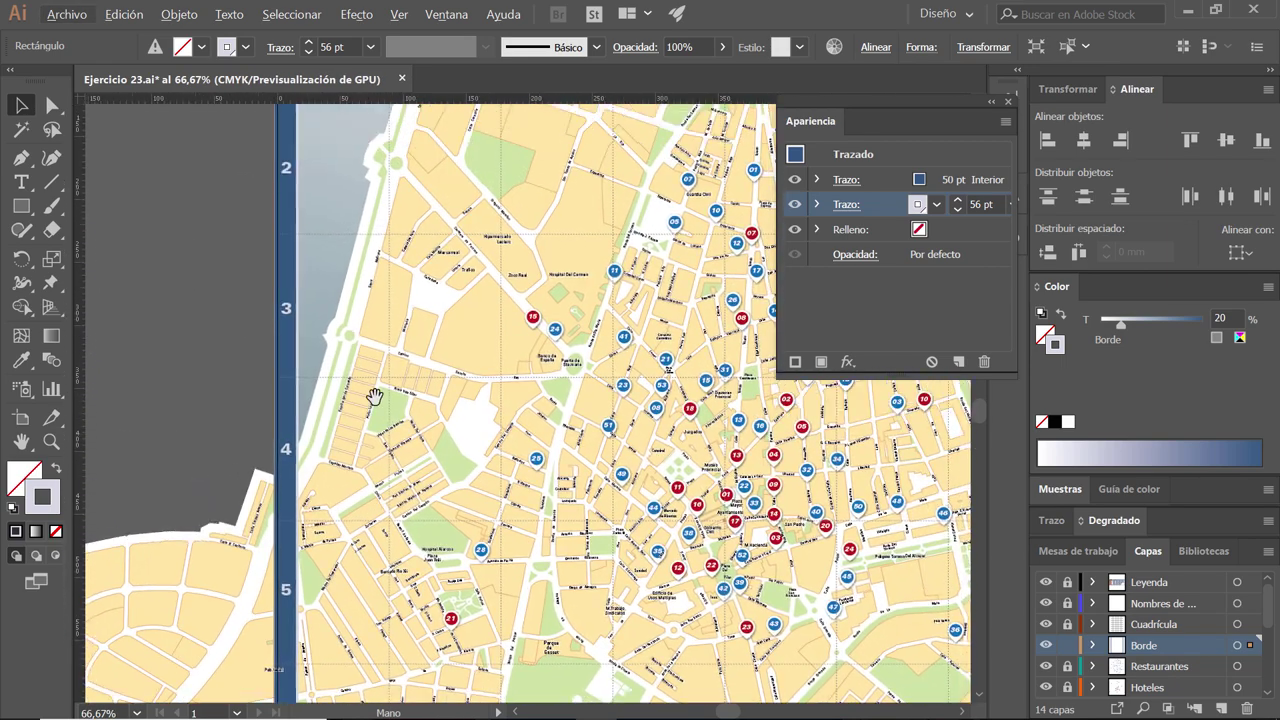
mouse_move(380, 300)
left_mouse_down()
mouse_move(371, 413)
mouse_move(359, 404)
left_mouse_up()
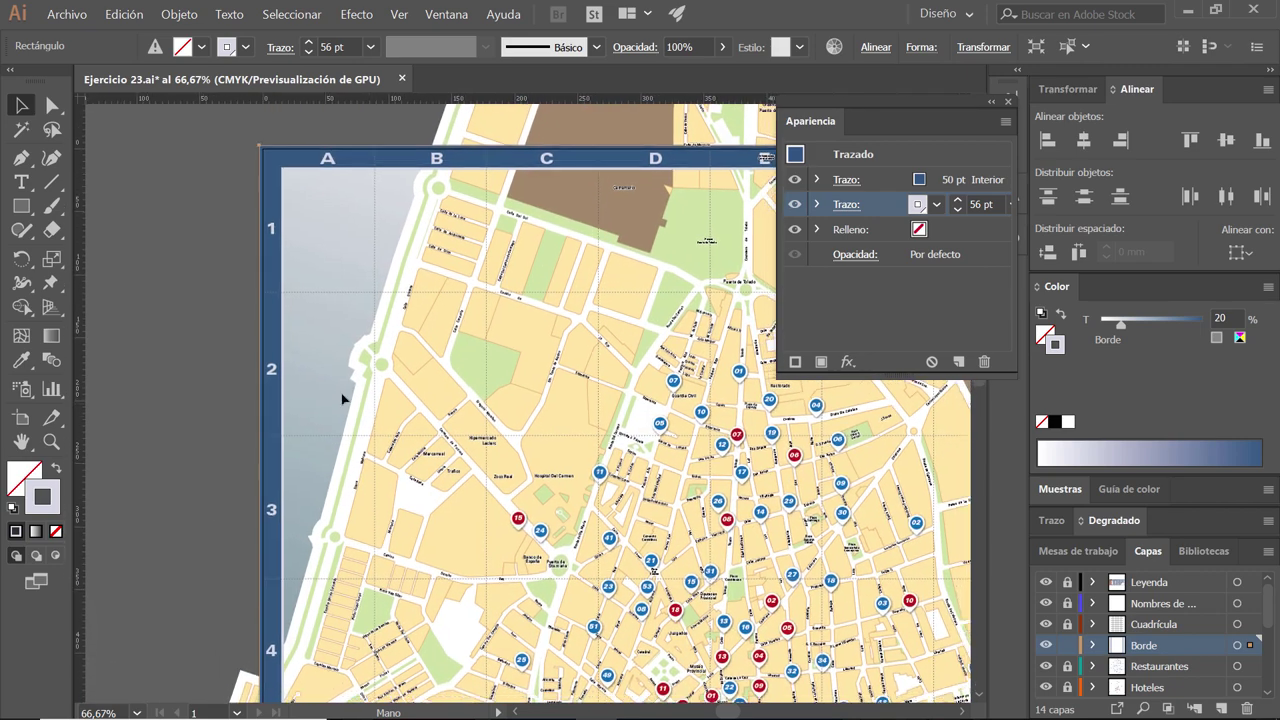
left_click(67, 14)
left_click(110, 133)
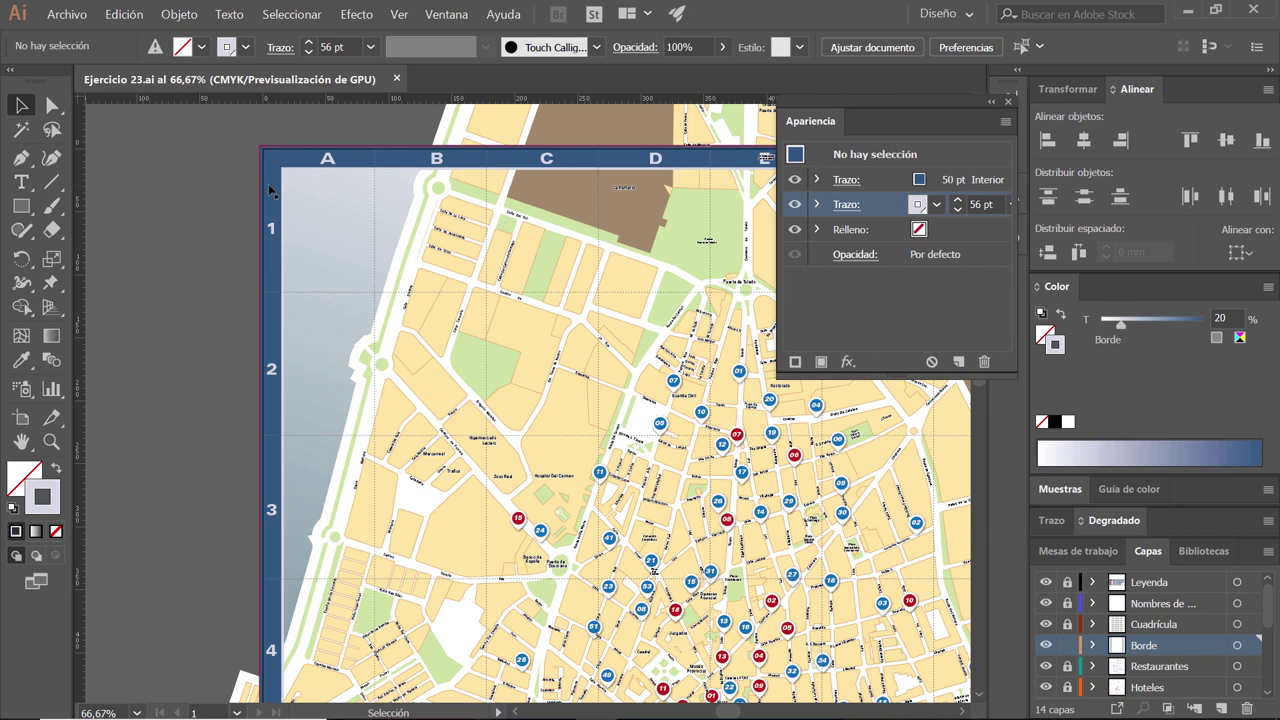
- In Archivo > Ajustar documento, set the linked top bleed to 13 mm and confirm
left_click(67, 14)
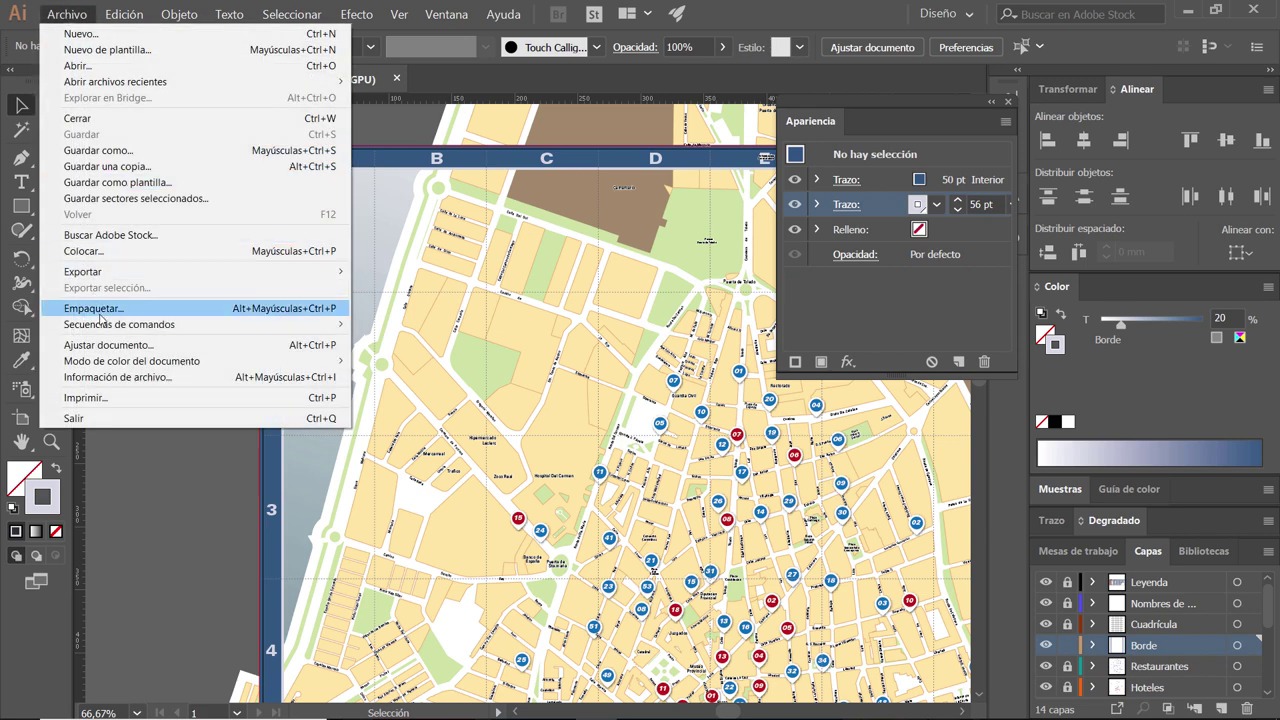
left_click(108, 345)
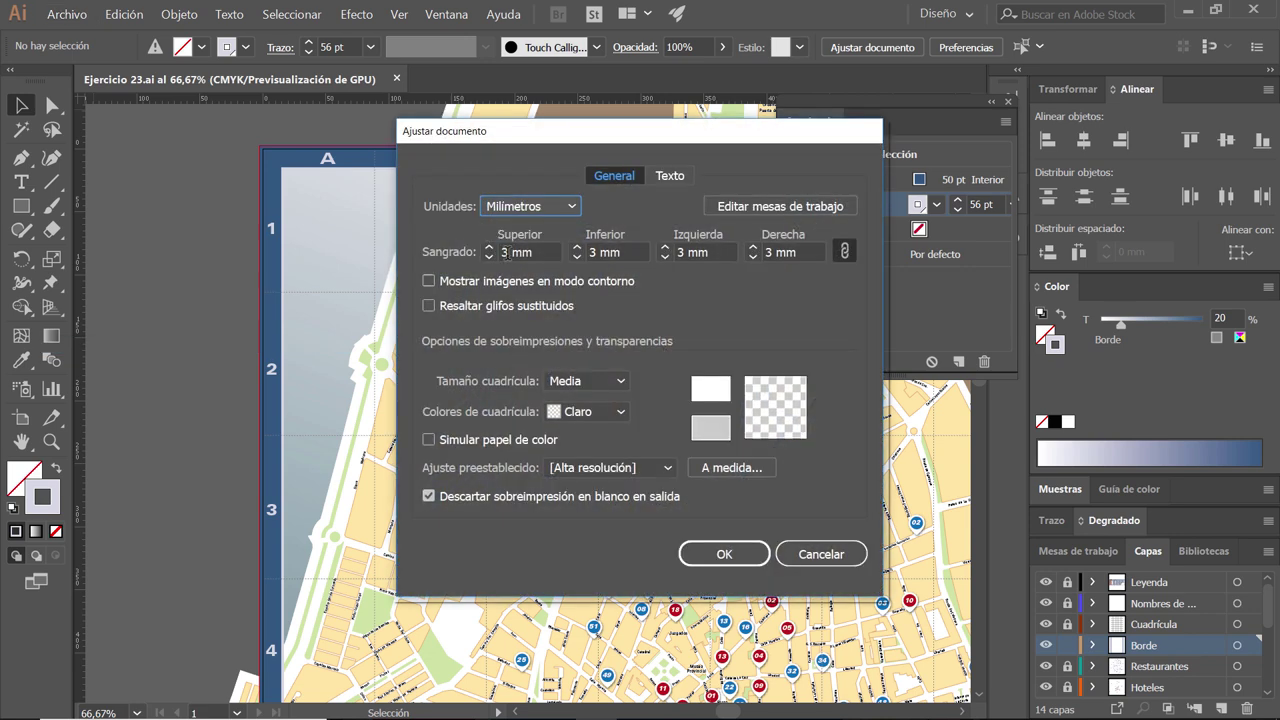
left_click(503, 252)
type("1")
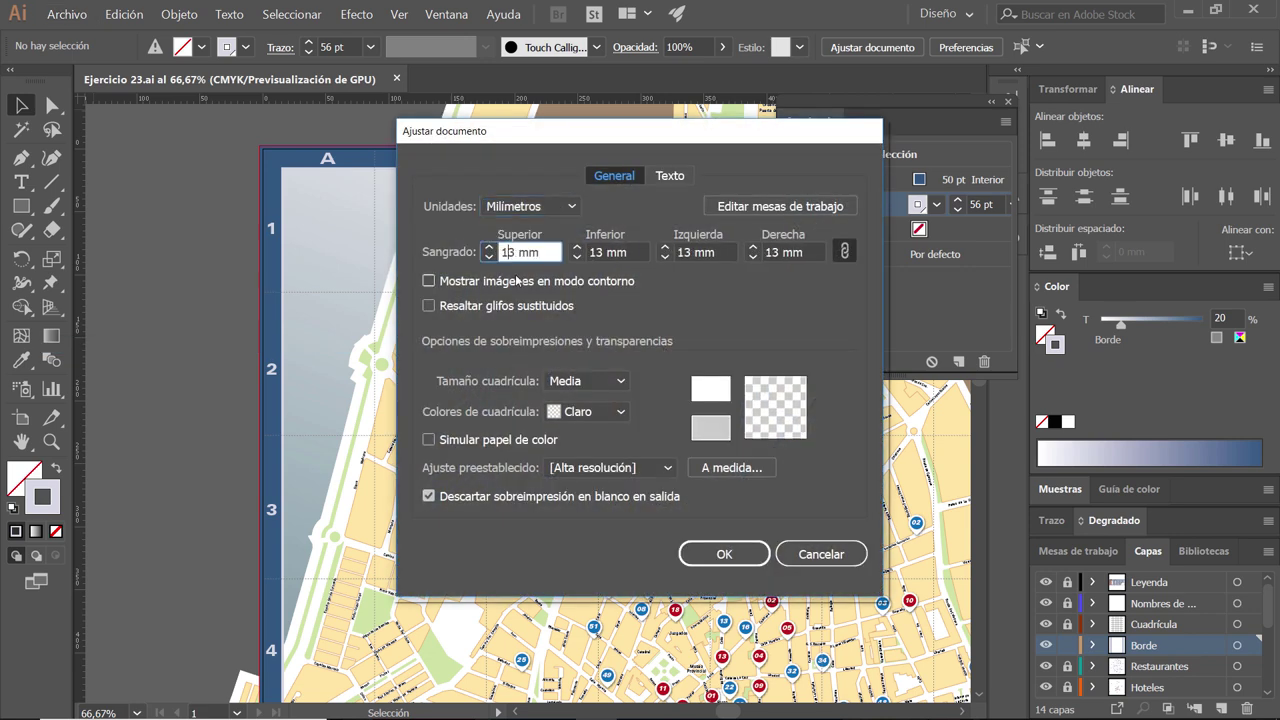
key("Tab")
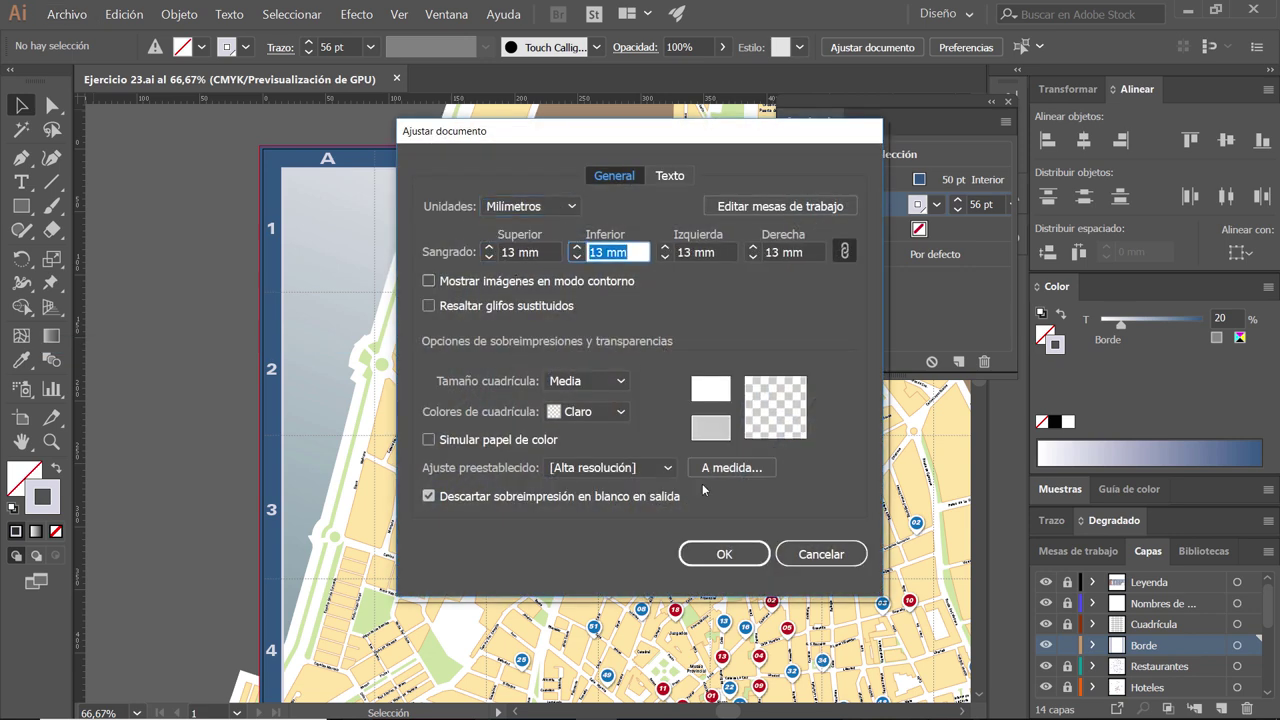
left_click(731, 566)
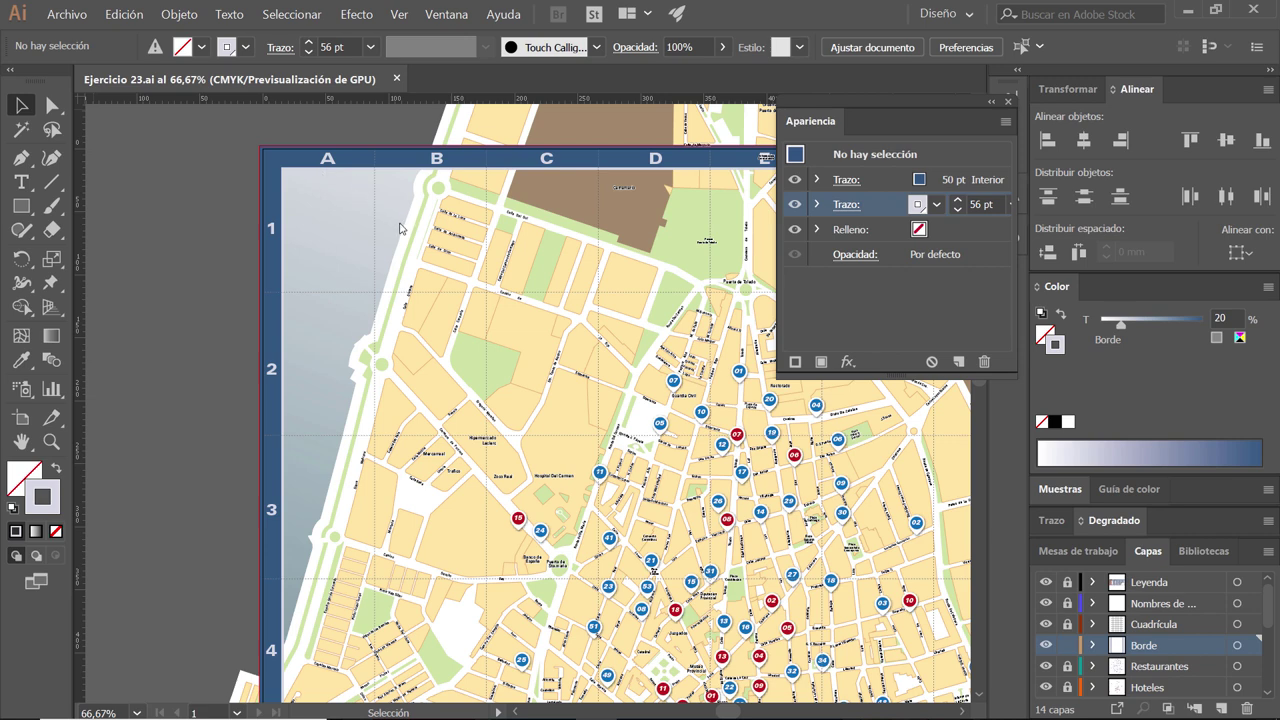
- Zoom into the artboard's top-left corner and lock the Borde layer
left_click(183, 143, "ctrl")
left_click(230, 153, "ctrl")
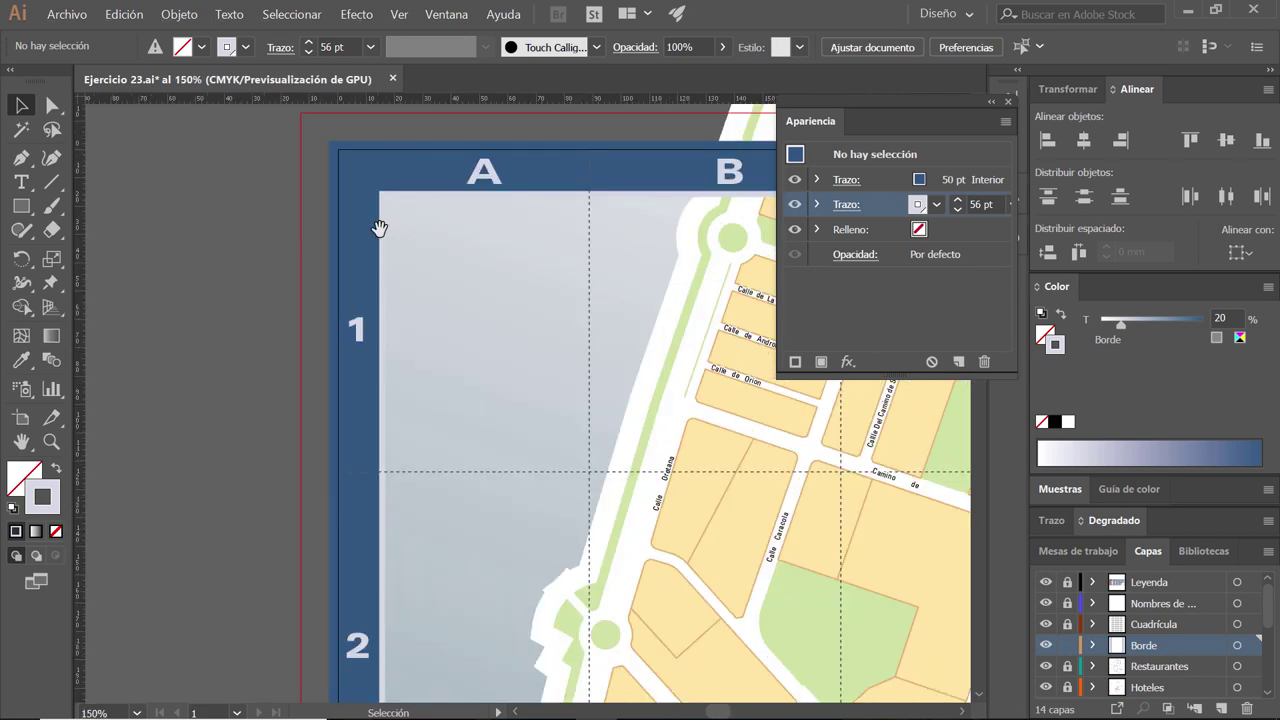
left_click_drag(230, 153, 230, 276)
left_click(345, 302, "ctrl")
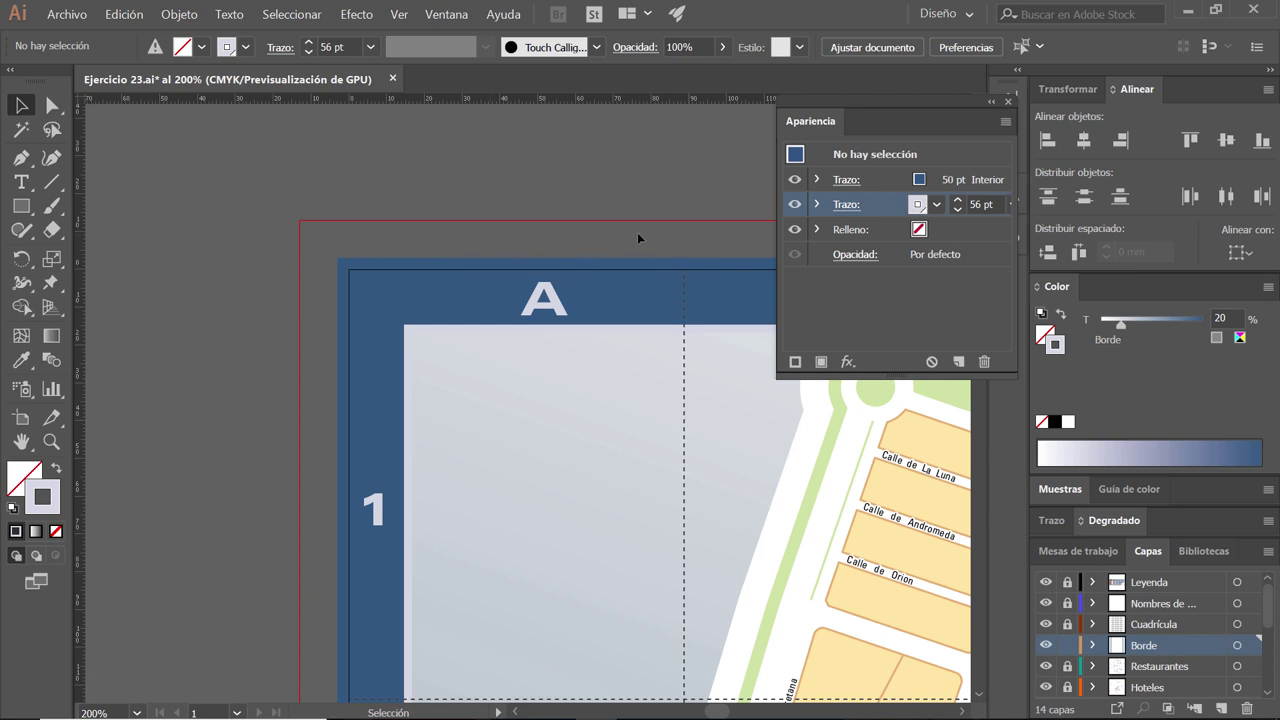
mouse_move(651, 420)
left_mouse_down()
mouse_move(626, 449)
mouse_move(620, 440)
left_mouse_up()
left_click(1067, 645)
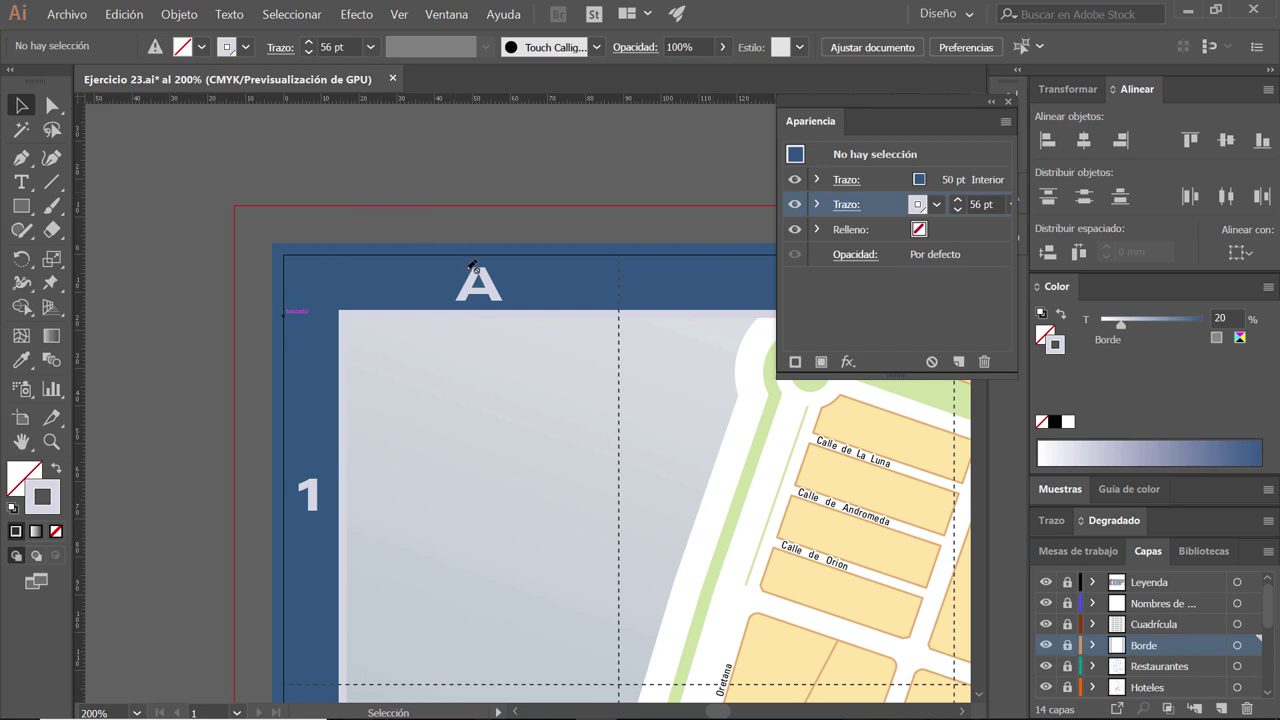
- Pan and scroll to inspect the border and dashed grid against the 13 mm bleed
left_click_drag(551, 303, 517, 334)
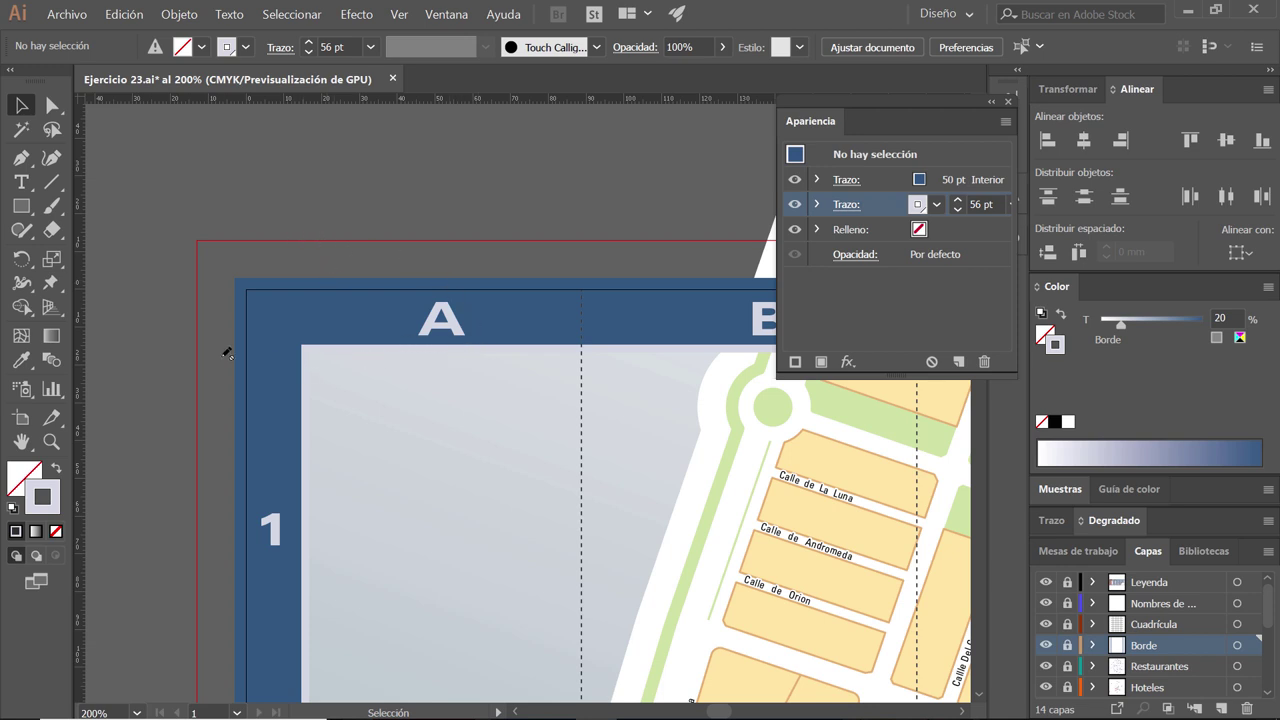
scroll(278, 366, "up", 5)
scroll(248, 358, "down", 1)
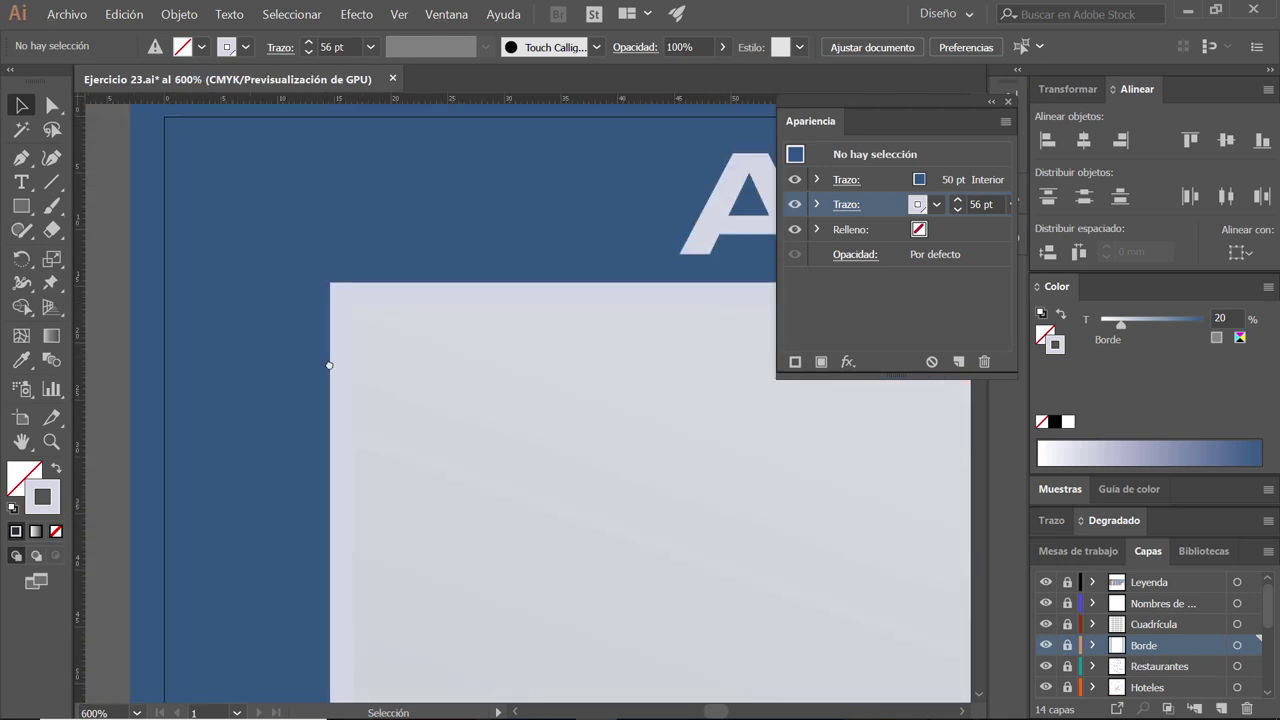
scroll(370, 410, "down", 1)
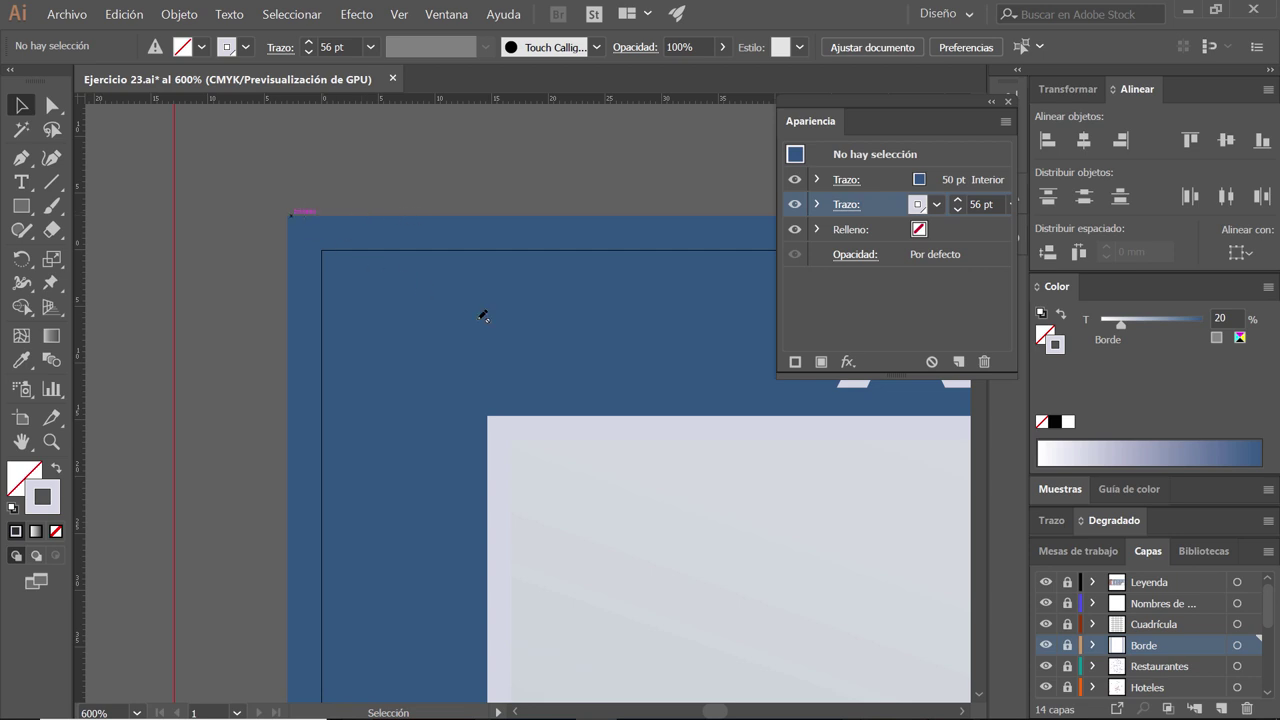
scroll(414, 302, "up", 3)
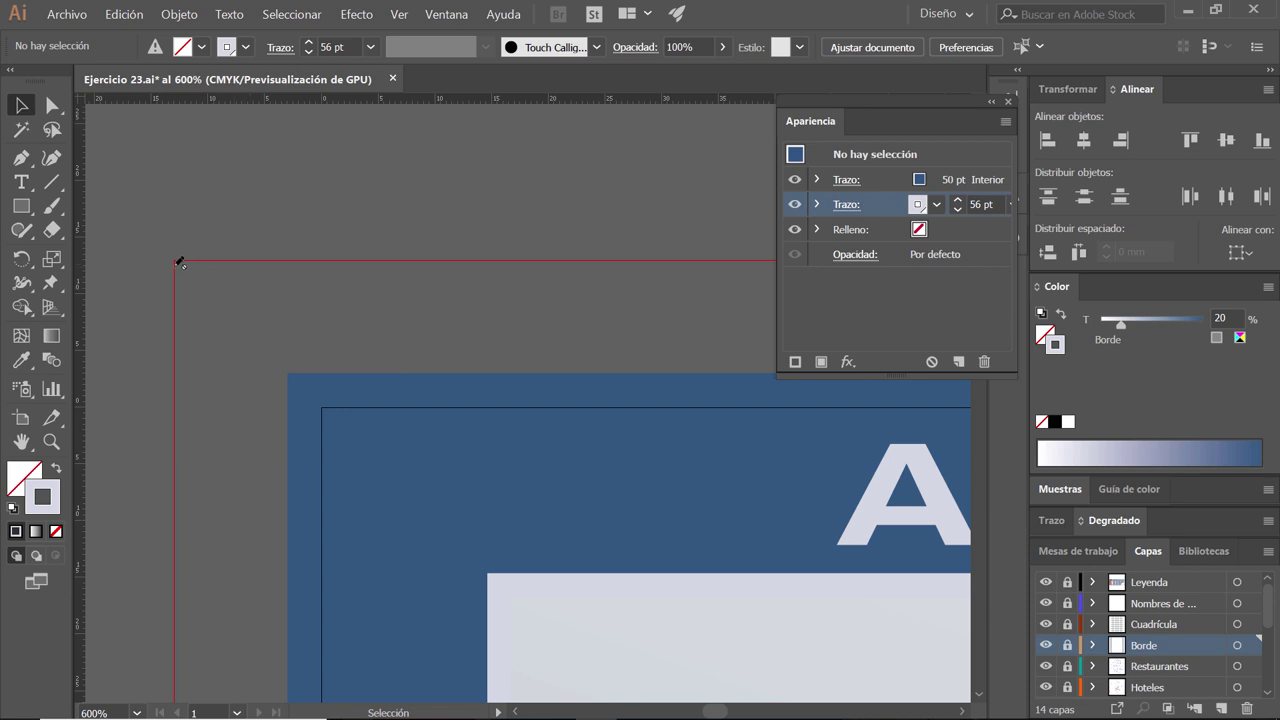
scroll(425, 374, "down", 2)
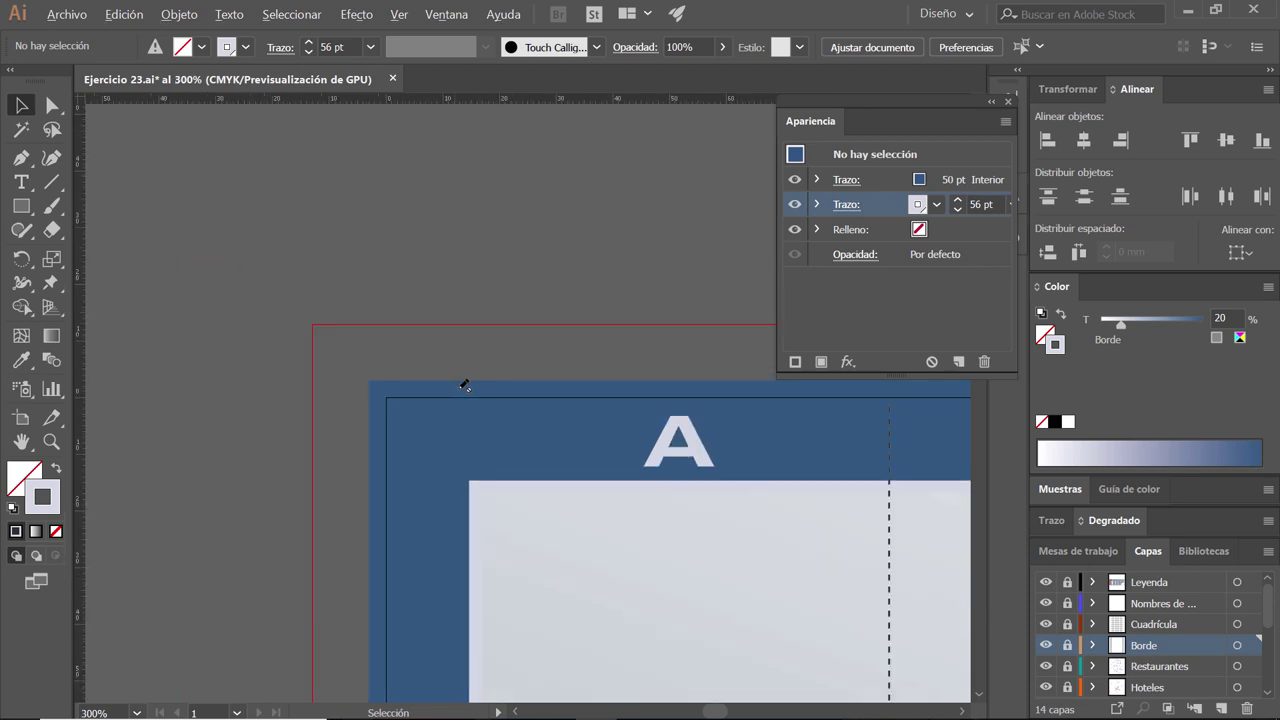
scroll(535, 430, "down", 1)
scroll(531, 428, "down", 1)
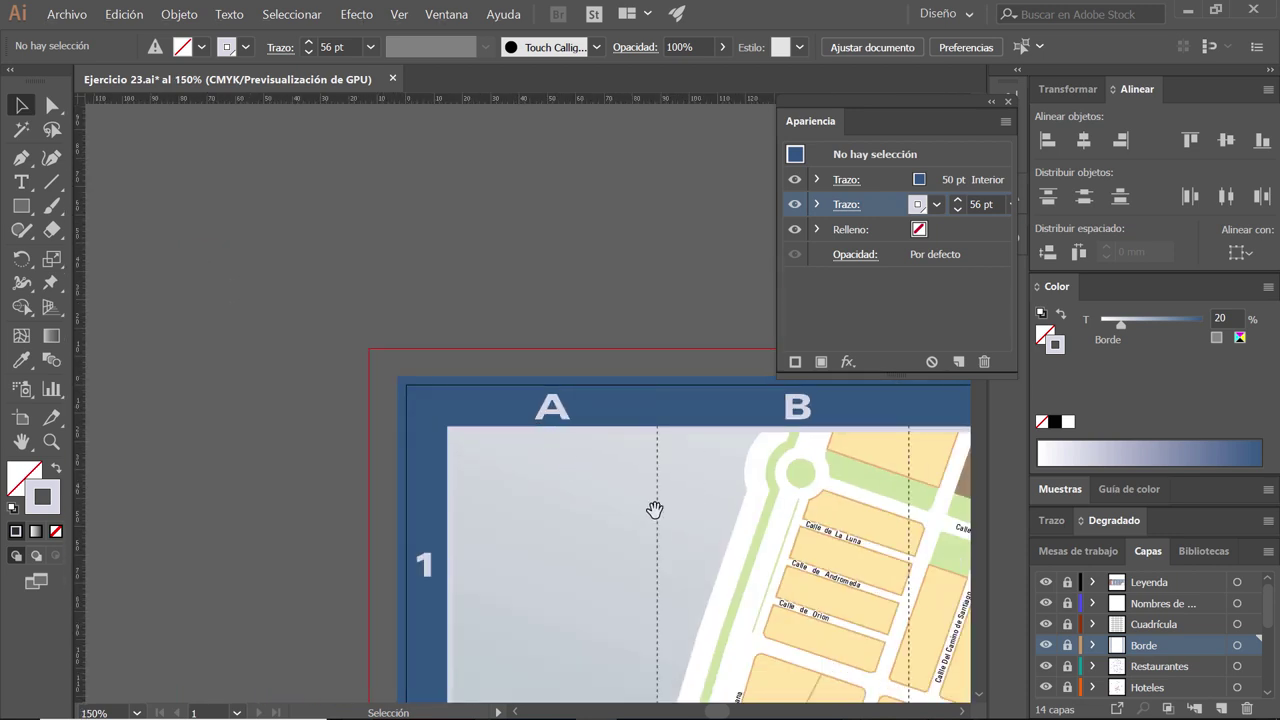
scroll(654, 508, "down", 1)
scroll(491, 408, "down", 1)
scroll(460, 400, "down", 2)
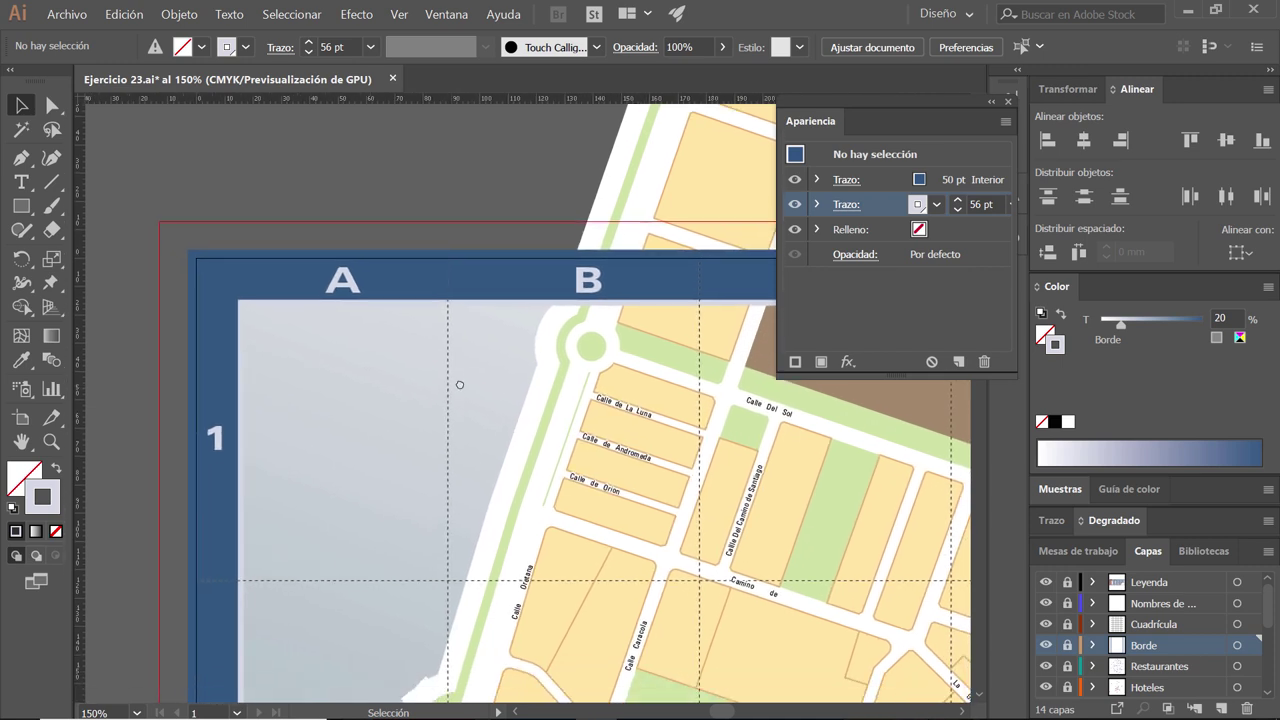
- Create a new layer named Sangrado above the Leyenda layer
left_click(21, 206)
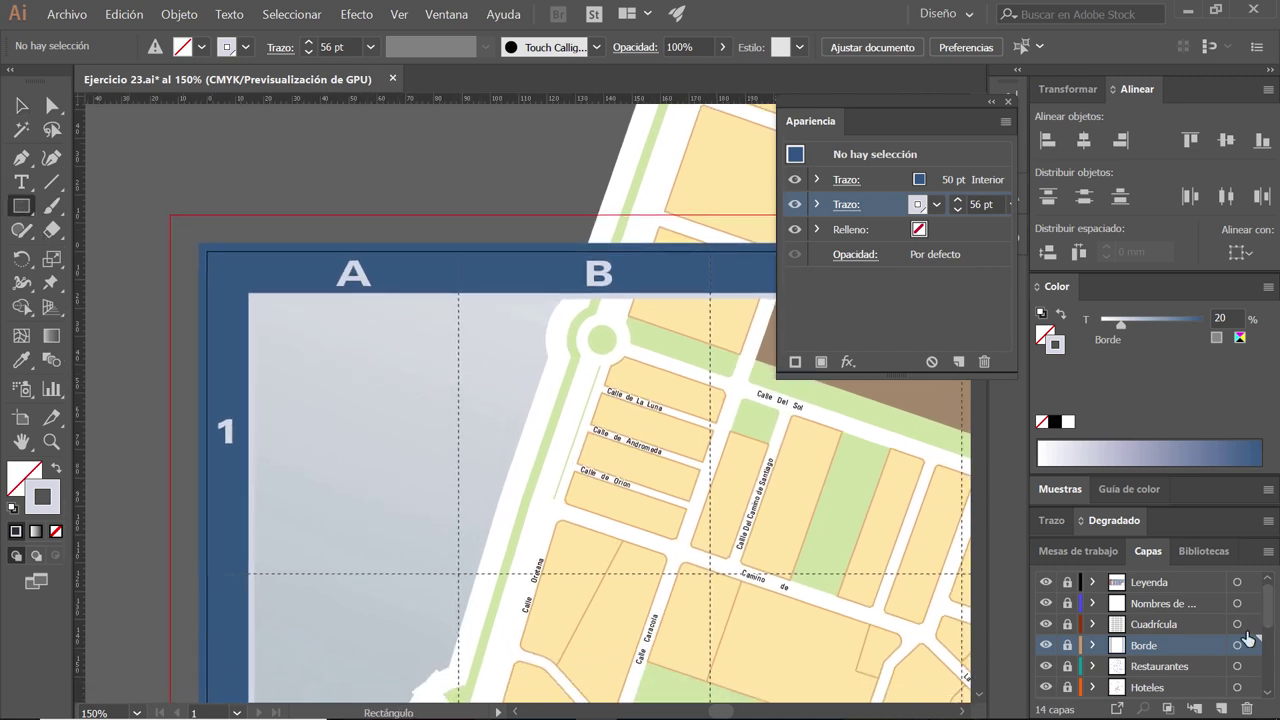
left_click(1191, 582)
left_click(1221, 708)
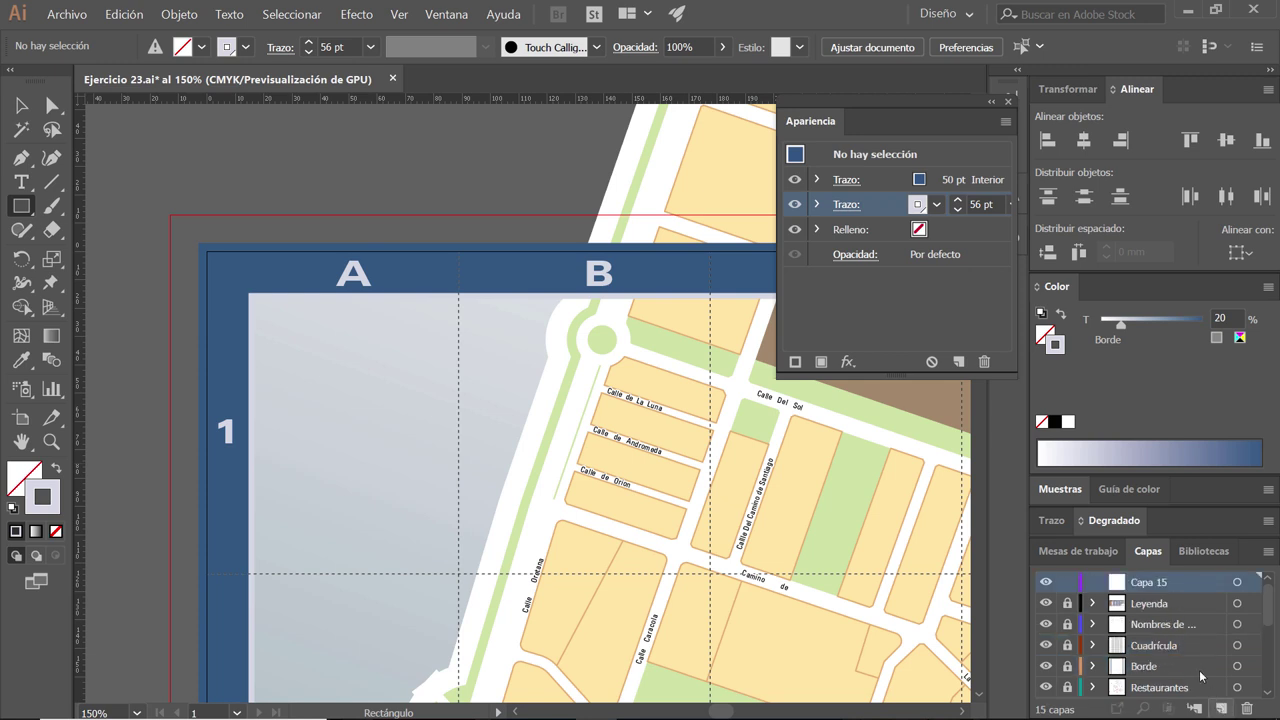
double_click(1150, 582)
type("Sal")
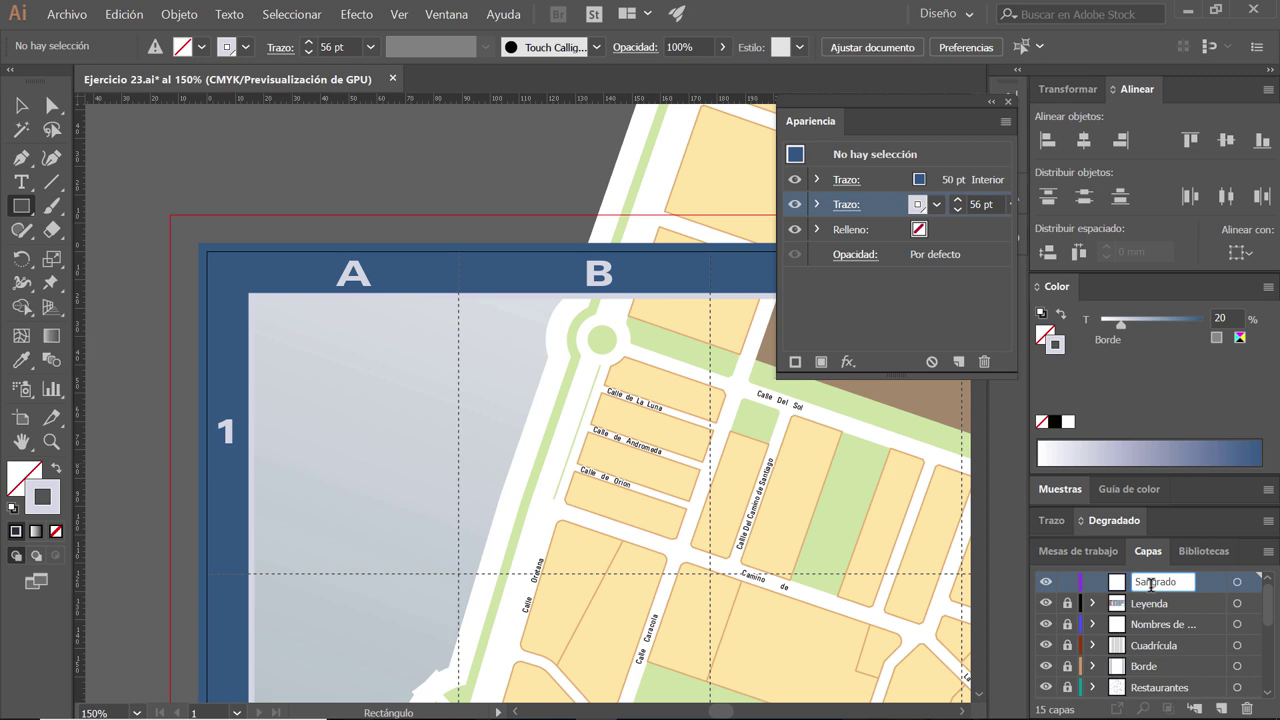
key("Return")
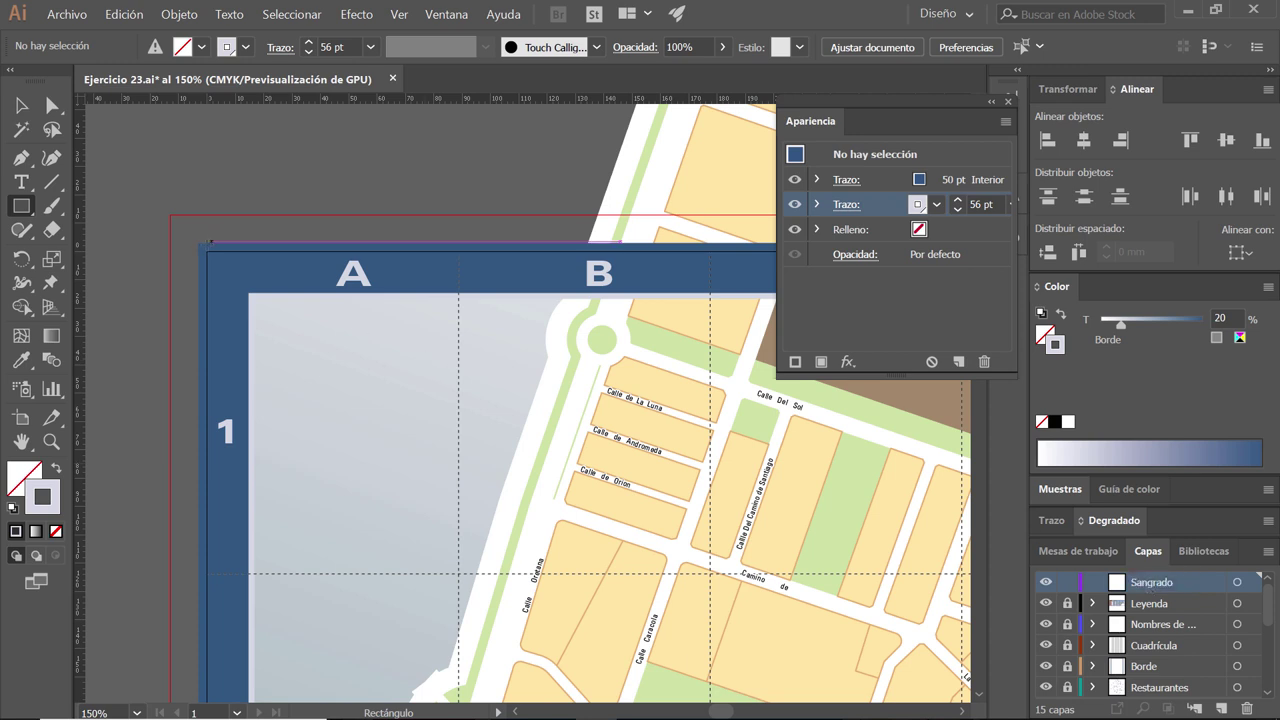
- Draw a 716 × 916 mm rectangle by entering 710+6 by 910+6
left_click(255, 289)
left_click(620, 321)
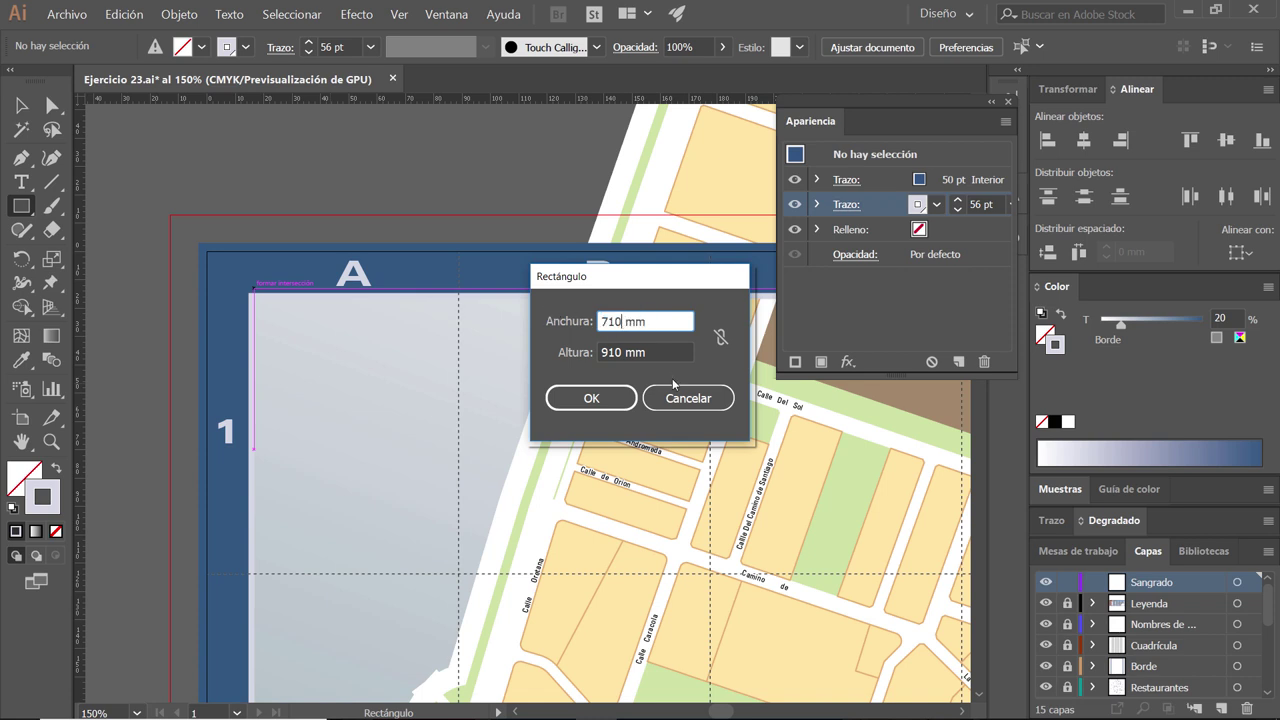
type("+6")
key("Tab")
key("End")
key("Left")
key("Left")
key("Left")
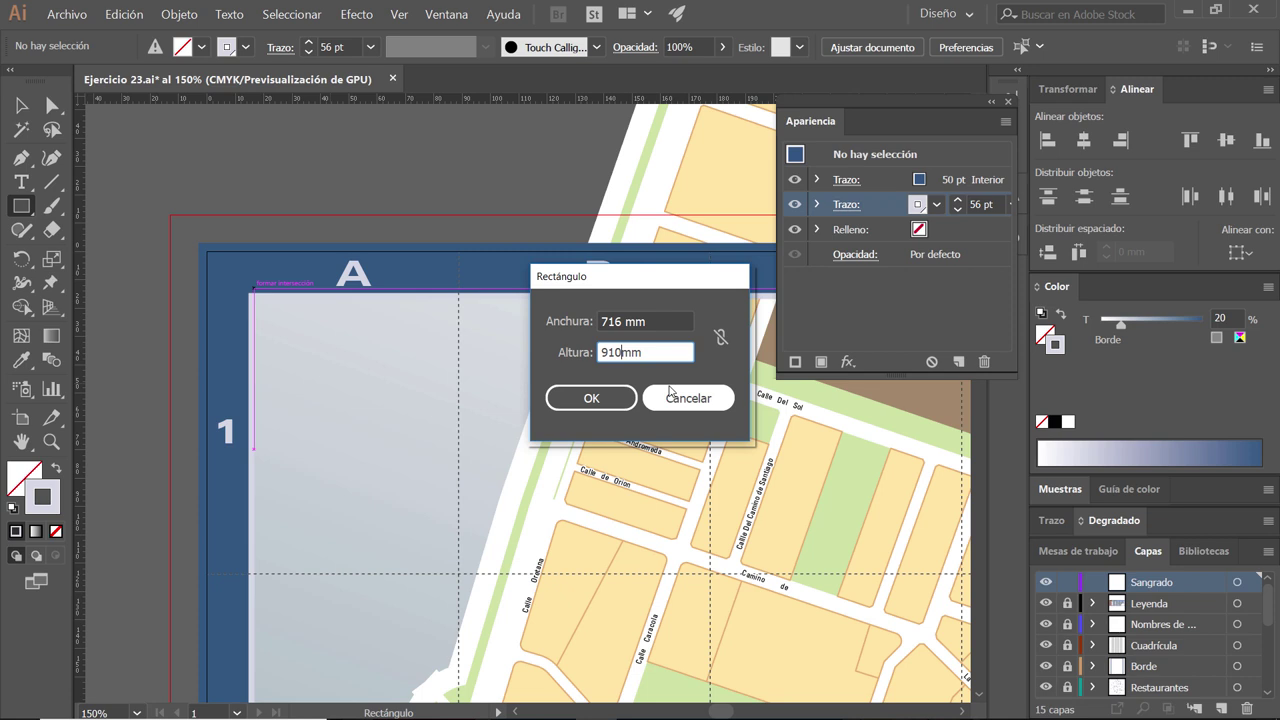
type("+6")
key("Tab")
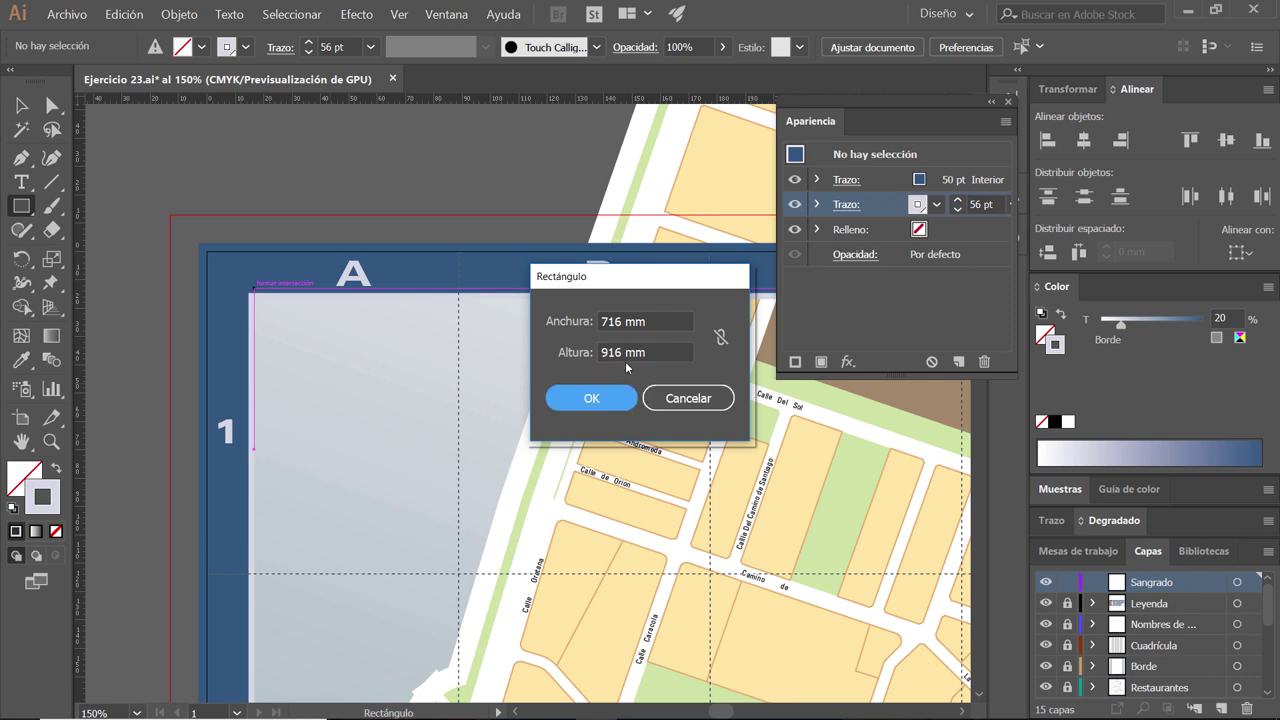
left_click(591, 398)
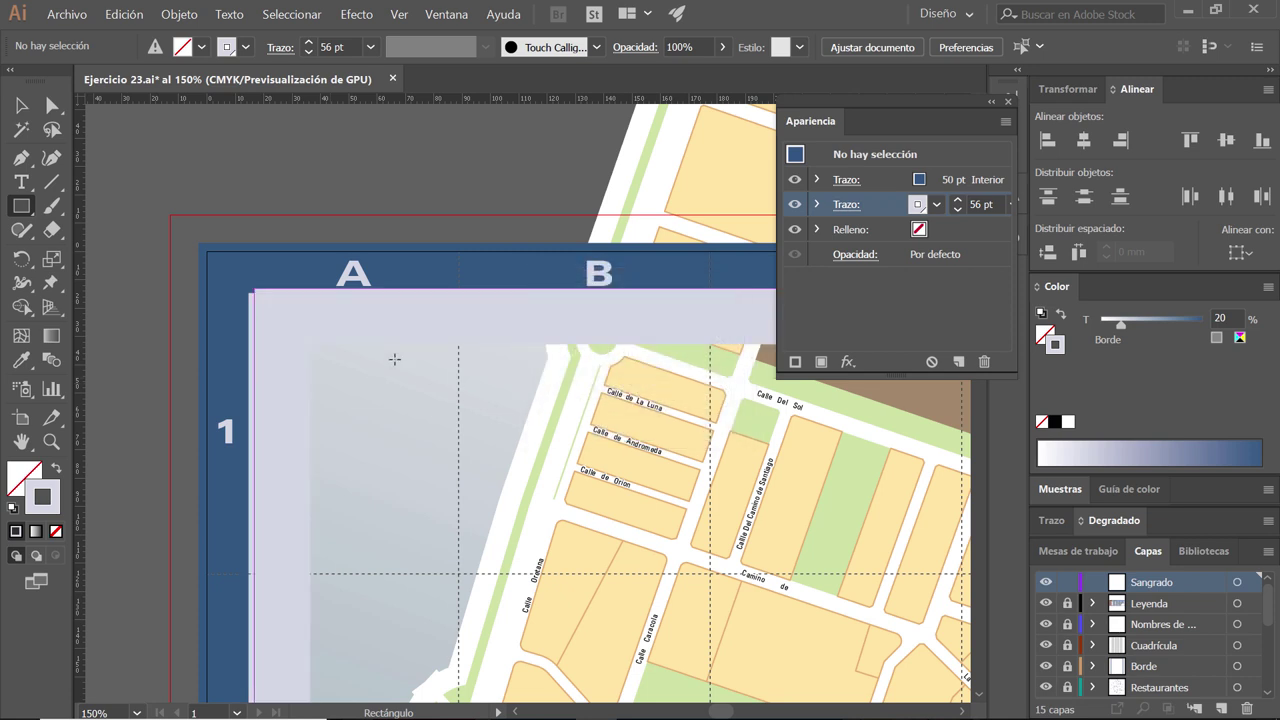
- Move the new rectangle over the bleed, reset default colours and remove its fill
key("v")
left_click(366, 347)
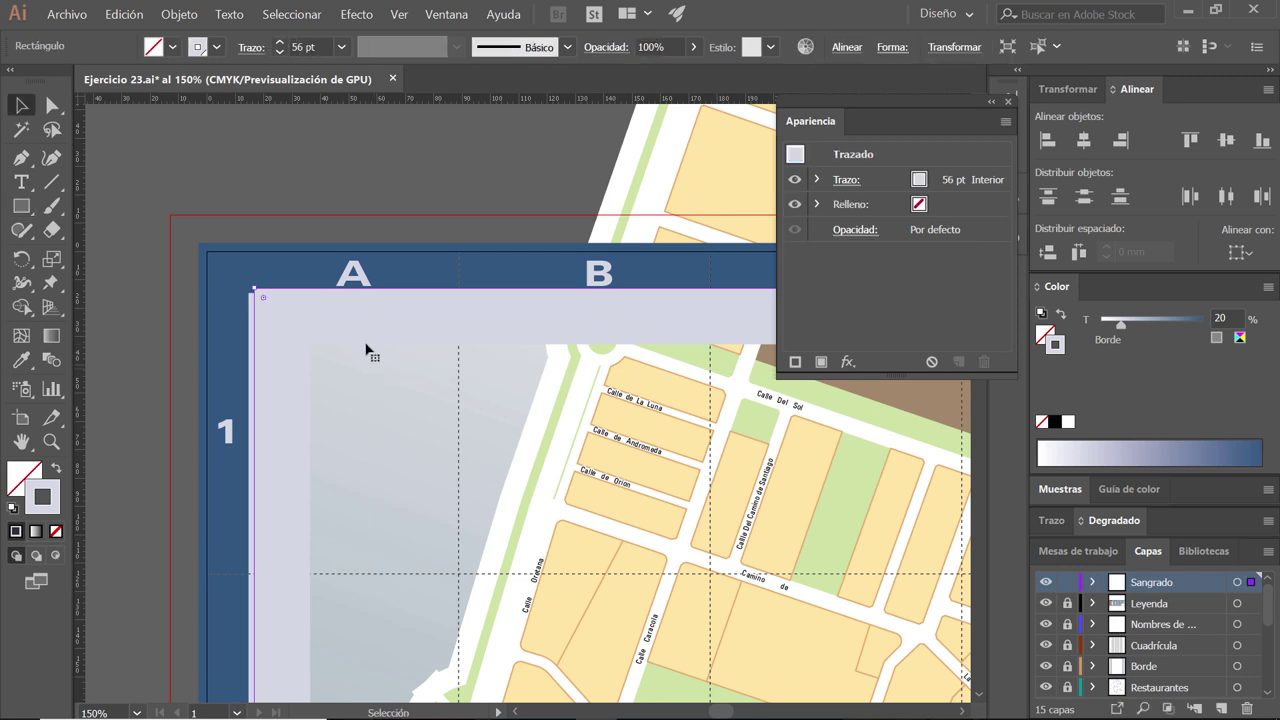
mouse_move(371, 341)
left_mouse_down()
mouse_move(333, 273)
mouse_move(347, 265)
left_mouse_up()
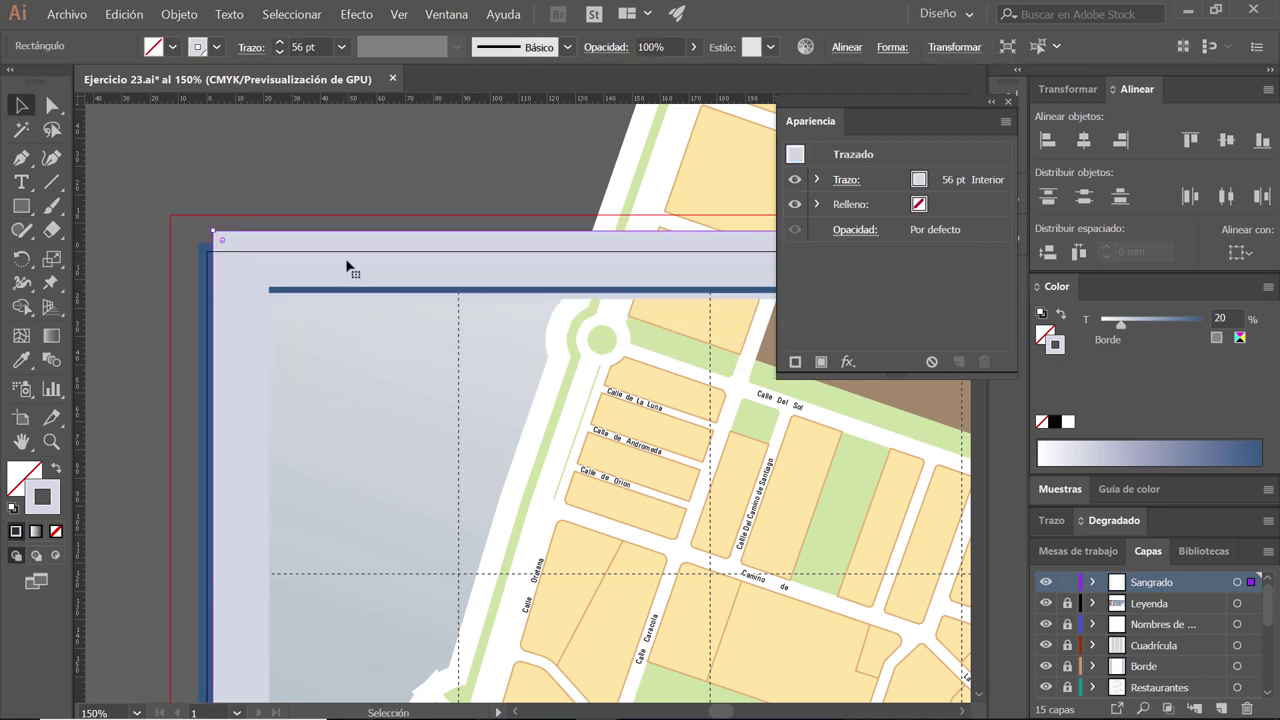
key("d")
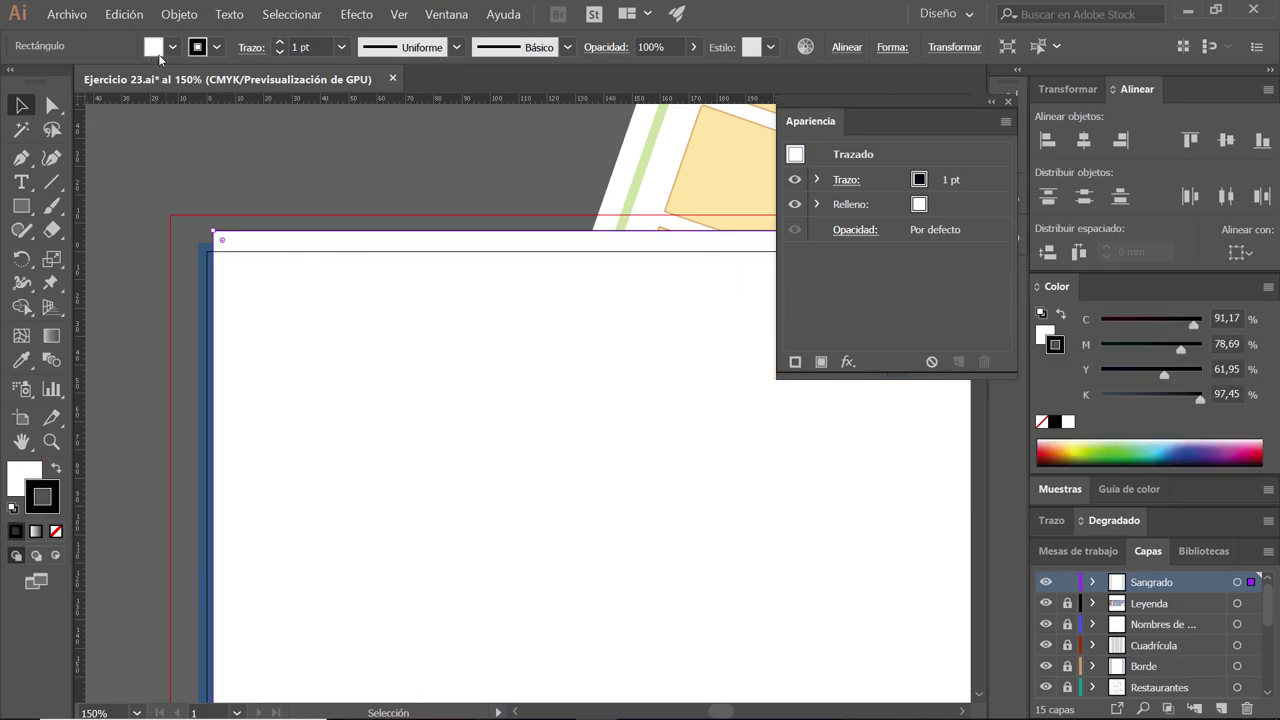
left_click(172, 47)
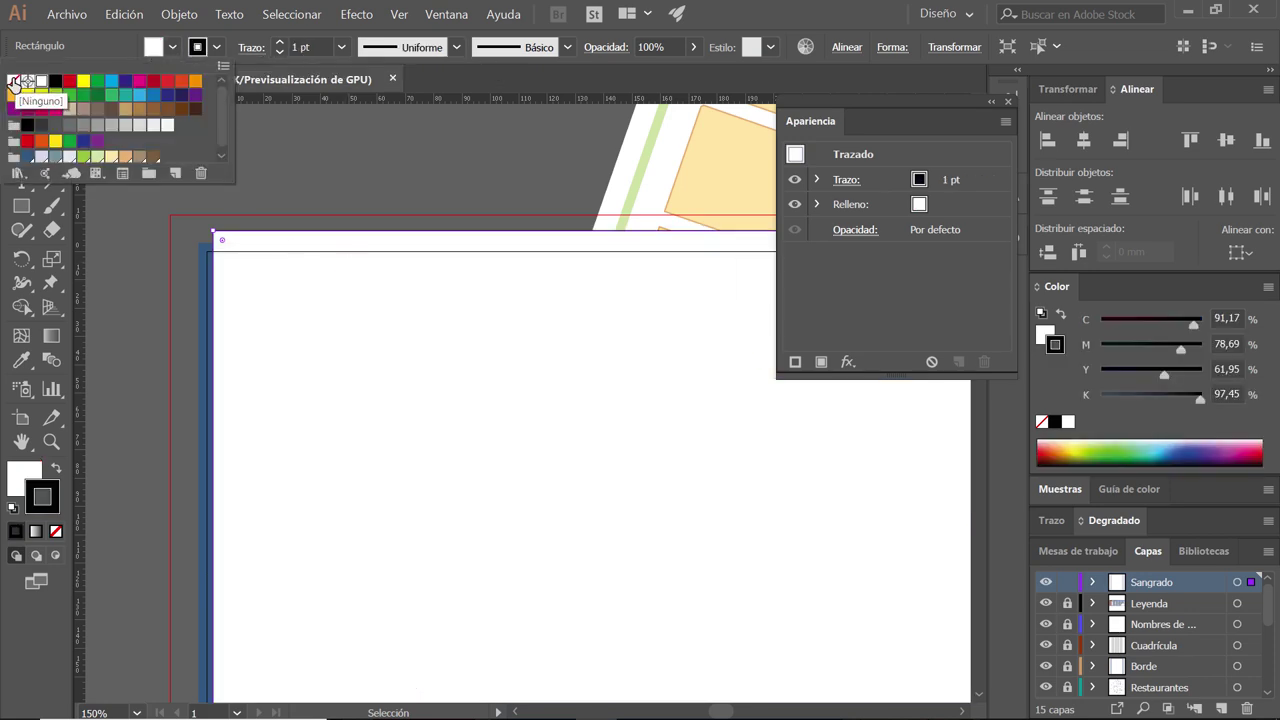
left_click(13, 81)
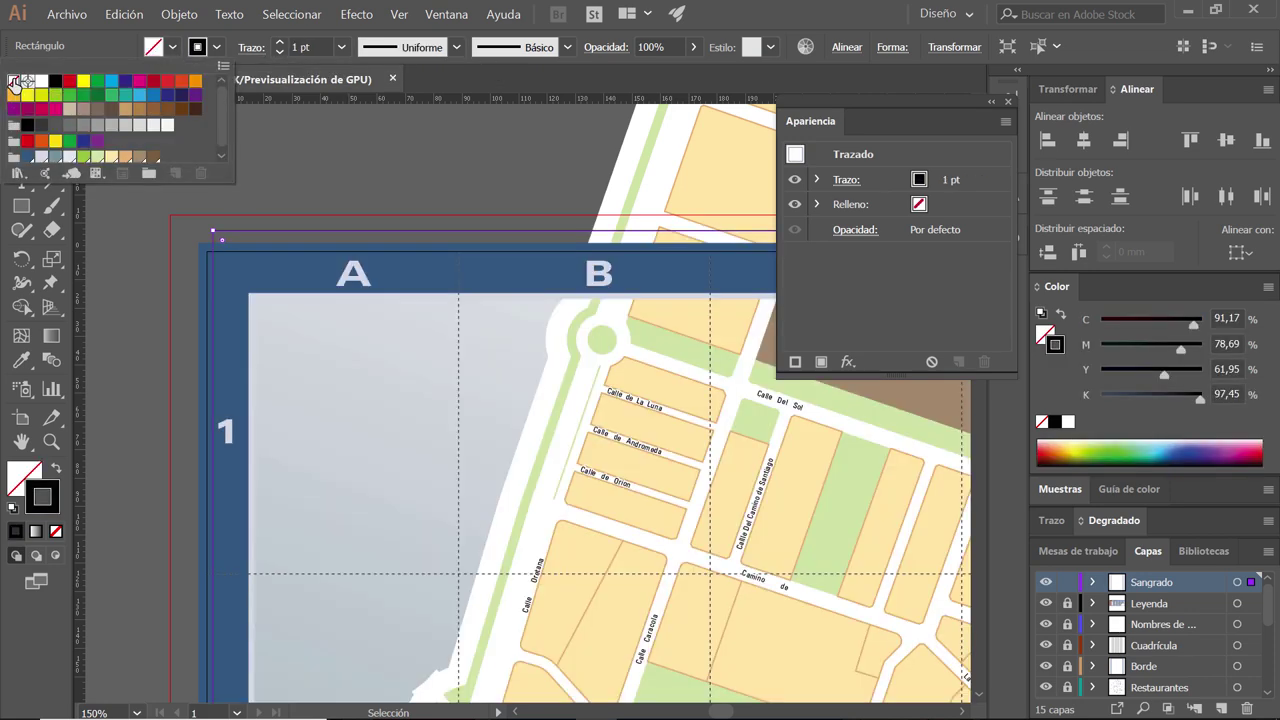
left_click(112, 43)
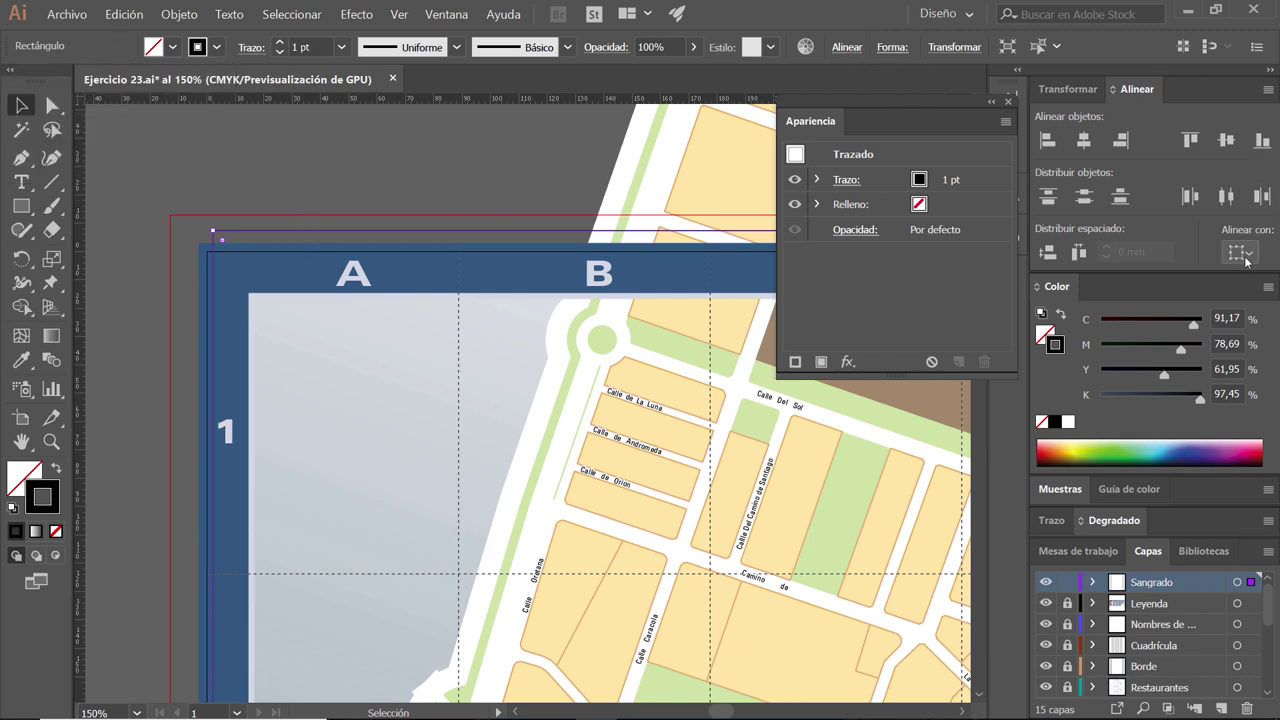
- Align the rectangle to the artboard edges and set its stroke to none
left_click(1240, 252)
left_click(1130, 322)
left_click(1084, 141)
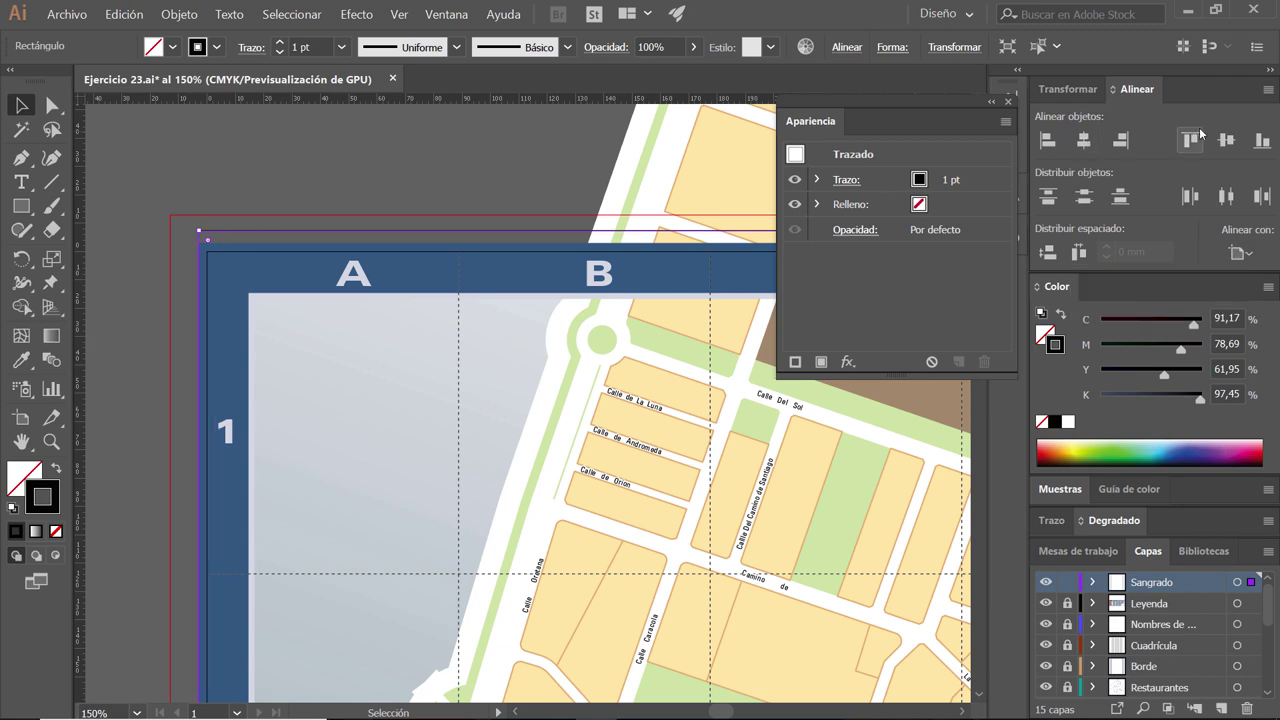
left_click(1226, 140)
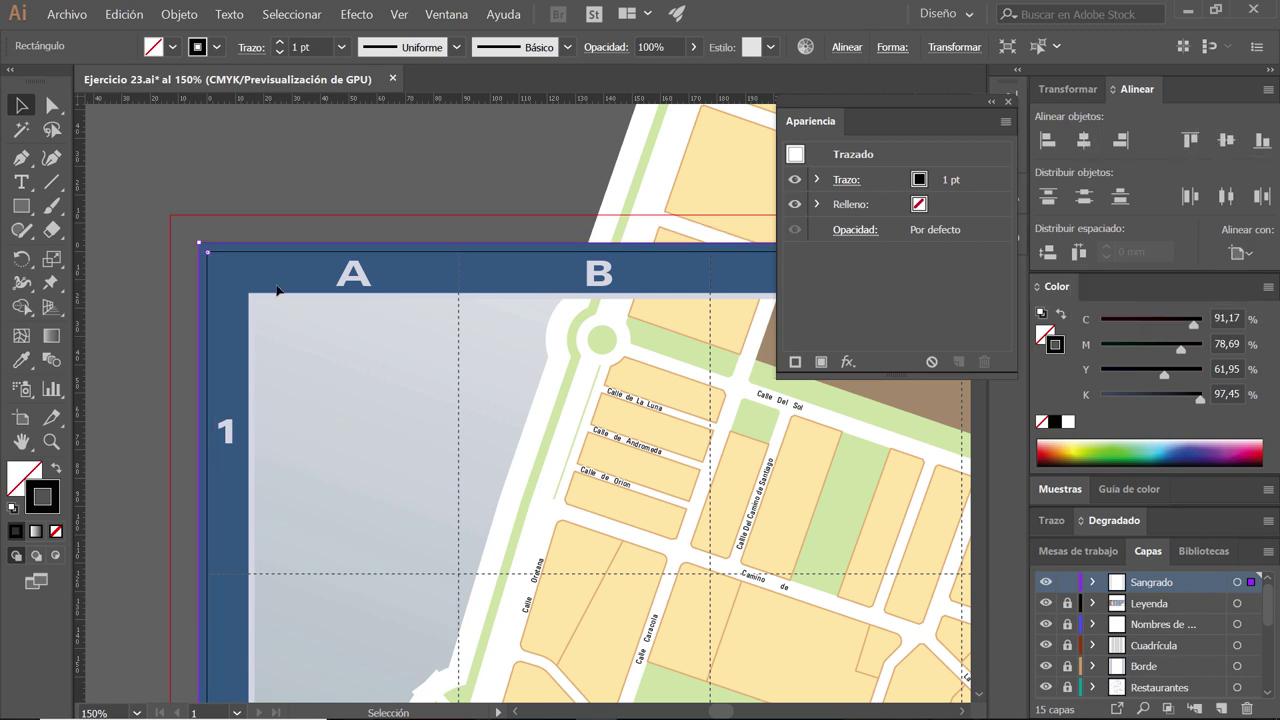
scroll(199, 243, "up", 1)
scroll(199, 243, "up", 1)
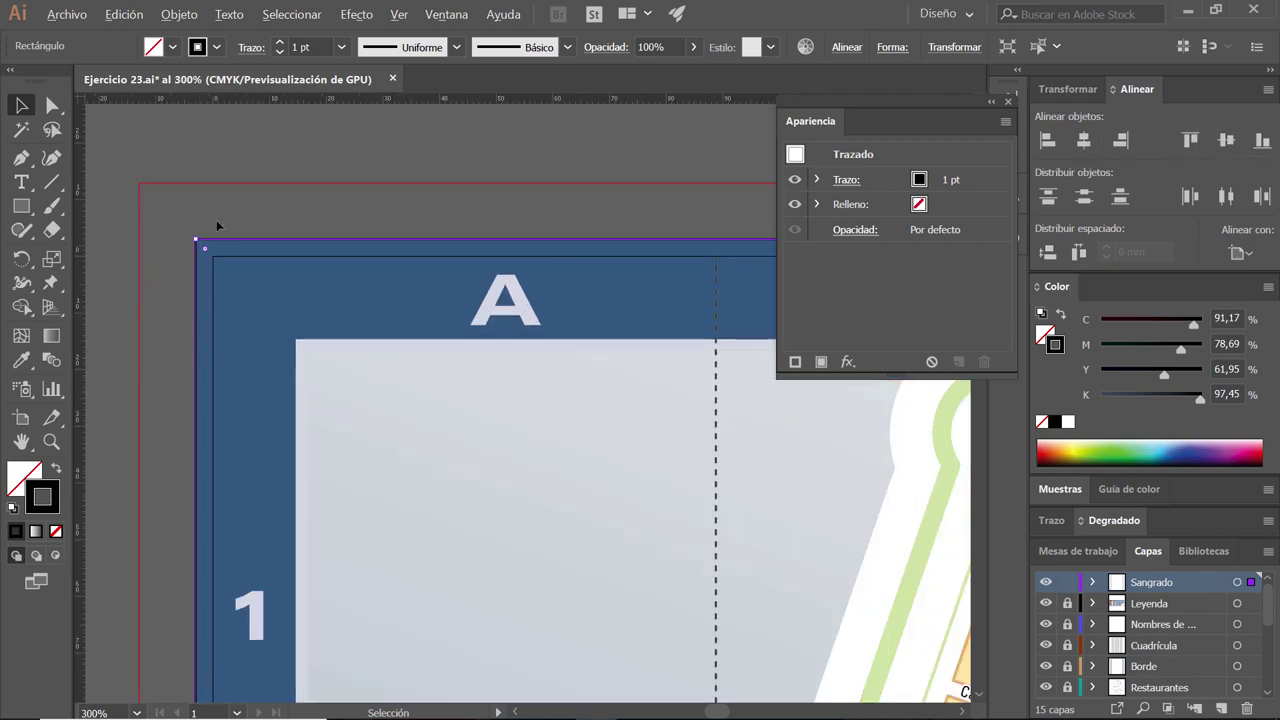
left_click(218, 49)
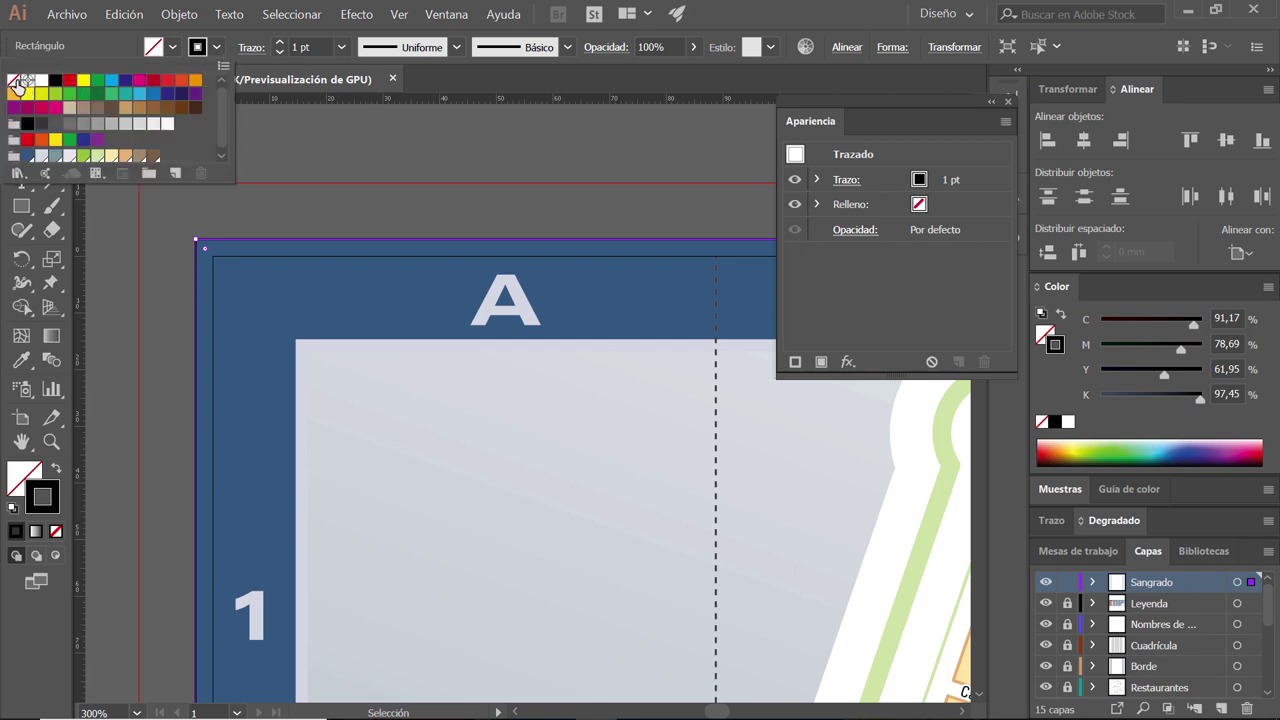
left_click(13, 80)
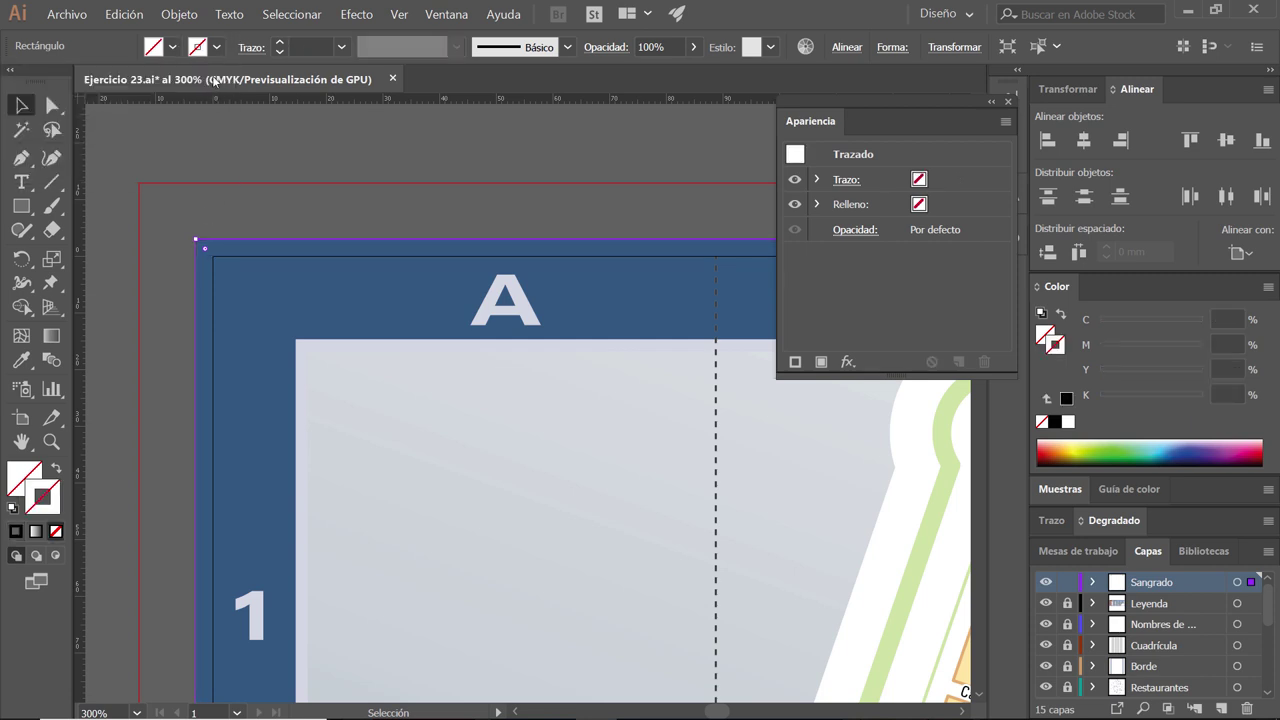
- Turn the bleed rectangle into a guide with Ver > Guías > Crear guías
left_click(399, 14)
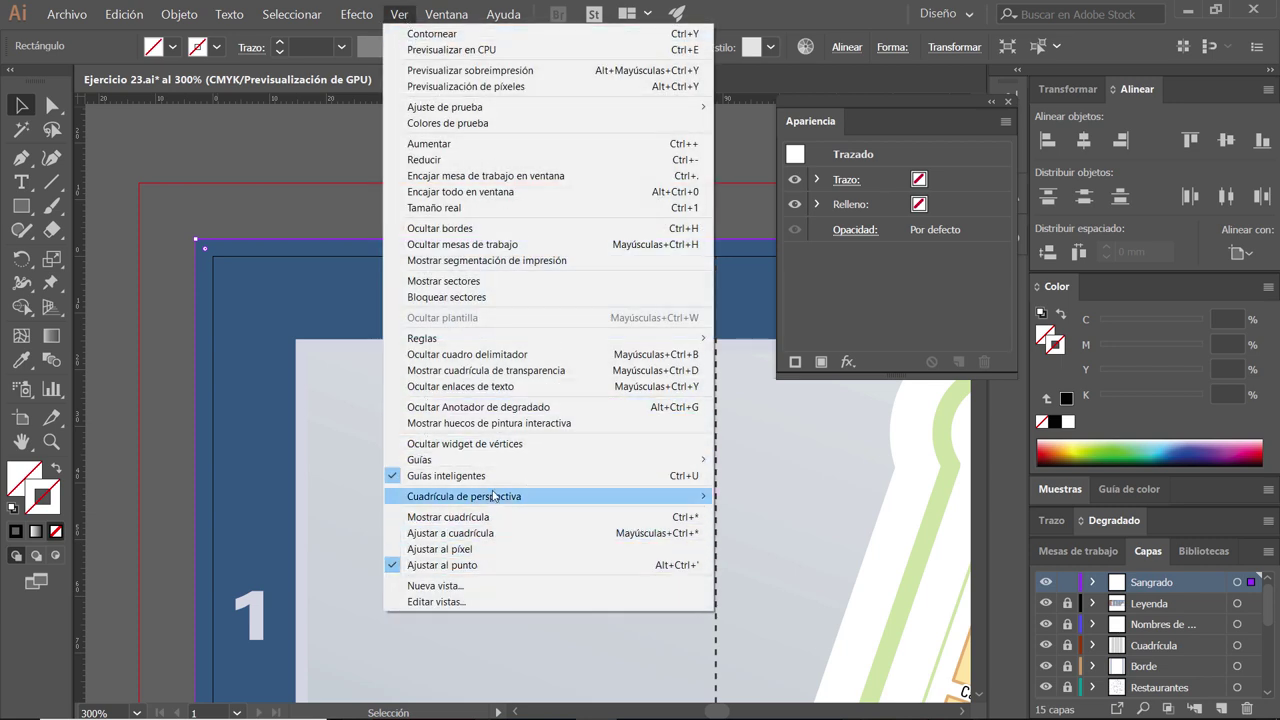
mouse_move(420, 459)
left_click(760, 492)
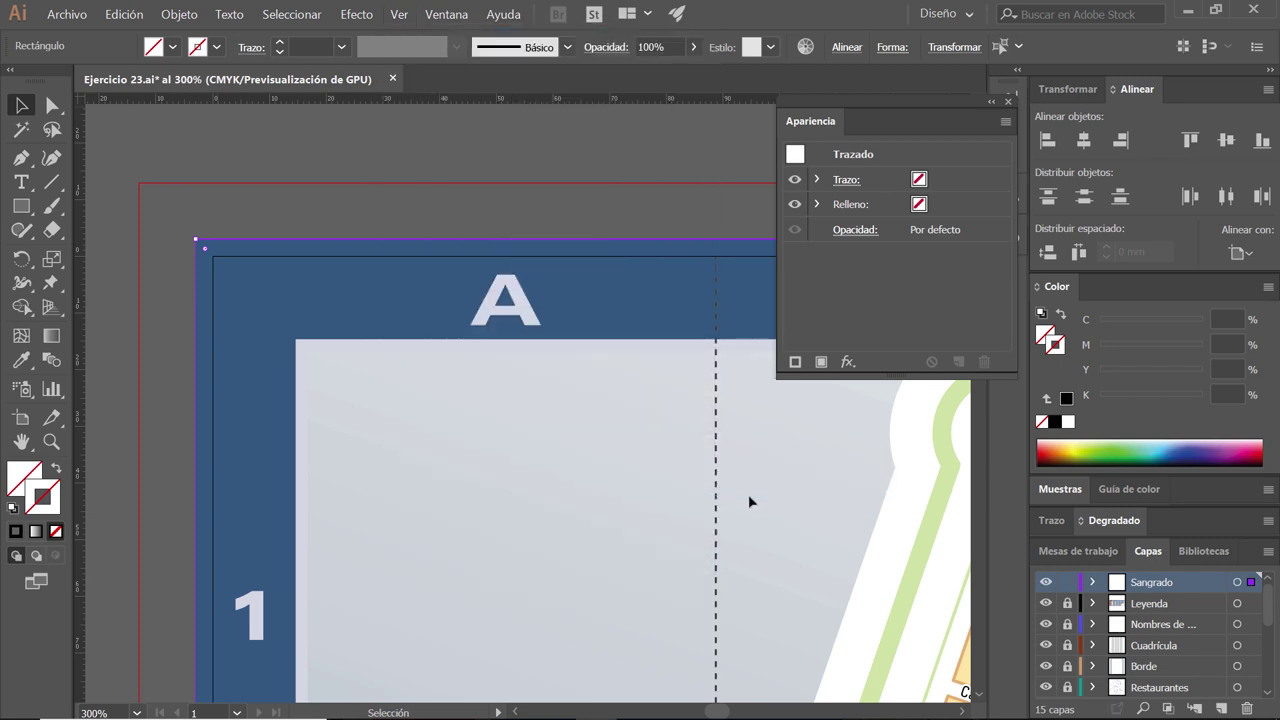
right_click(353, 216)
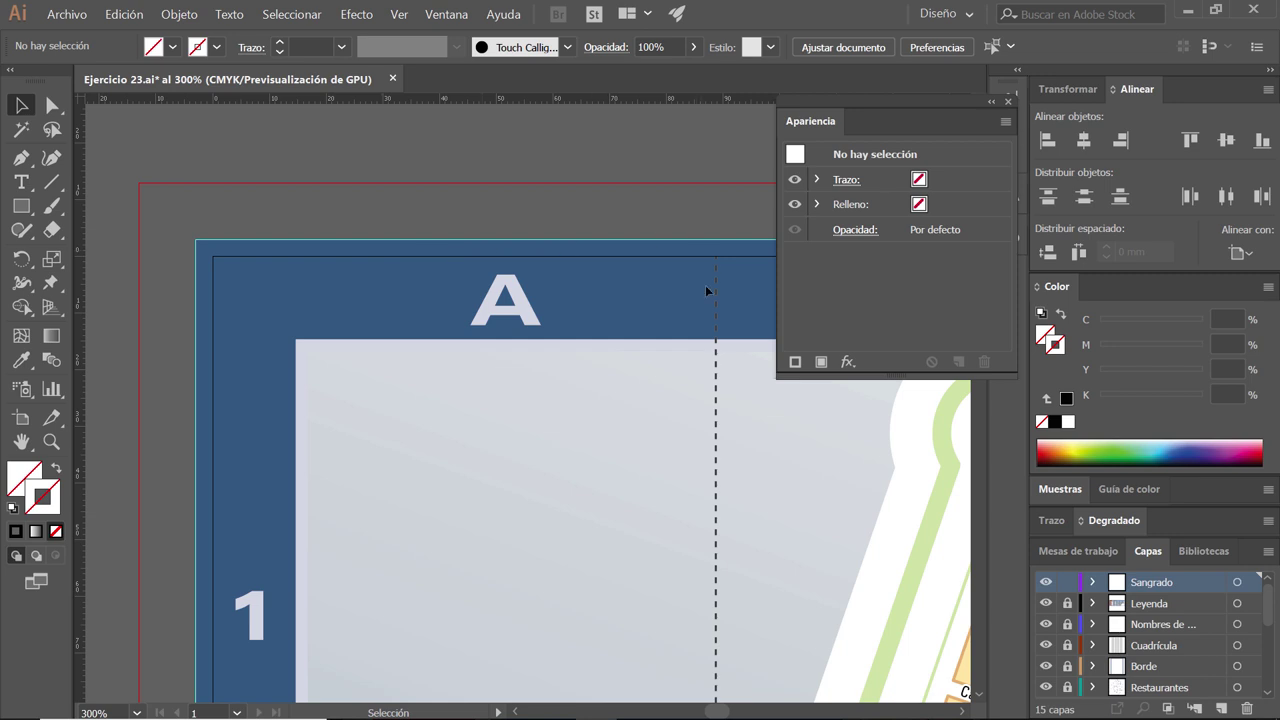
left_click_drag(734, 457, 680, 478)
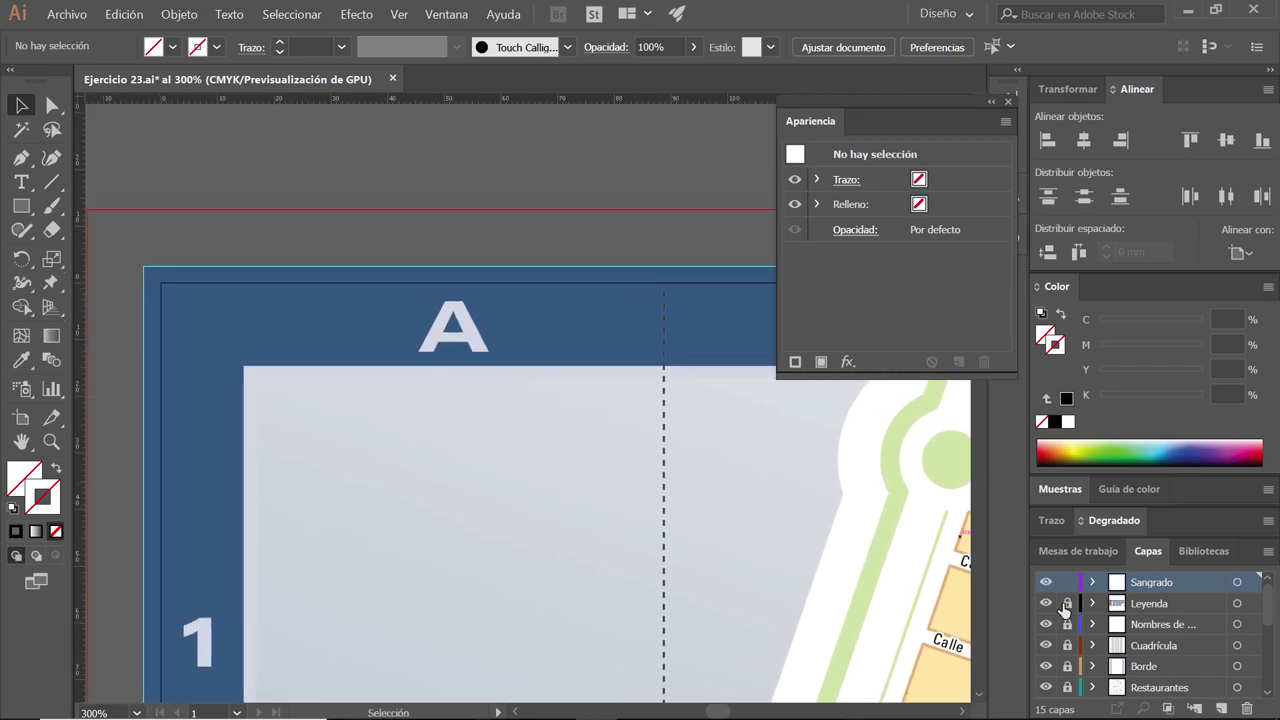
- Lock the Sangrado layer, pan across grid columns A–H and switch to Direct Selection
left_click(1067, 582)
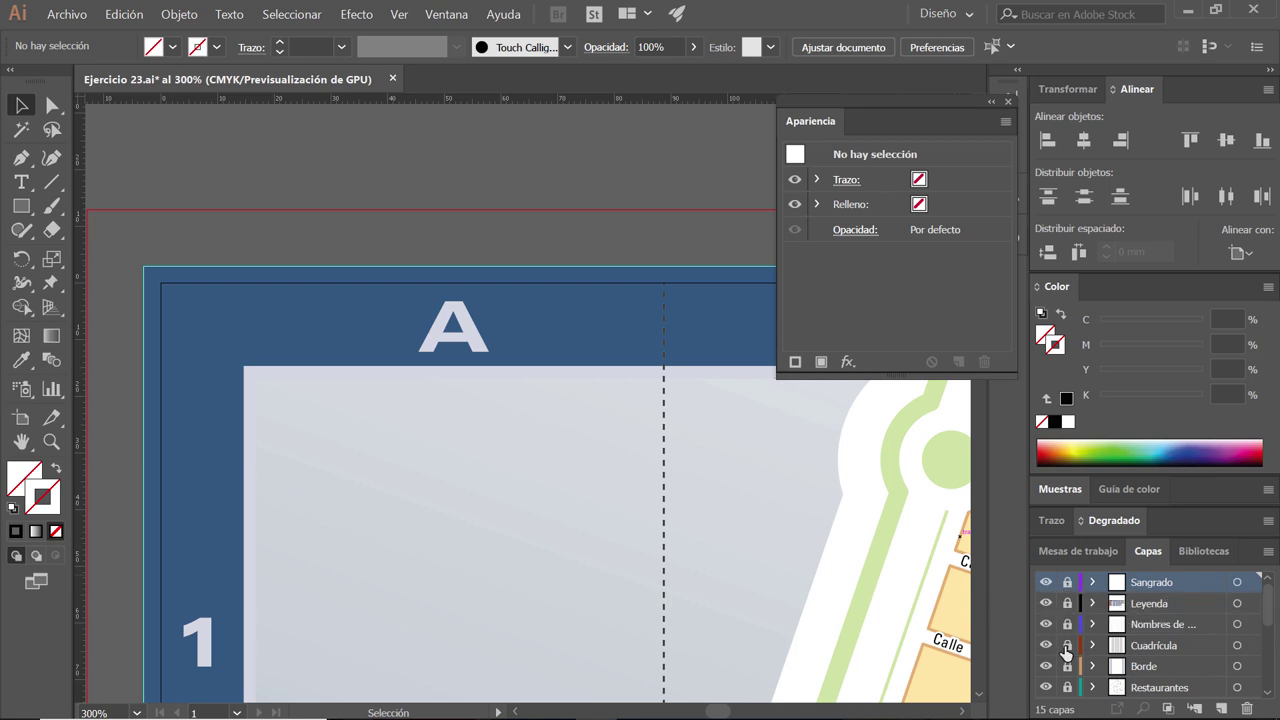
scroll(648, 420, "down", 1)
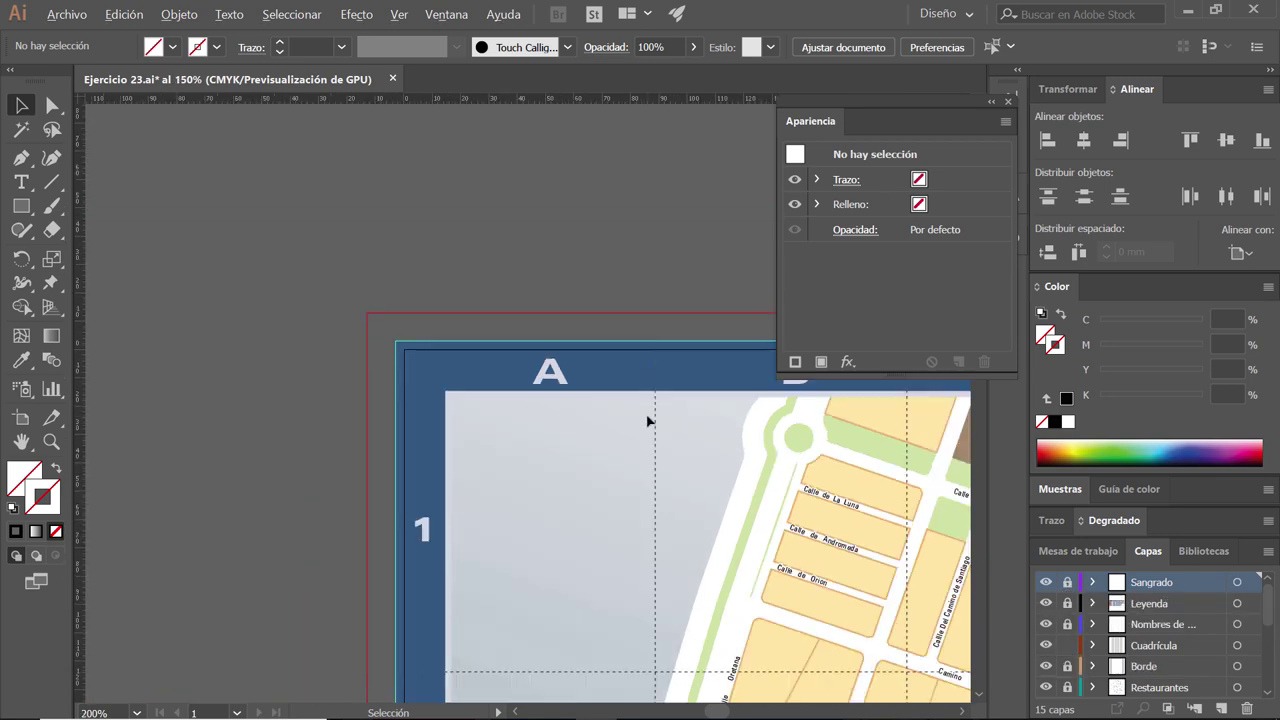
scroll(648, 420, "down", 1)
left_click_drag(737, 509, 630, 472)
scroll(655, 465, "down", 1)
scroll(760, 514, "down", 1)
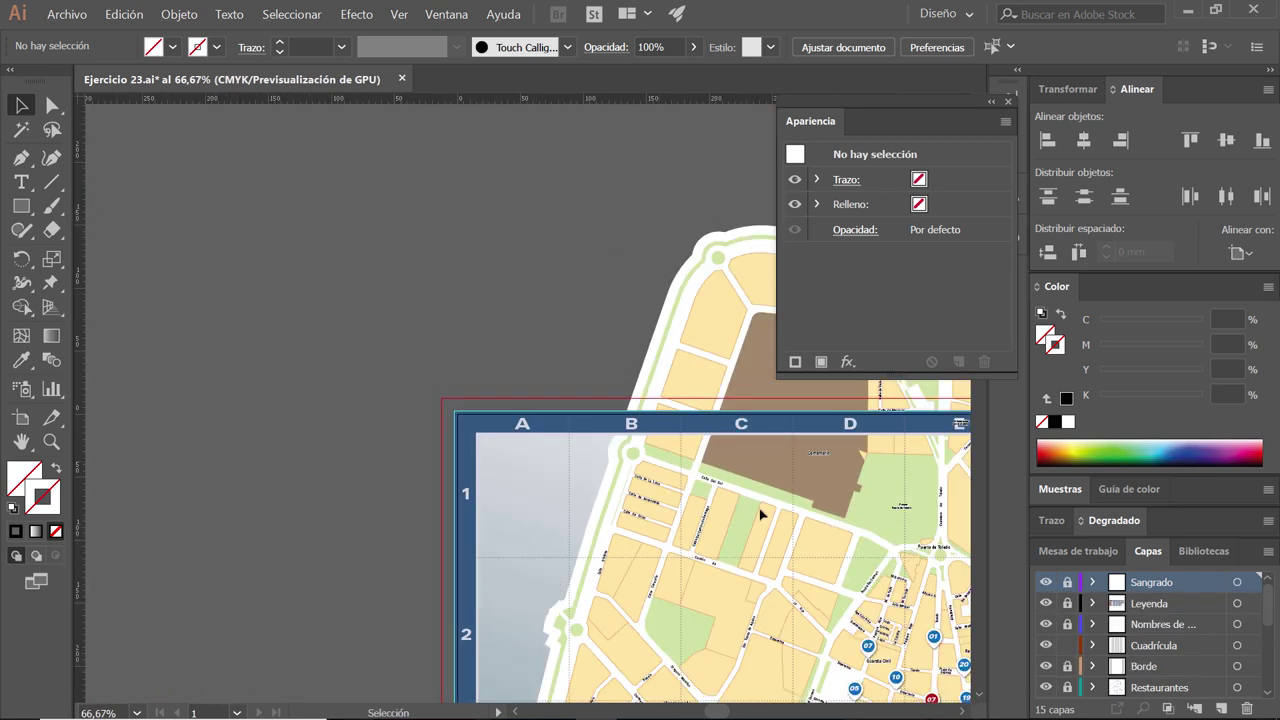
left_click_drag(763, 514, 688, 427)
left_click_drag(521, 522, 440, 510)
key("a")
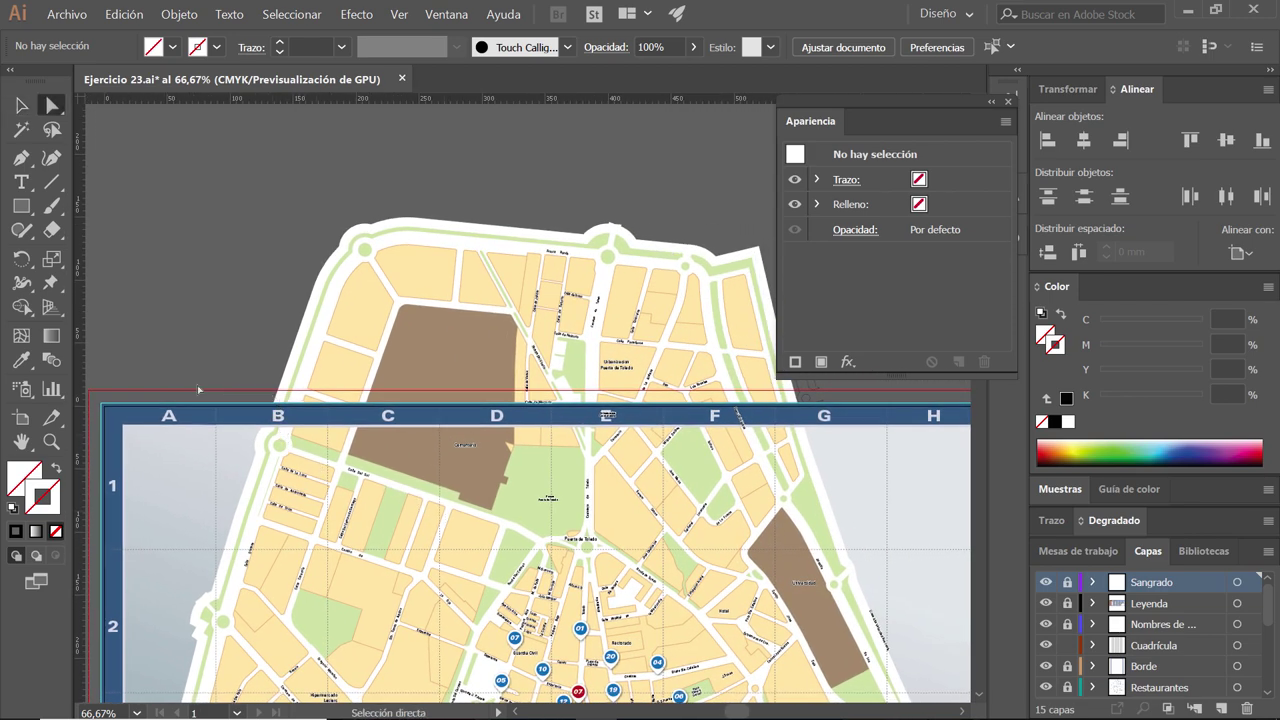
left_click(911, 416)
scroll(223, 434, "up", 1)
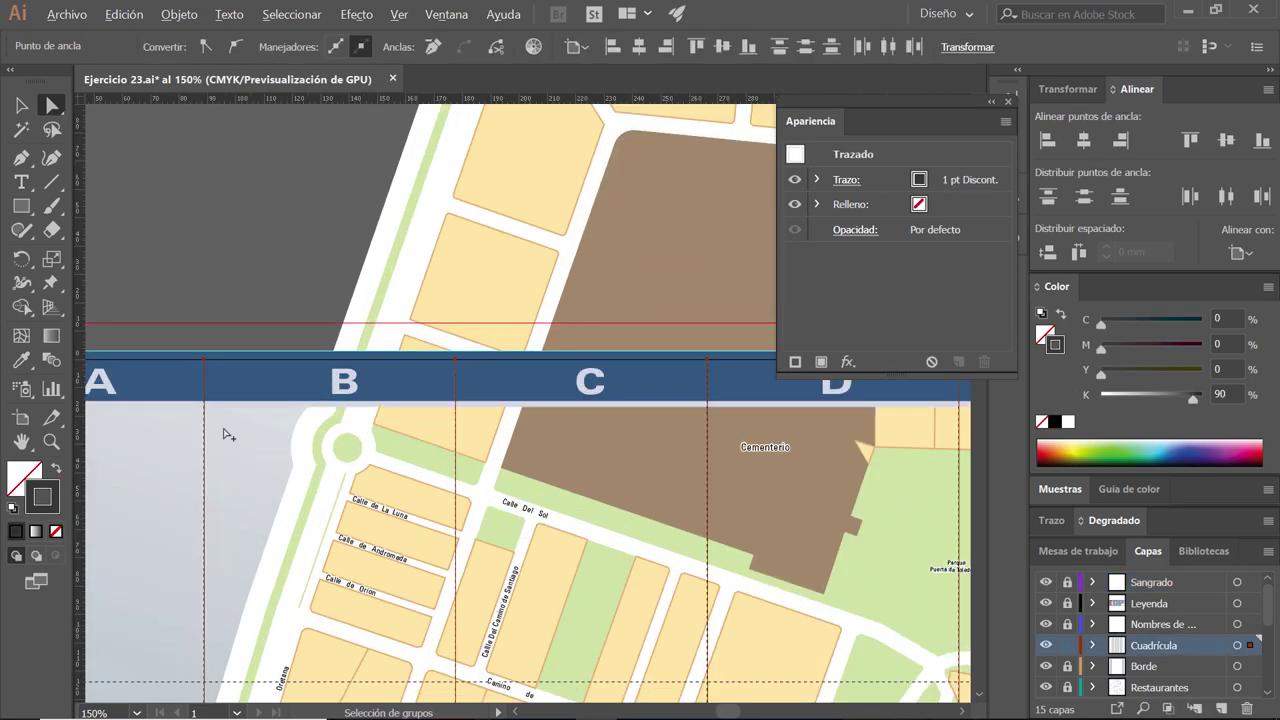
scroll(223, 434, "up", 2)
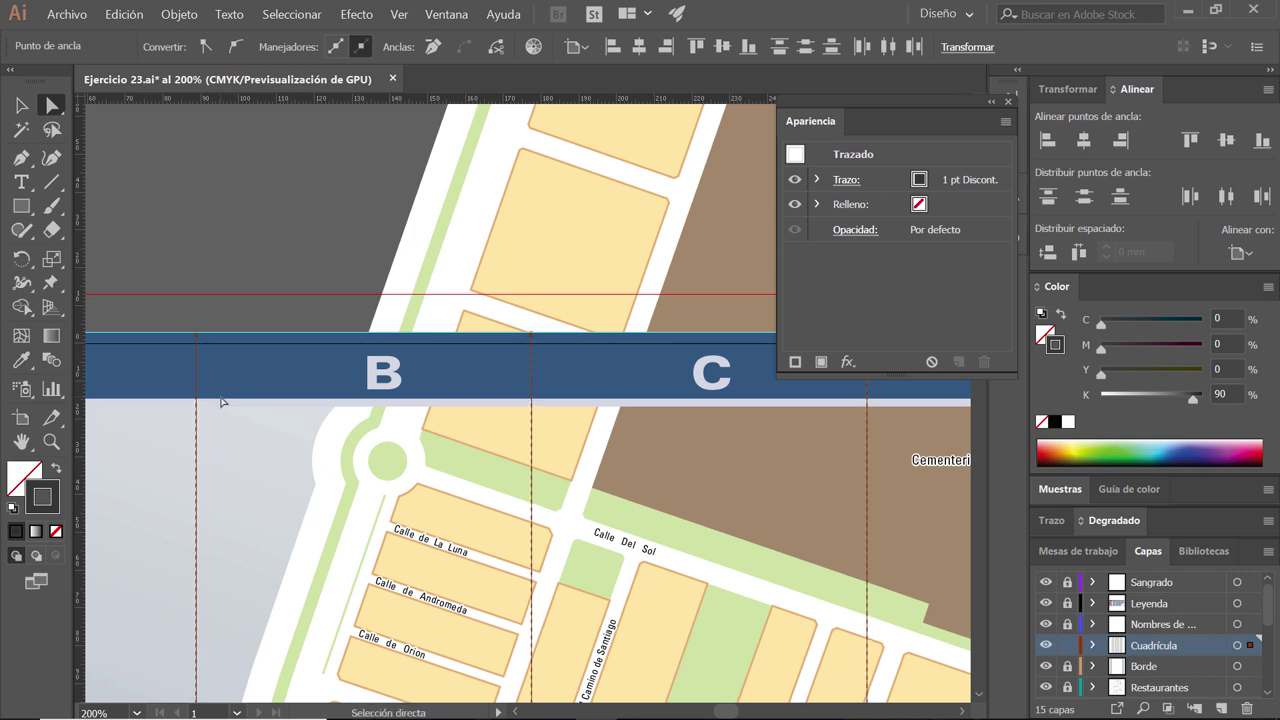
left_click(237, 325)
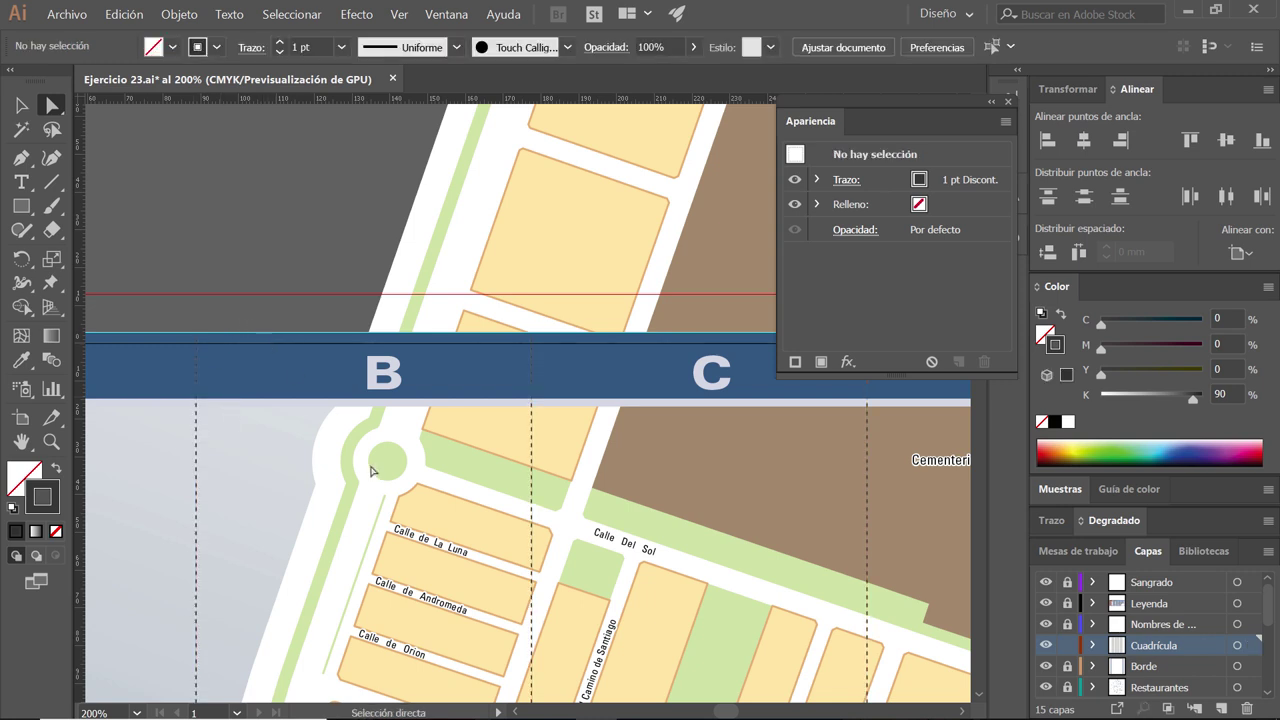
mouse_move(291, 661)
left_mouse_down()
mouse_move(510, 485)
mouse_move(651, 251)
left_mouse_up()
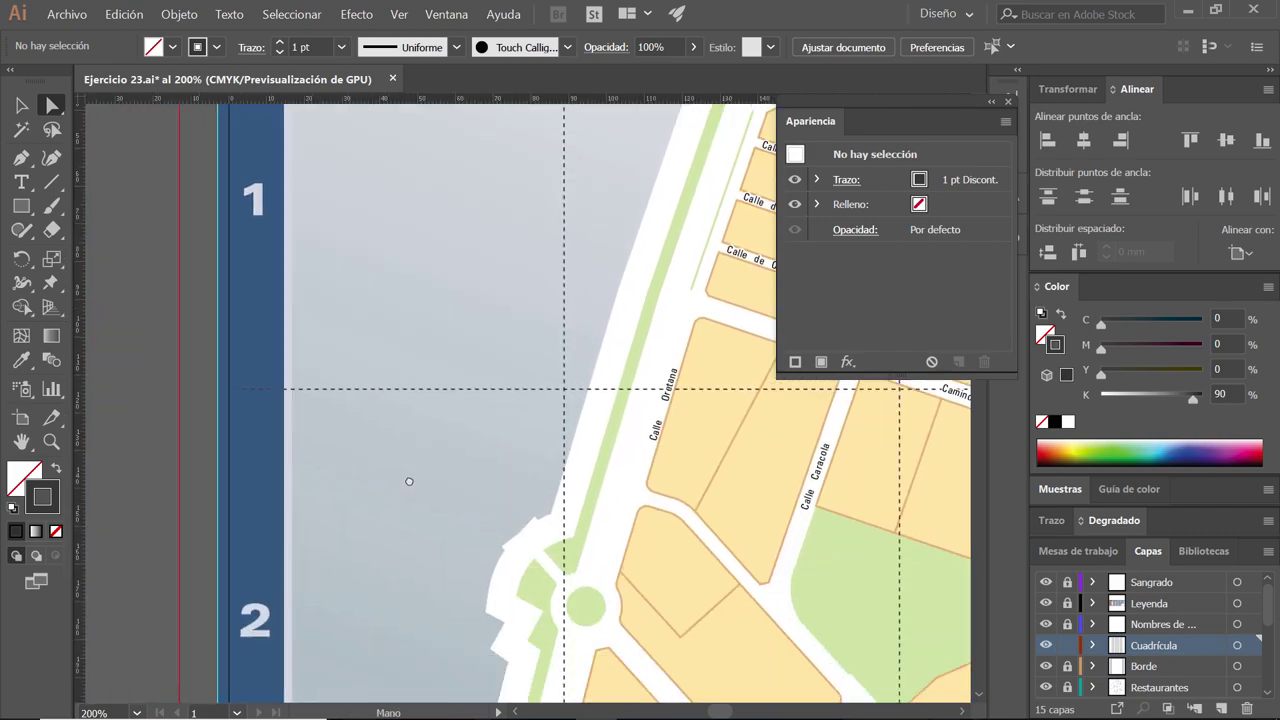
scroll(567, 530, "down", 1)
scroll(567, 530, "down", 2)
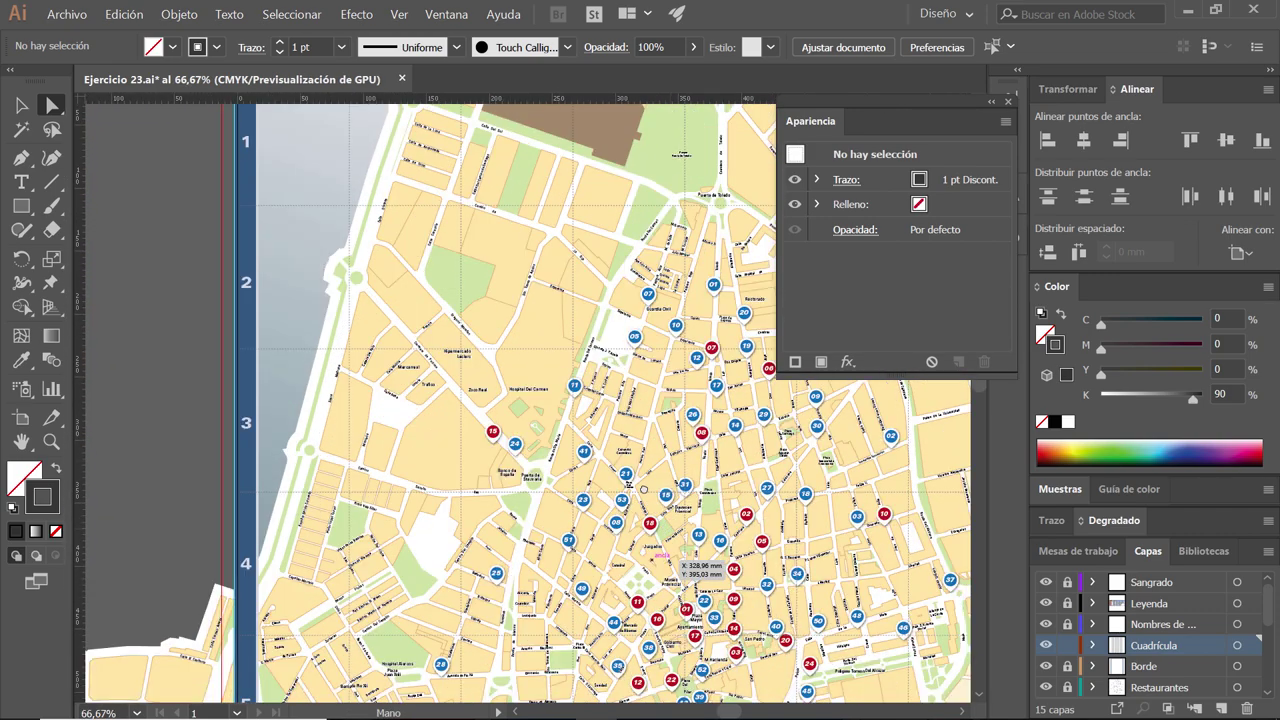
left_click_drag(767, 574, 757, 556)
scroll(757, 556, "down", 2)
scroll(700, 545, "down", 2)
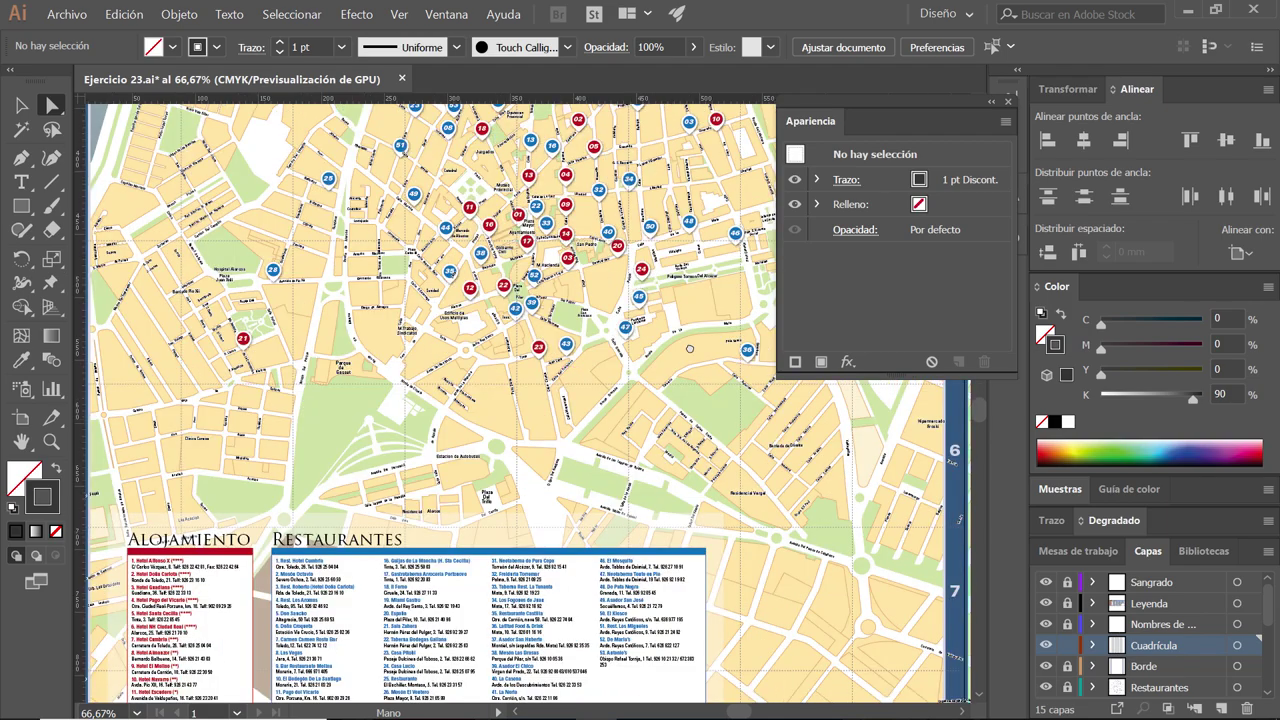
scroll(636, 531, "down", 2)
scroll(688, 528, "down", 1)
left_click_drag(666, 419, 620, 391)
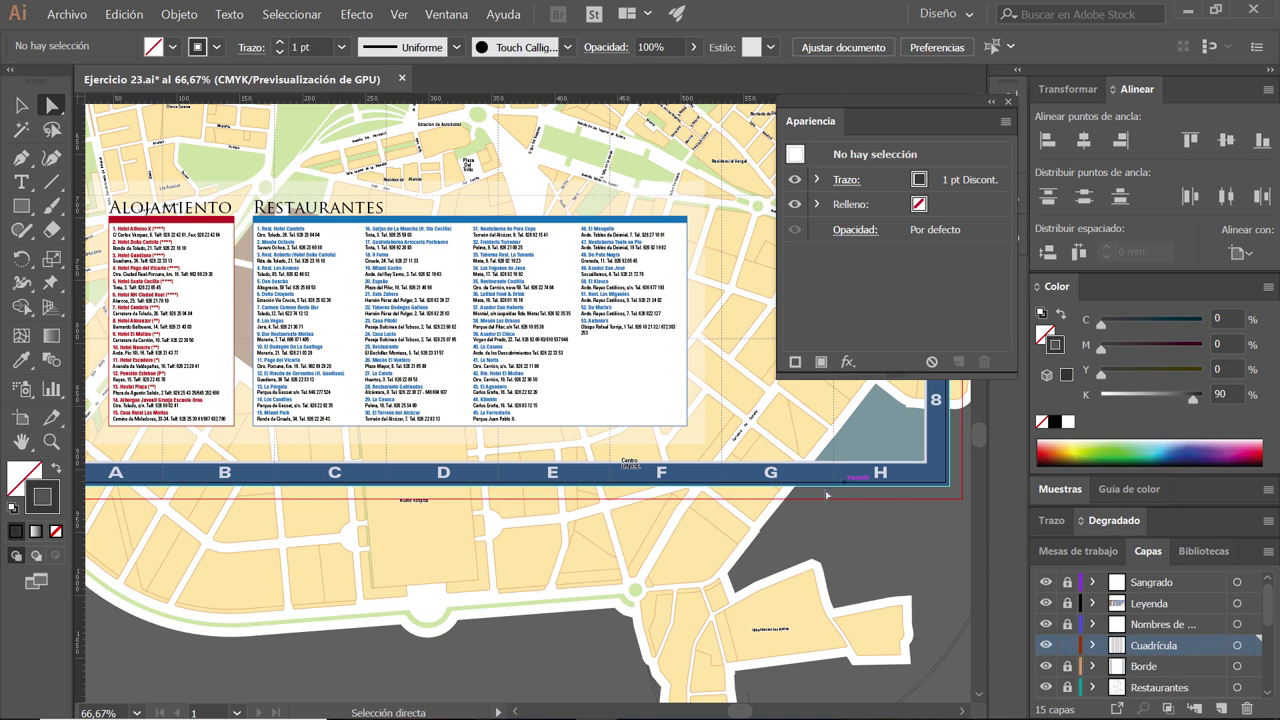
- Select the vertical grid lines' bottom anchors and nudge them down into the bleed
left_click_drag(89, 499, 143, 499)
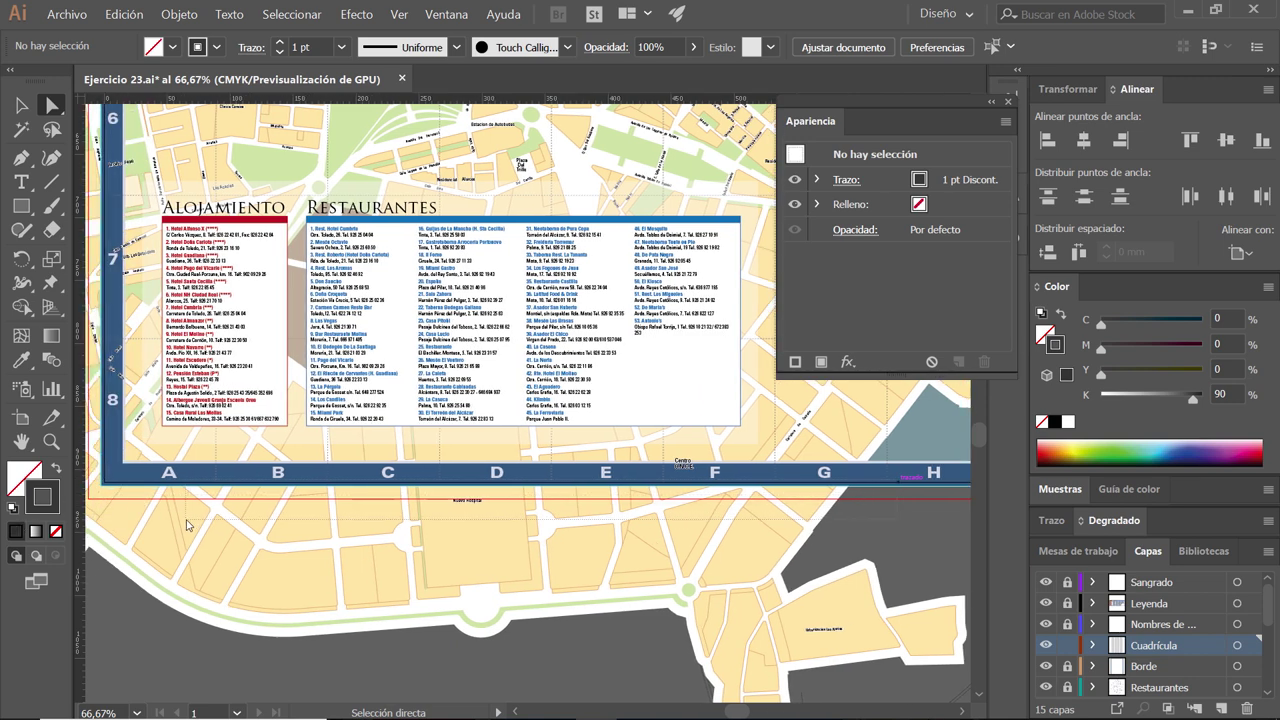
left_click(200, 496)
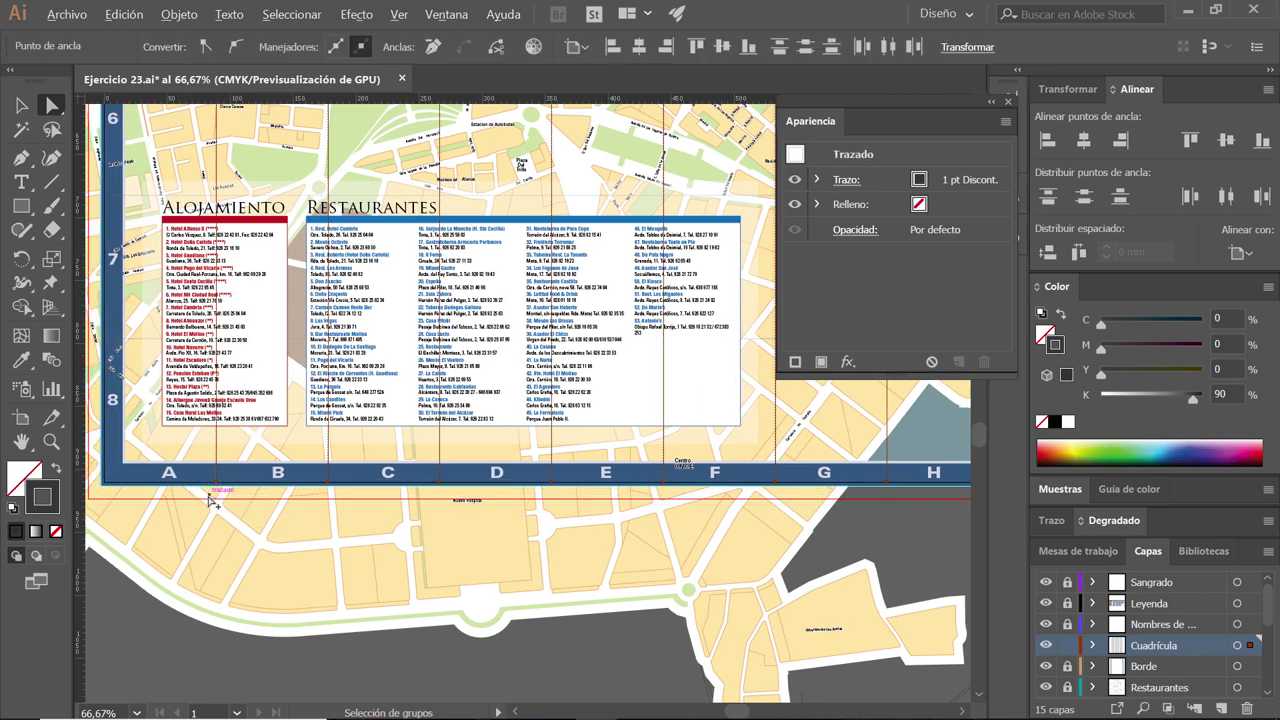
scroll(211, 503, "up", 3, "alt")
scroll(213, 503, "up", 1, "alt")
scroll(220, 455, "up", 1, "alt")
scroll(221, 457, "up", 1, "alt")
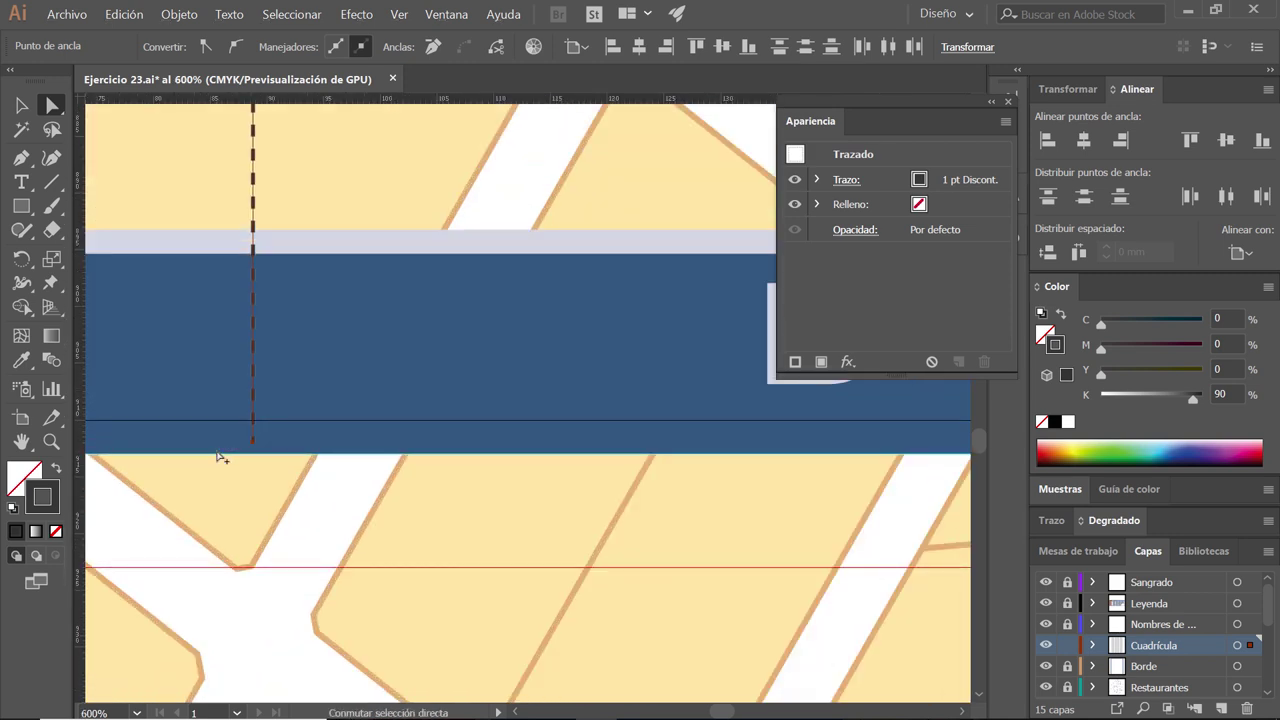
key("Down")
key("Down")
key("Down")
- Scroll and pan to review the whole poster with the extended grid lines
scroll(270, 445, "down", 2, "alt")
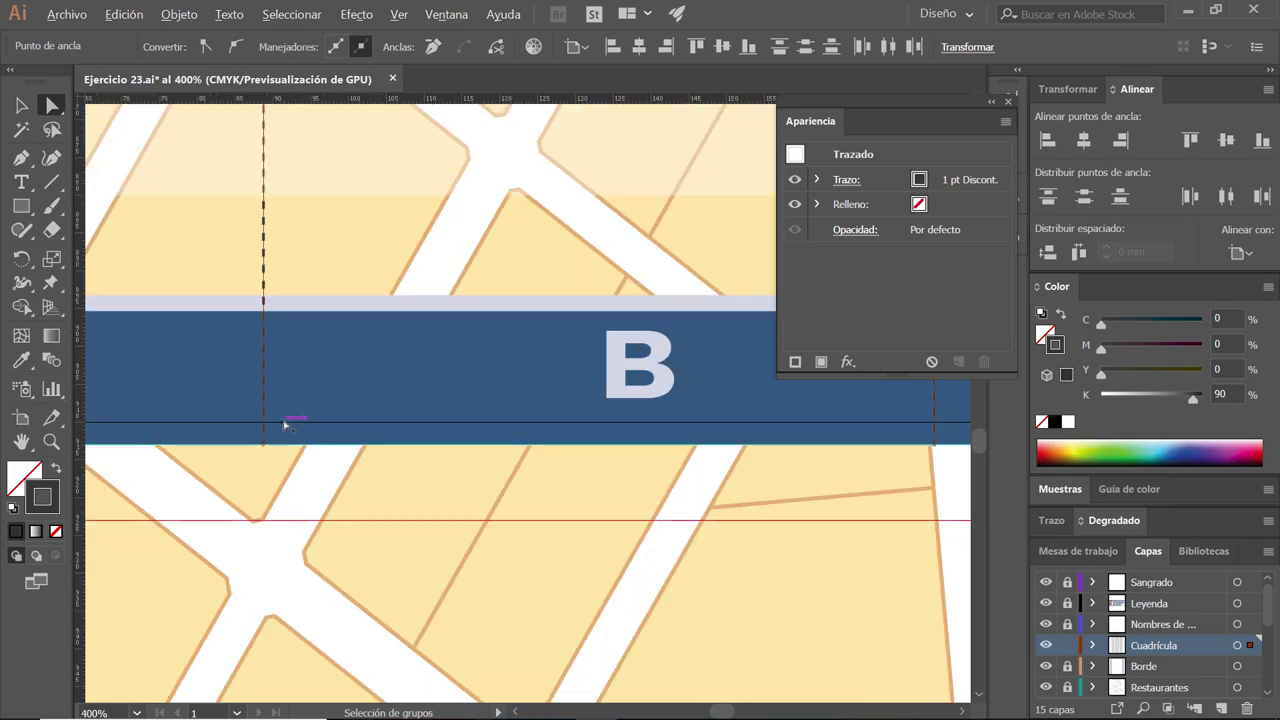
scroll(286, 426, "down", 1, "alt")
scroll(286, 423, "down", 1, "alt")
scroll(294, 423, "down", 1, "alt")
scroll(294, 423, "down", 1, "alt")
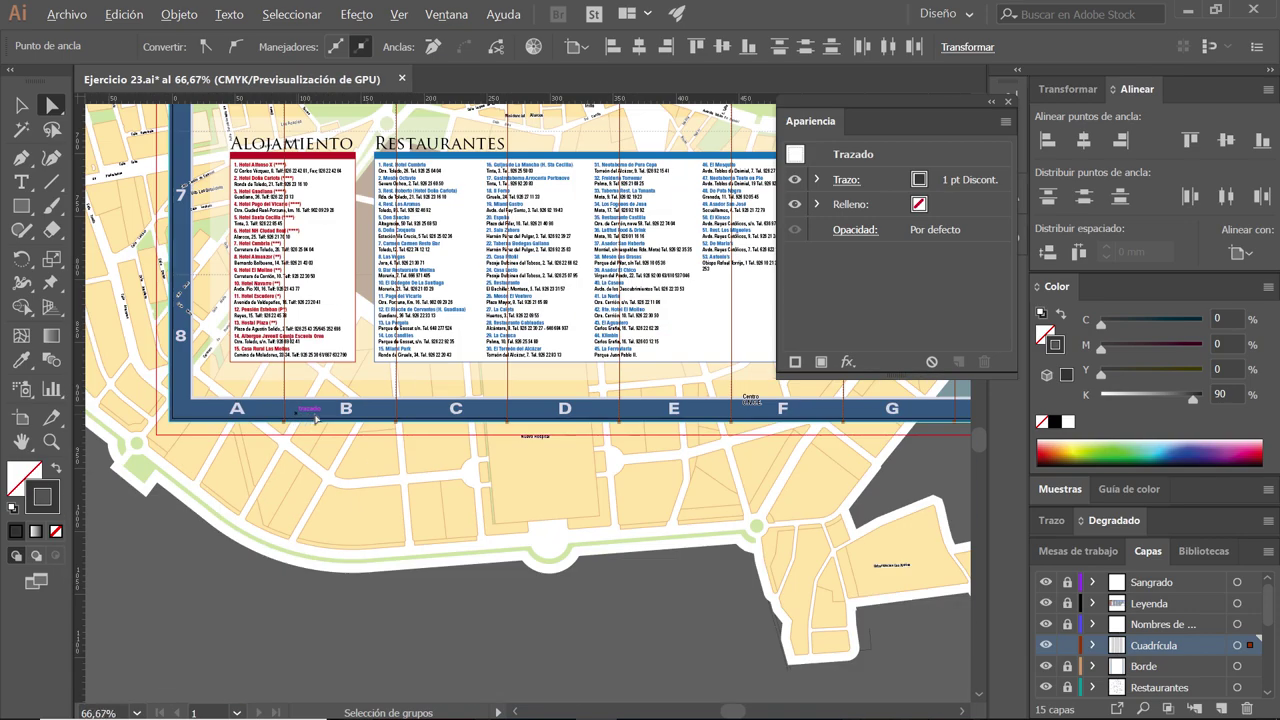
scroll(431, 473, "up", 5)
scroll(433, 490, "up", 3)
scroll(435, 517, "down", 1, "alt")
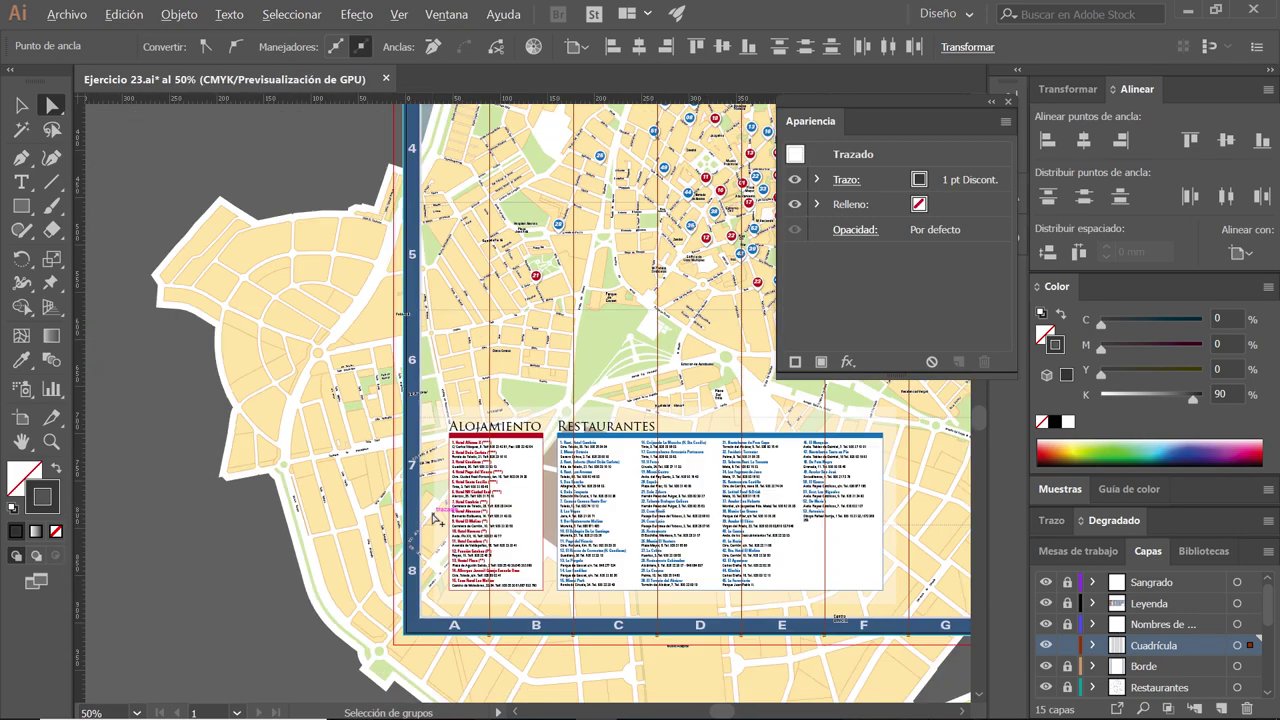
scroll(435, 517, "down", 1, "alt")
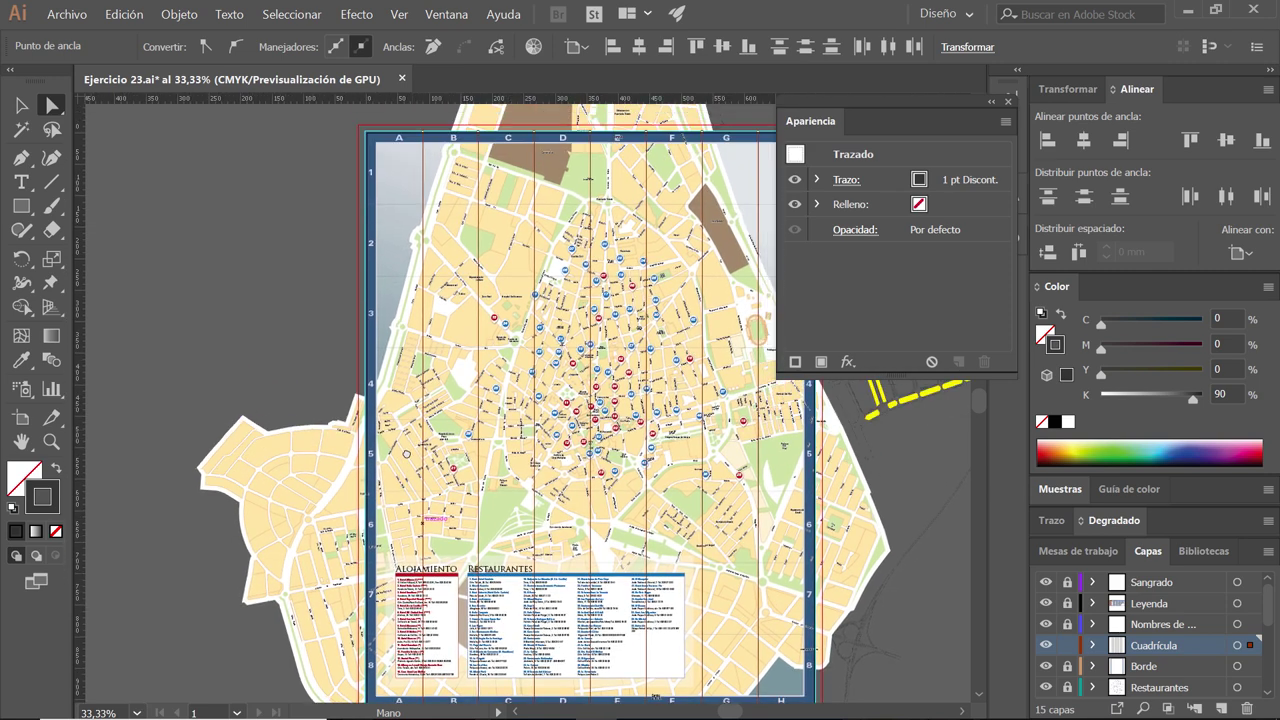
left_click_drag(436, 346, 382, 476)
left_click_drag(391, 404, 389, 384)
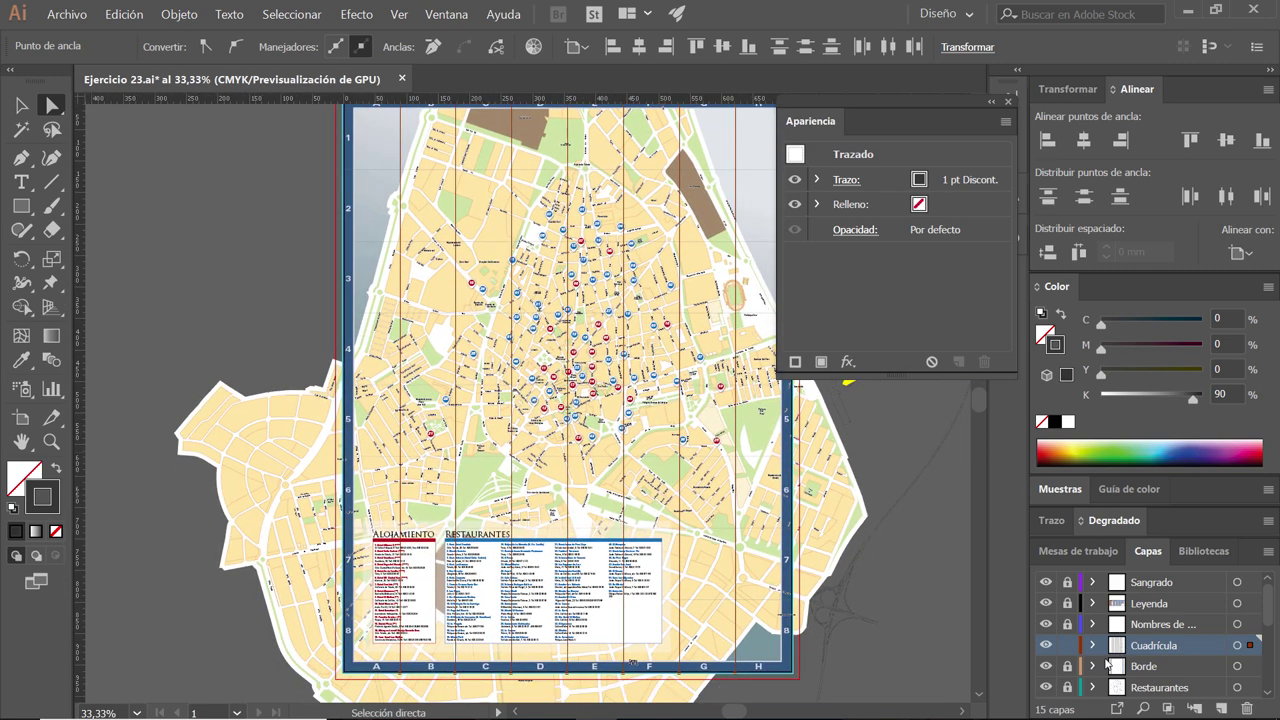
left_click_drag(400, 160, 394, 166)
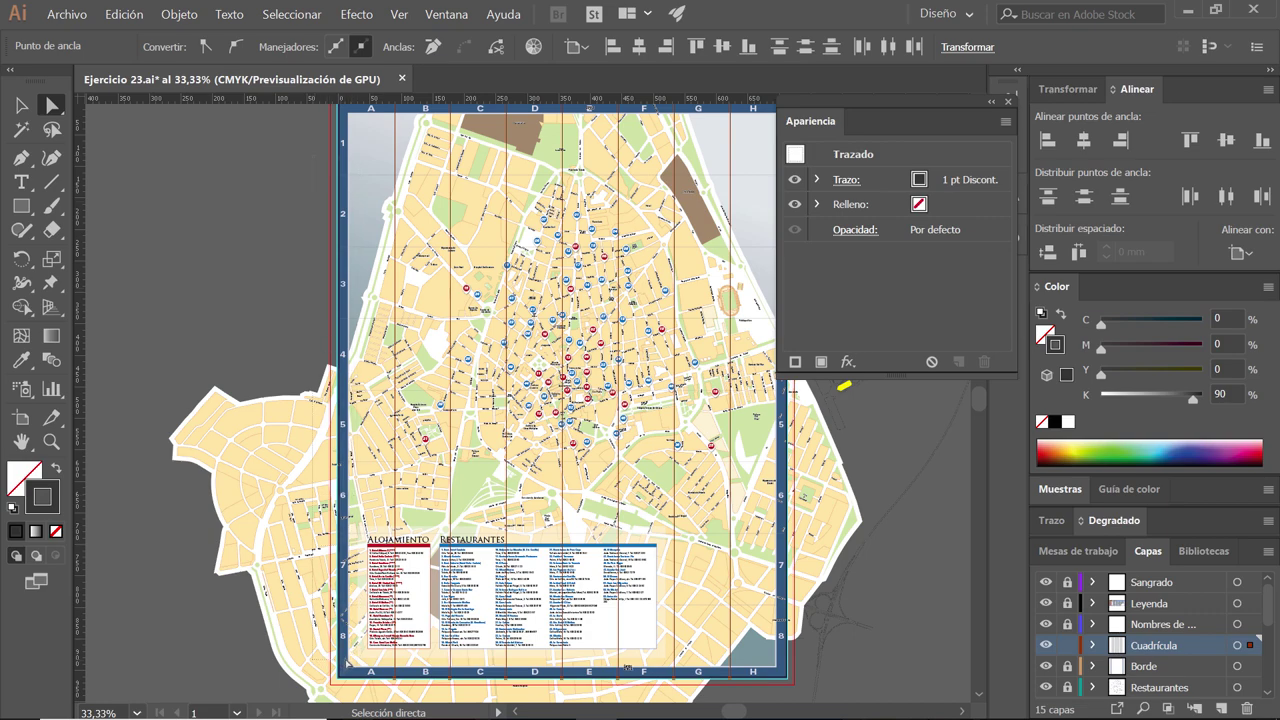
scroll(385, 624, "up", 2)
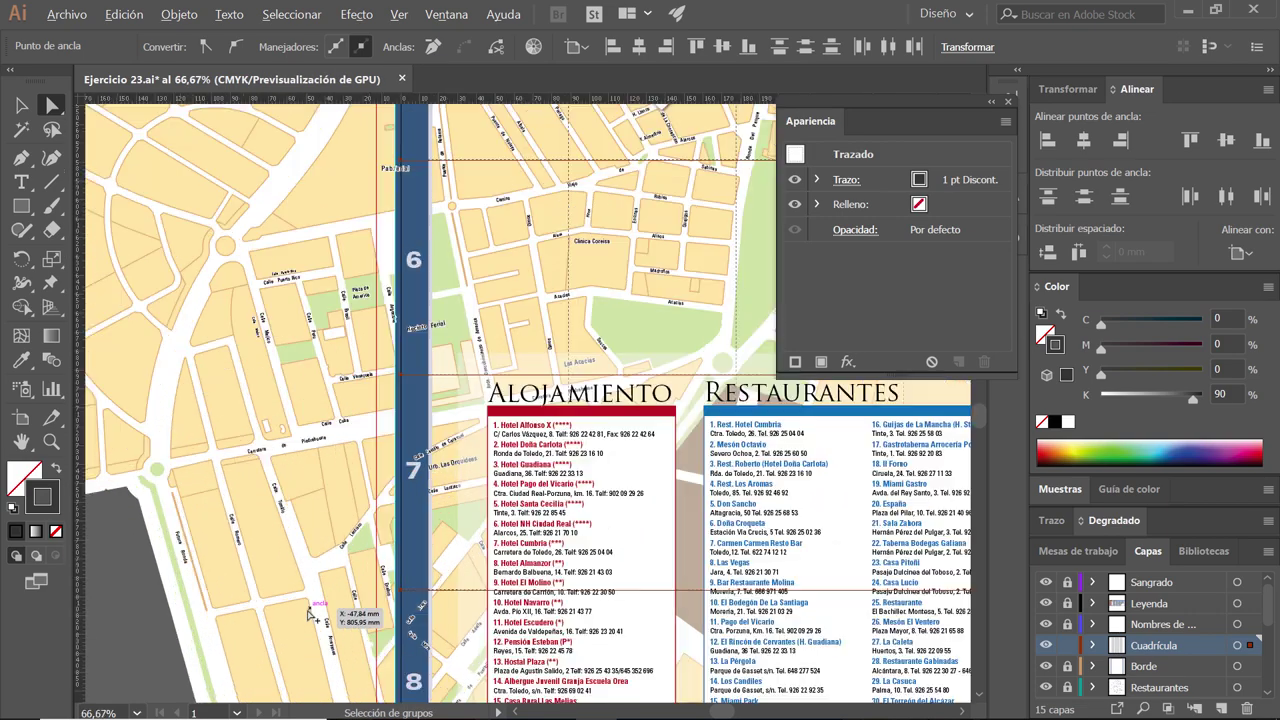
scroll(390, 627, "up", 1)
scroll(405, 605, "up", 3)
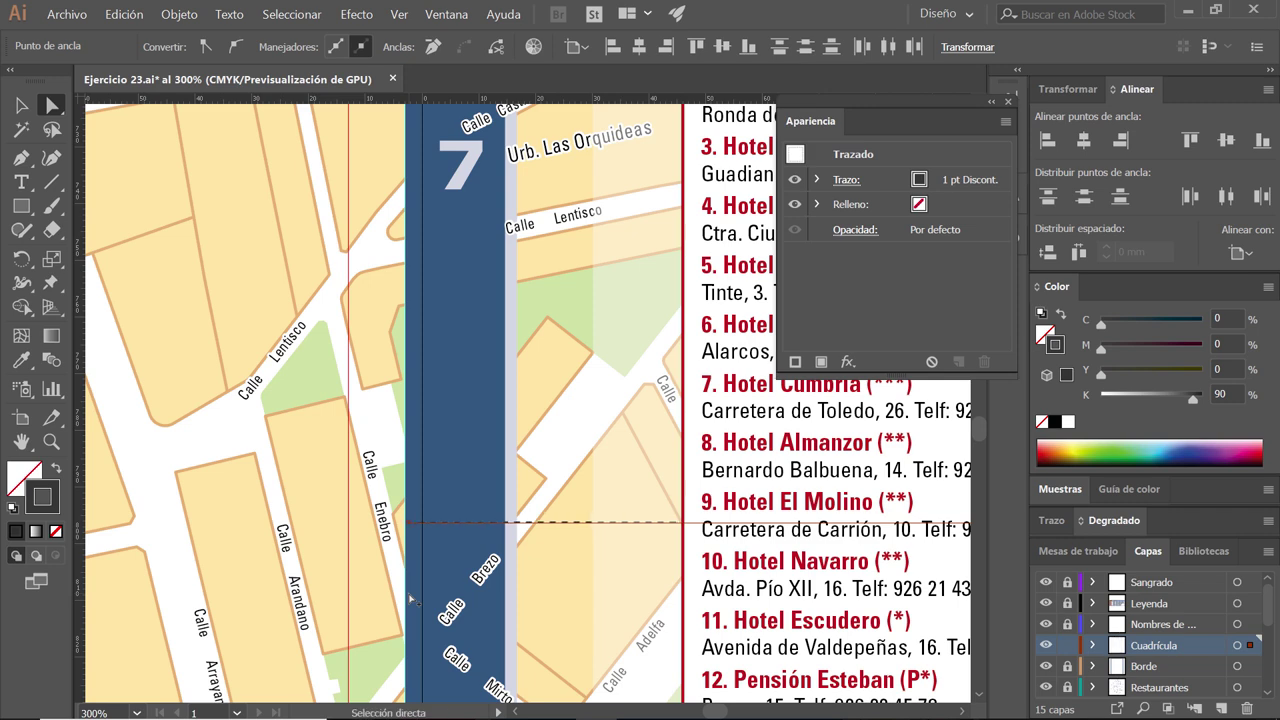
scroll(430, 567, "down", 1)
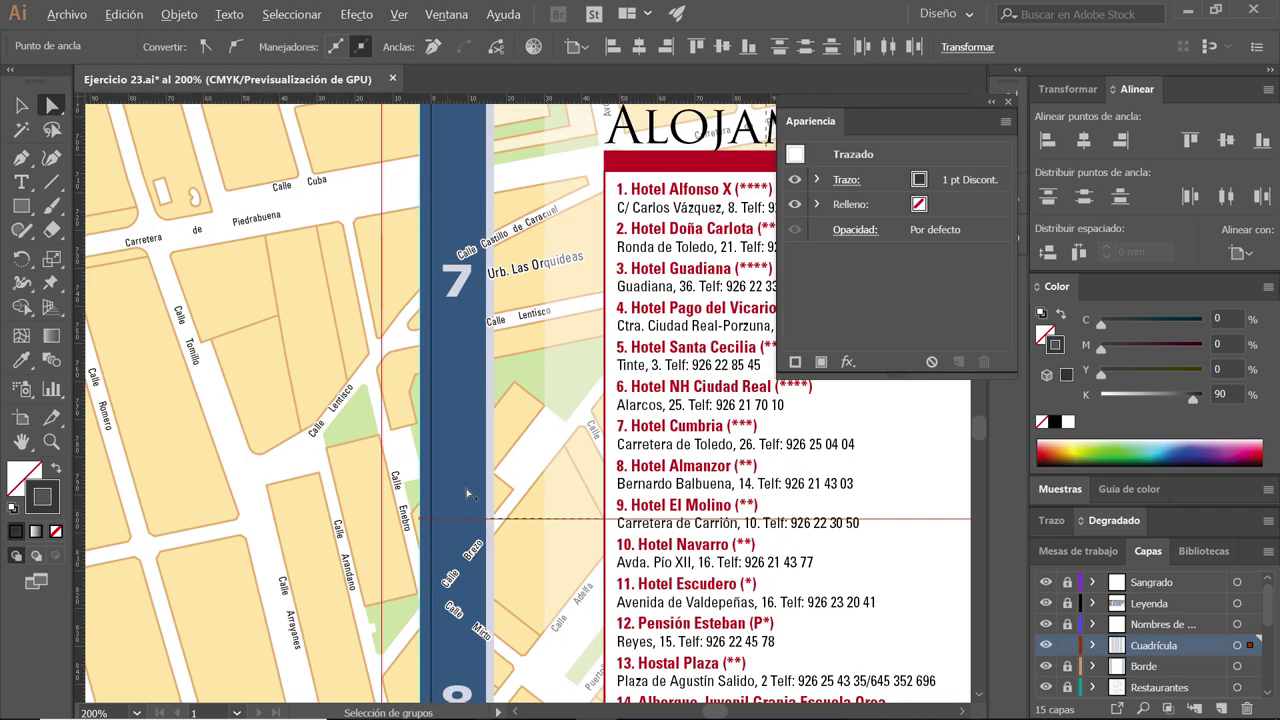
scroll(430, 567, "down", 2)
scroll(430, 567, "down", 1)
left_click_drag(938, 473, 458, 483)
left_click_drag(578, 499, 338, 495)
scroll(413, 474, "down", 1)
left_click_drag(726, 316, 600, 390)
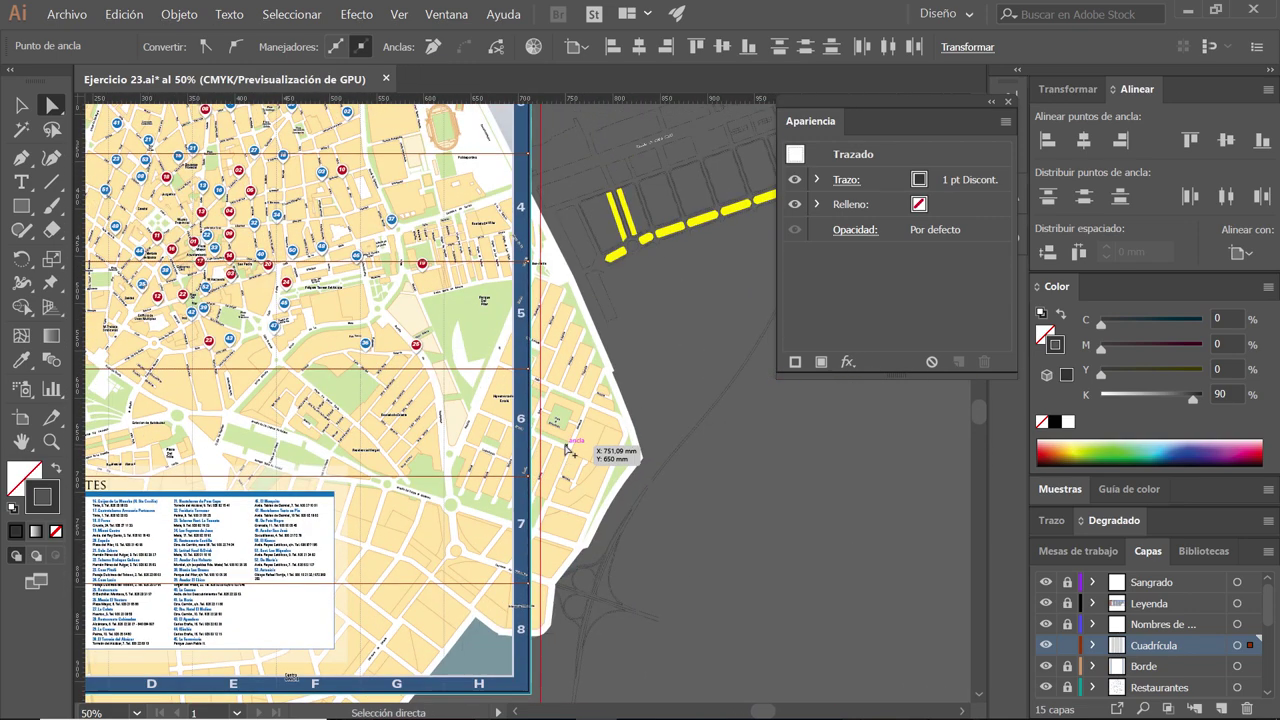
scroll(600, 390, "down", 2)
left_click_drag(565, 280, 508, 294)
left_click(523, 199)
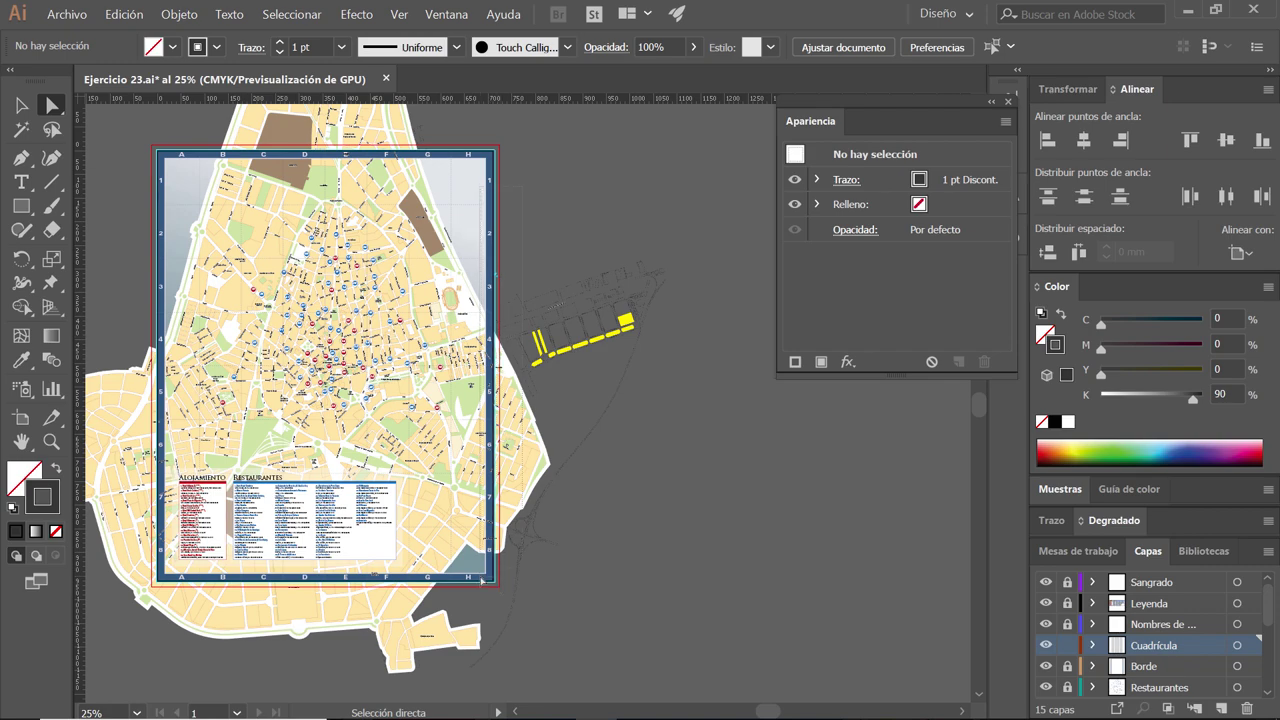
left_click(481, 579)
scroll(490, 565, "up", 1)
scroll(462, 558, "up", 2)
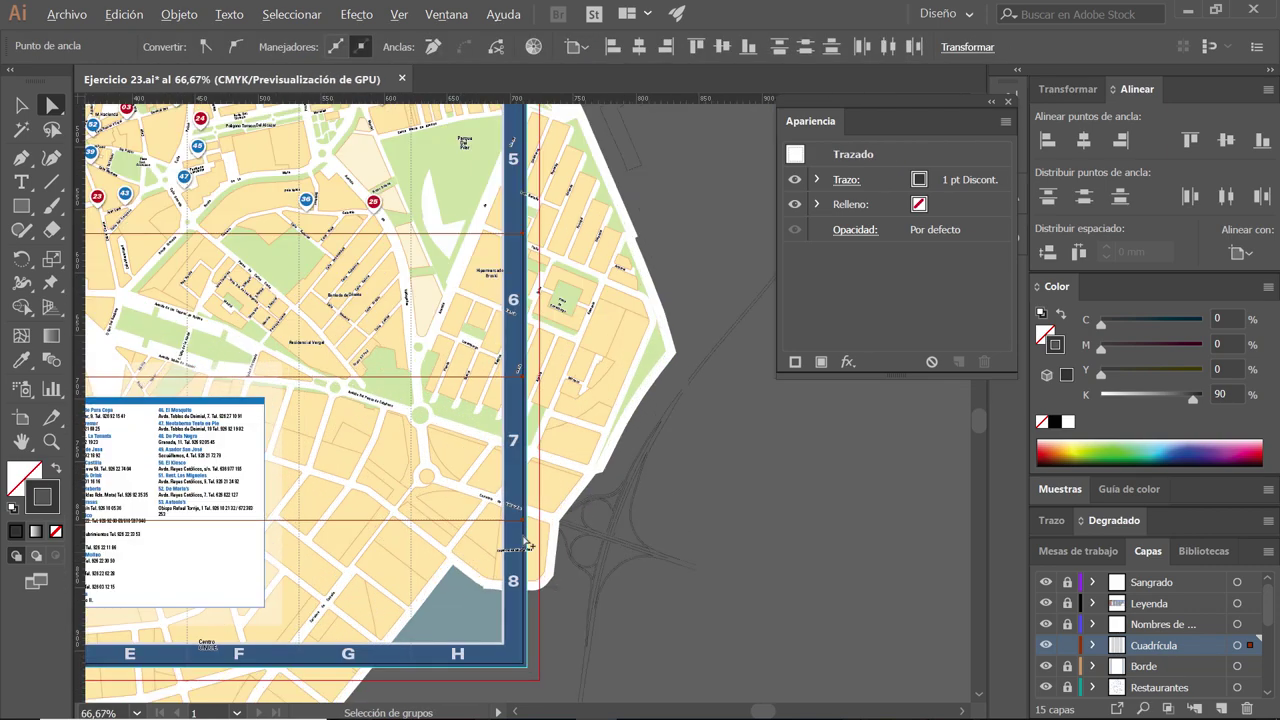
scroll(525, 544, "up", 2)
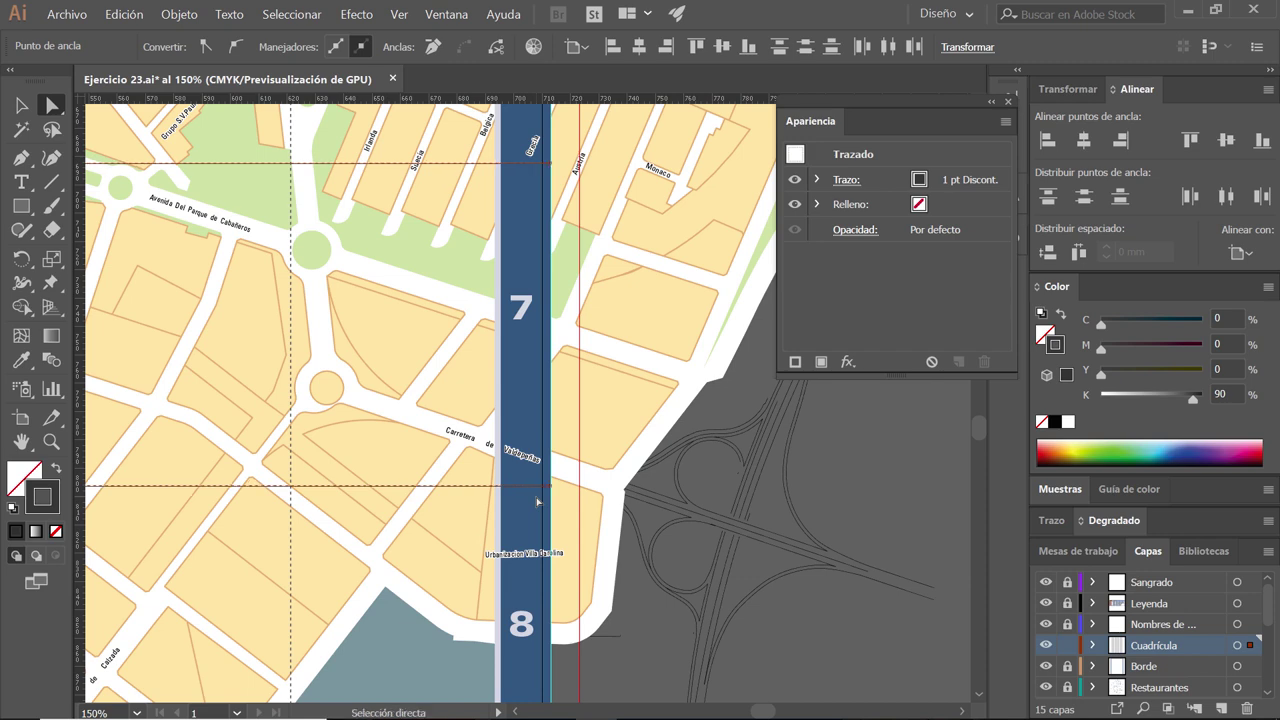
left_click(590, 412)
scroll(592, 410, "down", 2)
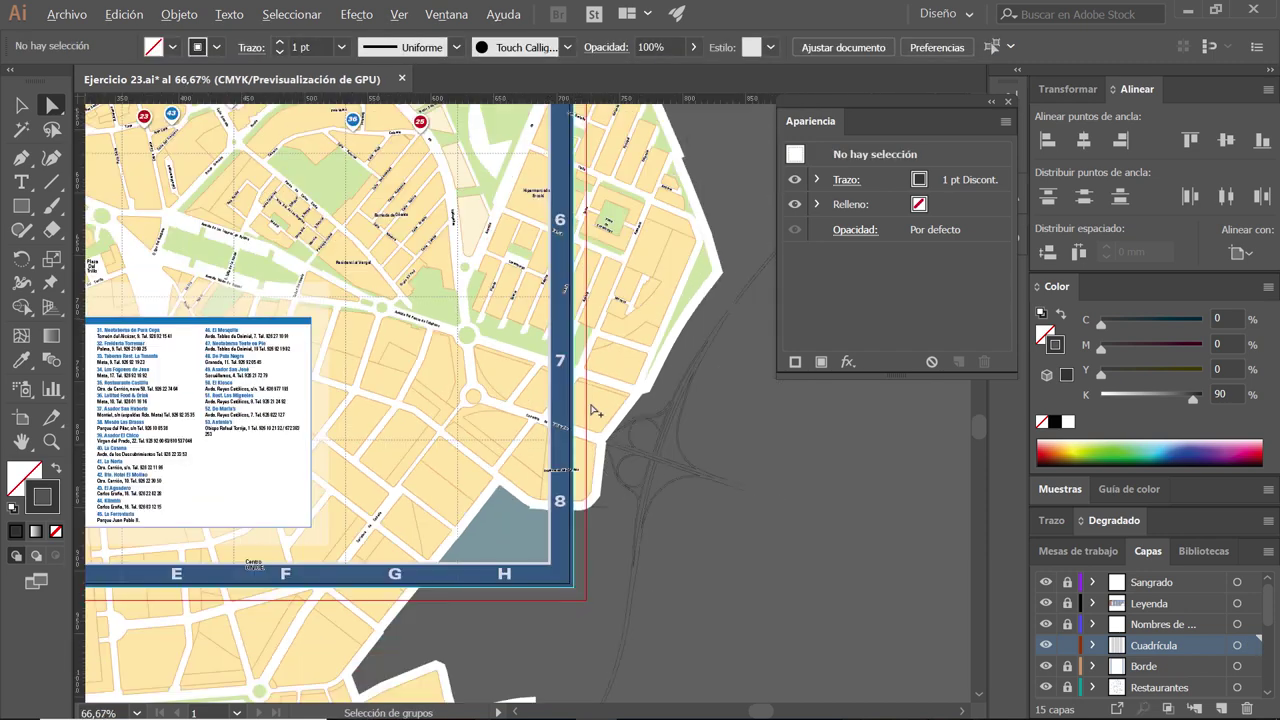
scroll(592, 410, "down", 1)
scroll(592, 410, "down", 1)
- Save the Ejercicio 23.ai poster with Archivo > Guardar
mouse_move(316, 280)
left_mouse_down()
mouse_move(453, 260)
mouse_move(461, 401)
left_mouse_up()
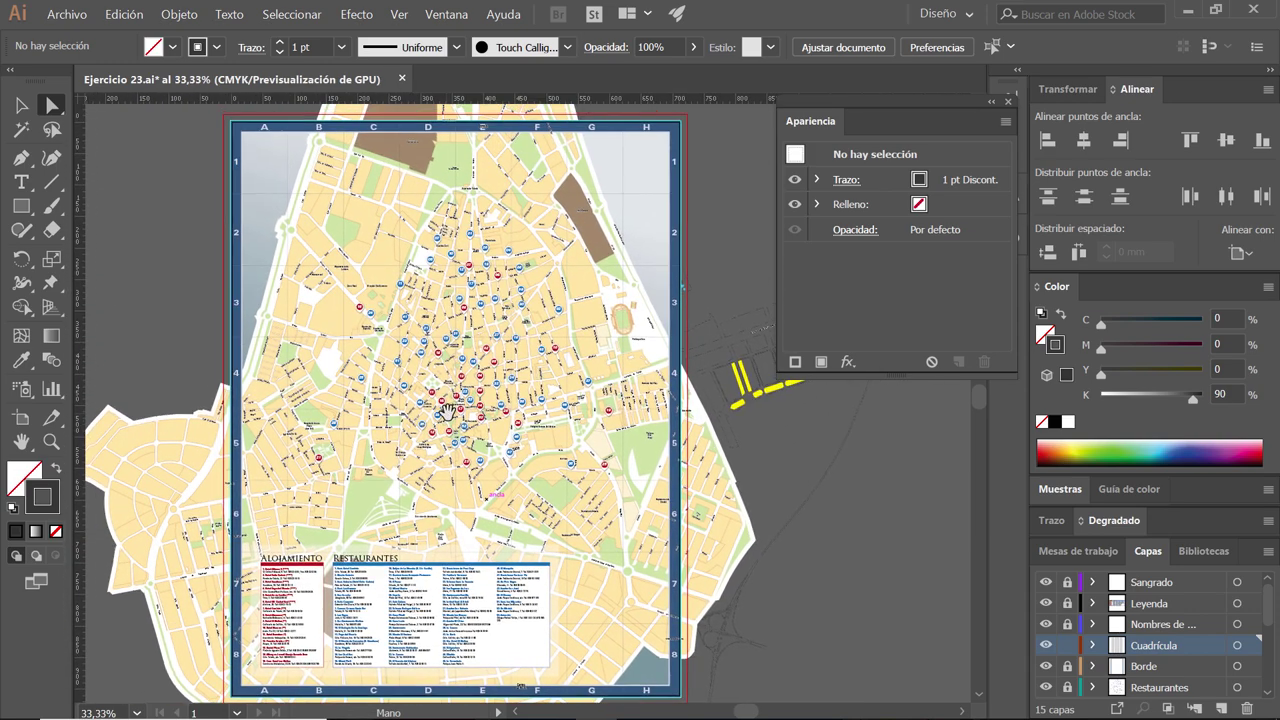
scroll(450, 402, "down", 1)
left_click(67, 14)
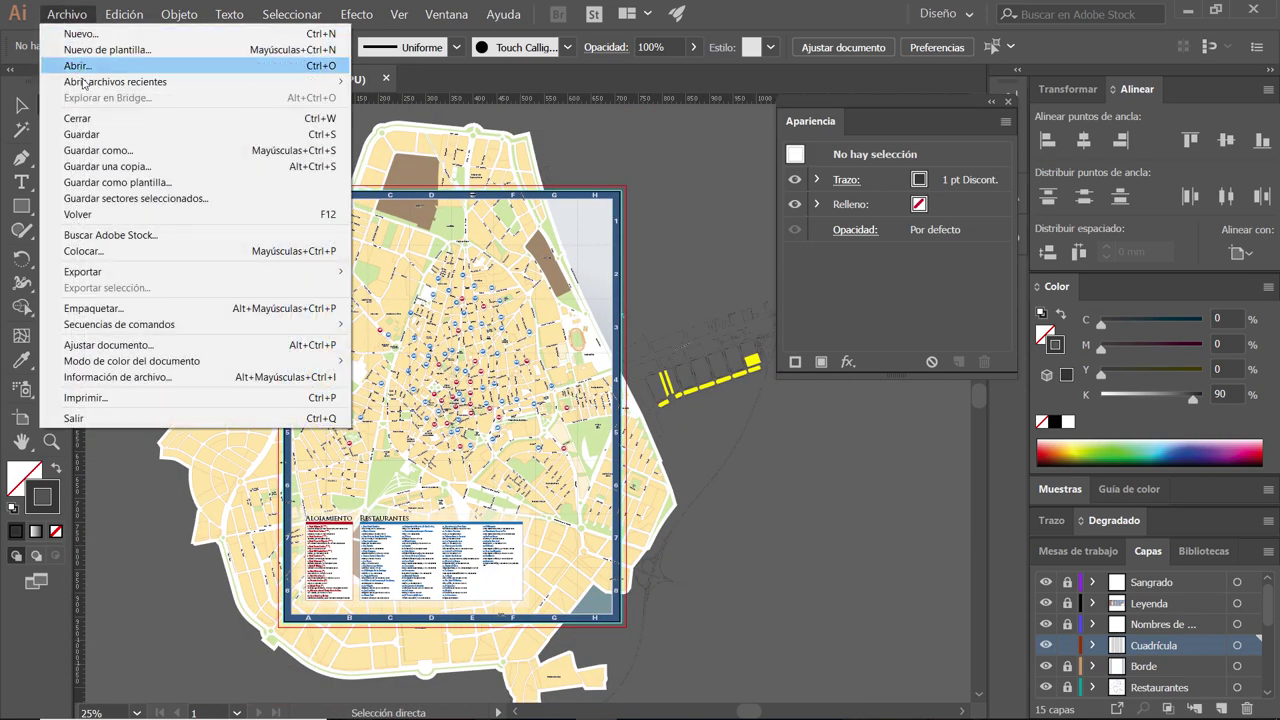
left_click(95, 137)
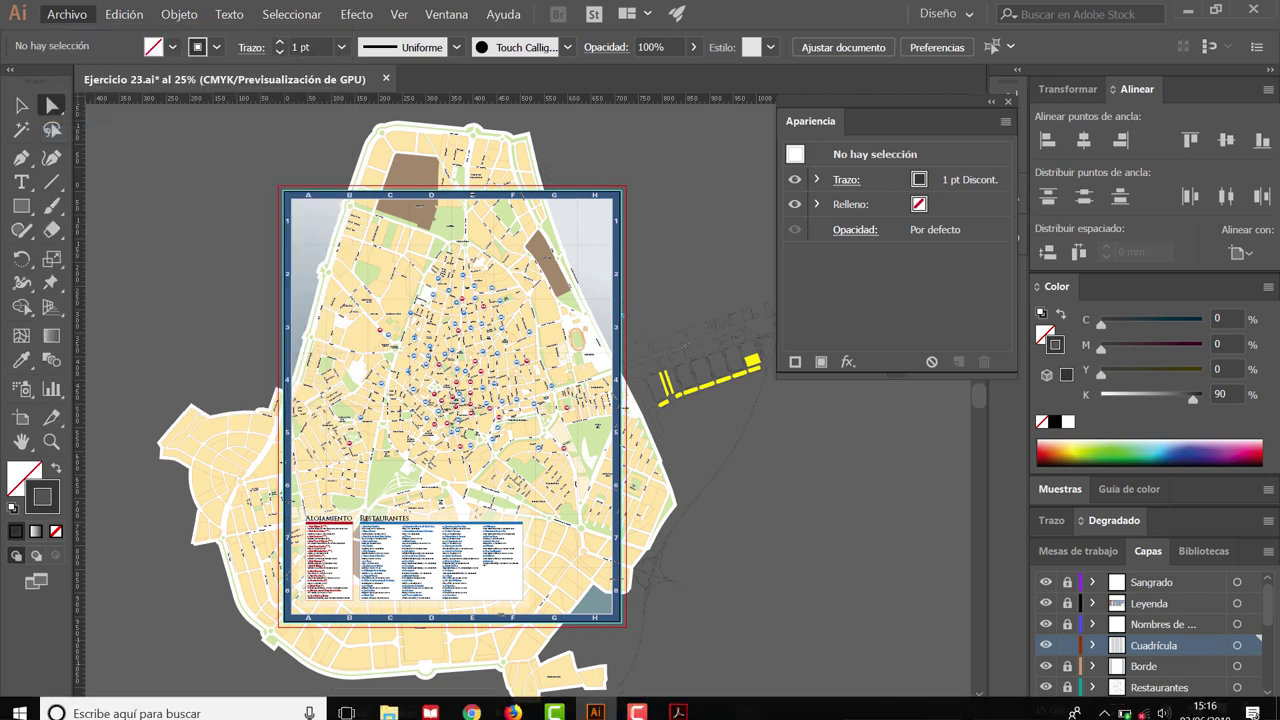
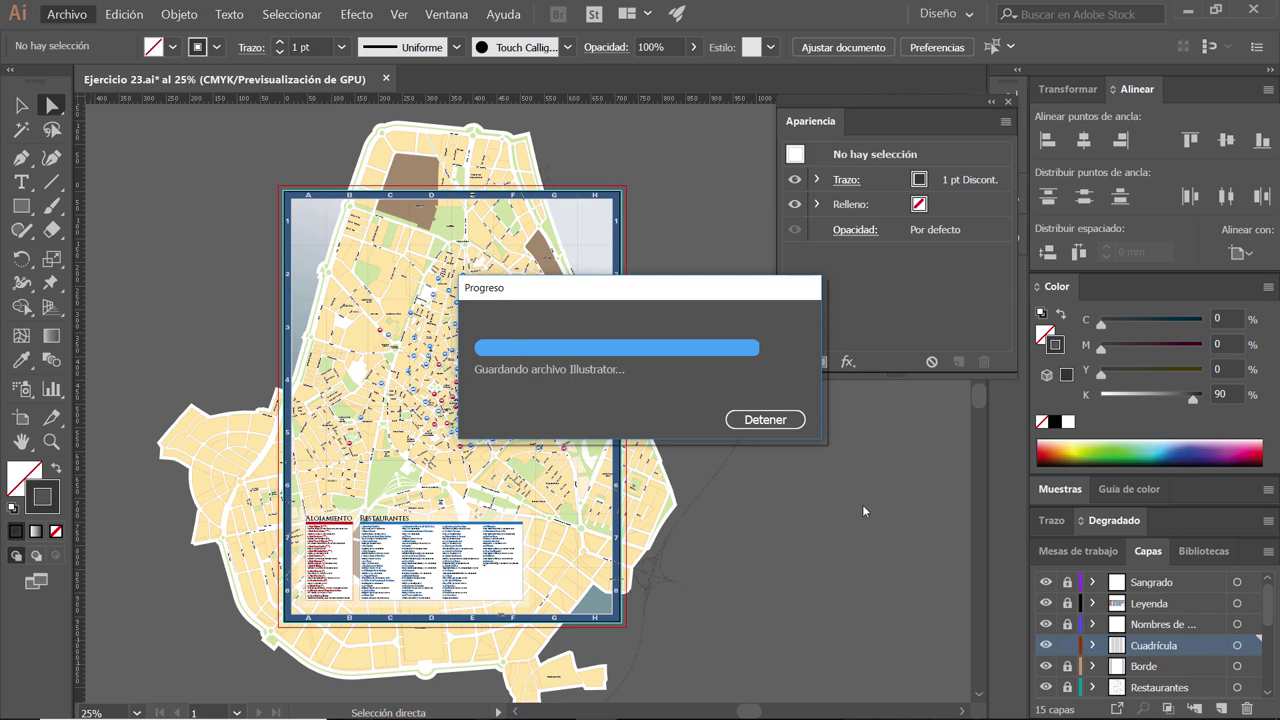
- Add a new layer above Sangrado and name it 'Área de anotaciones'
left_click(1191, 586)
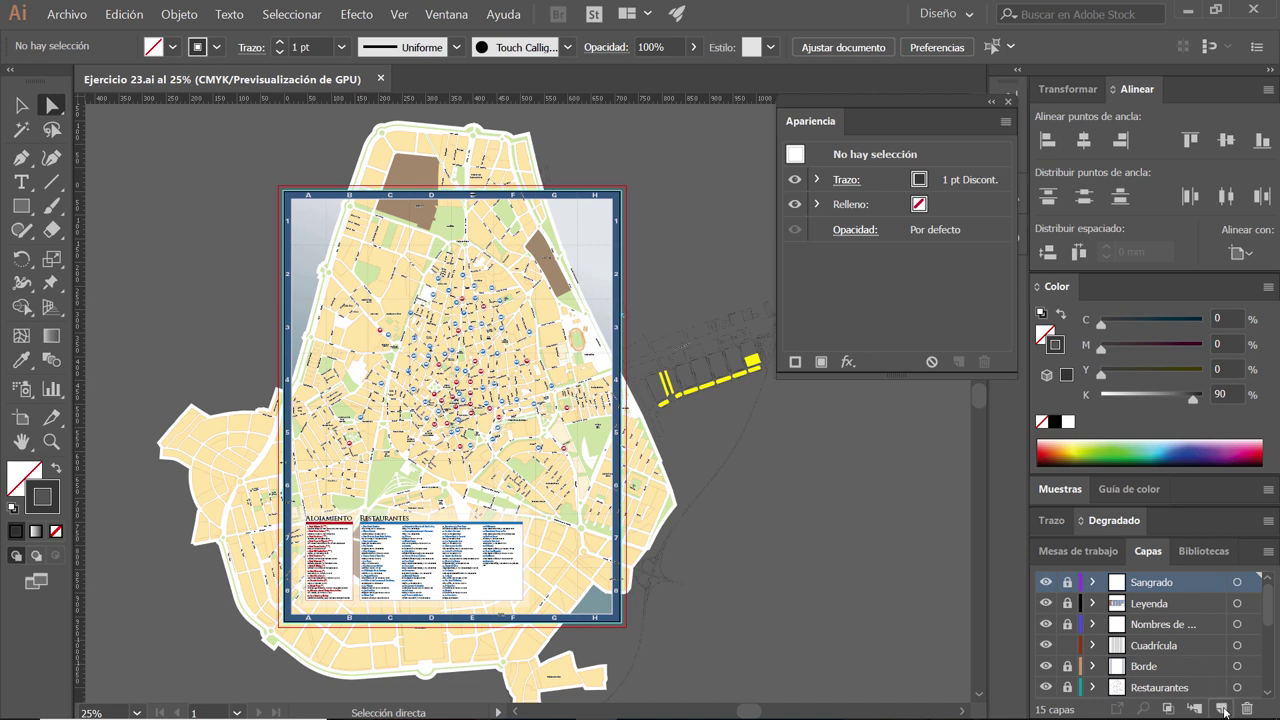
left_click(1221, 708)
double_click(1146, 584)
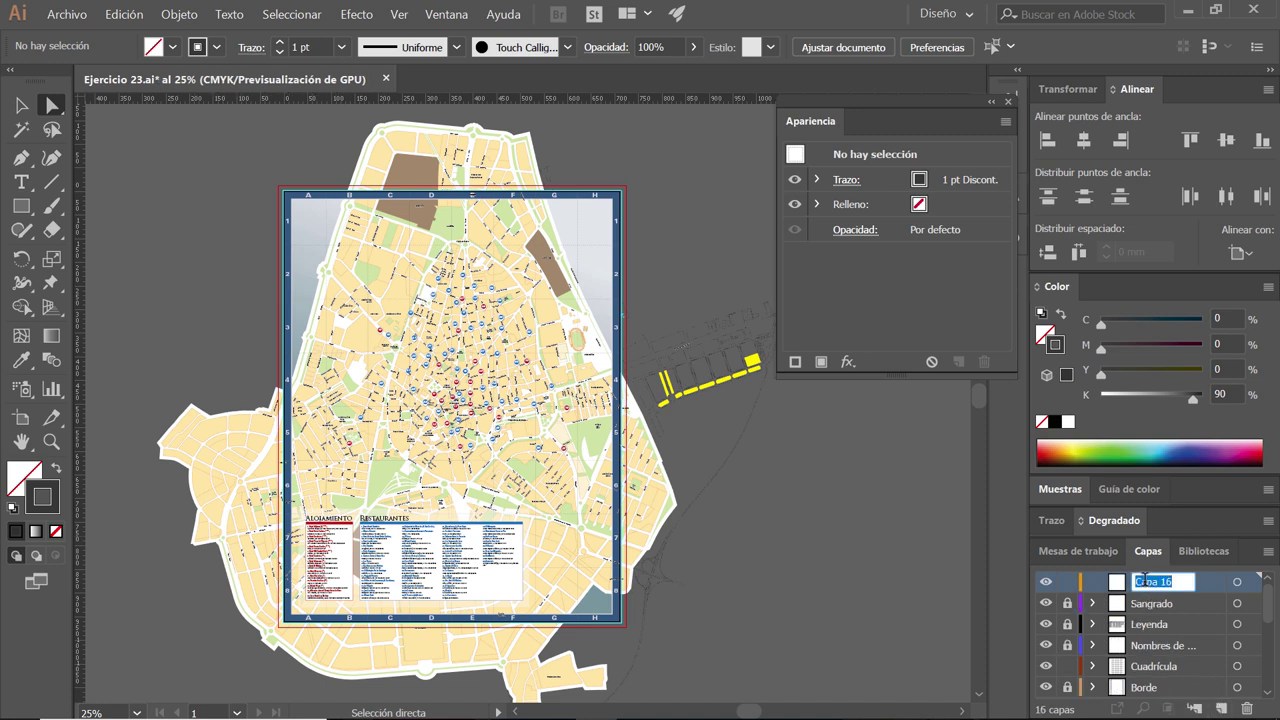
type("Al")
type("anot")
type("a")
type("ci")
type("ones")
key("BackSpace")
key("BackSpace")
key("Return")
scroll(290, 218, "up", 1)
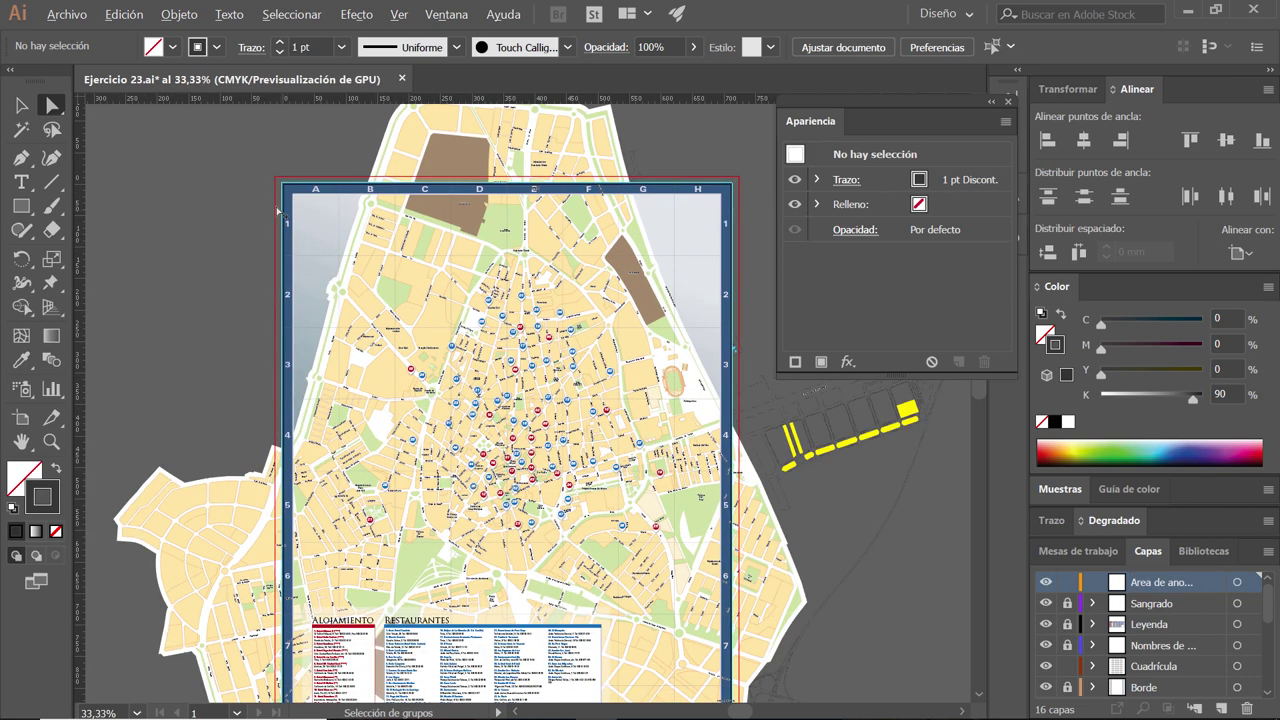
scroll(290, 218, "up", 1)
scroll(300, 222, "up", 1)
- Draw a 736 × 936 mm rectangle (716+20 by 916+20) from the frame's top-left corner
left_click_drag(423, 277, 352, 330)
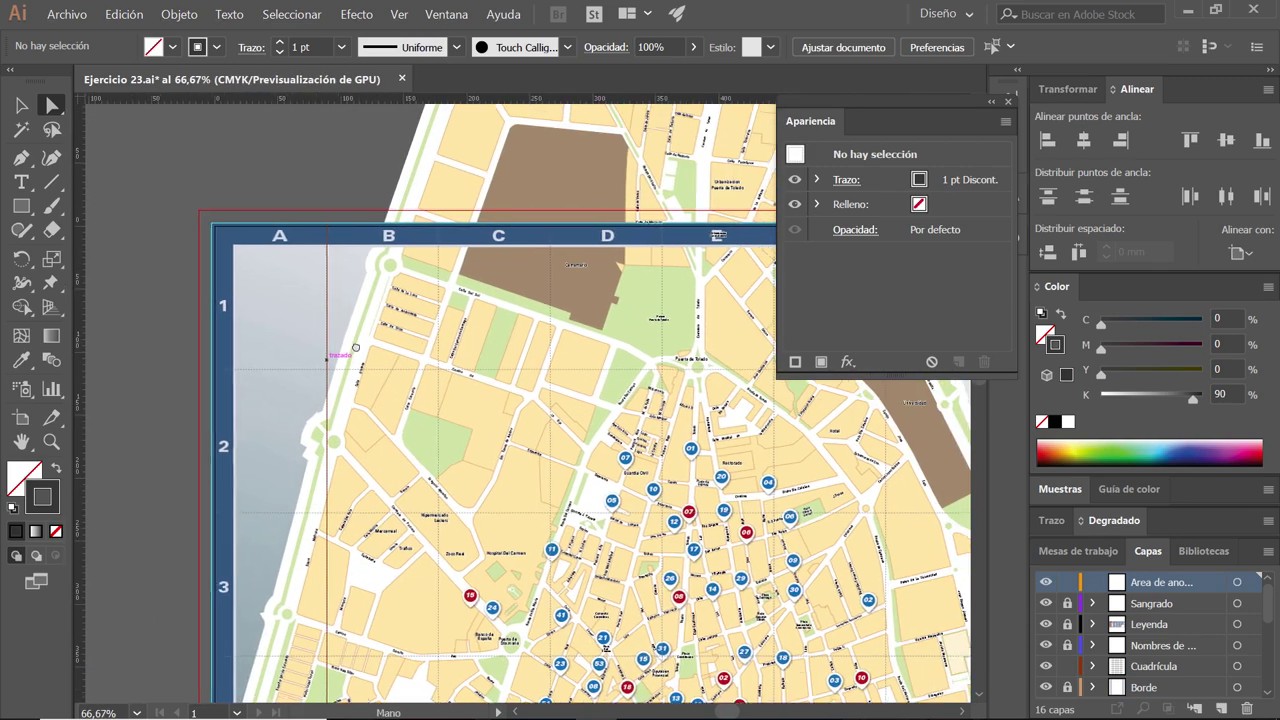
left_click(21, 205)
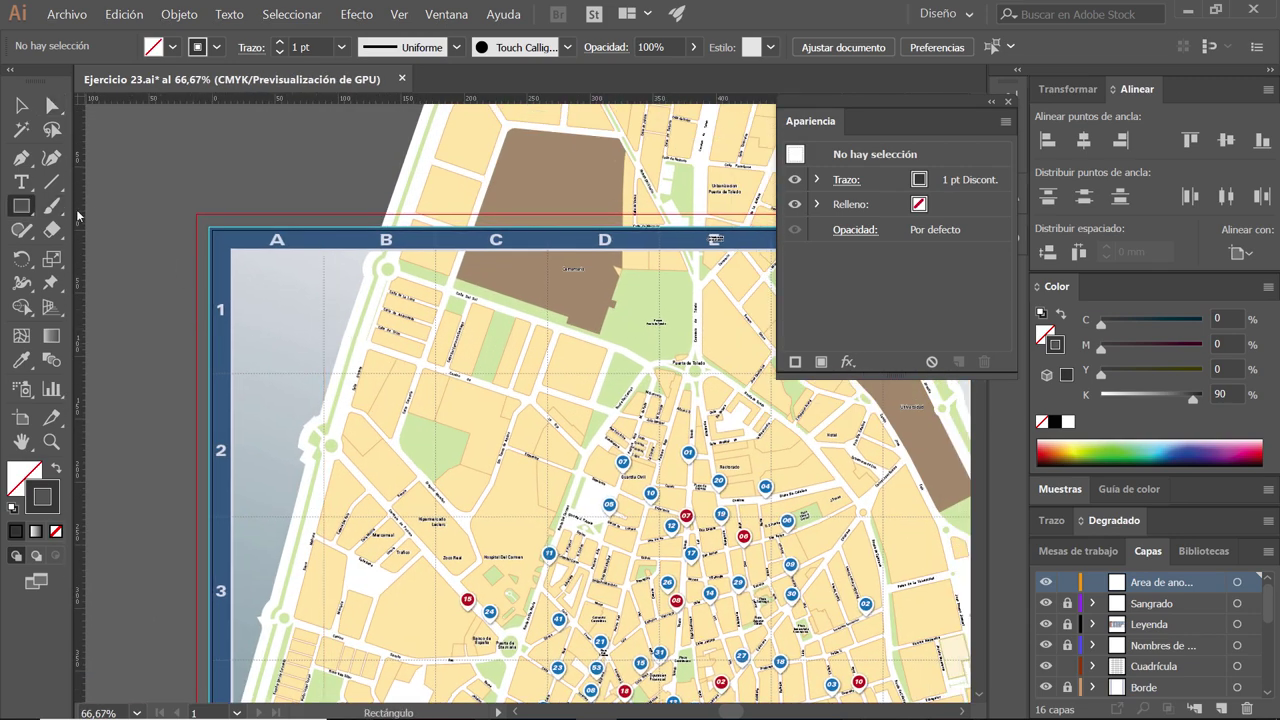
left_click(270, 279)
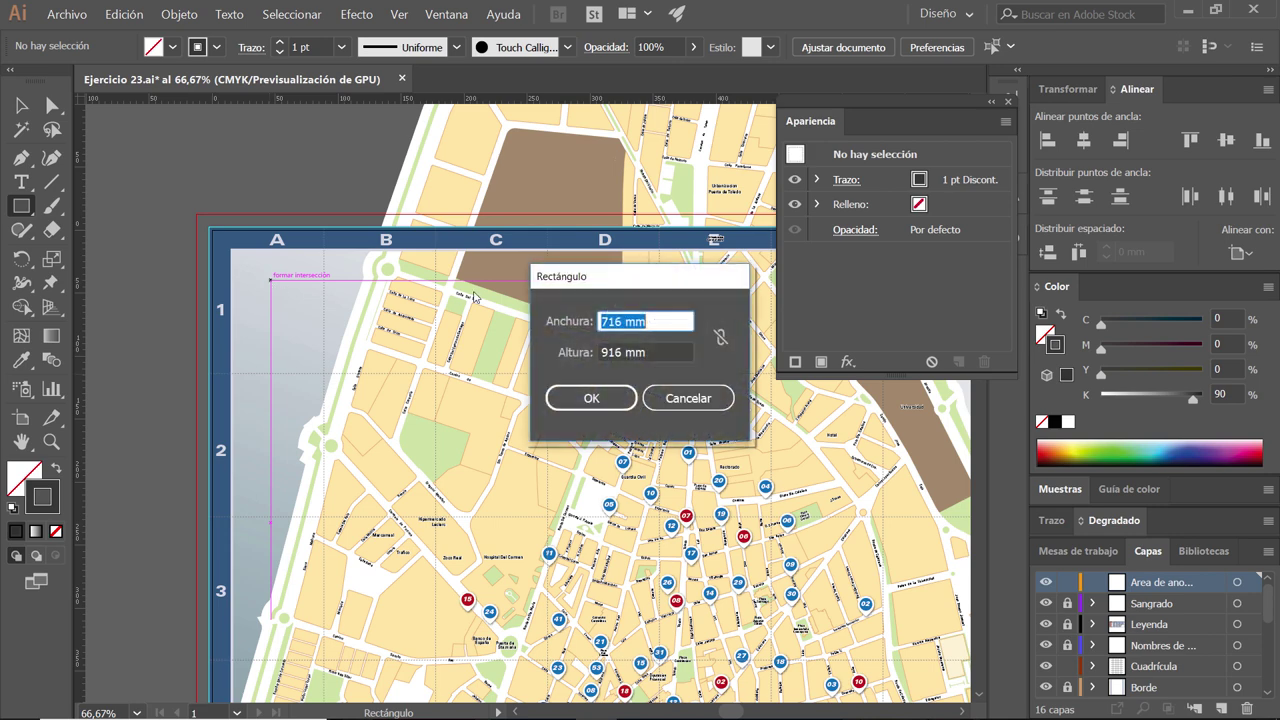
left_click(620, 321)
type("+1")
type("20")
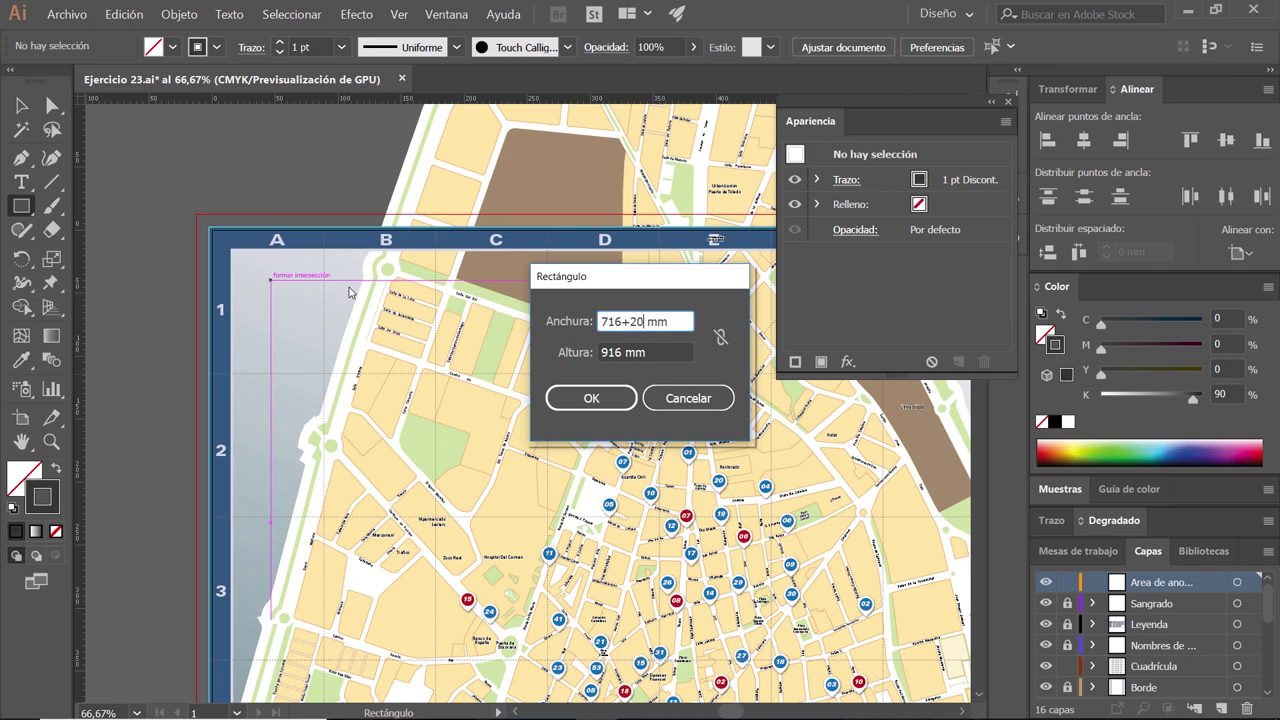
key("Tab")
key("Right")
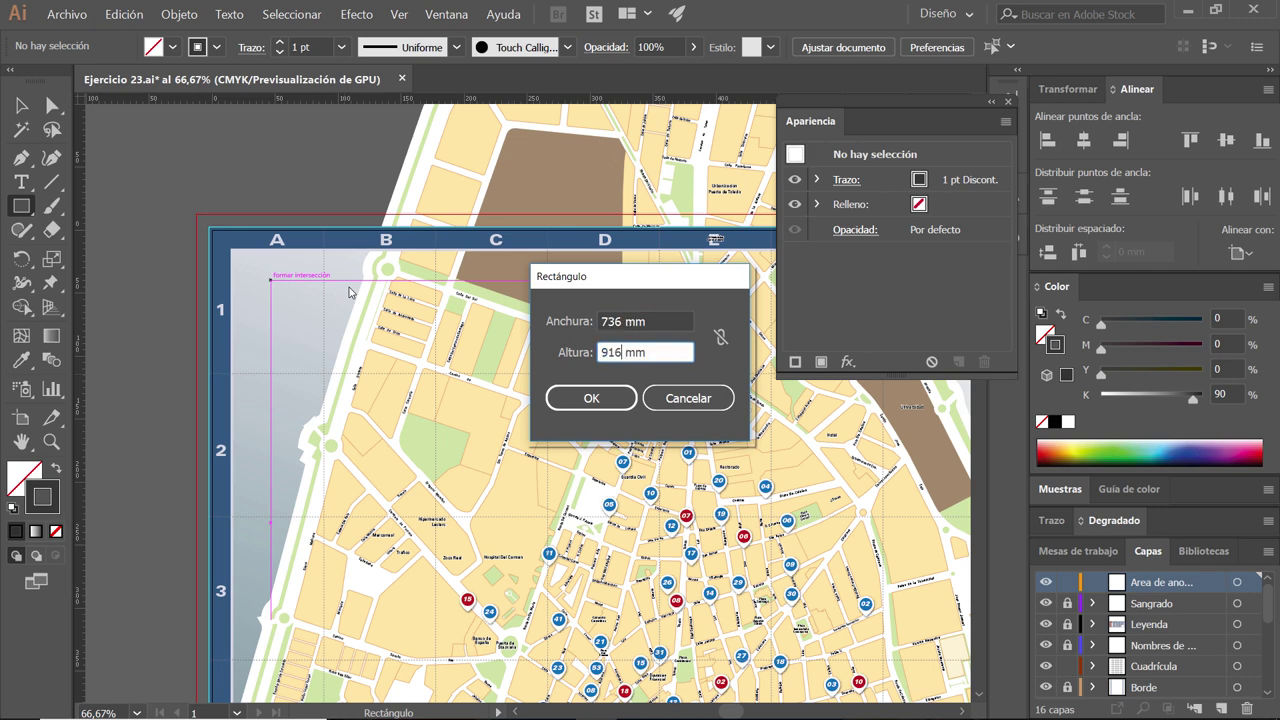
type("+20")
key("Tab")
left_click(595, 399)
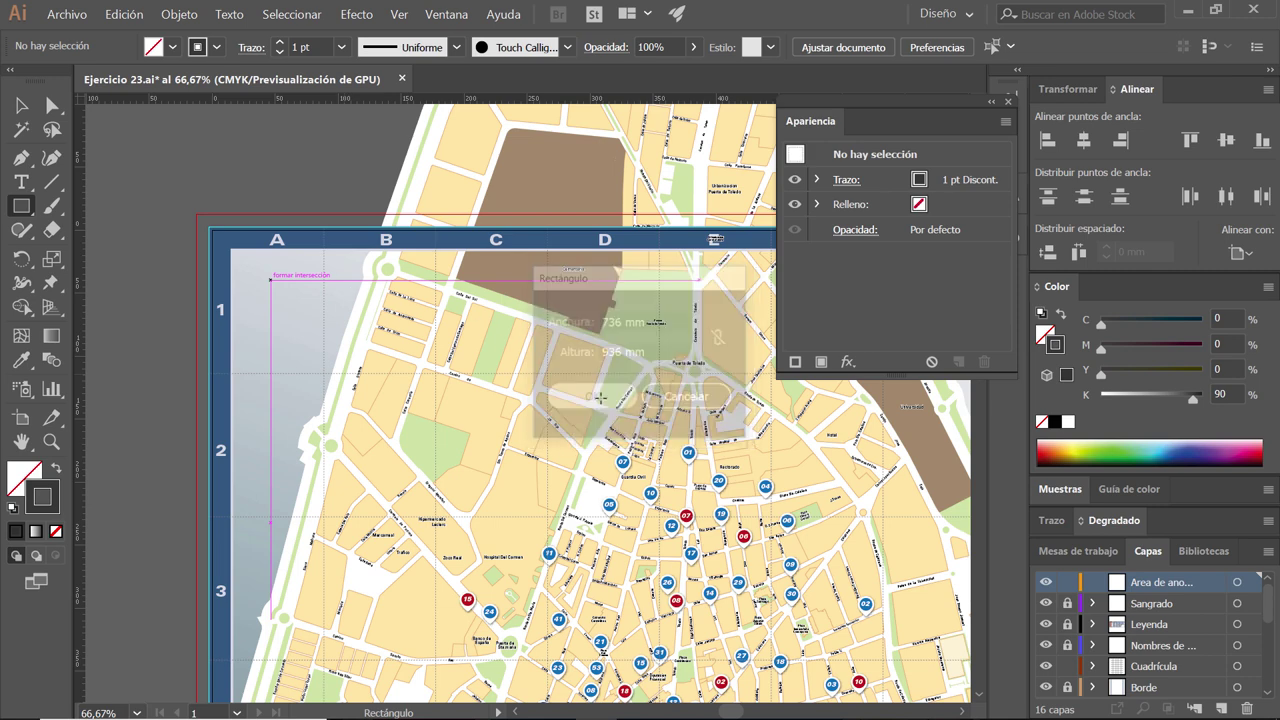
- Adjust the rectangle's colours and align its left and top edges to the bleed
left_click(172, 47)
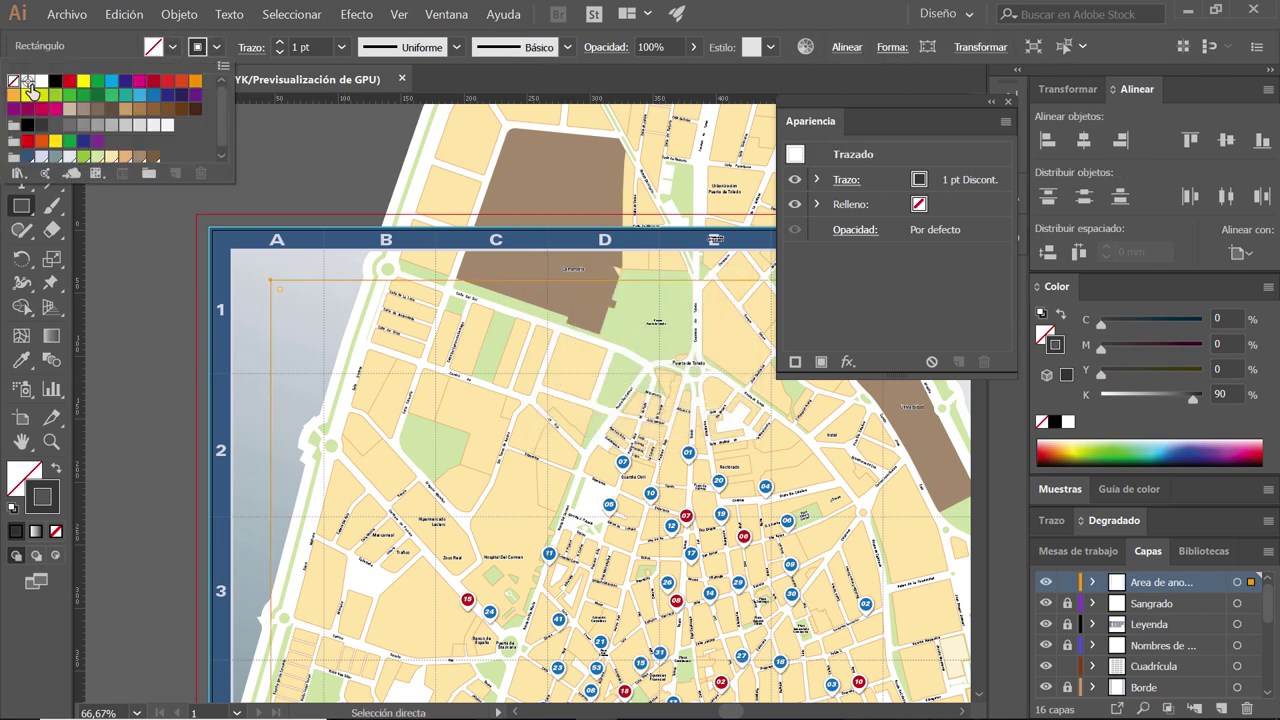
left_click(36, 76)
left_click(219, 47)
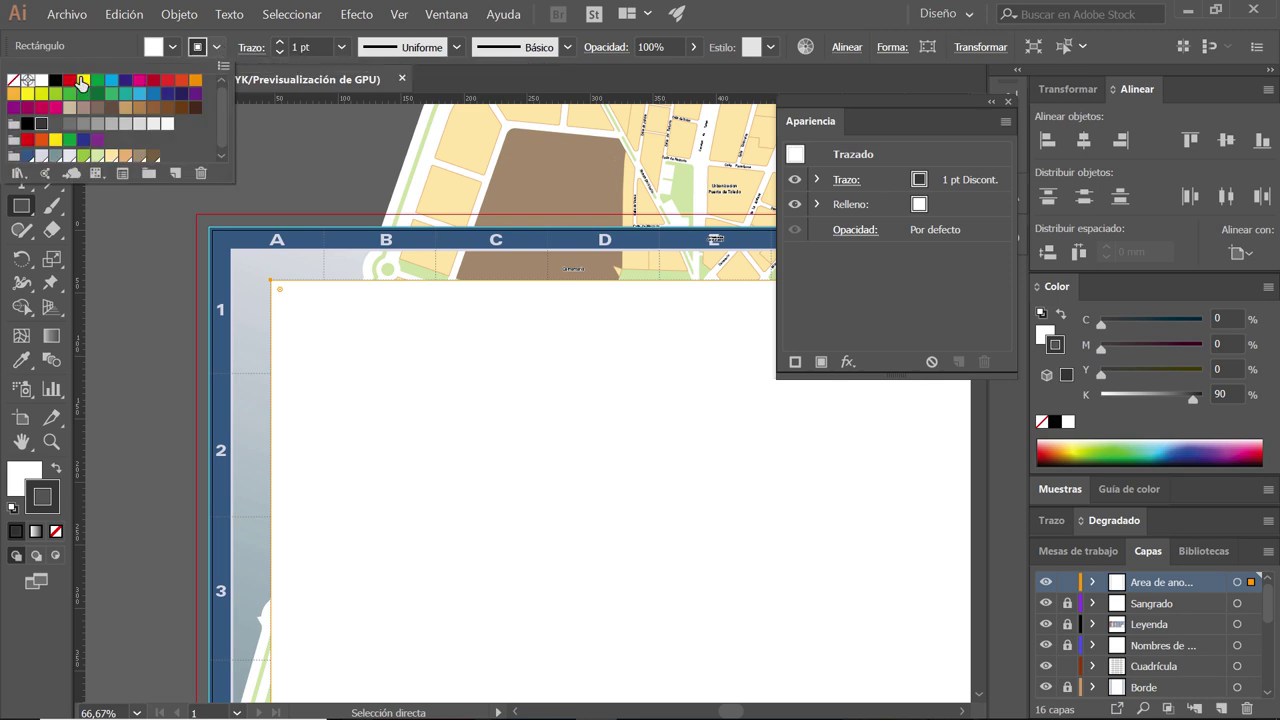
left_click(13, 79)
left_click(130, 50)
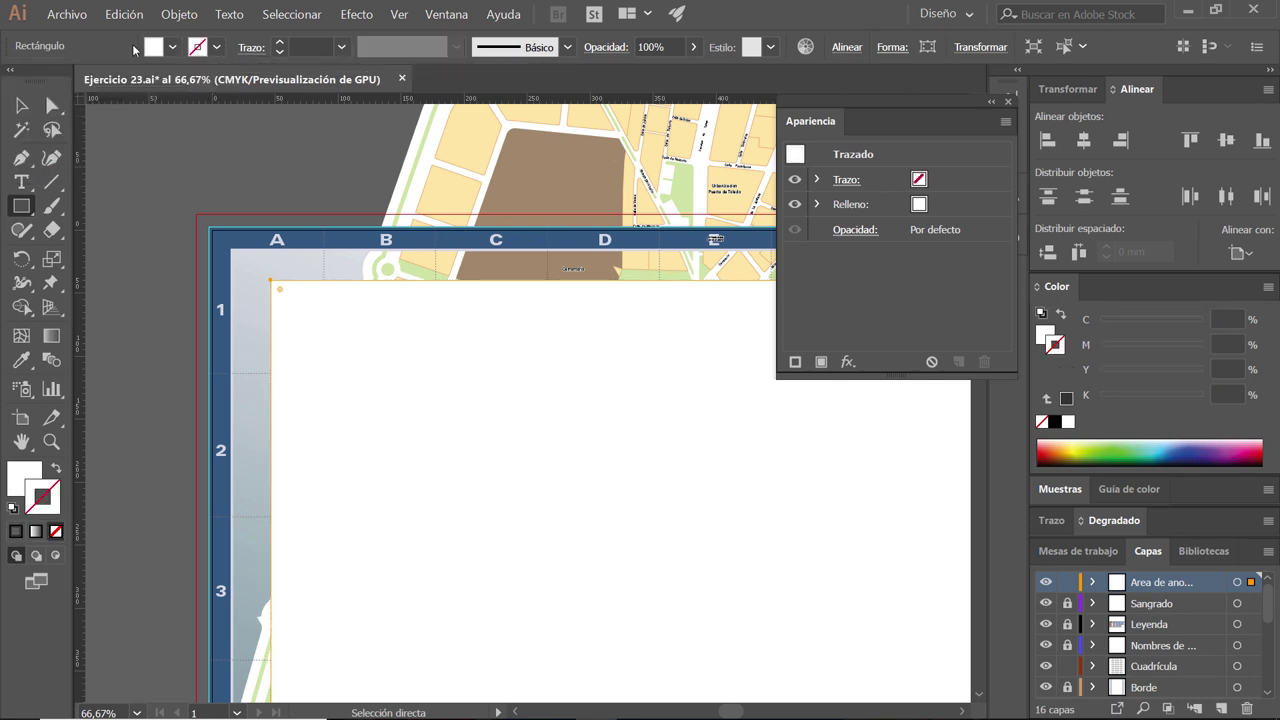
left_click(1084, 140)
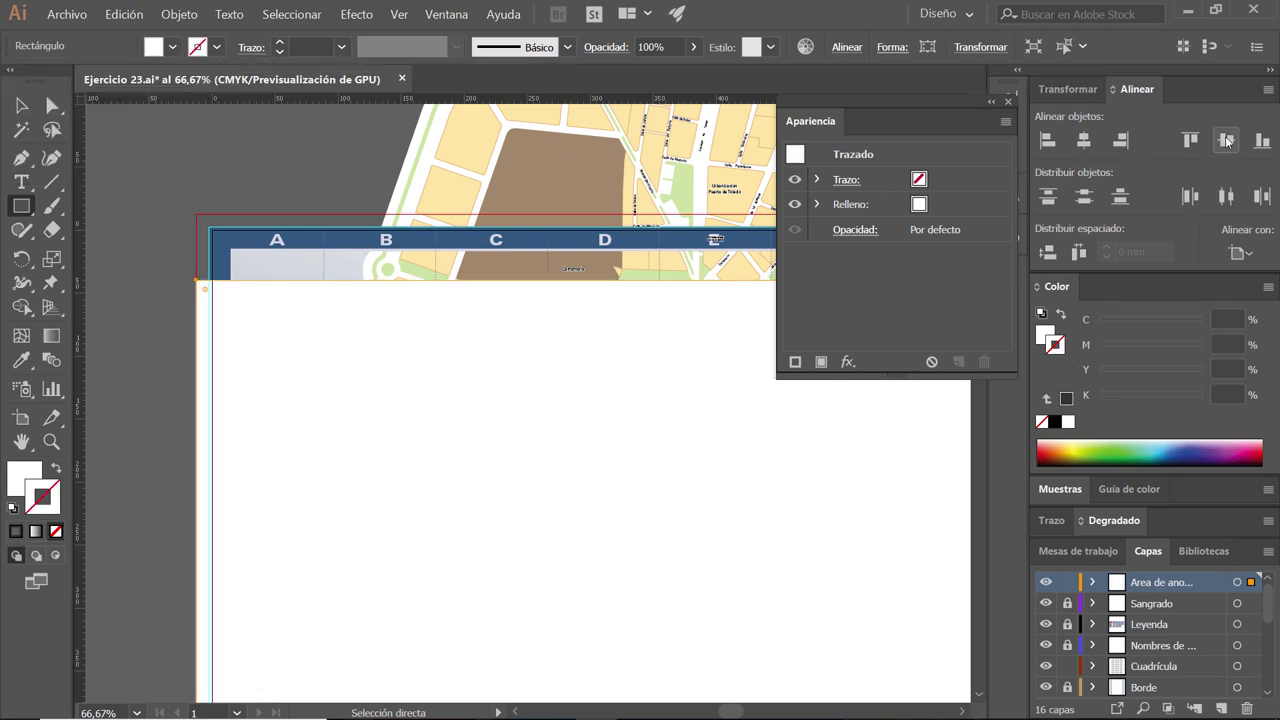
left_click(1236, 143)
key("v")
left_click(340, 337)
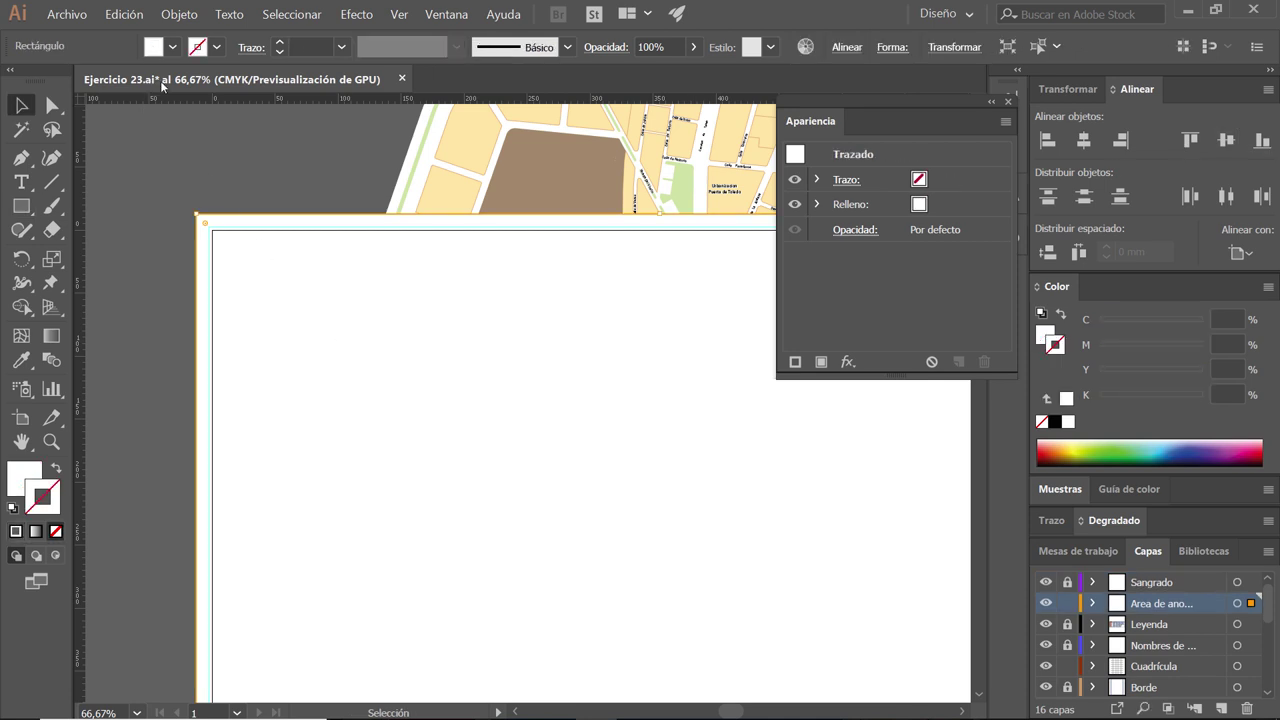
- Give the rectangle no fill and a 10 mm white stroke aligned to the inside
left_click(170, 46)
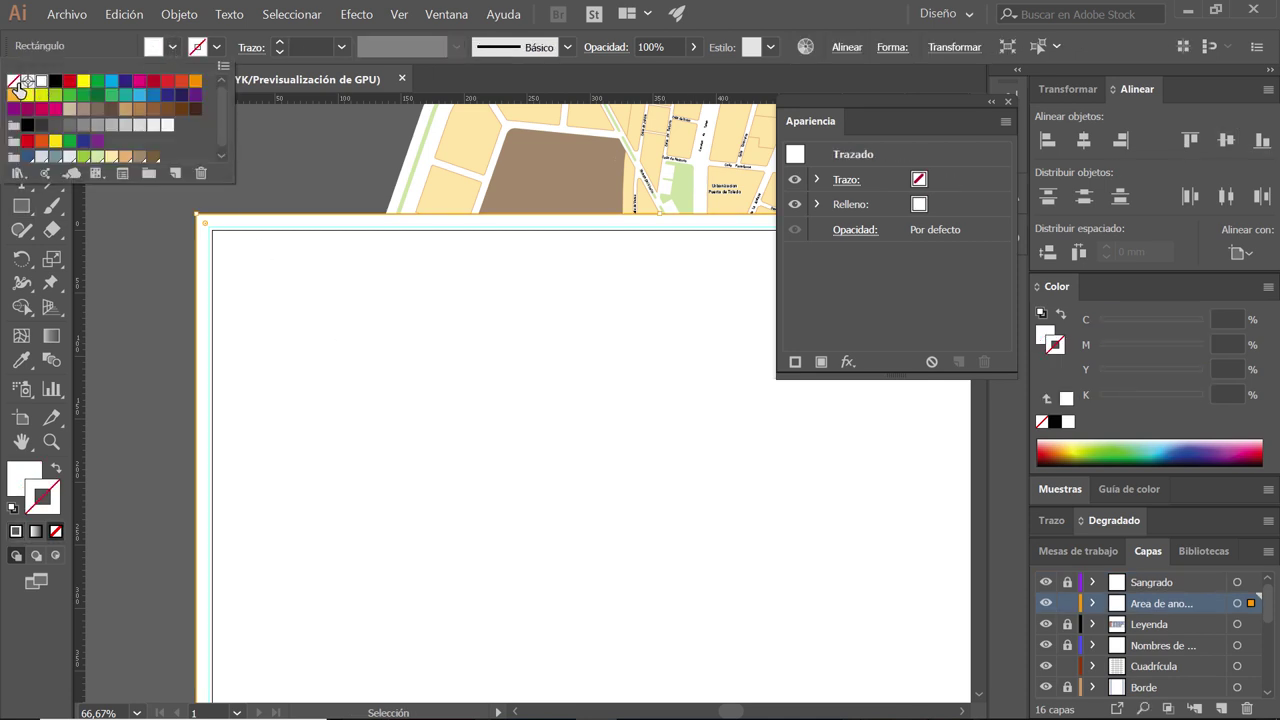
left_click(14, 82)
left_click(216, 46)
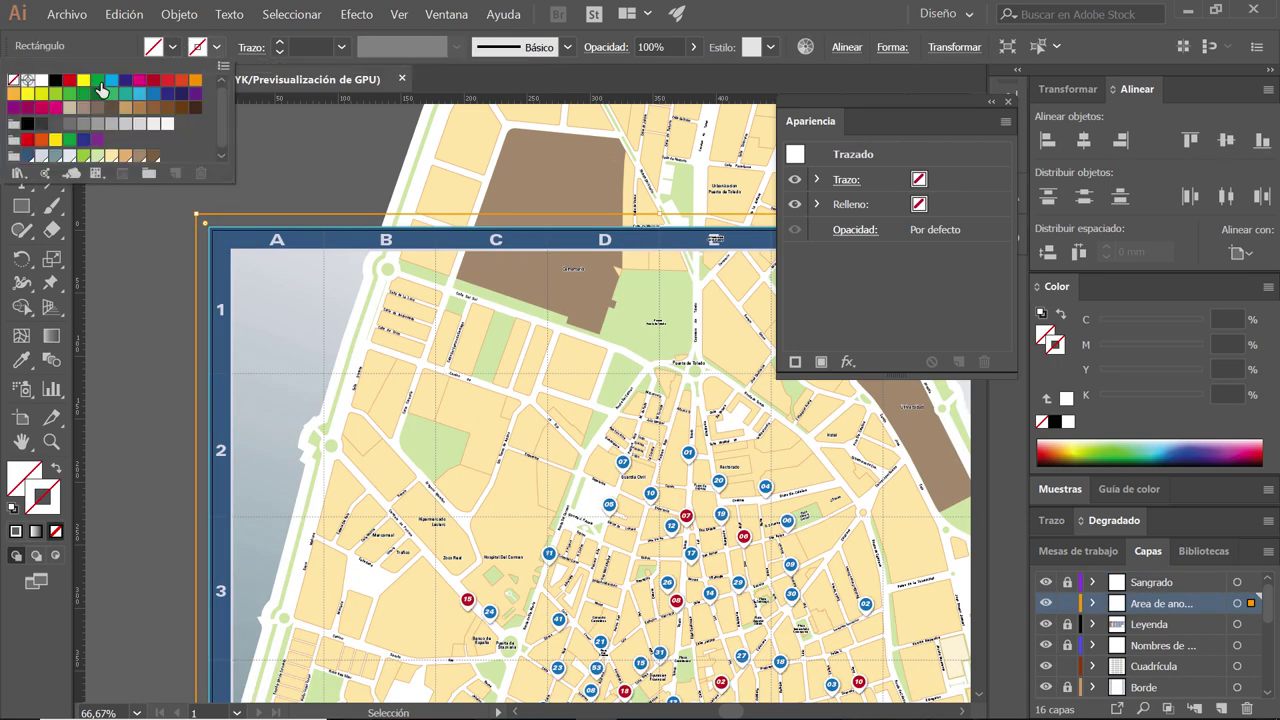
left_click(41, 80)
left_click(251, 47)
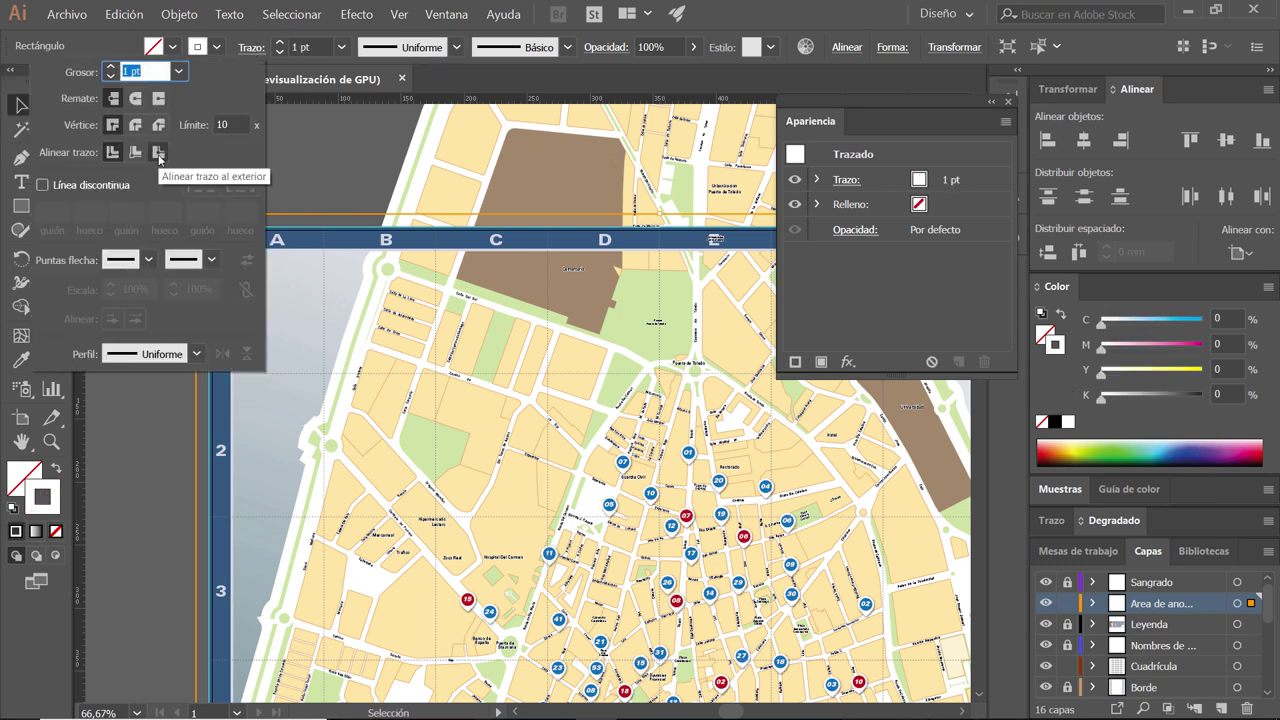
left_click(137, 154)
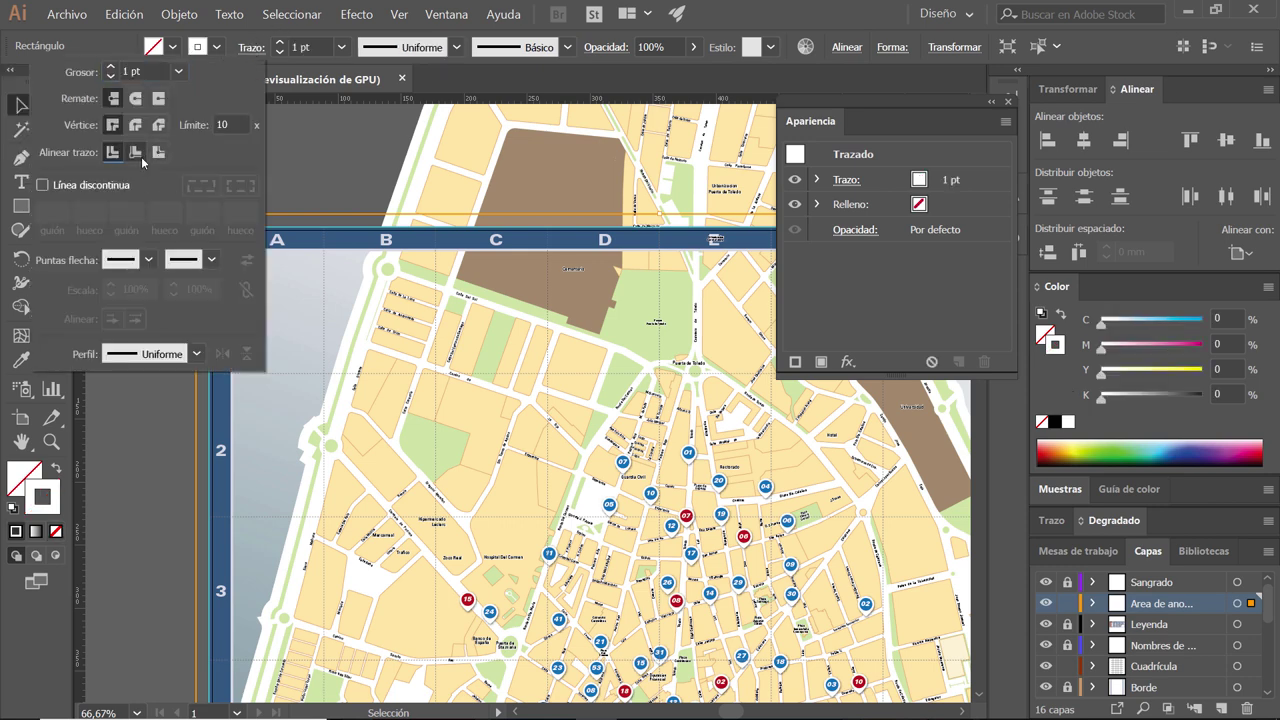
double_click(150, 72)
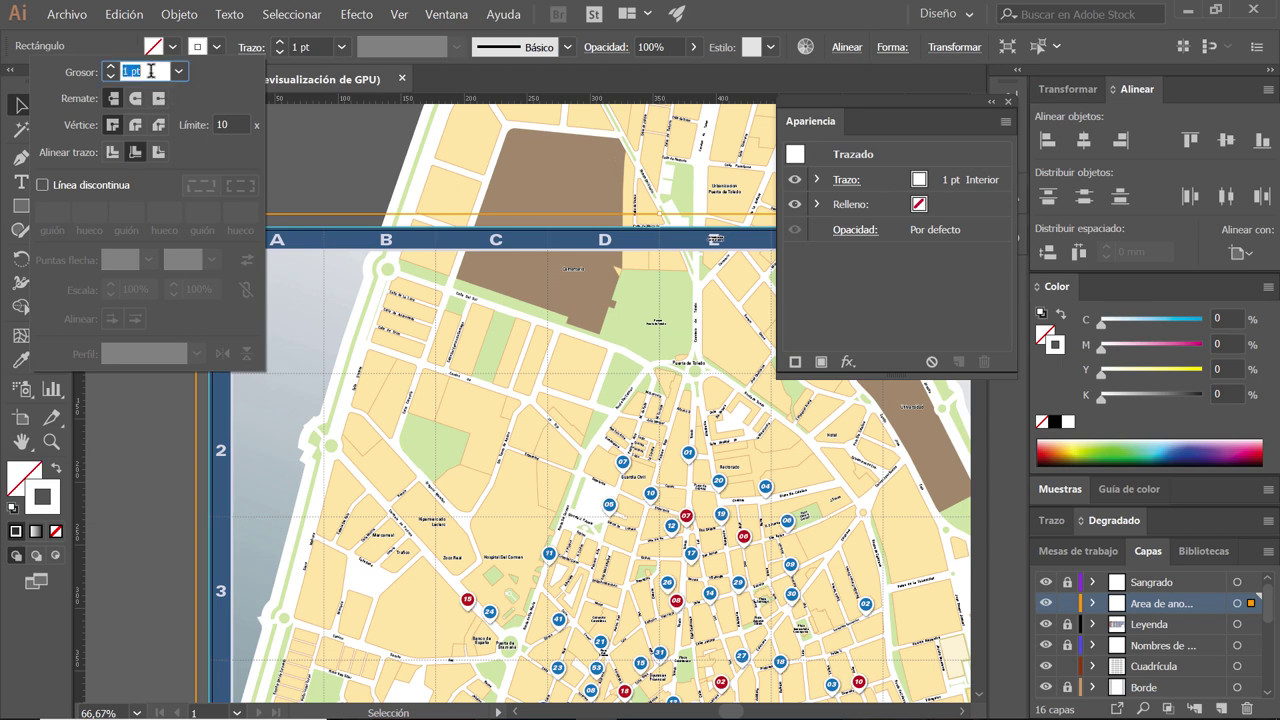
type("10mm")
key("Return")
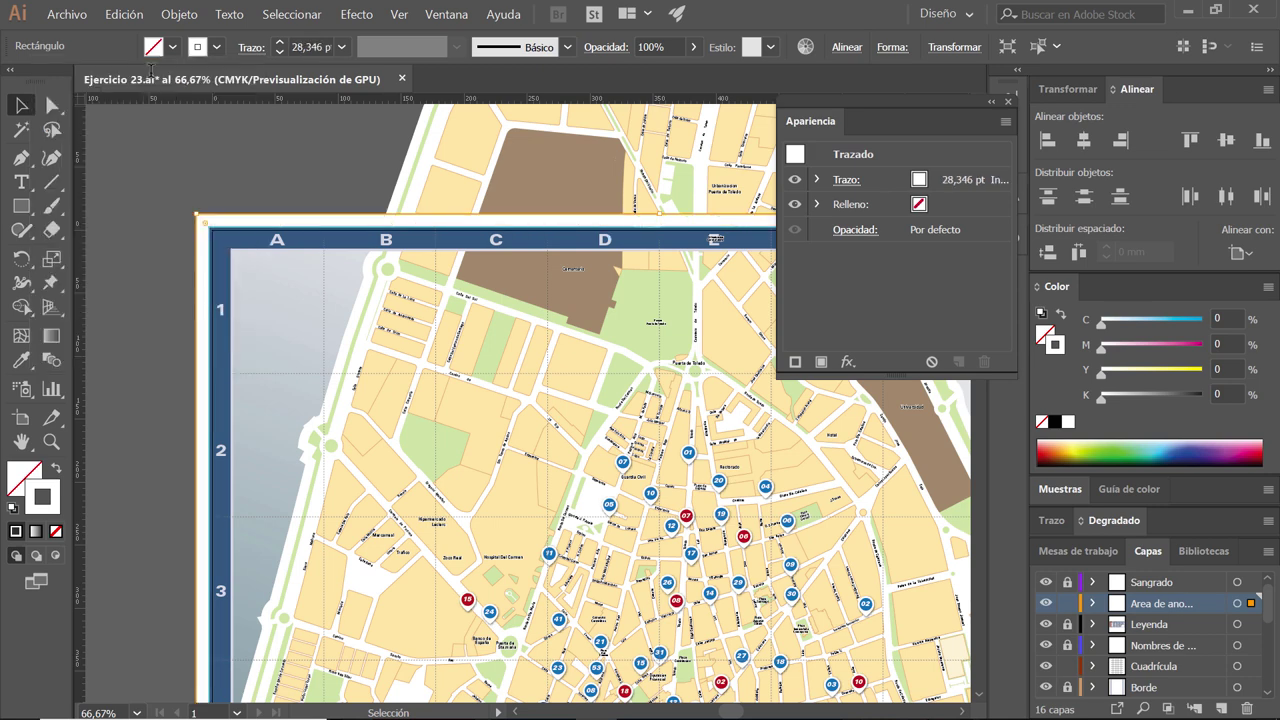
left_click(116, 175)
scroll(250, 290, "up", 1)
scroll(154, 251, "up", 1)
scroll(204, 248, "up", 1)
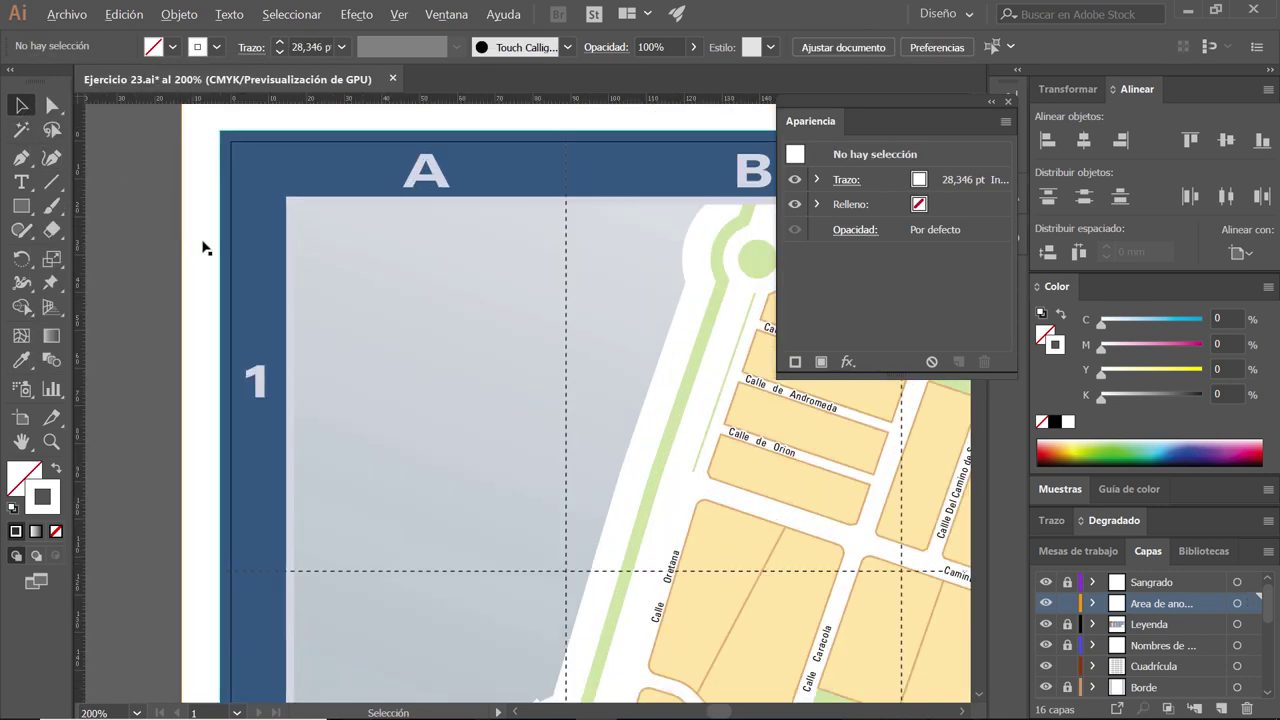
scroll(227, 231, "up", 1)
scroll(227, 231, "up", 1)
scroll(271, 234, "up", 3)
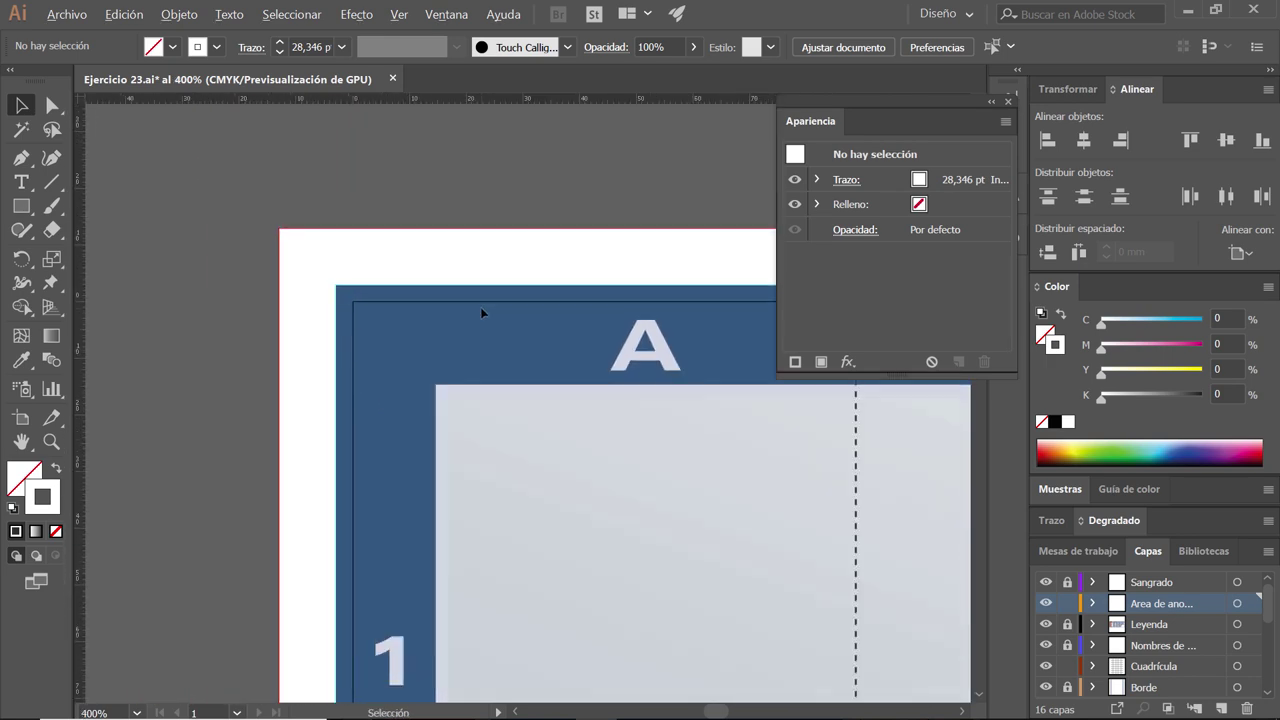
scroll(480, 307, "down", 1)
scroll(480, 307, "down", 2)
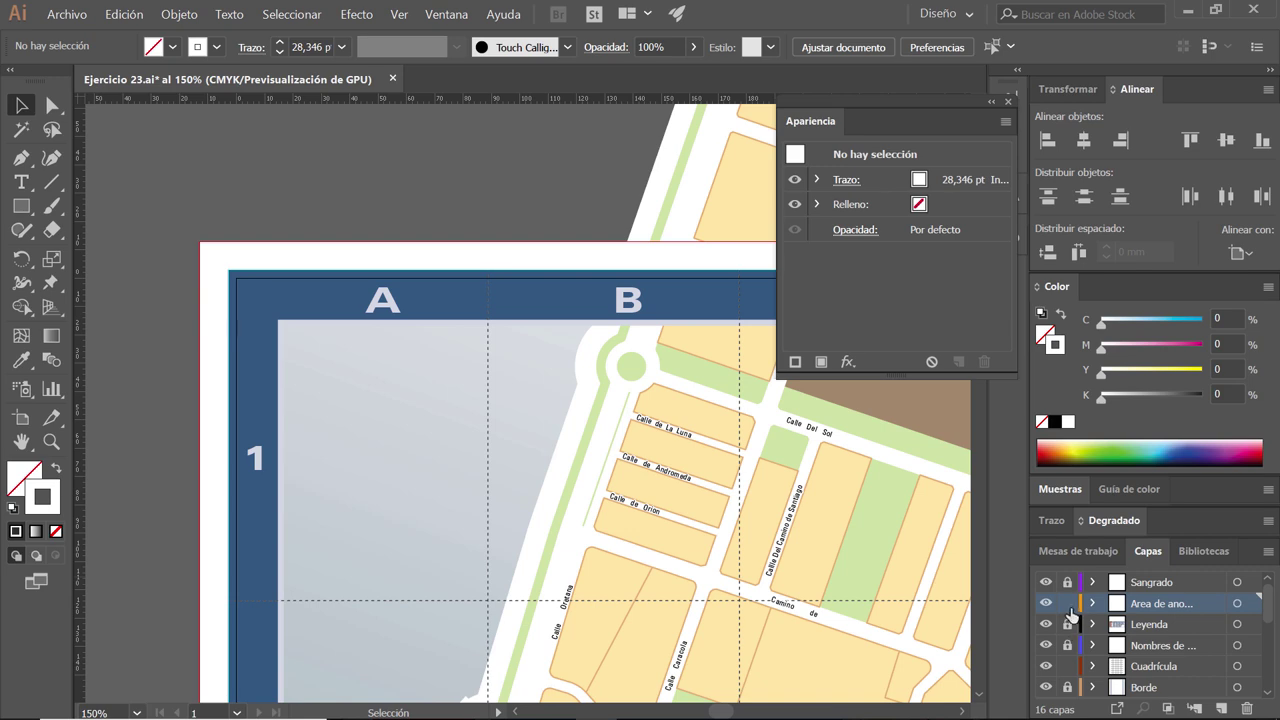
scroll(580, 500, "down", 2)
mouse_move(586, 500)
left_mouse_down()
mouse_move(378, 332)
mouse_move(404, 372)
left_mouse_up()
scroll(510, 233, "up", 1)
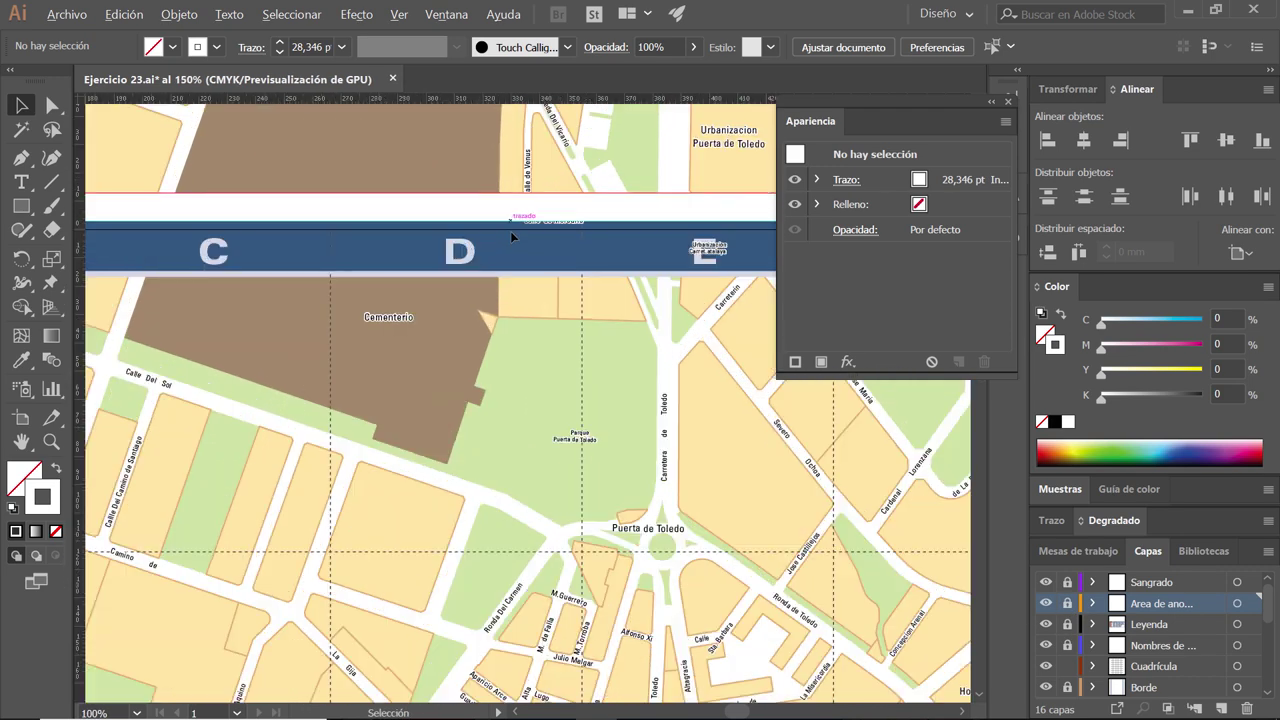
scroll(510, 233, "up", 2)
scroll(540, 245, "up", 1)
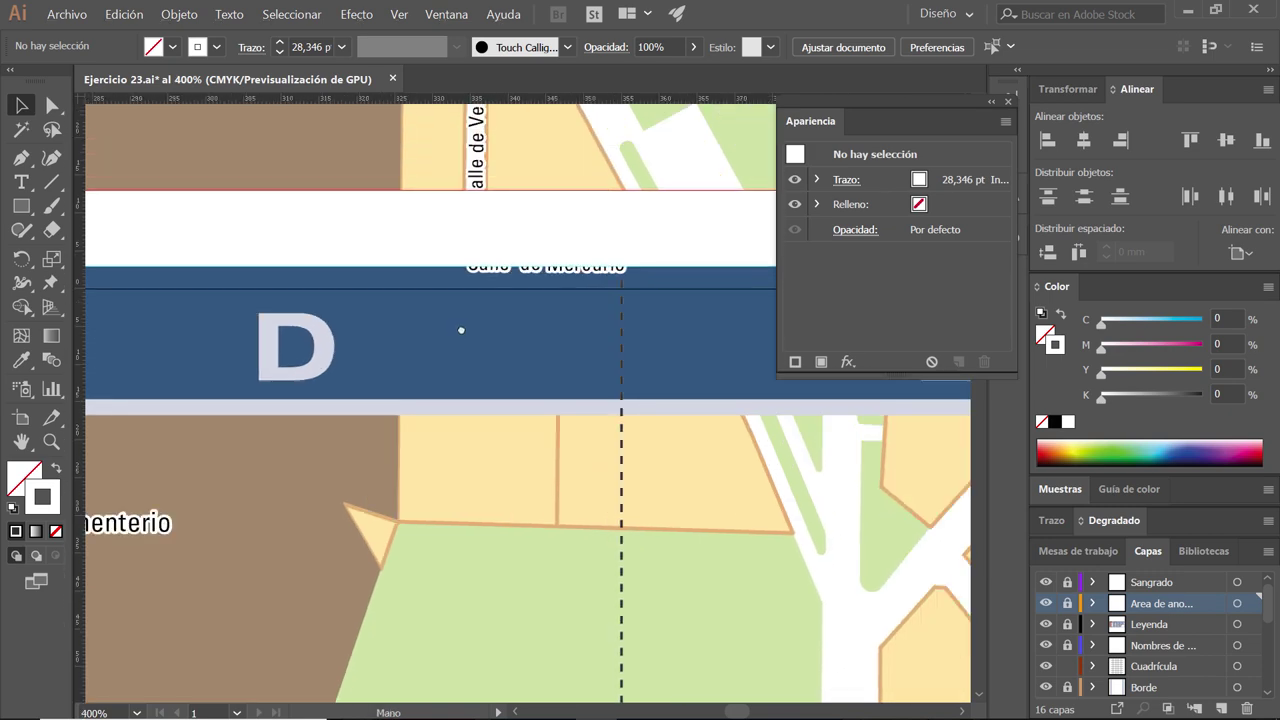
scroll(552, 312, "down", 1)
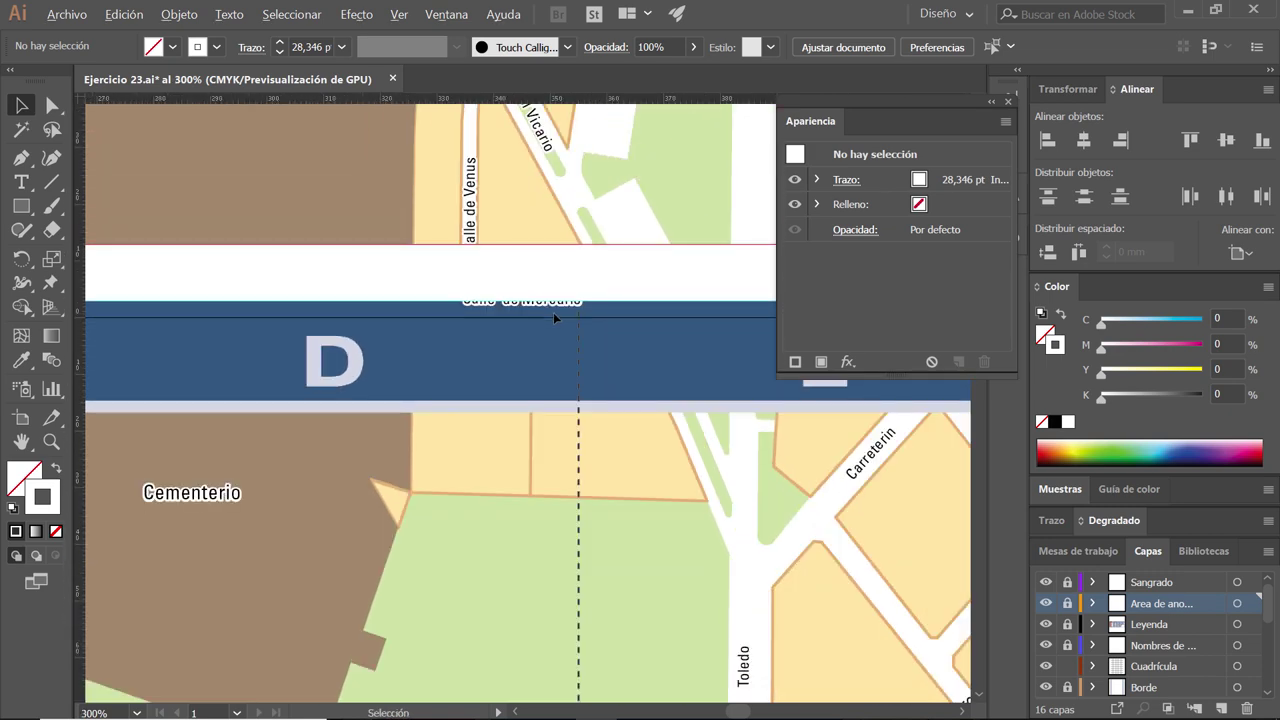
scroll(553, 312, "up", 1)
scroll(553, 312, "down", 2)
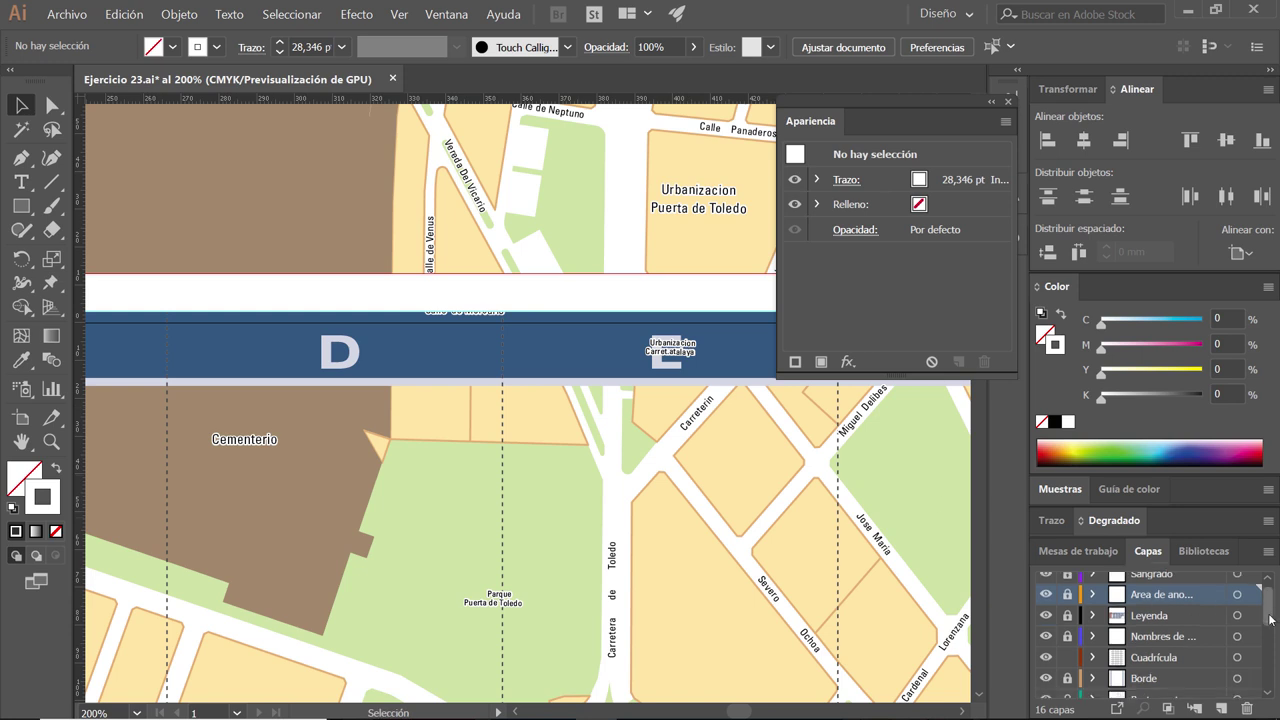
scroll(1270, 612, "down", 1)
scroll(1270, 612, "up", 1)
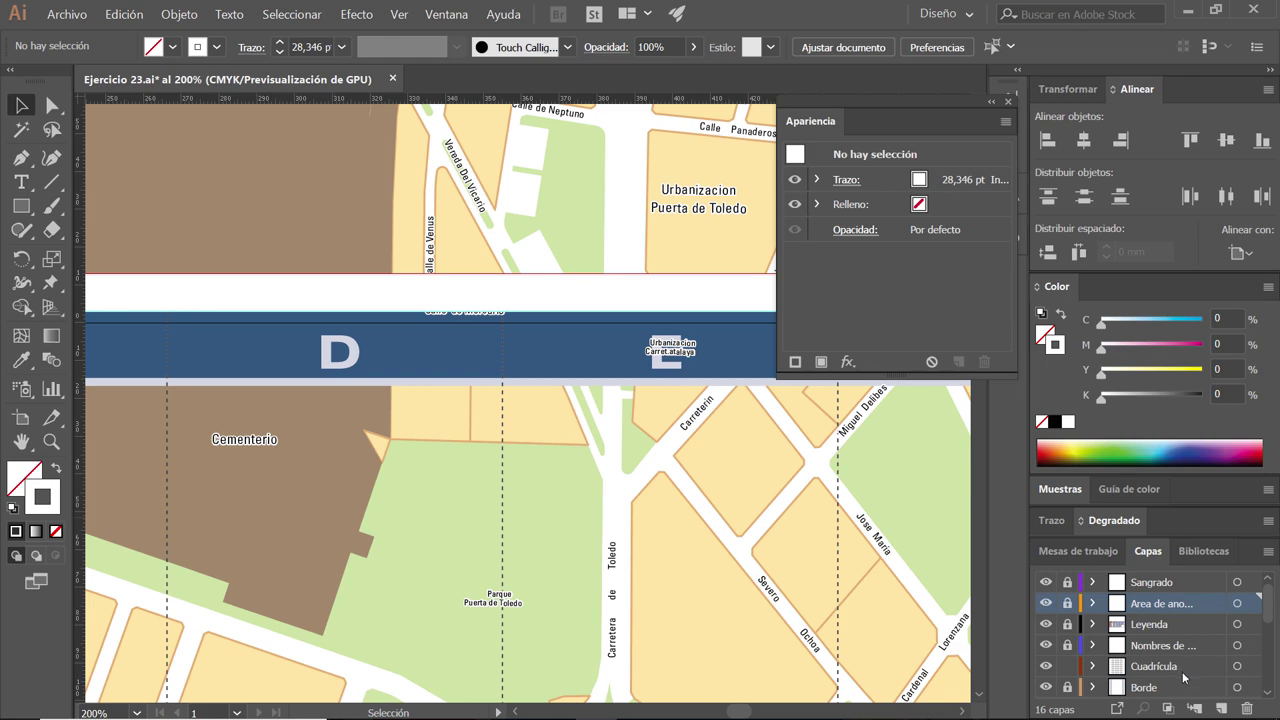
- Reorder the Borde and Leyenda layers so Leyenda sits below Borde
left_click(1211, 685)
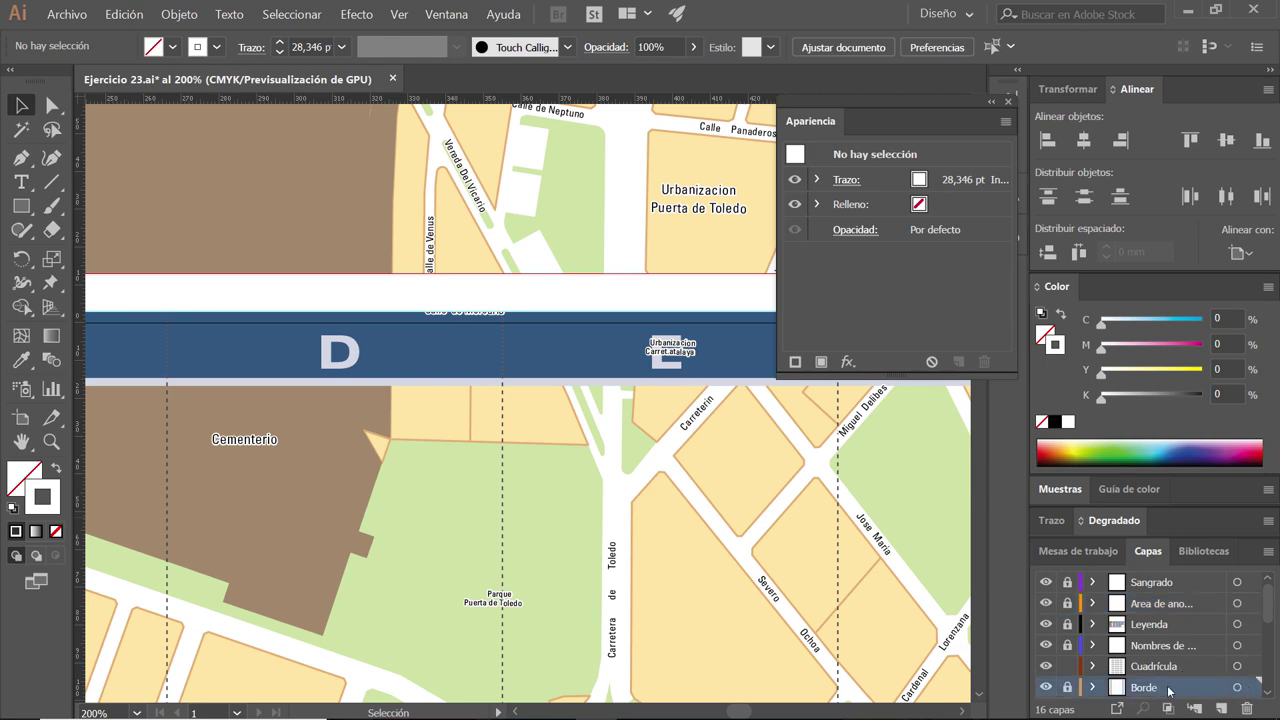
mouse_move(1169, 690)
left_mouse_down()
mouse_move(1158, 641)
mouse_move(1132, 640)
left_mouse_up()
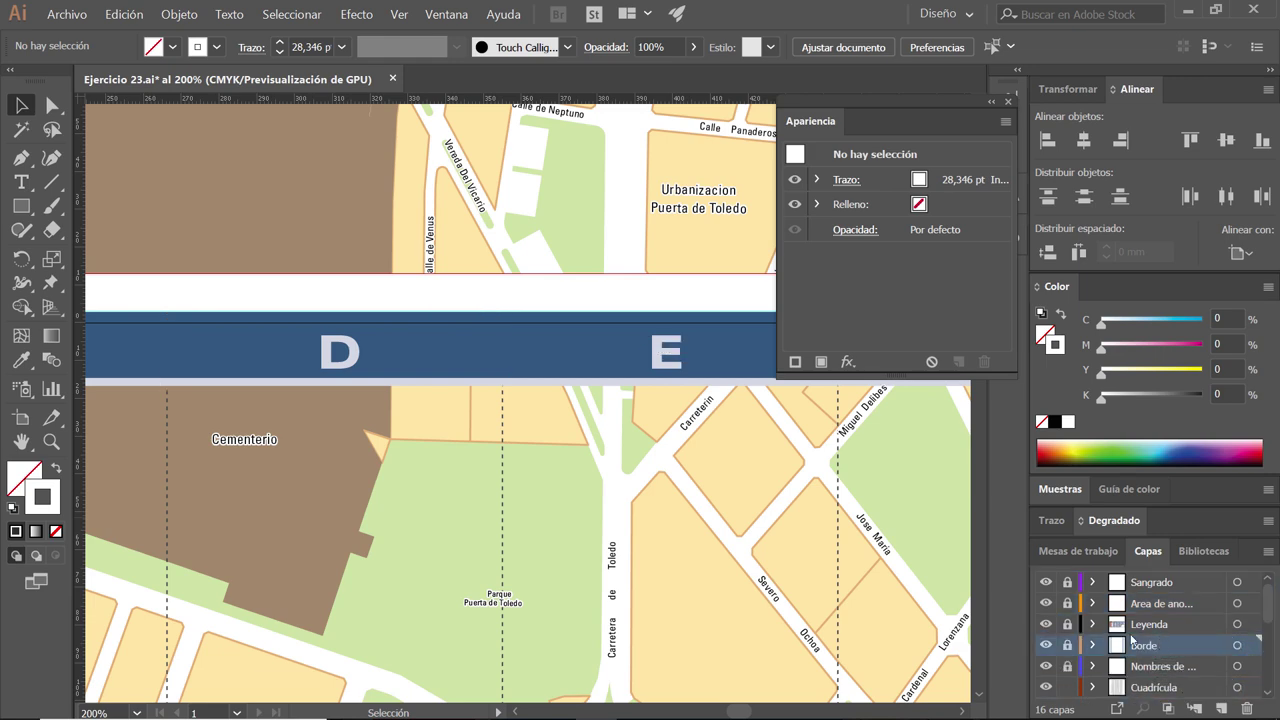
scroll(351, 461, "down", 2)
scroll(351, 461, "down", 1)
scroll(430, 500, "down", 4)
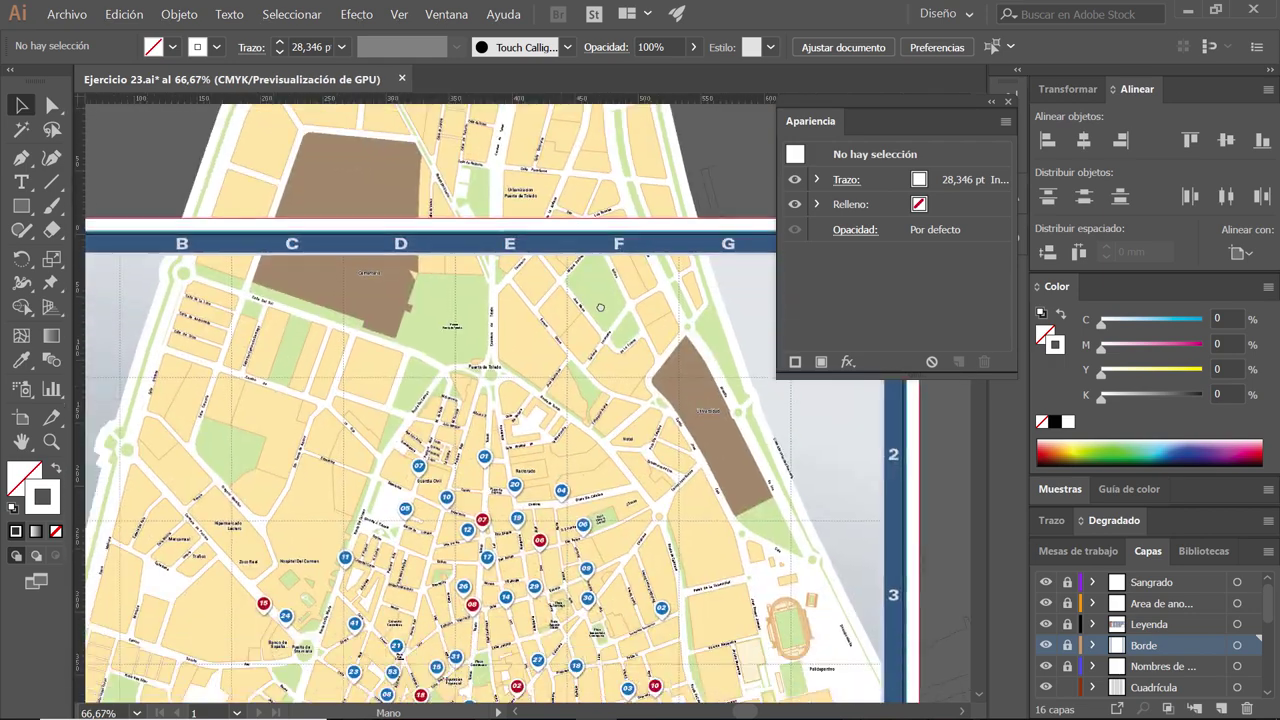
scroll(500, 541, "down", 2)
scroll(495, 537, "left", 2)
scroll(495, 537, "down", 2)
scroll(490, 510, "down", 2)
scroll(488, 490, "down", 1)
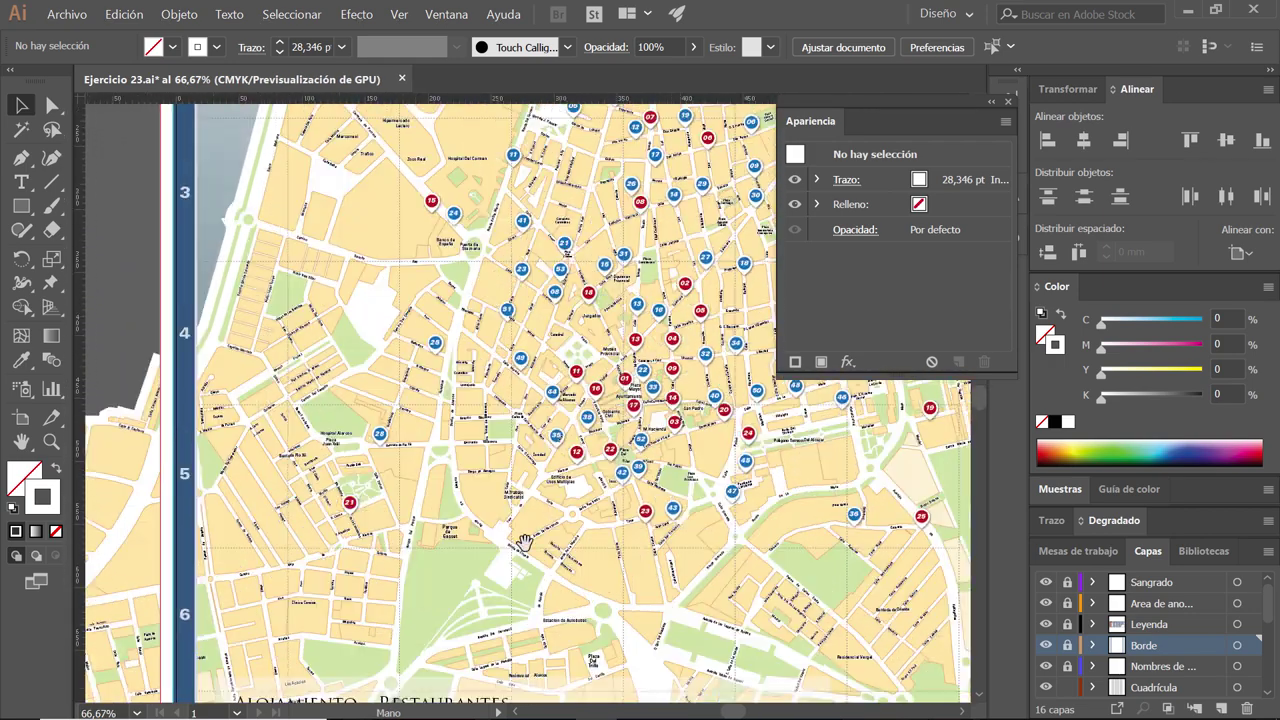
scroll(485, 466, "down", 1)
scroll(482, 466, "down", 2)
scroll(481, 430, "down", 2)
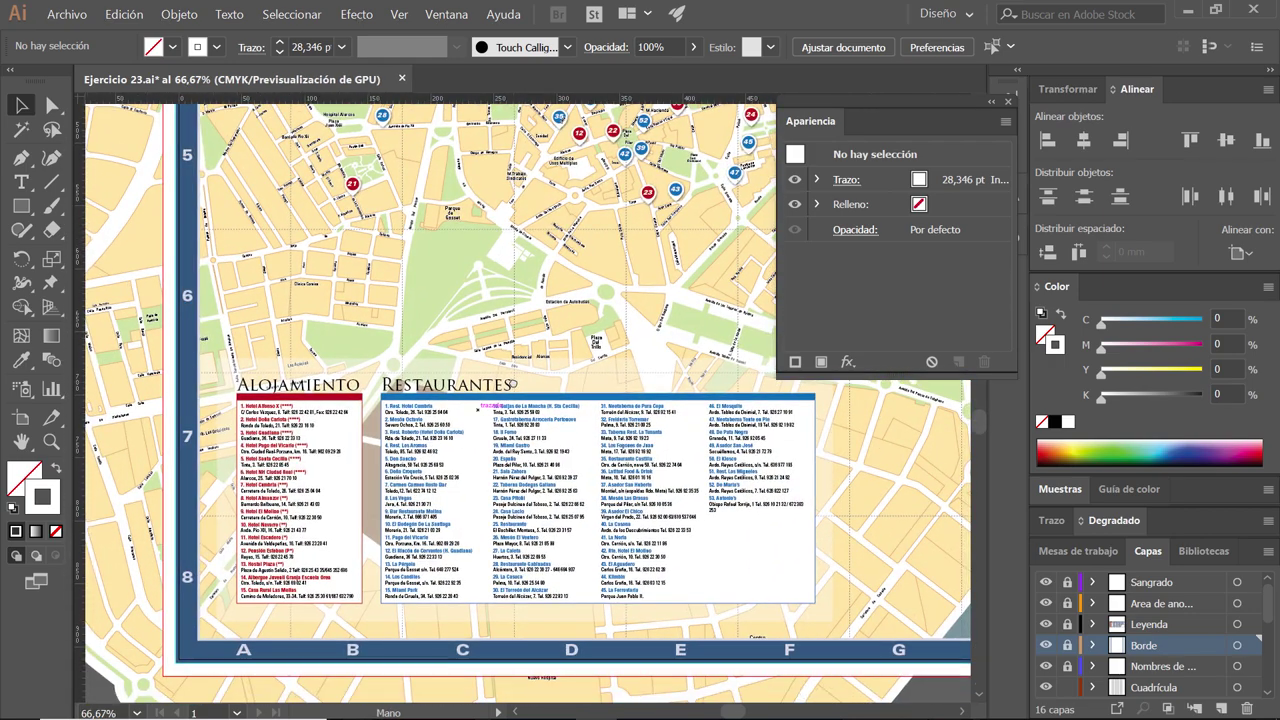
scroll(512, 384, "up", 2)
scroll(512, 400, "down", 1)
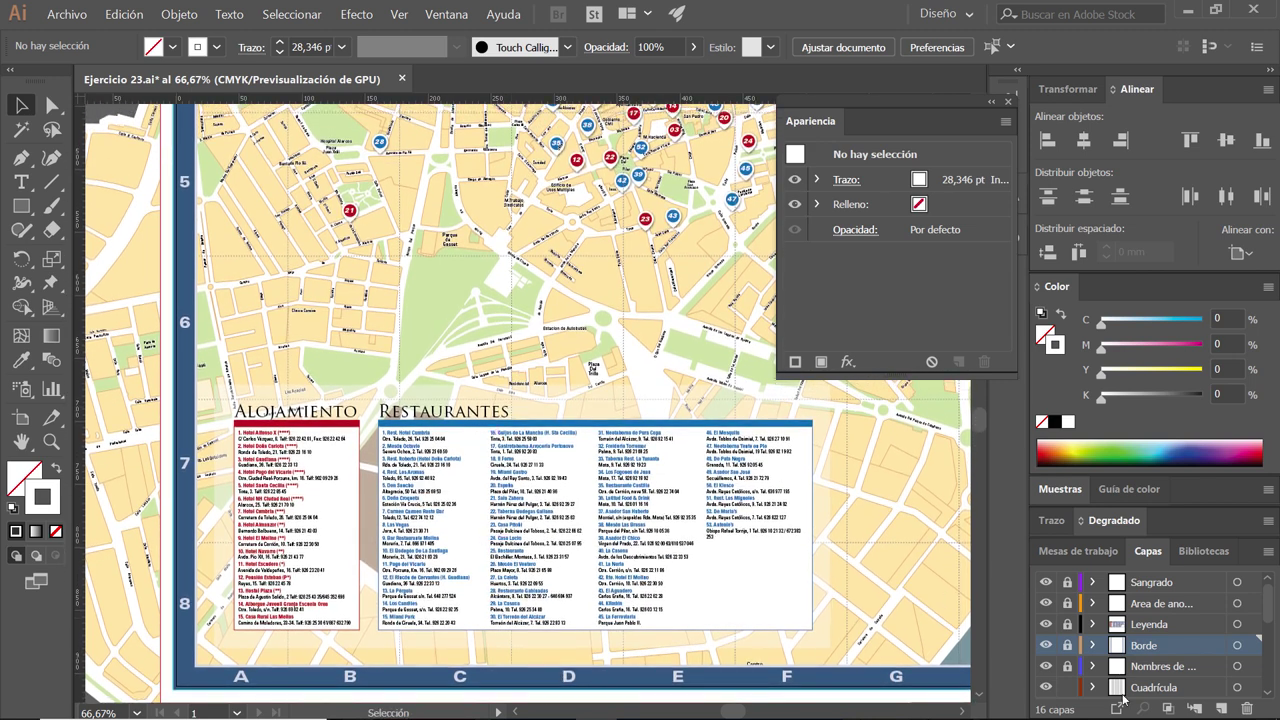
left_click_drag(1180, 626, 1182, 652)
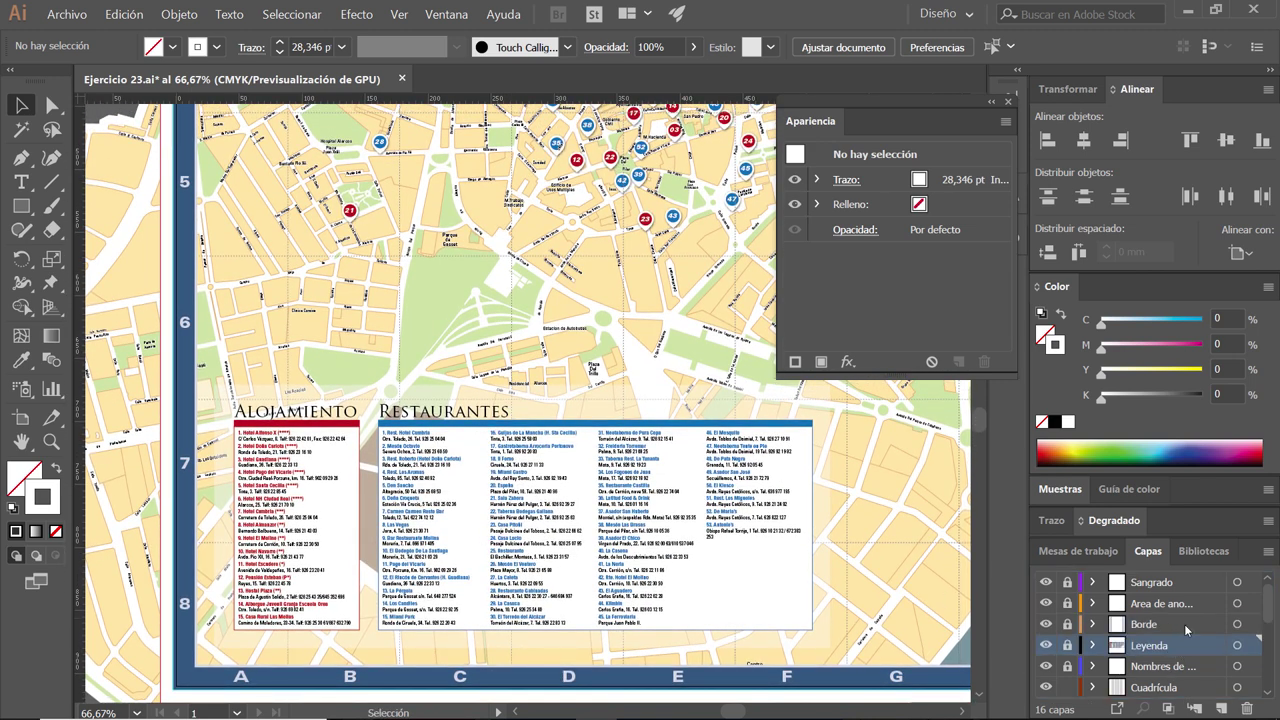
- Move the Area de anotaciones layer to the top of the layer stack
left_click(1185, 587)
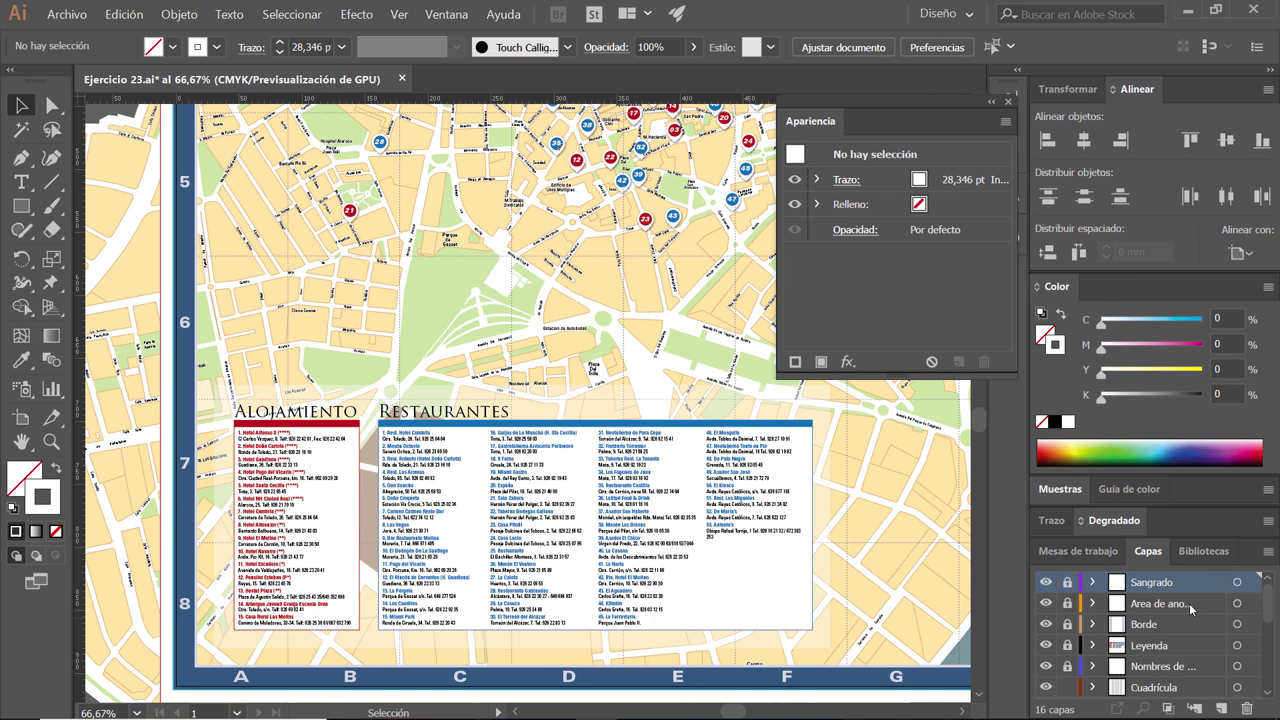
left_click(1189, 606)
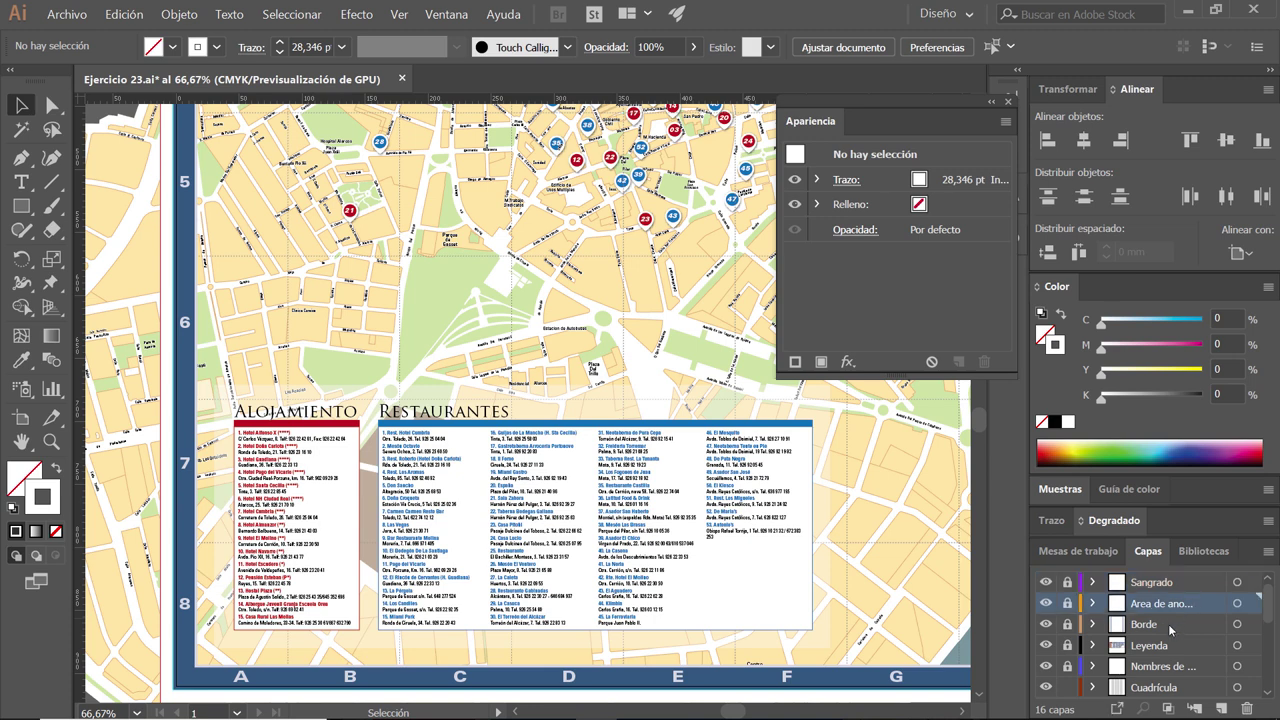
double_click(1184, 605)
key("Return")
left_click(1188, 583)
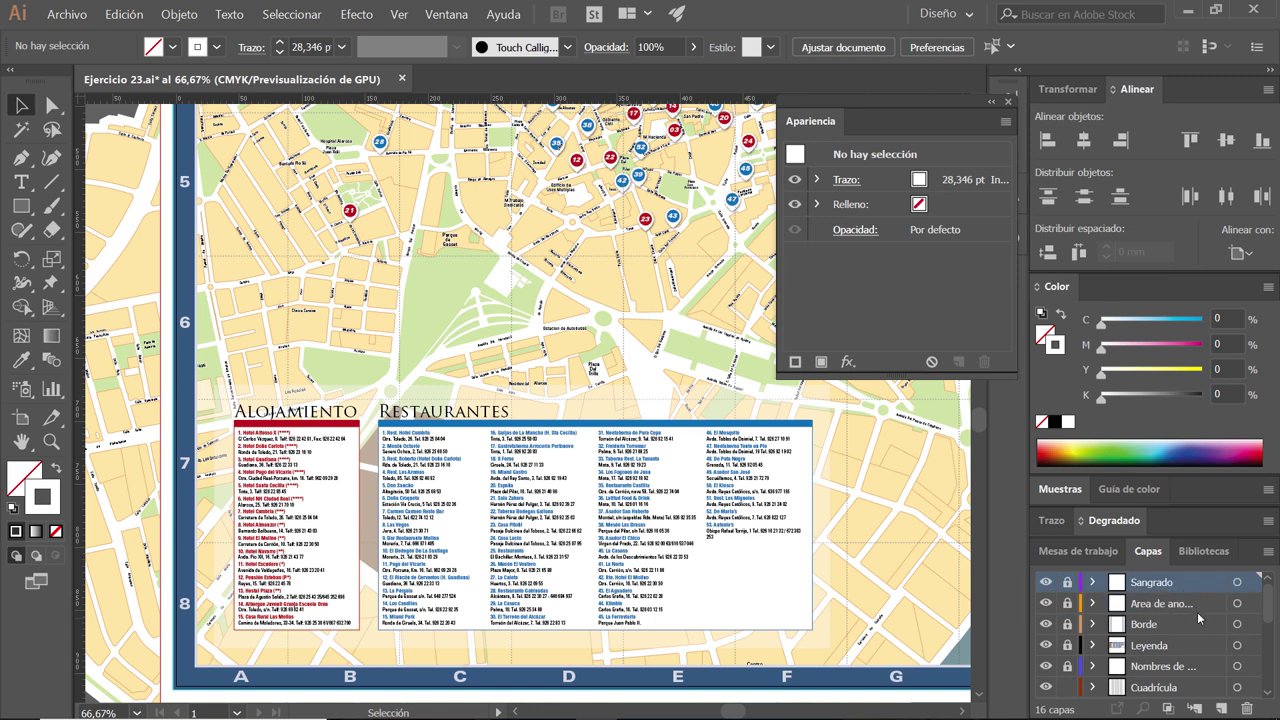
left_click_drag(1201, 605, 1188, 585)
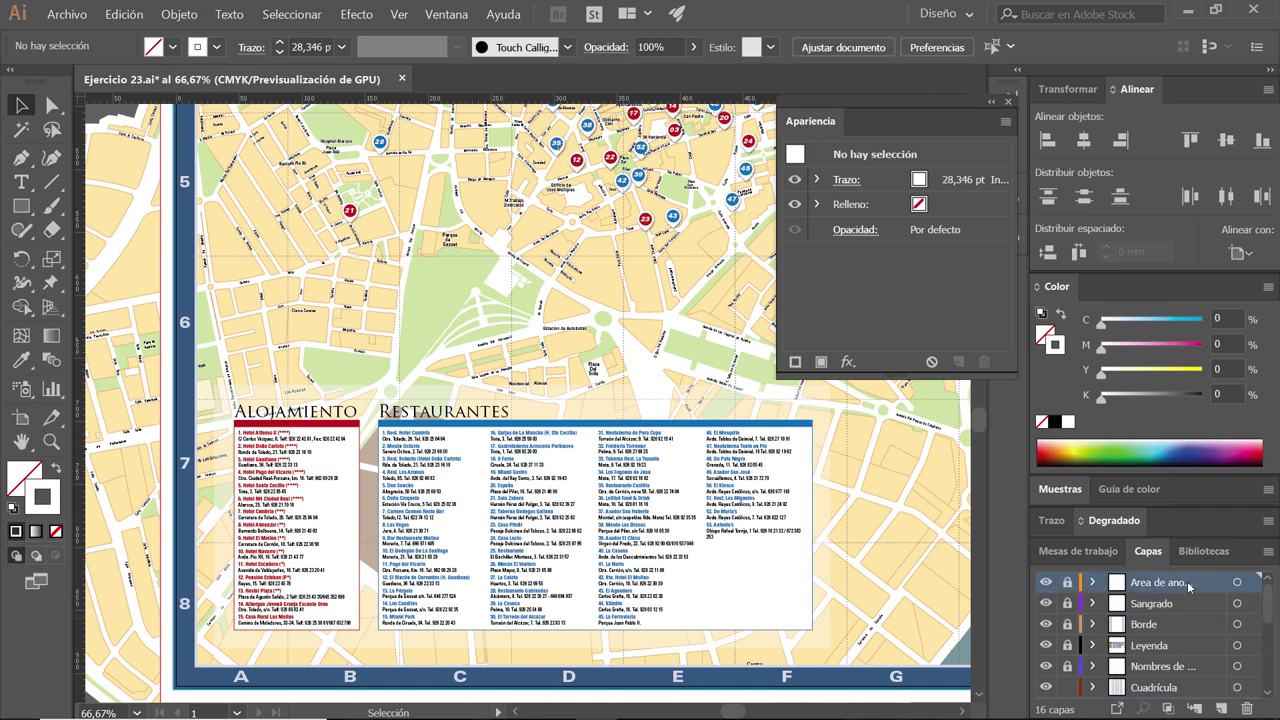
double_click(1176, 606)
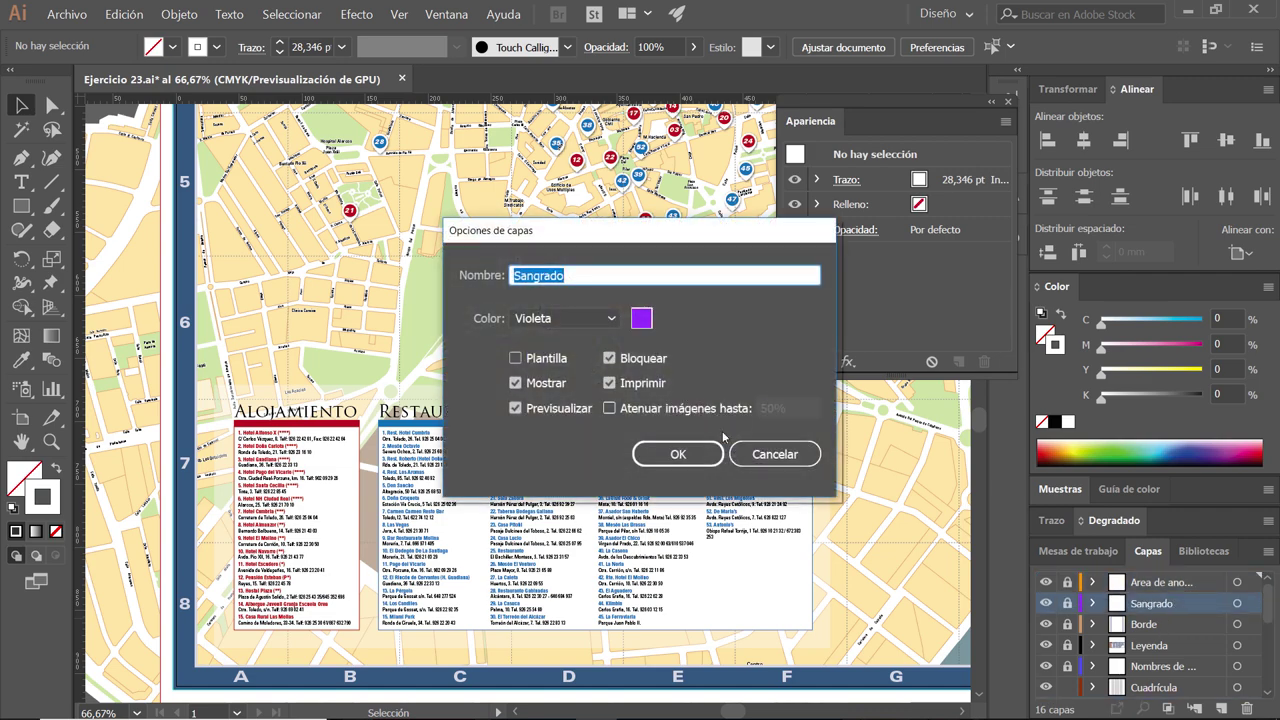
left_click(766, 452)
- Save the document, then unlock Cuadrícula and move it just below Sangrado
left_click(1181, 632)
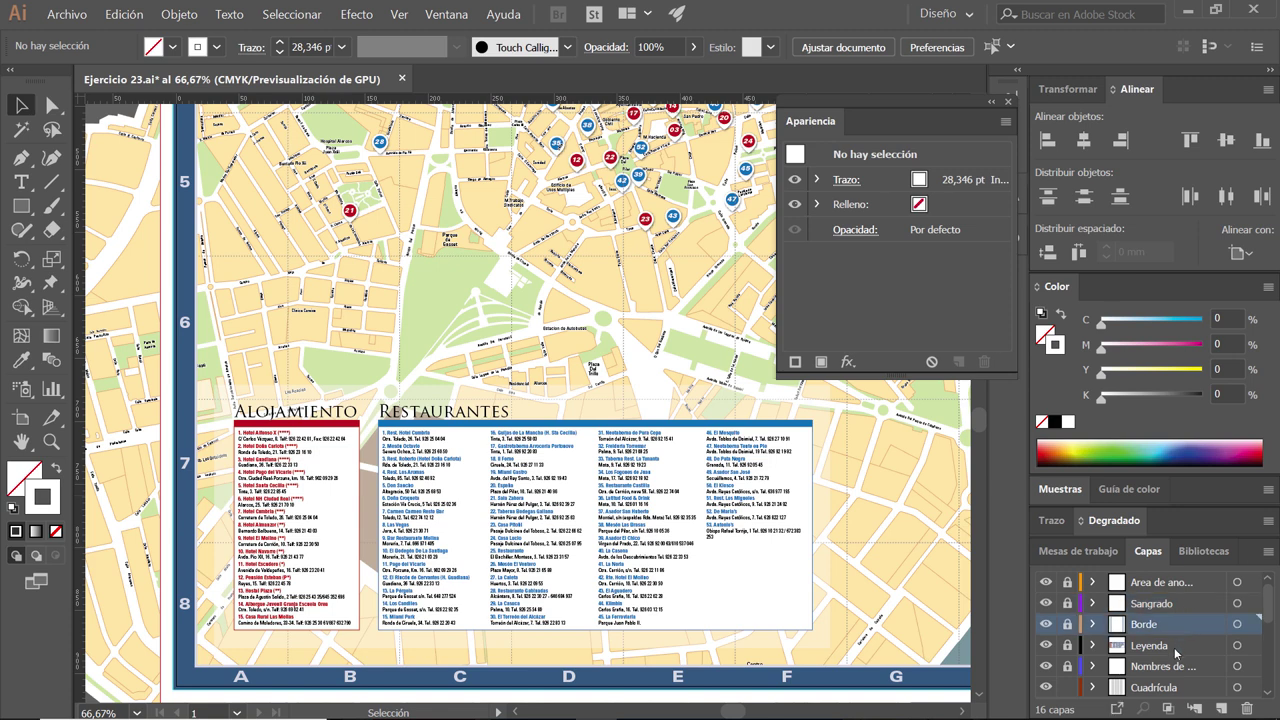
left_click(1197, 674)
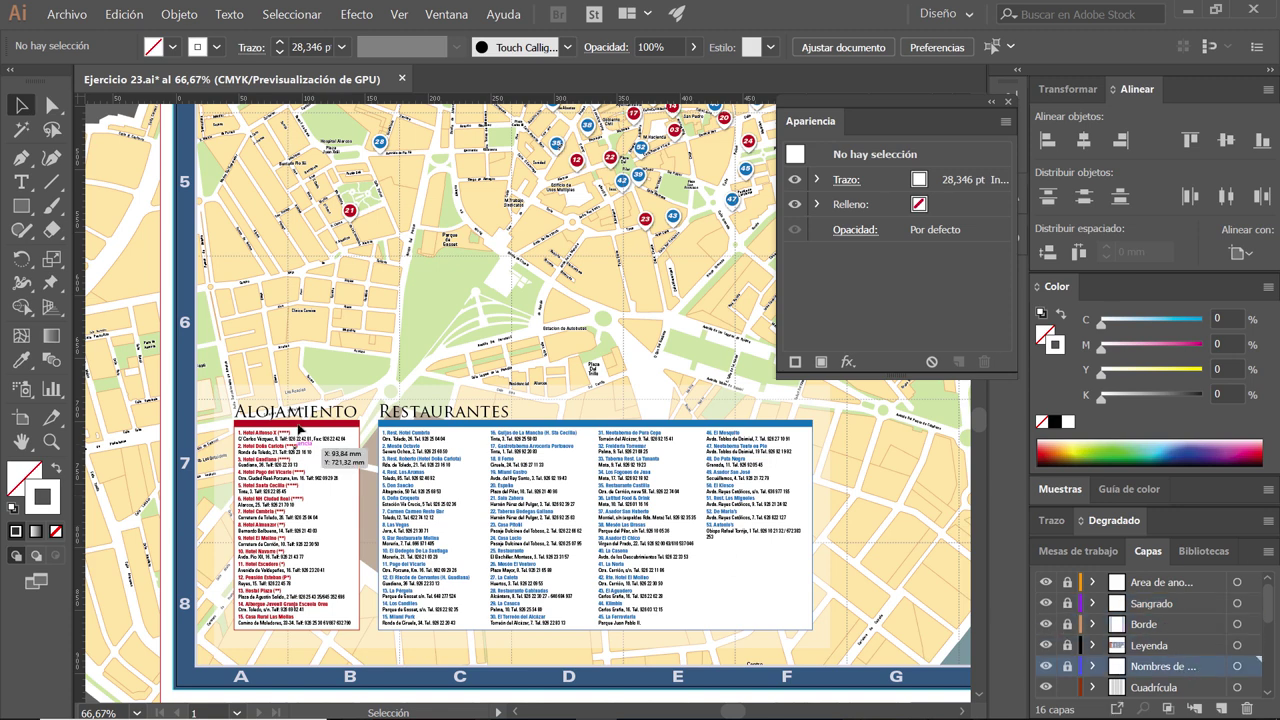
key("a")
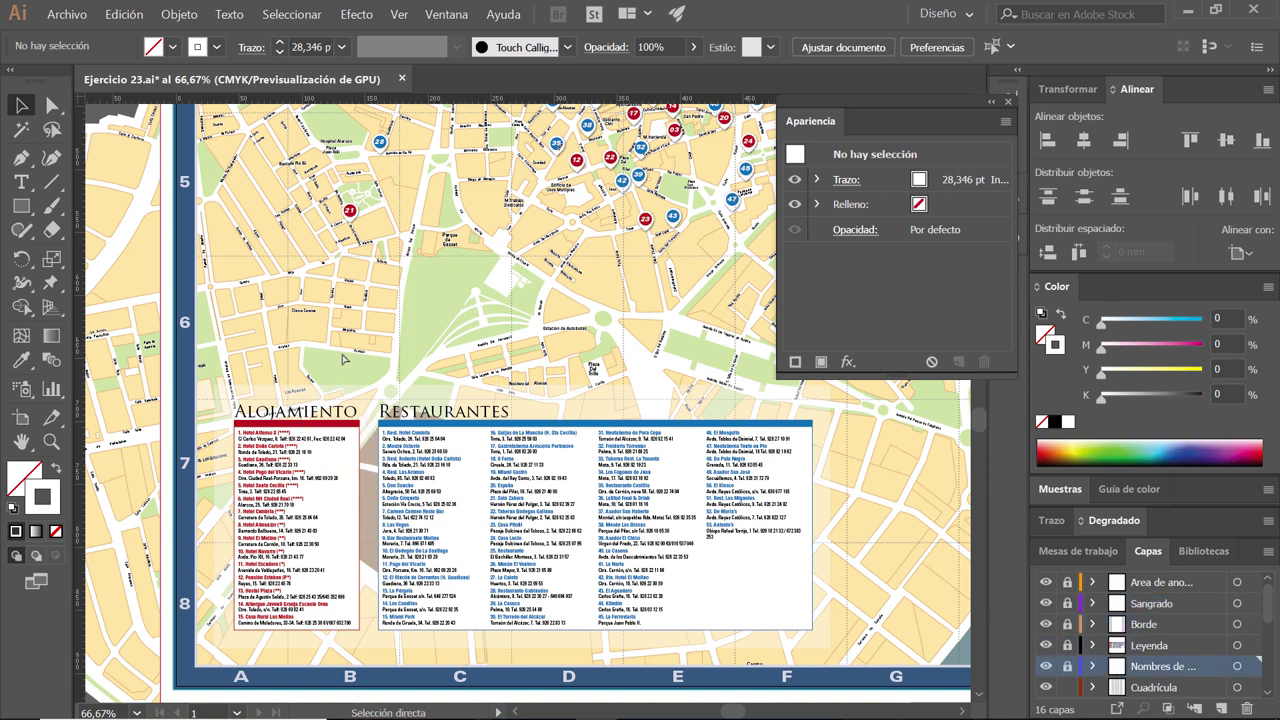
key("ctrl+s")
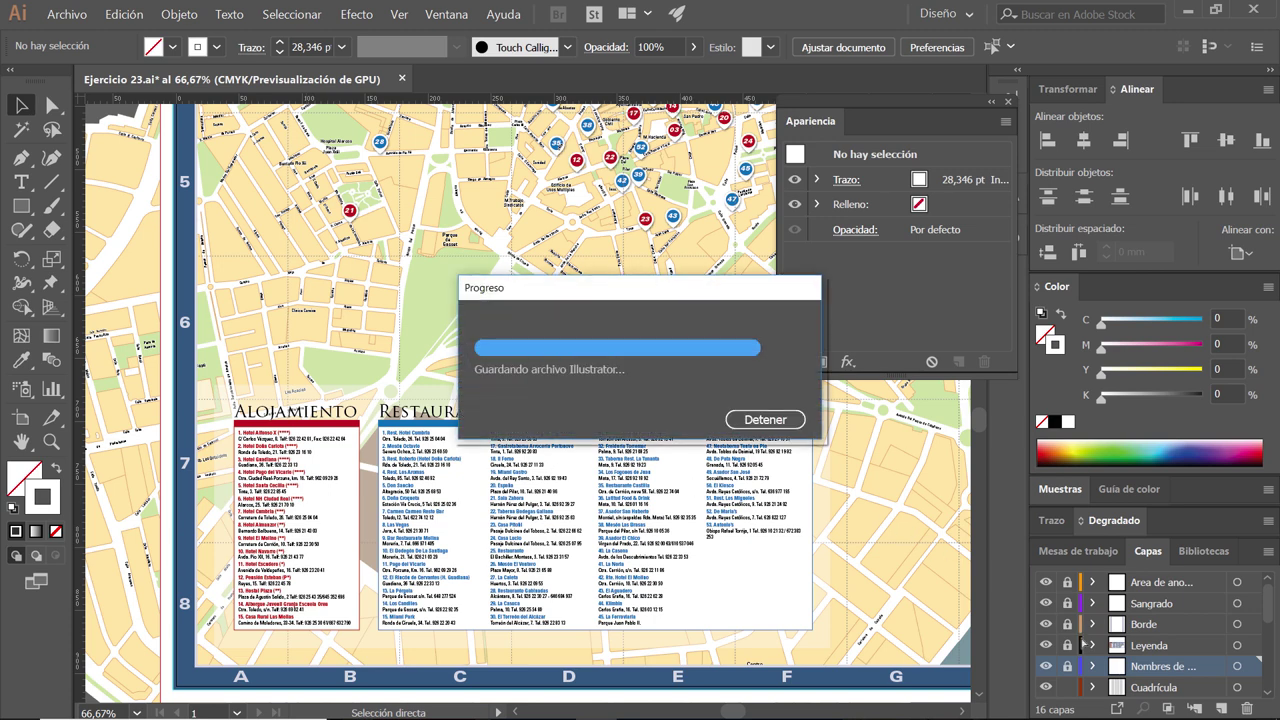
left_click(1067, 688)
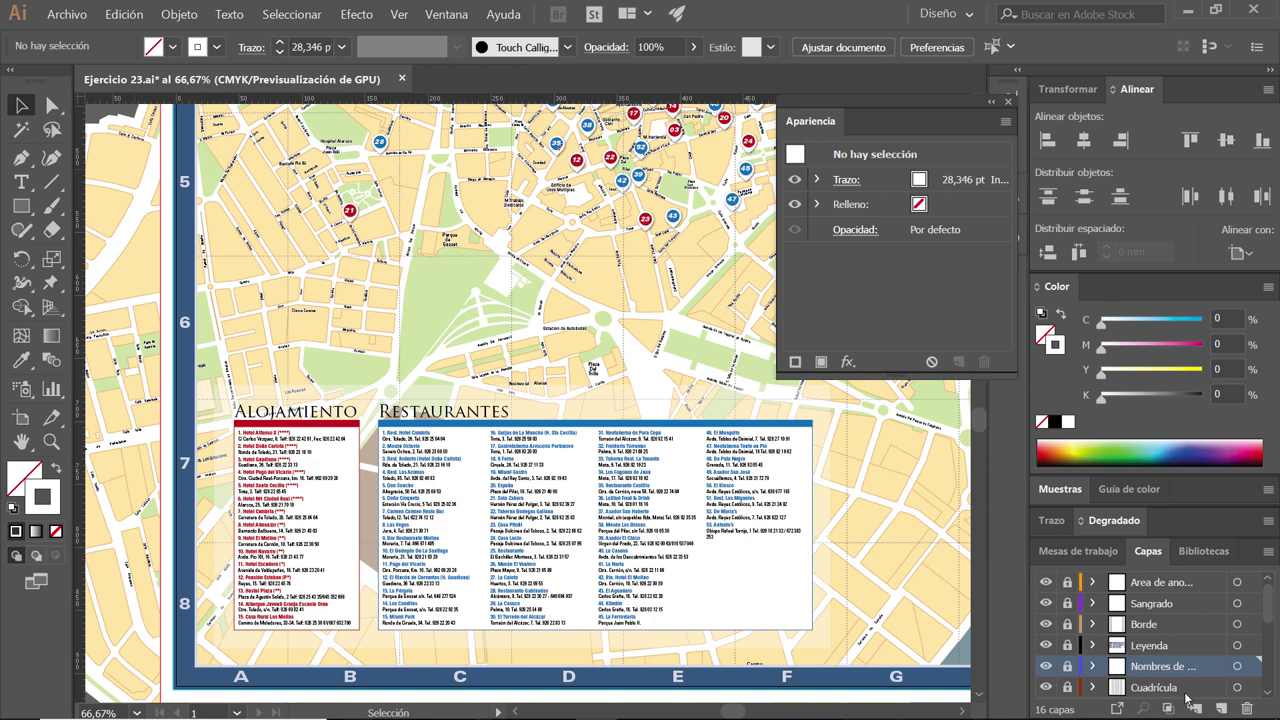
left_click_drag(1188, 688, 1176, 623)
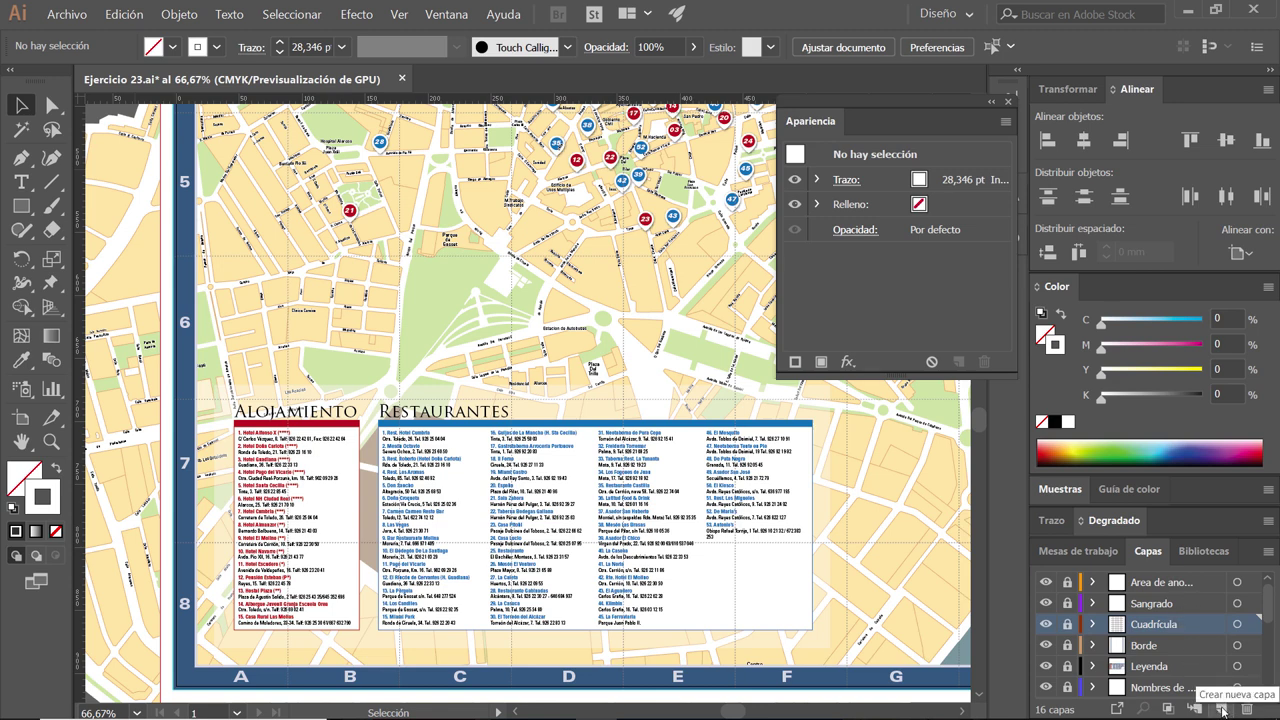
- Add a 17th layer for fold lines and move it above Area de anotaciones
left_click(1220, 706)
double_click(1149, 624)
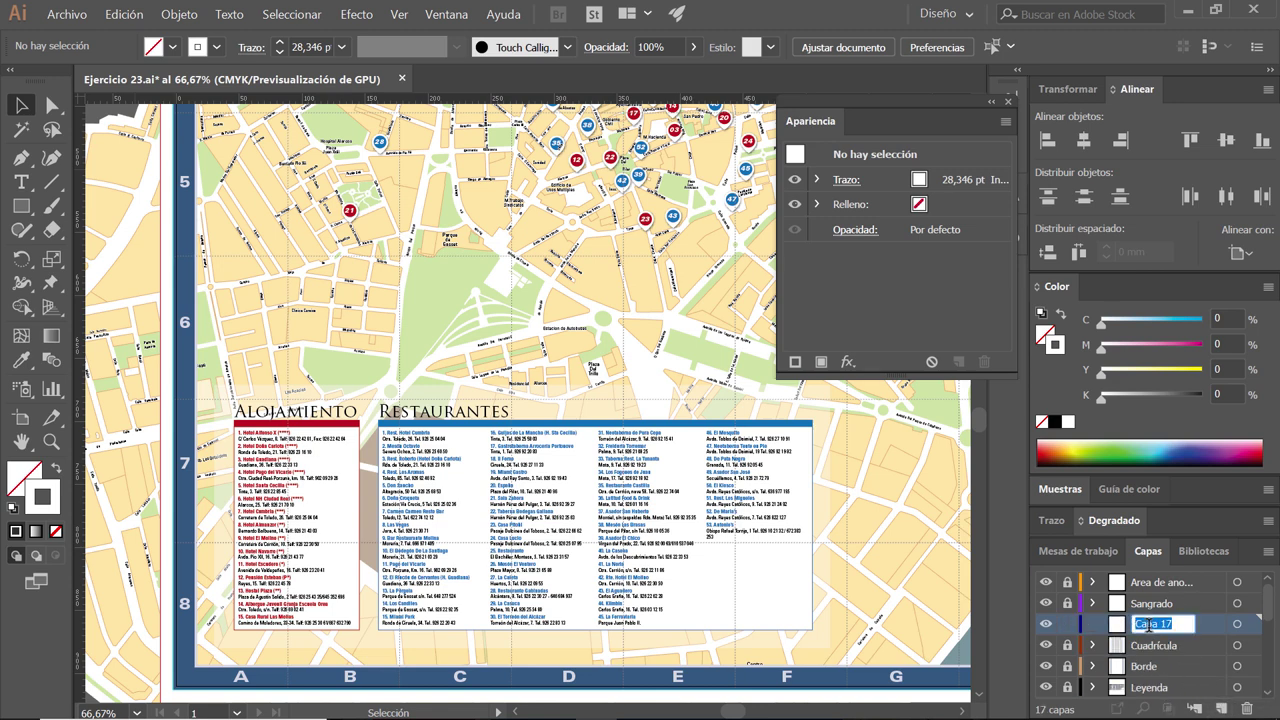
type("Lin")
type("ga")
type("do")
key("Return")
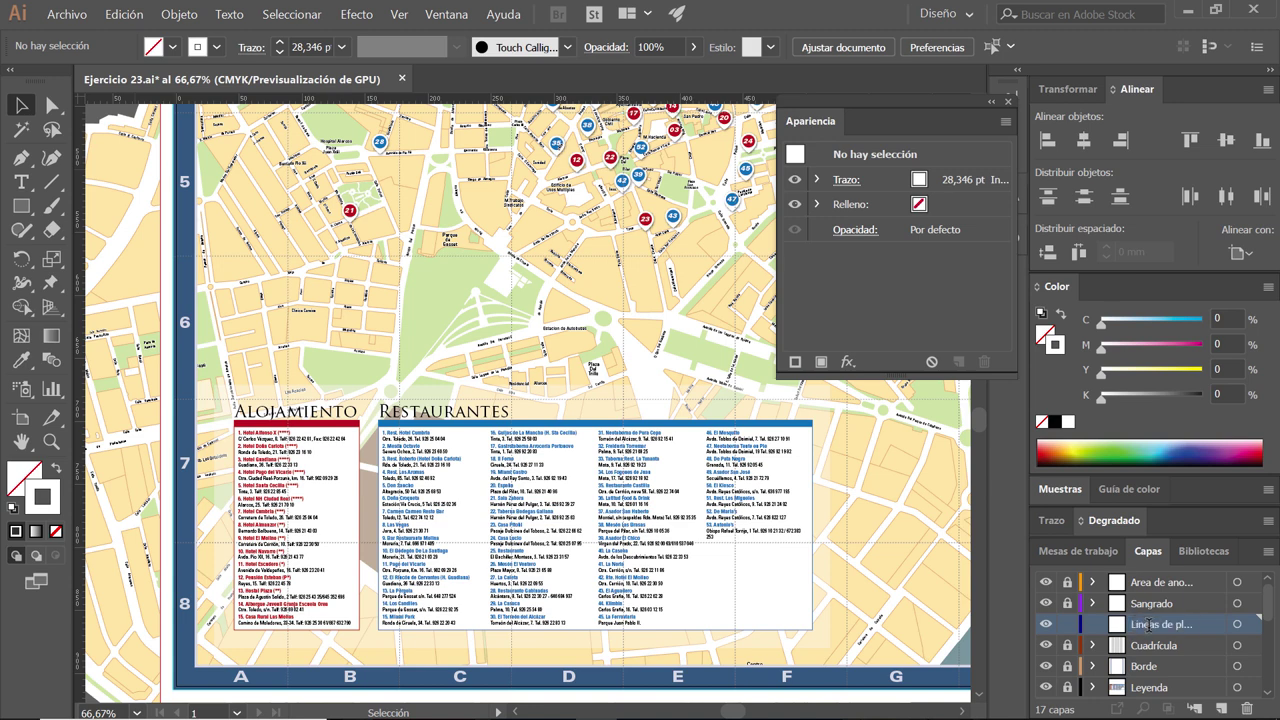
left_click_drag(1198, 626, 1177, 581)
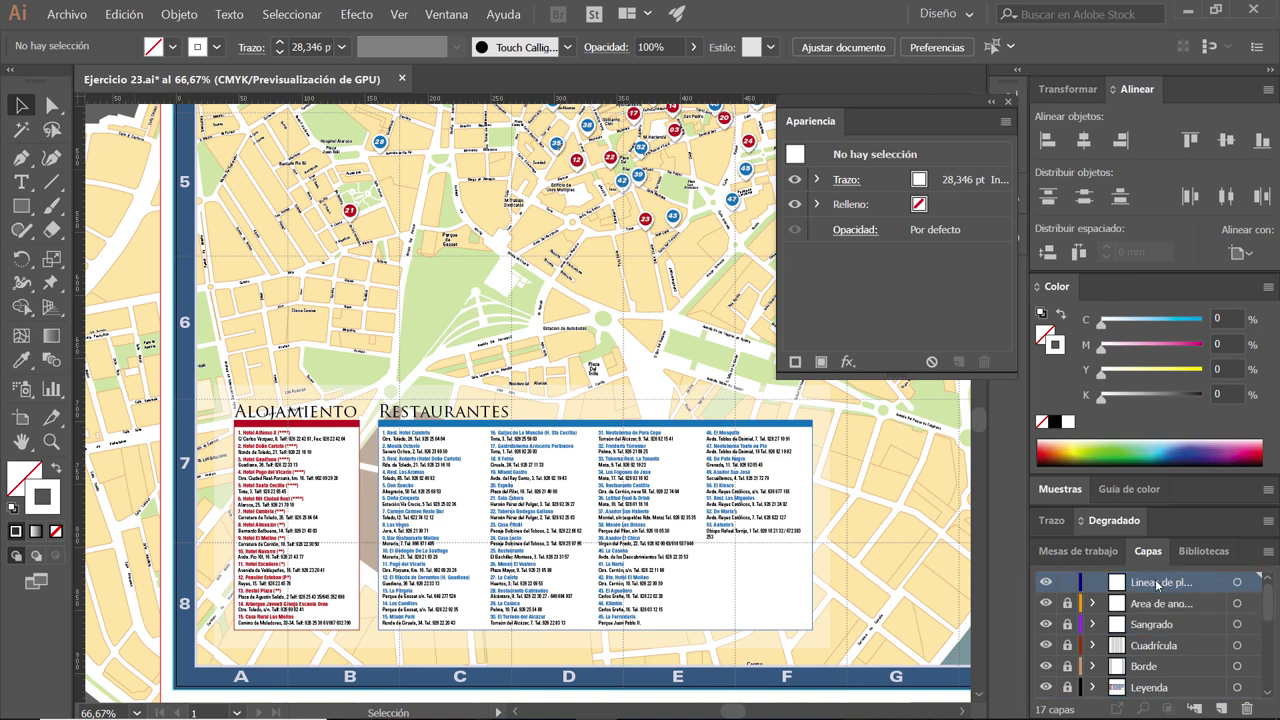
scroll(463, 318, "down", 1)
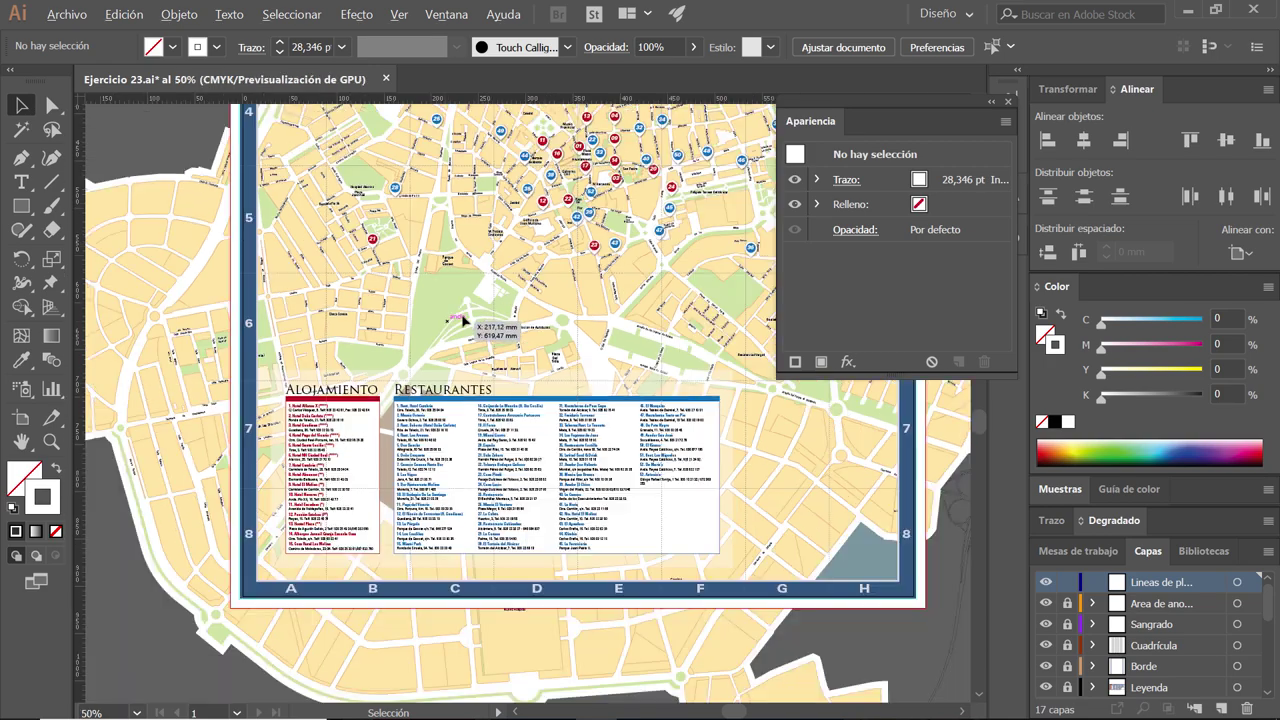
scroll(420, 280, "up", 10)
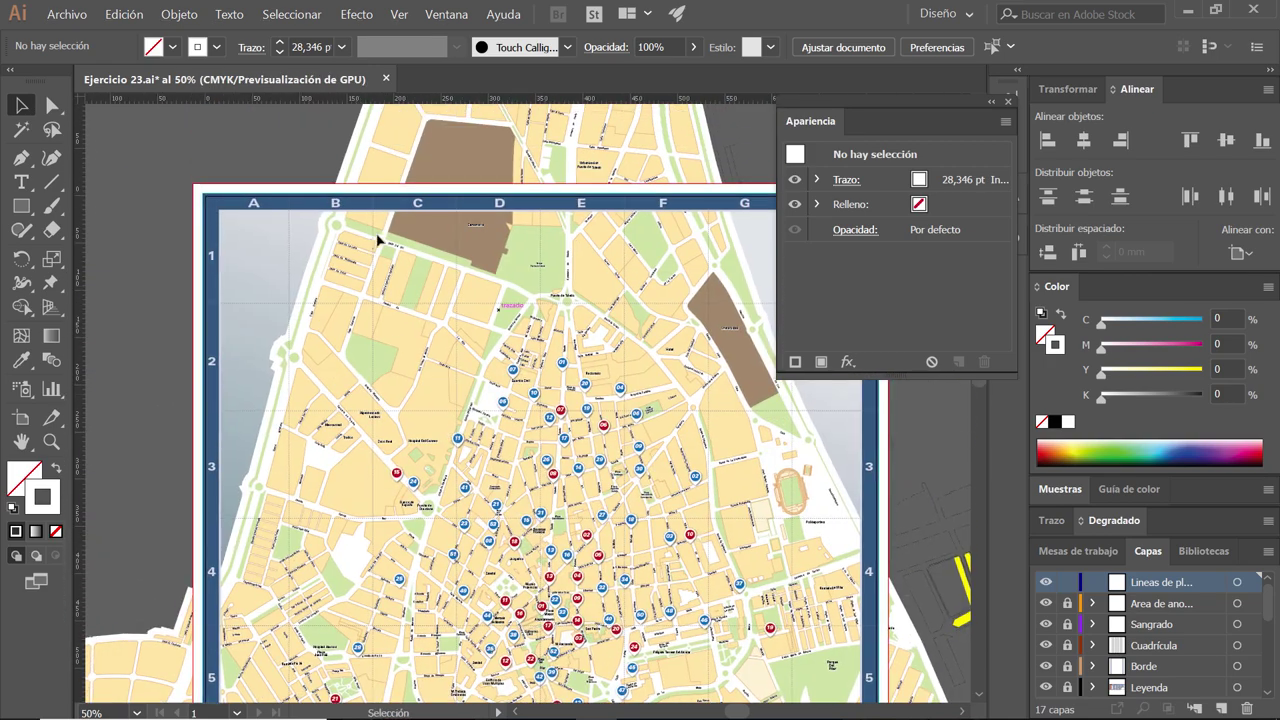
scroll(378, 240, "up", 2)
scroll(343, 220, "up", 1)
mouse_move(356, 262)
left_mouse_down()
mouse_move(476, 362)
mouse_move(579, 391)
left_mouse_up()
key("alt+Tab")
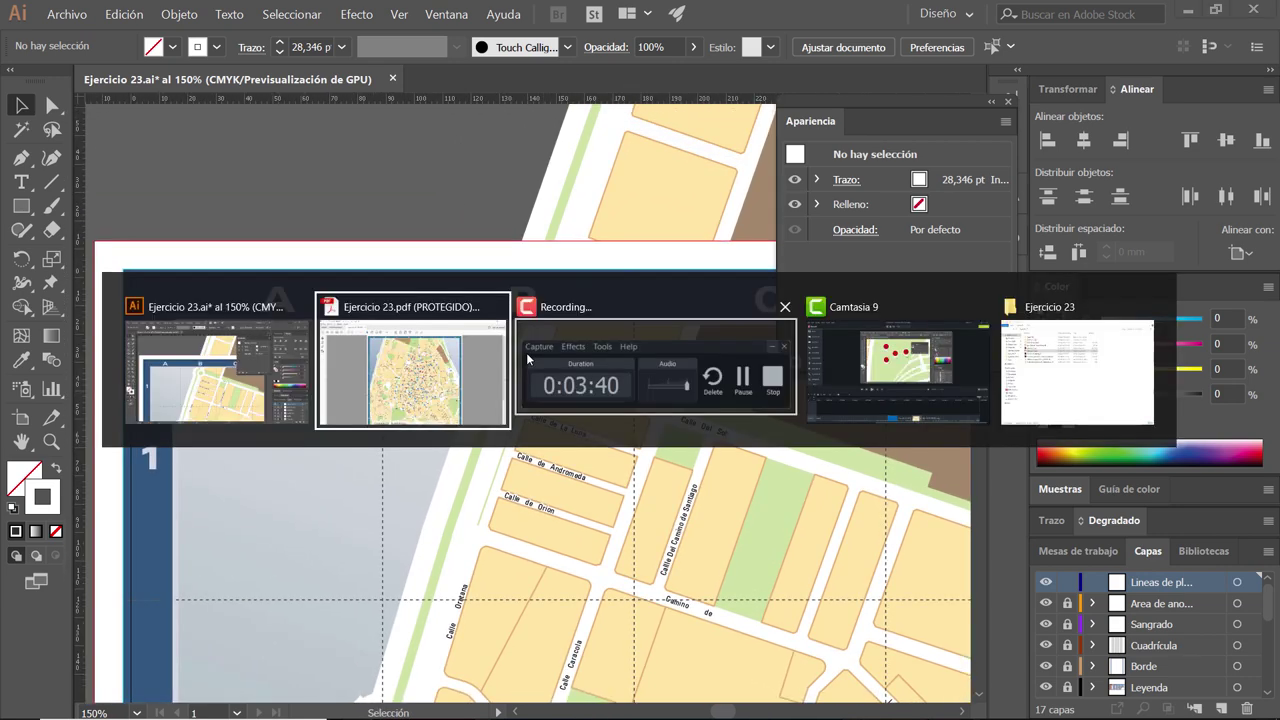
key("alt")
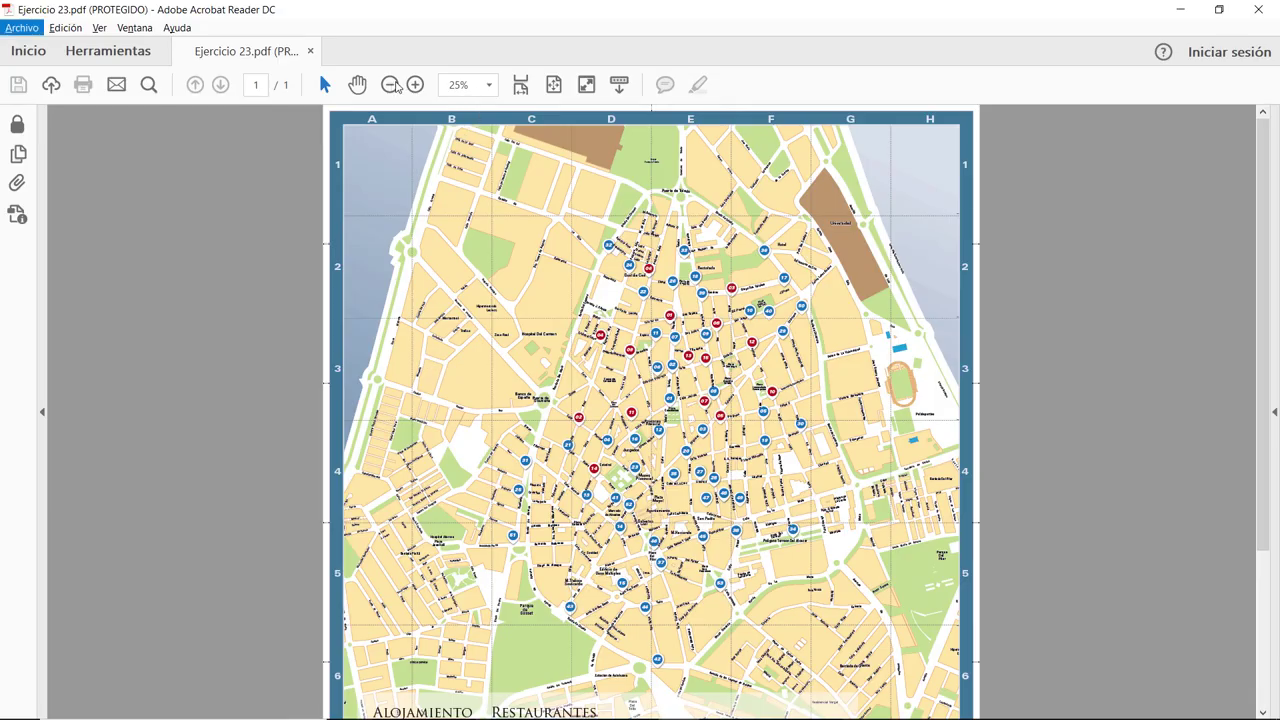
left_click(415, 84)
left_click(415, 84)
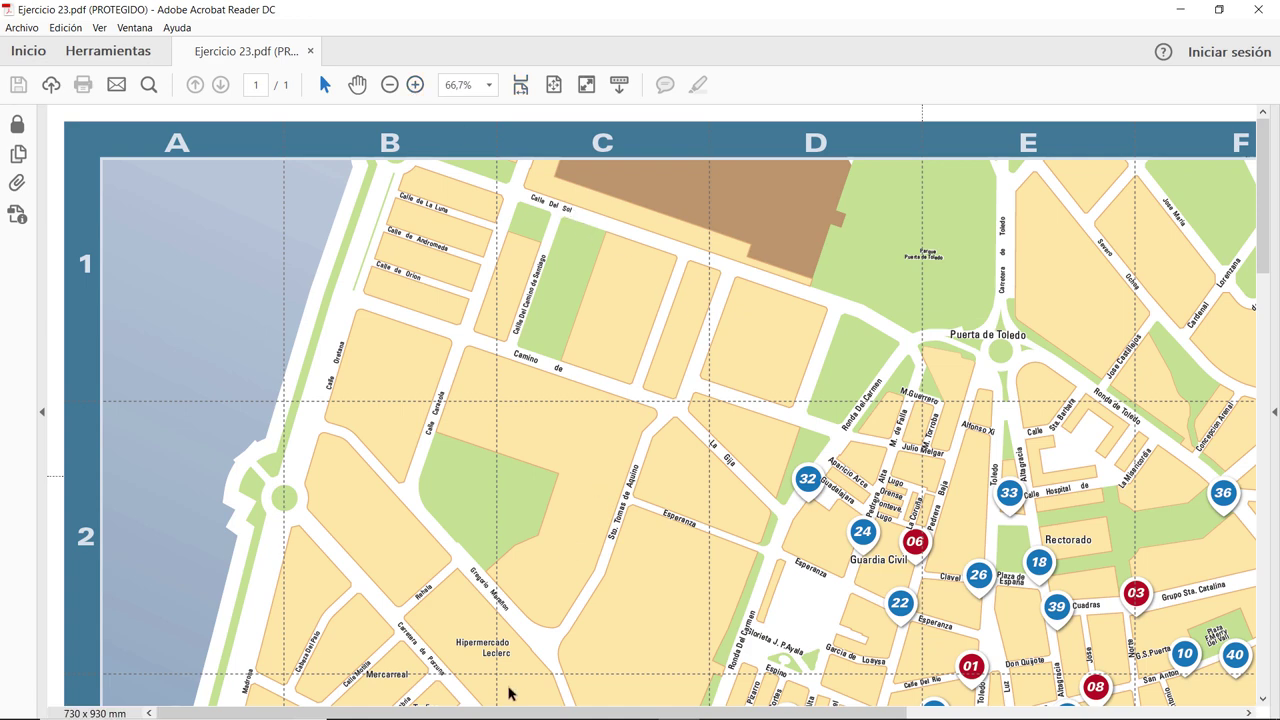
mouse_move(516, 715)
left_mouse_down()
mouse_move(853, 715)
mouse_move(491, 714)
left_mouse_up()
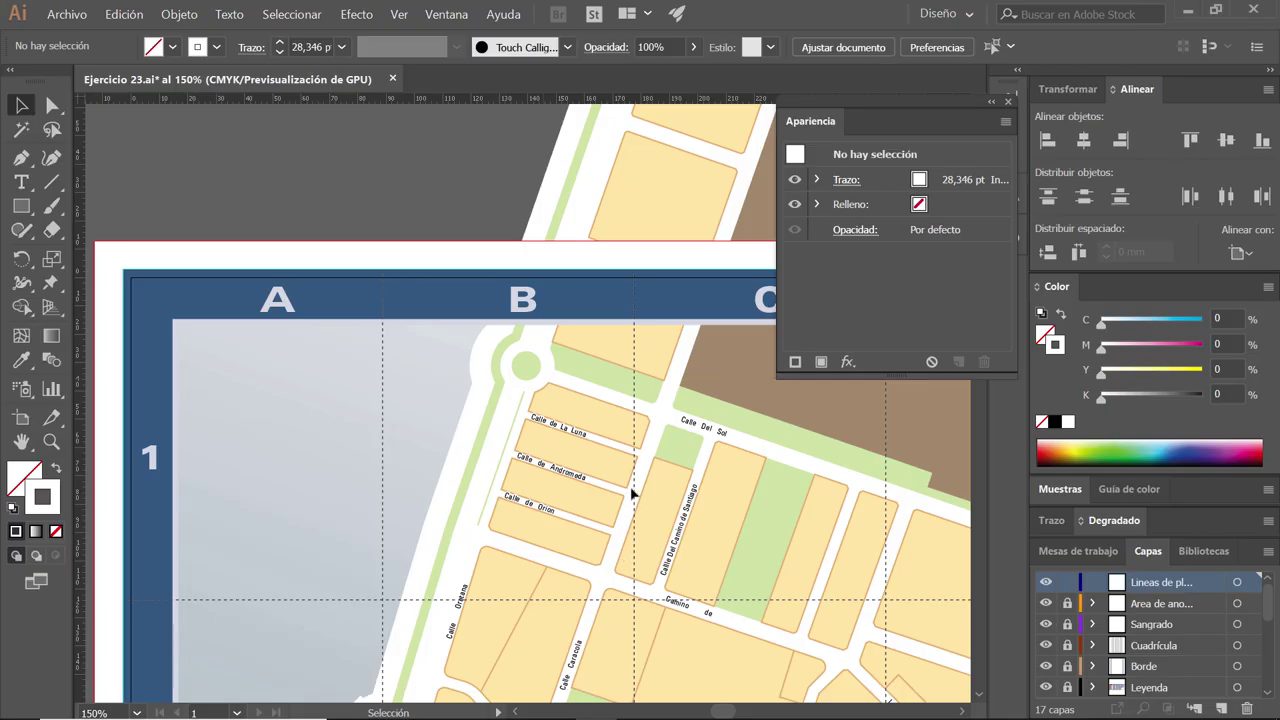
- Draw a roughly 9.54 mm vertical line across the top white band at the D–E division
scroll(558, 317, "down", 1)
scroll(558, 317, "down", 1)
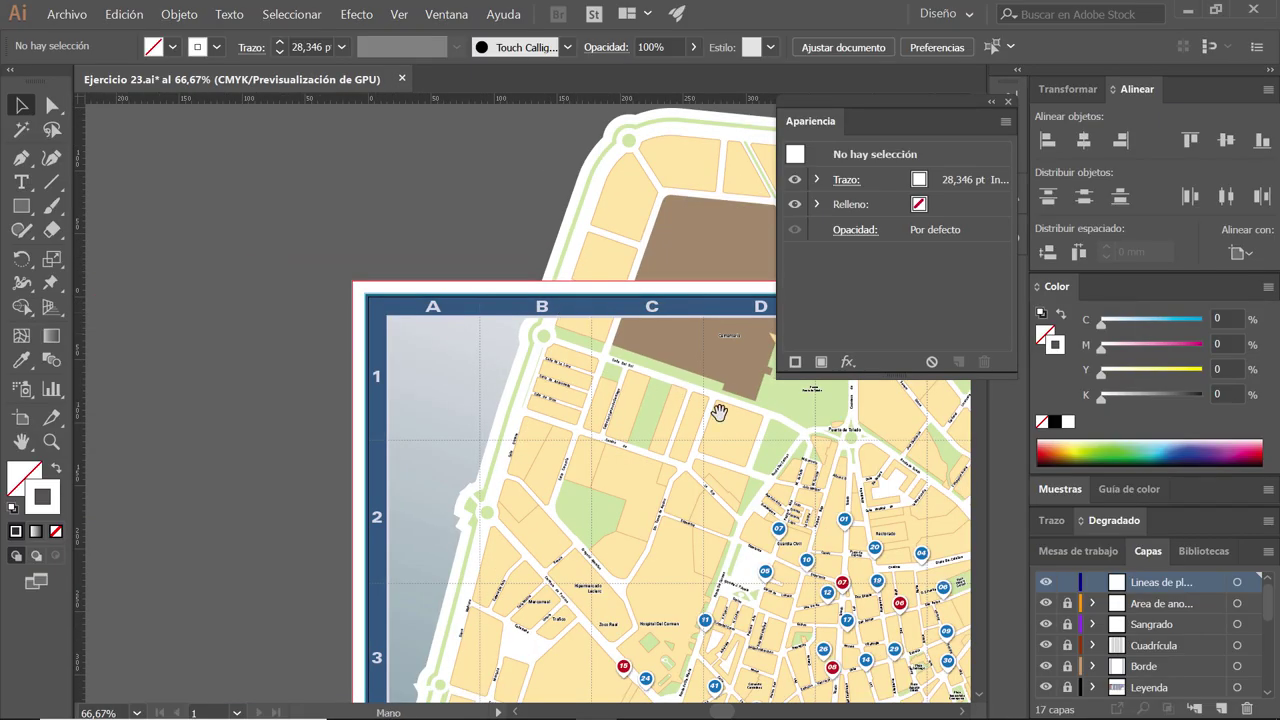
scroll(264, 240, "right", 3)
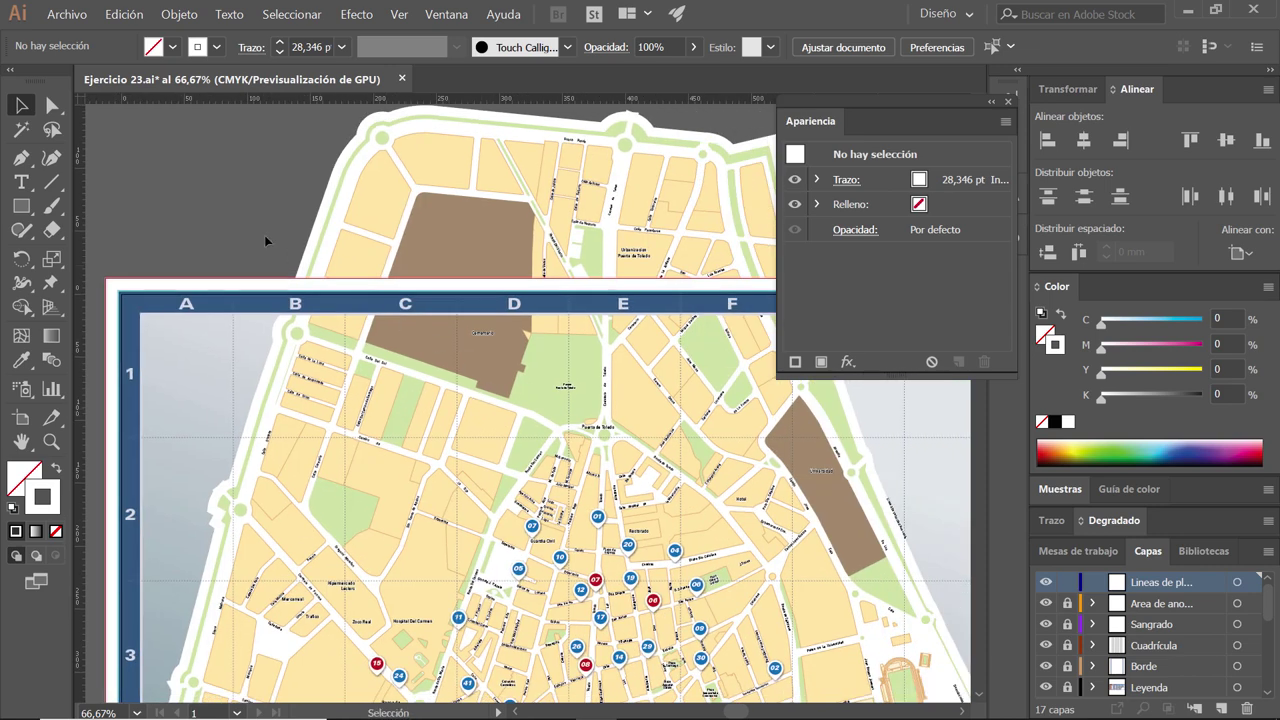
left_click(45, 181)
scroll(610, 280, "up", 1)
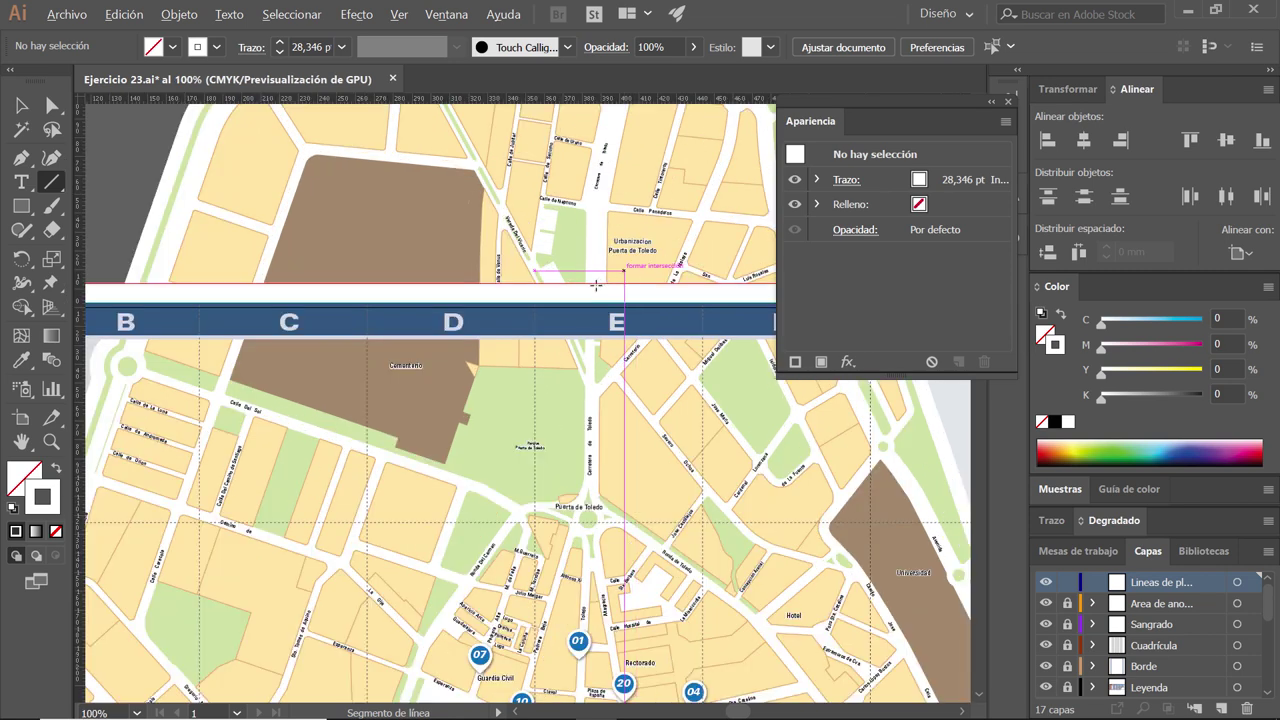
scroll(590, 290, "up", 1)
scroll(583, 298, "up", 1)
scroll(583, 298, "up", 1)
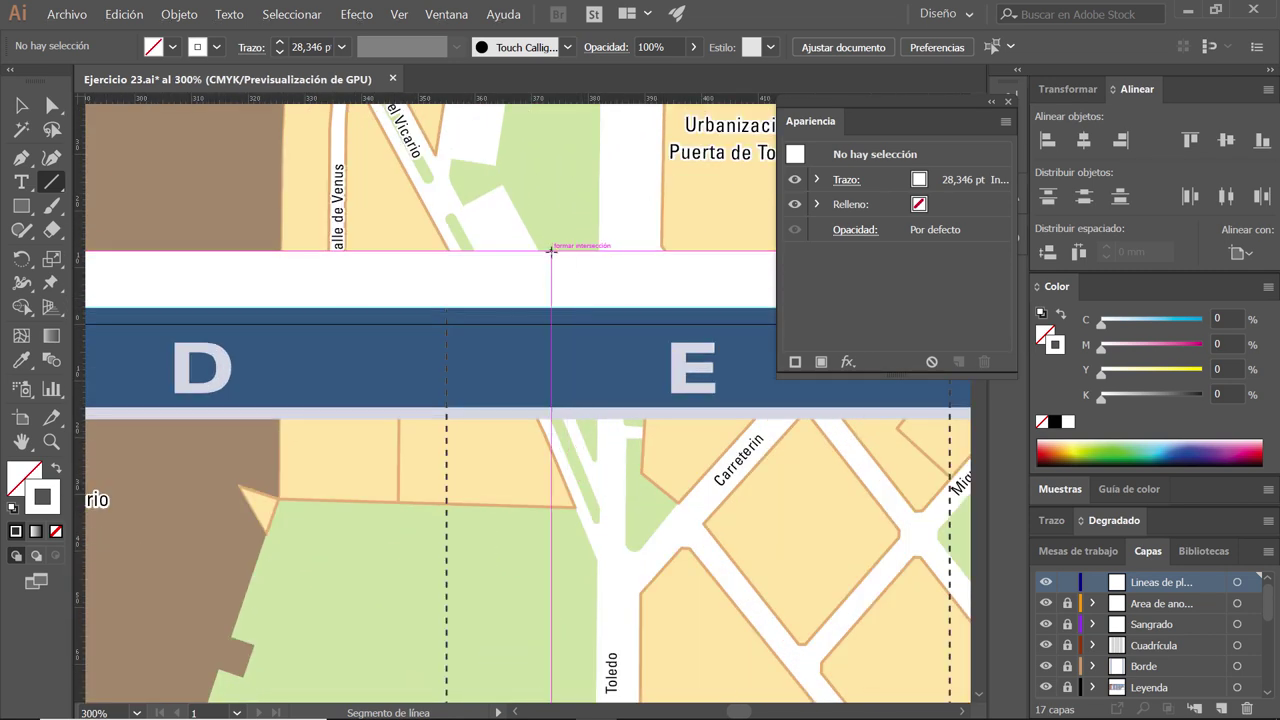
left_click_drag(551, 250, 551, 307)
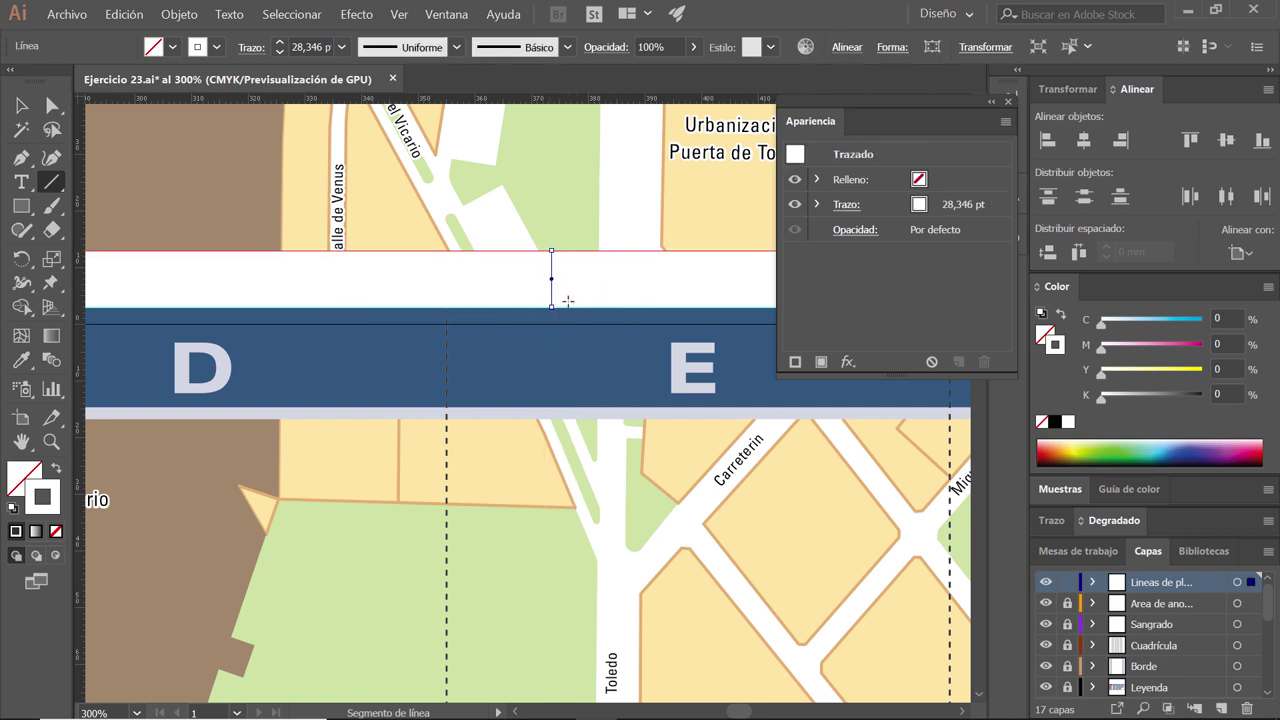
- Give the line no fill and a 0,25 pt Registration-colour stroke
key("d")
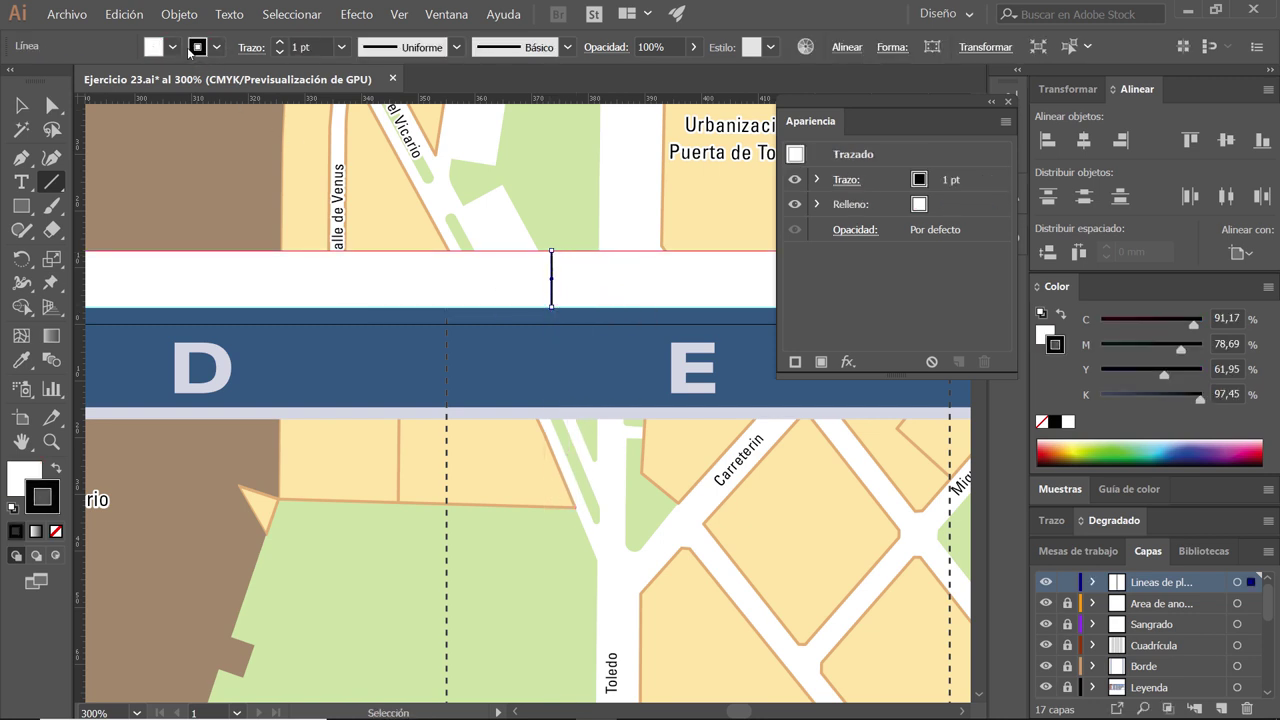
left_click(172, 47)
left_click(14, 83)
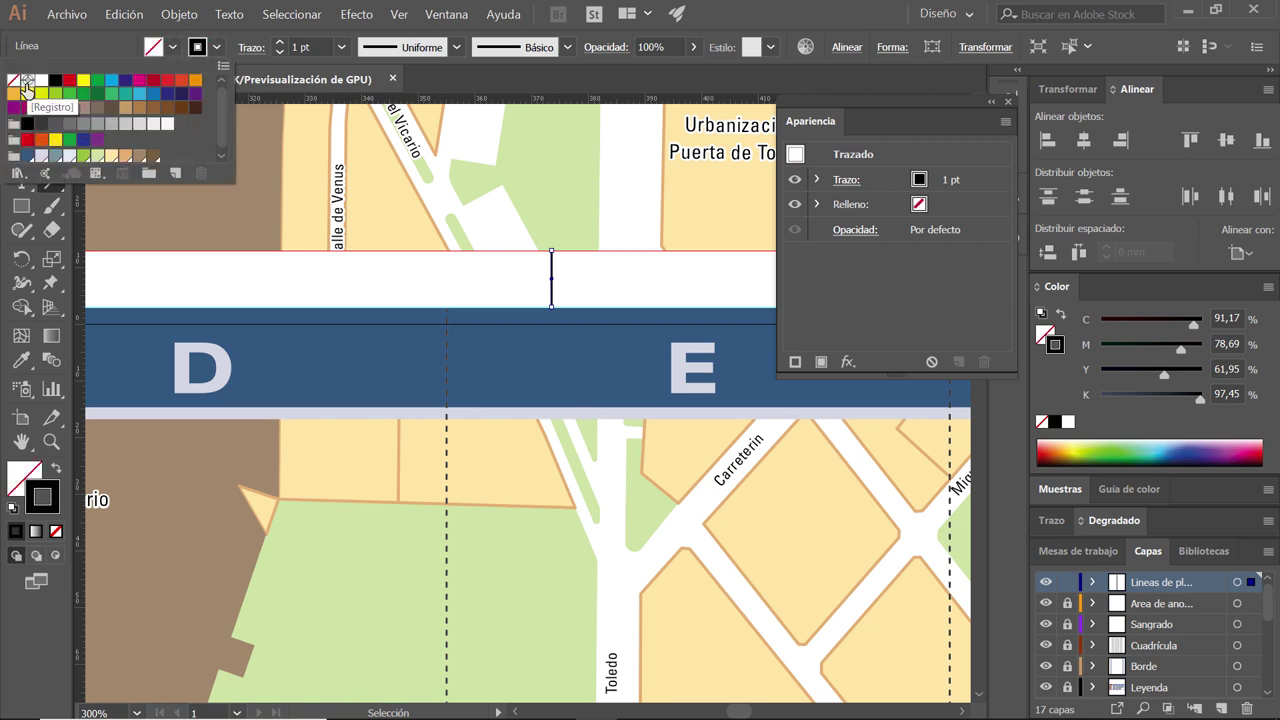
left_click(27, 80)
left_click(296, 44)
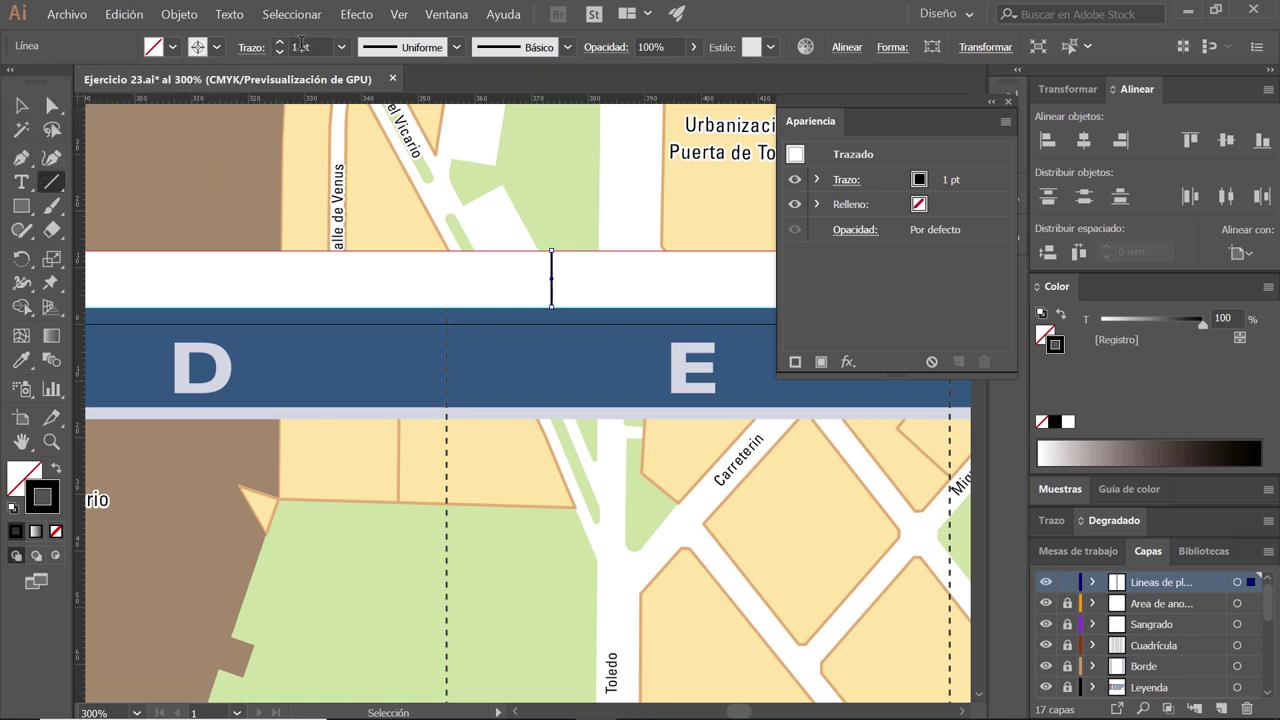
double_click(308, 47)
type("0,2")
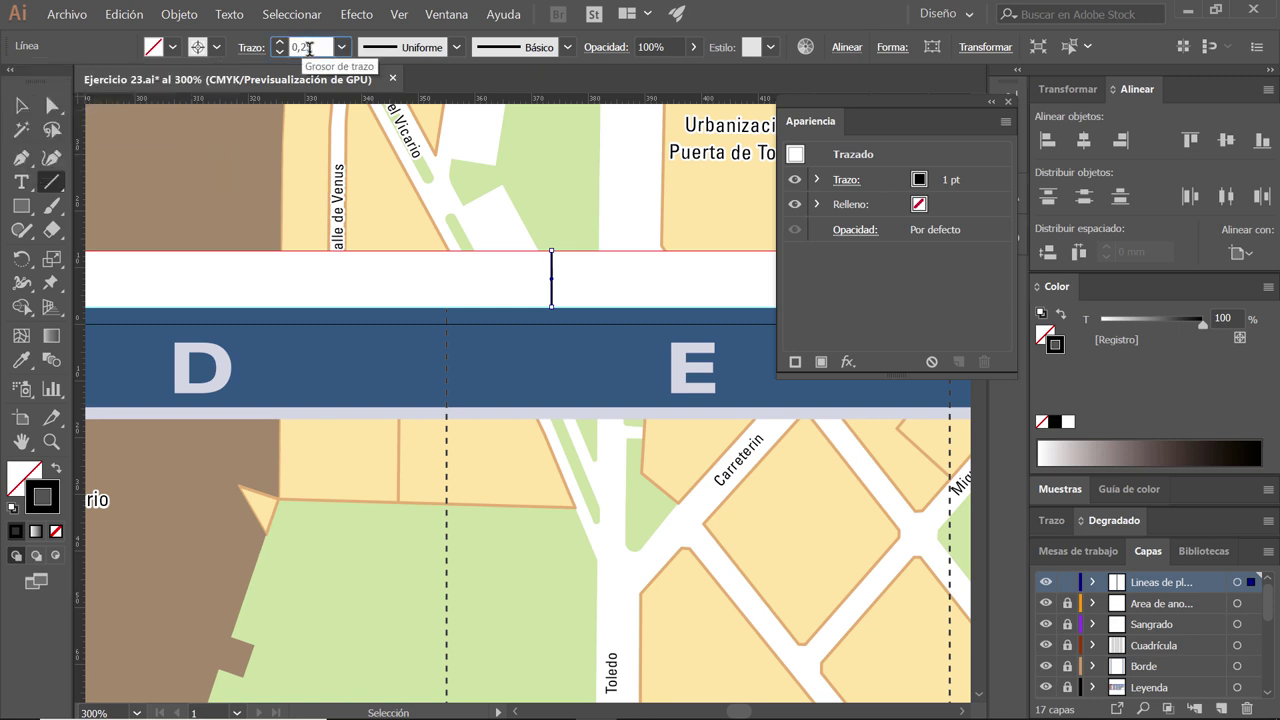
key("Return")
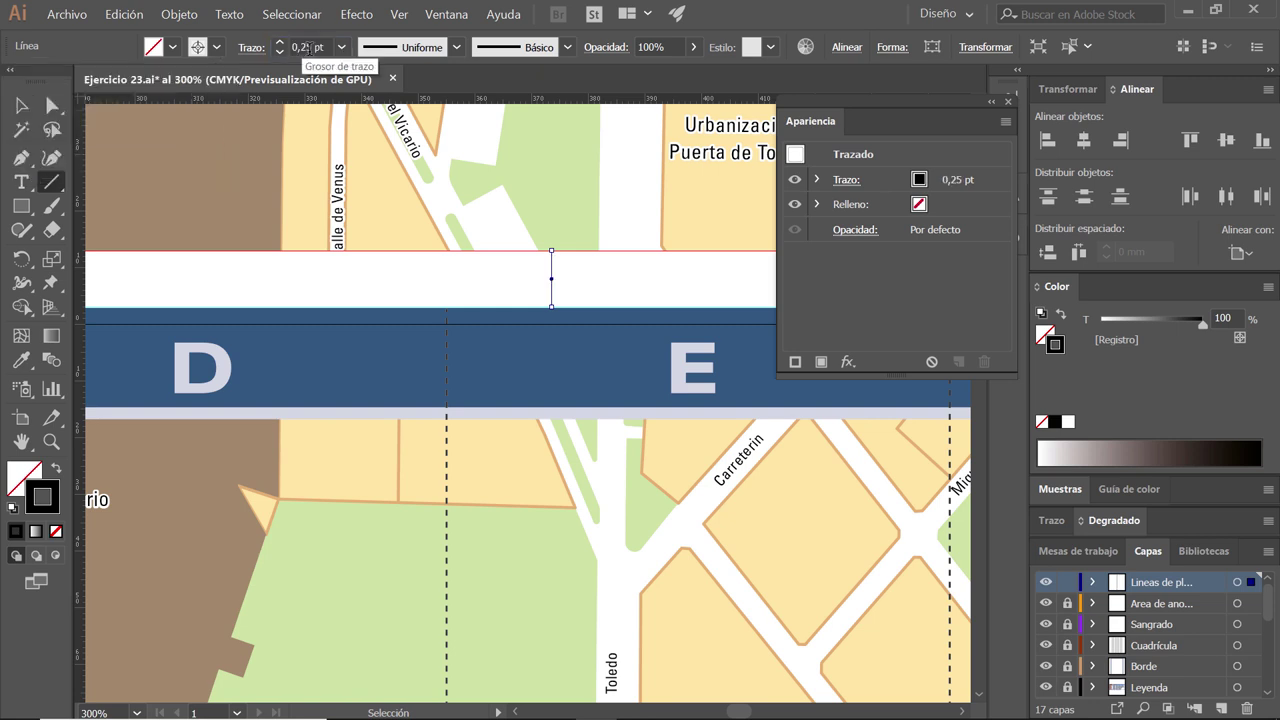
- Turn the line's stroke into a dashed line and preview the dashes
left_click(248, 52)
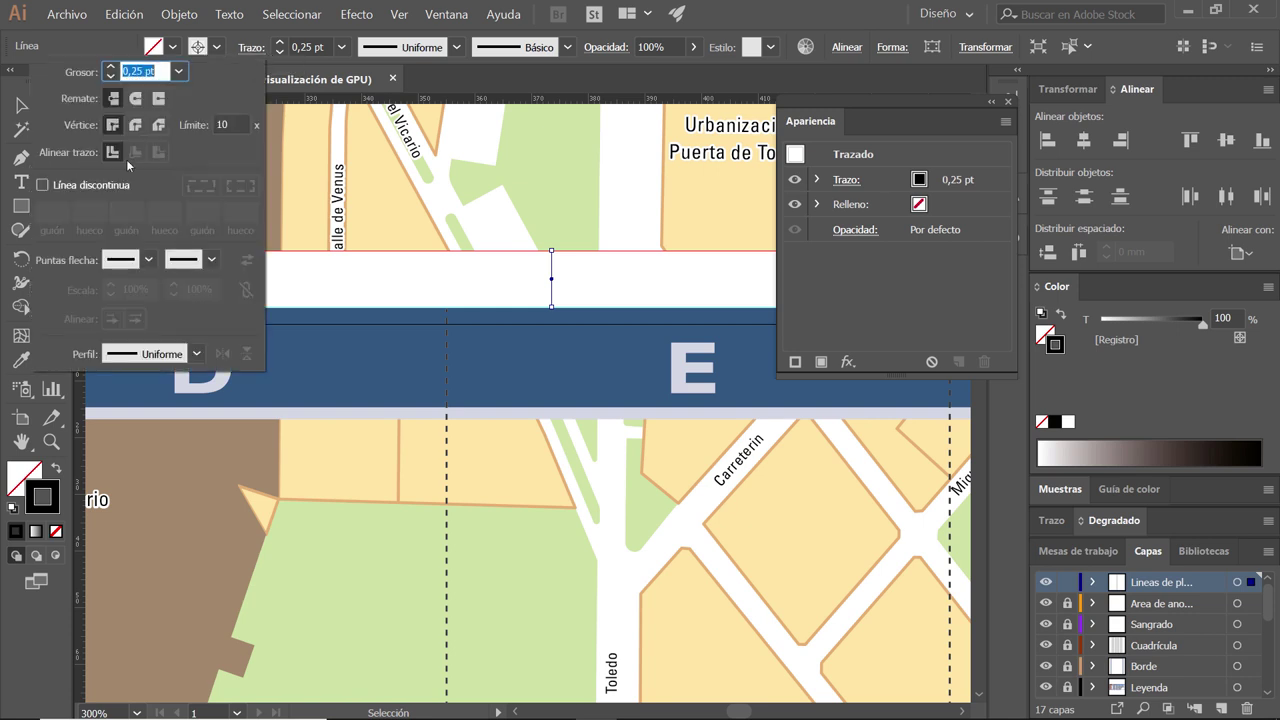
left_click(42, 185)
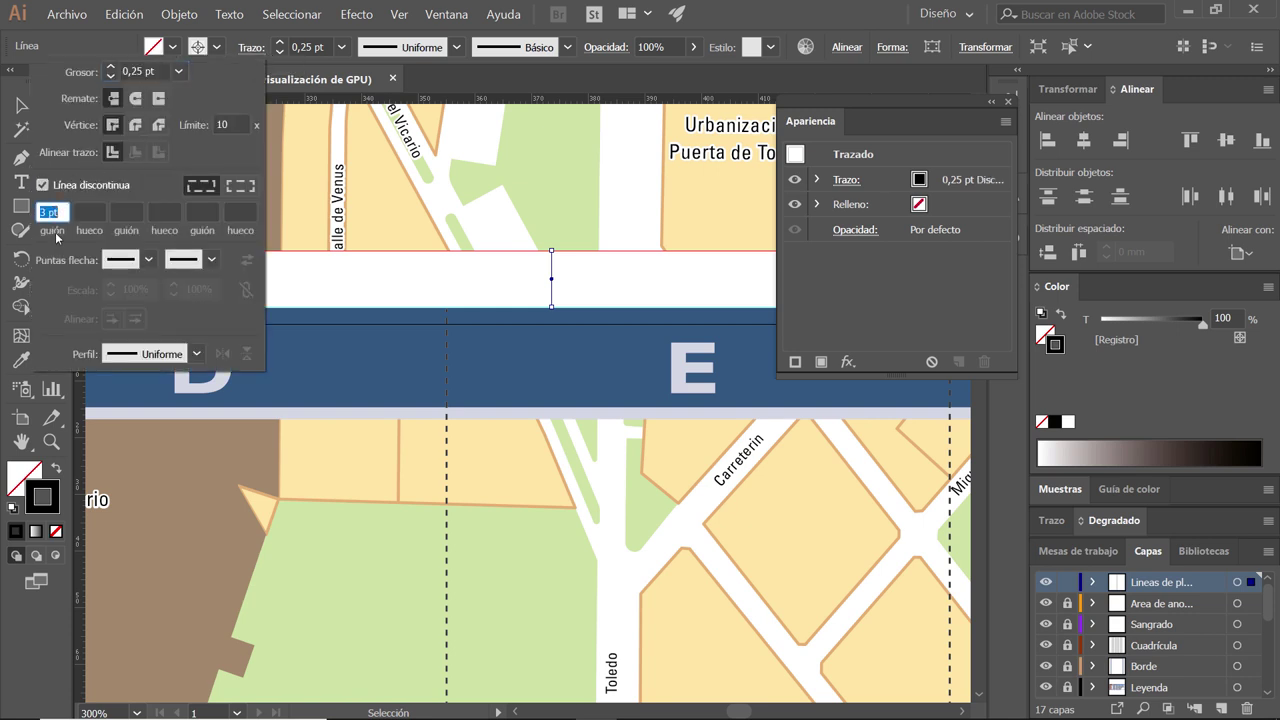
left_click(352, 80)
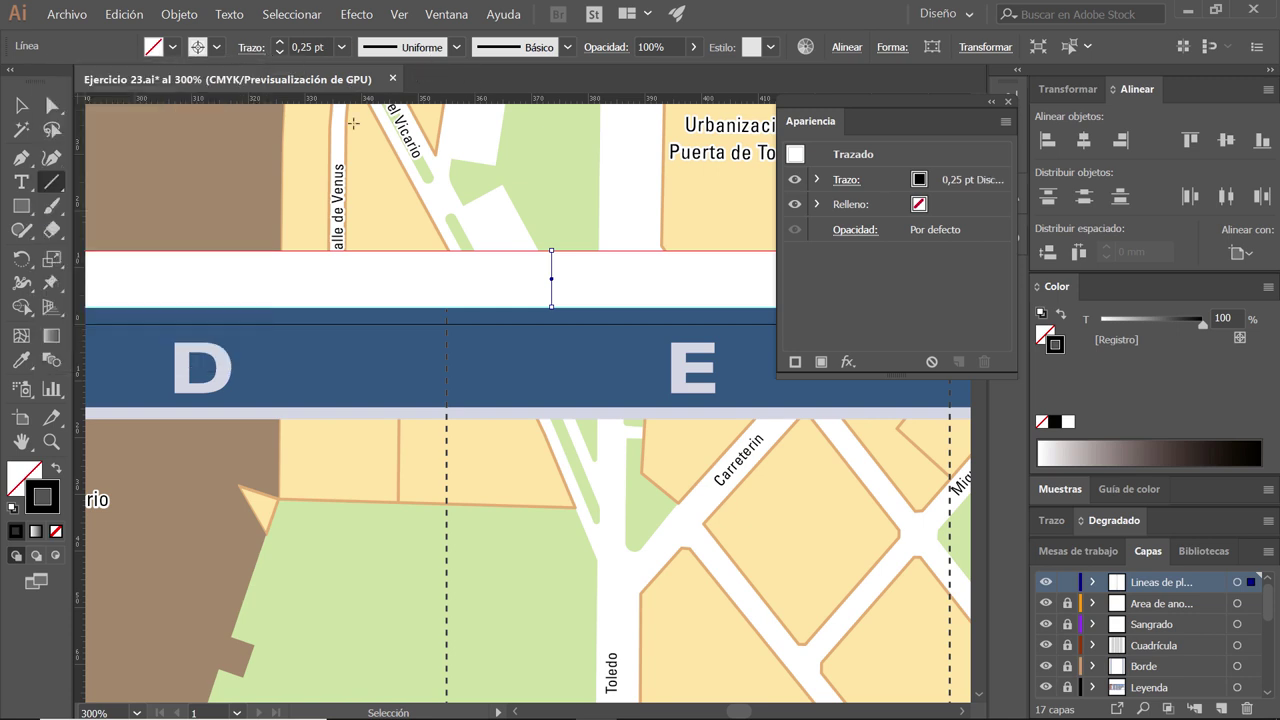
left_click(21, 104)
left_click(462, 241)
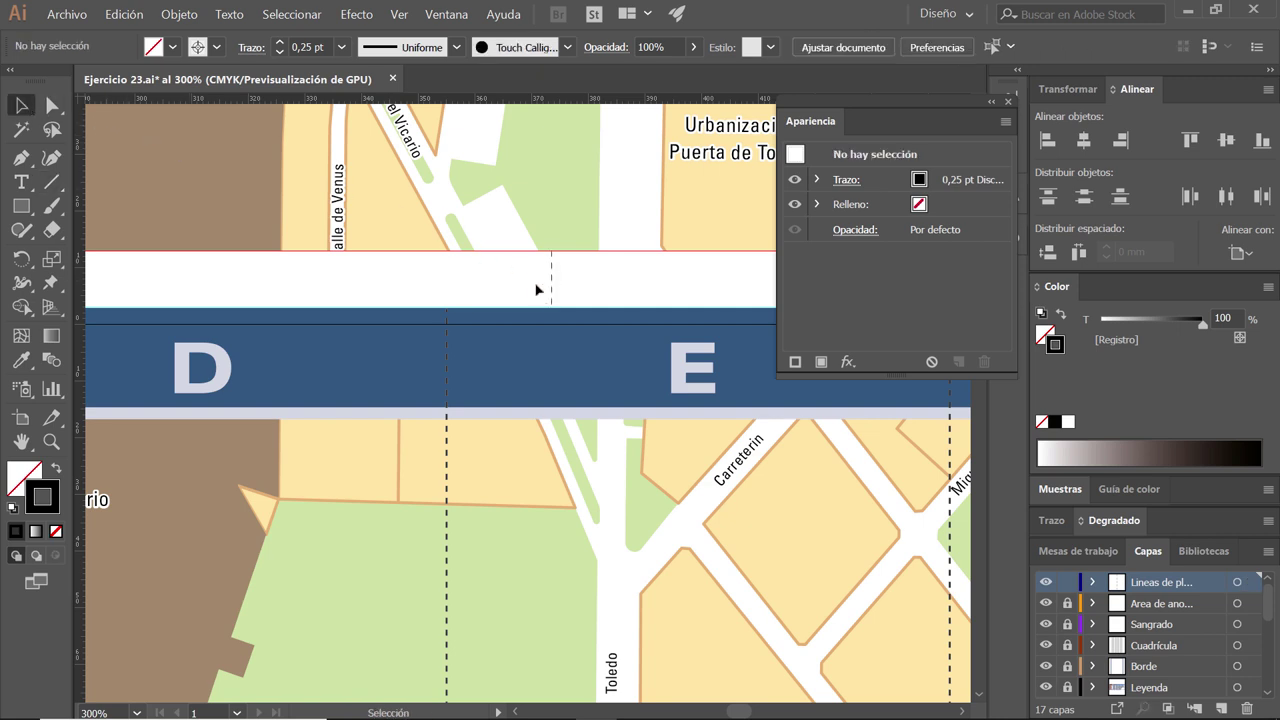
scroll(536, 289, "up", 1)
scroll(545, 290, "up", 1)
scroll(552, 290, "up", 1)
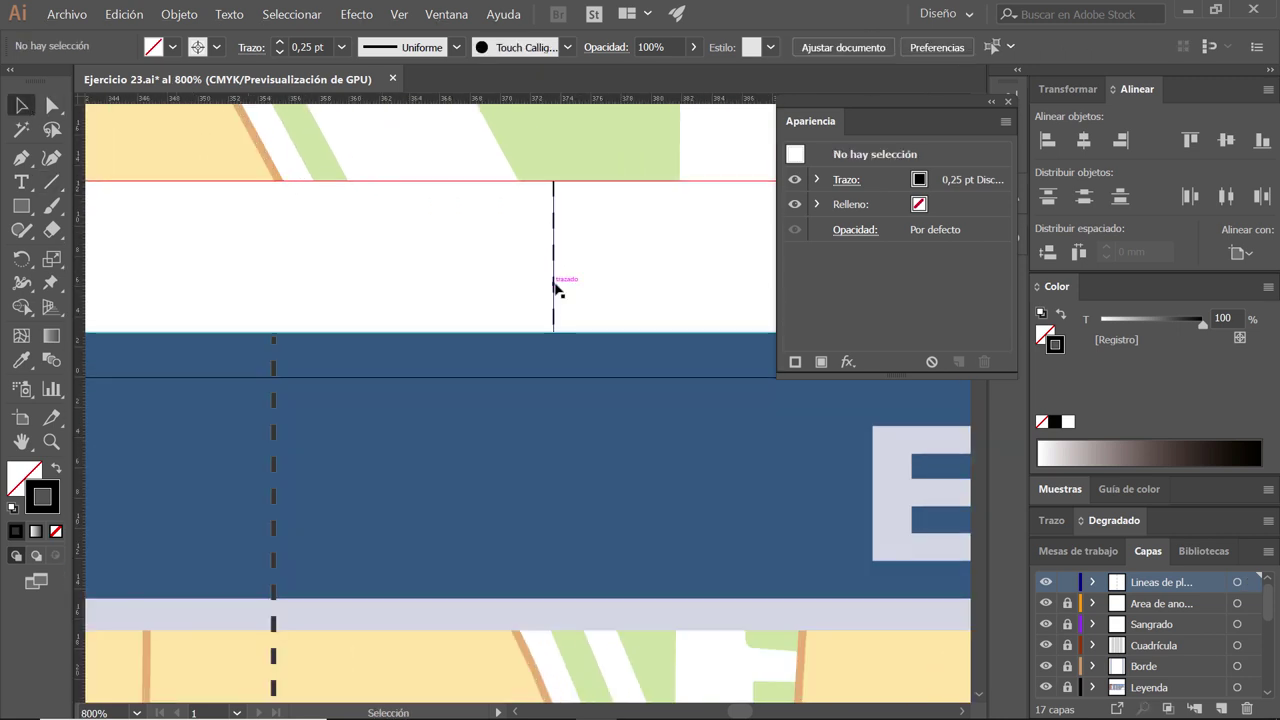
left_click(556, 289)
scroll(556, 288, "down", 1)
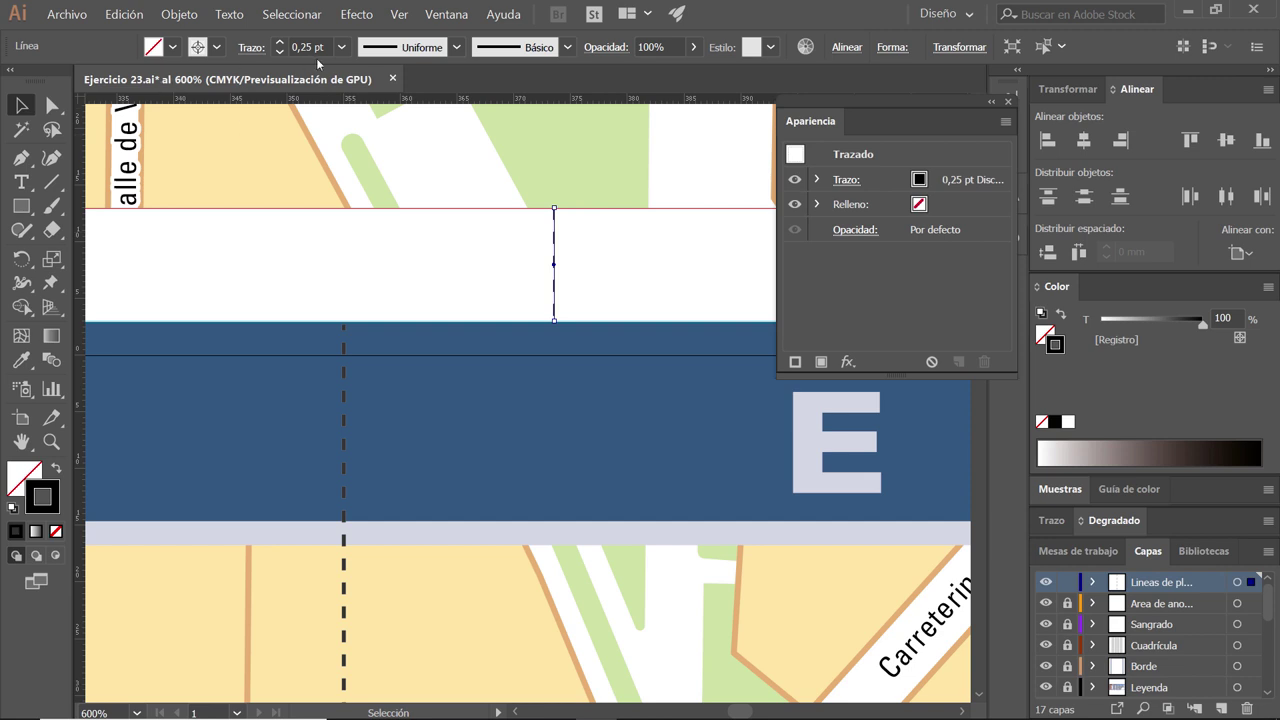
- Align the dashes to corners and path ends, checking the dash pattern
left_click(251, 47)
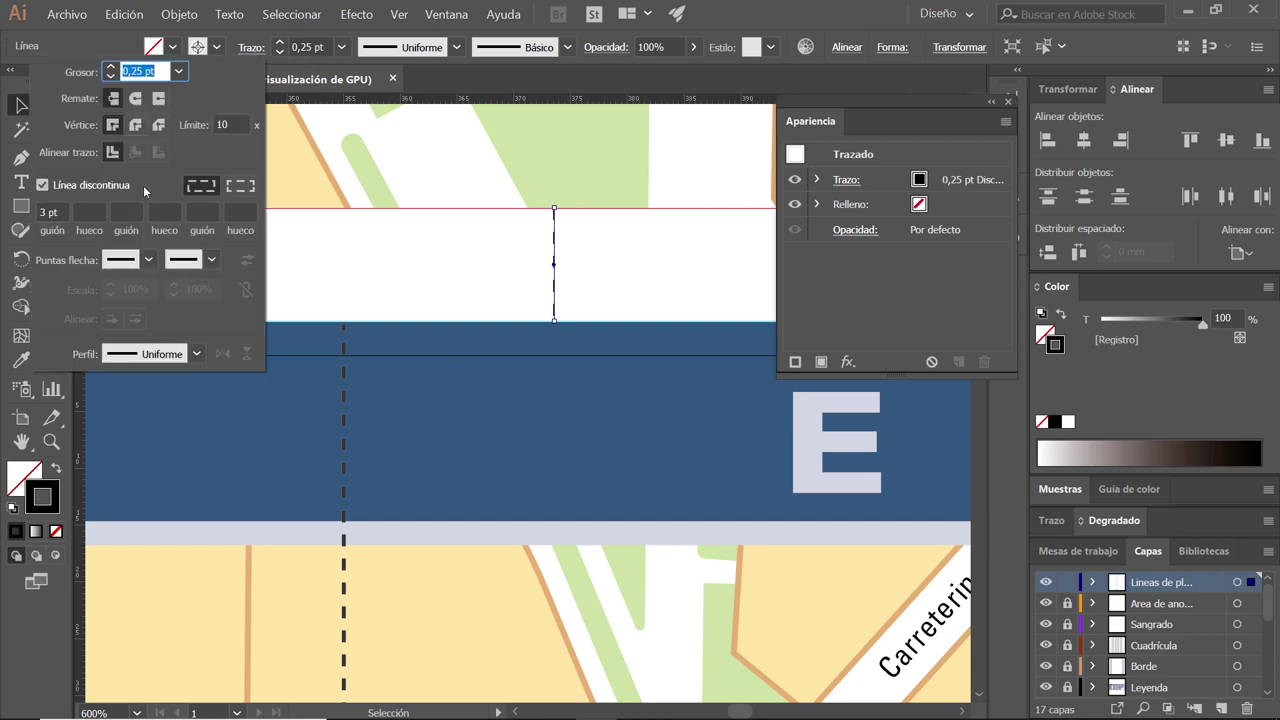
left_click(238, 187)
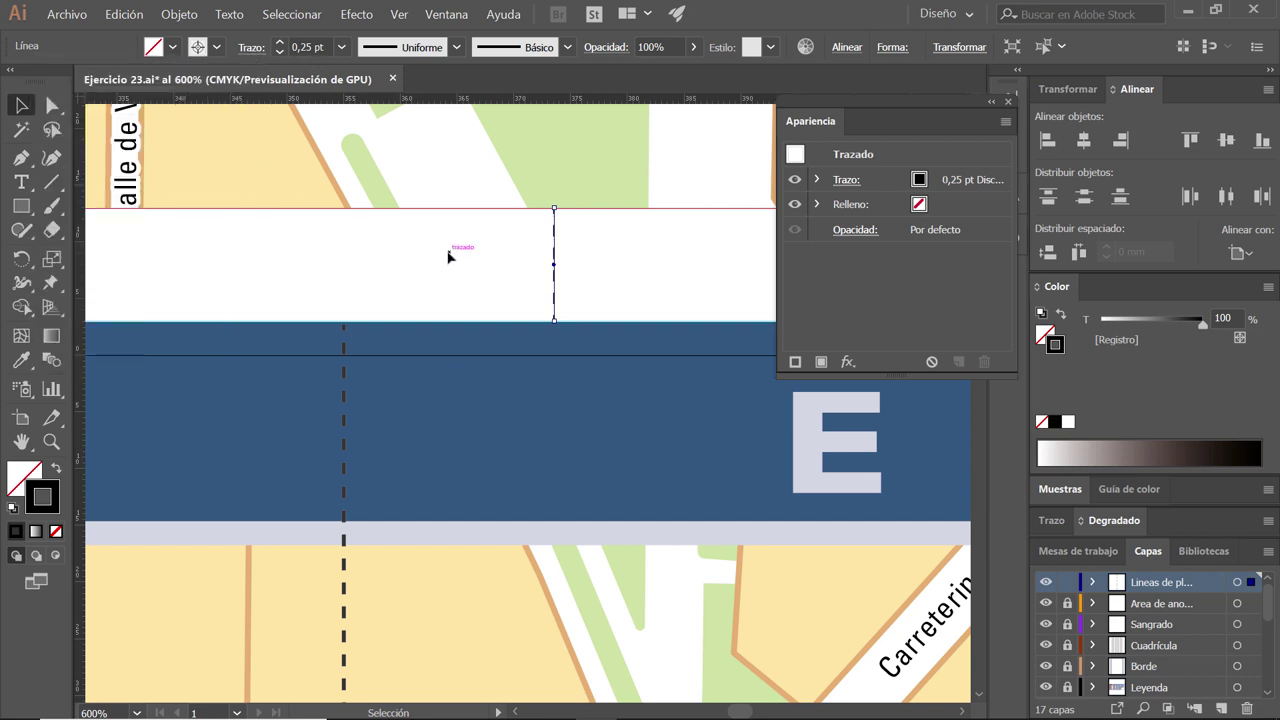
left_click(414, 250)
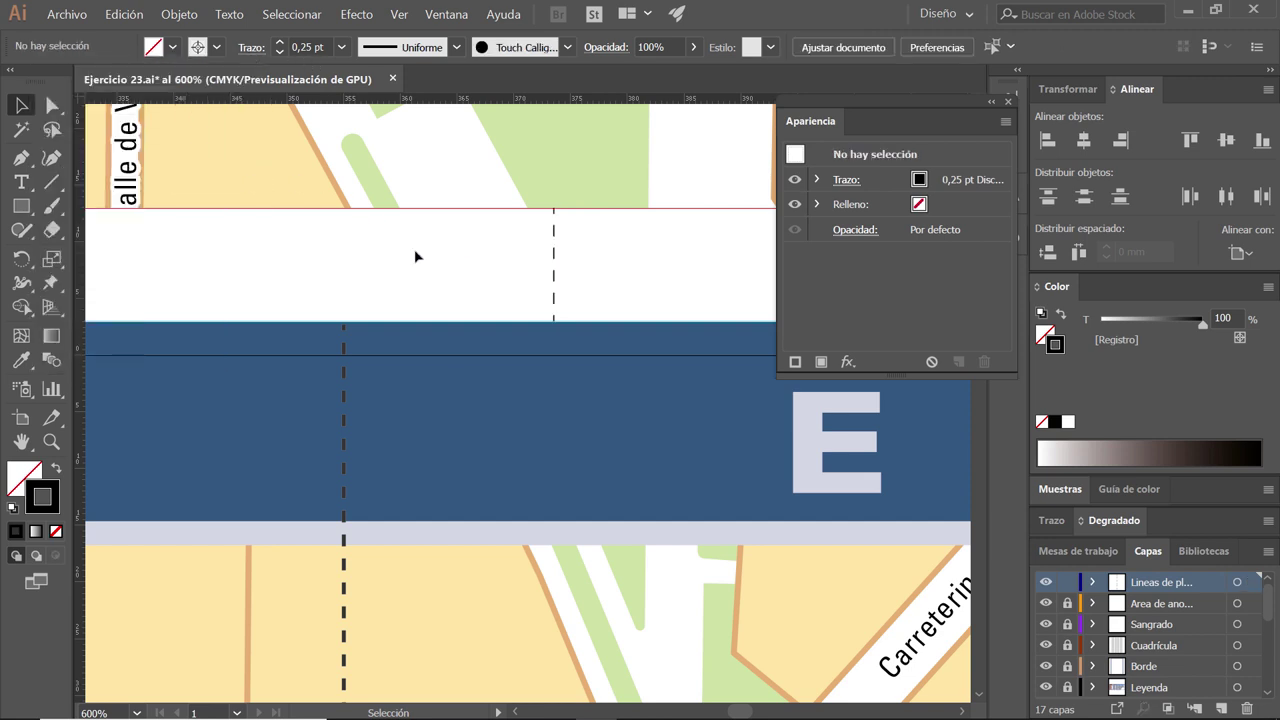
left_click(556, 260)
left_click(252, 48)
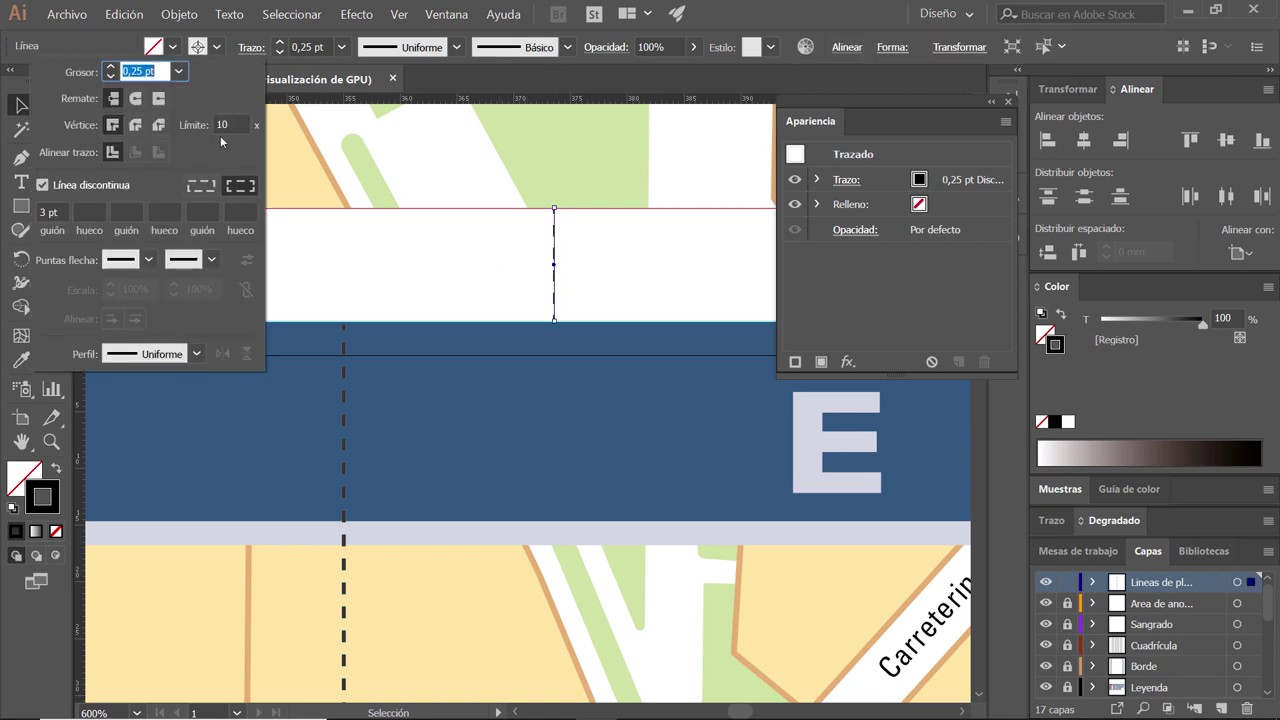
left_click(572, 302)
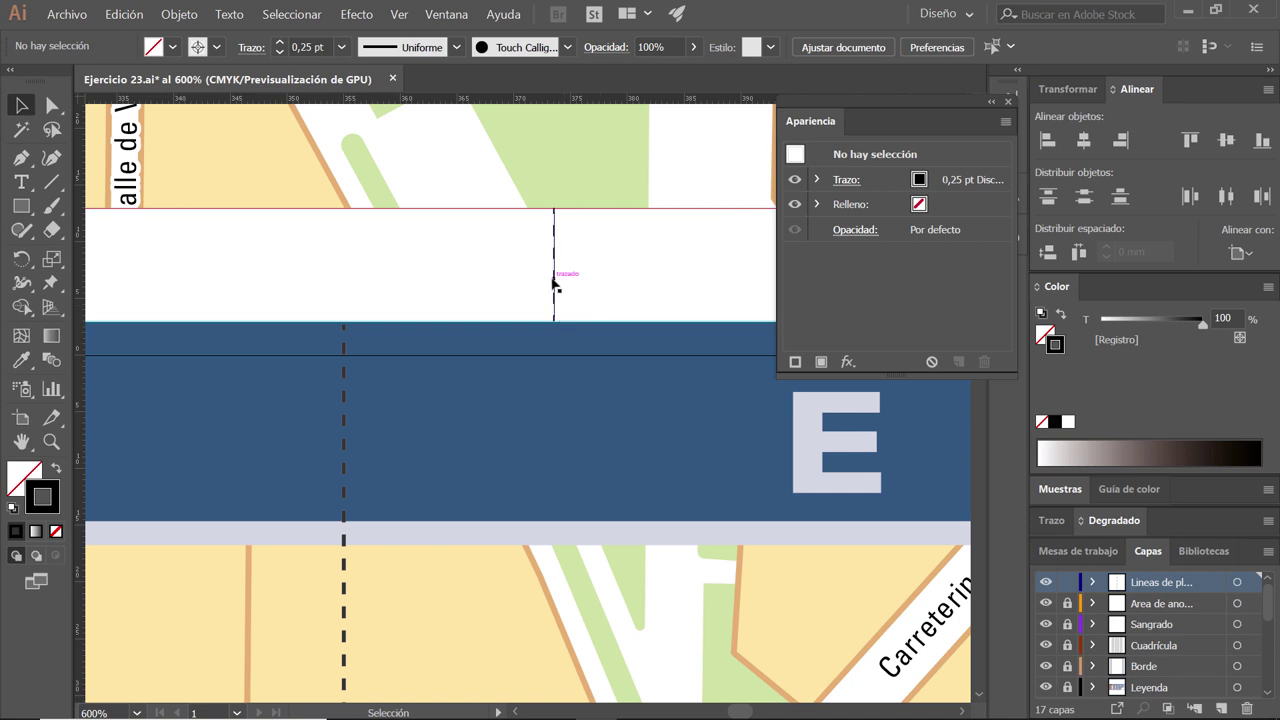
- Centre the trim line horizontally on the dashed D–E grid line as key object
left_click(555, 282)
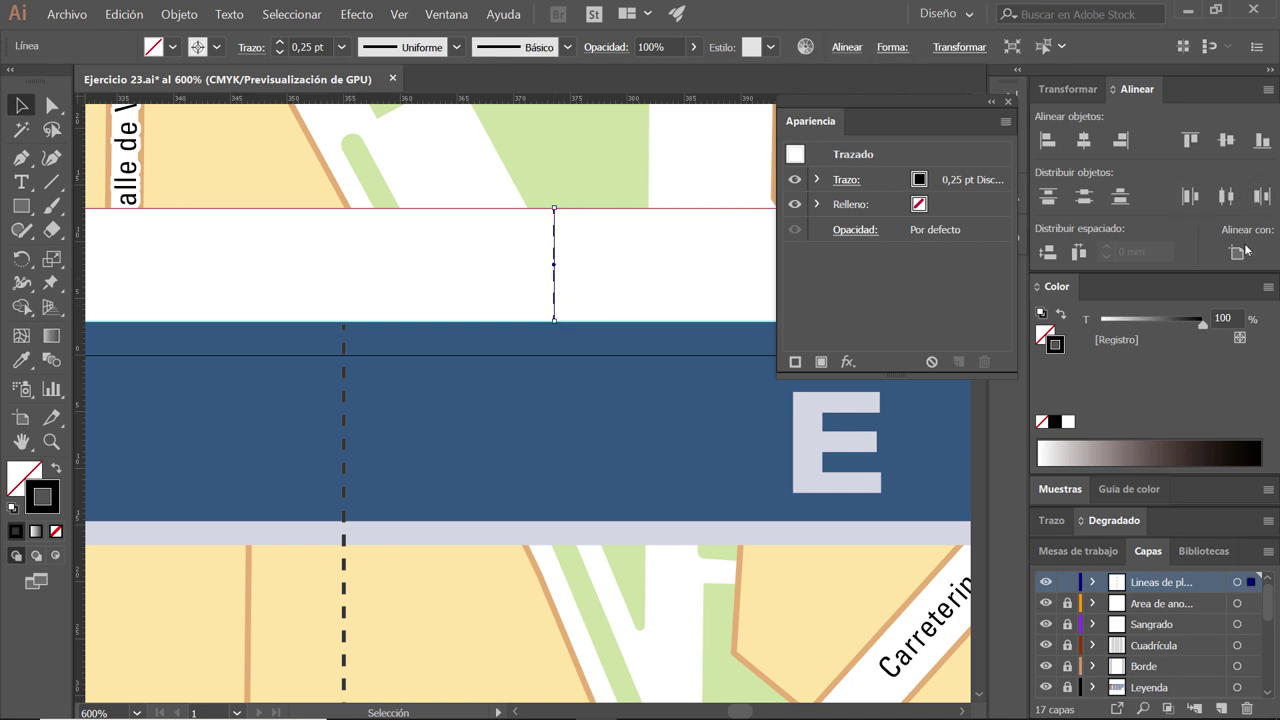
left_click(1243, 252)
left_click(1206, 319)
left_click(1084, 140)
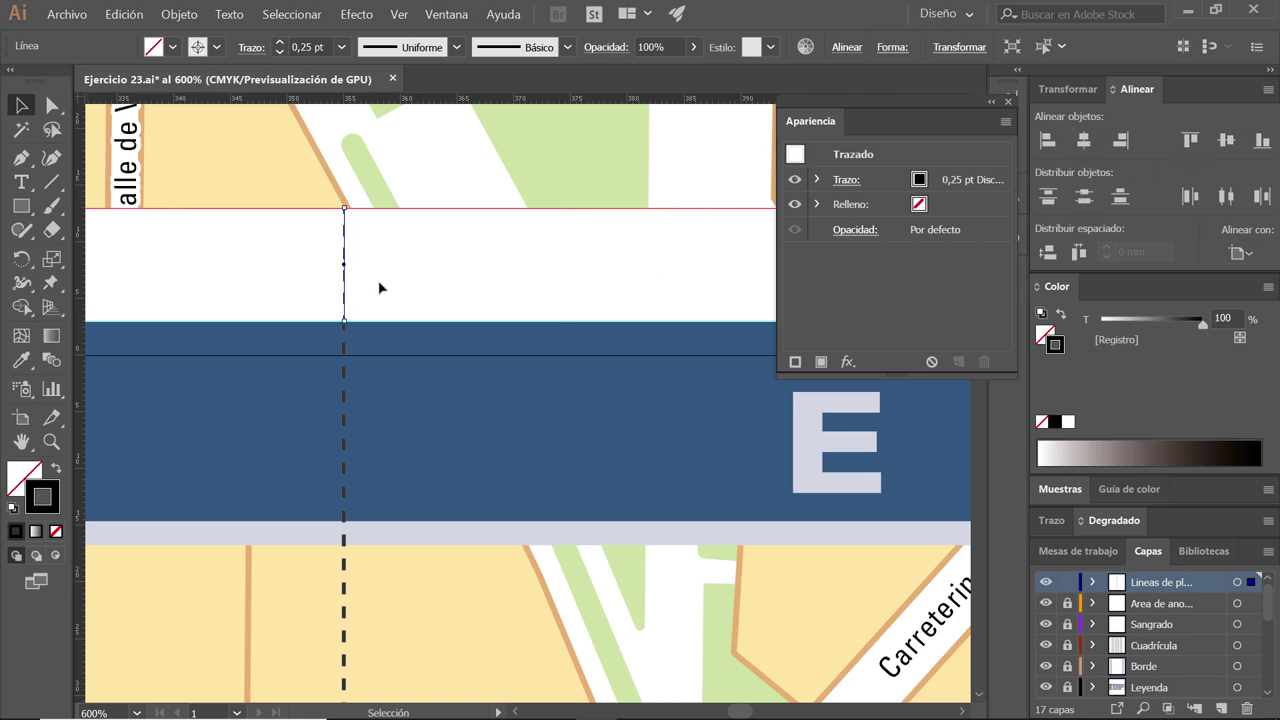
- Zoom out to the whole page and enter a 0 mm horizontal, 910 vertical move
scroll(378, 287, "down", 2)
scroll(378, 287, "down", 2)
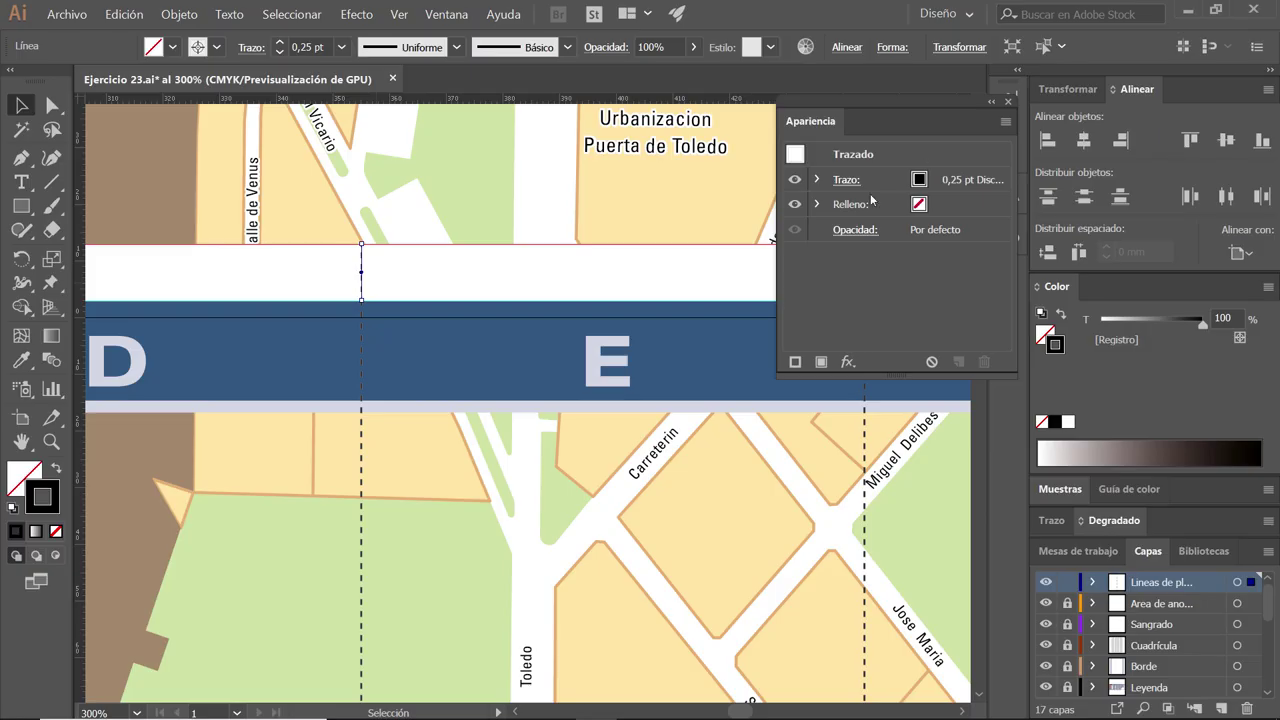
scroll(375, 303, "down", 1)
scroll(375, 303, "down", 1)
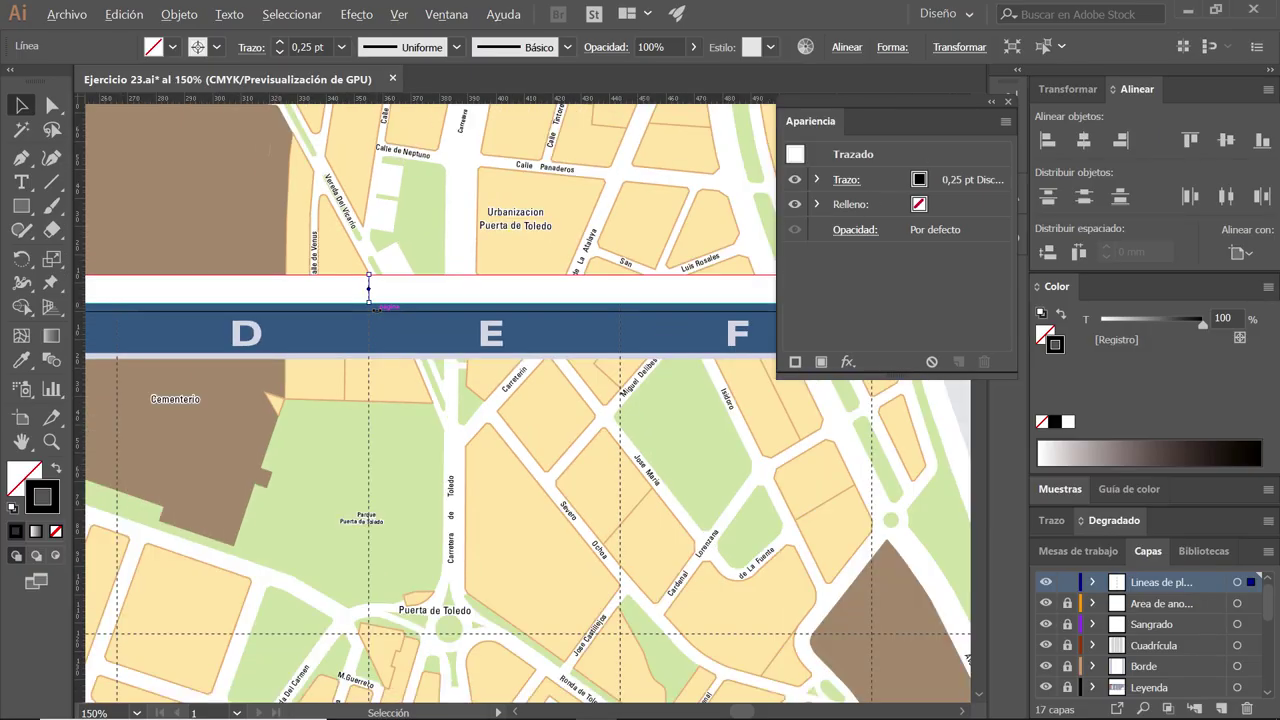
scroll(375, 304, "down", 1)
scroll(375, 306, "down", 1)
scroll(373, 303, "down", 1)
scroll(455, 236, "down", 3)
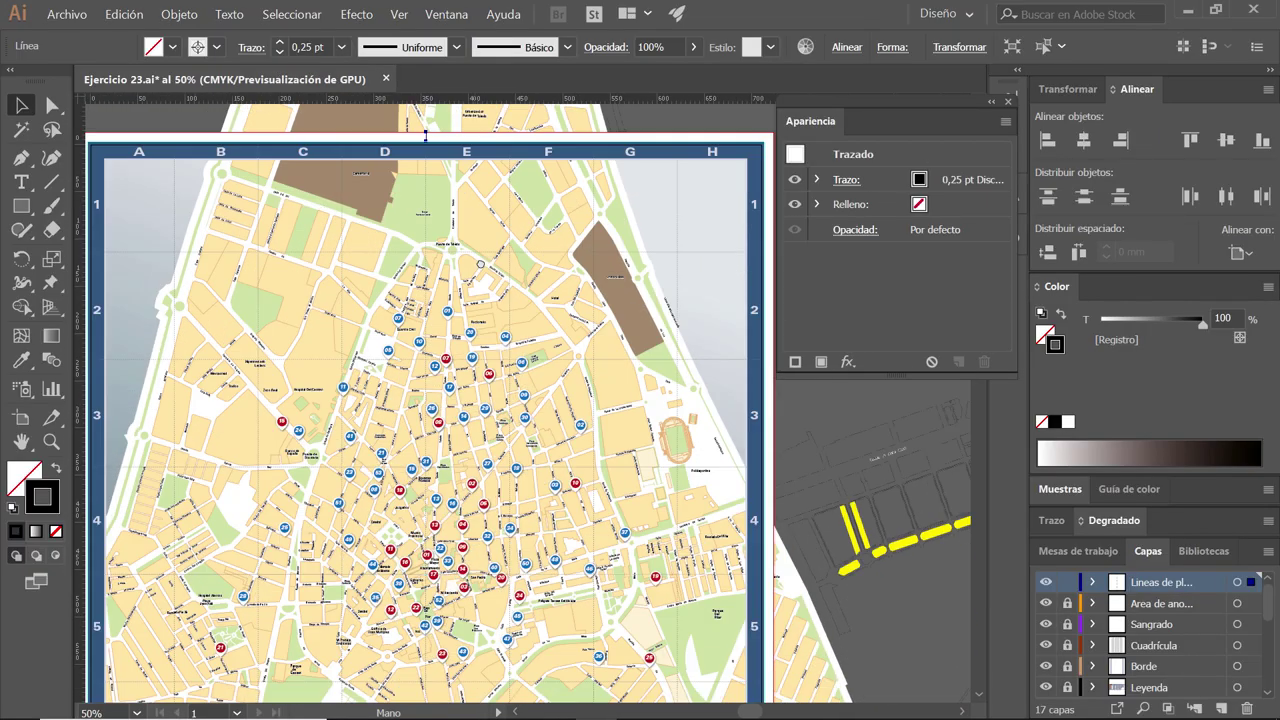
scroll(455, 236, "down", 1)
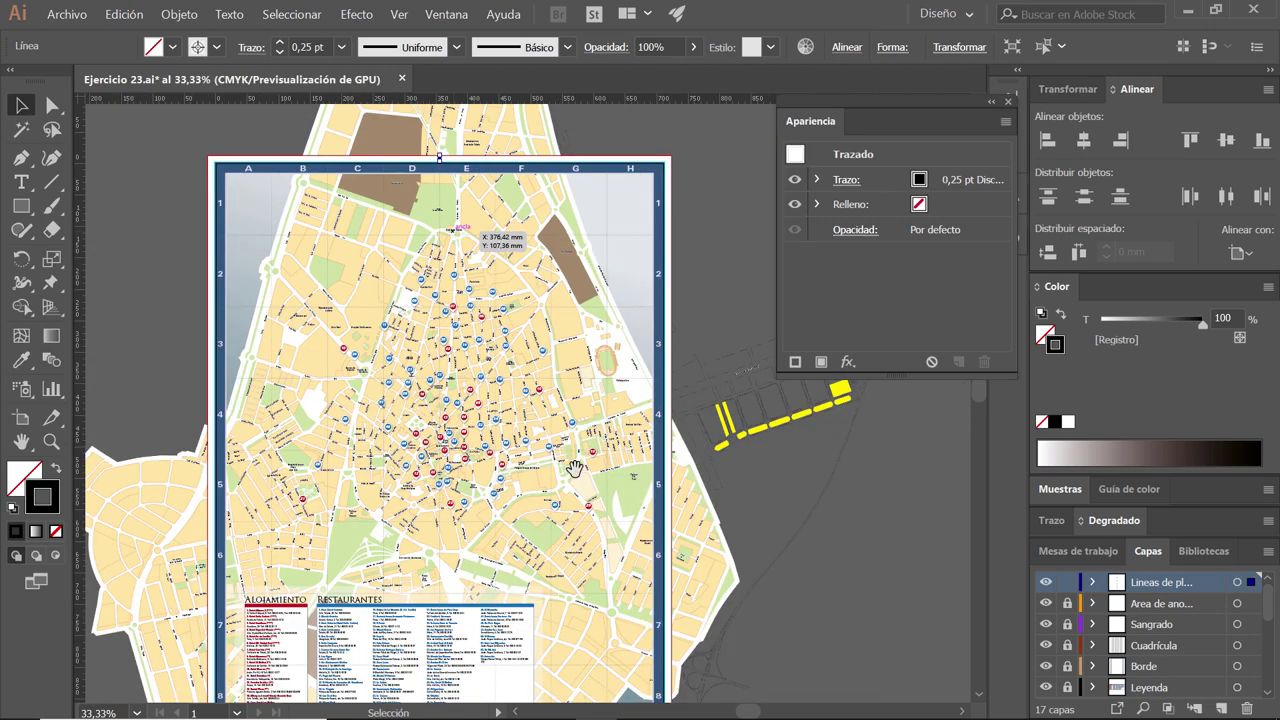
mouse_move(575, 470)
left_mouse_down()
mouse_move(557, 398)
mouse_move(561, 442)
left_mouse_up()
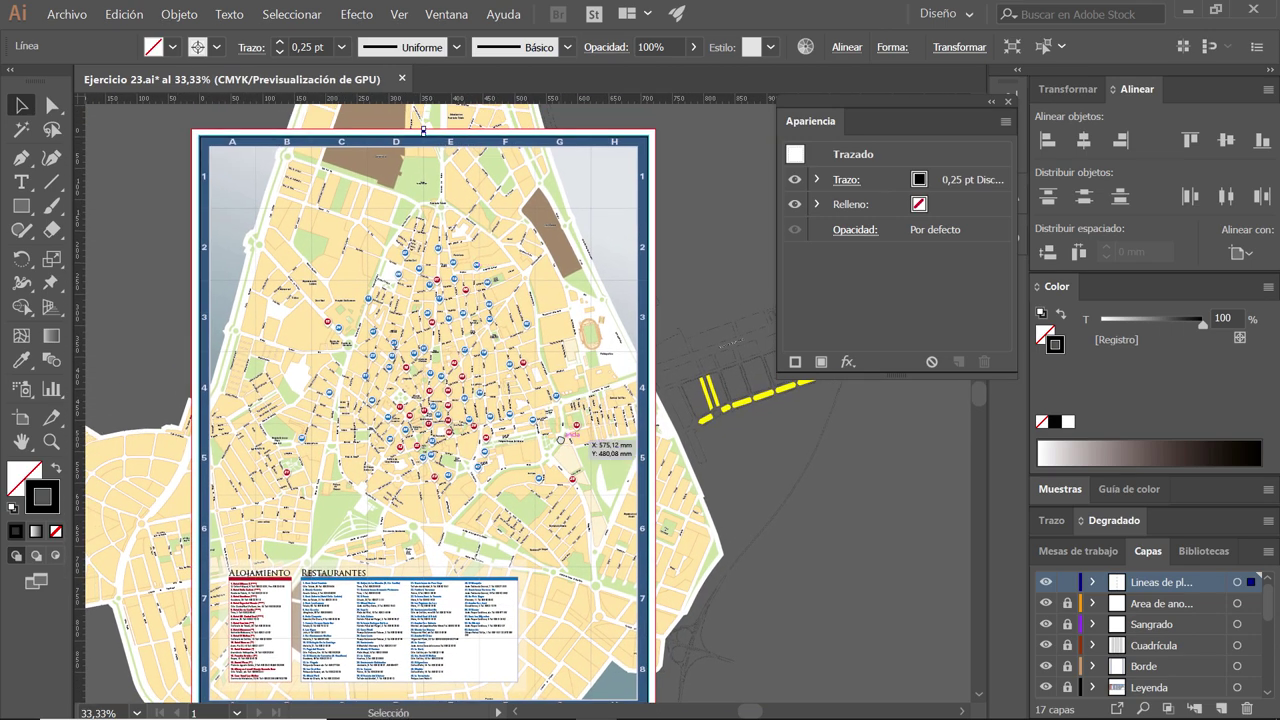
key("Return")
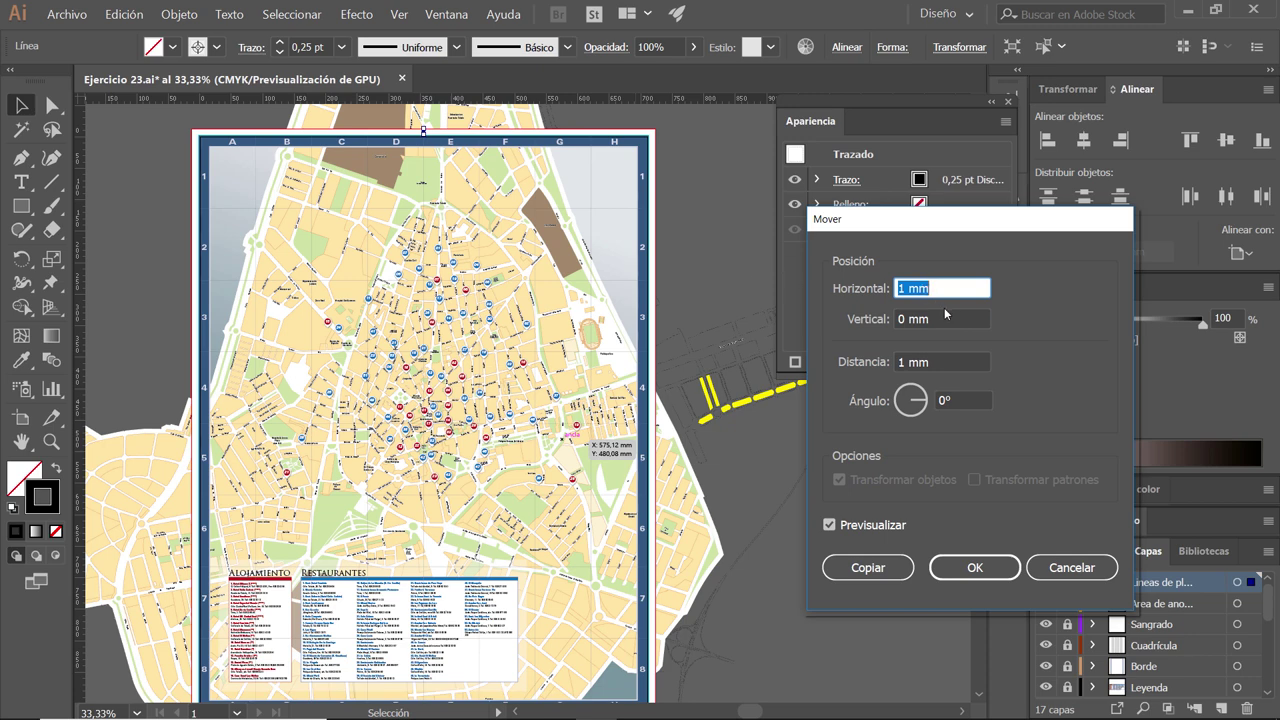
type("0")
key("Tab")
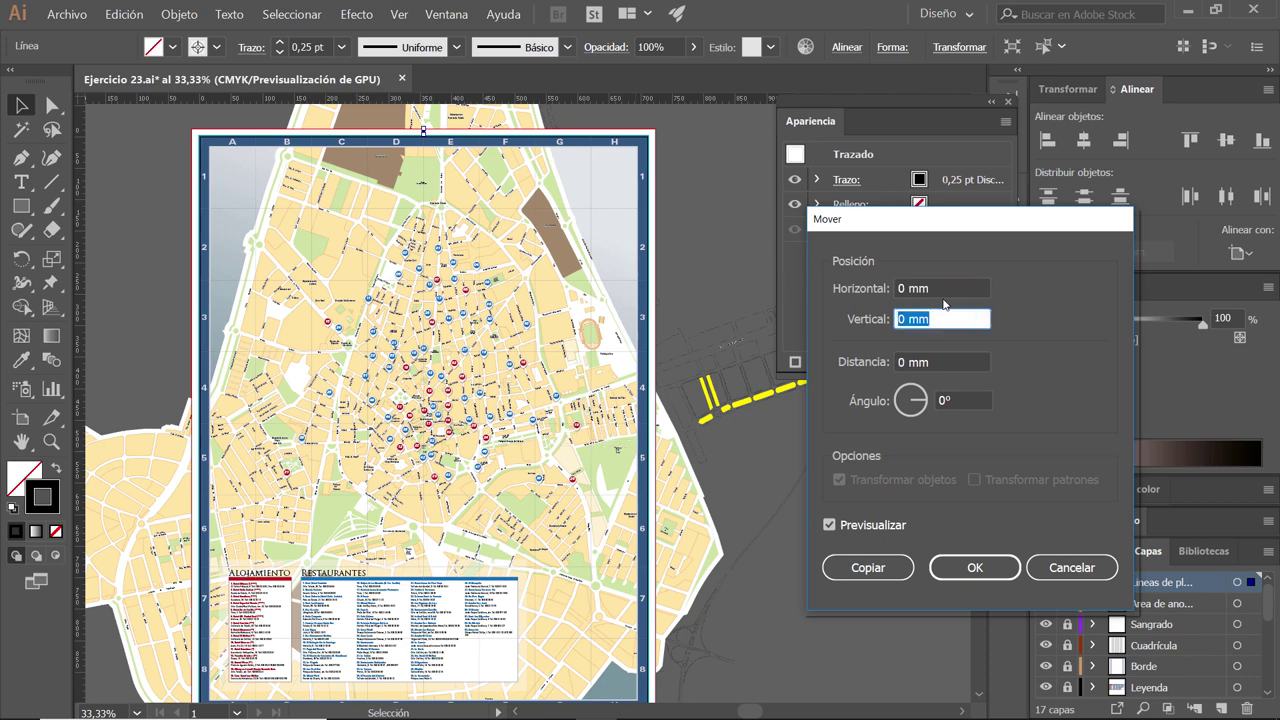
type("916")
left_click(870, 568)
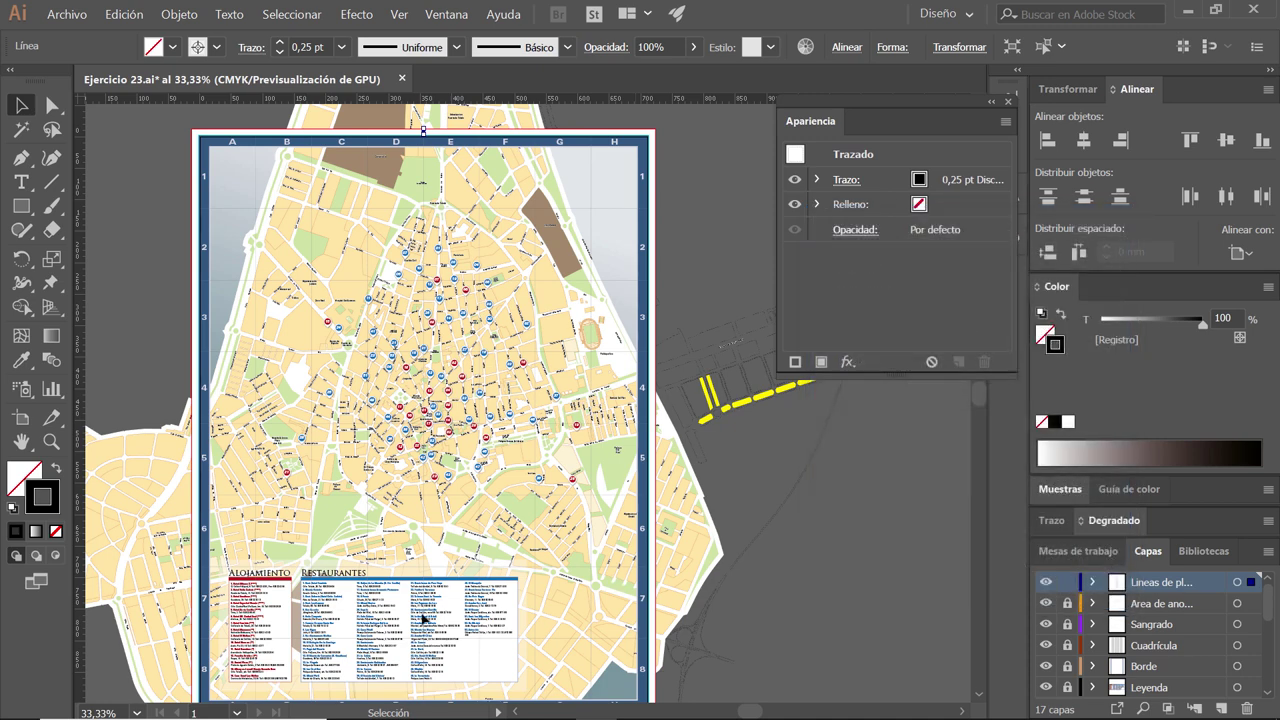
scroll(423, 617, "down", 2)
scroll(423, 617, "down", 2)
scroll(423, 620, "up", 1)
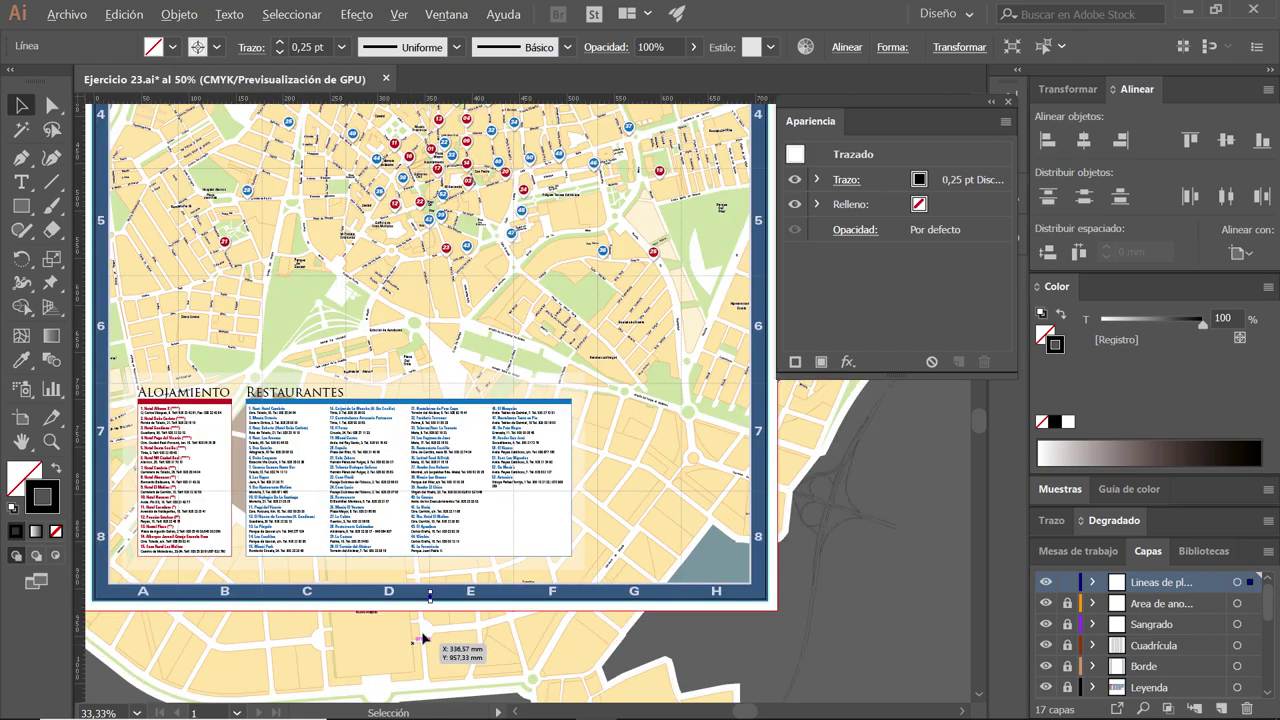
scroll(428, 600, "up", 1)
scroll(436, 576, "up", 1)
scroll(436, 576, "up", 2)
scroll(457, 549, "up", 2)
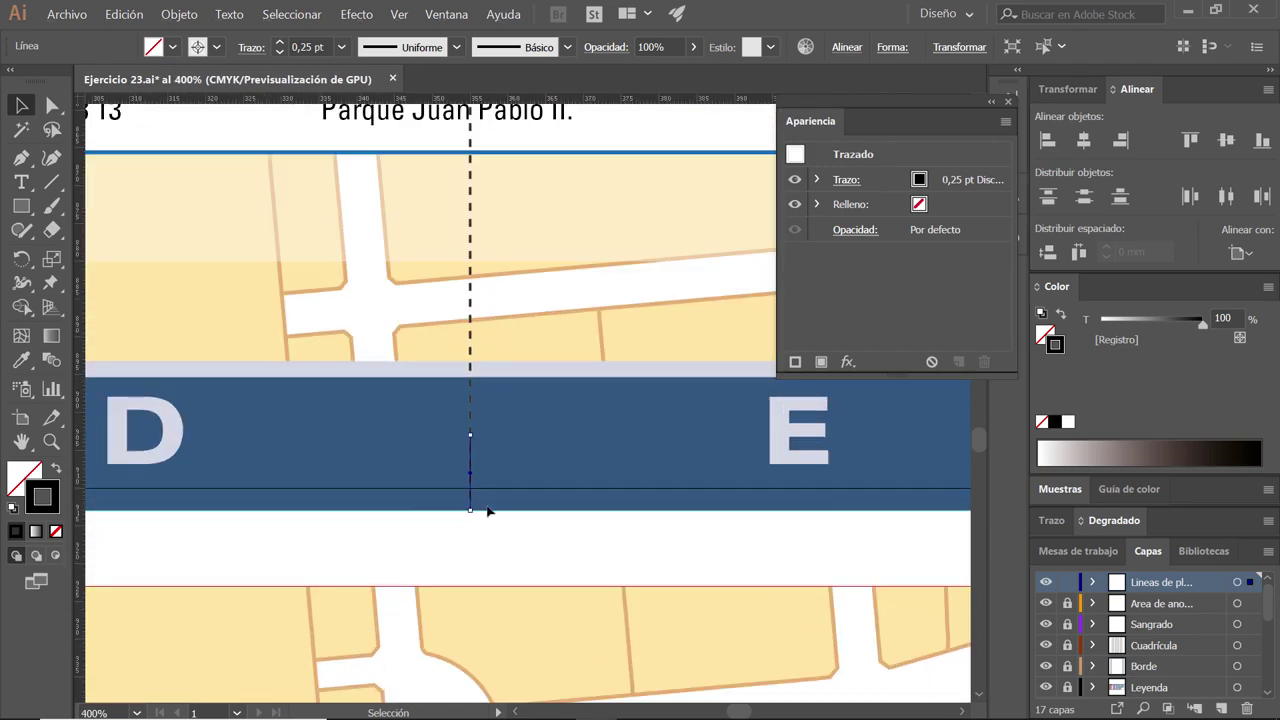
left_click_drag(471, 511, 470, 586)
scroll(453, 575, "up", 2)
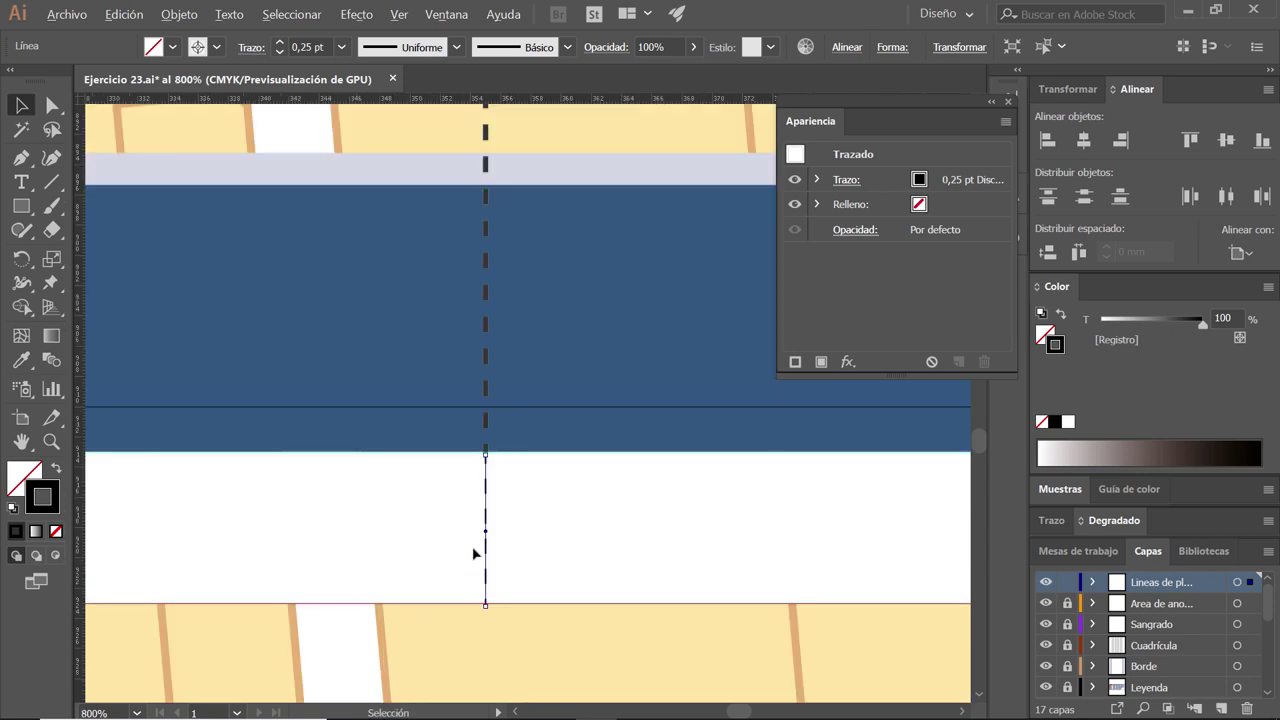
scroll(474, 551, "up", 1)
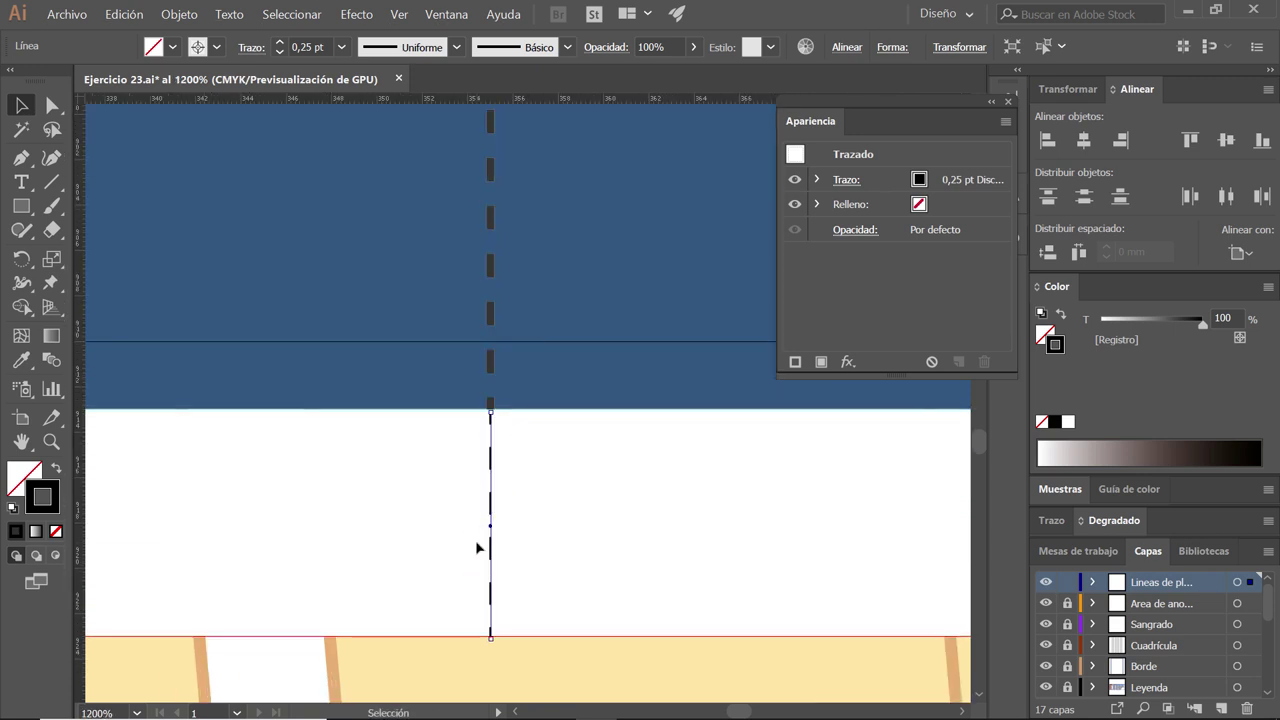
scroll(489, 530, "down", 1)
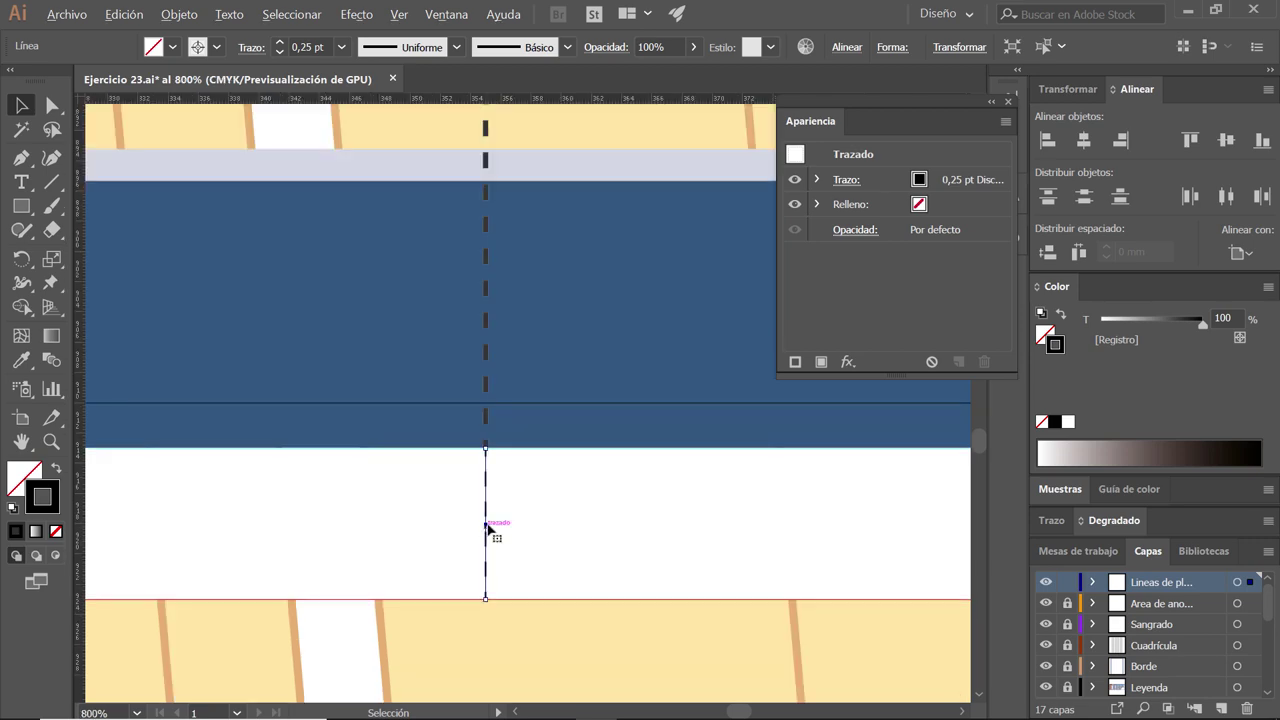
scroll(489, 530, "down", 1)
scroll(489, 530, "down", 2)
scroll(488, 527, "down", 1)
scroll(489, 527, "down", 2)
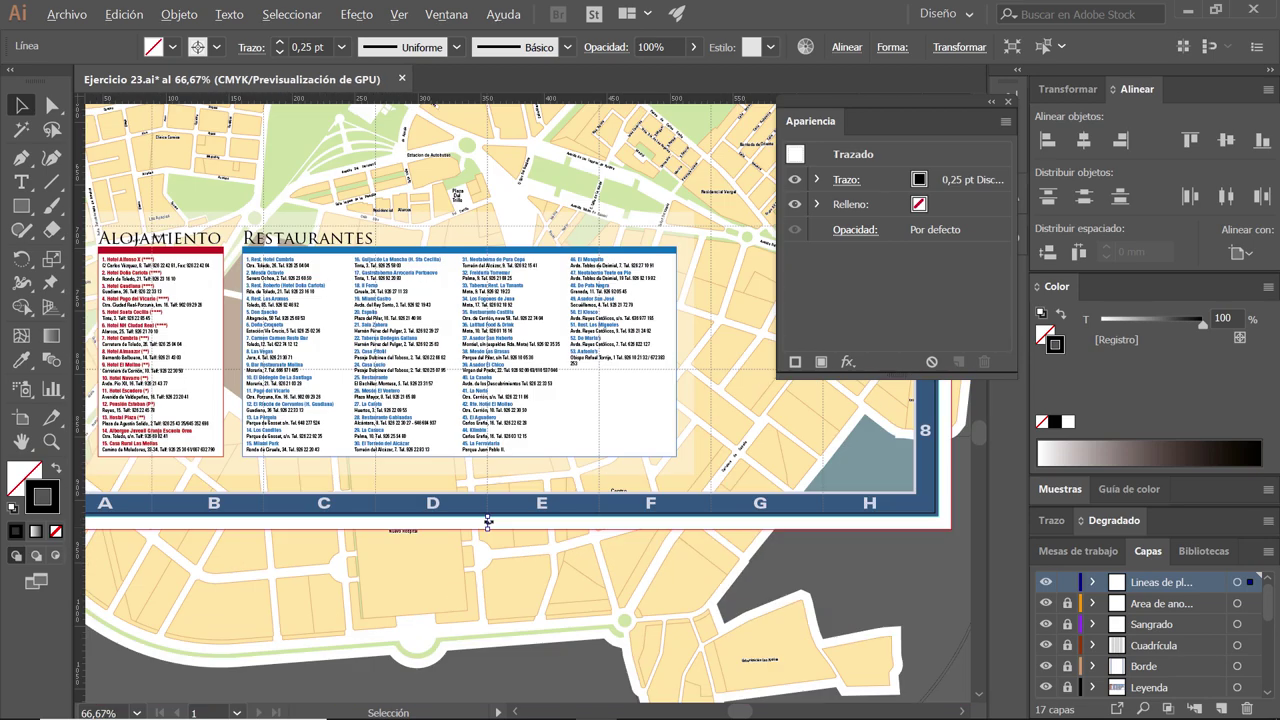
scroll(486, 523, "down", 2)
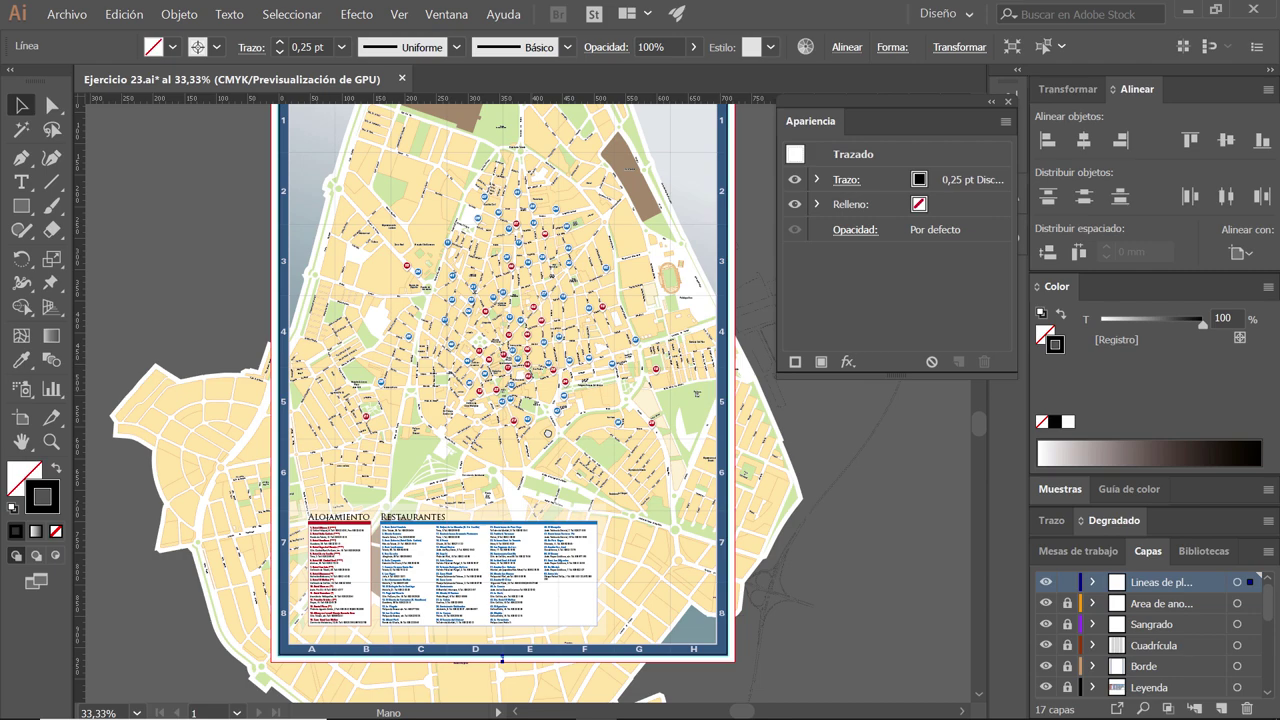
left_click_drag(486, 523, 516, 616)
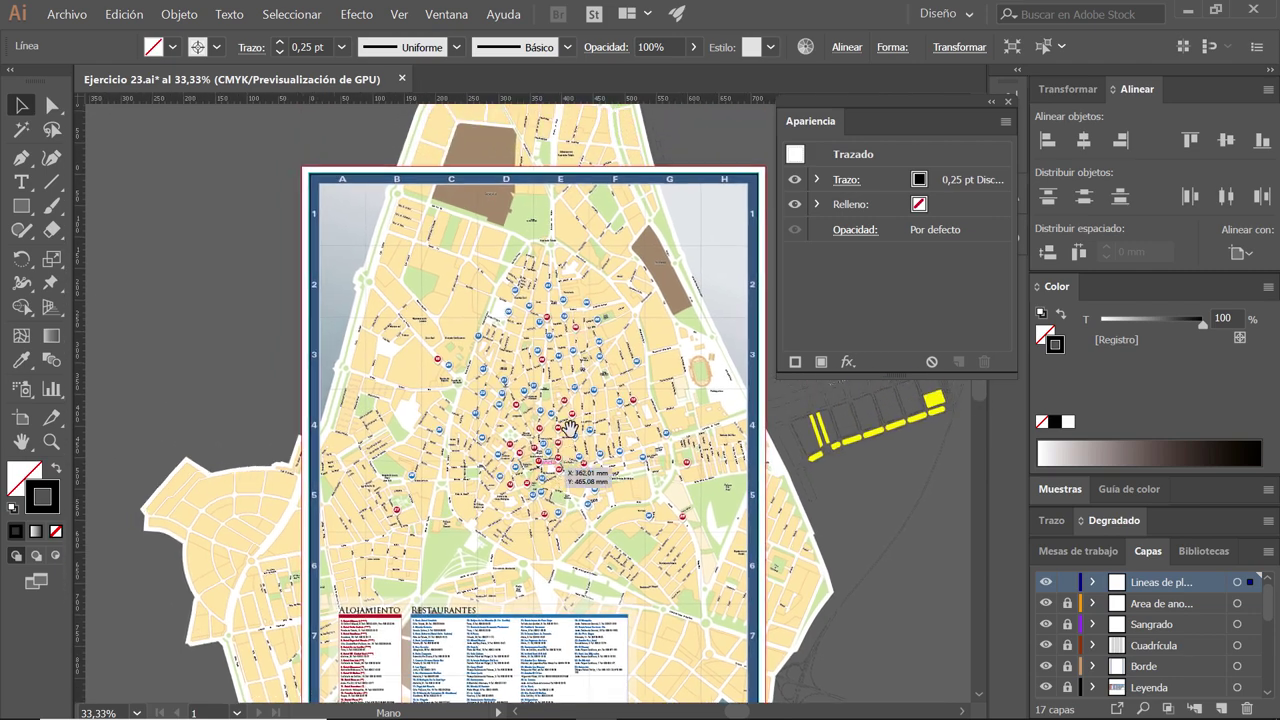
scroll(533, 165, "up", 1)
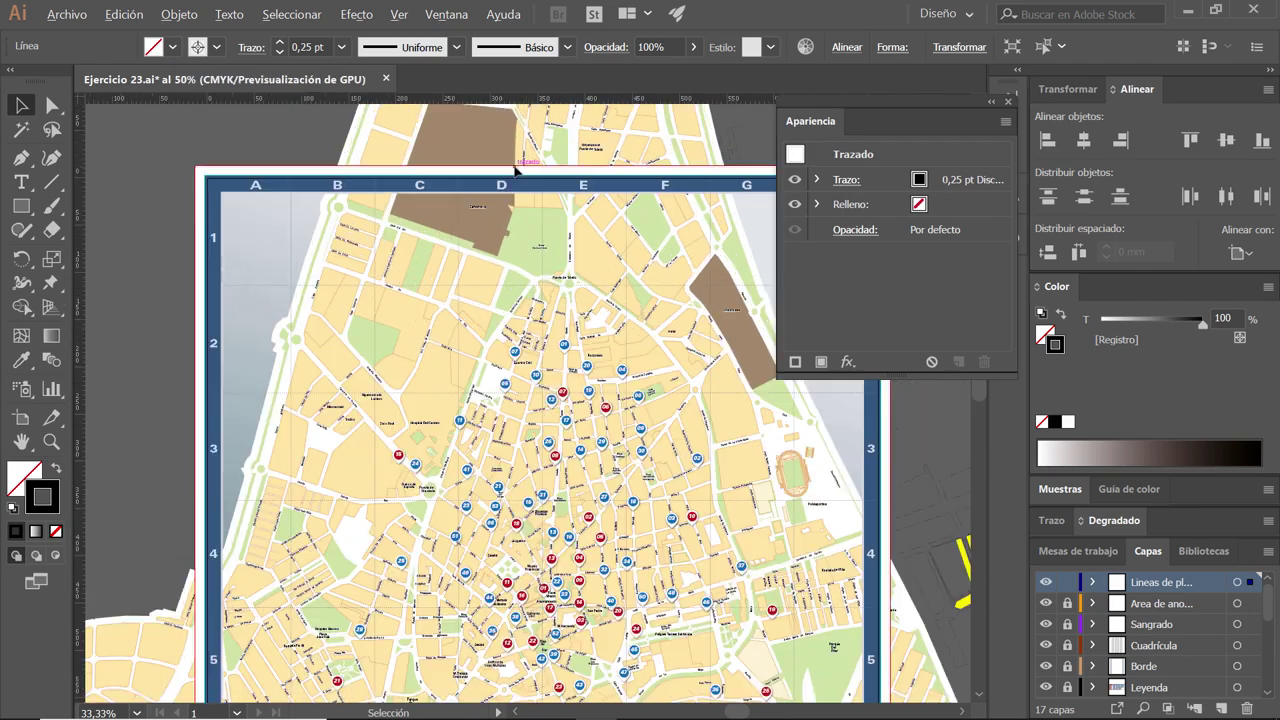
scroll(525, 164, "up", 2)
scroll(605, 178, "up", 1)
- Drag the short line from above column D up into the white top margin
left_click(595, 180)
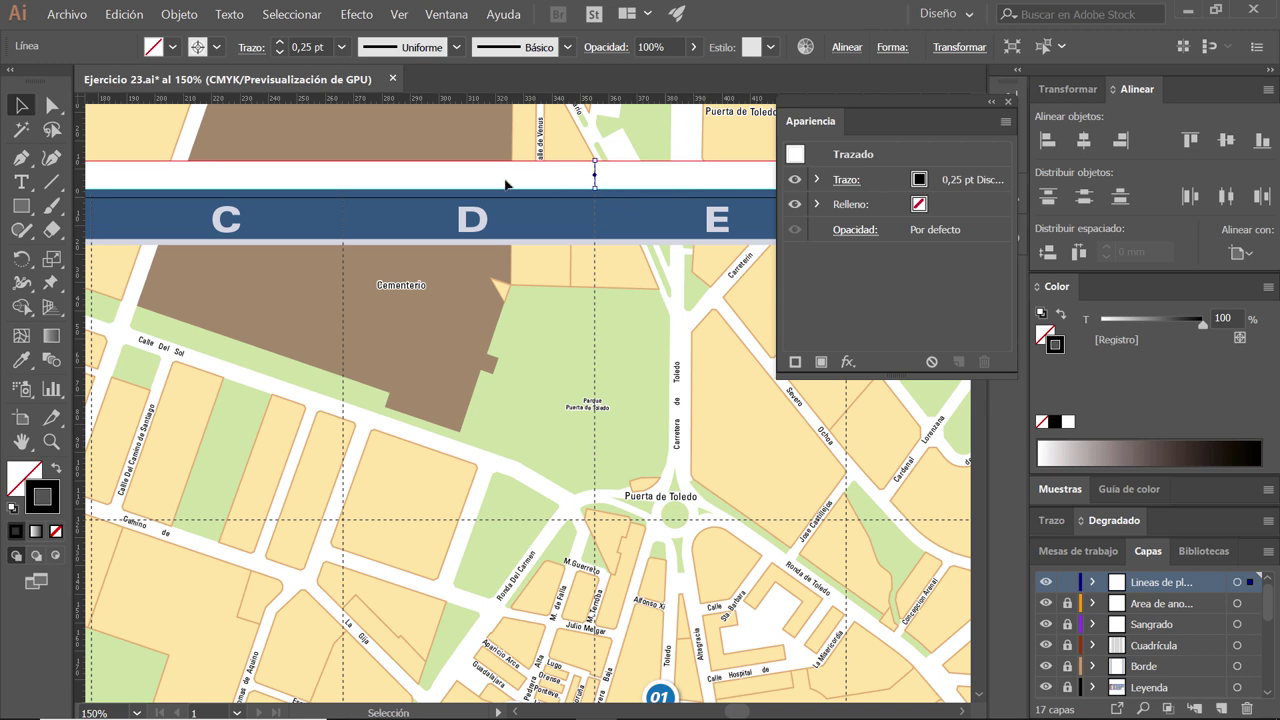
left_click(534, 178)
left_click_drag(567, 198, 238, 337)
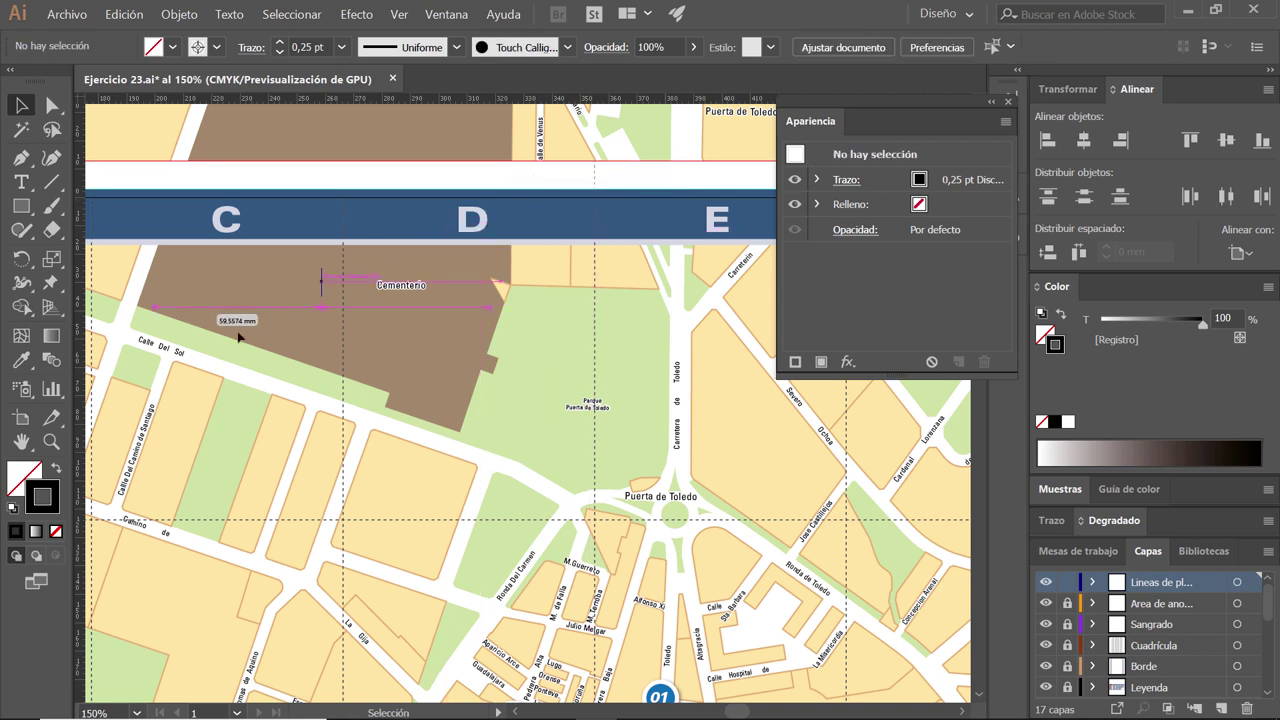
left_click_drag(155, 179, 143, 178)
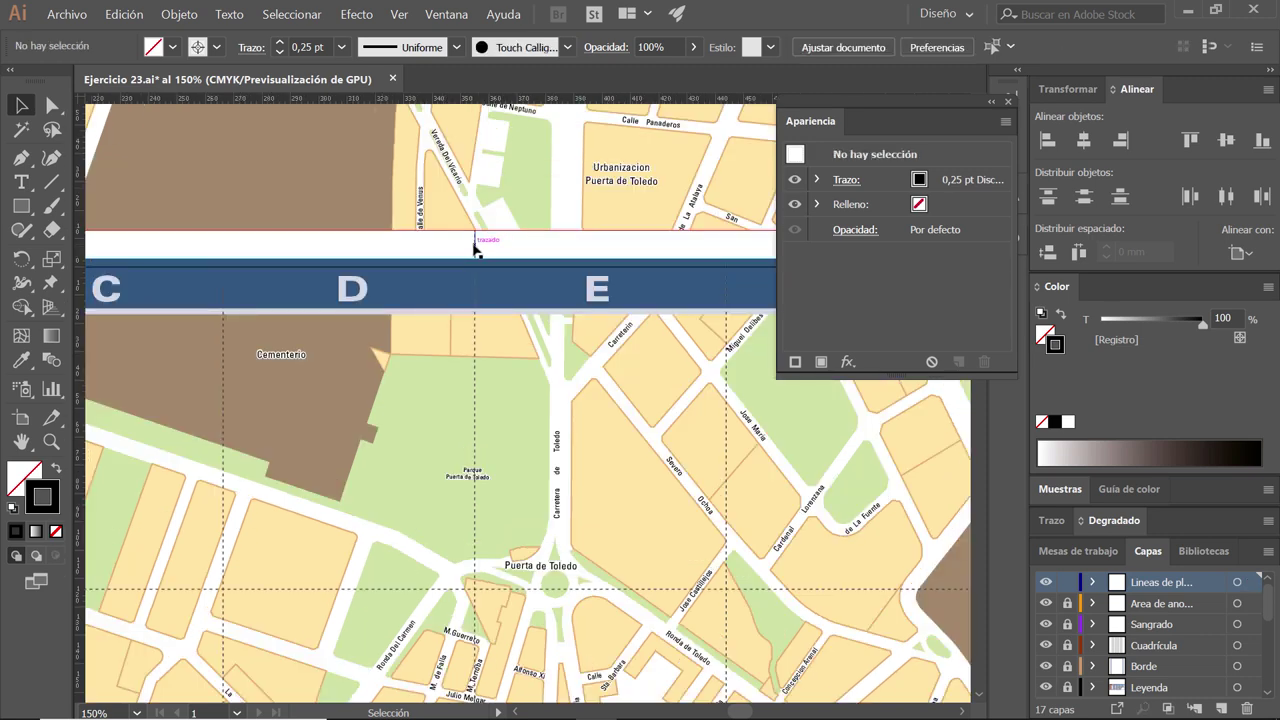
mouse_move(475, 284)
left_mouse_down()
mouse_move(712, 288)
mouse_move(500, 252)
mouse_move(237, 252)
left_mouse_up()
left_click_drag(578, 329, 600, 321)
mouse_move(263, 246)
left_mouse_down()
mouse_move(660, 252)
mouse_move(185, 250)
left_mouse_up()
- Move the short line into the left margin beside row 1, then switch to Acrobat Reader
left_click(660, 254)
left_click_drag(160, 340, 755, 313)
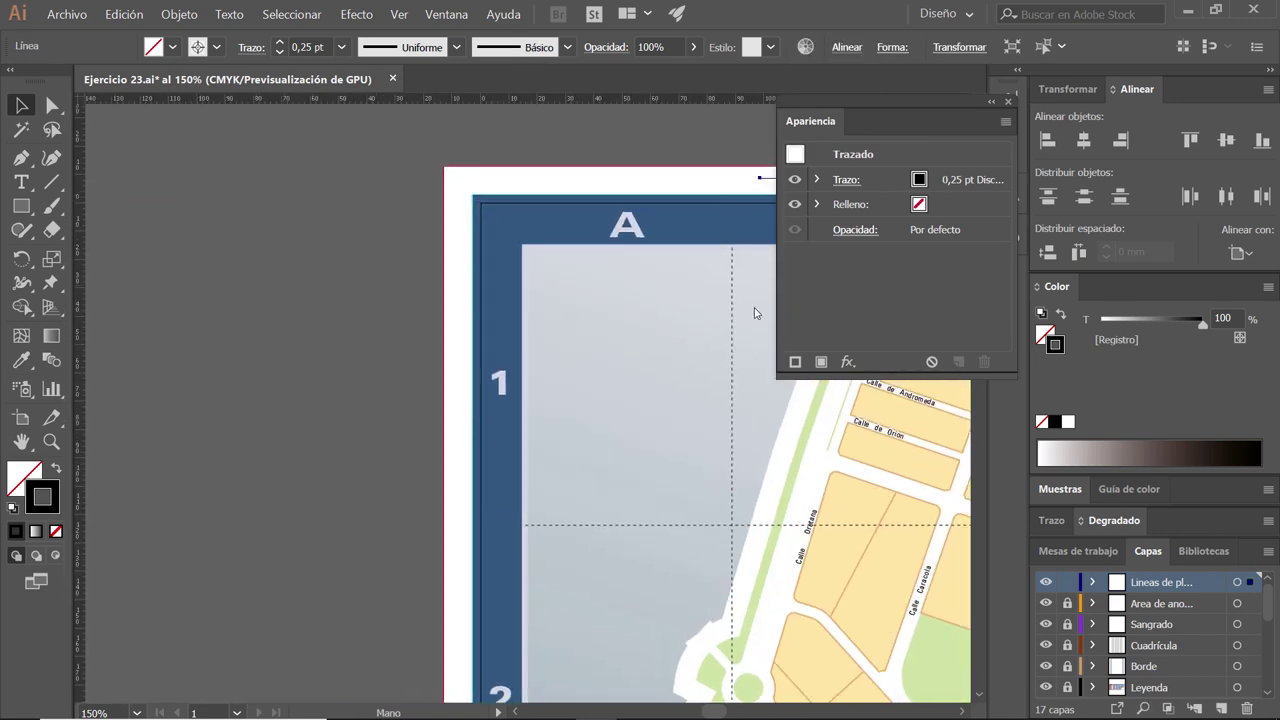
key("ctrl+plus")
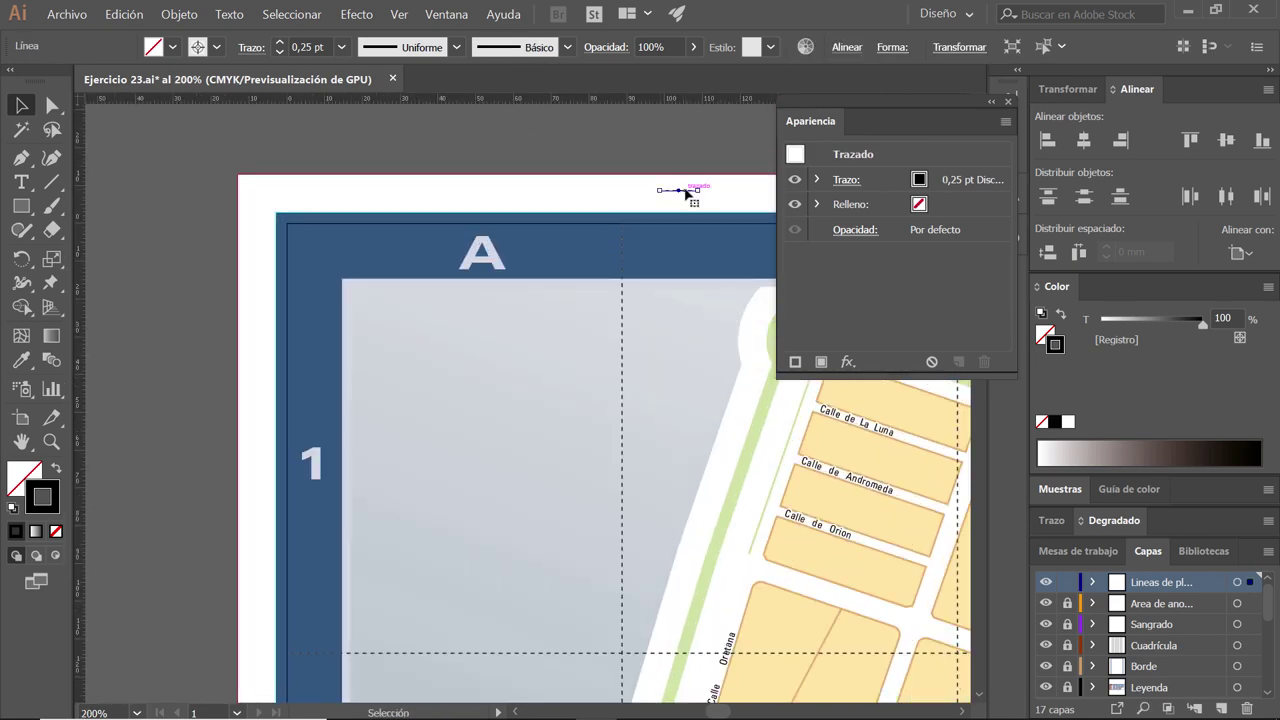
left_click_drag(686, 193, 264, 458)
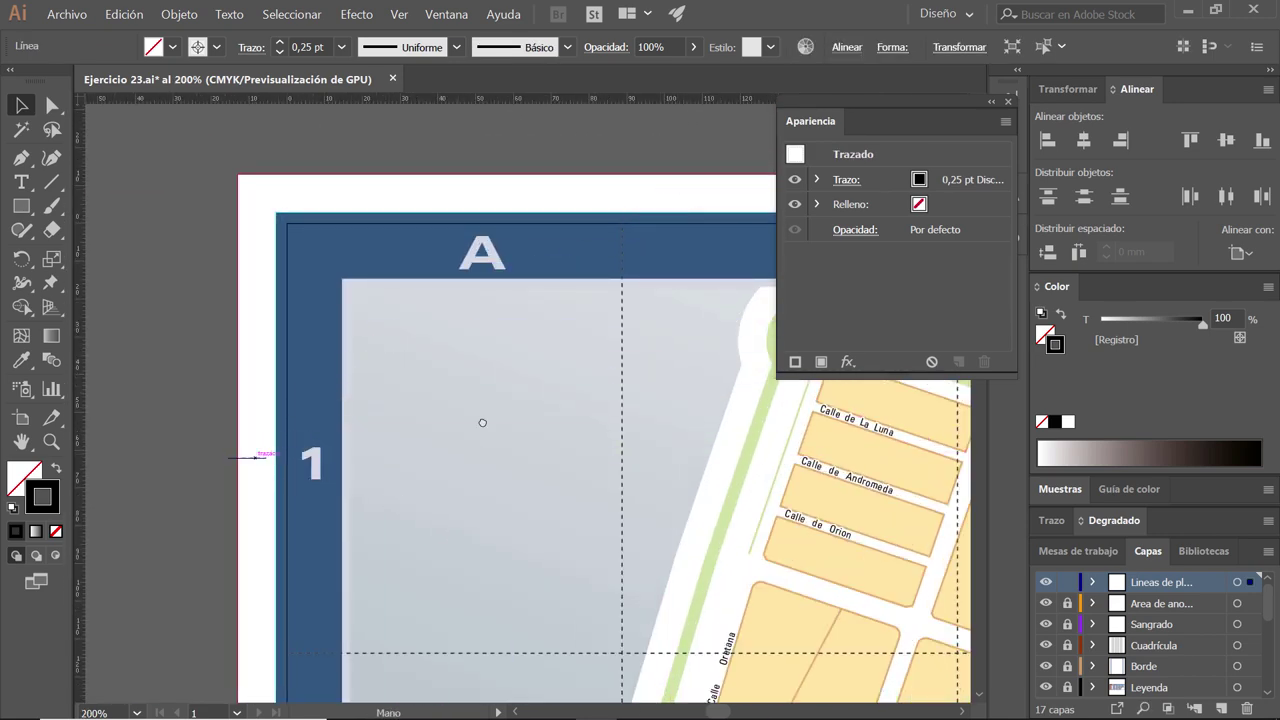
scroll(482, 422, "down", 5)
key("alt+Tab")
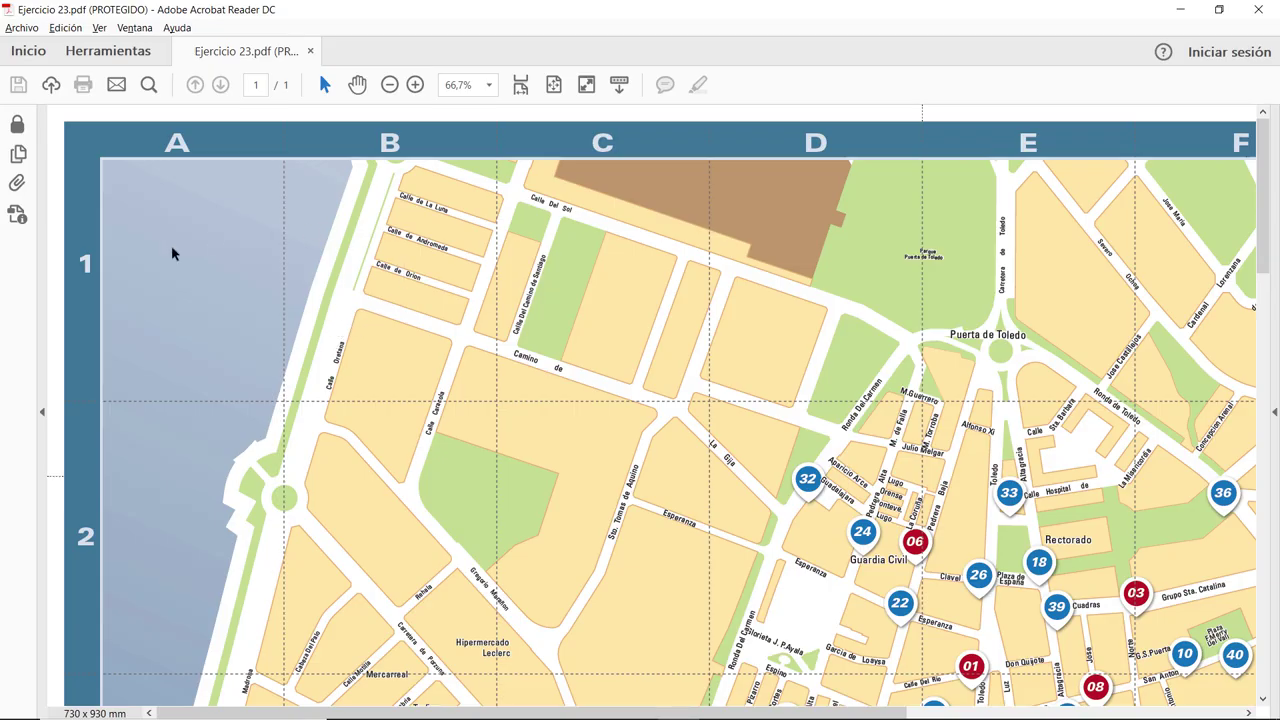
- Zoom the exported map PDF out to 33.3% and scroll down to the legend and back up
left_click(390, 84)
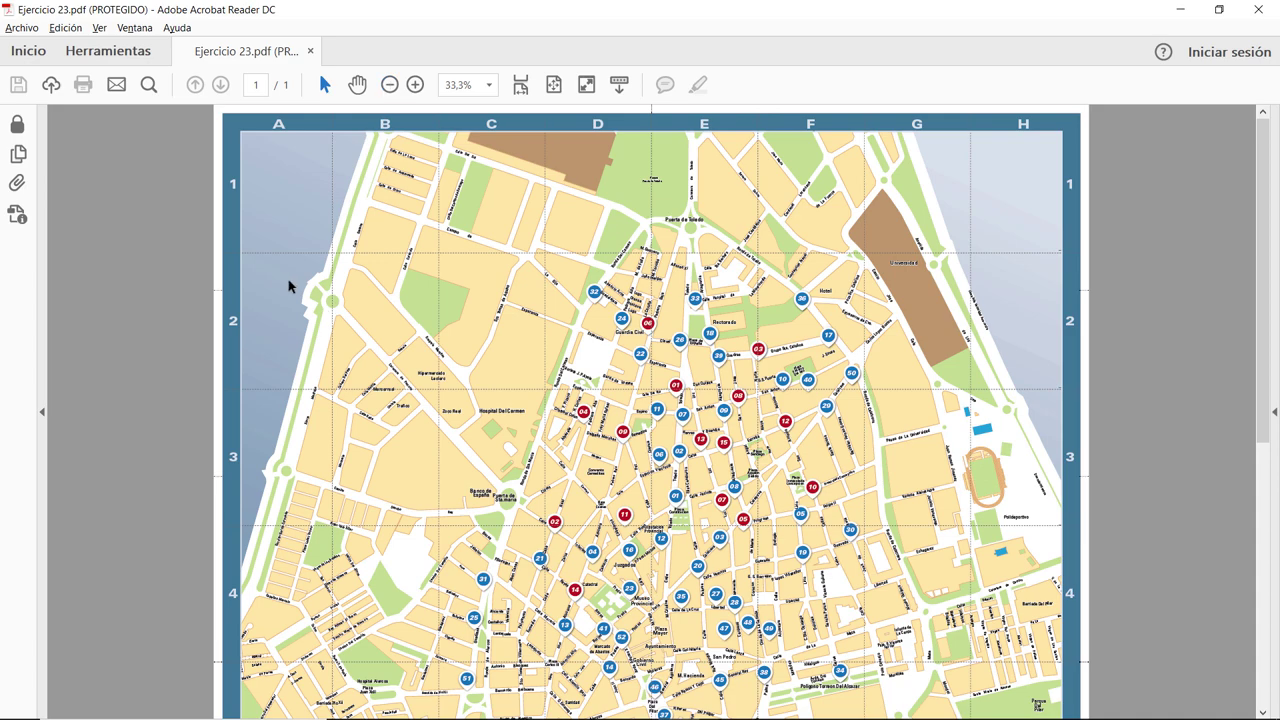
scroll(194, 461, "down", 2)
scroll(197, 460, "down", 1)
scroll(205, 460, "down", 2)
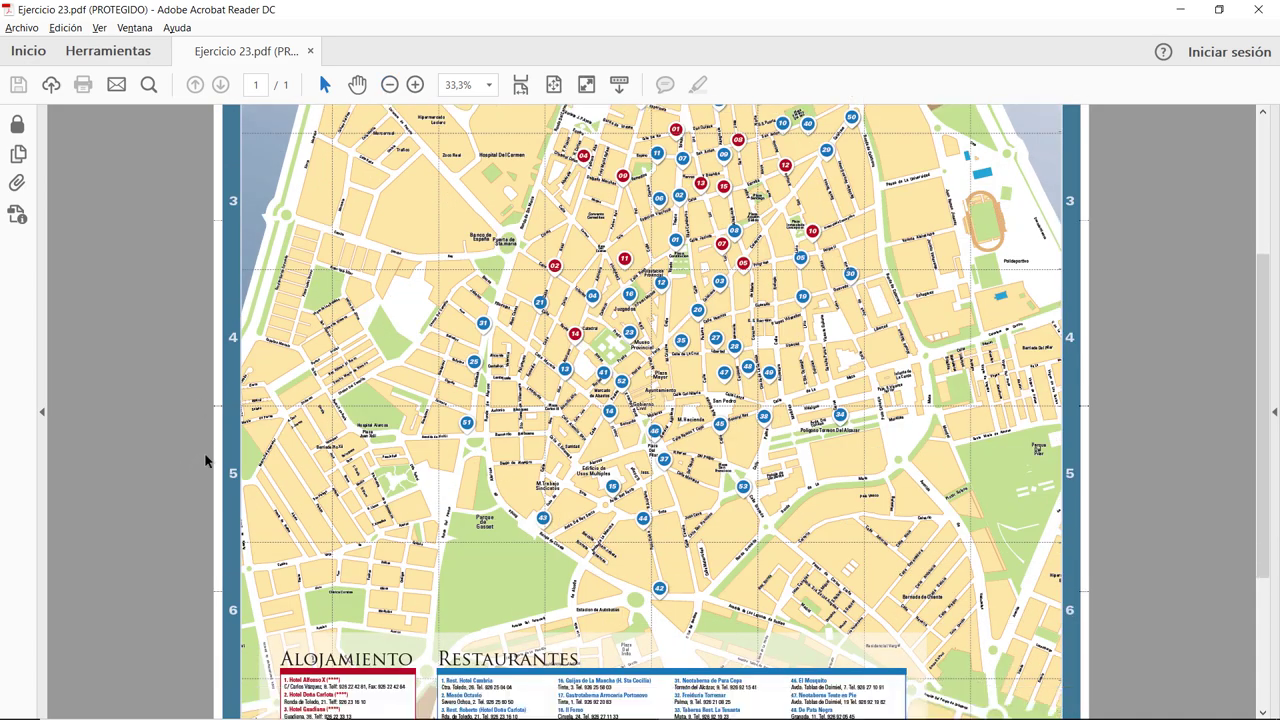
scroll(205, 460, "down", 2)
scroll(211, 450, "down", 1)
scroll(211, 450, "down", 2)
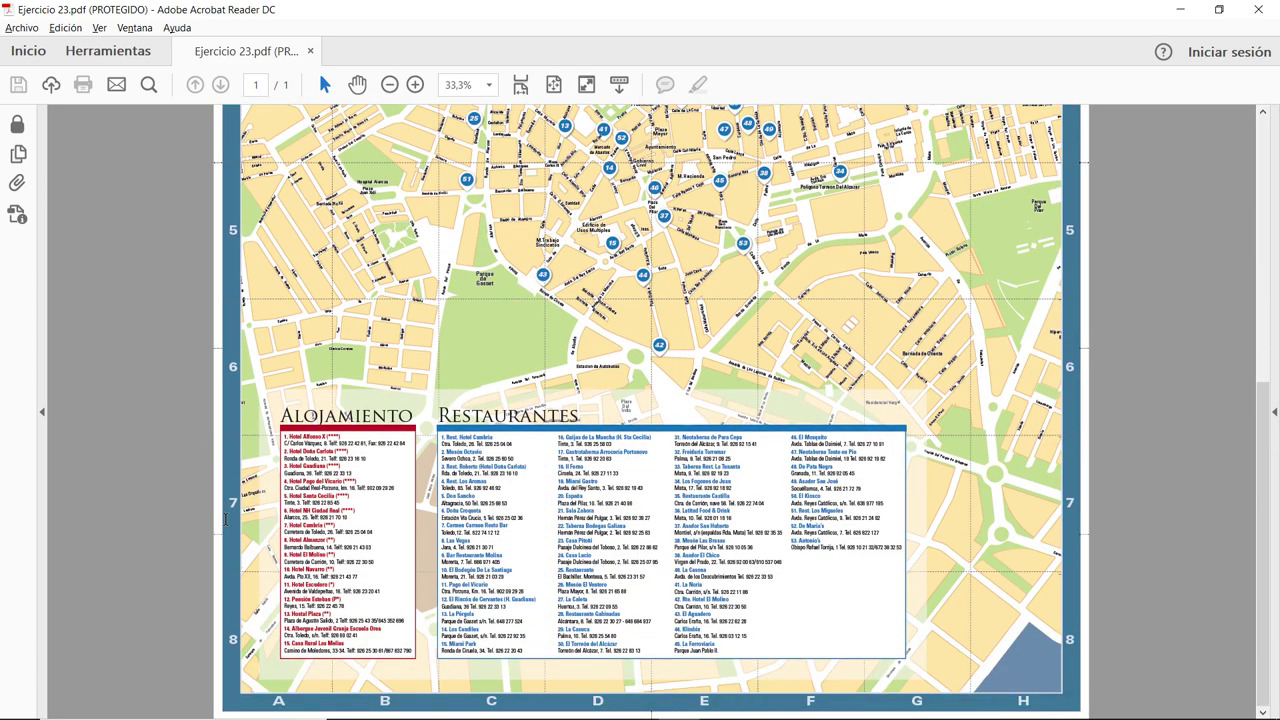
scroll(235, 515, "up", 2)
scroll(245, 500, "up", 2)
scroll(257, 487, "up", 4)
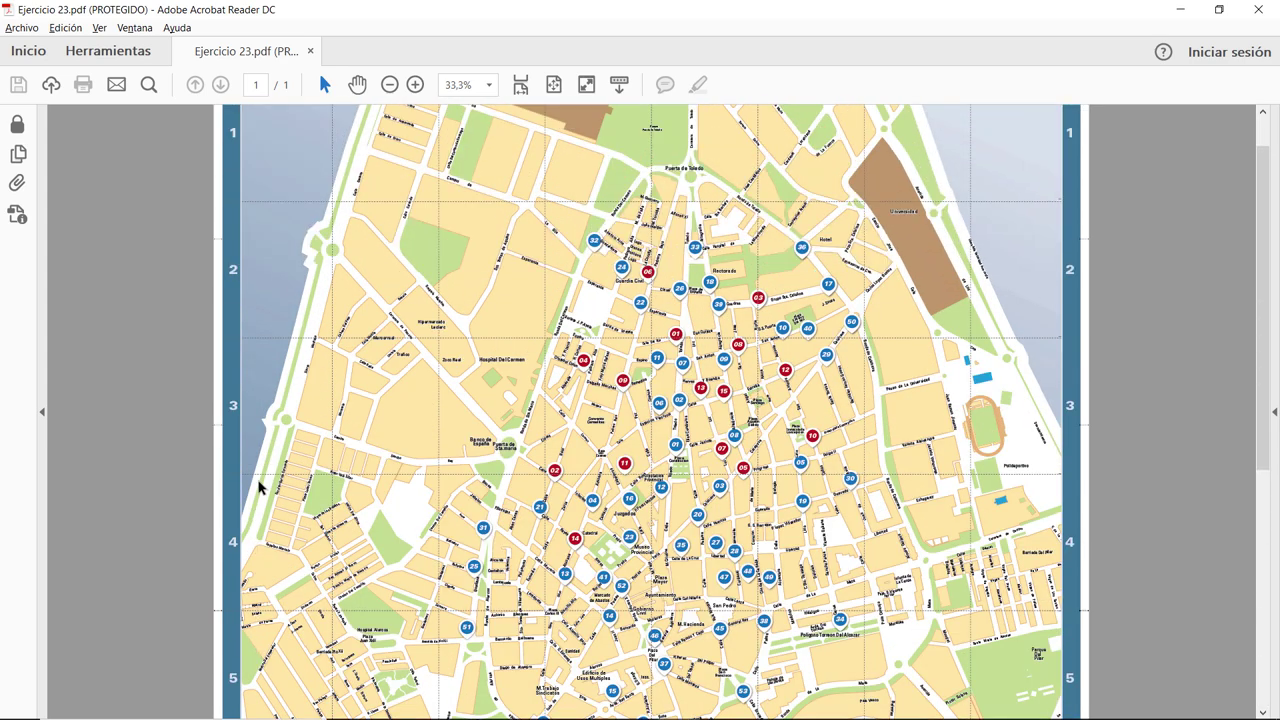
scroll(261, 485, "up", 2)
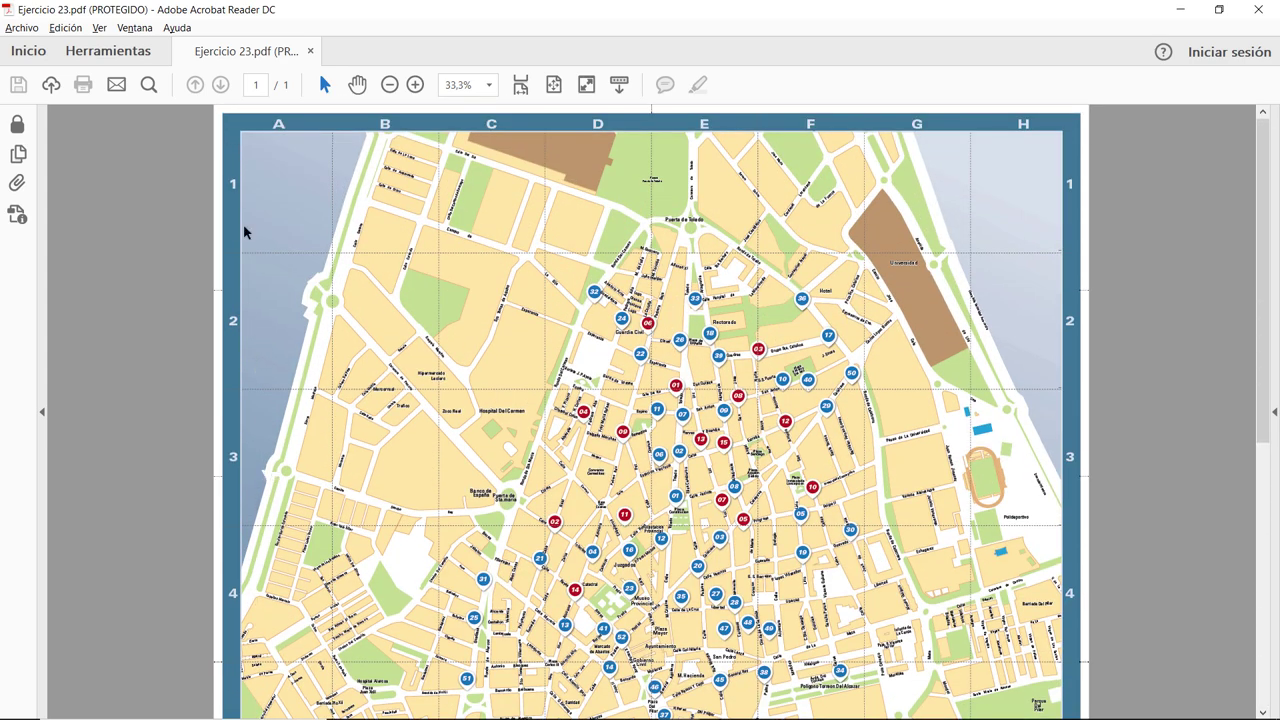
- Back in Illustrator, place the short line at the artboard's top-left corner and reselect it
key("alt+Tab")
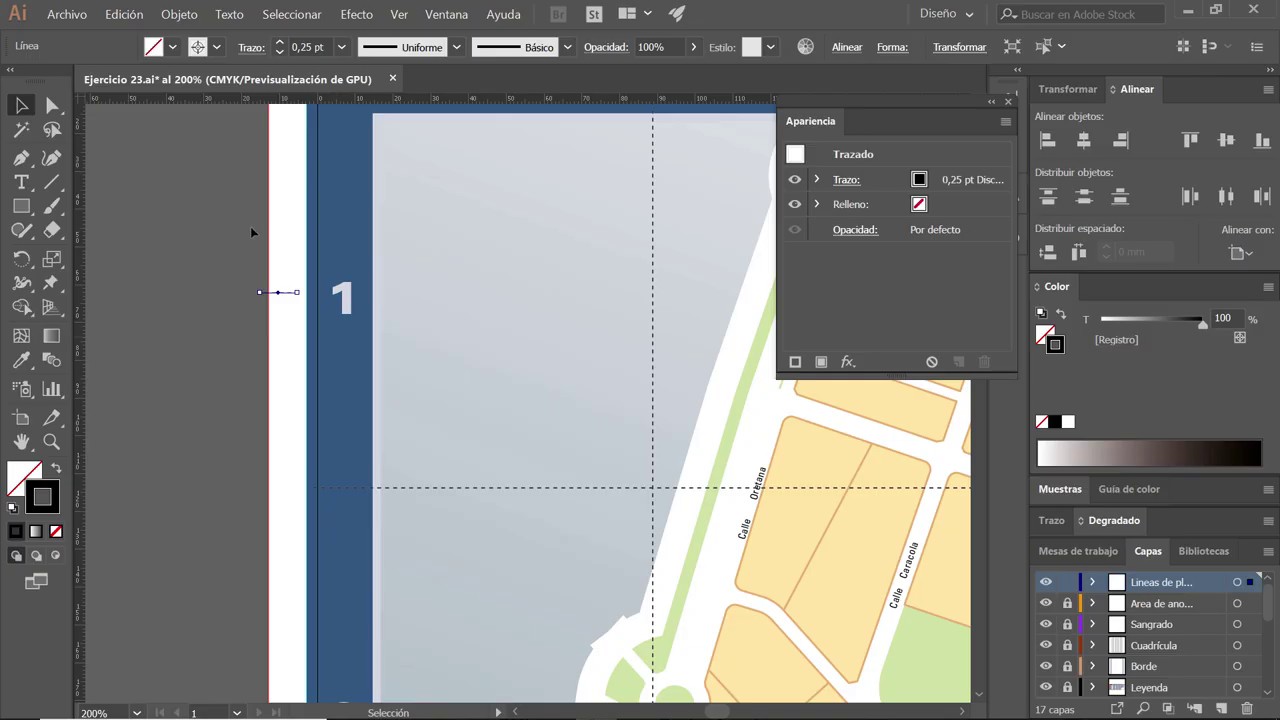
scroll(375, 293, "down", 1)
scroll(375, 293, "down", 1)
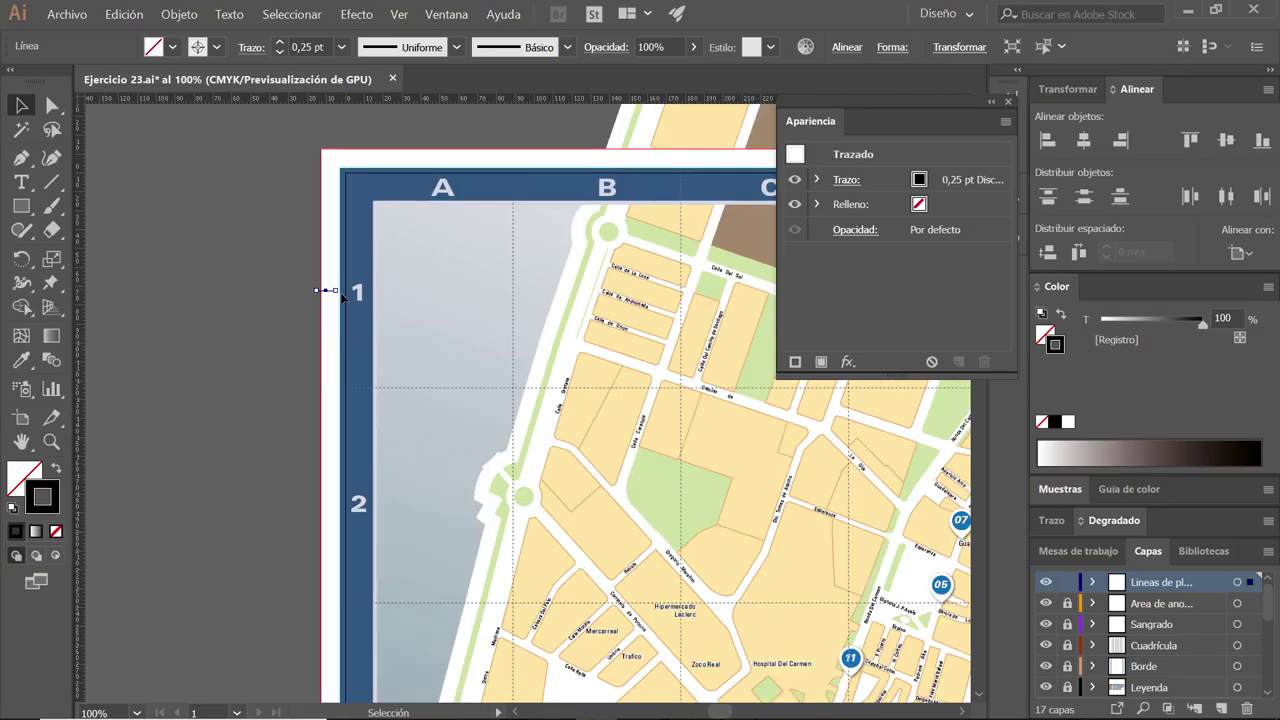
scroll(423, 343, "up", 2)
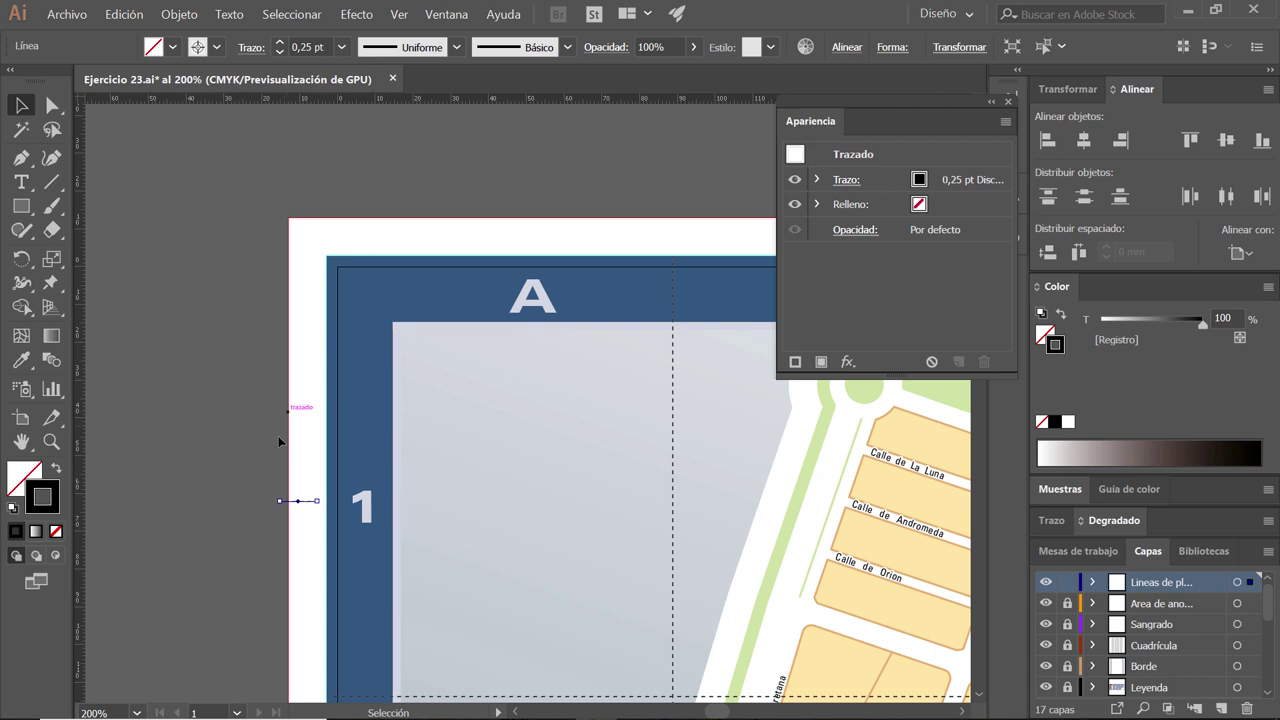
scroll(289, 457, "up", 1)
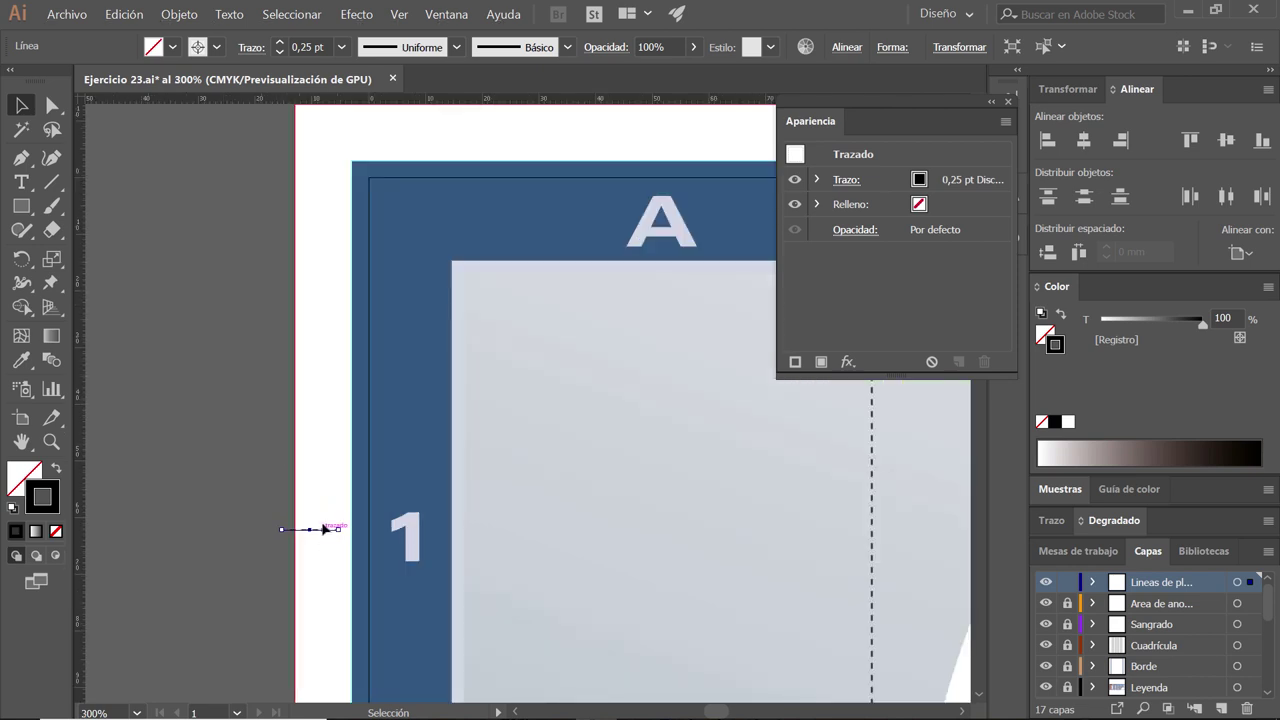
left_click_drag(323, 537, 355, 178)
left_click(709, 324)
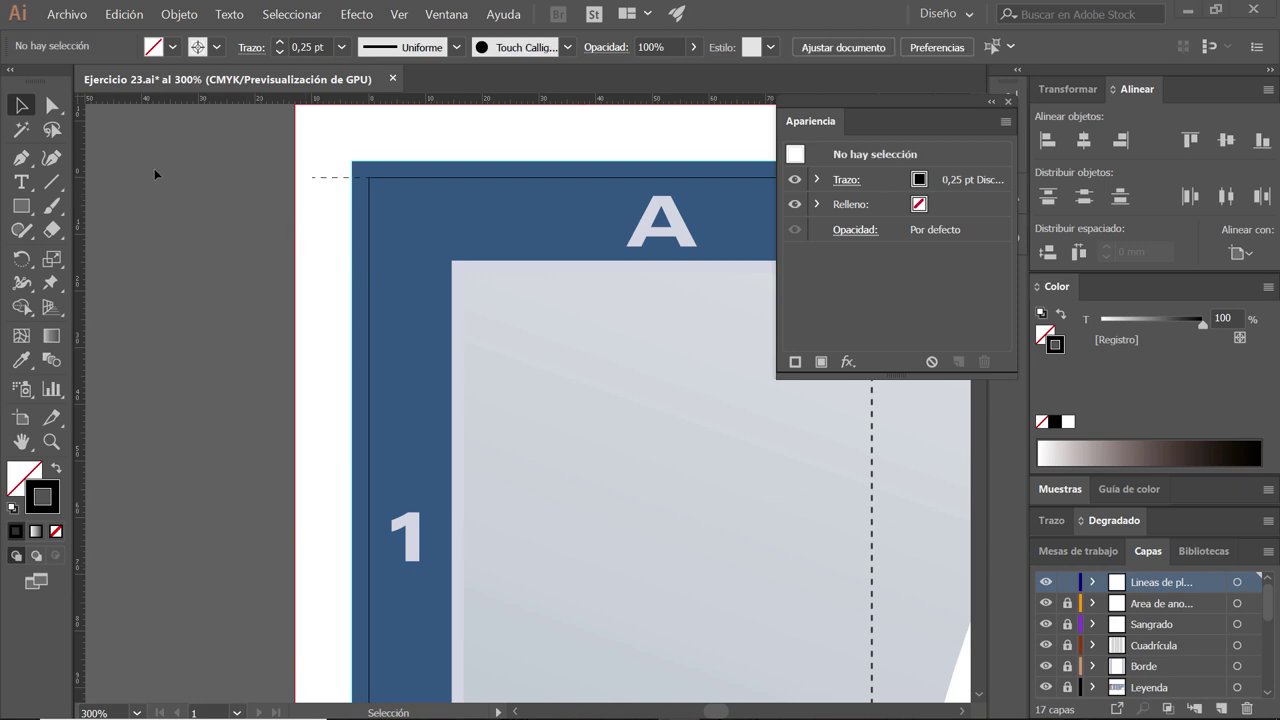
left_click(333, 179)
key("alt+Tab")
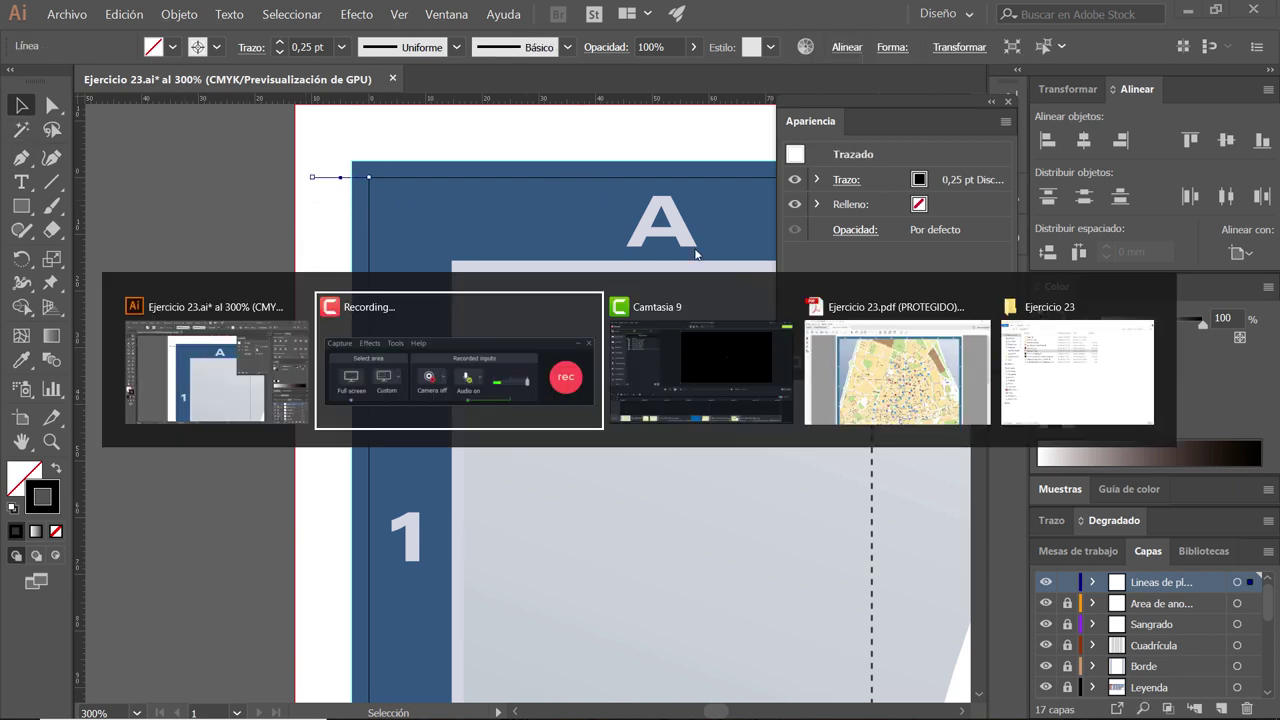
key("alt+Tab")
key("alt+Tab")
key("alt")
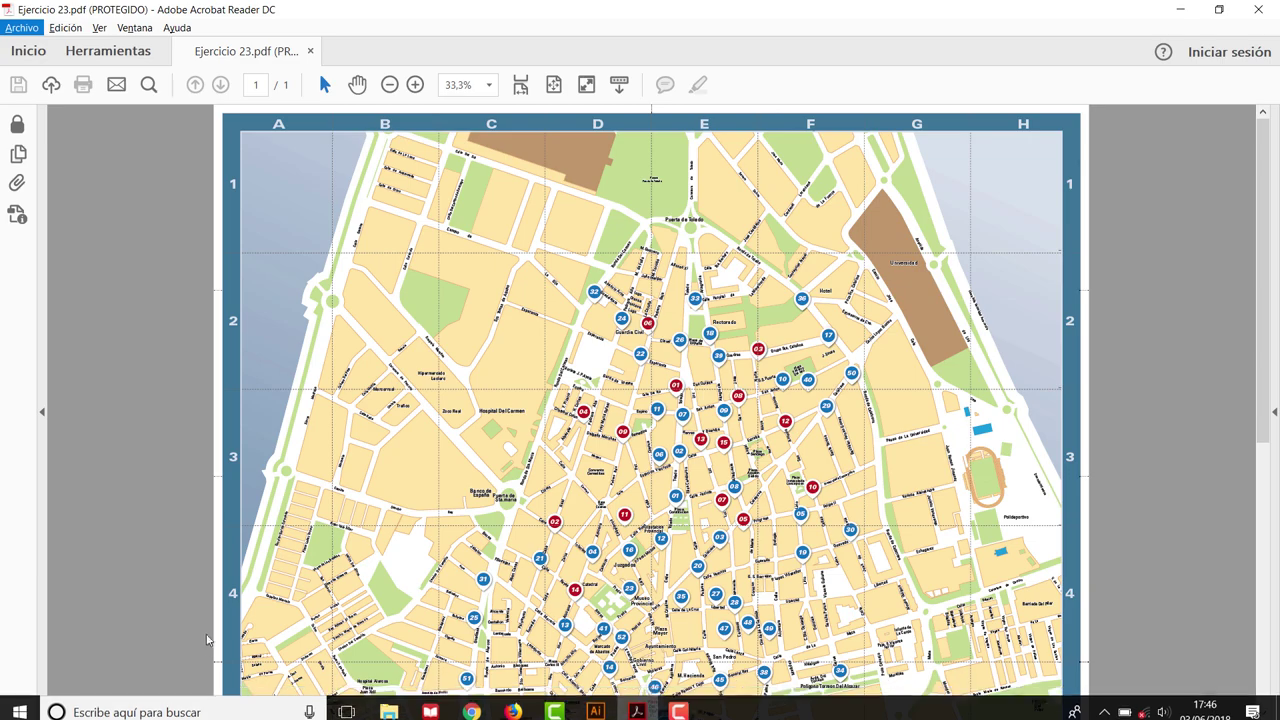
scroll(199, 566, "down", 3)
scroll(200, 569, "down", 3)
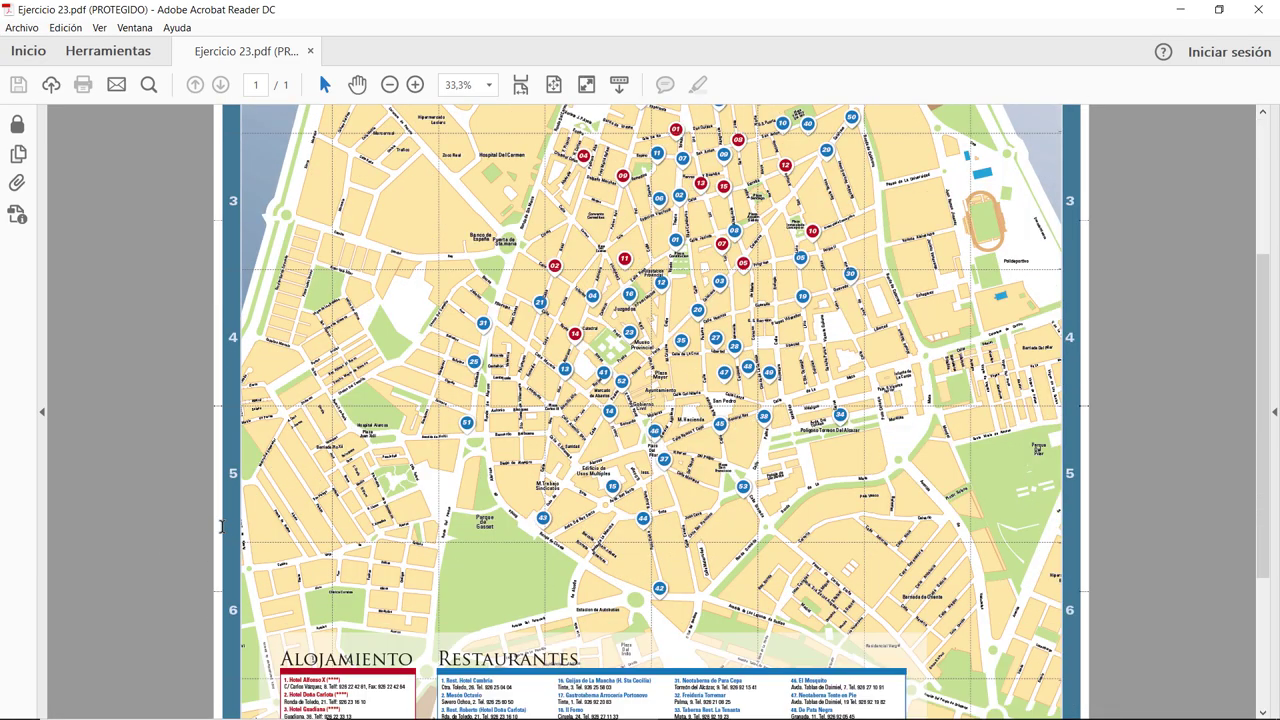
scroll(218, 560, "down", 6)
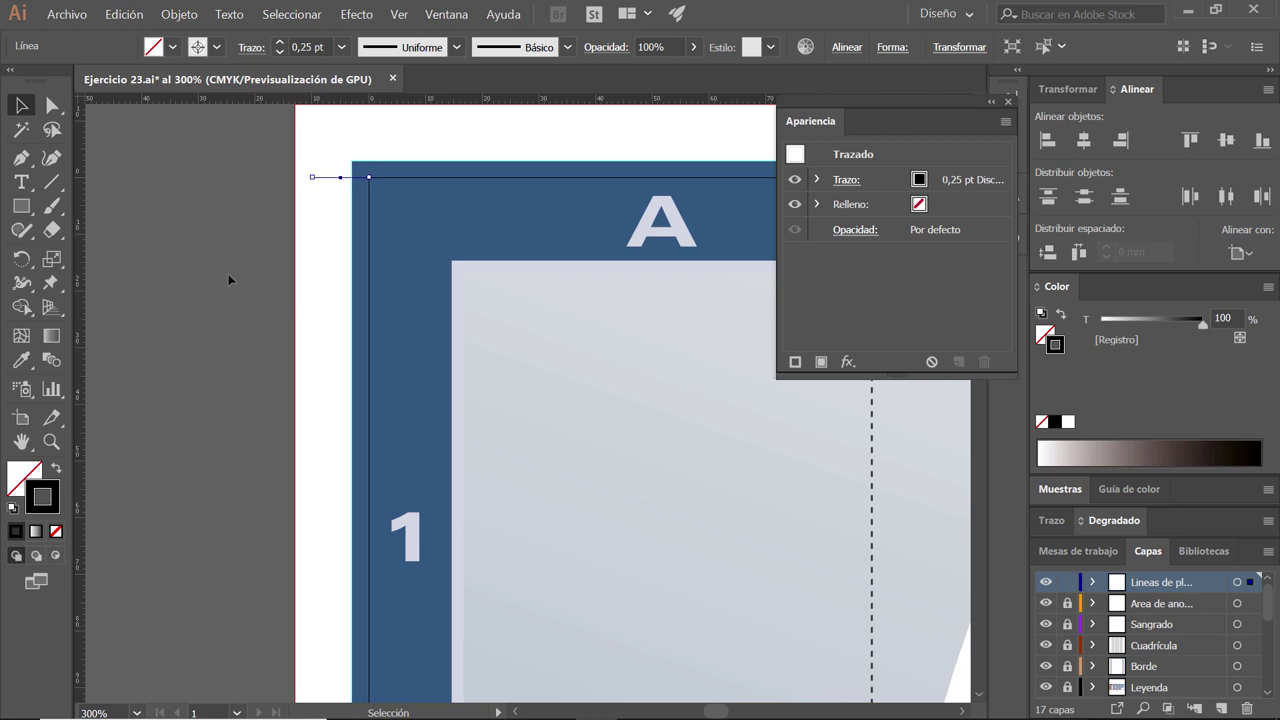
left_click(308, 265)
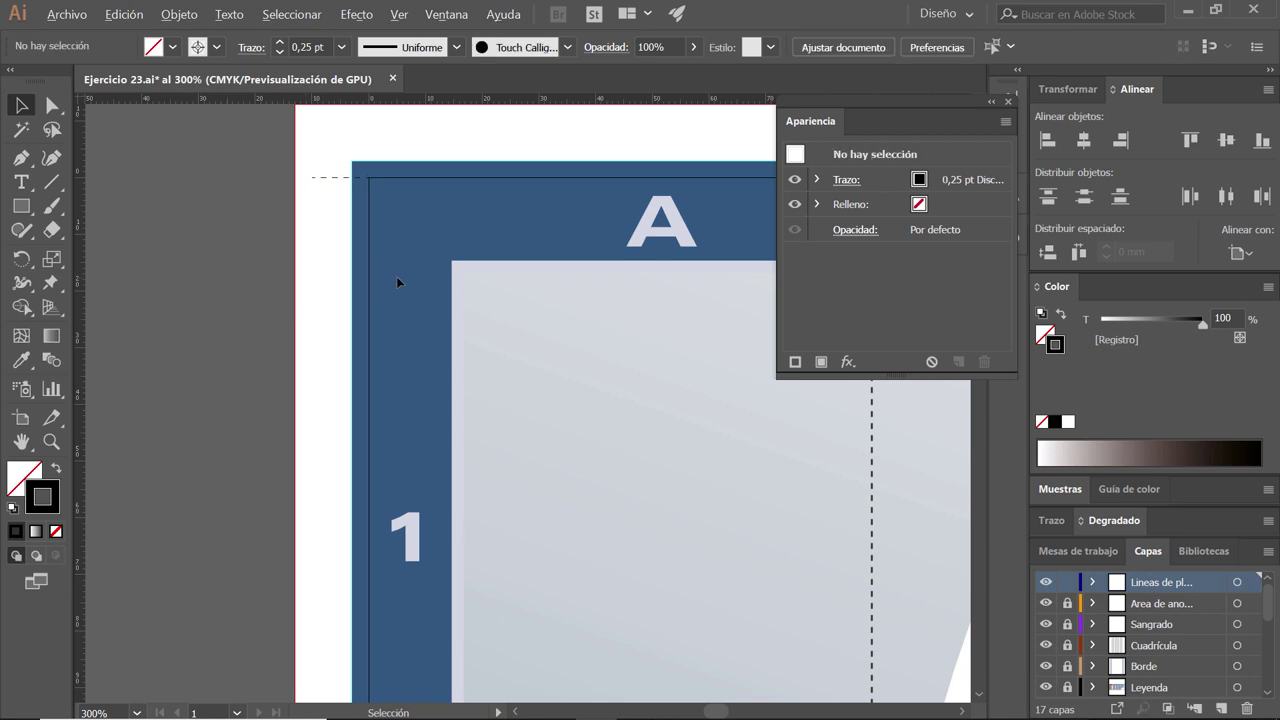
- Slide the corner mark left and correct its X position in the control bar
scroll(396, 276, "down", 1)
scroll(324, 201, "up", 2)
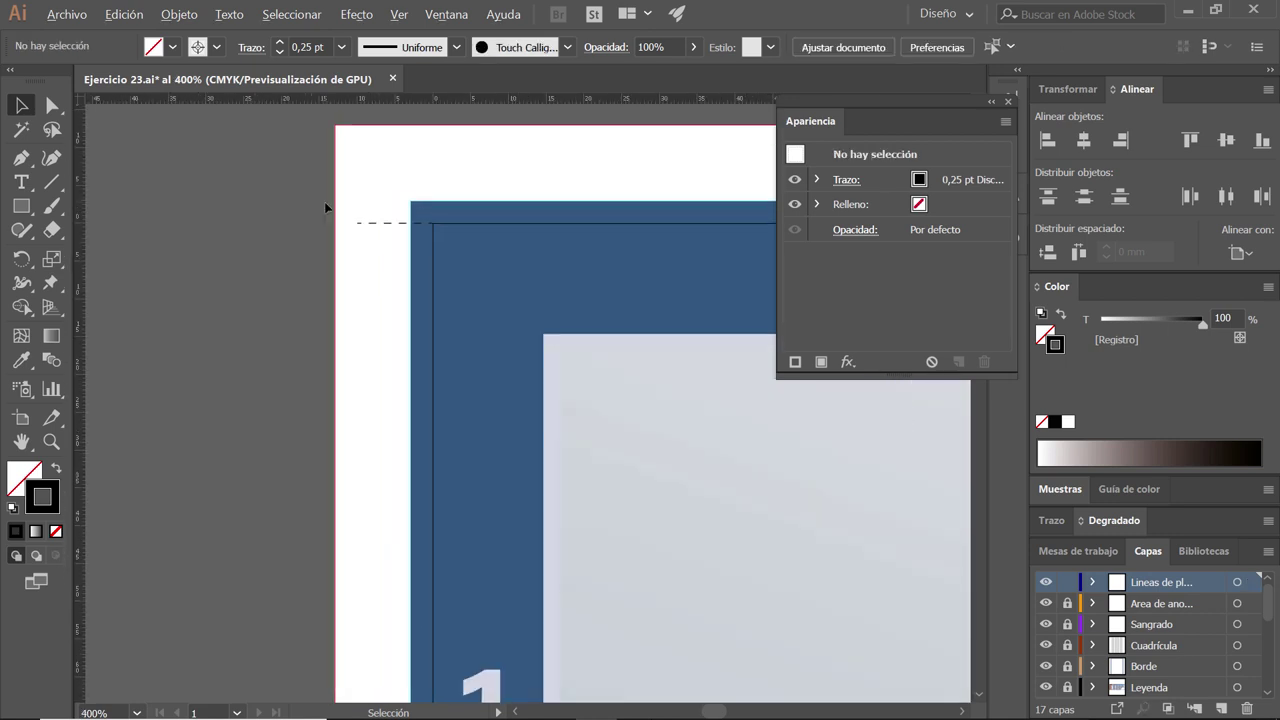
left_click_drag(392, 229, 368, 226)
left_click(955, 48)
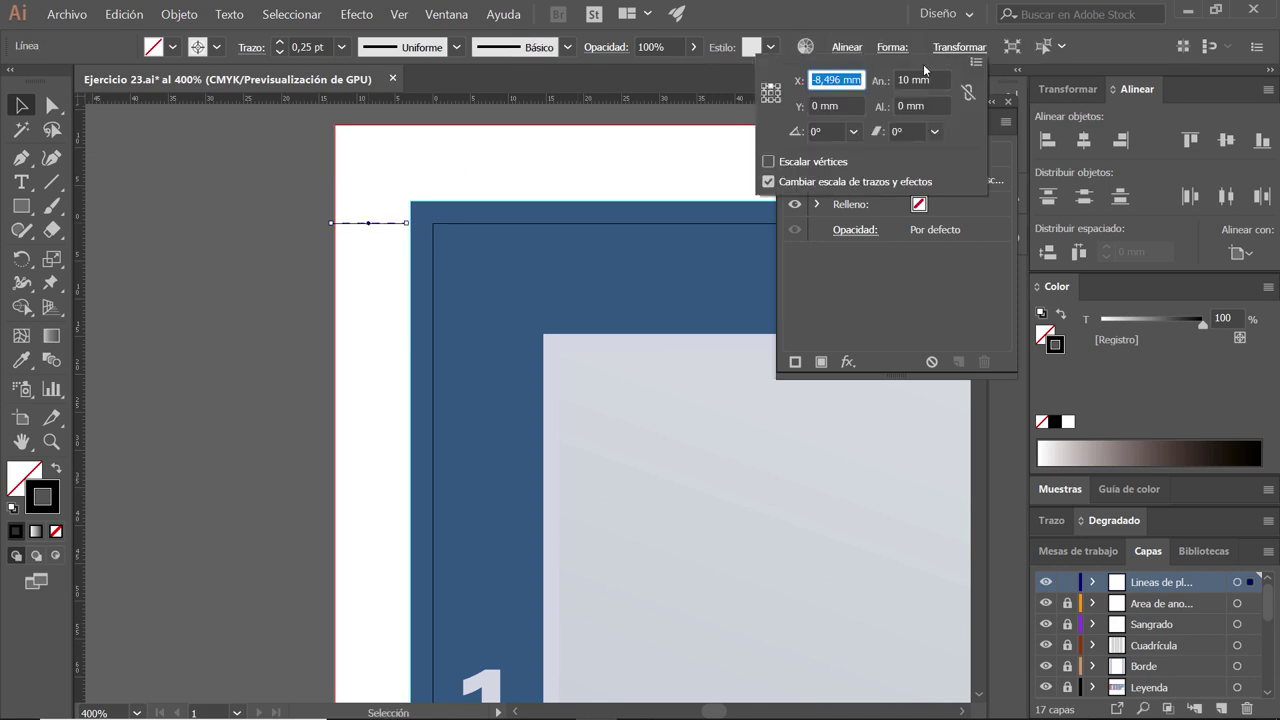
double_click(846, 106)
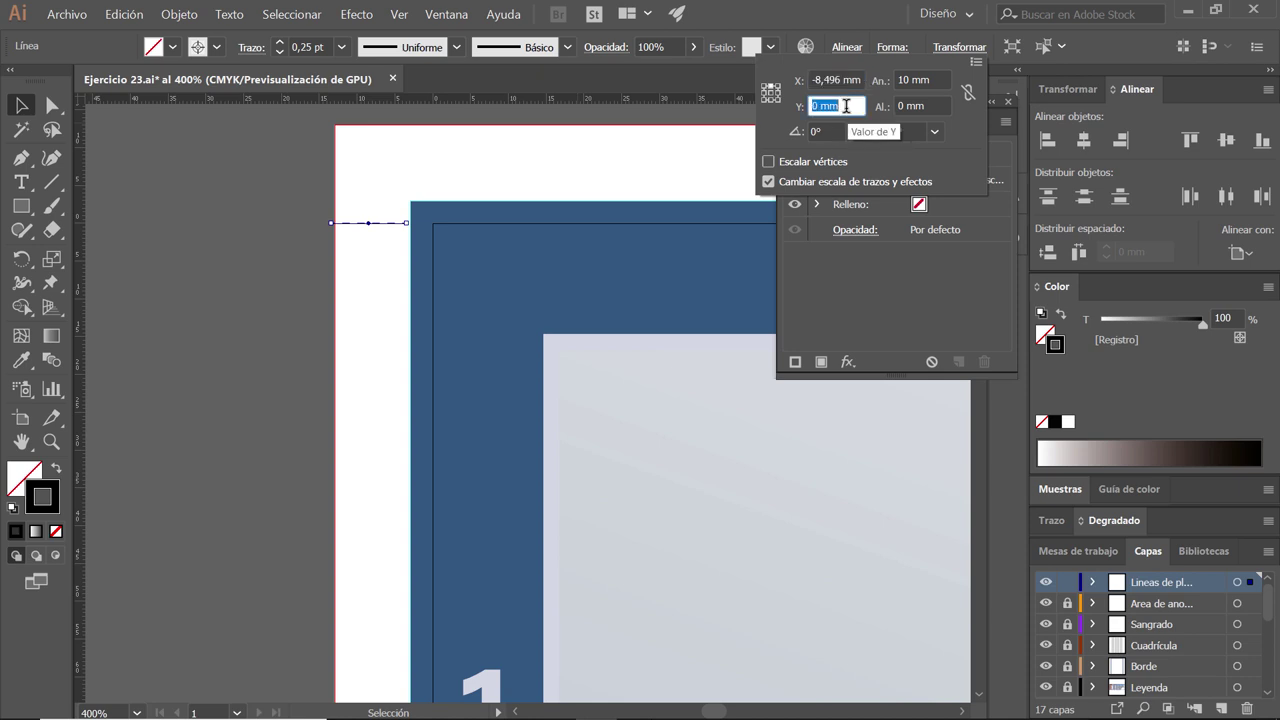
left_click(838, 79)
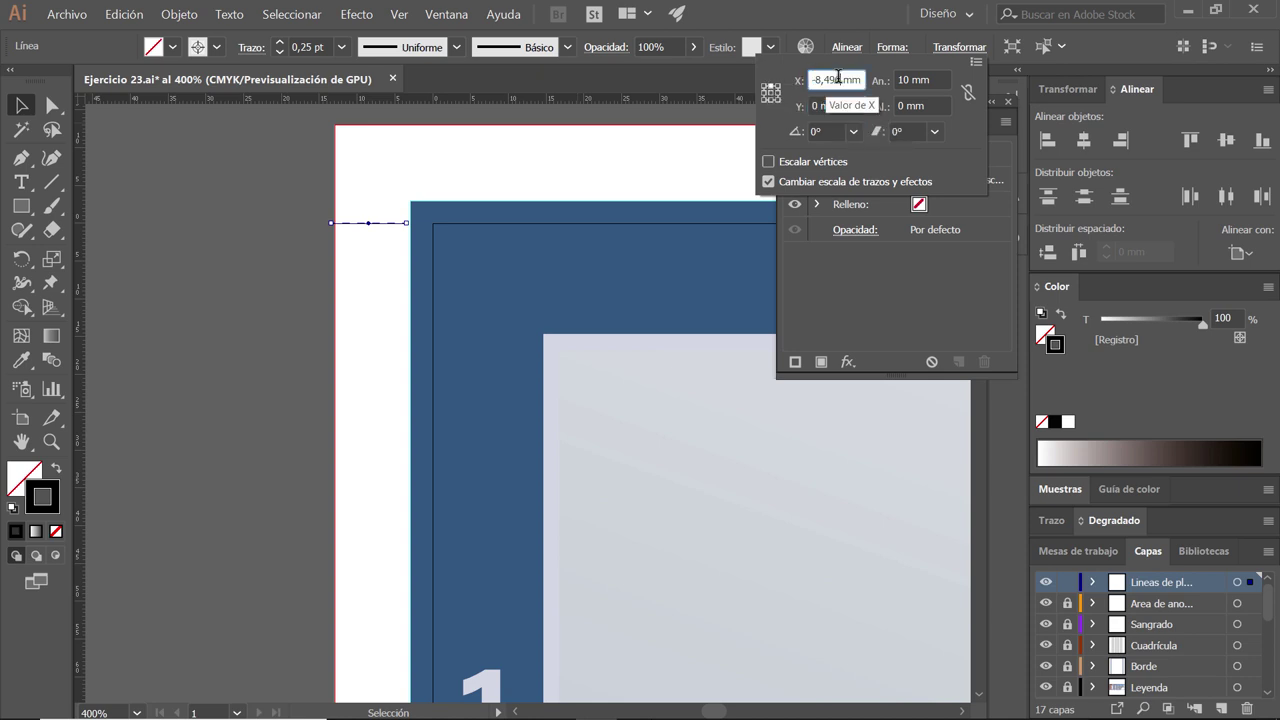
triple_click(838, 79)
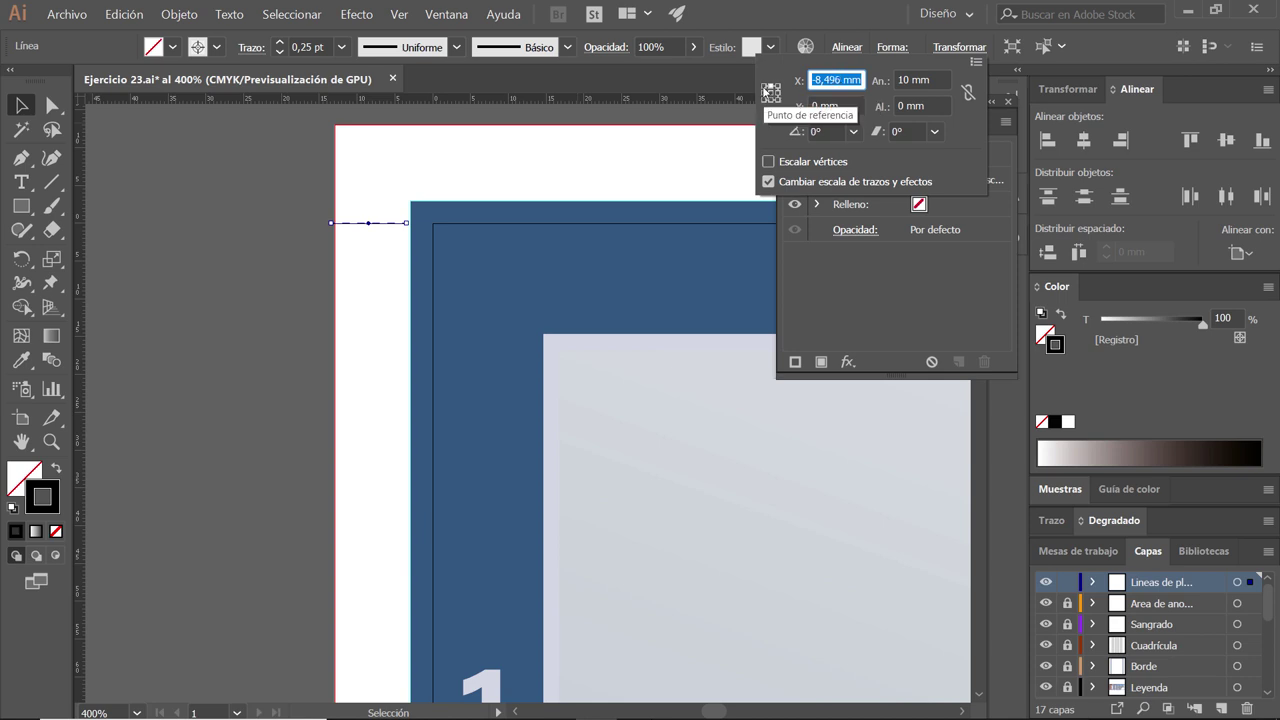
type("-13,496")
left_click(819, 79)
triple_click(819, 79)
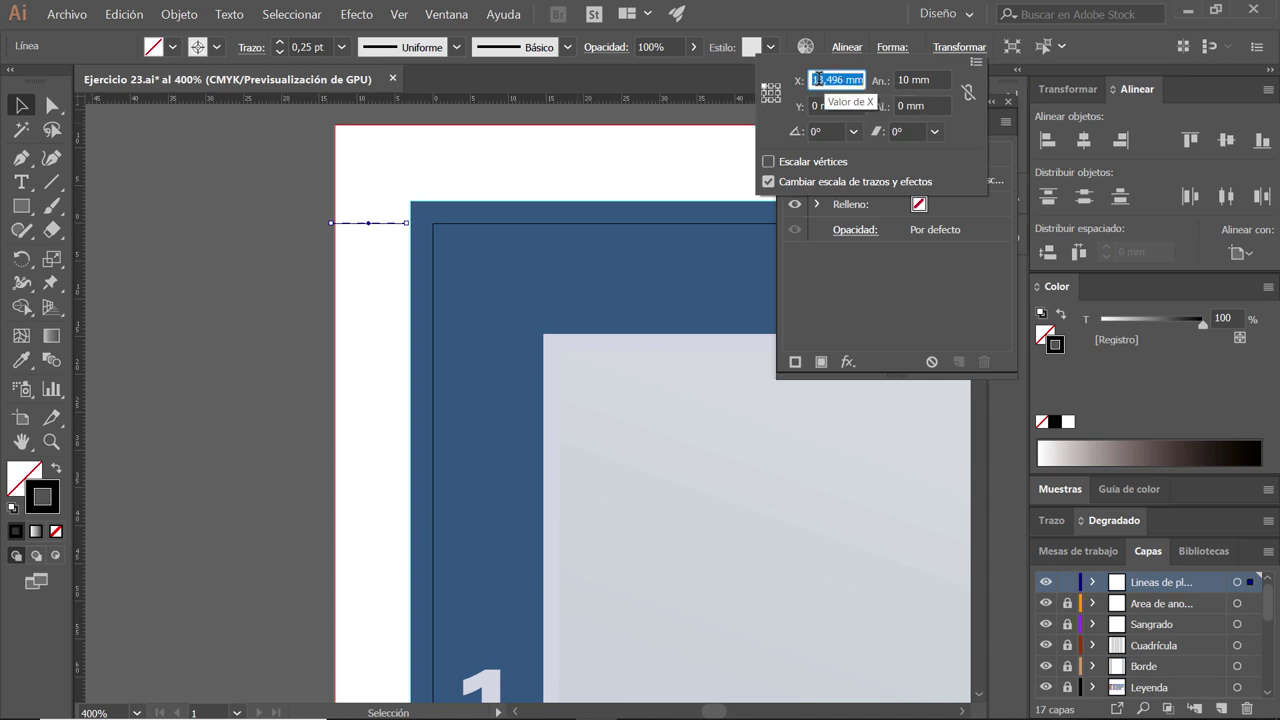
key("BackSpace")
key("Return")
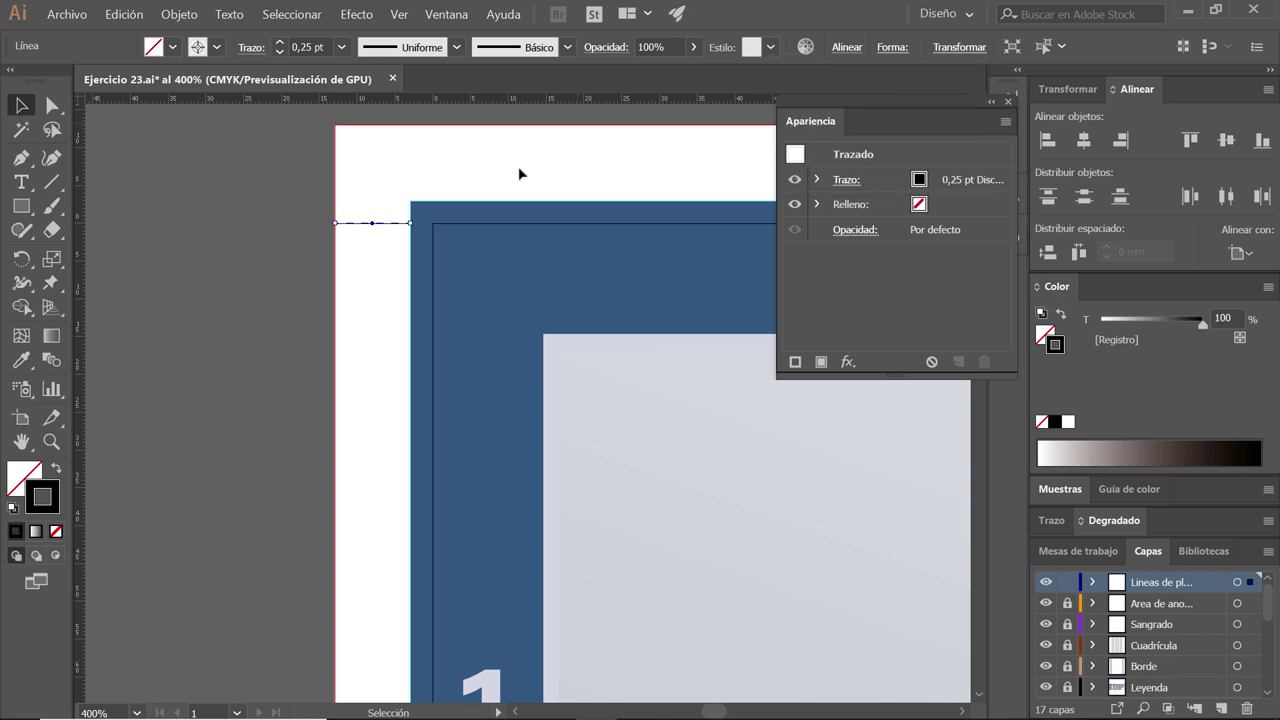
- Check the artboard boundaries and reselect the short dashed mark line
left_click(276, 232)
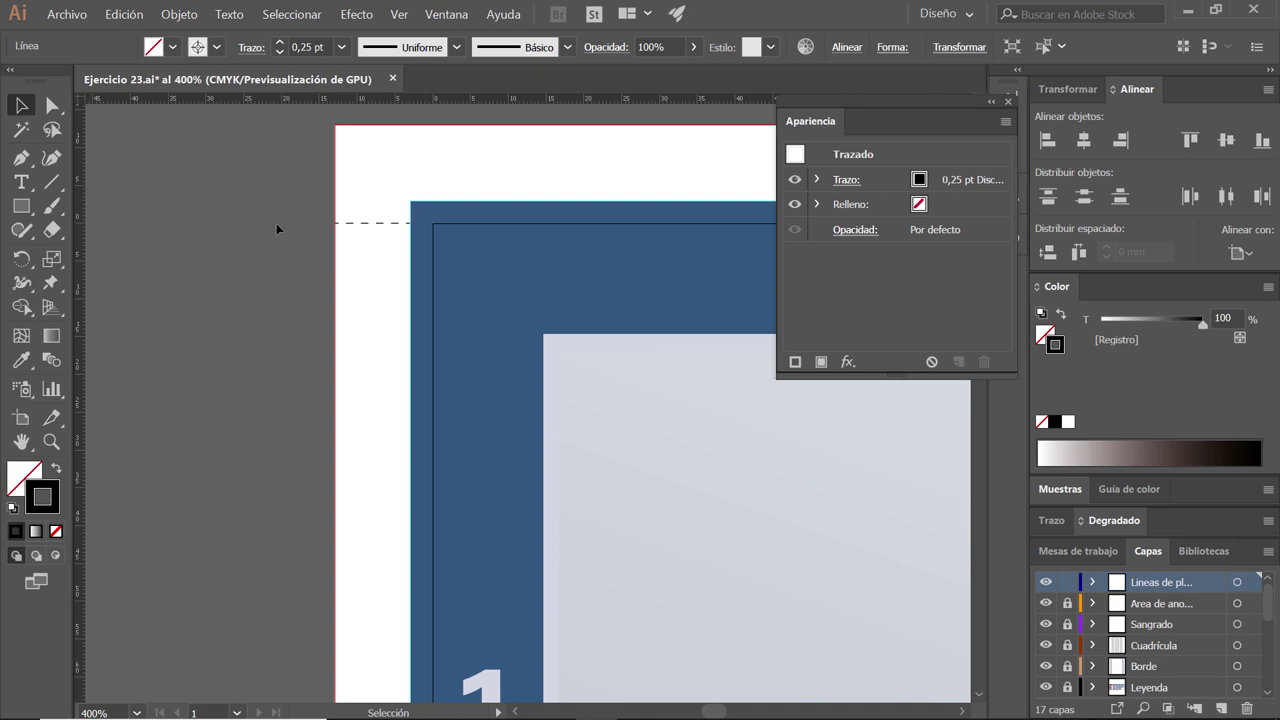
left_click(390, 224)
left_click(22, 428)
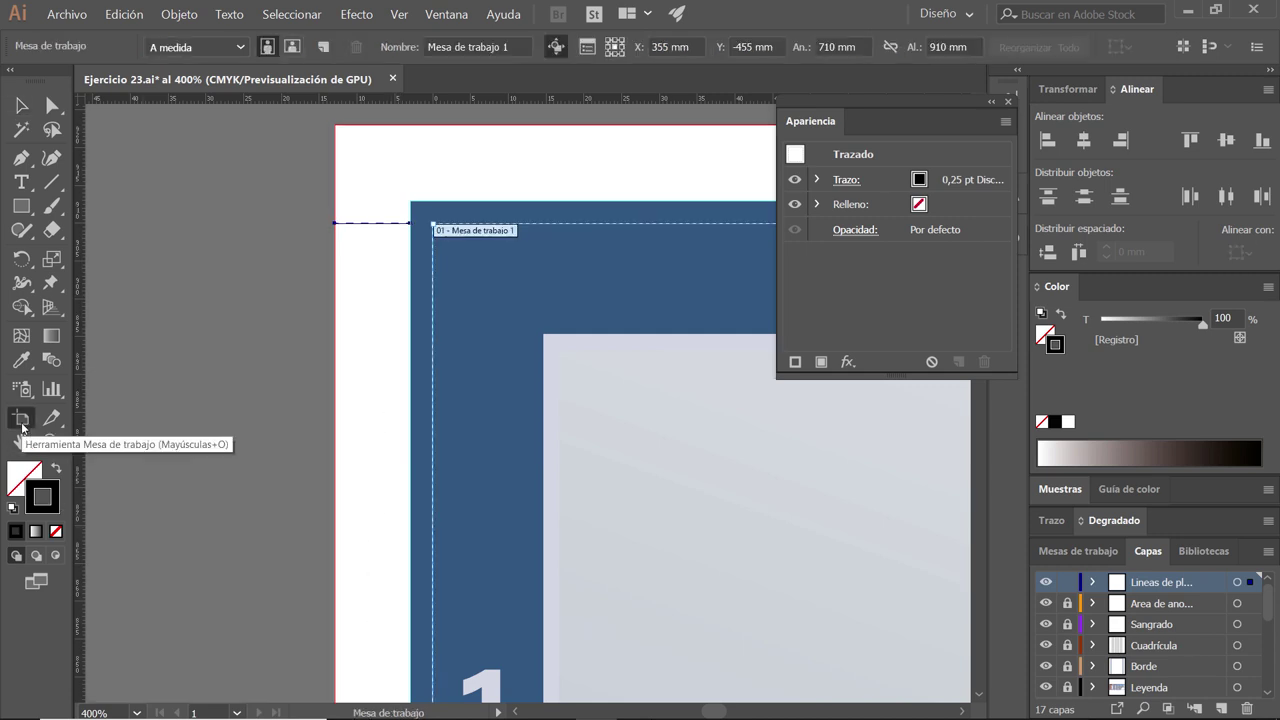
left_click(22, 105)
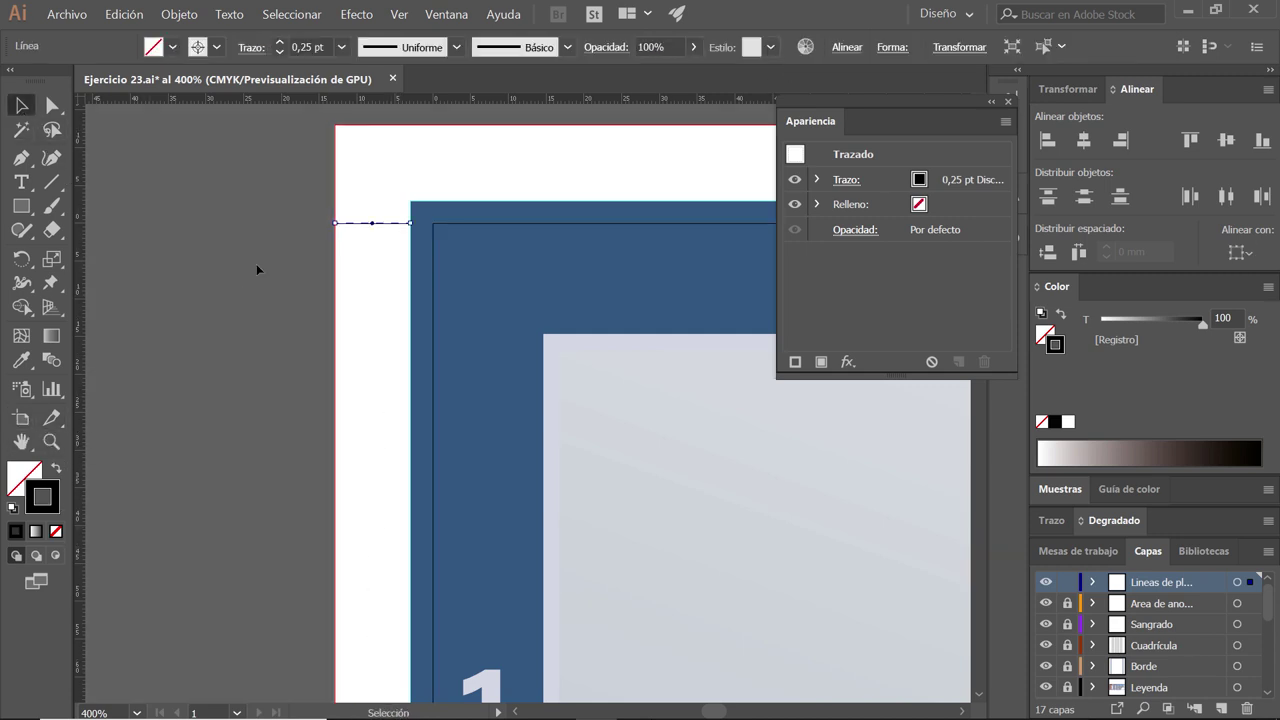
left_click(257, 271)
left_click(386, 224)
- Copy the short mark 0 mm horizontally and 910/6 mm (151,6667 mm) straight down
key("Return")
type("0")
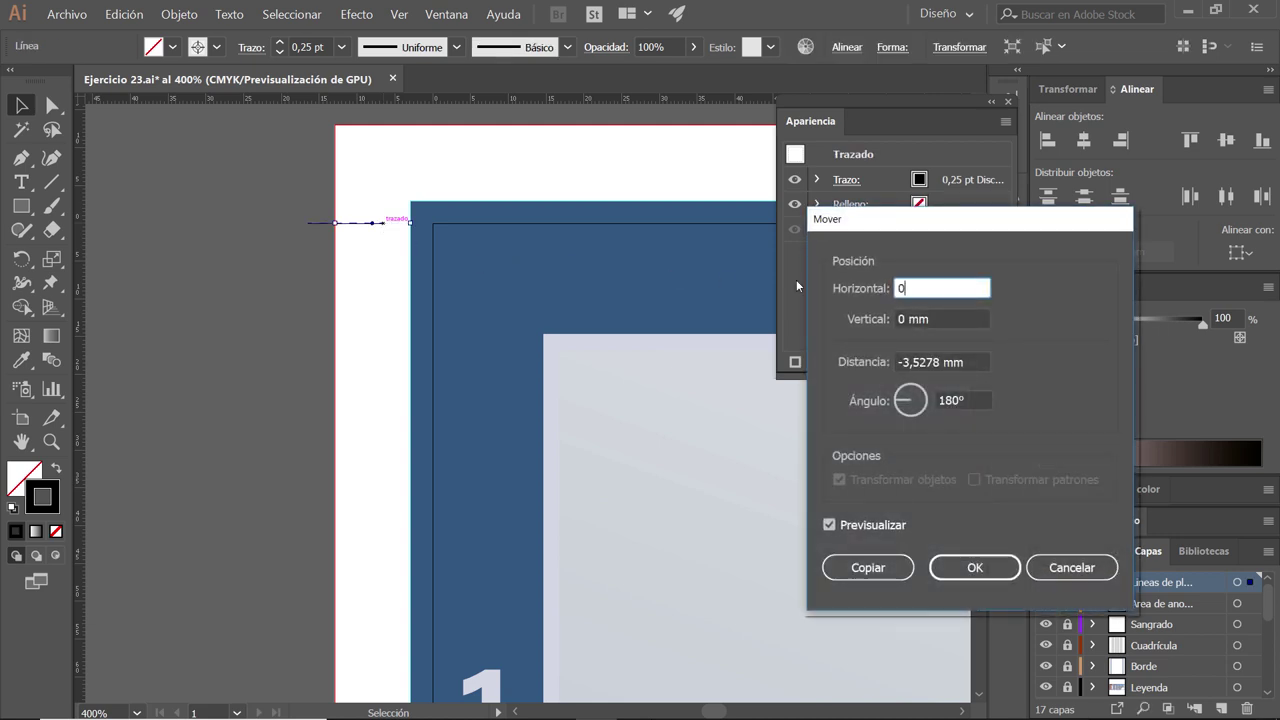
key("Tab")
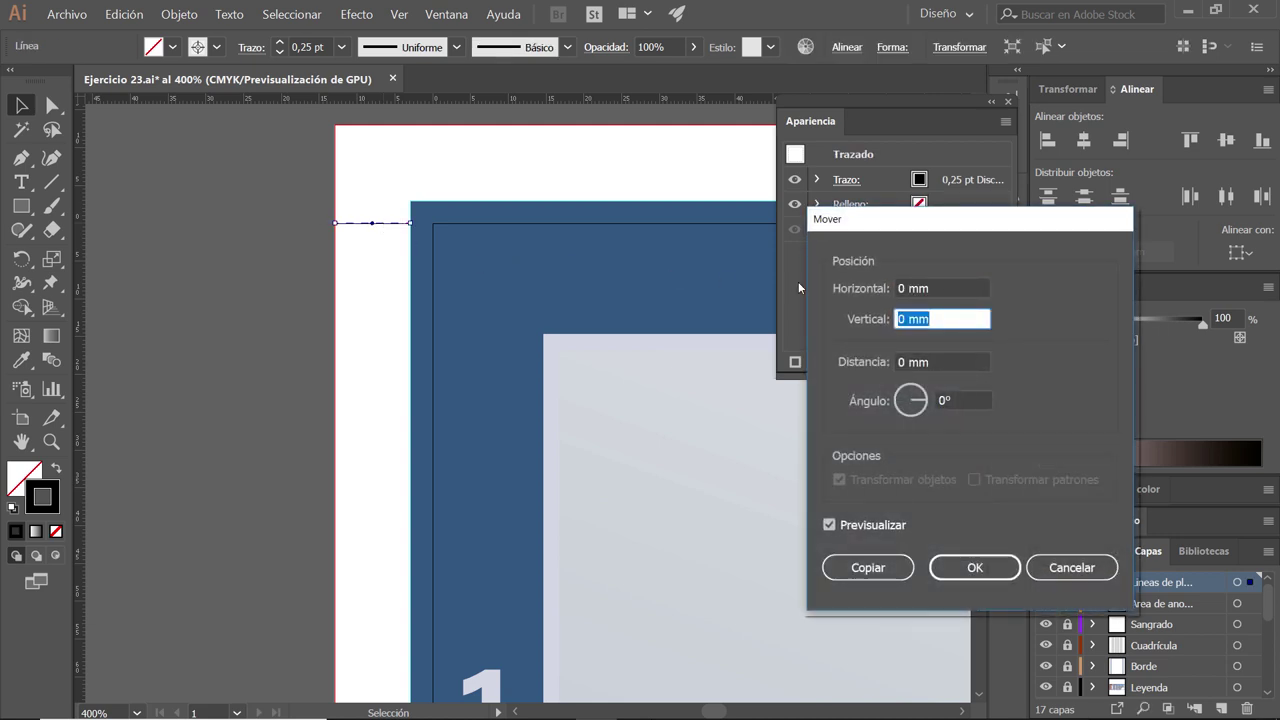
type("910/6")
key("Tab")
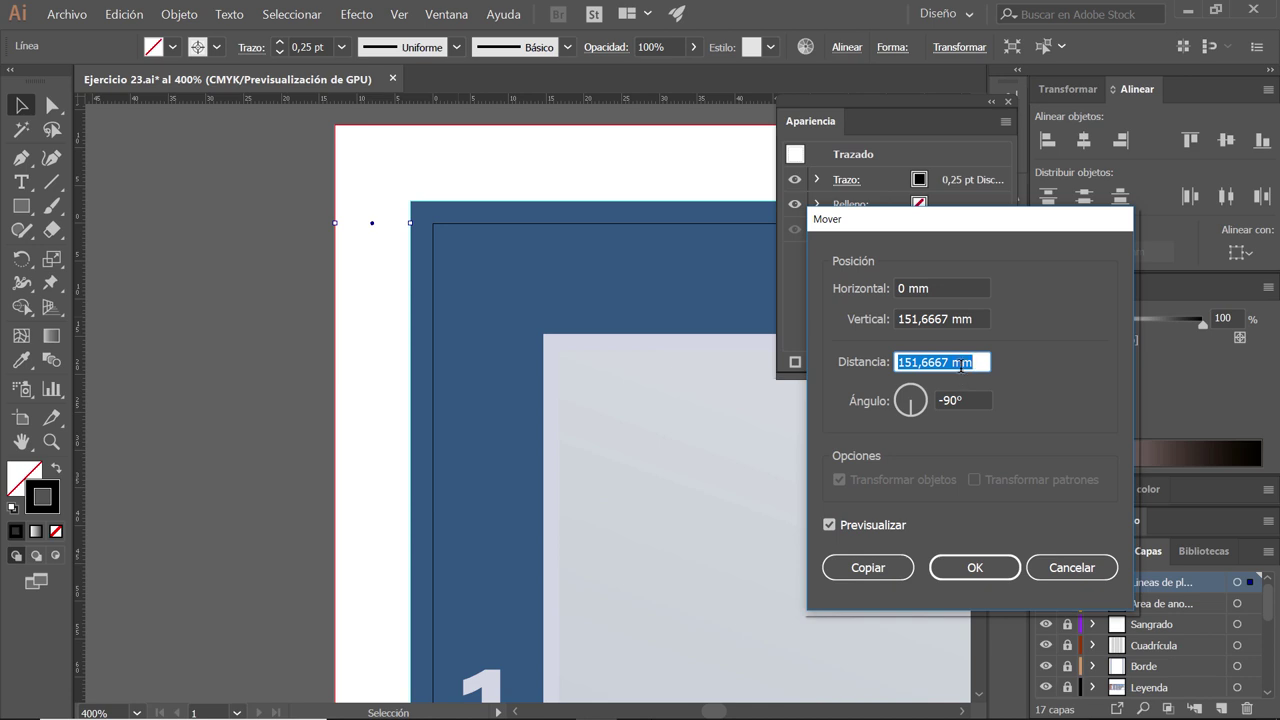
left_click(903, 573)
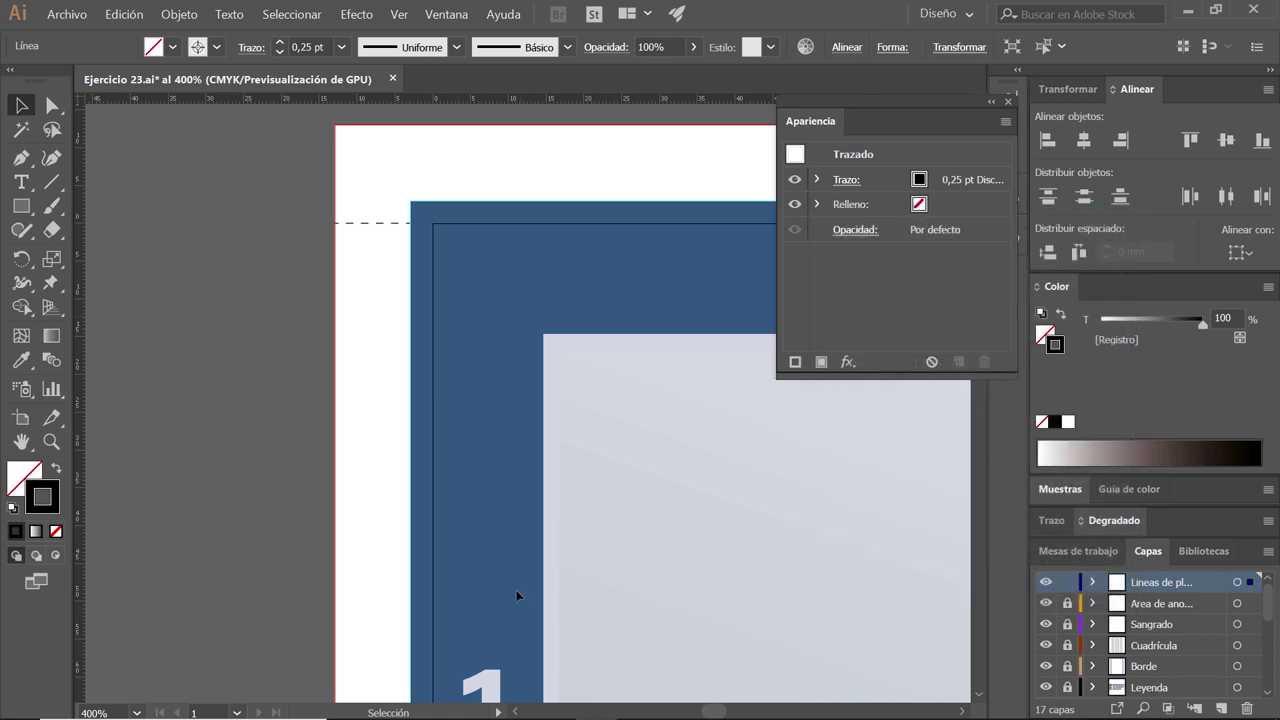
scroll(566, 496, "down", 1)
scroll(600, 428, "down", 1)
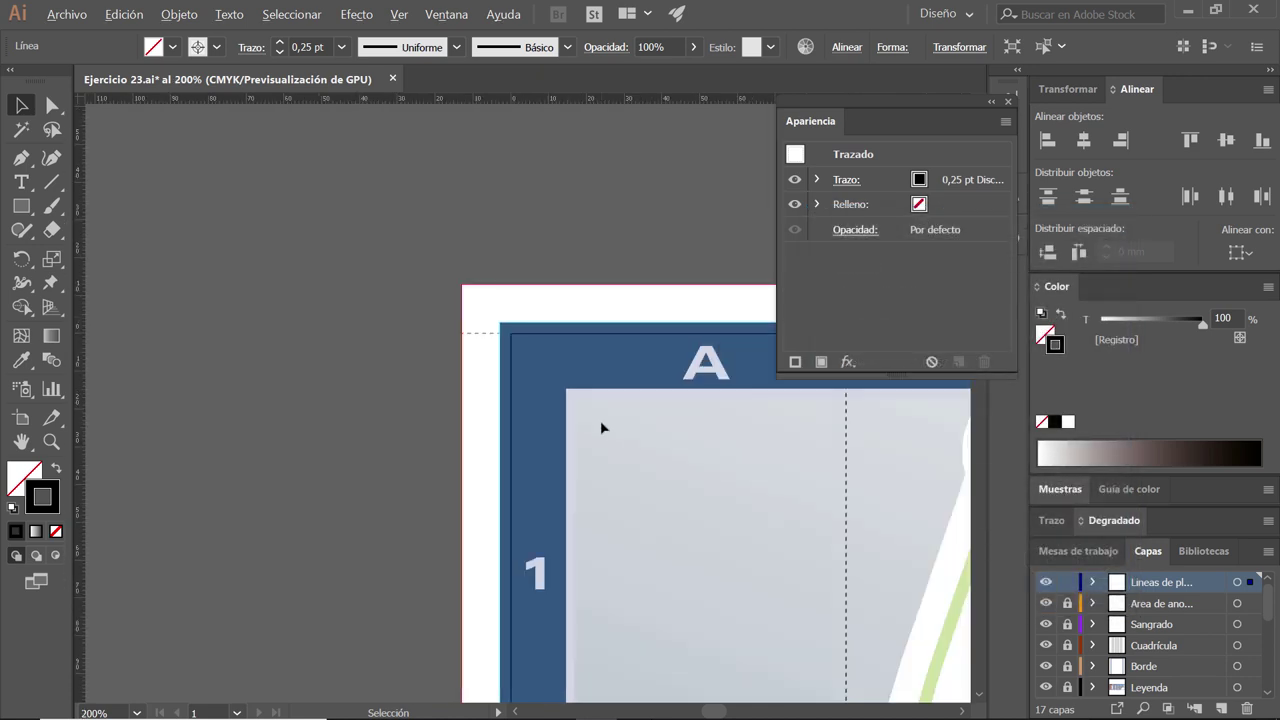
scroll(603, 432, "down", 1)
scroll(605, 434, "down", 1)
left_click_drag(737, 614, 591, 356)
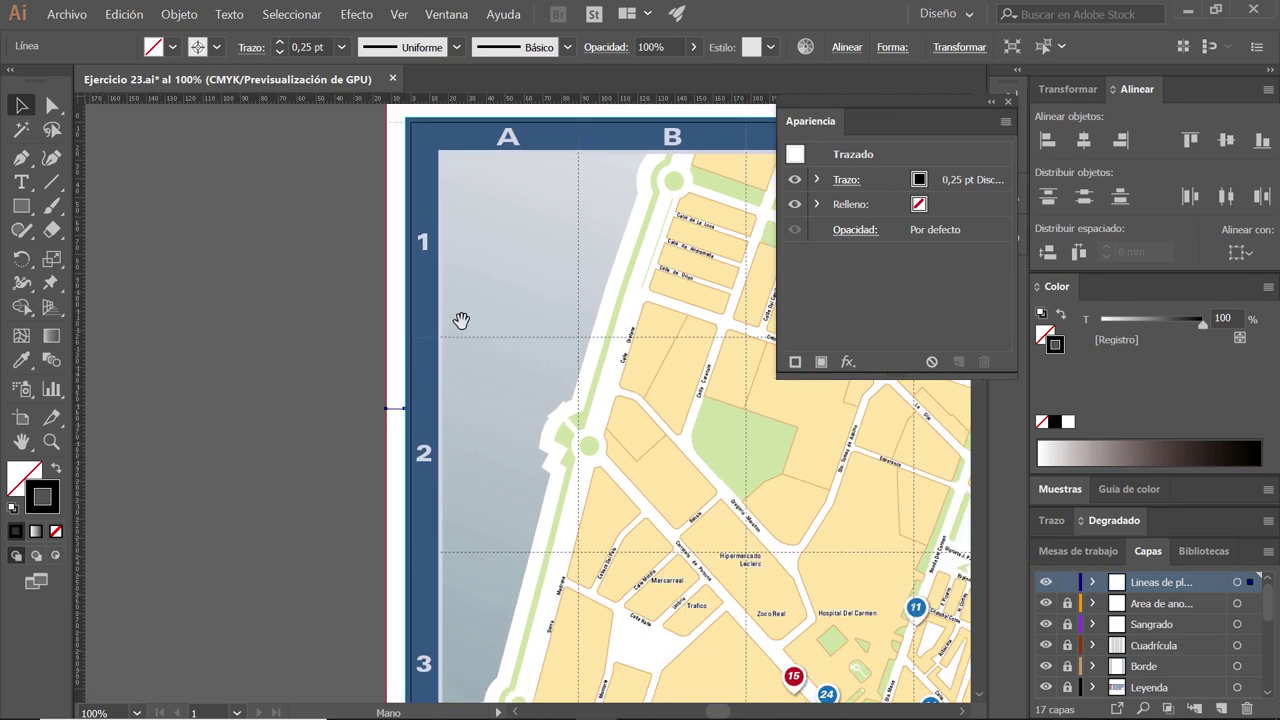
left_click(401, 416)
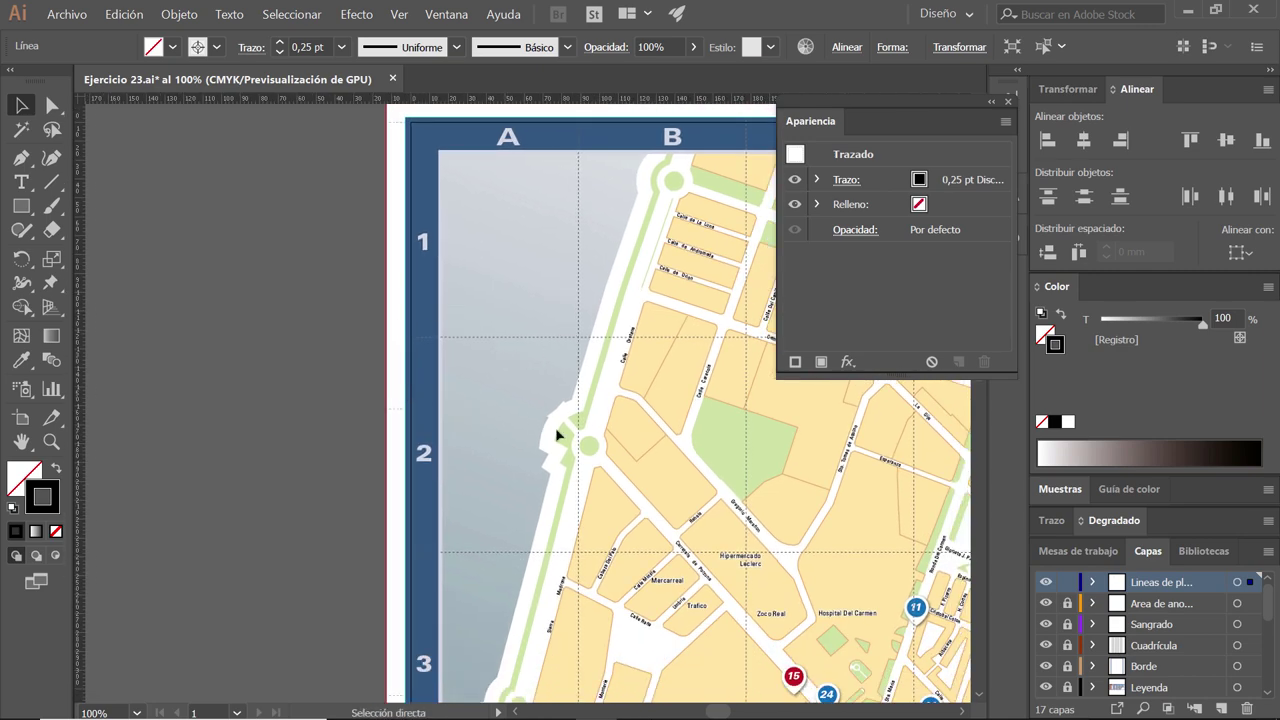
key("space")
left_click_drag(655, 521, 619, 352)
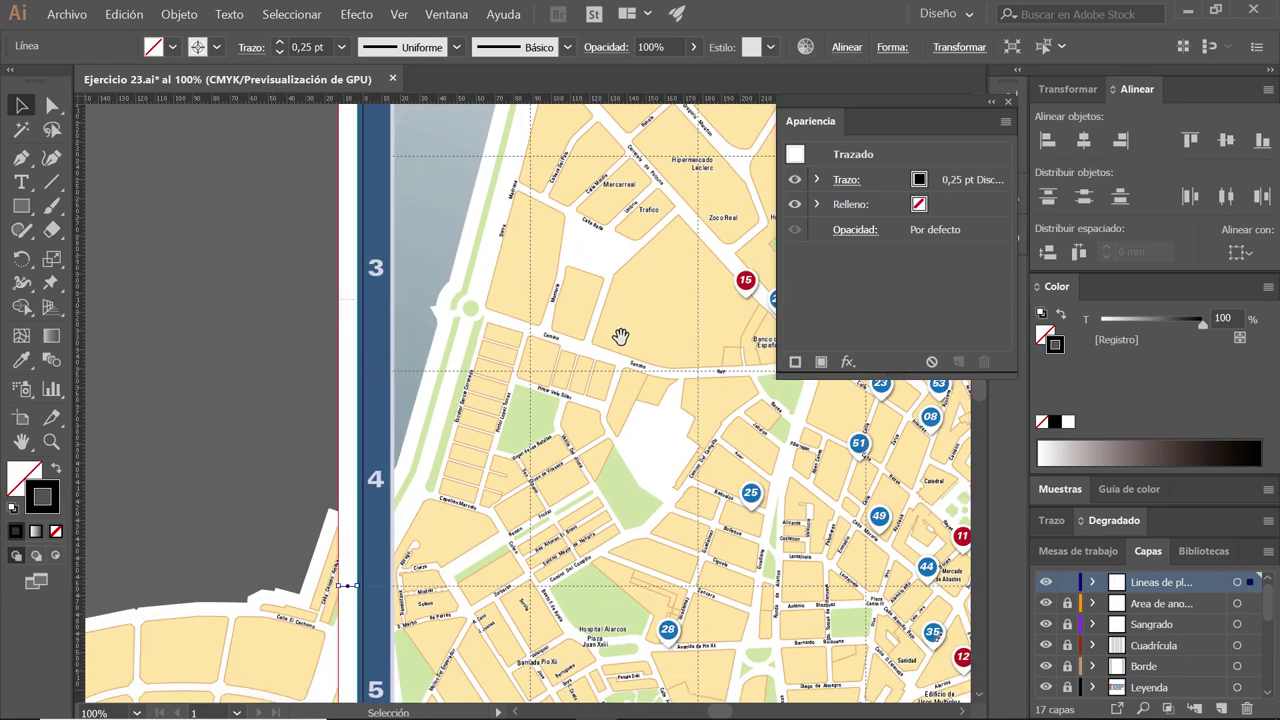
left_click_drag(623, 520, 564, 83)
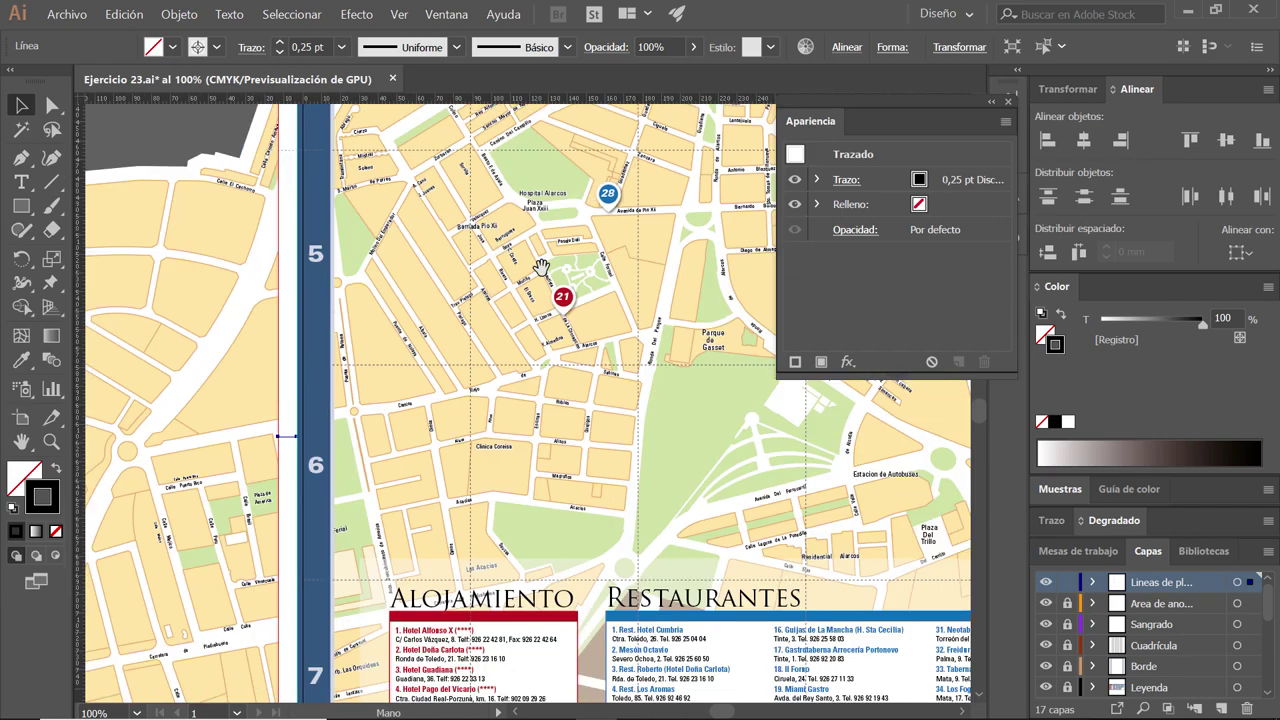
left_click_drag(507, 566, 400, 508)
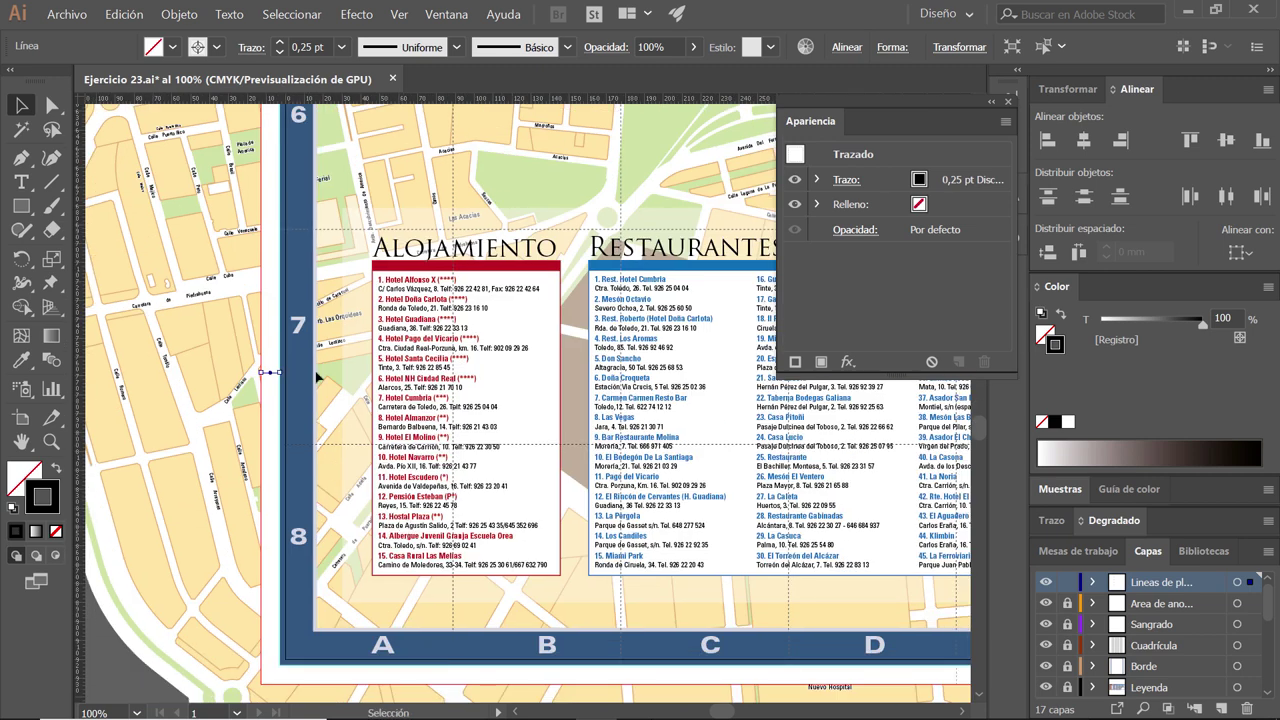
key("a")
left_click(283, 660)
key("v")
left_click(296, 679)
scroll(357, 500, "up", 2)
scroll(357, 400, "up", 3)
scroll(357, 380, "up", 3)
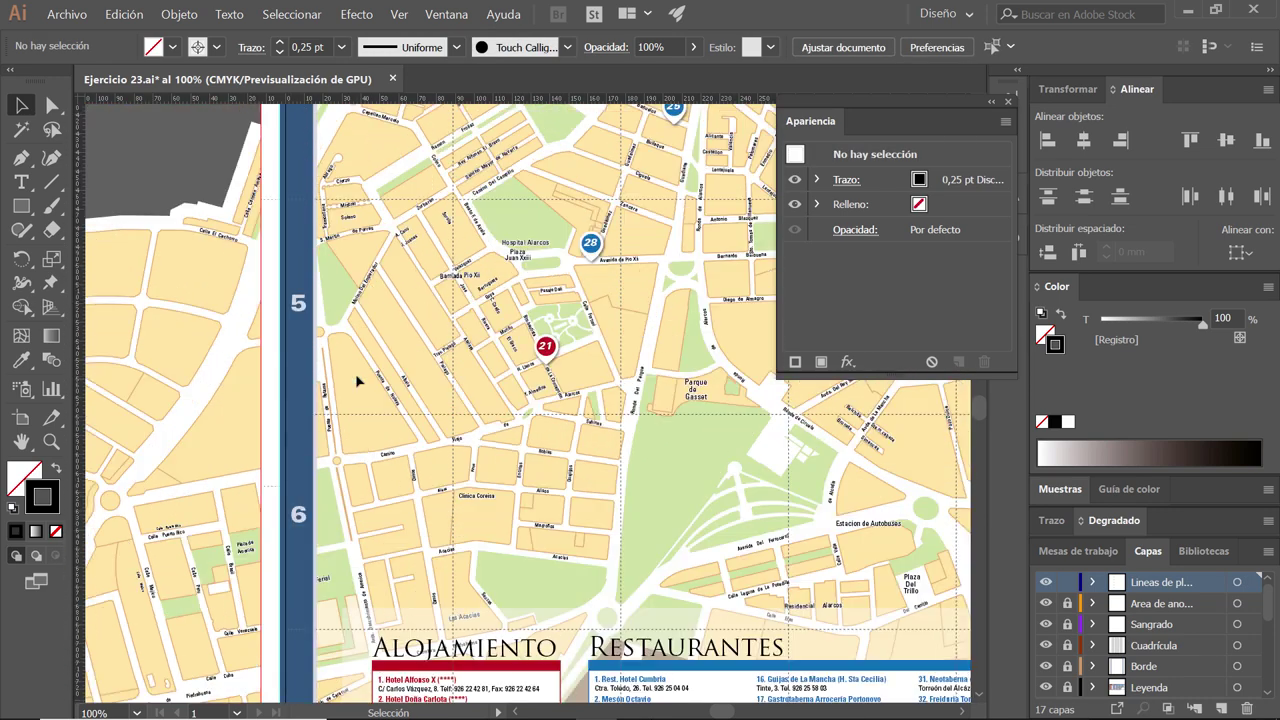
scroll(357, 380, "up", 3)
scroll(355, 380, "up", 5)
scroll(355, 382, "up", 3)
scroll(354, 380, "up", 4)
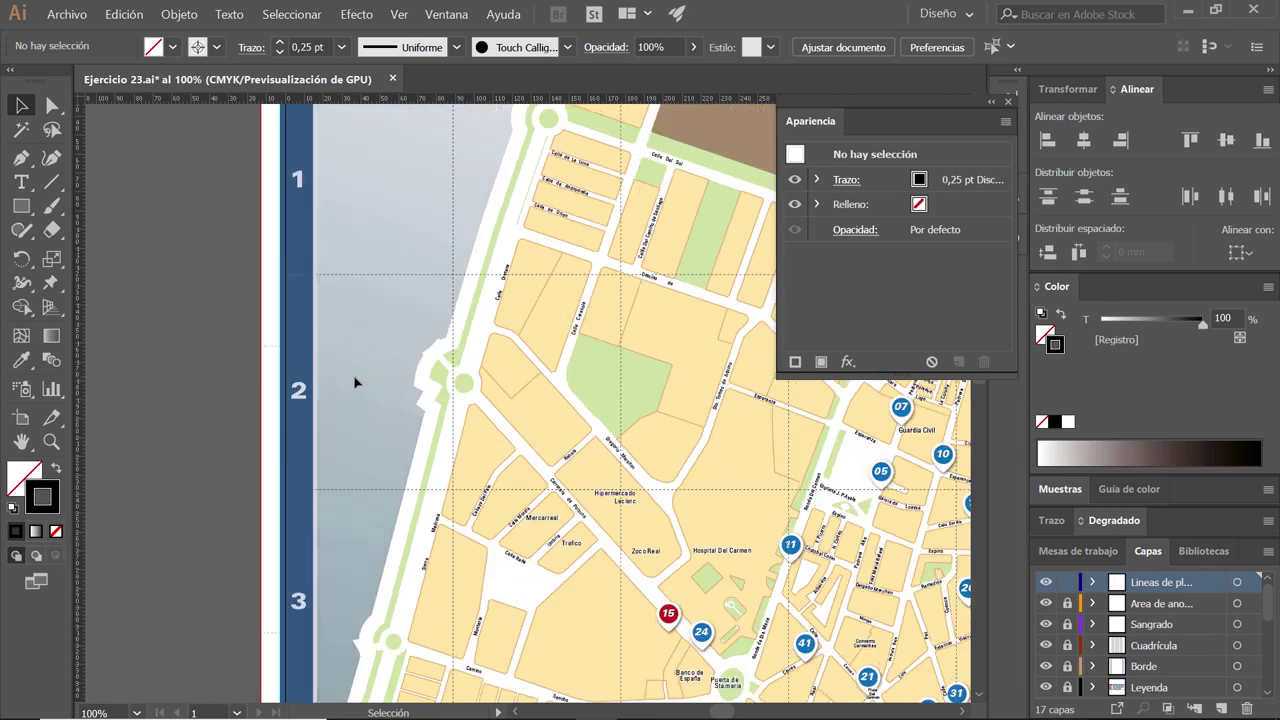
scroll(354, 380, "up", 3)
left_click(268, 193)
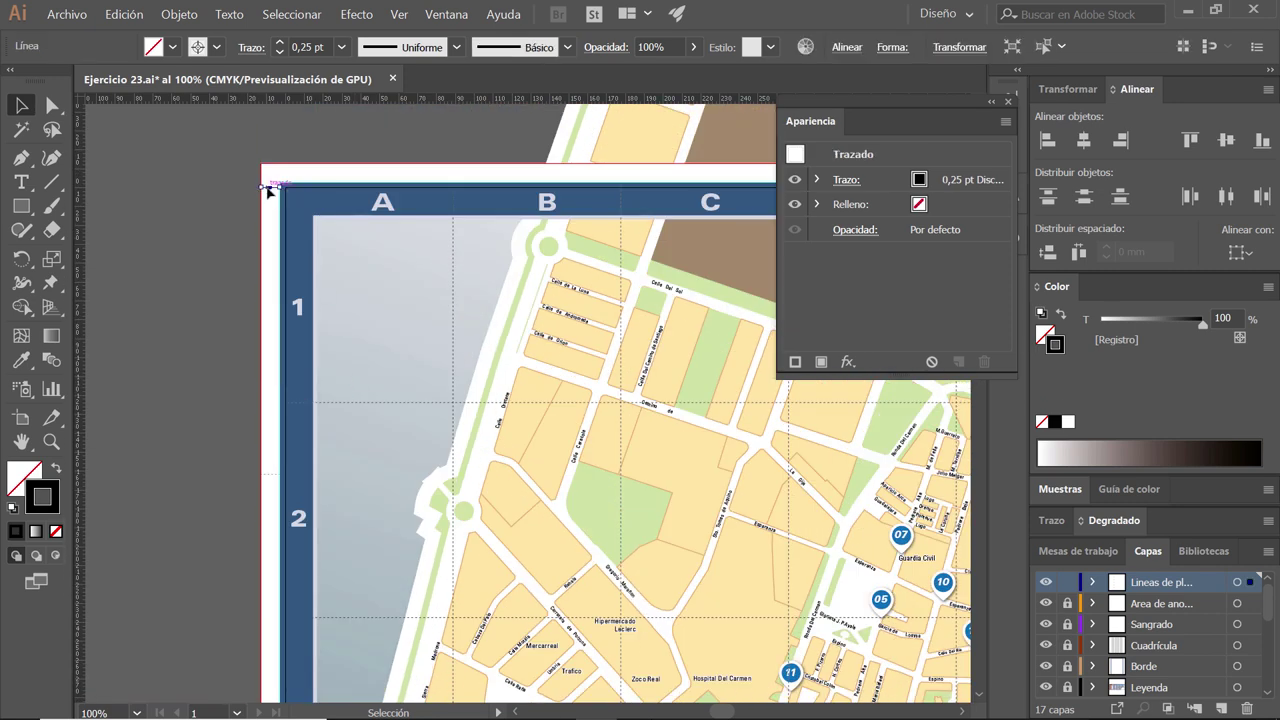
left_click(272, 203)
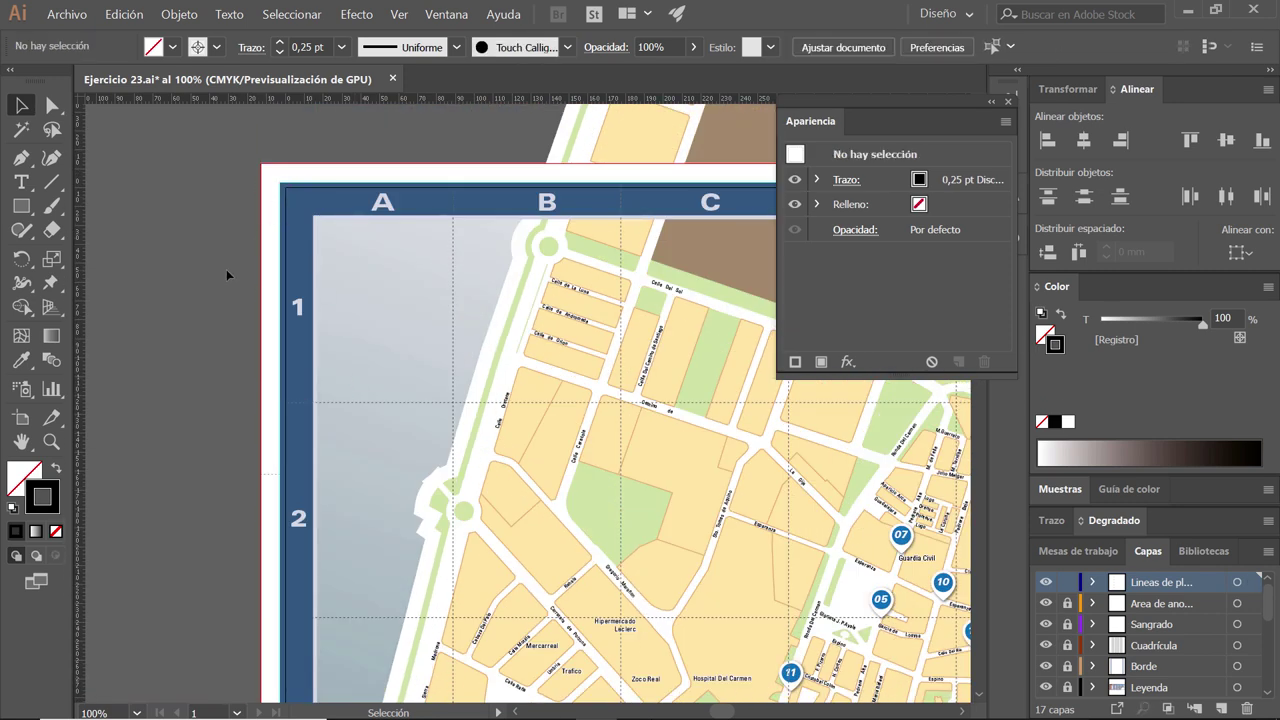
key("alt")
key("space")
mouse_move(350, 544)
left_mouse_down()
mouse_move(305, 349)
mouse_move(229, 271)
left_mouse_up()
mouse_move(299, 419)
left_mouse_down()
mouse_move(234, 240)
mouse_move(234, 140)
left_mouse_up()
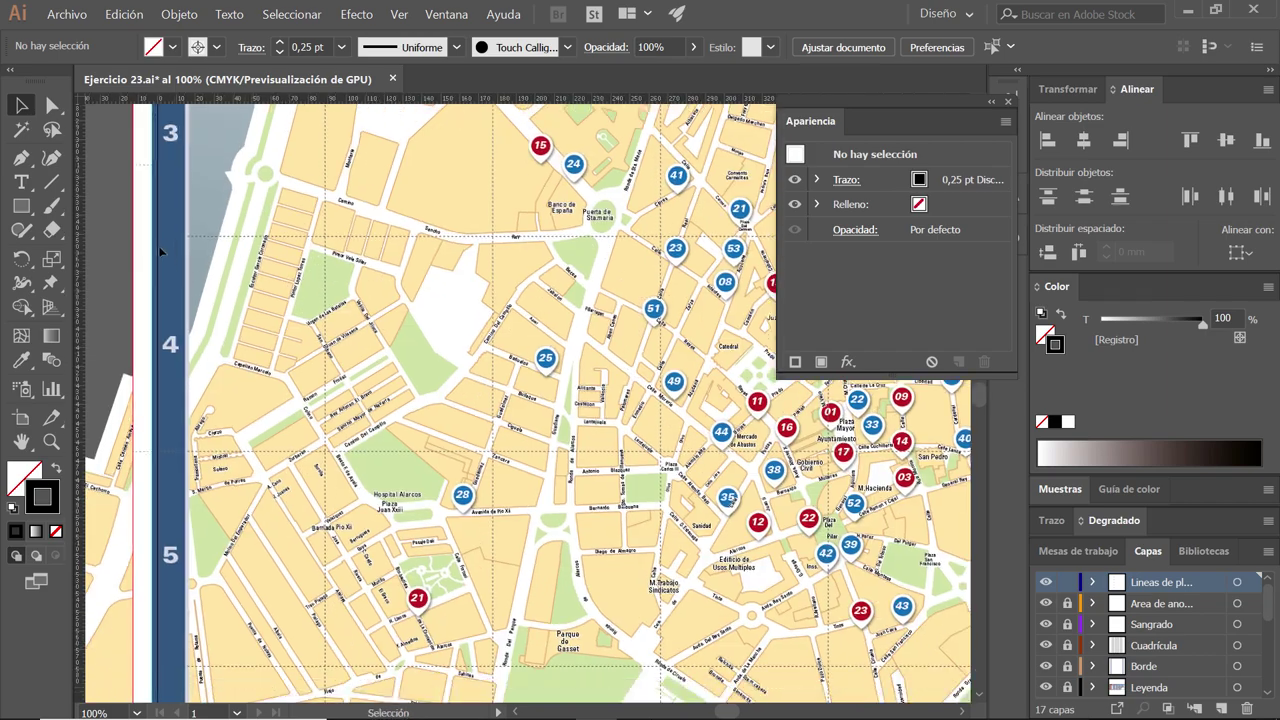
mouse_move(189, 666)
left_mouse_down()
mouse_move(284, 443)
mouse_move(290, 171)
left_mouse_up()
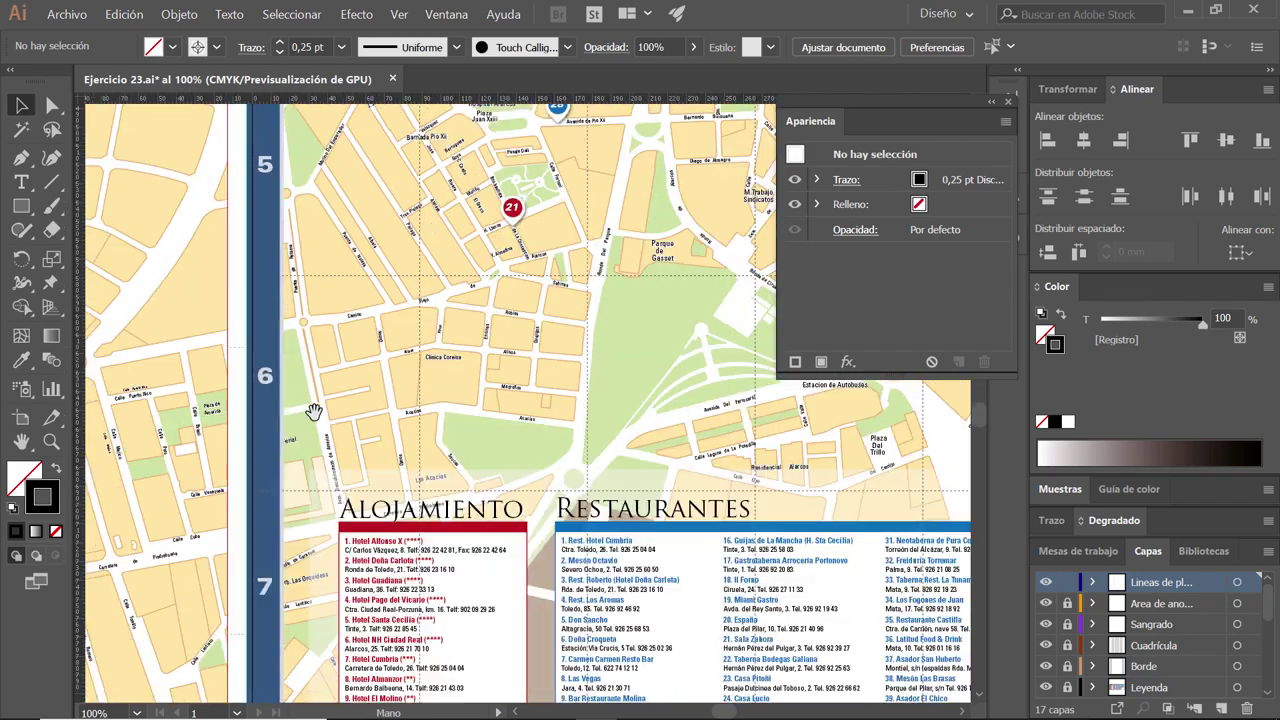
mouse_move(458, 506)
left_mouse_down()
mouse_move(458, 326)
mouse_move(450, 360)
left_mouse_up()
scroll(458, 326, "down", 3)
scroll(437, 485, "up", 1)
scroll(437, 485, "down", 1)
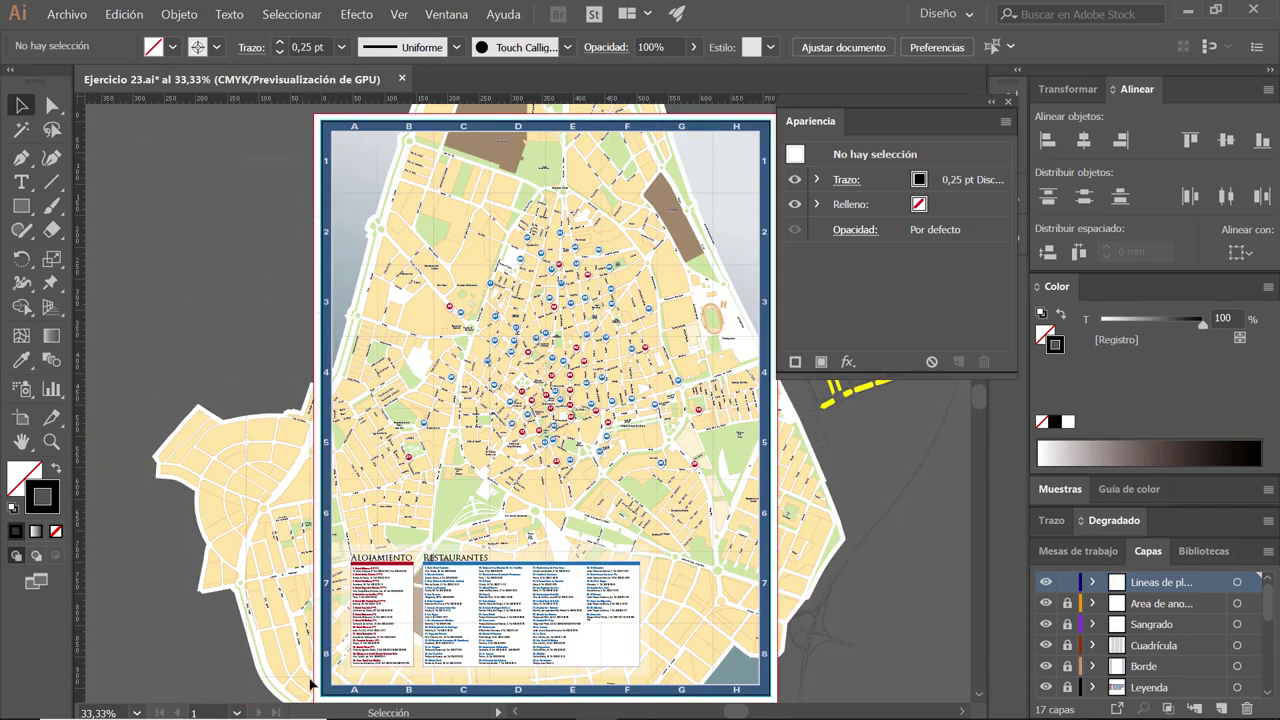
- Copy the left vertical line of marks 626 mm to the right with 0 mm vertical offset
left_click(336, 704)
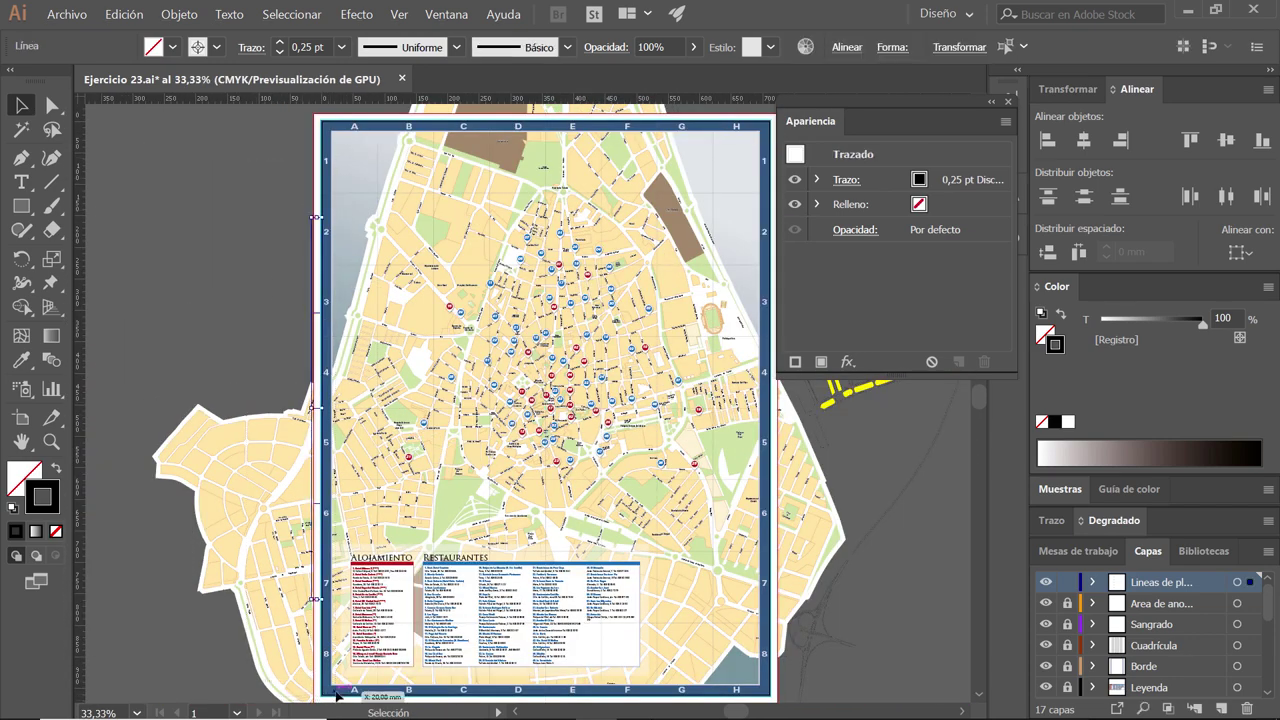
key("Return")
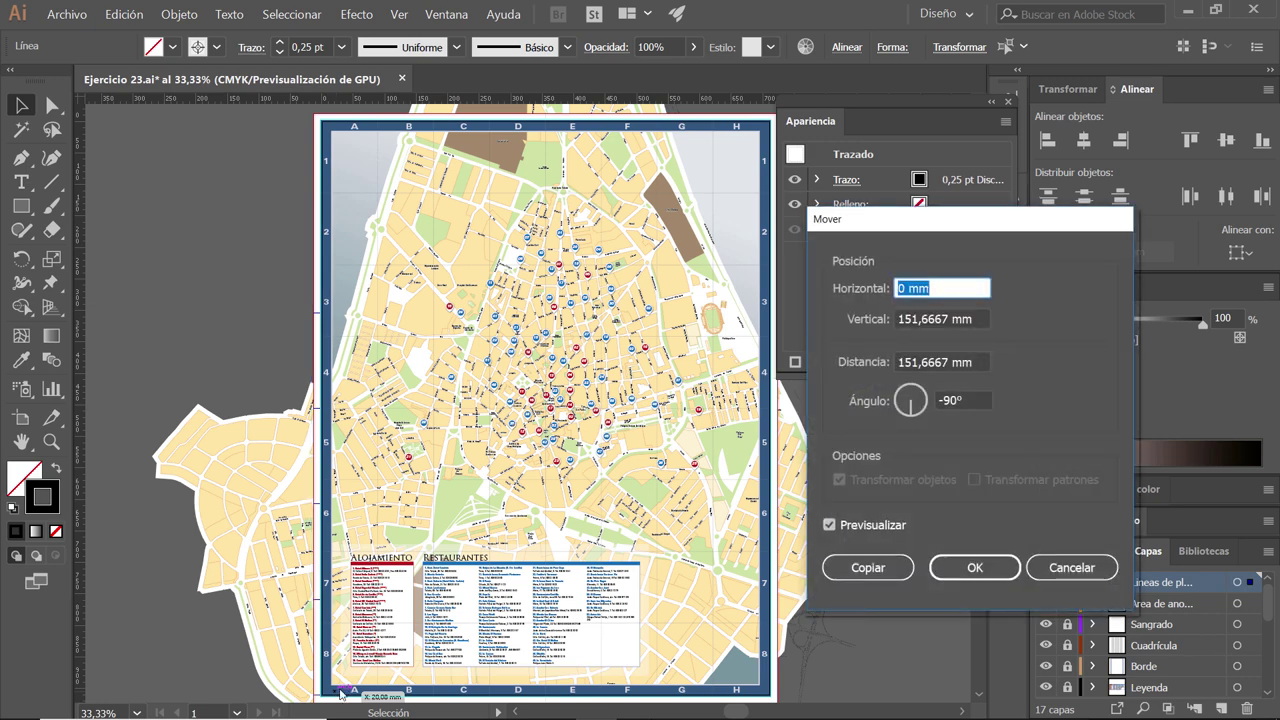
left_click(935, 319)
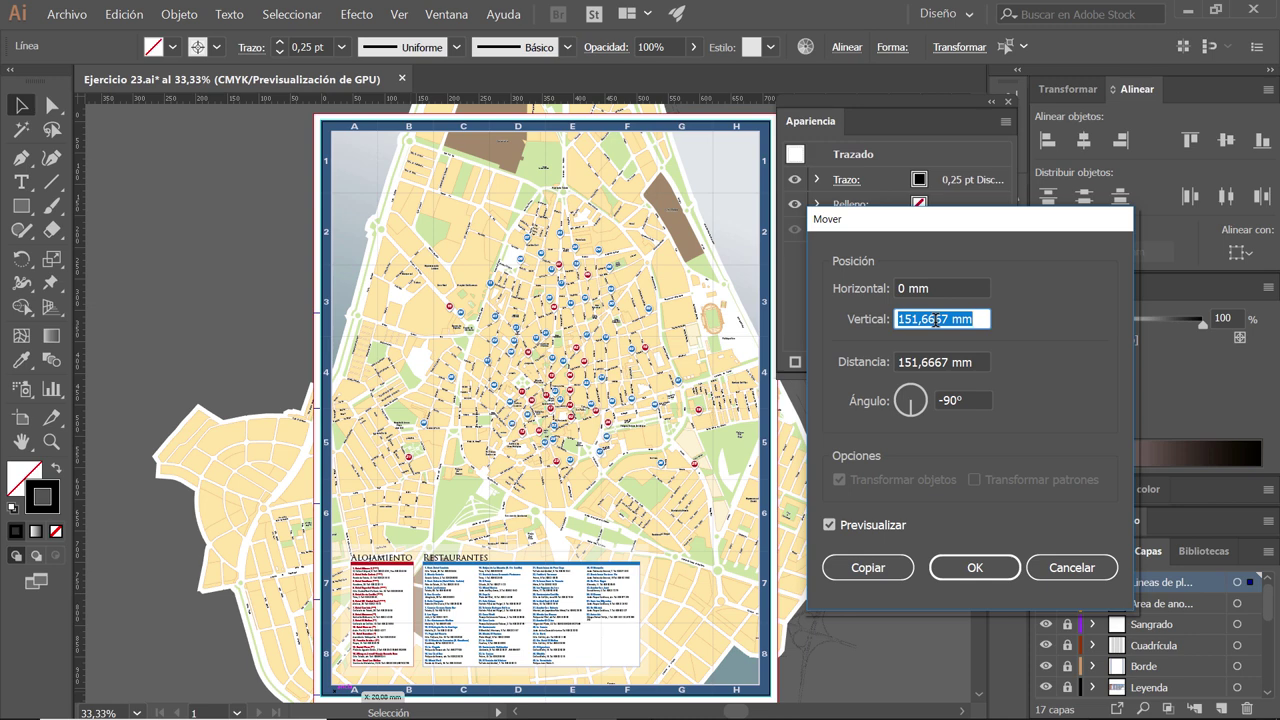
type("0")
key("Tab")
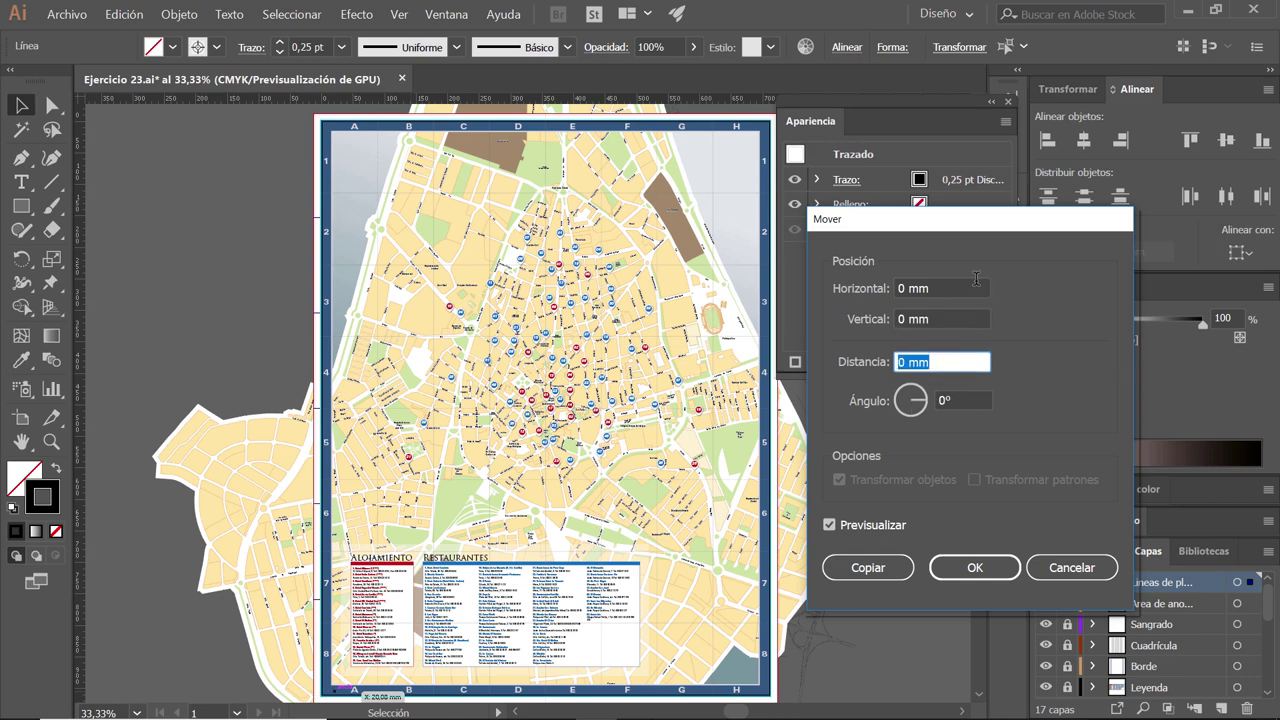
left_click(975, 283)
type("610")
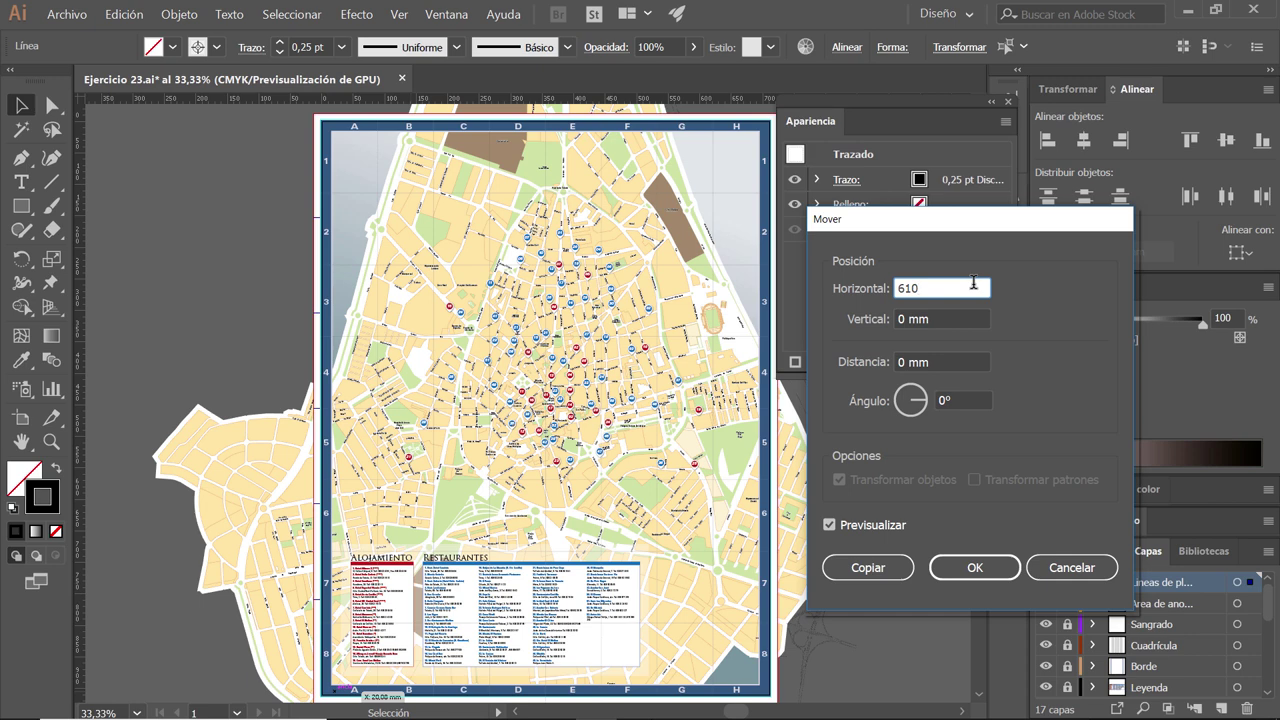
key("Tab")
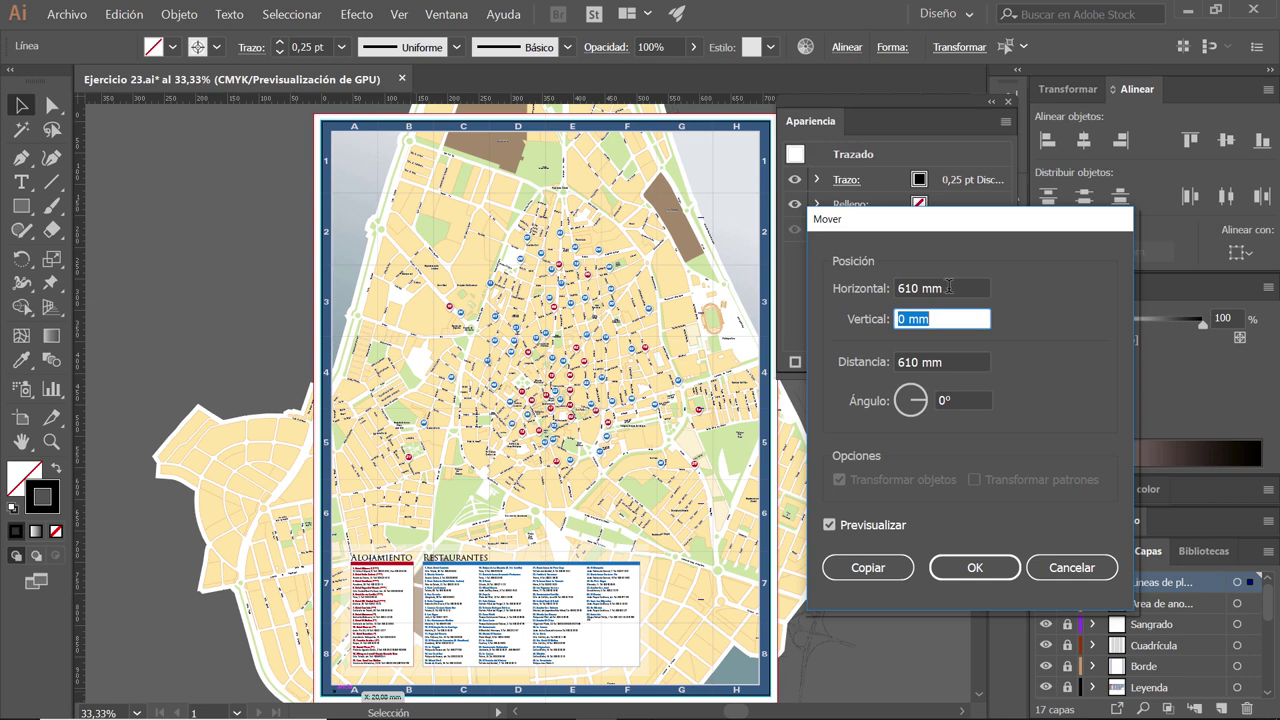
double_click(946, 287)
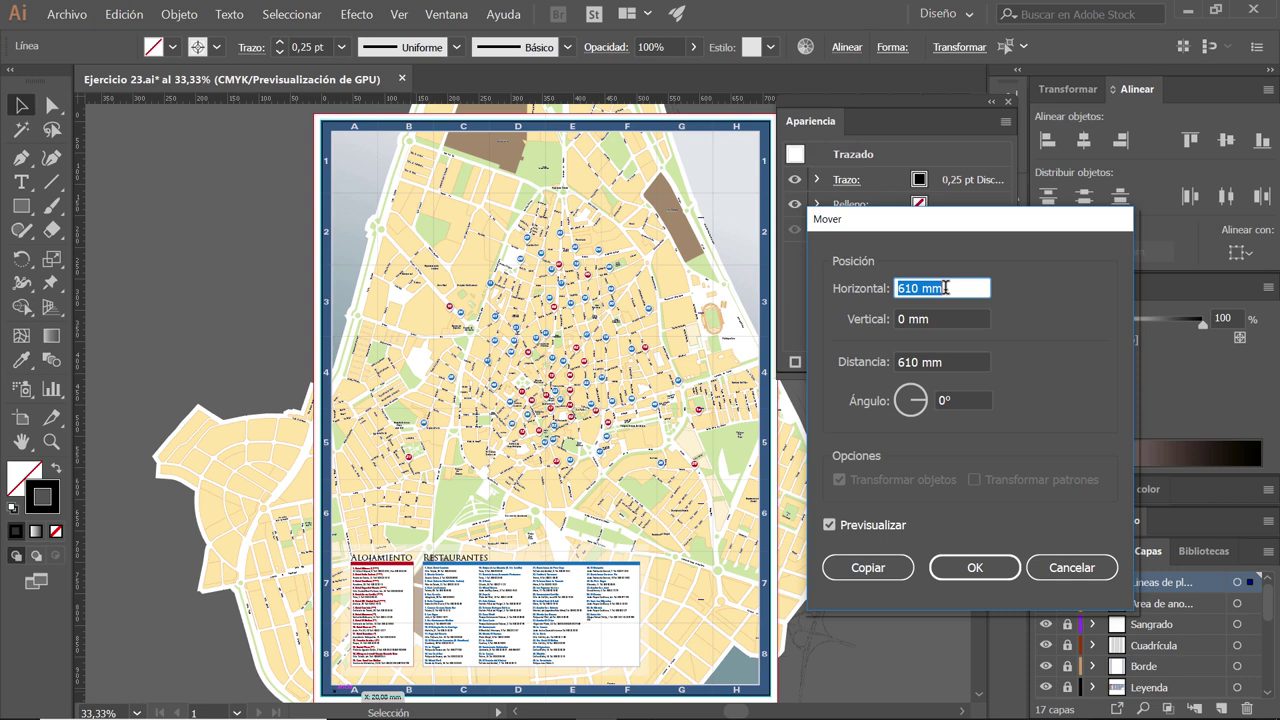
type("626")
left_click(868, 567)
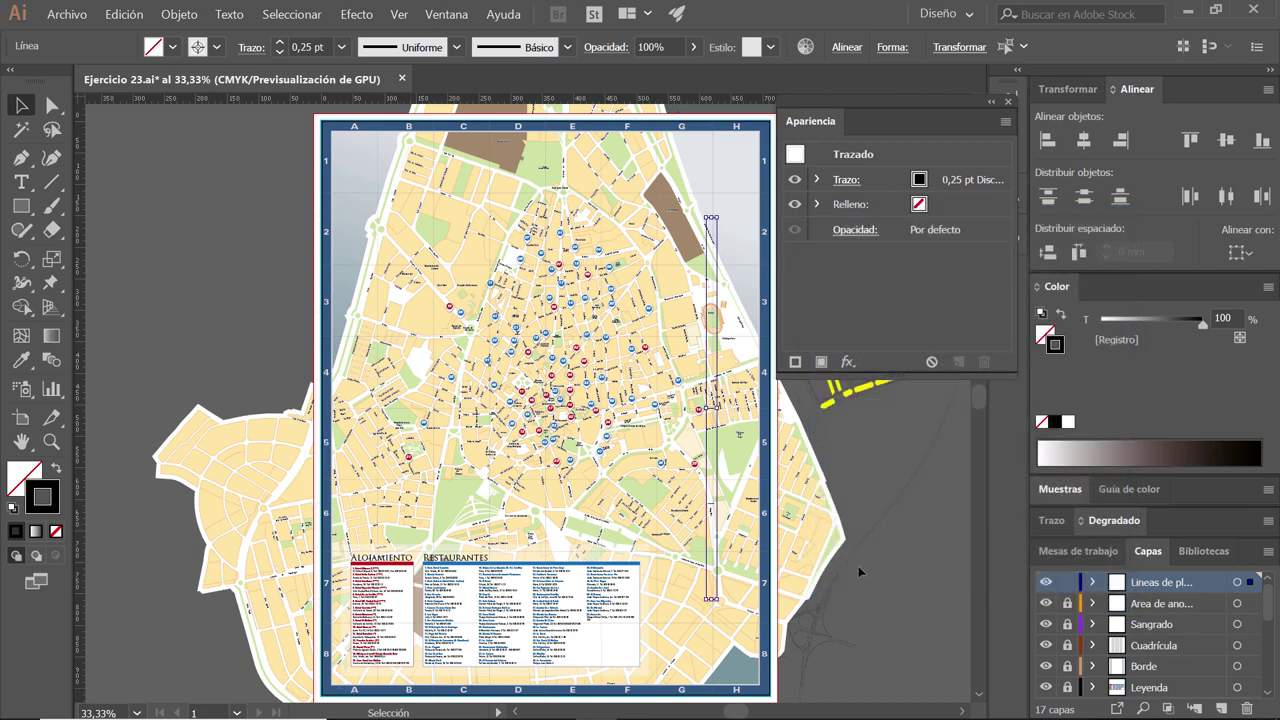
- Move the dashed marker group right of the blue band at the row 7–8 boundary
scroll(690, 510, "up", 1)
scroll(757, 612, "up", 1)
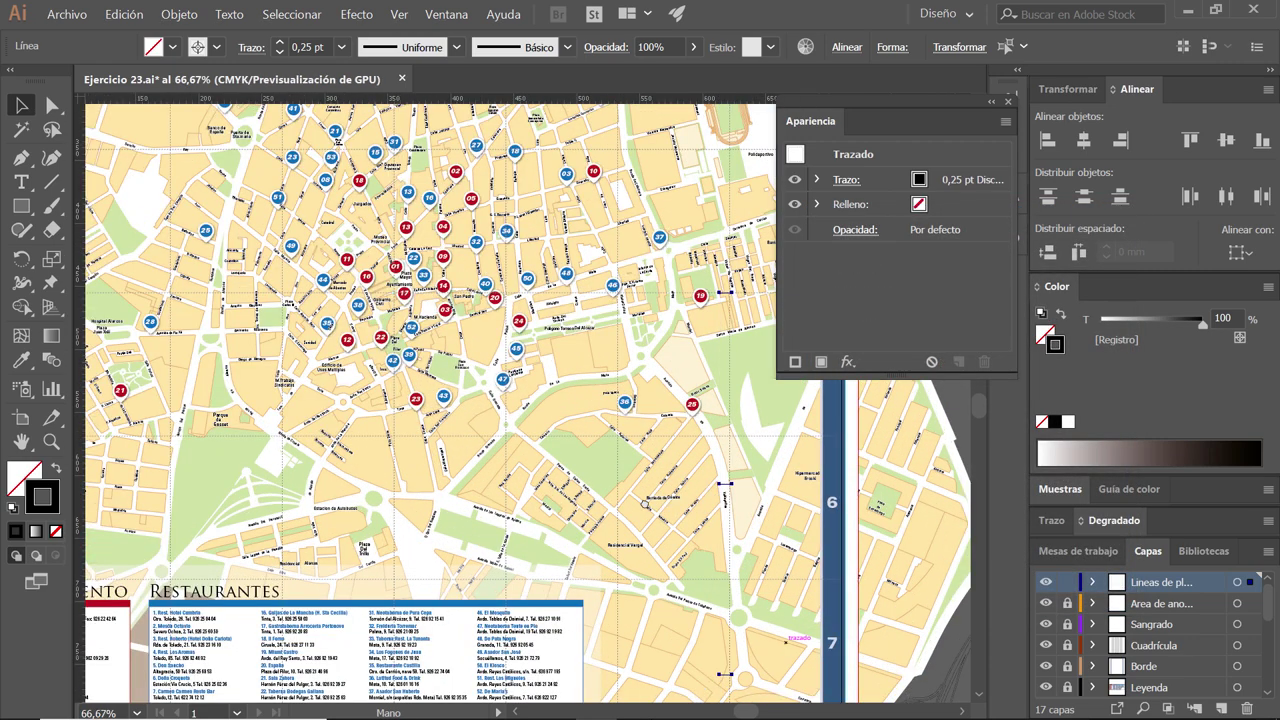
left_click_drag(813, 646, 549, 405)
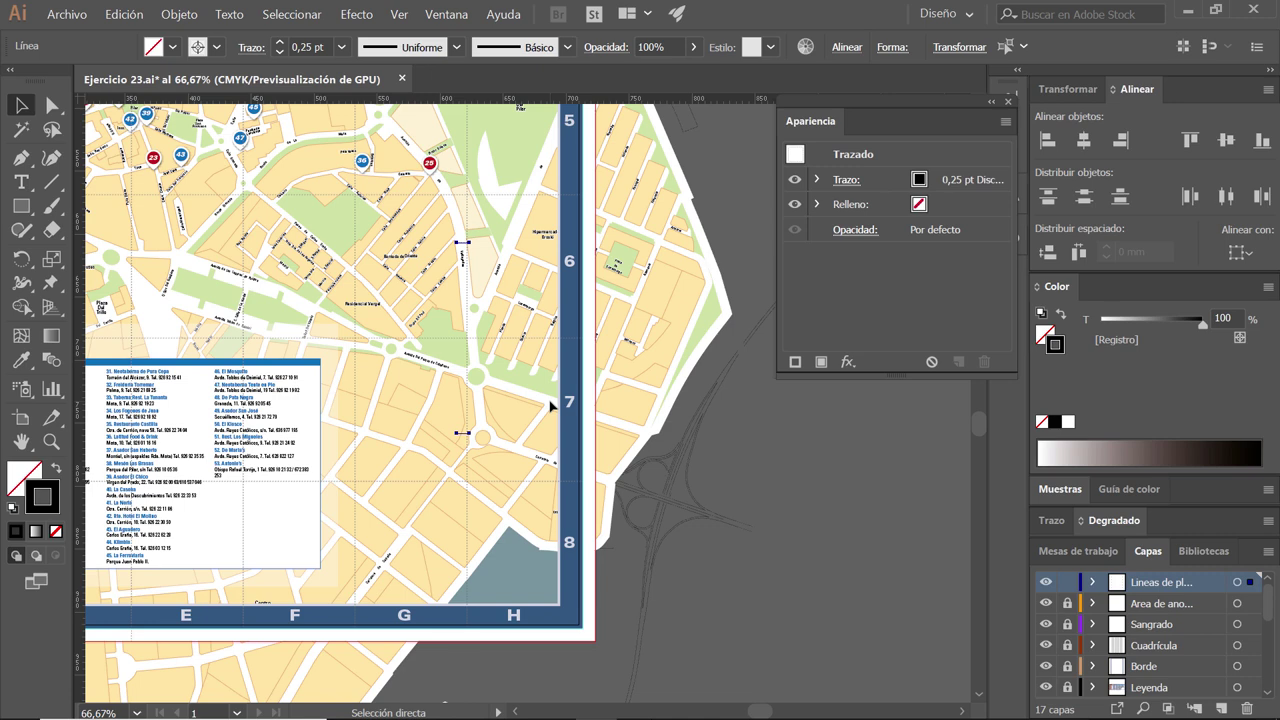
key("v")
scroll(506, 498, "up", 2)
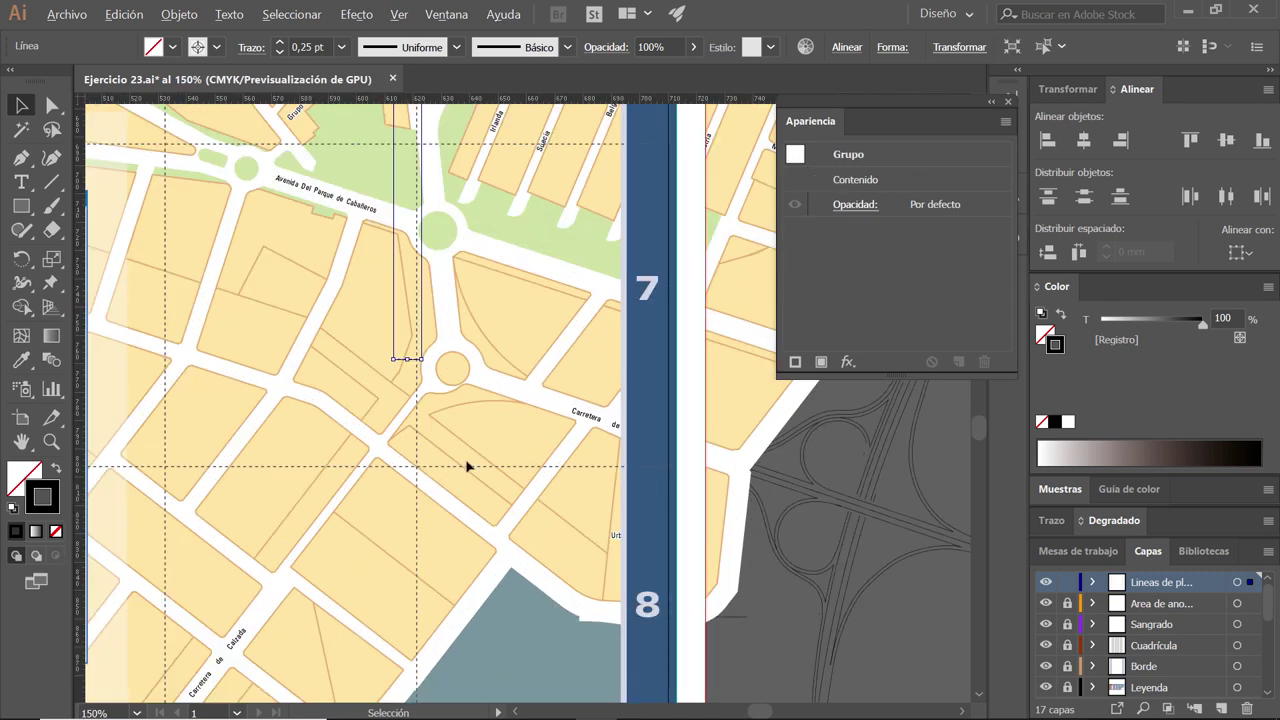
mouse_move(552, 247)
left_mouse_down()
mouse_move(552, 260)
mouse_move(477, 305)
left_mouse_up()
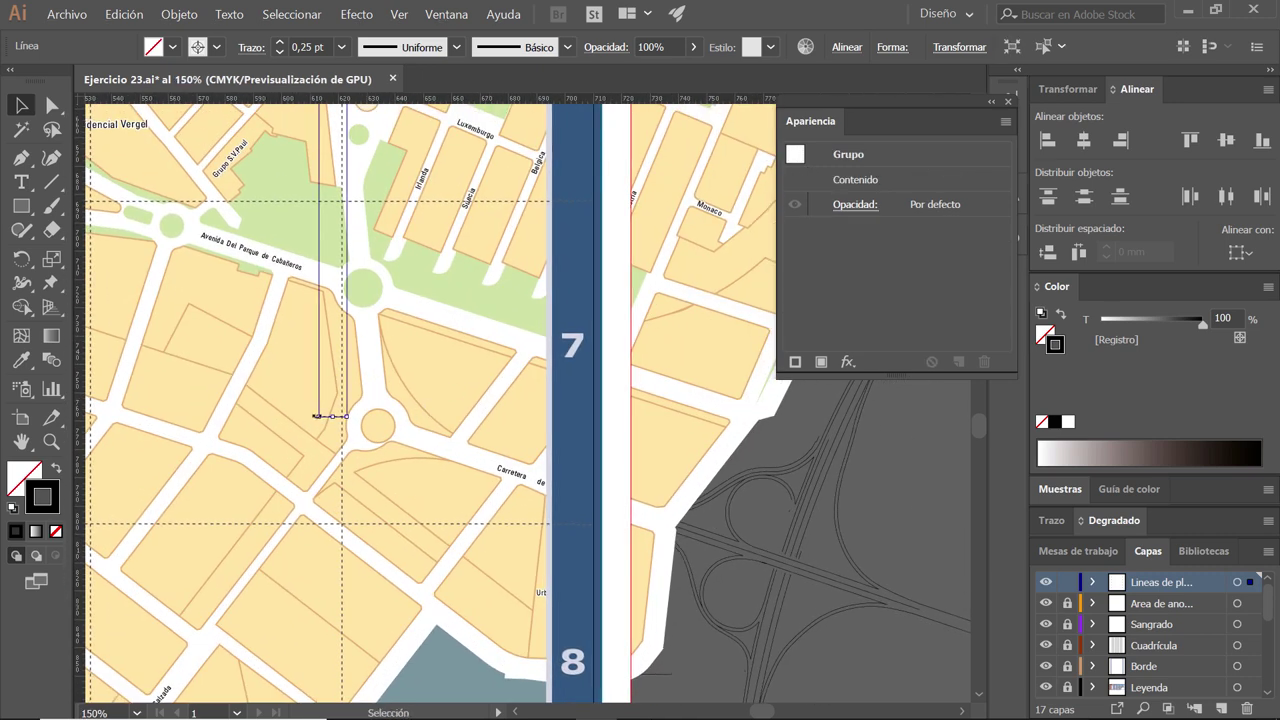
left_click_drag(318, 416, 612, 421)
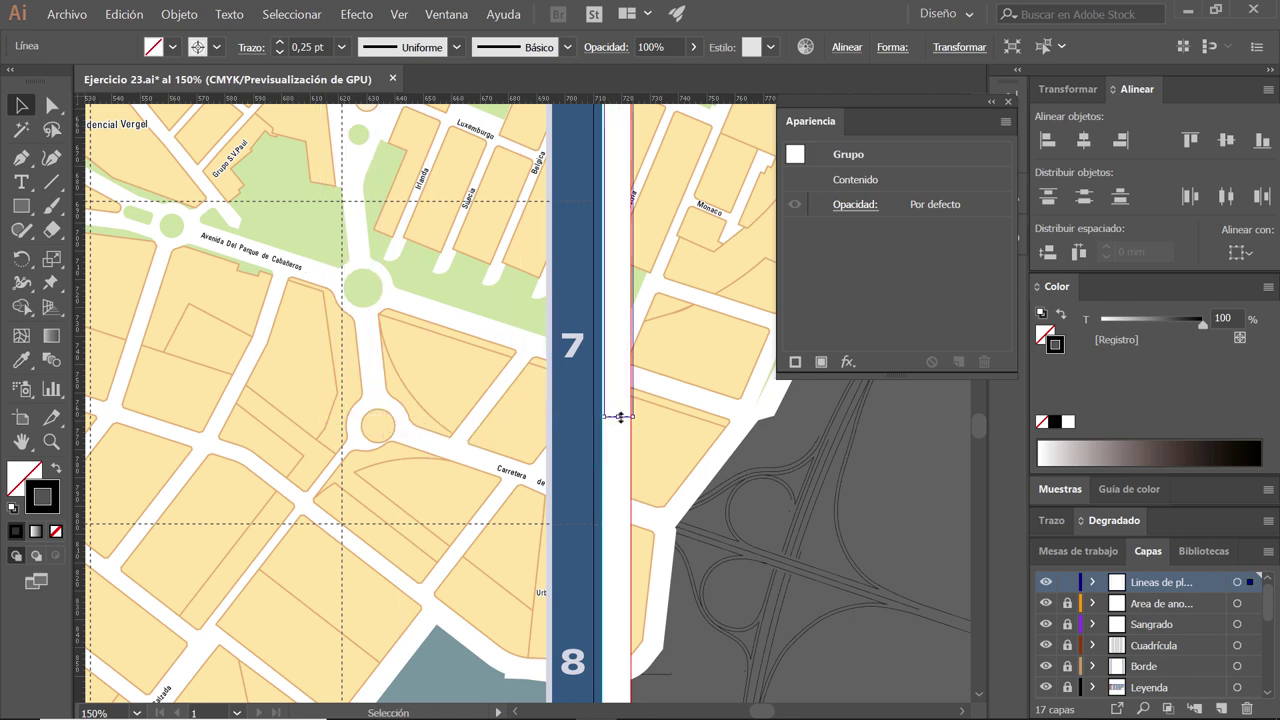
scroll(618, 418, "up", 1)
scroll(618, 418, "up", 2)
scroll(618, 418, "up", 1)
scroll(600, 420, "up", 1)
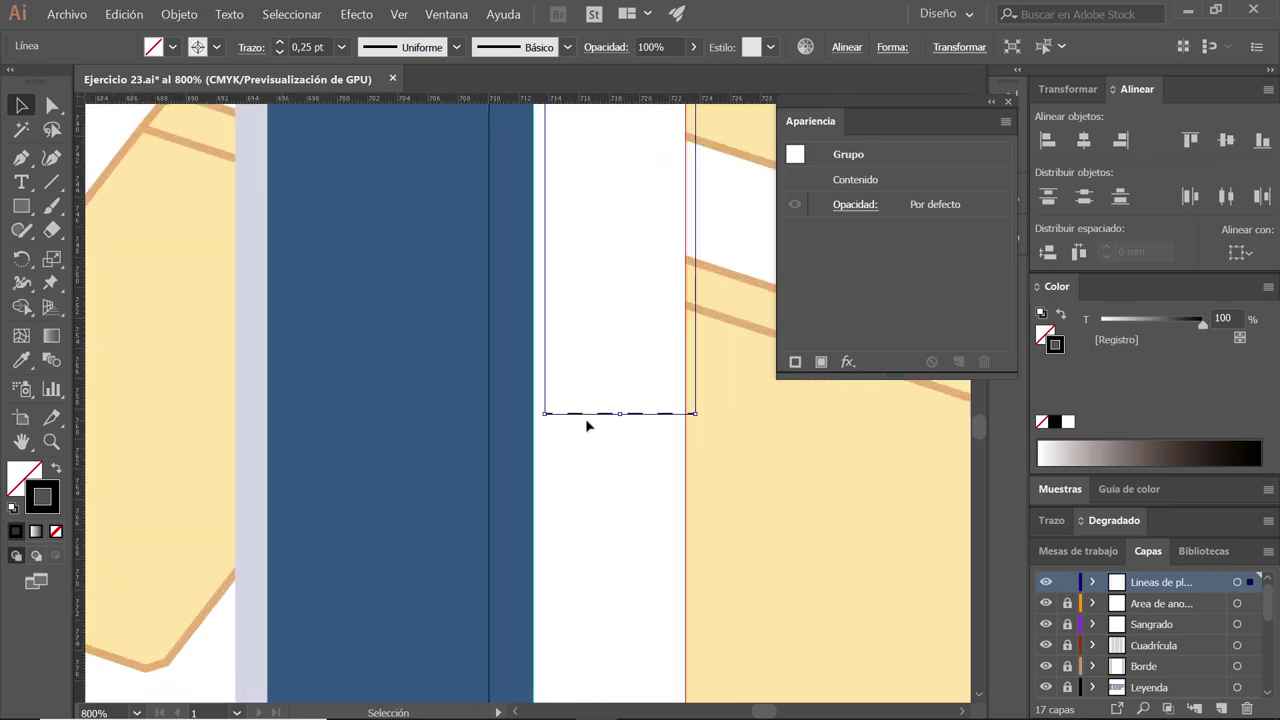
left_click_drag(581, 417, 566, 418)
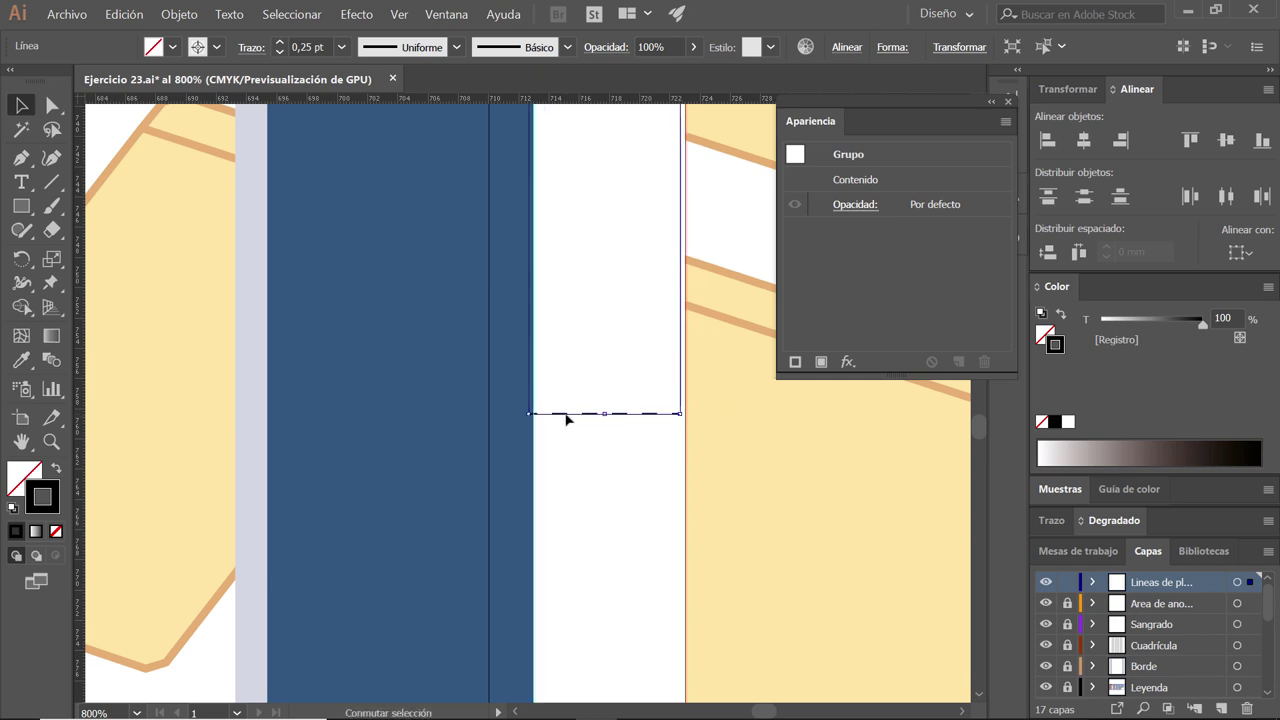
key("Right")
key("Right")
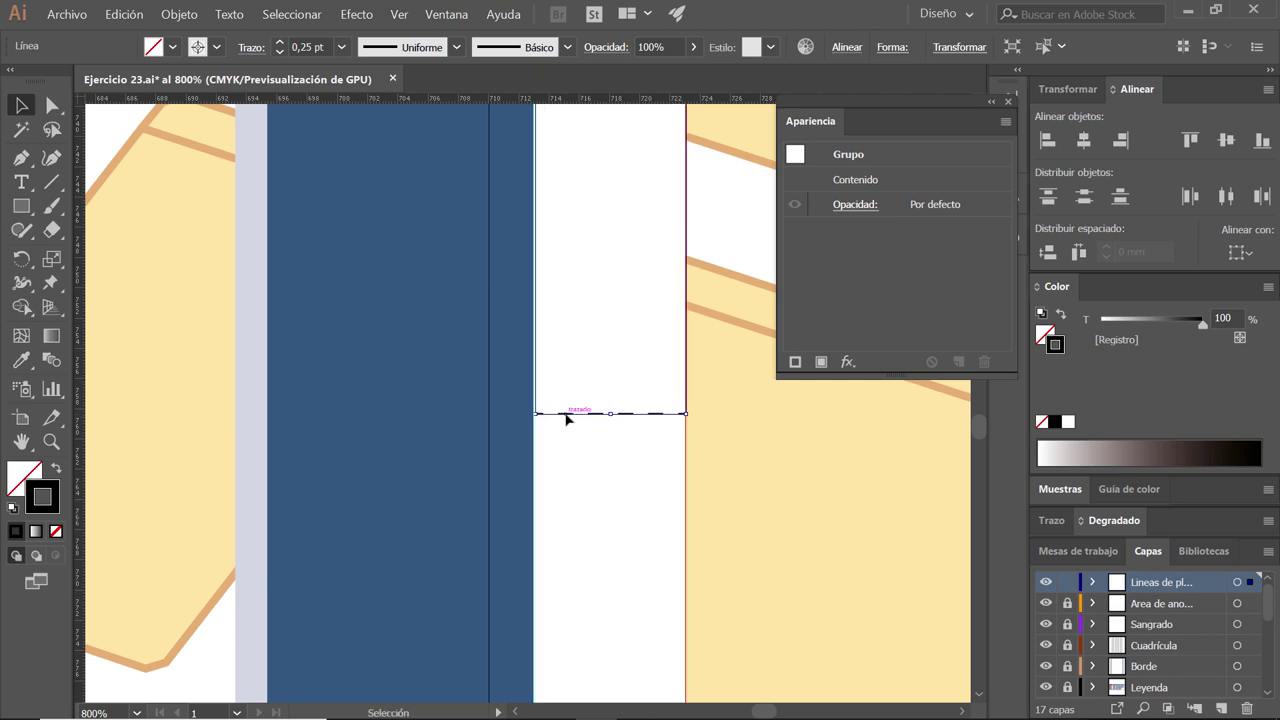
- Set the dashed path's X position to 722,975 mm and deselect it
left_click(566, 418, "ctrl")
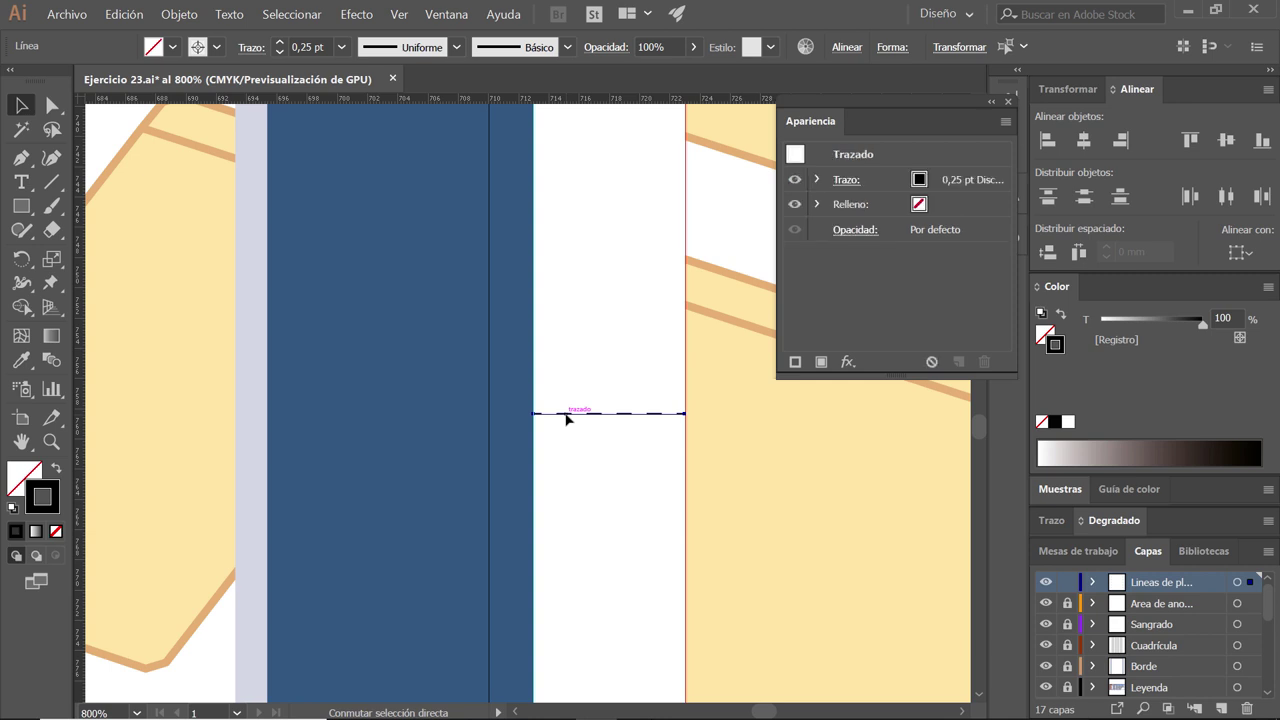
left_click(957, 47)
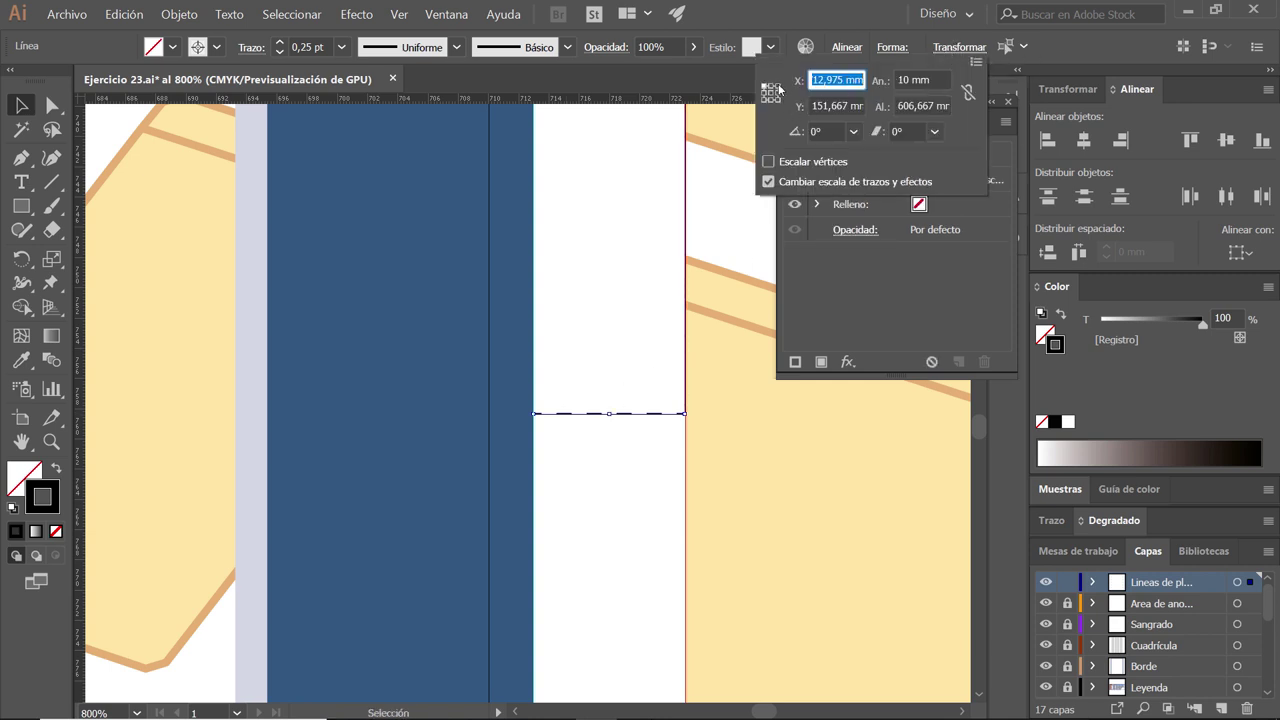
type("722,975 mm")
key("Tab")
type("455")
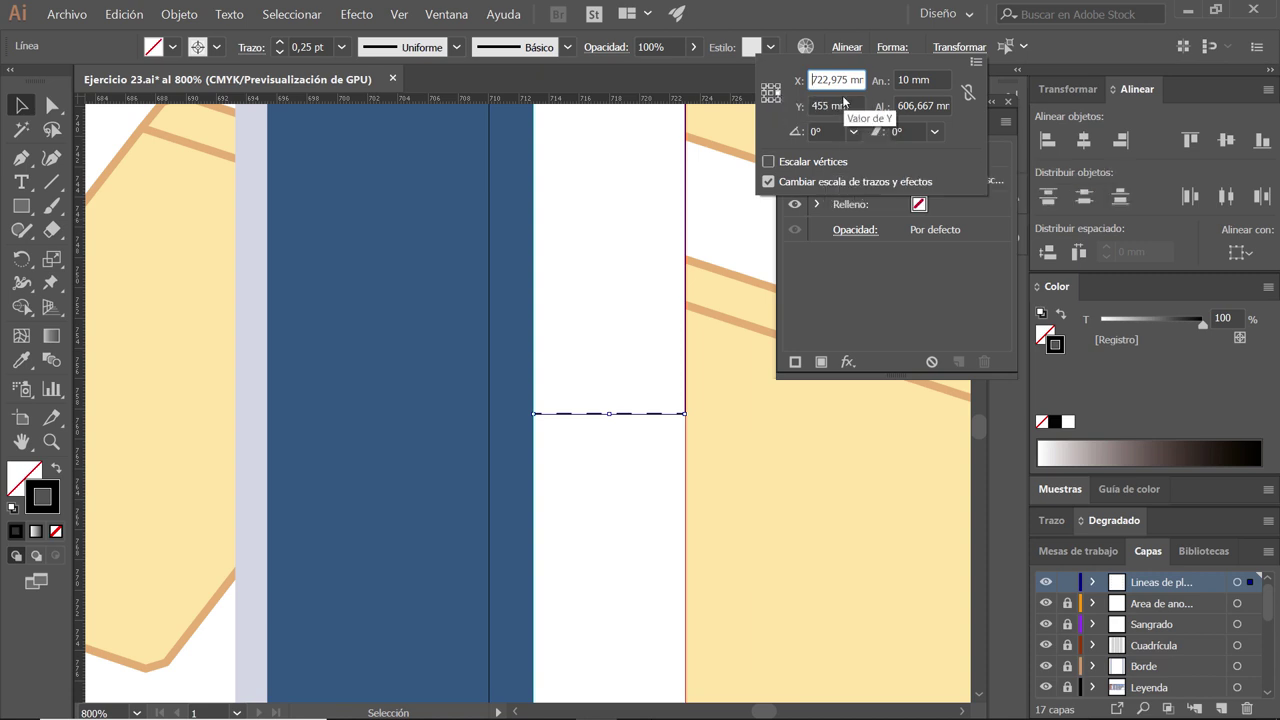
left_click(651, 310)
left_click(637, 377)
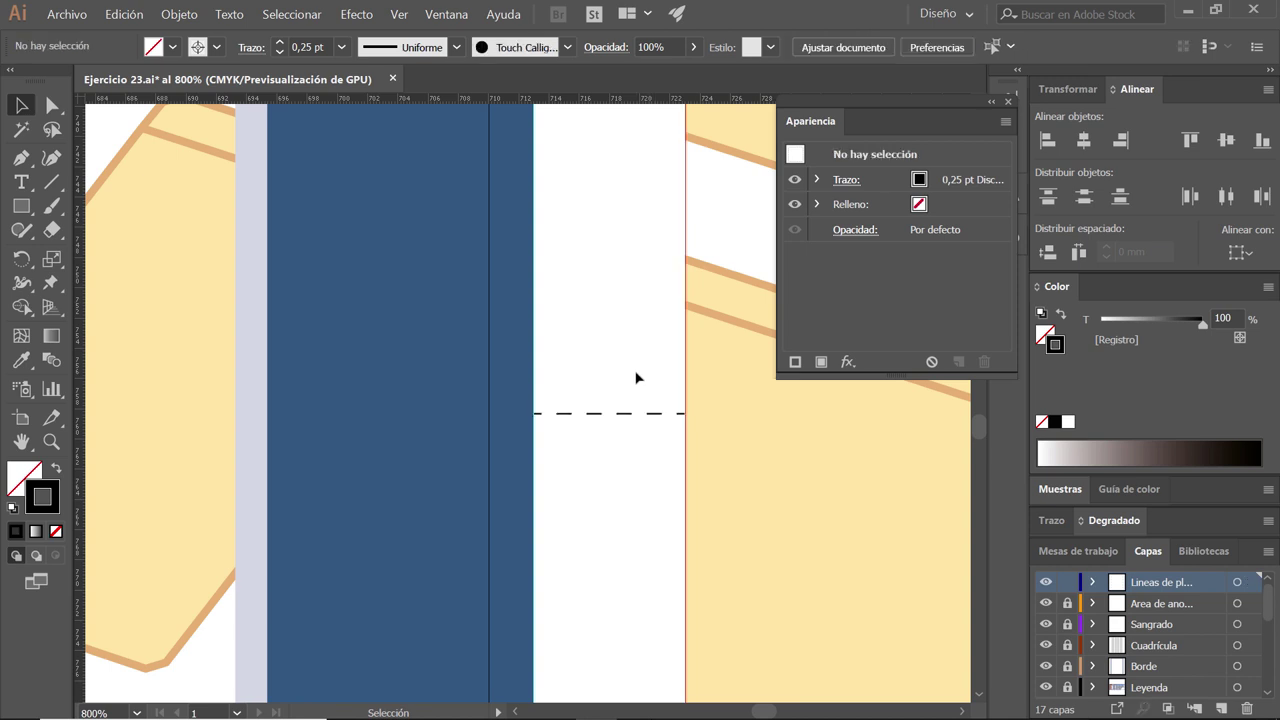
- Save the current Illustrator map file
scroll(595, 440, "down", 2)
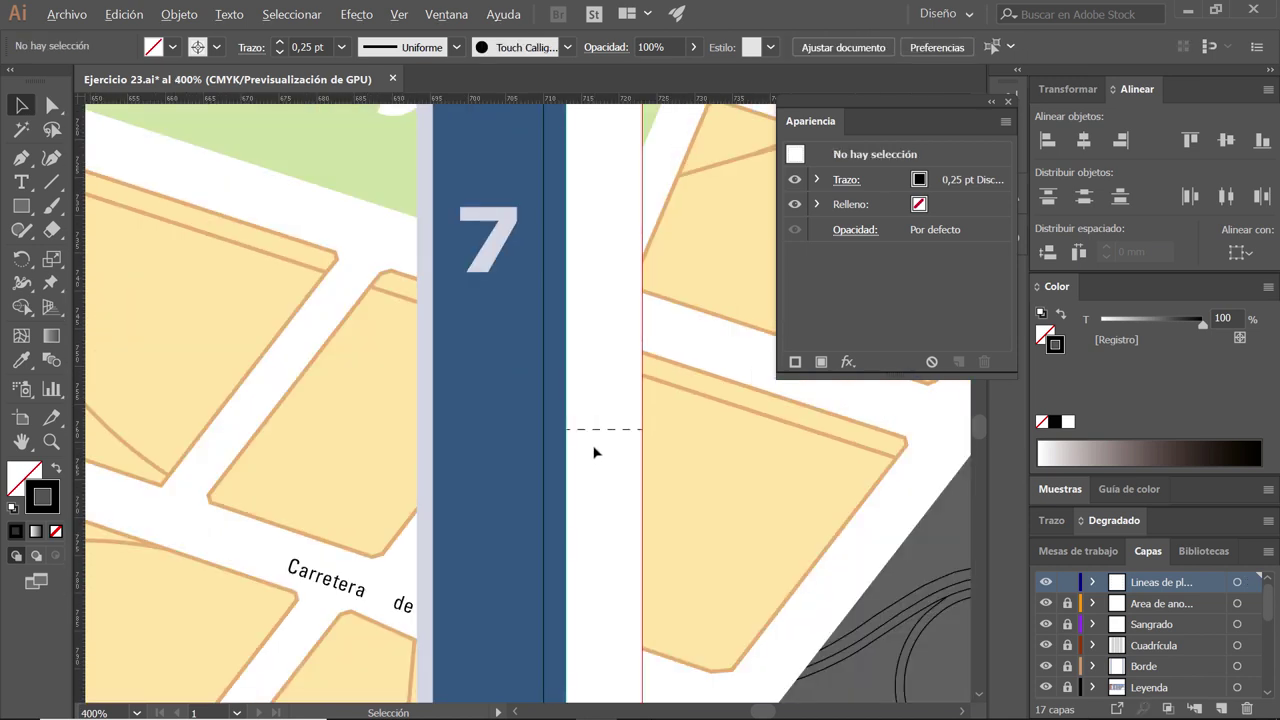
scroll(594, 453, "down", 1)
scroll(594, 453, "down", 1)
scroll(594, 453, "down", 2)
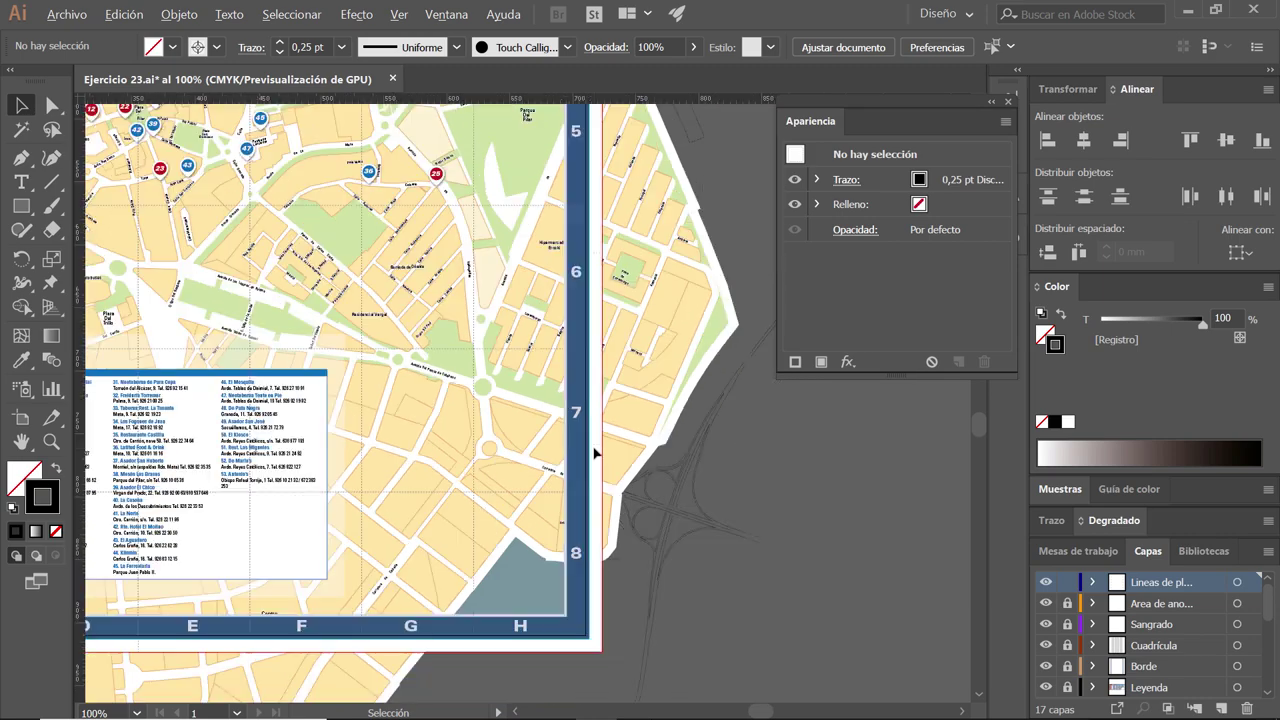
scroll(590, 453, "down", 1)
scroll(589, 445, "down", 1)
scroll(594, 449, "down", 1)
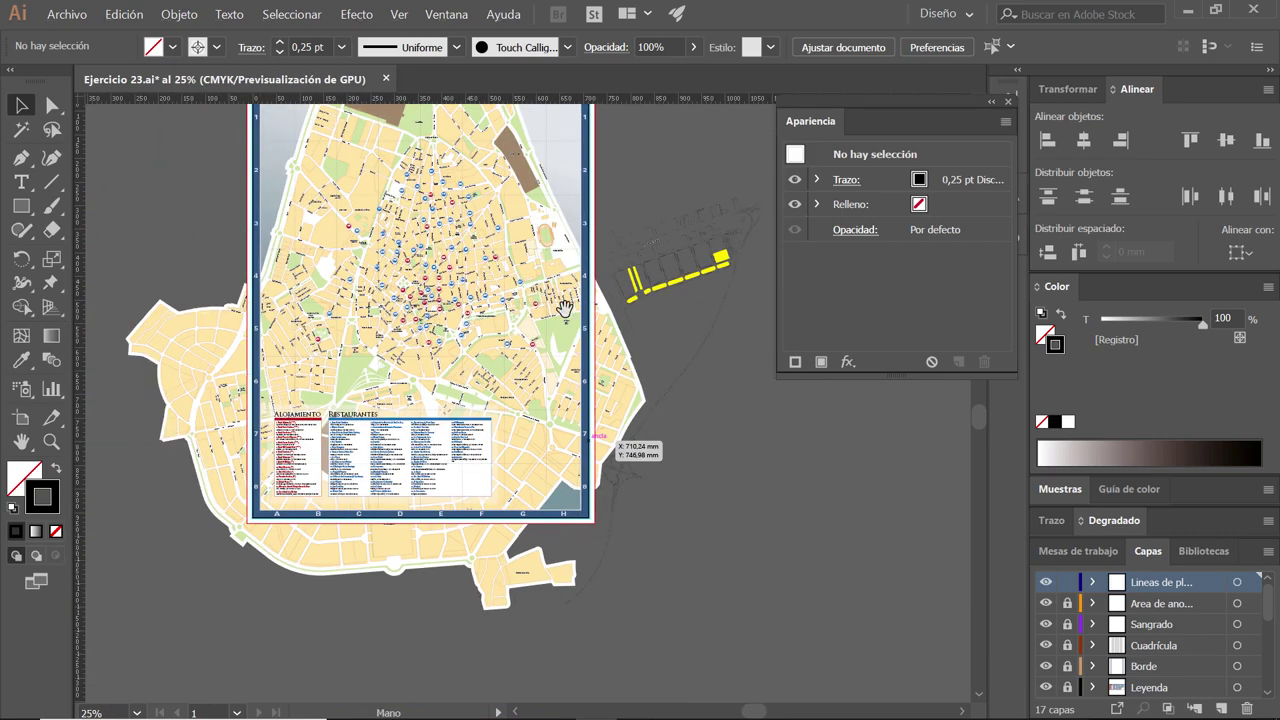
left_click_drag(607, 409, 575, 353)
left_click(67, 14)
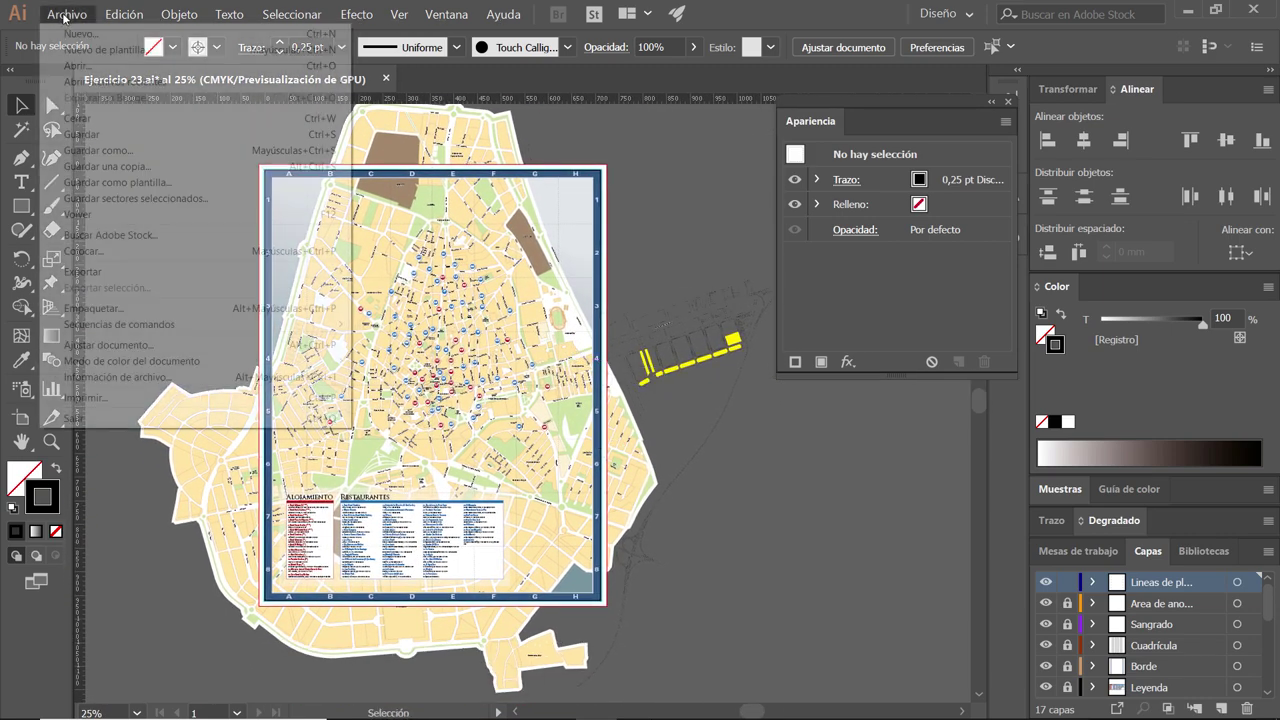
left_click(102, 137)
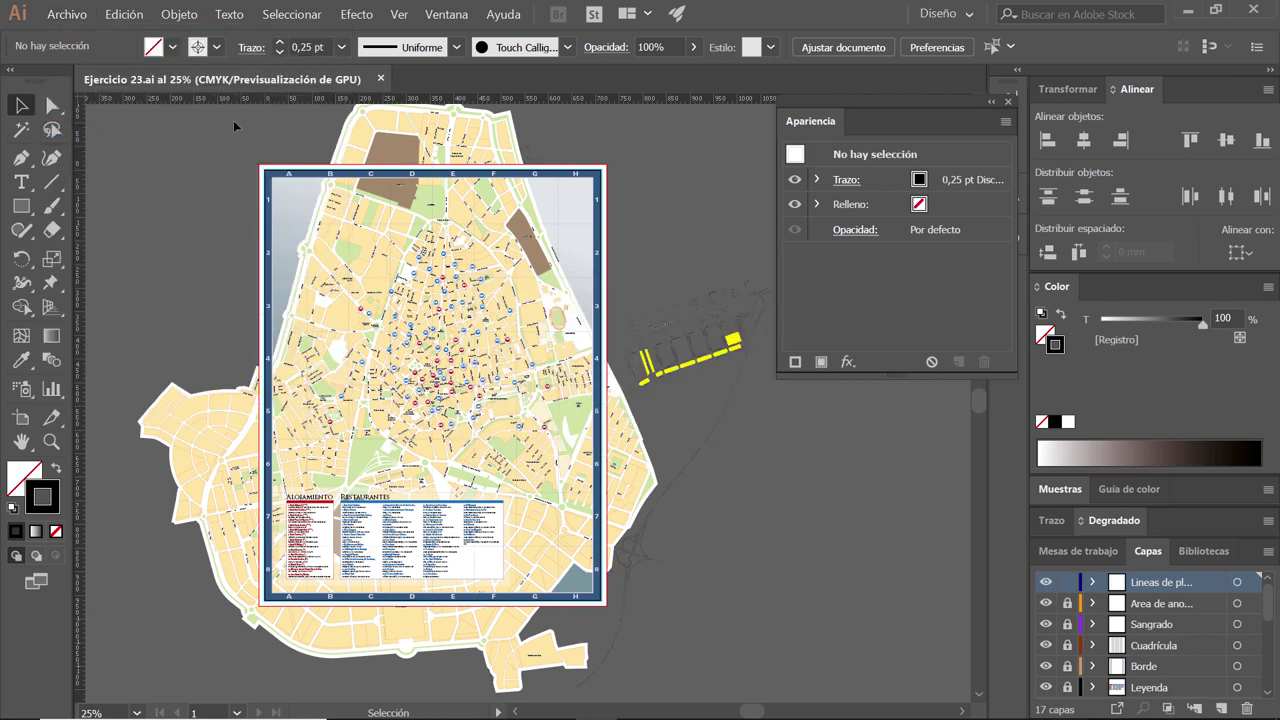
- Save a copy as Adobe PDF named 'Ejercicio 23 AF' in the Ejercicio 23 folder
left_click(65, 17)
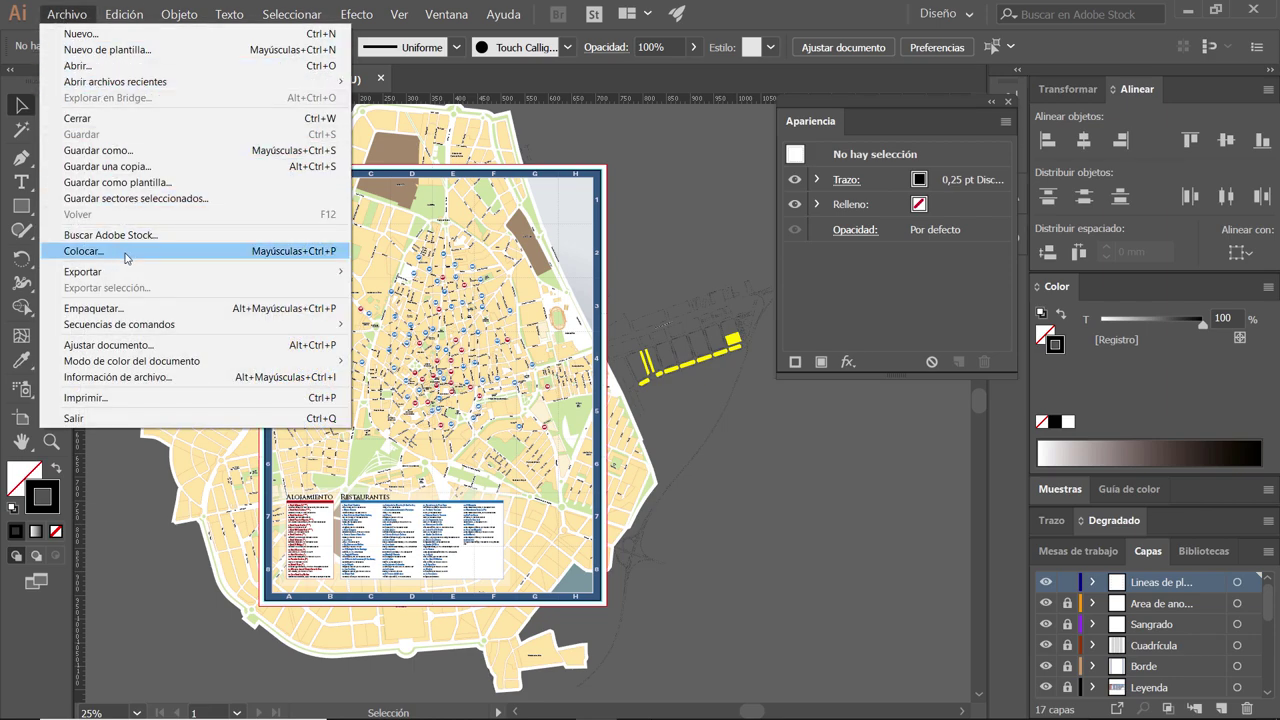
left_click(126, 152)
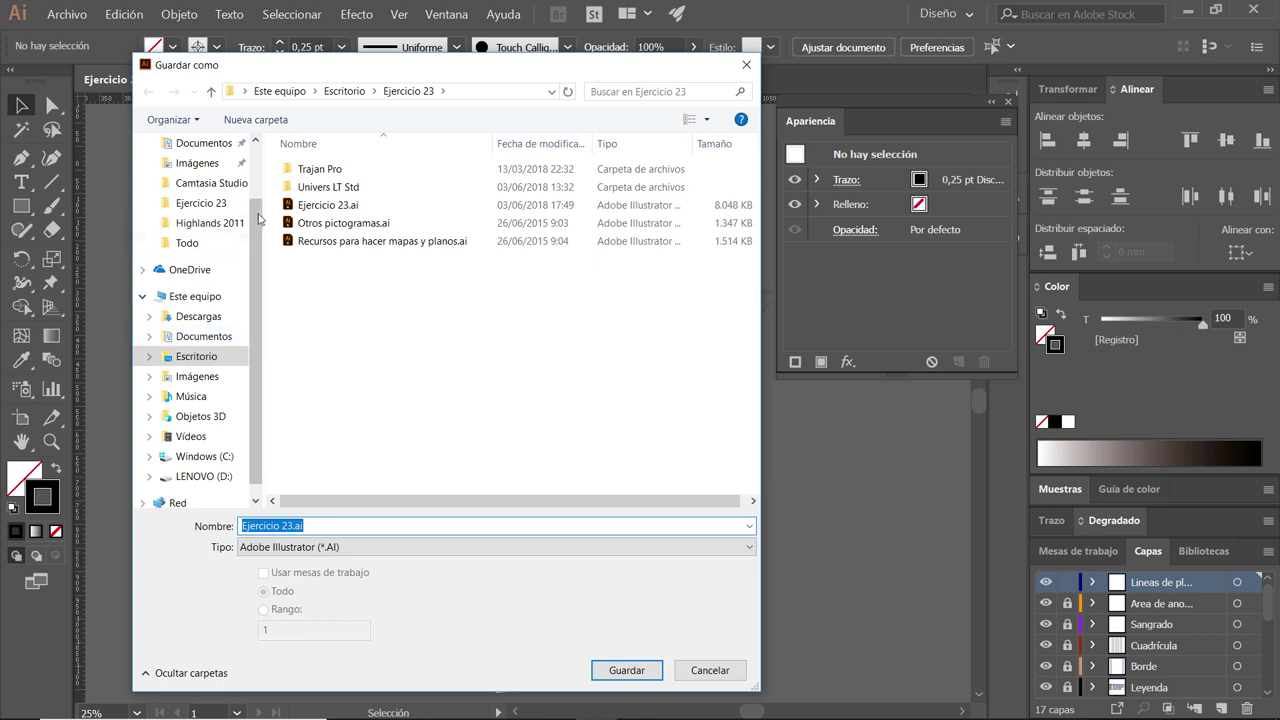
left_click(212, 206)
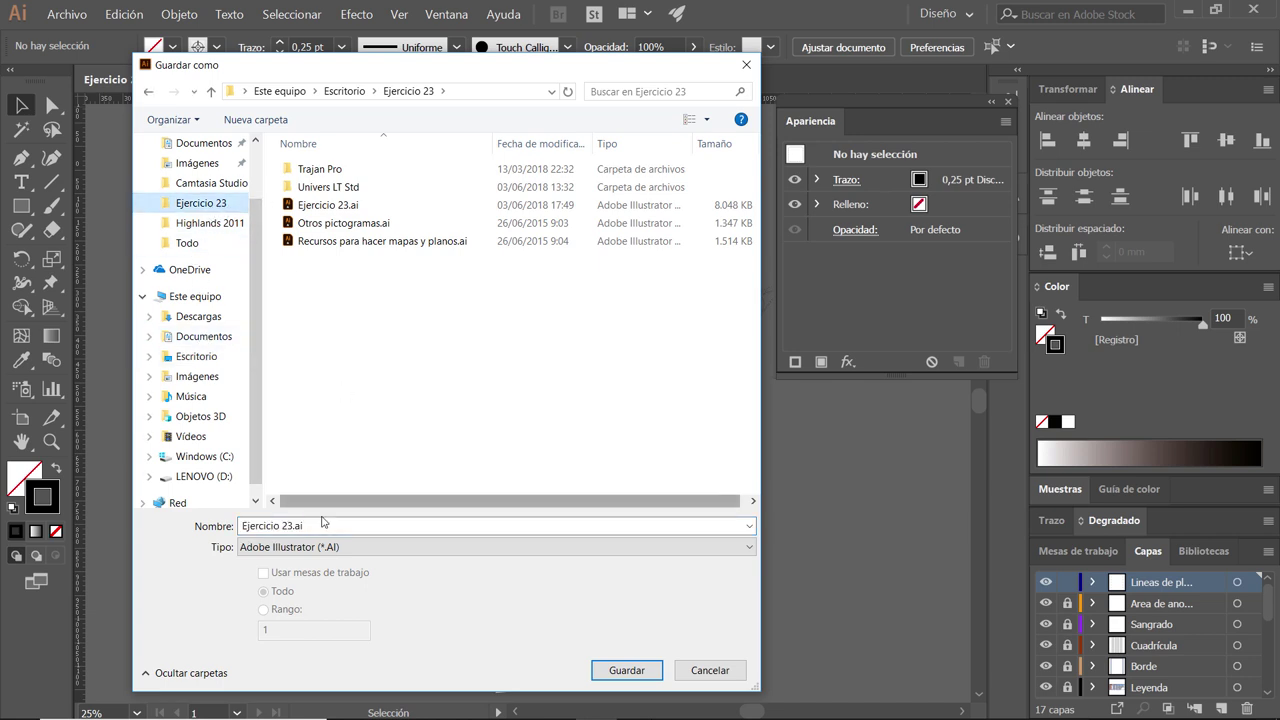
left_click(320, 548)
left_click(320, 577)
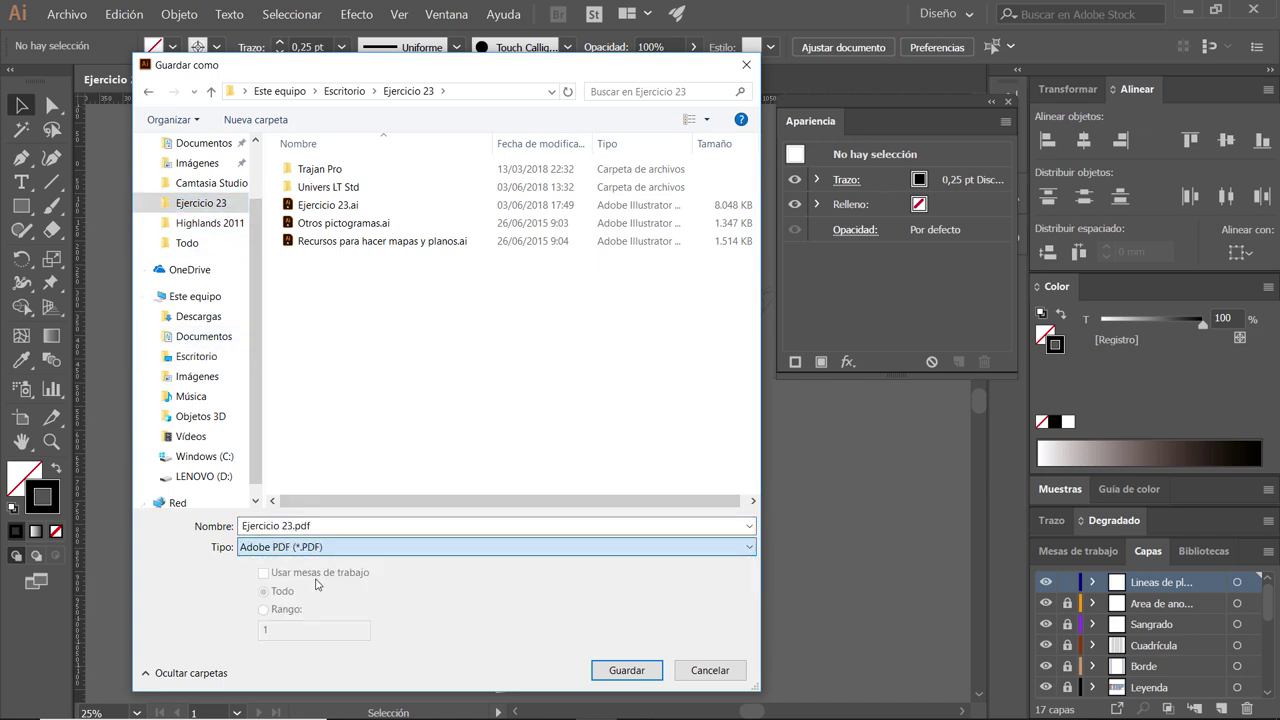
left_click(329, 526)
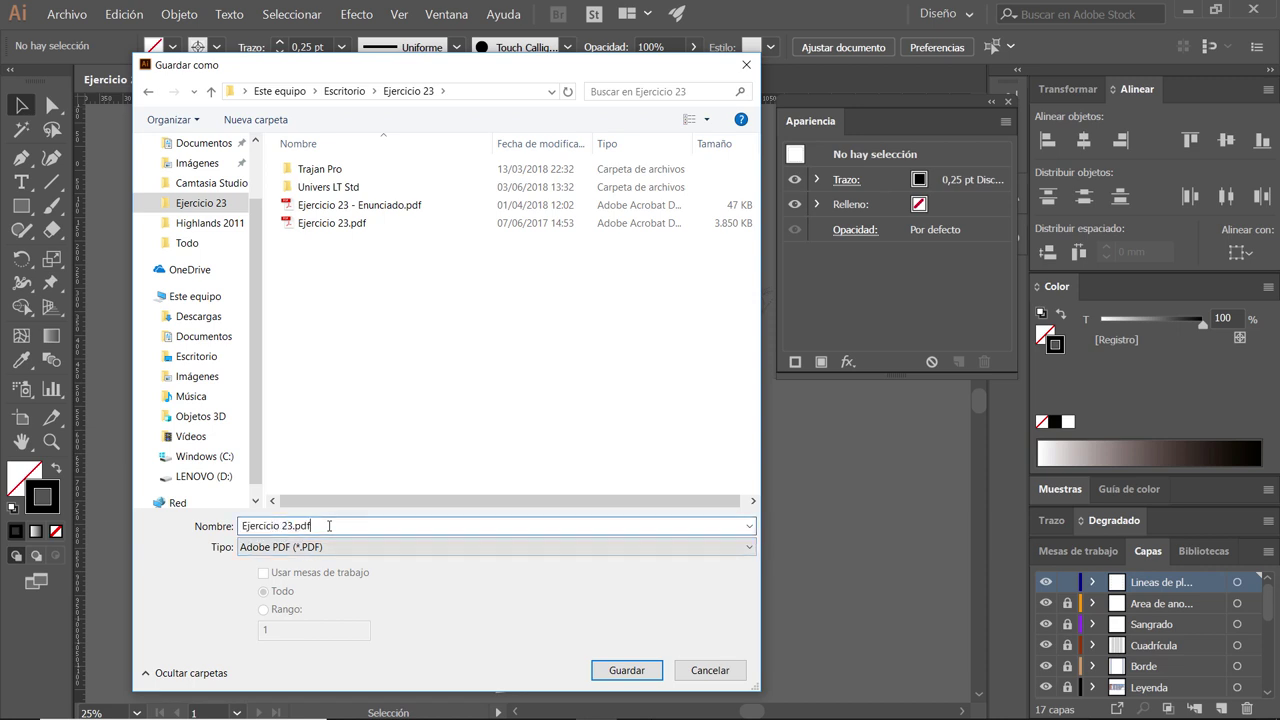
key("ctrl+a")
type("E")
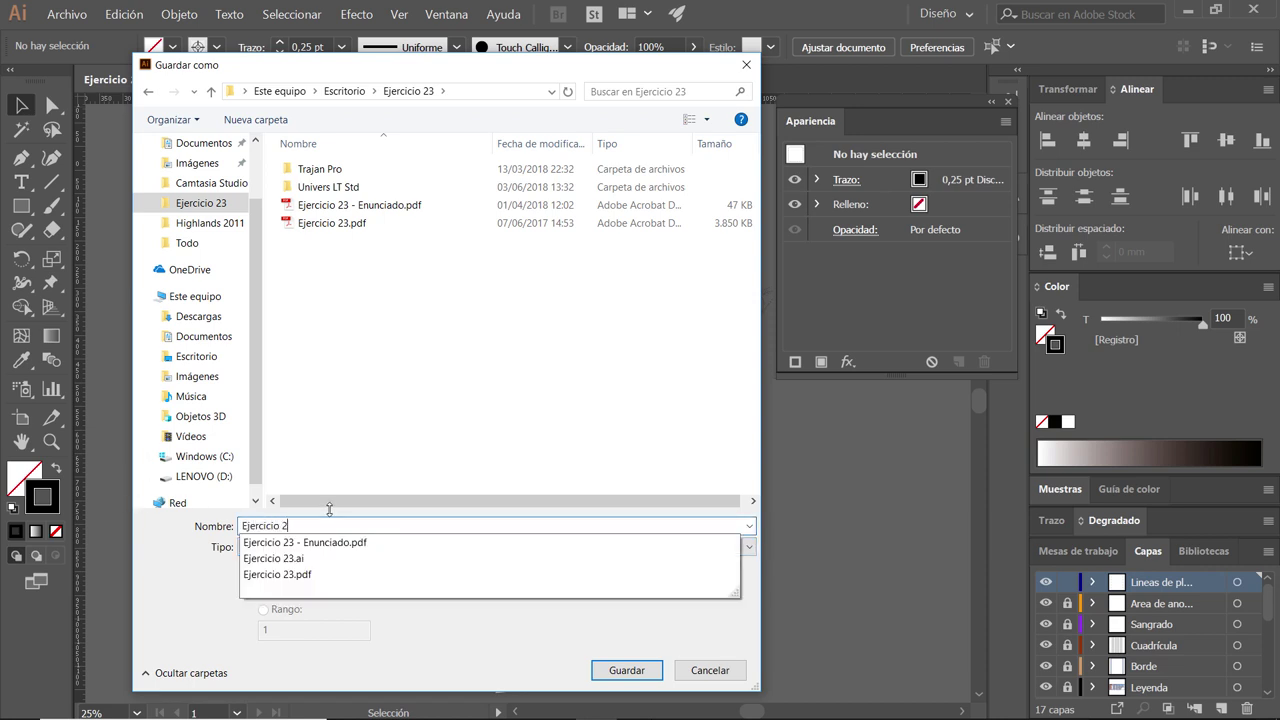
type(" AF")
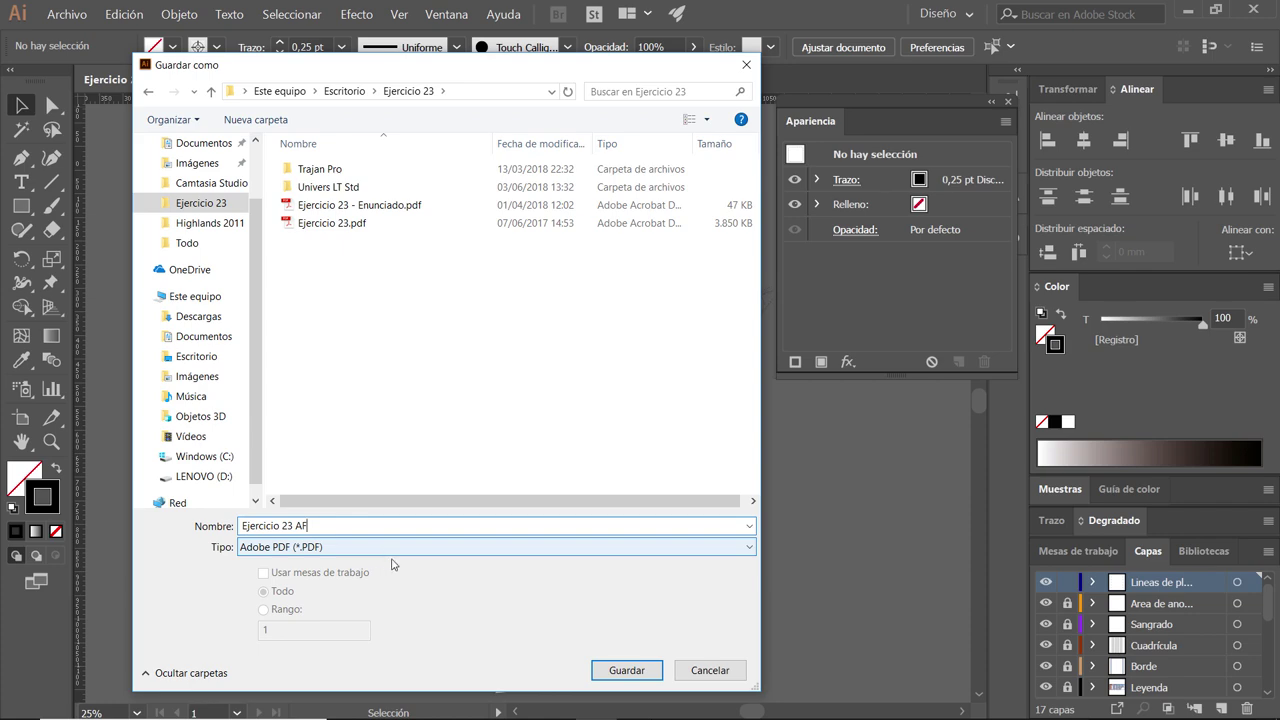
left_click(637, 671)
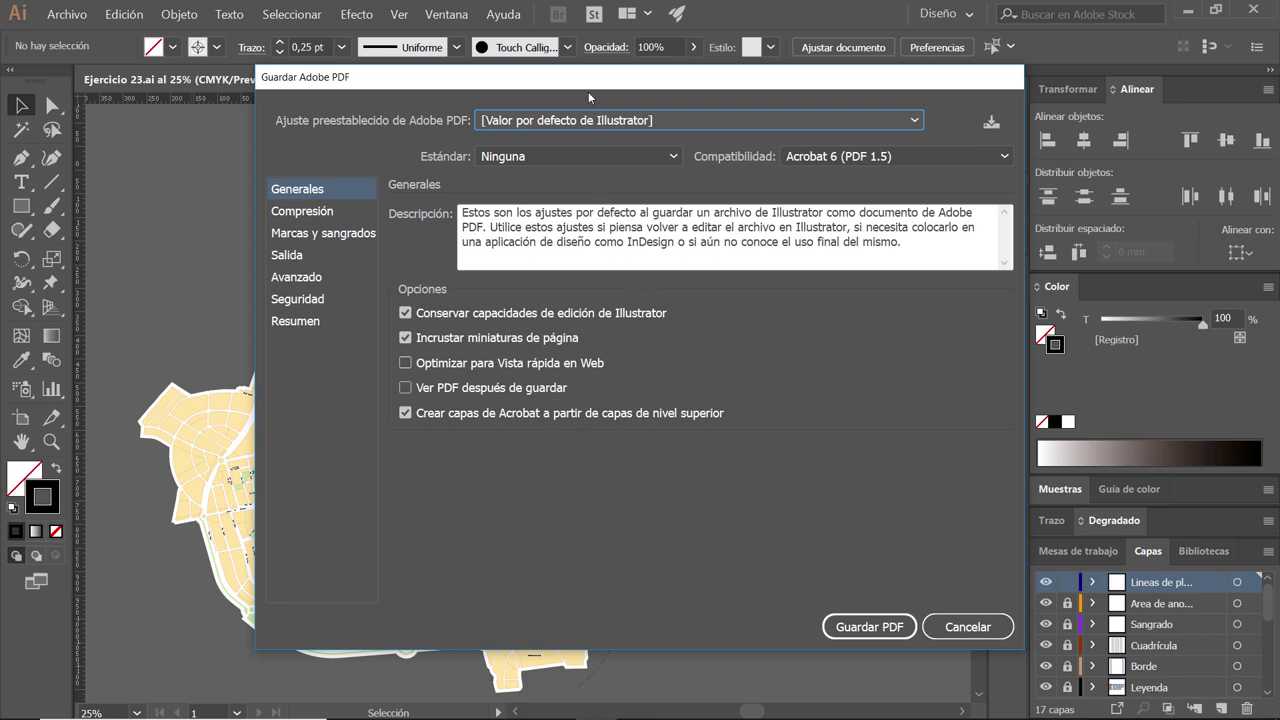
- Use the [Impresión de alta calidad] preset with the PDF/X-1a:2001 standard
left_click(521, 124)
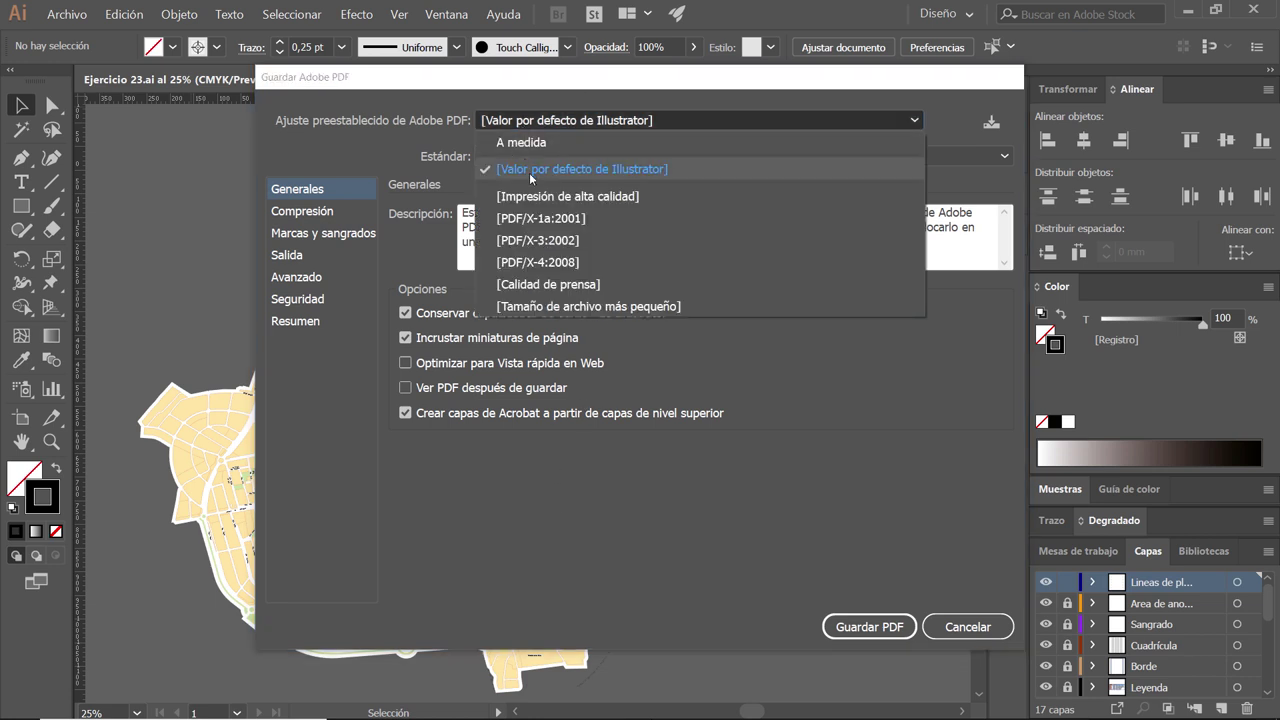
left_click(532, 196)
left_click(501, 157)
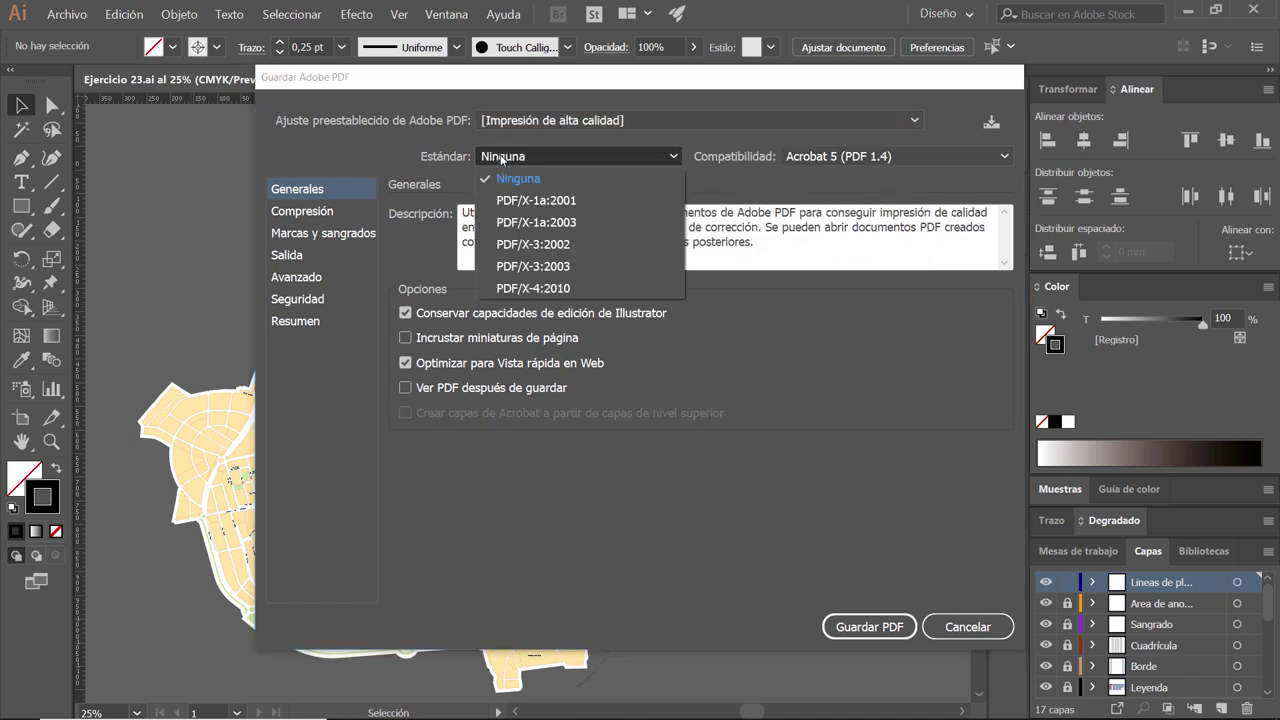
left_click(543, 202)
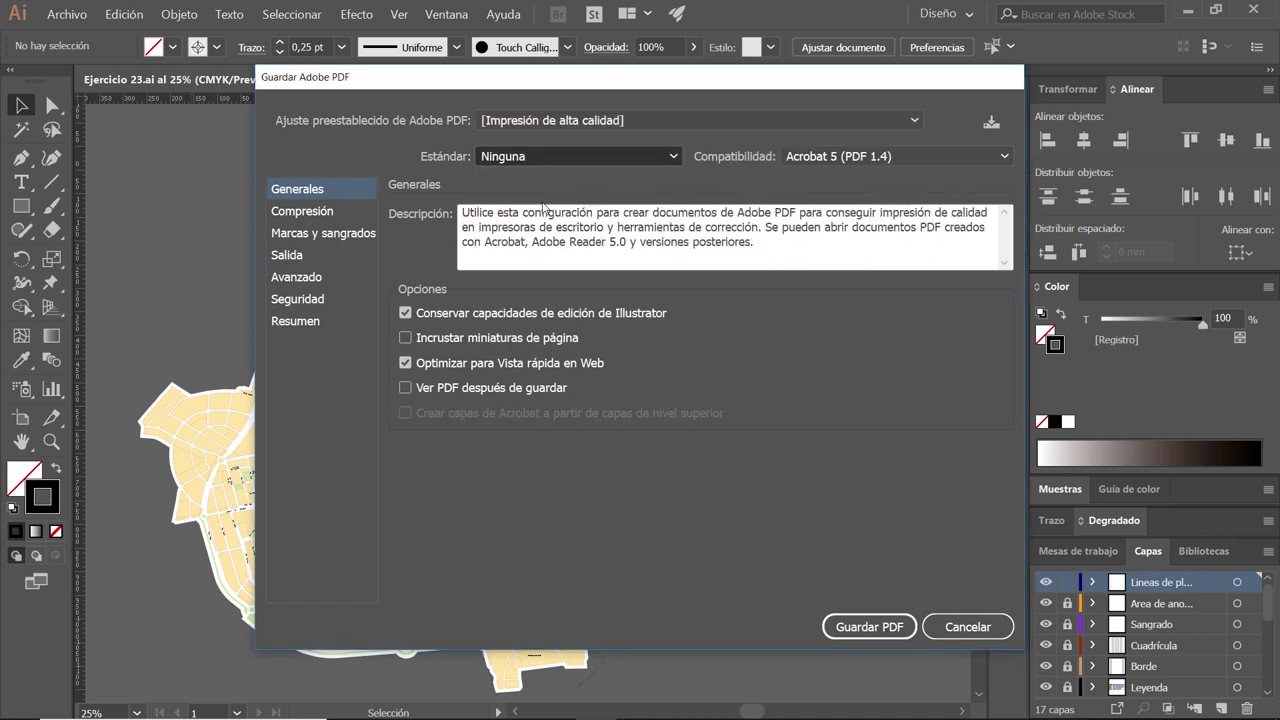
- Set colour and grayscale compression to Ninguna with 300 ppp downsampling thresholds
left_click(315, 215)
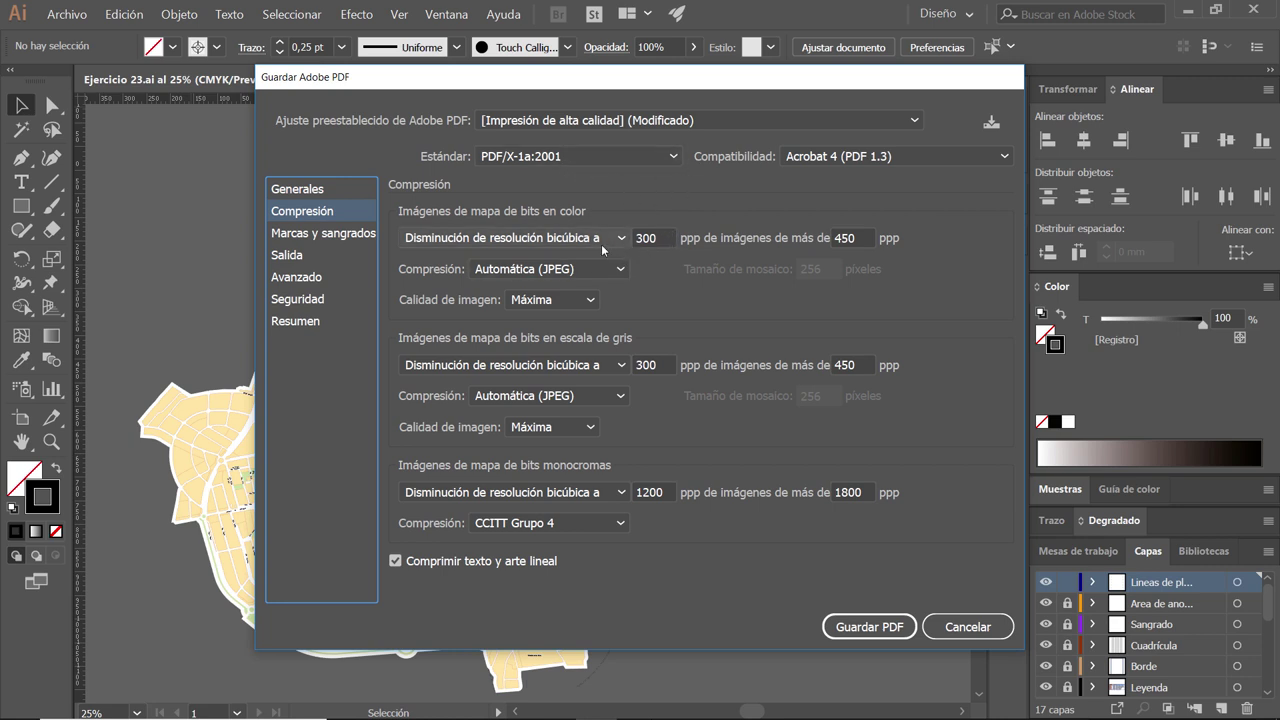
double_click(857, 240)
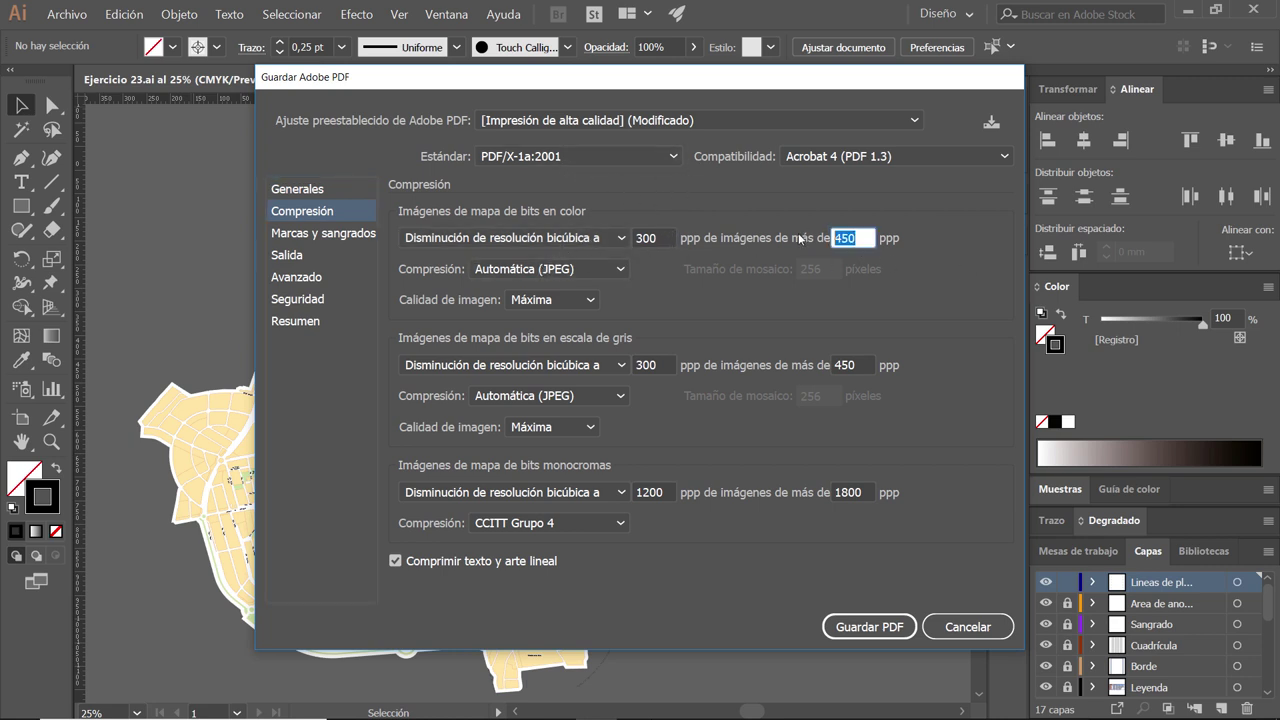
type("300")
left_click(575, 269)
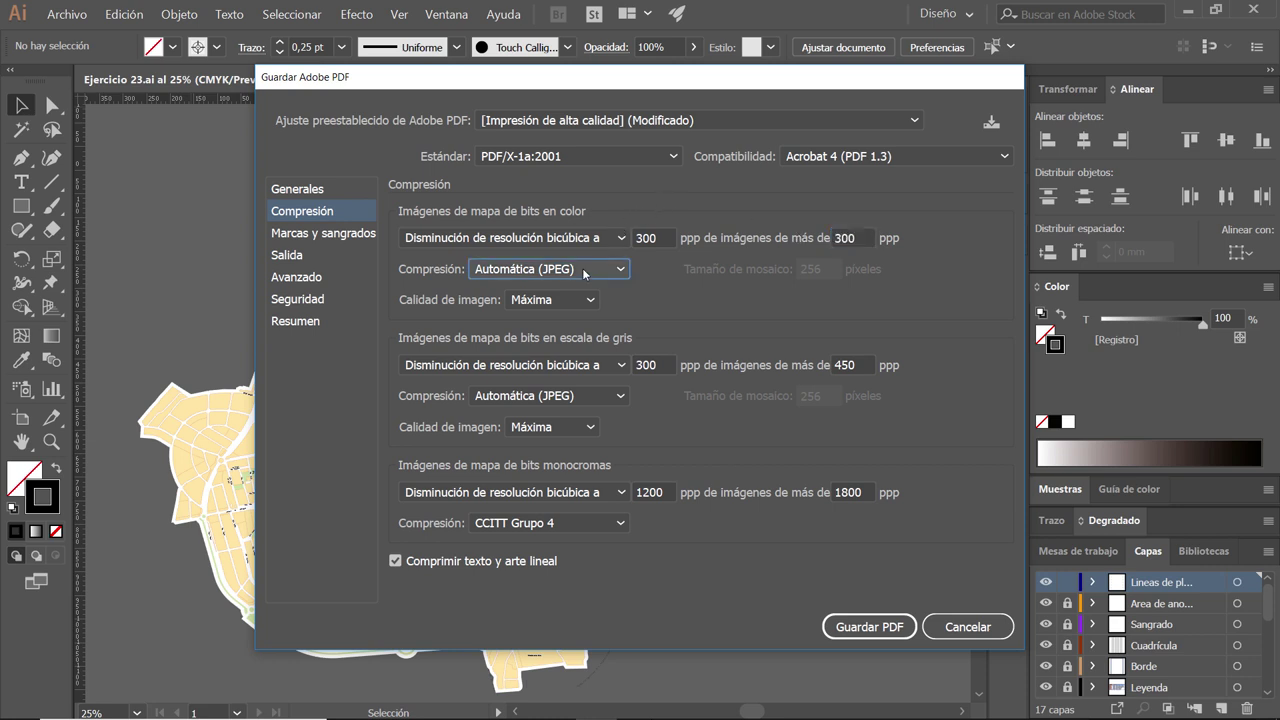
left_click(548, 293)
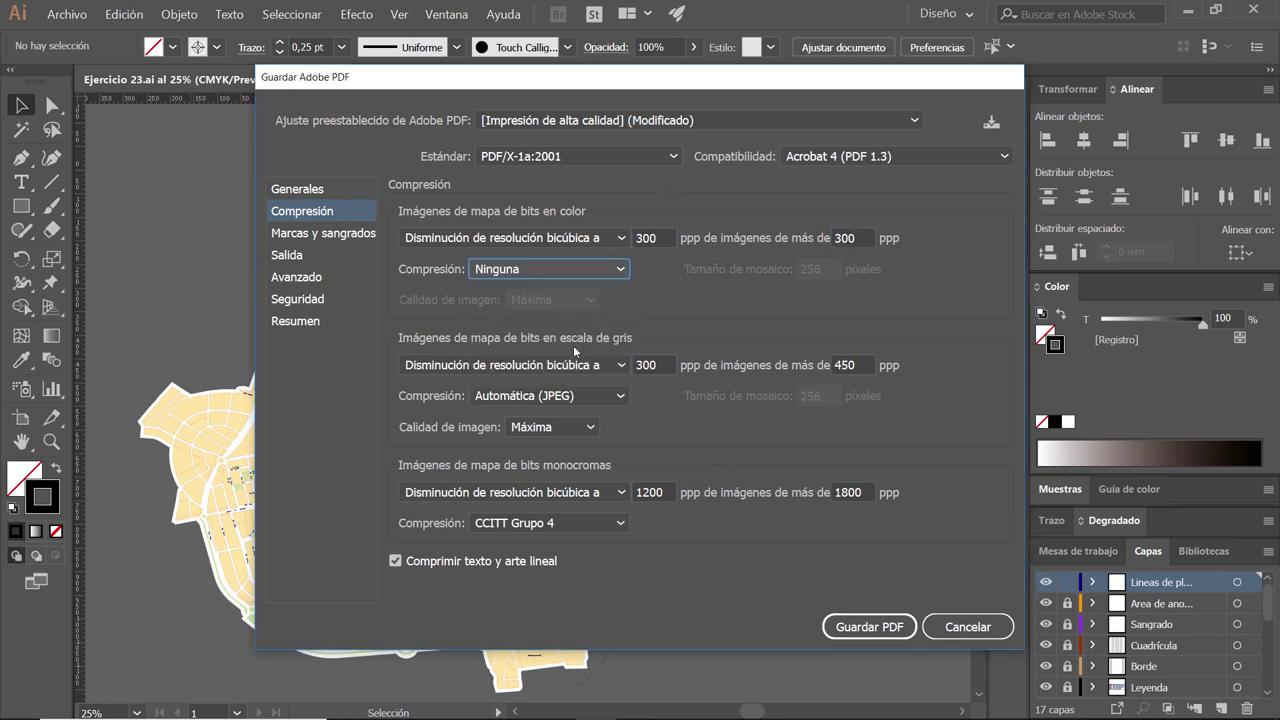
double_click(865, 364)
type("300")
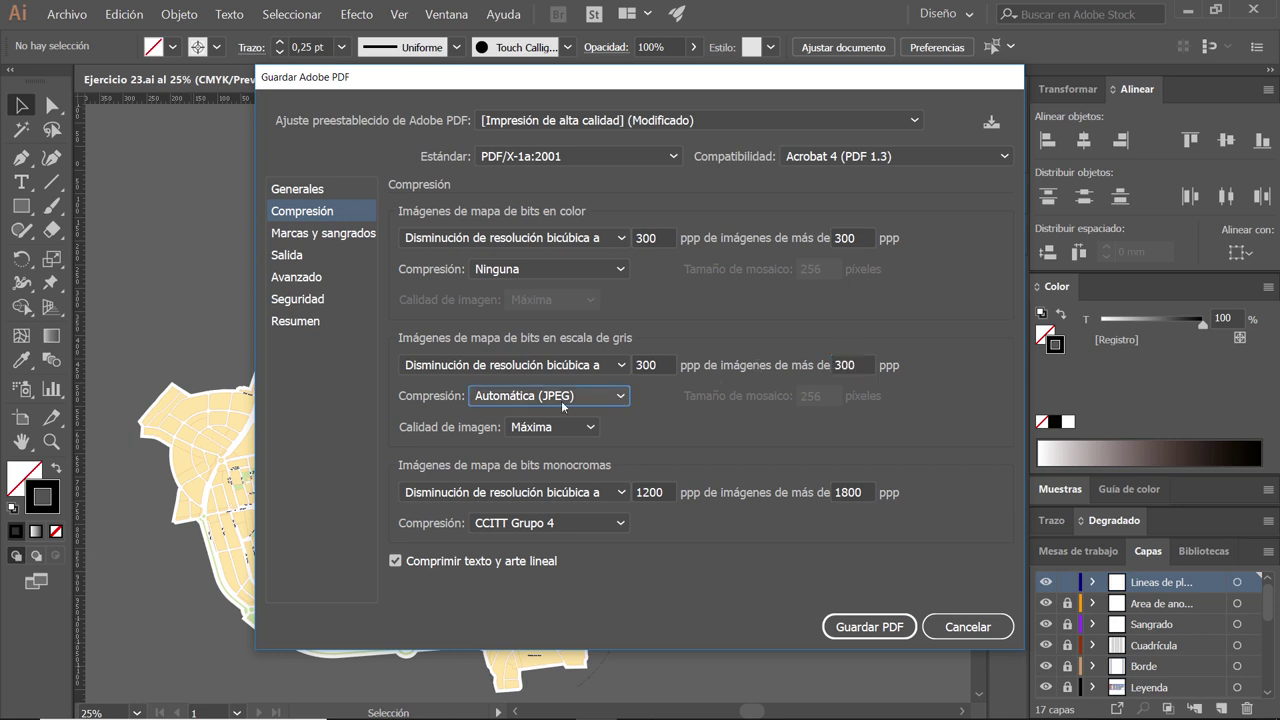
left_click(578, 402)
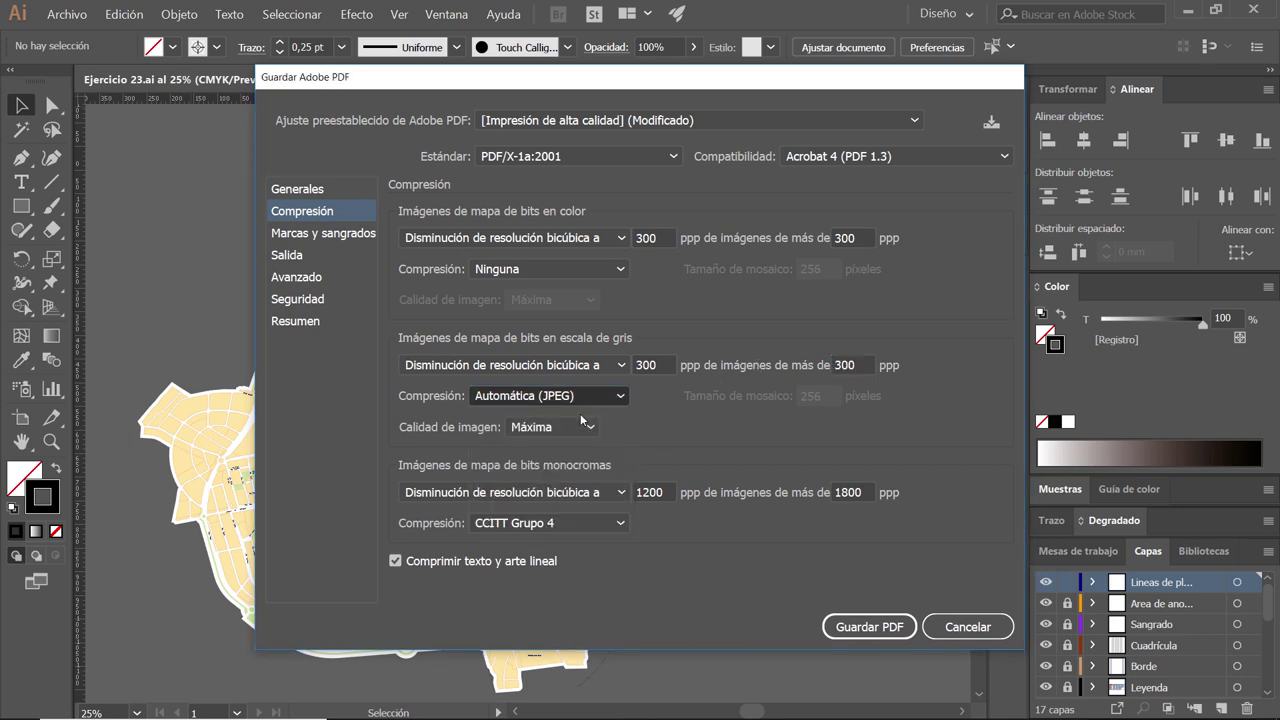
left_click(295, 235)
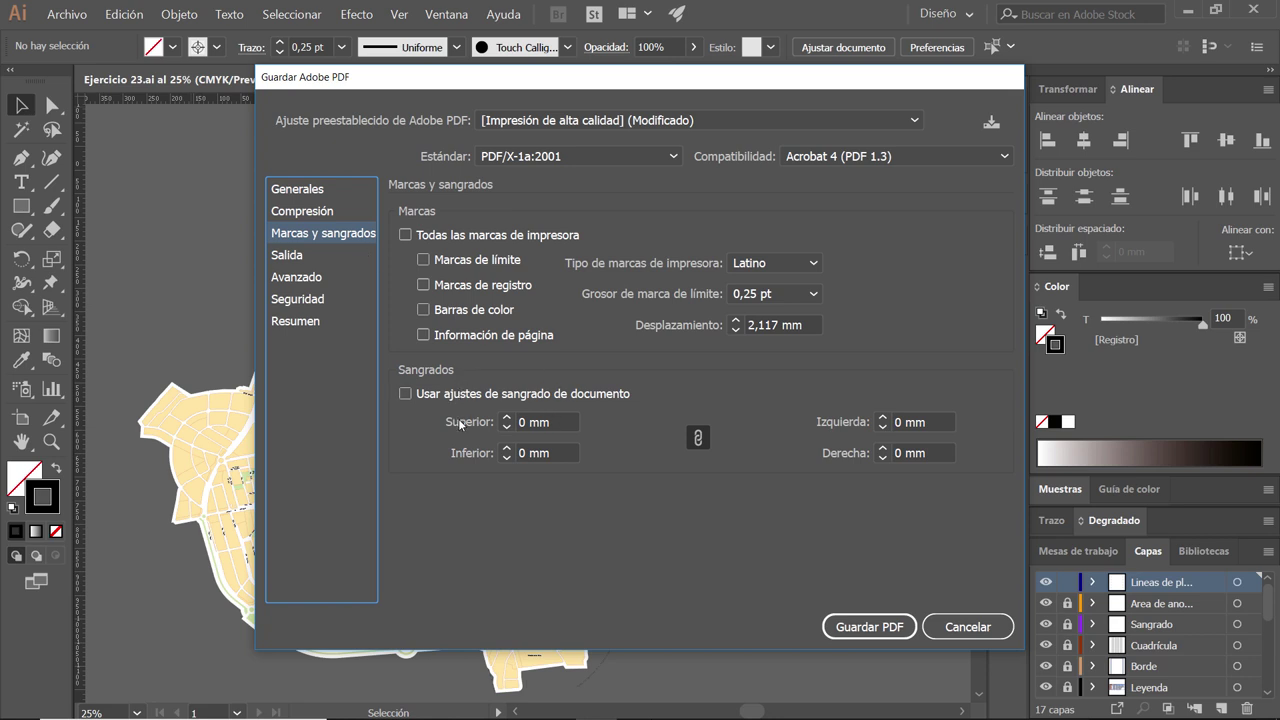
- Include the document bleed and save Ejercicio 23 AF.pdf, accepting the PDF/X warning
left_click(405, 395)
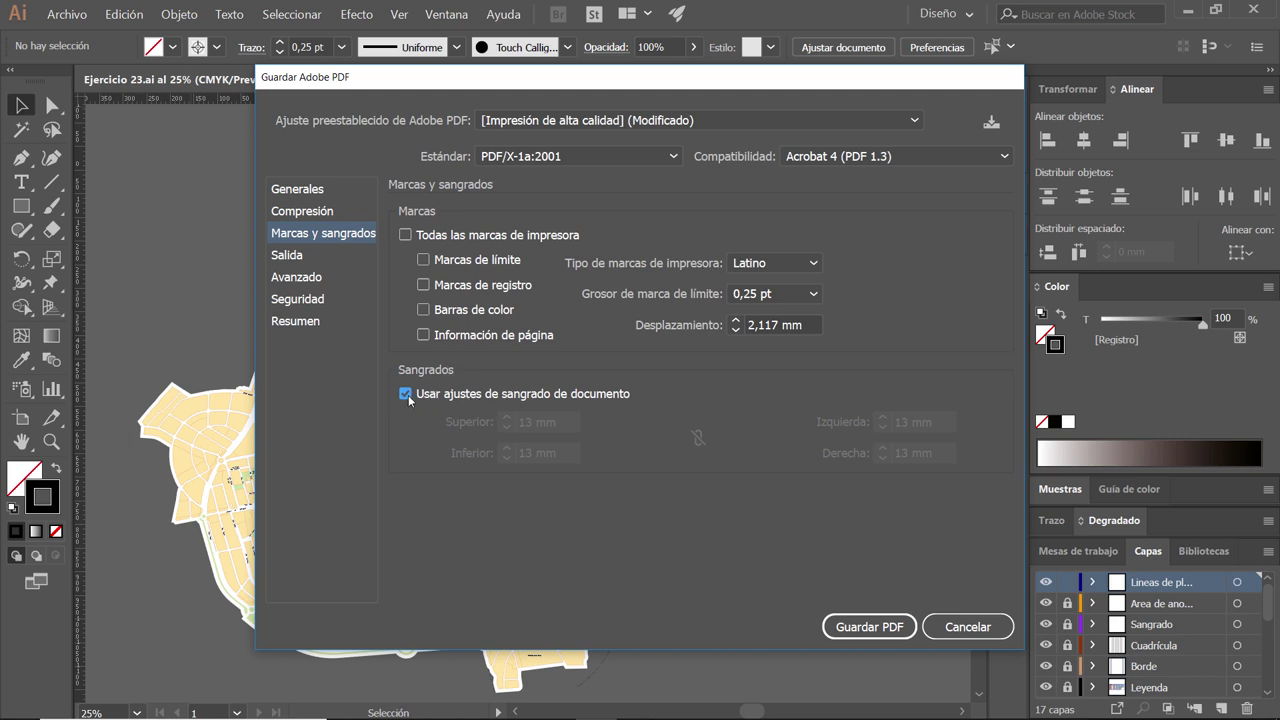
left_click(288, 255)
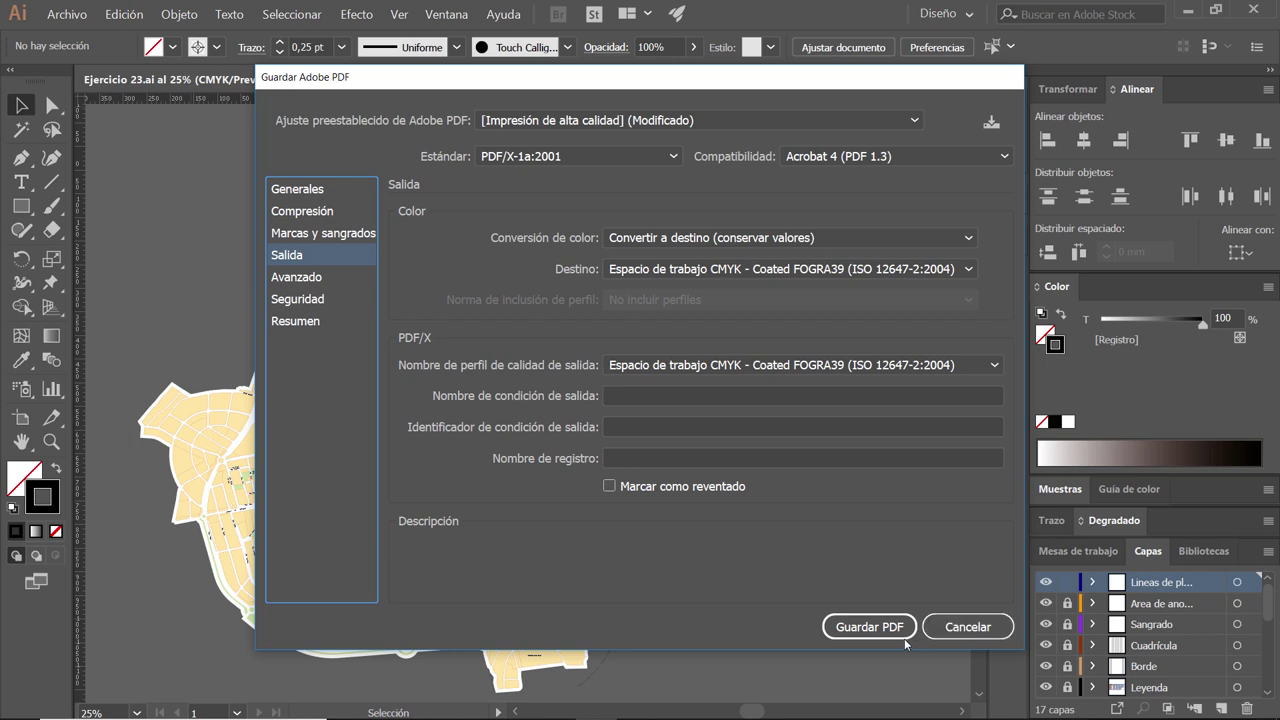
left_click(868, 627)
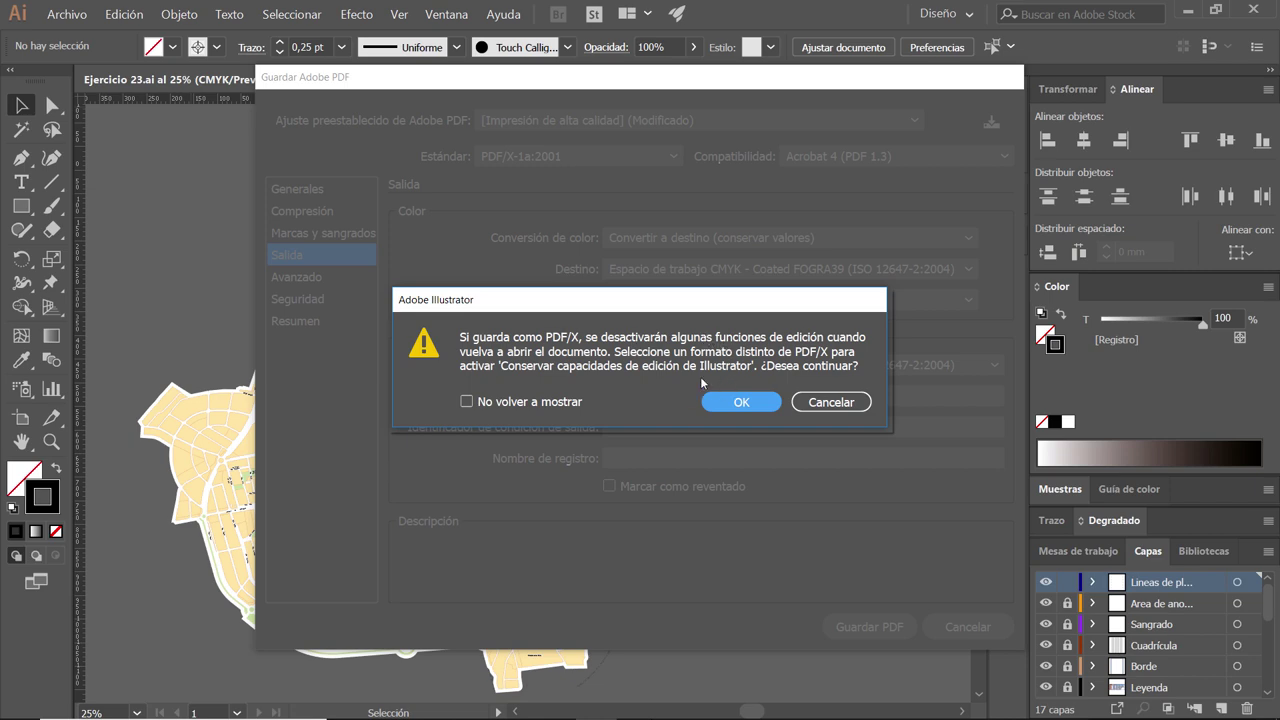
left_click(742, 402)
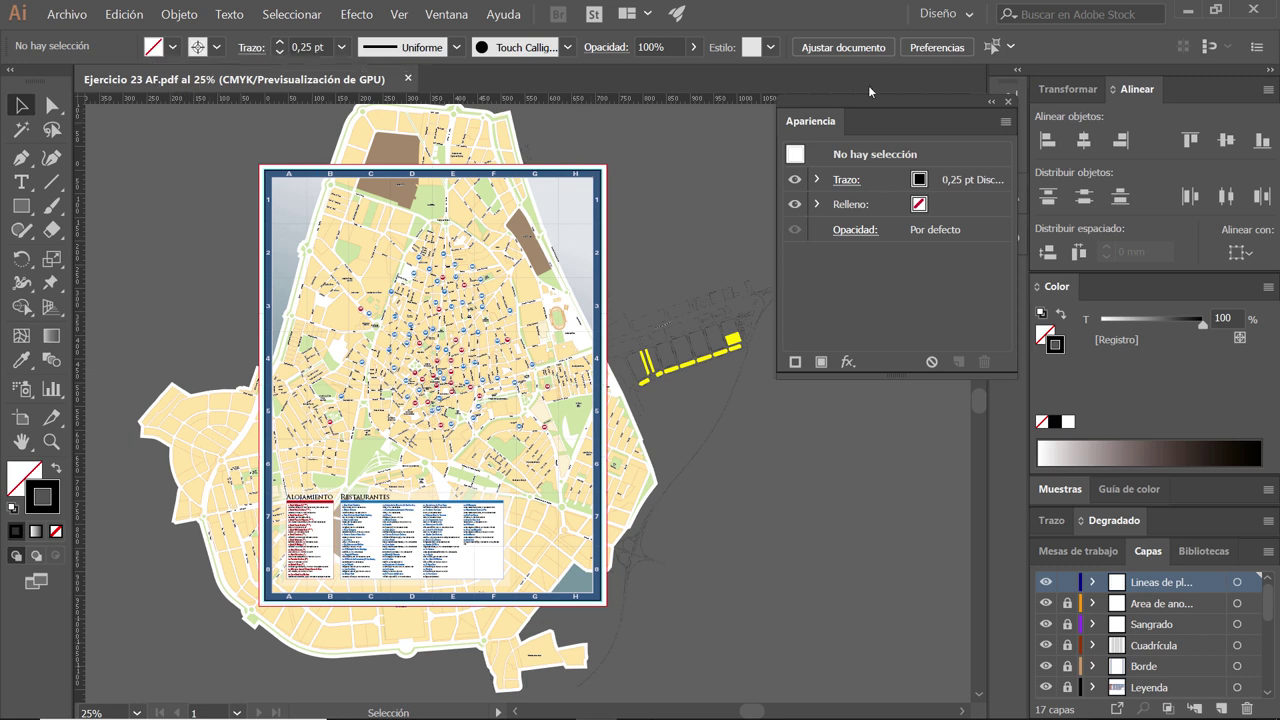
- Close the old Ejercicio 23.pdf in Reader and open Ejercicio 23 AF.pdf in Adobe Acrobat DC
left_click(1188, 7)
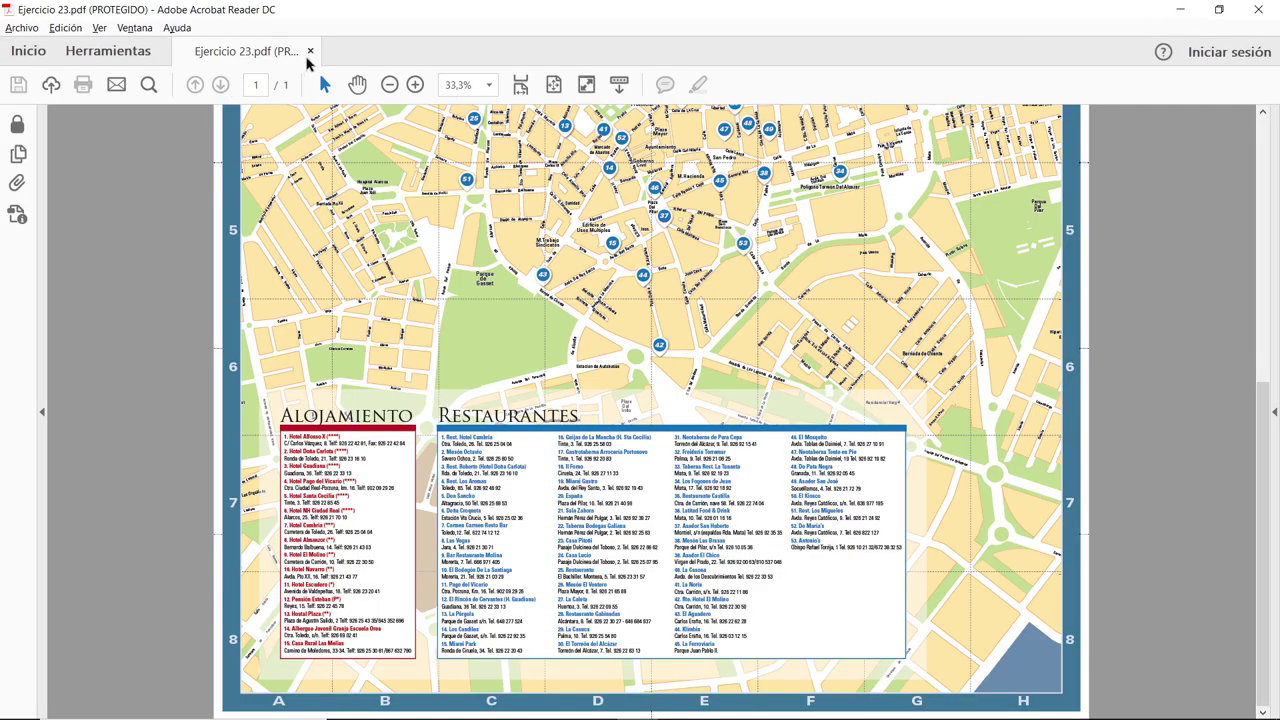
left_click(1181, 8)
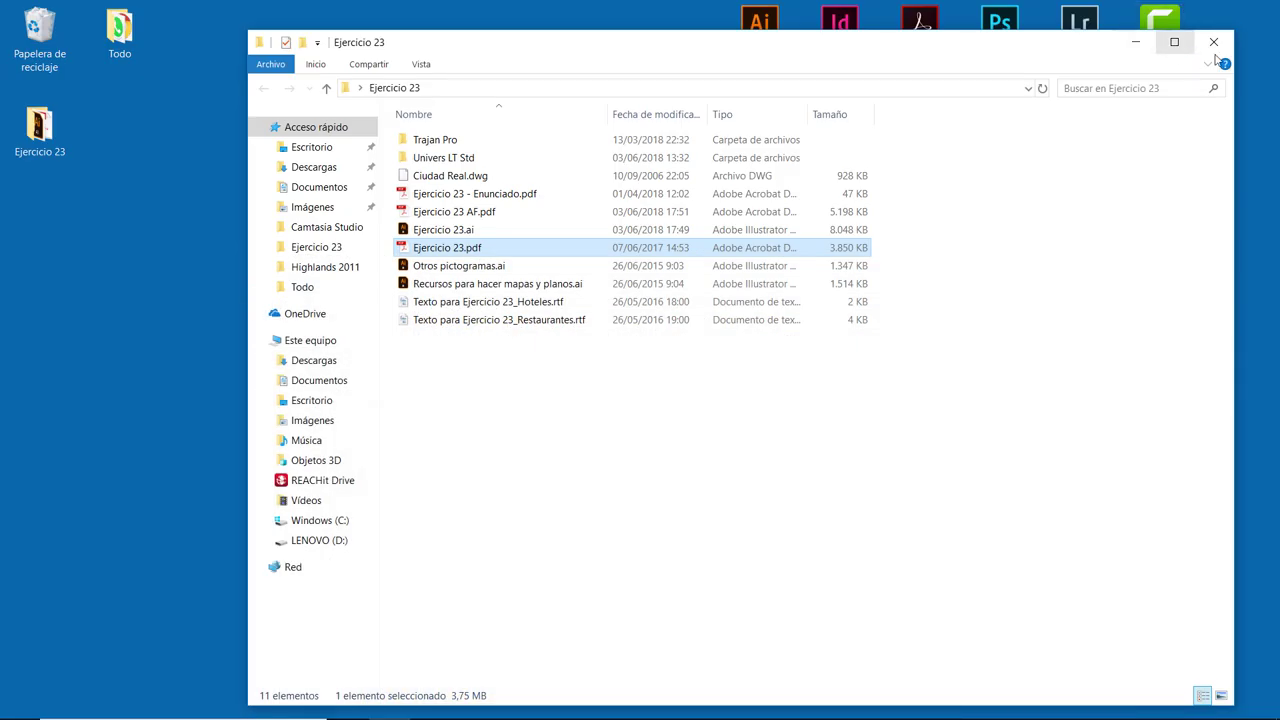
left_click(440, 213)
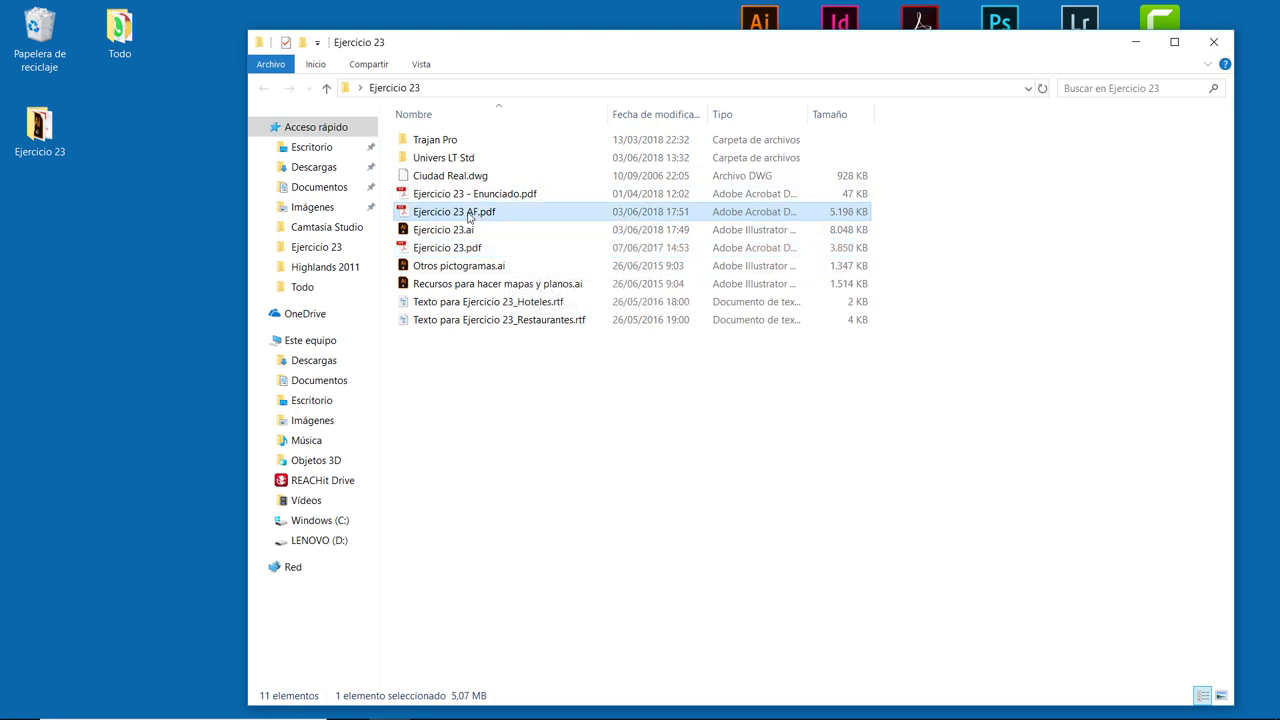
right_click(436, 221)
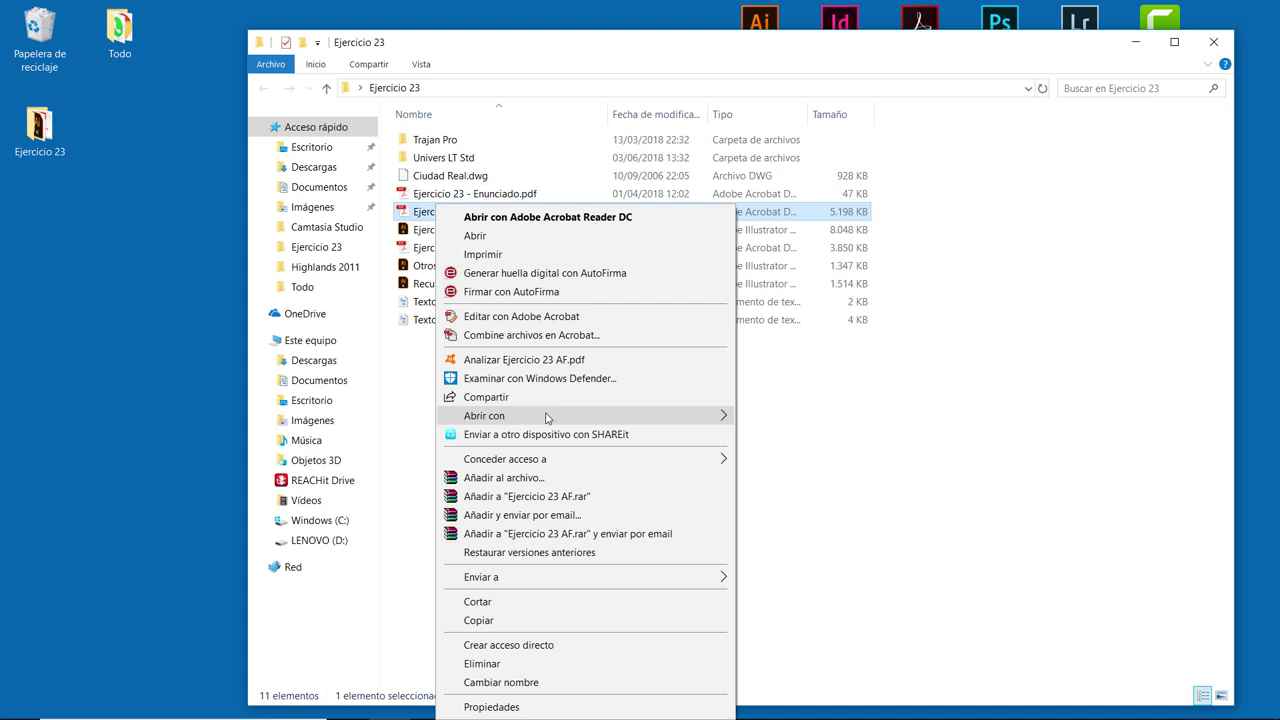
mouse_move(484, 415)
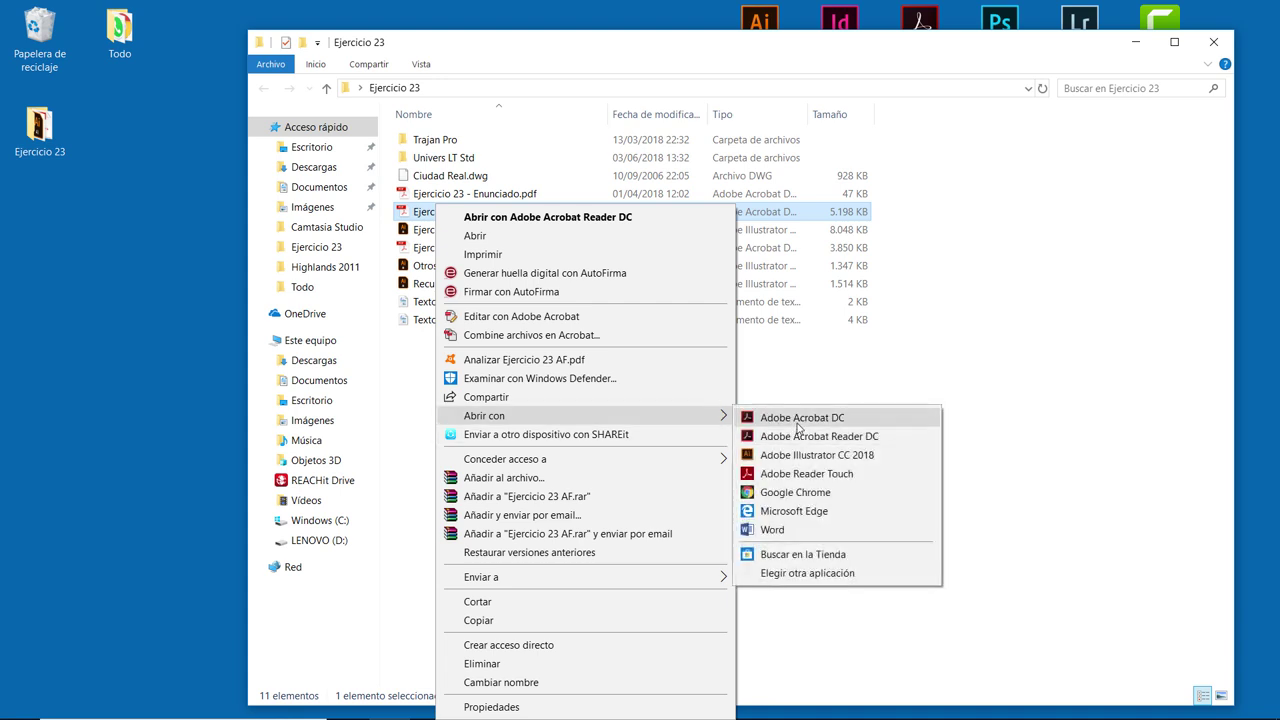
left_click(796, 418)
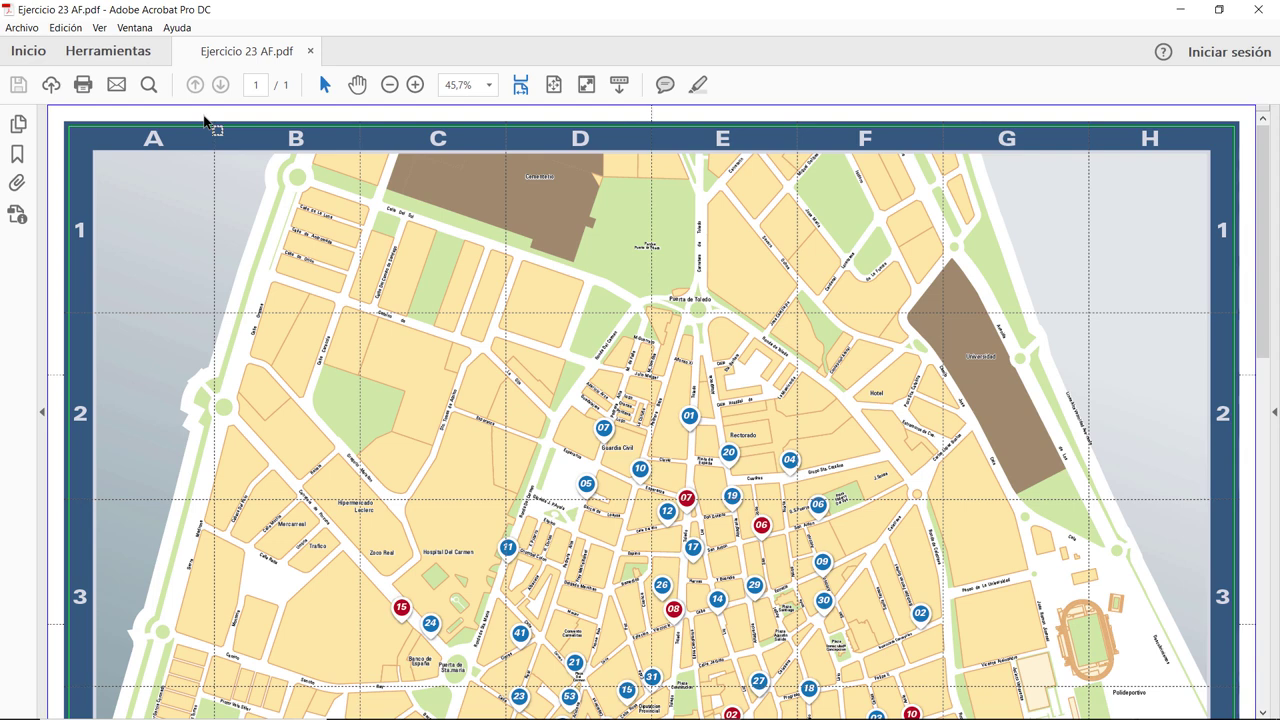
- Search Acrobat's tools for 'imp' and open the Producción de impresión tool set
left_click(130, 60)
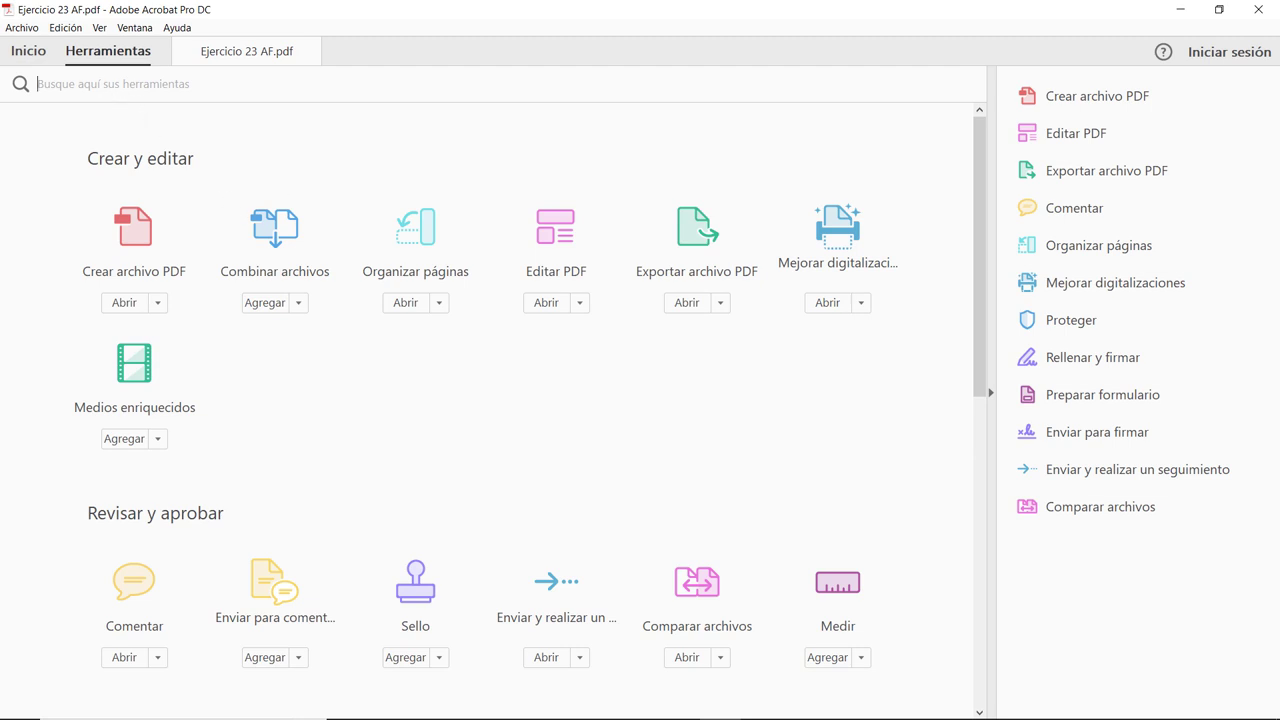
type("imp")
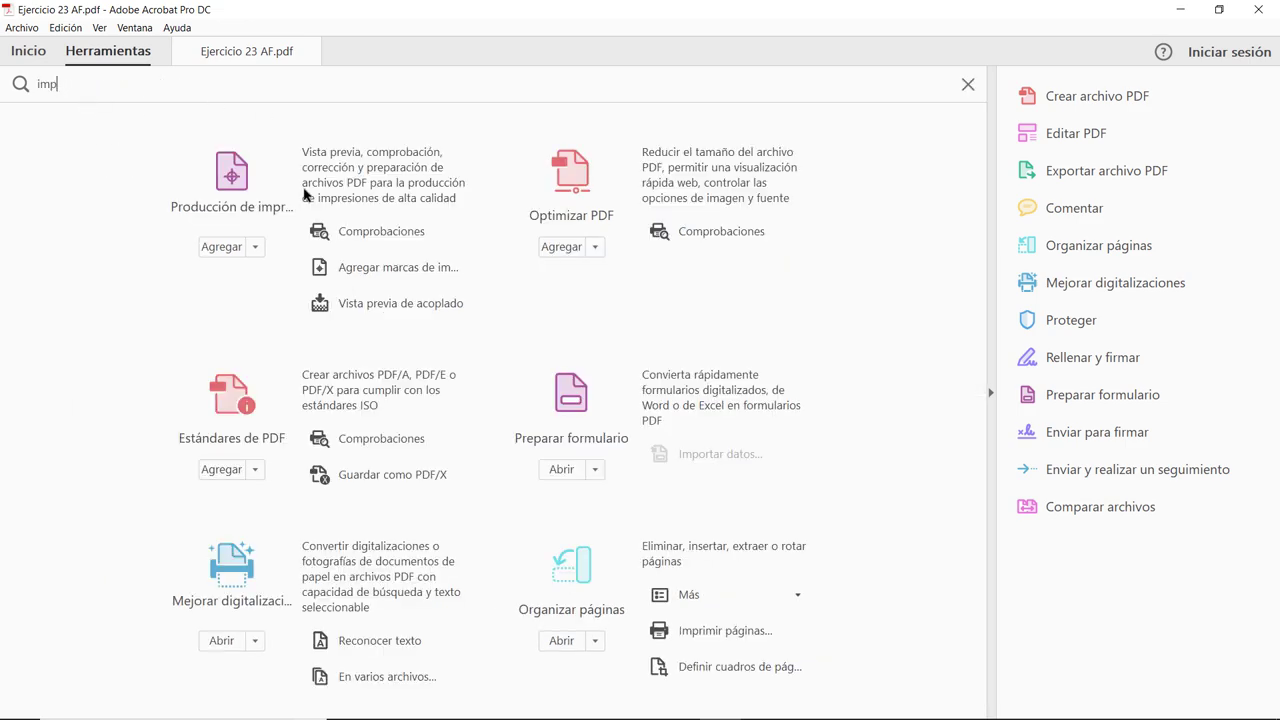
left_click(230, 182)
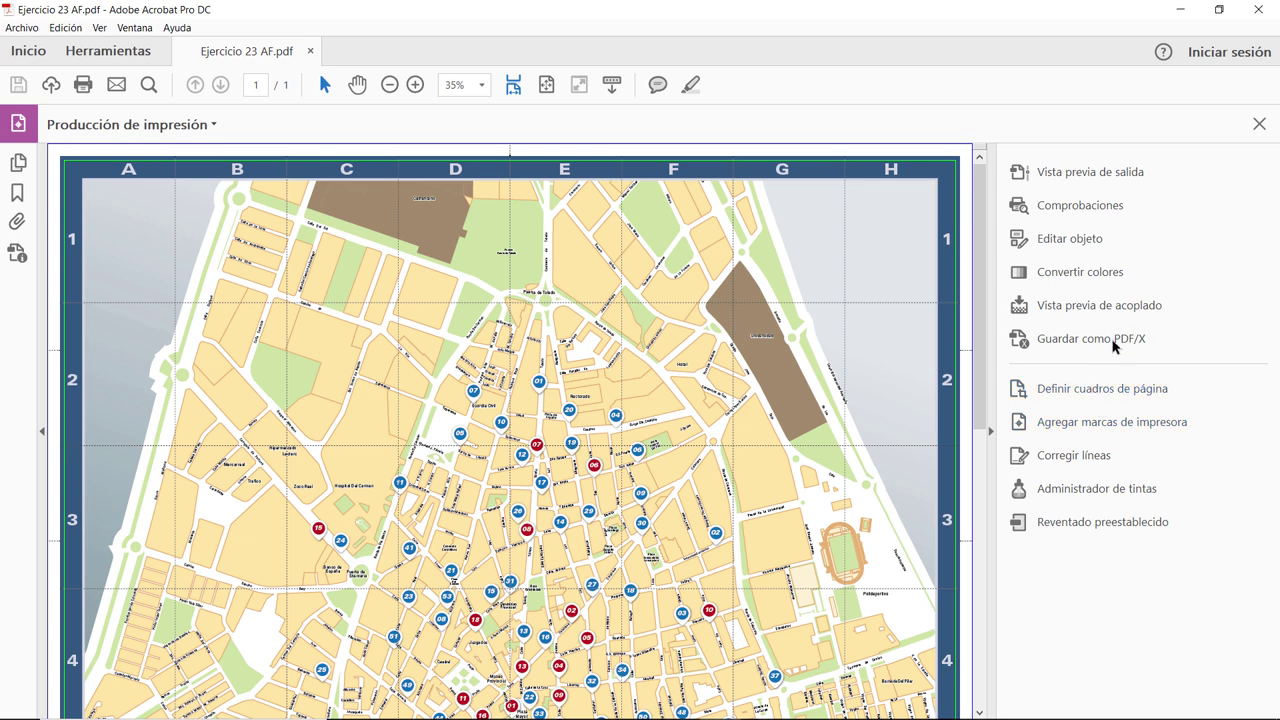
- Check the output preview, toggling graphics, trims and bleed marks off and back on
left_click(1072, 176)
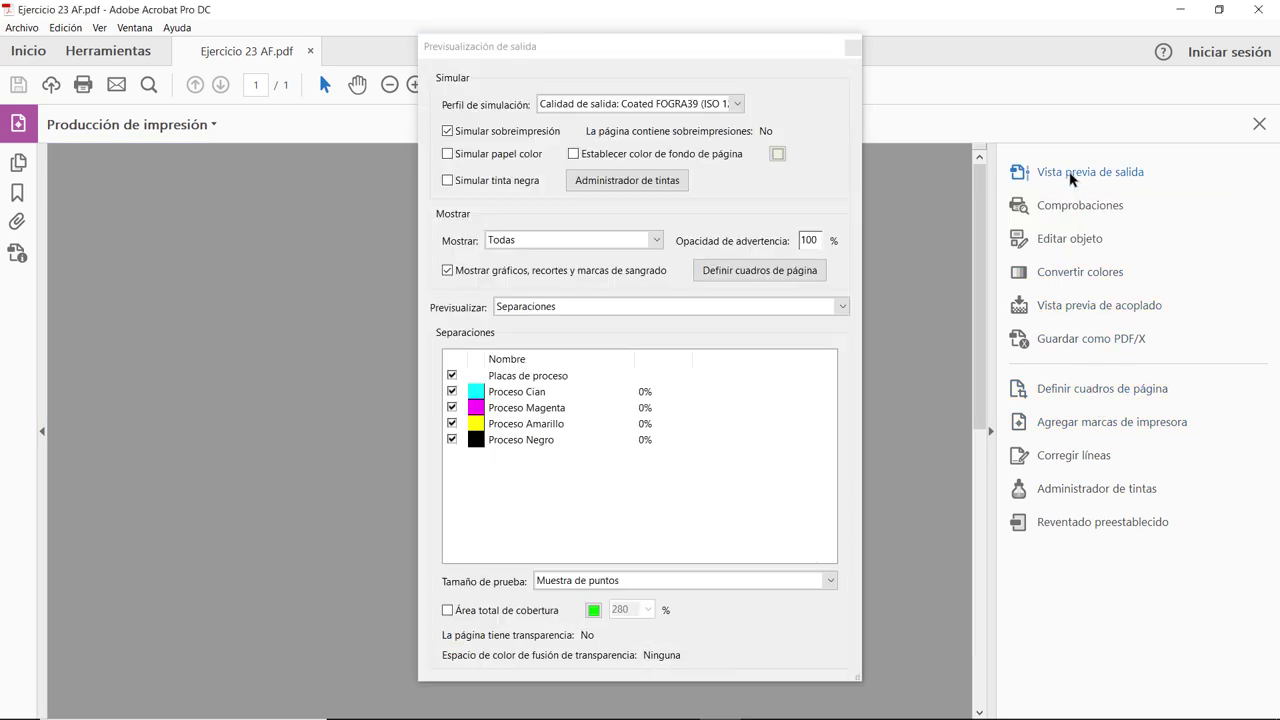
left_click_drag(757, 48, 1059, 35)
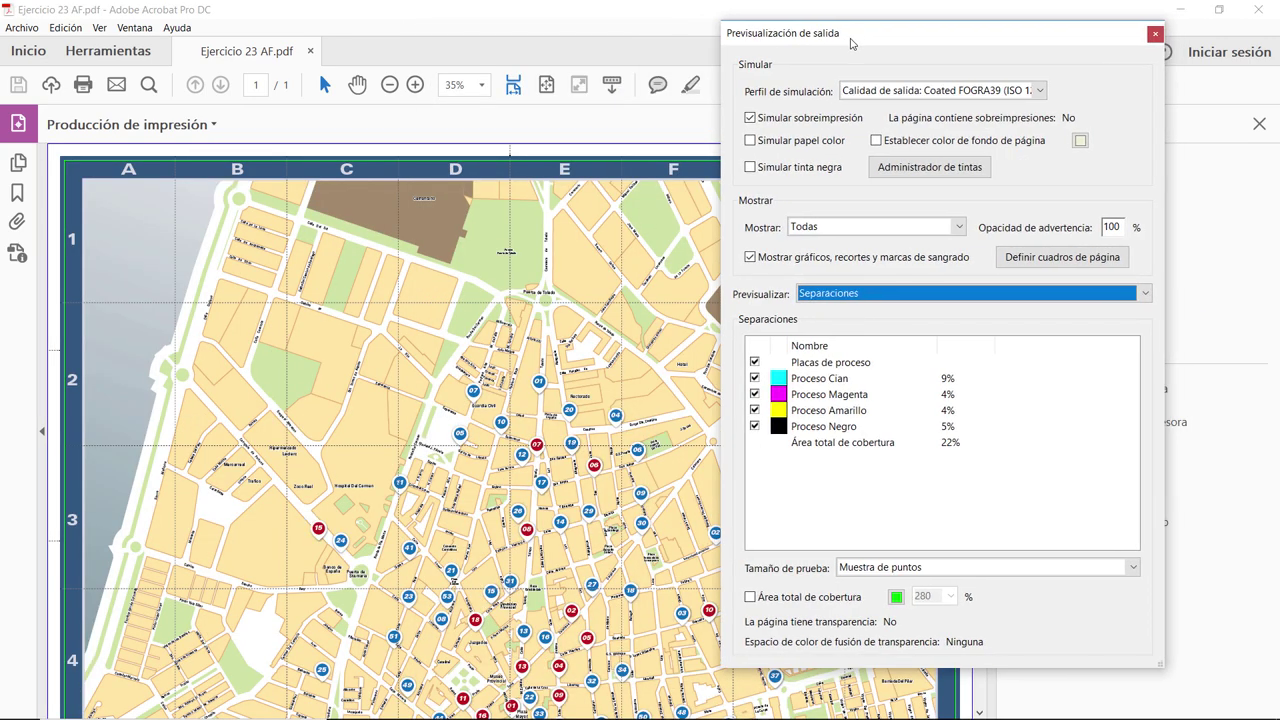
left_click(750, 257)
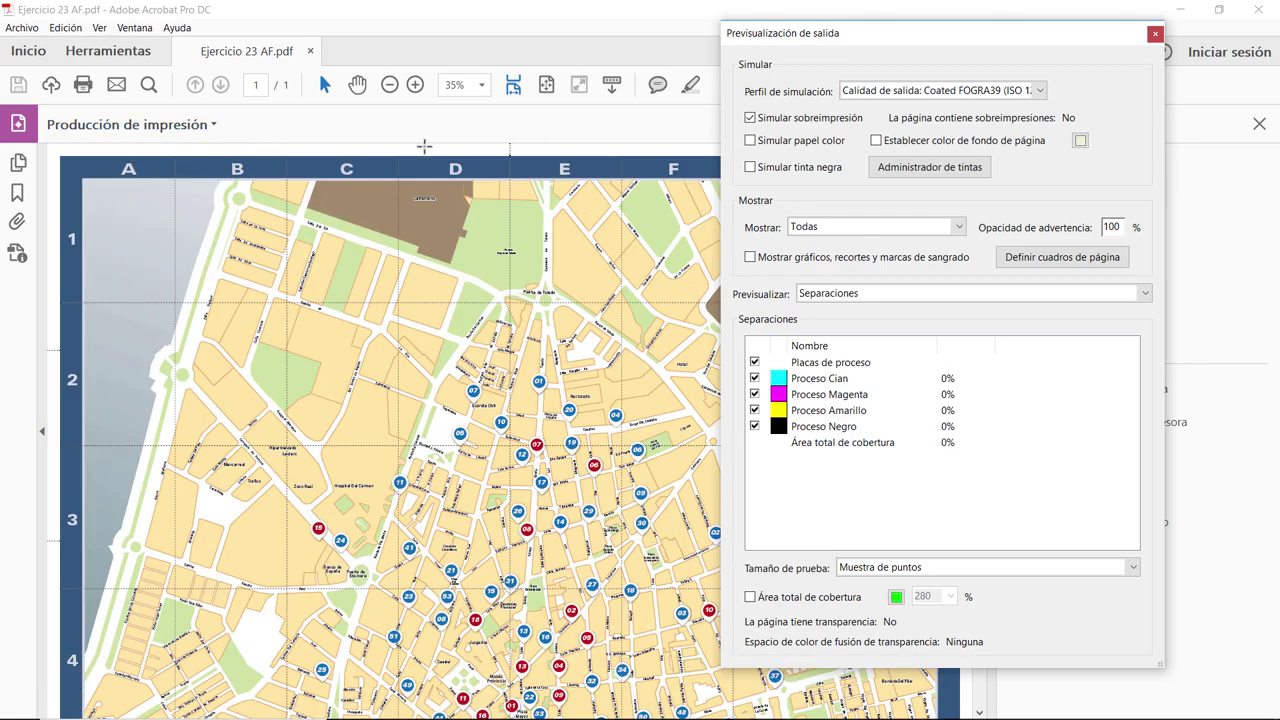
left_click(750, 257)
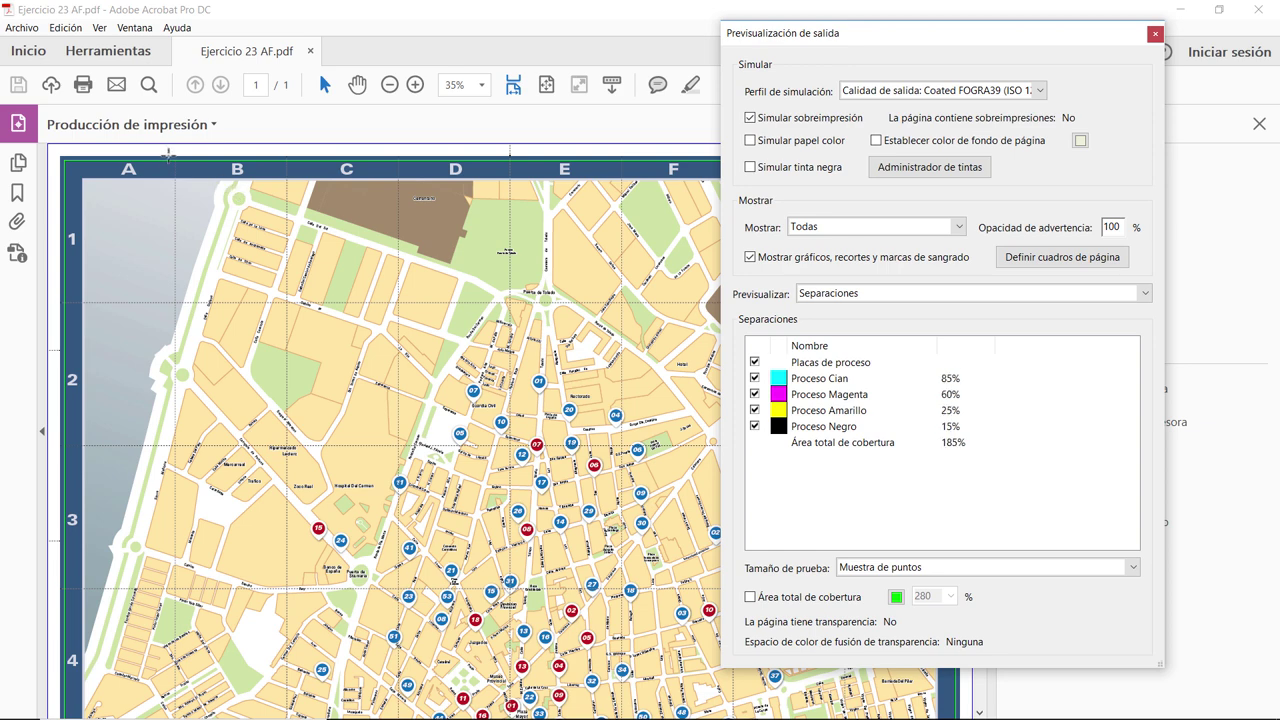
left_click(1156, 36)
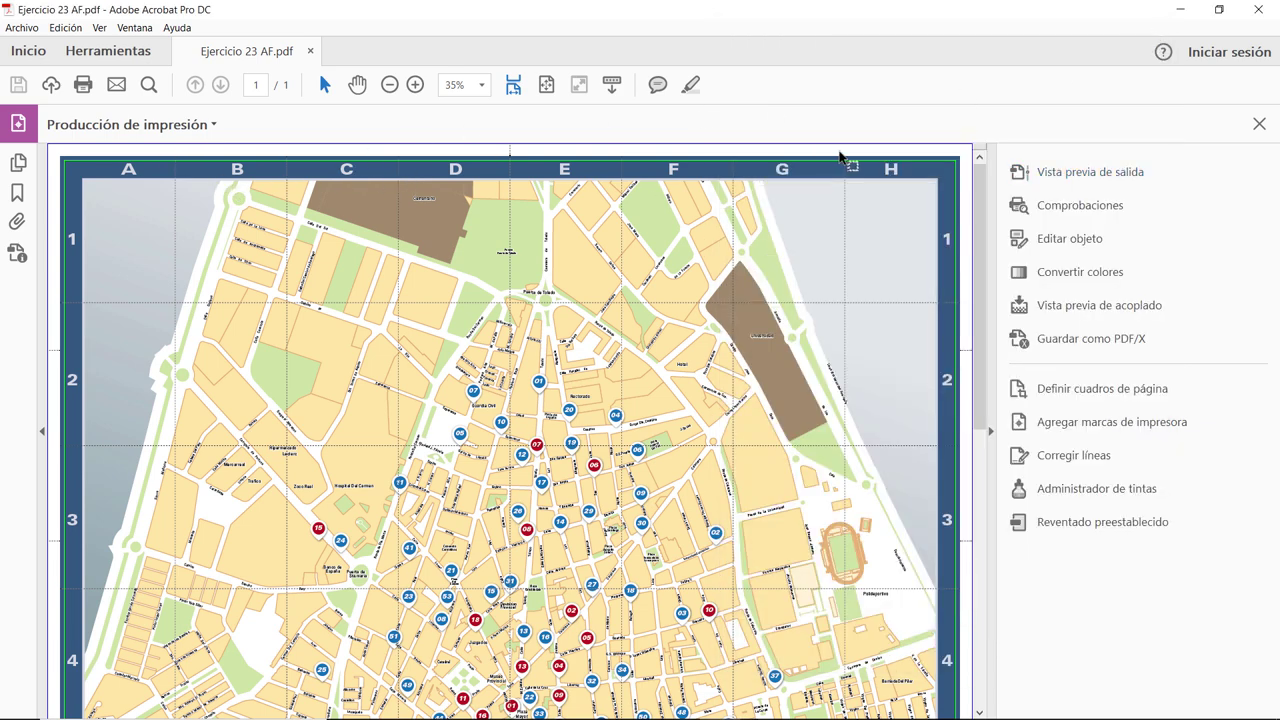
- In Definir cuadros de página, keep CropBox as the box and set the page range to Todas
left_click(1083, 398)
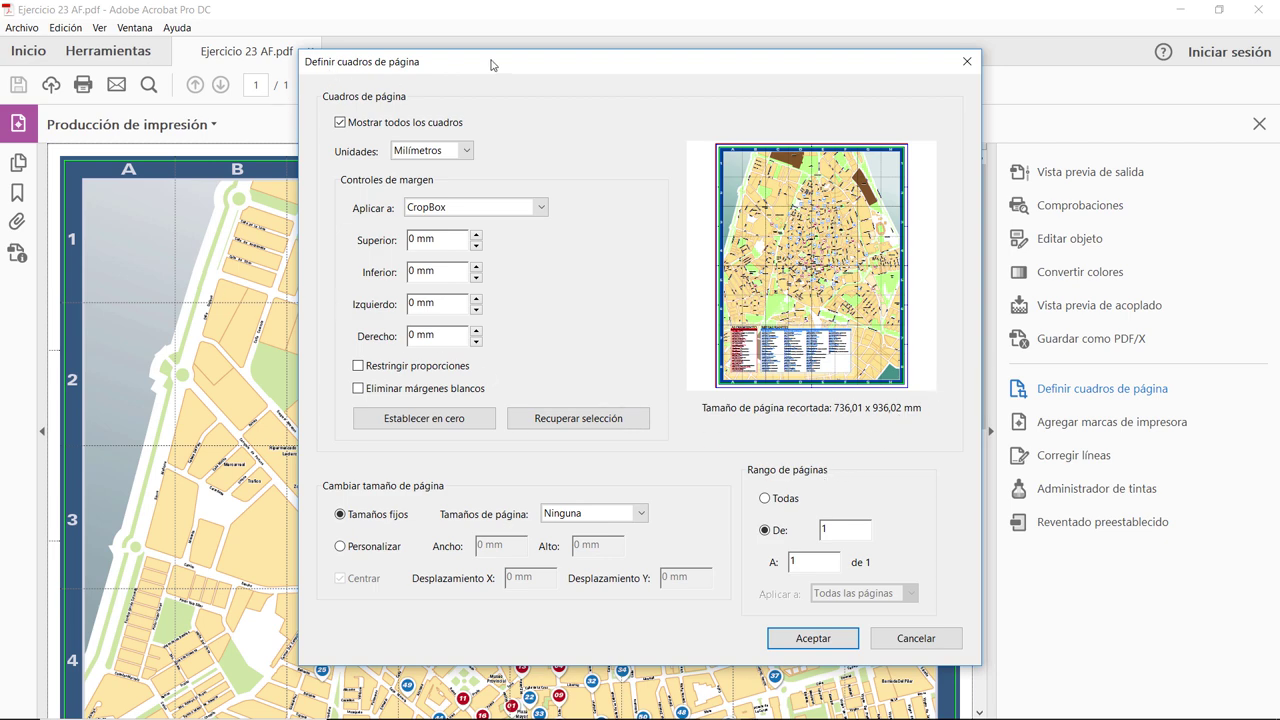
left_click_drag(491, 65, 577, 81)
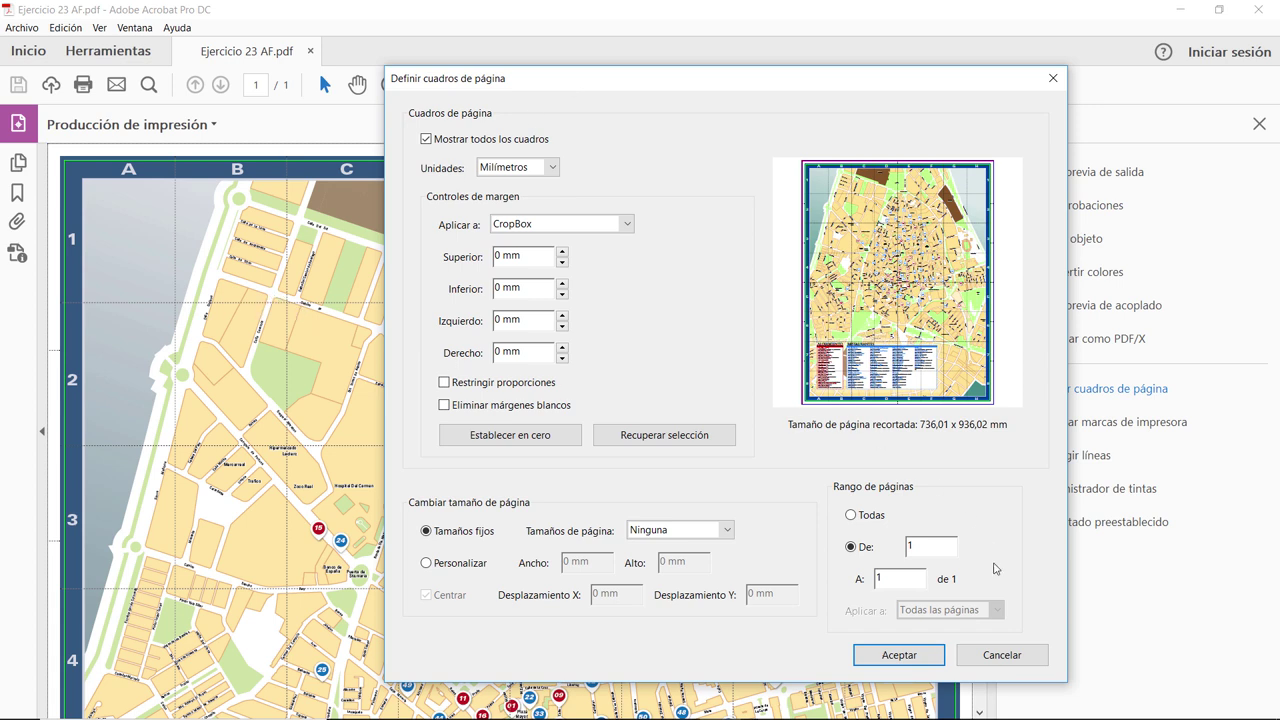
left_click_drag(691, 86, 669, 77)
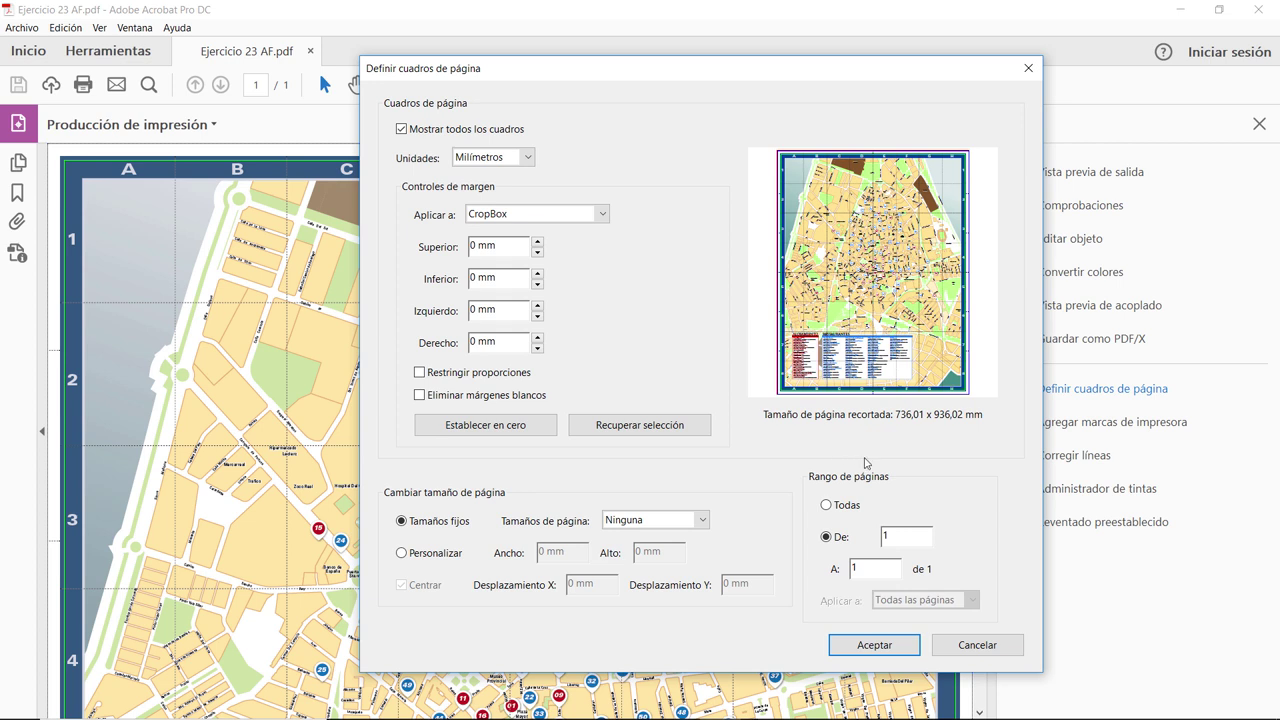
left_click(487, 214)
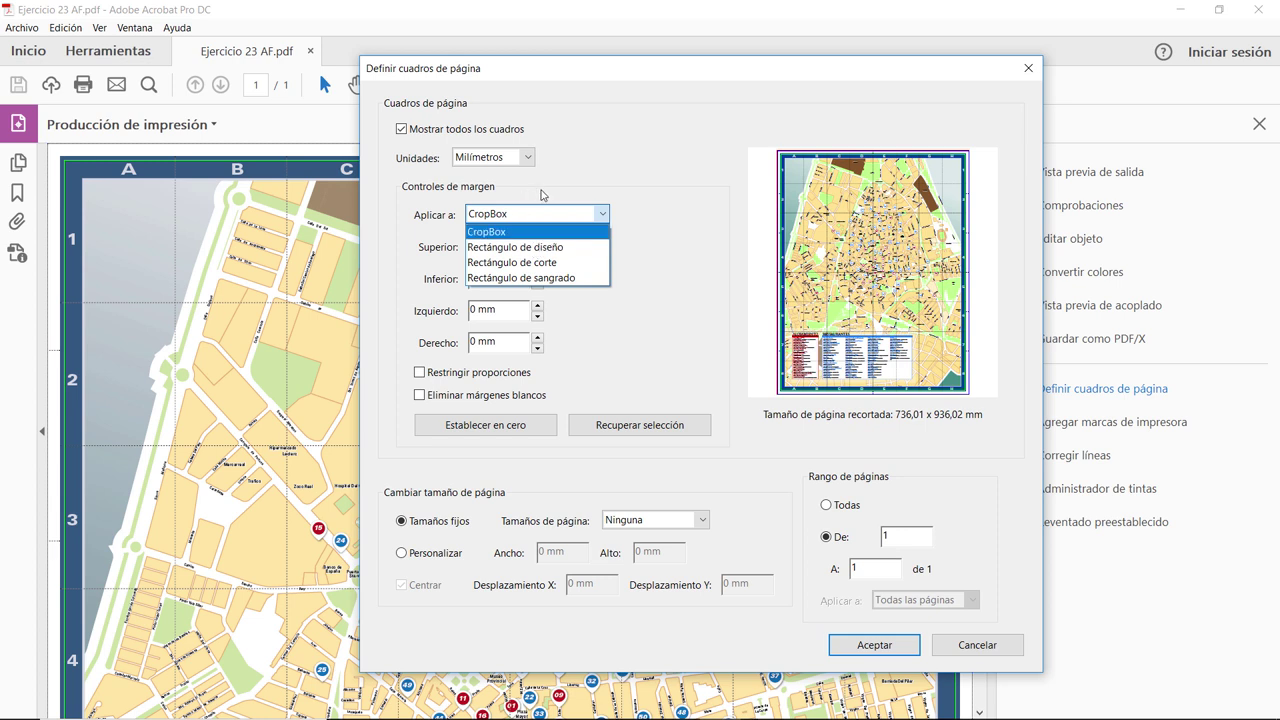
left_click(546, 211)
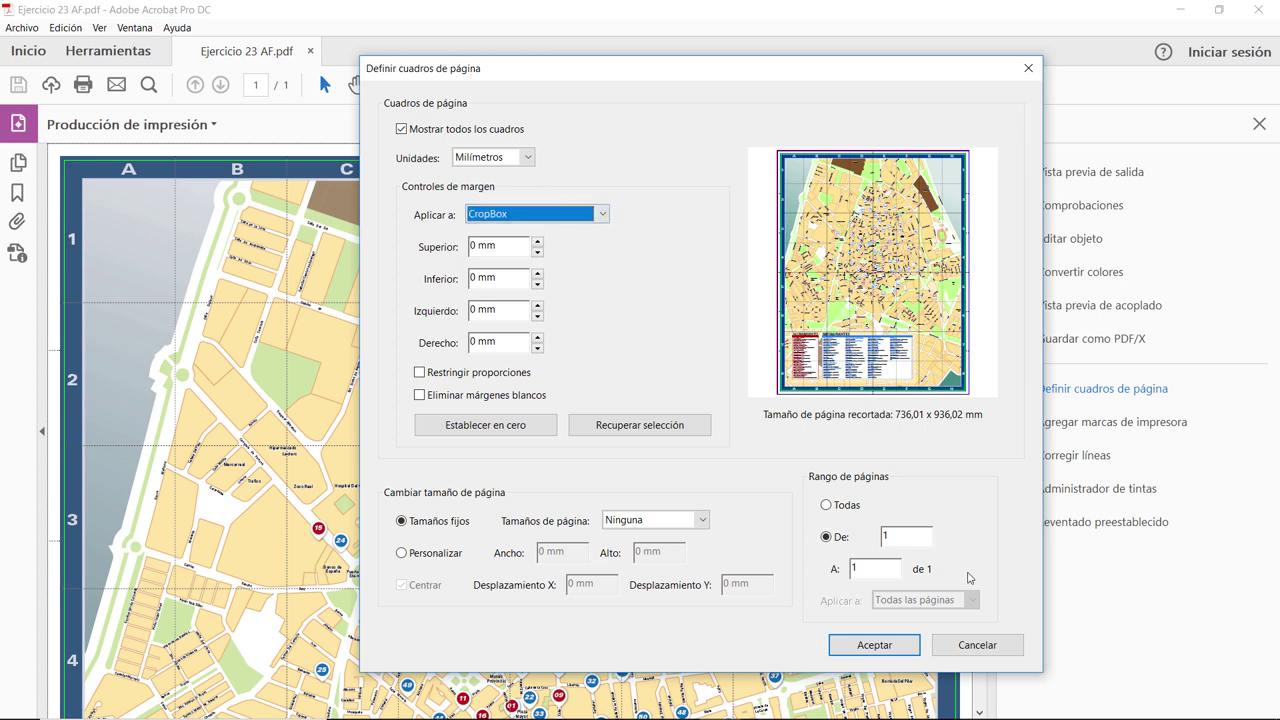
left_click(846, 508)
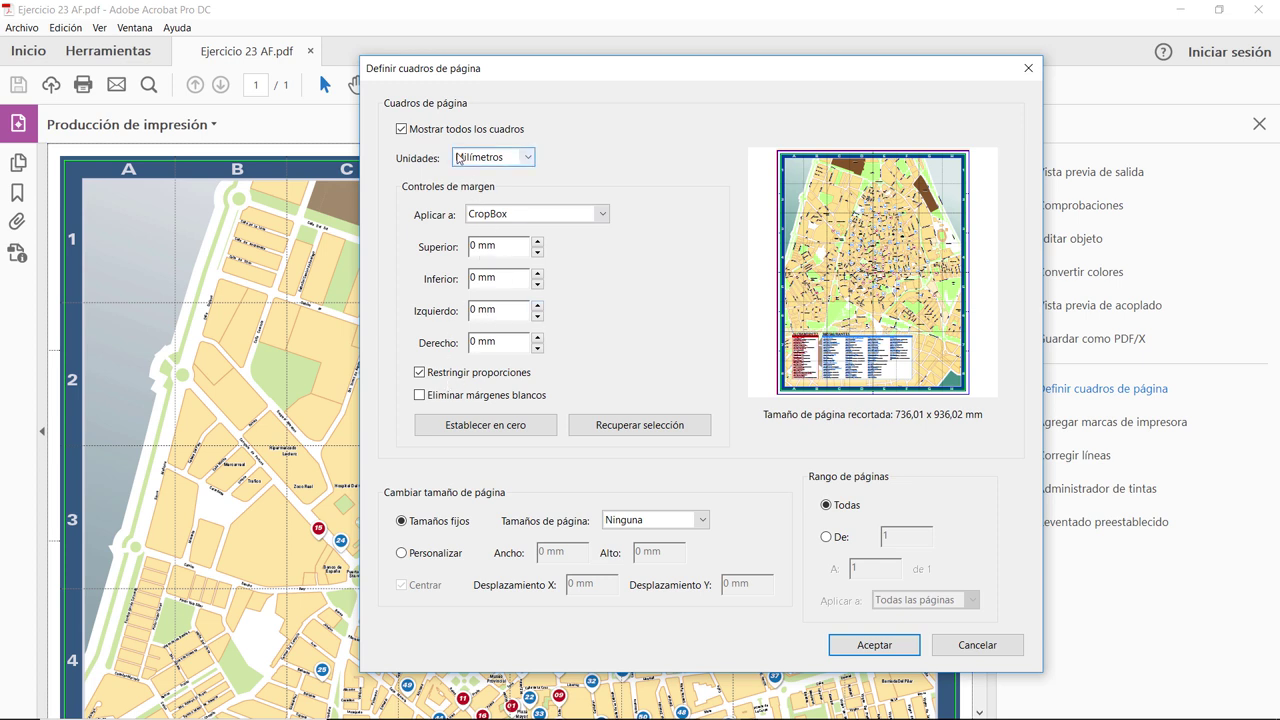
- Try CropBox margins up to 7 mm, bring them back to 0 mm, and show the page box types
left_click(537, 242)
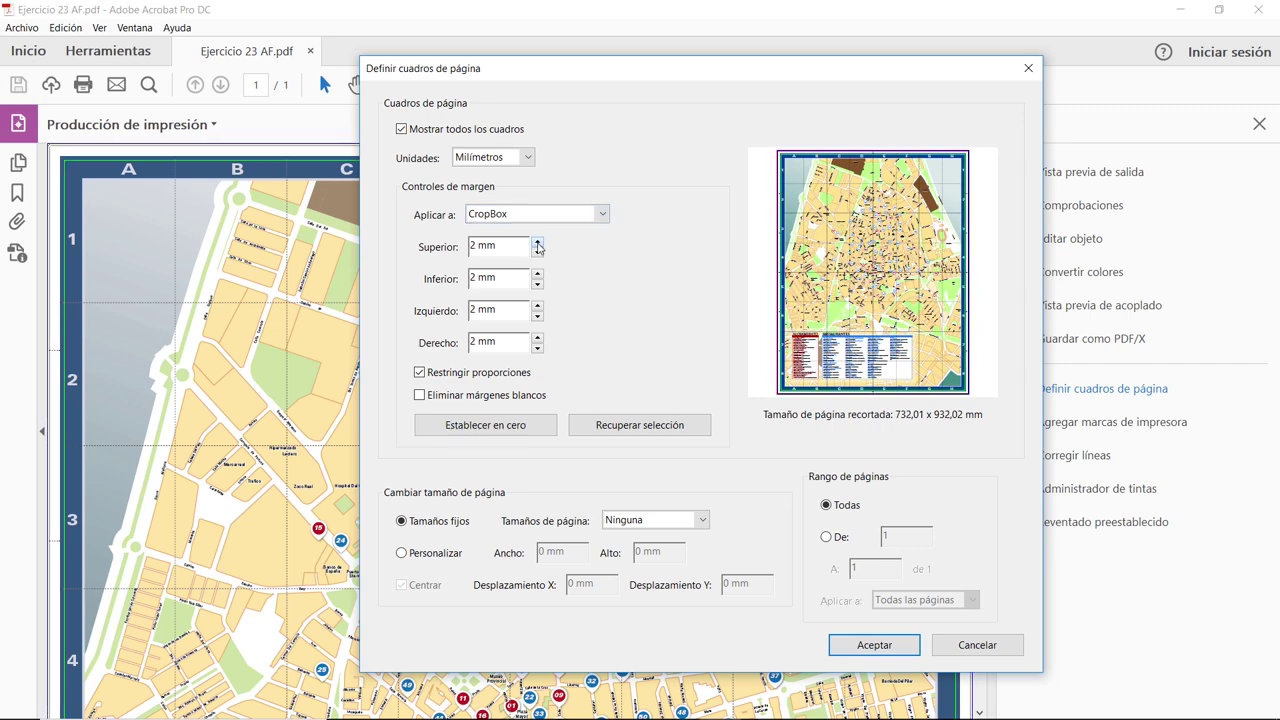
left_click(537, 243)
left_click(537, 243)
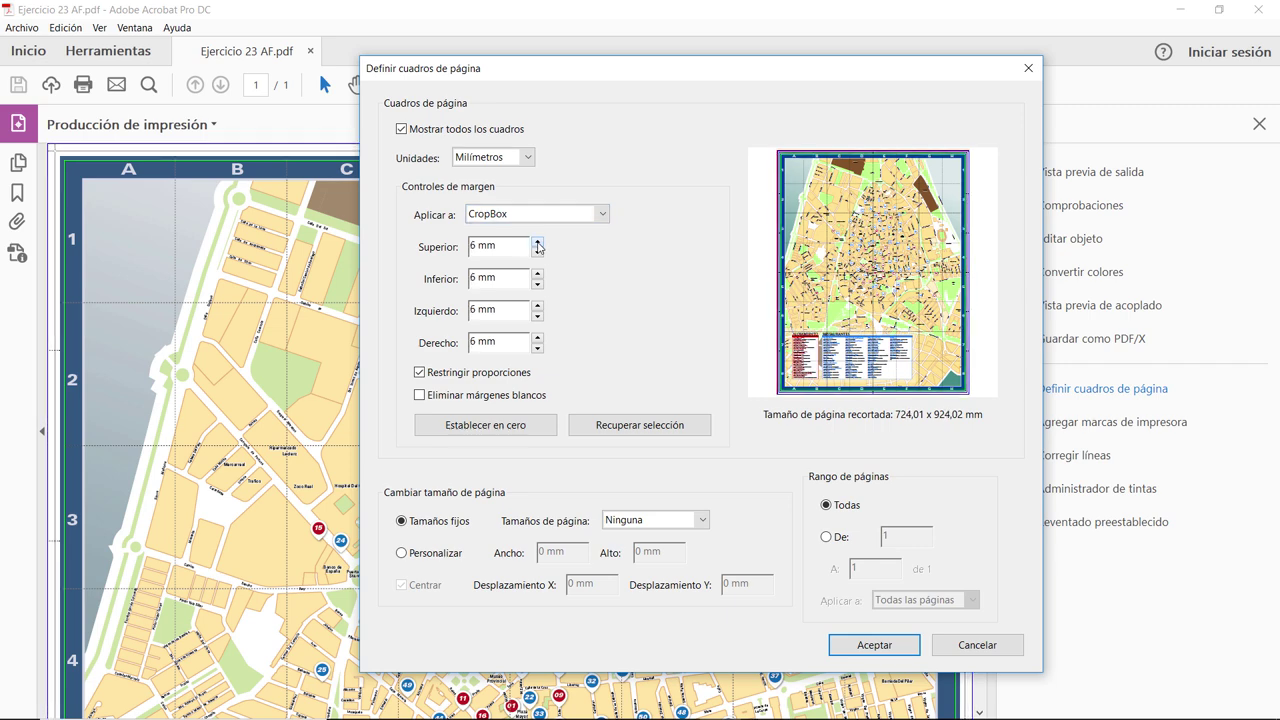
left_click(537, 243)
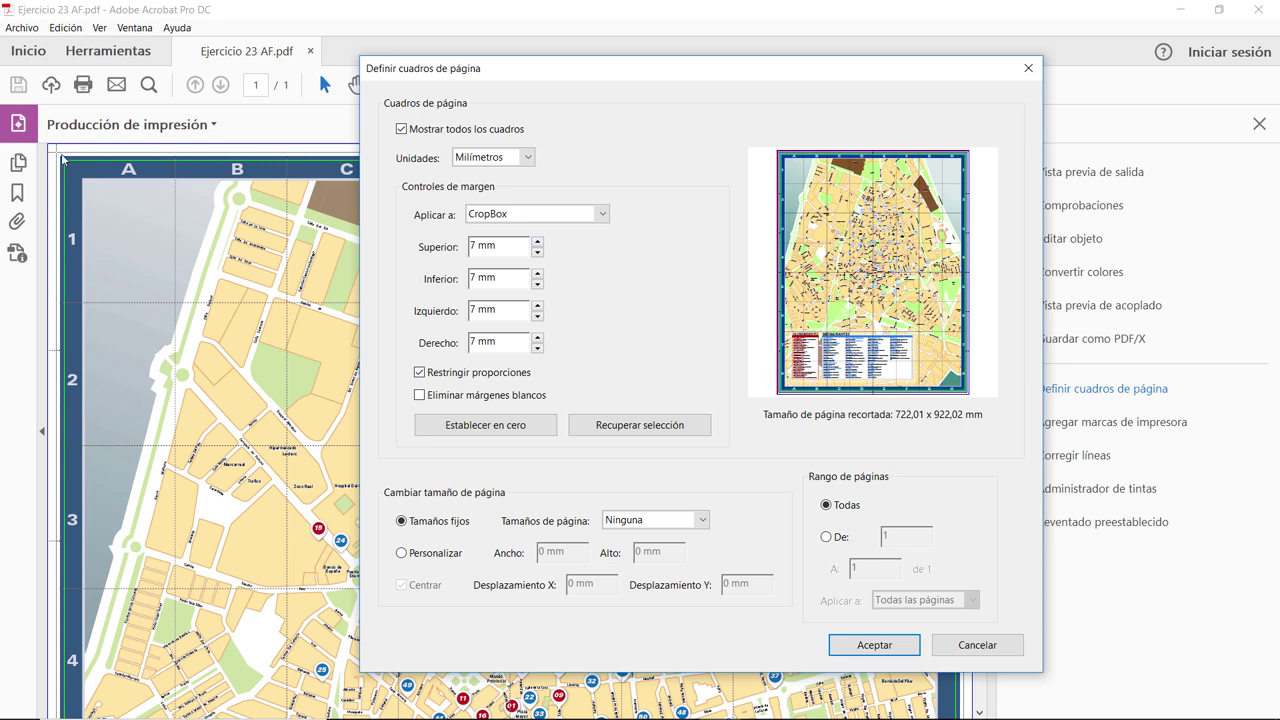
left_click(537, 253)
left_click(537, 253)
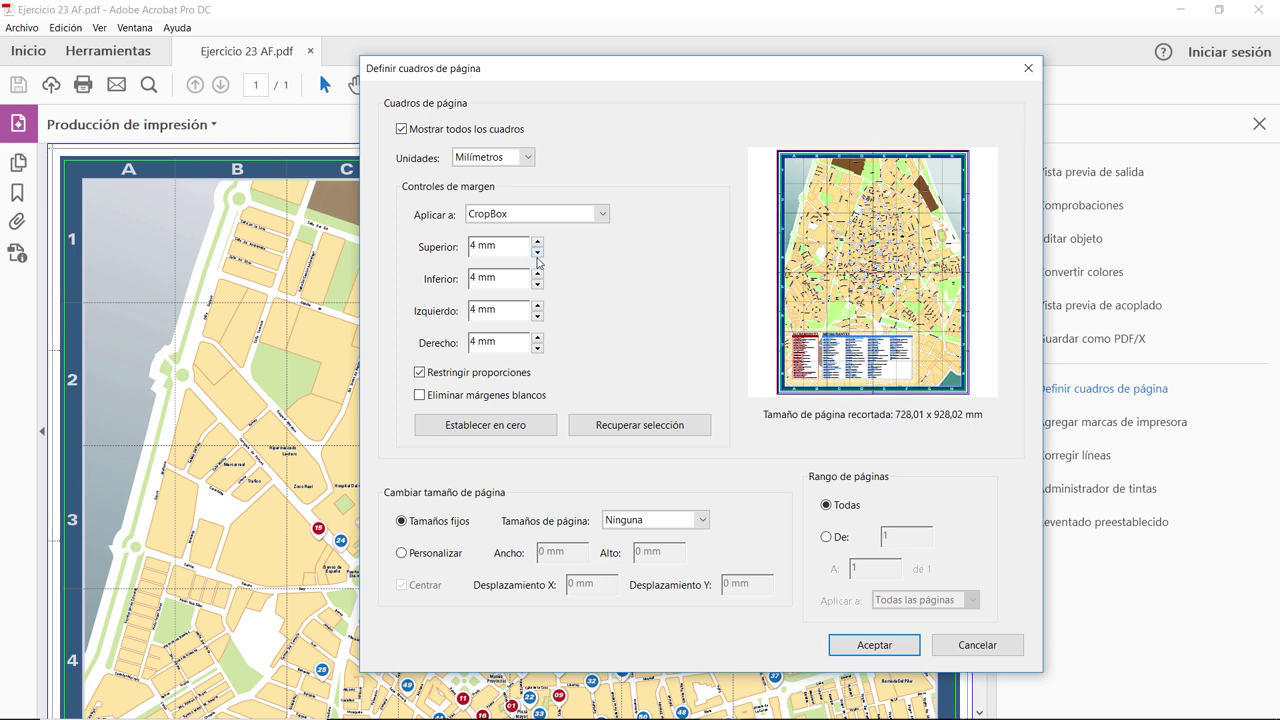
left_click(537, 253)
left_click(537, 253)
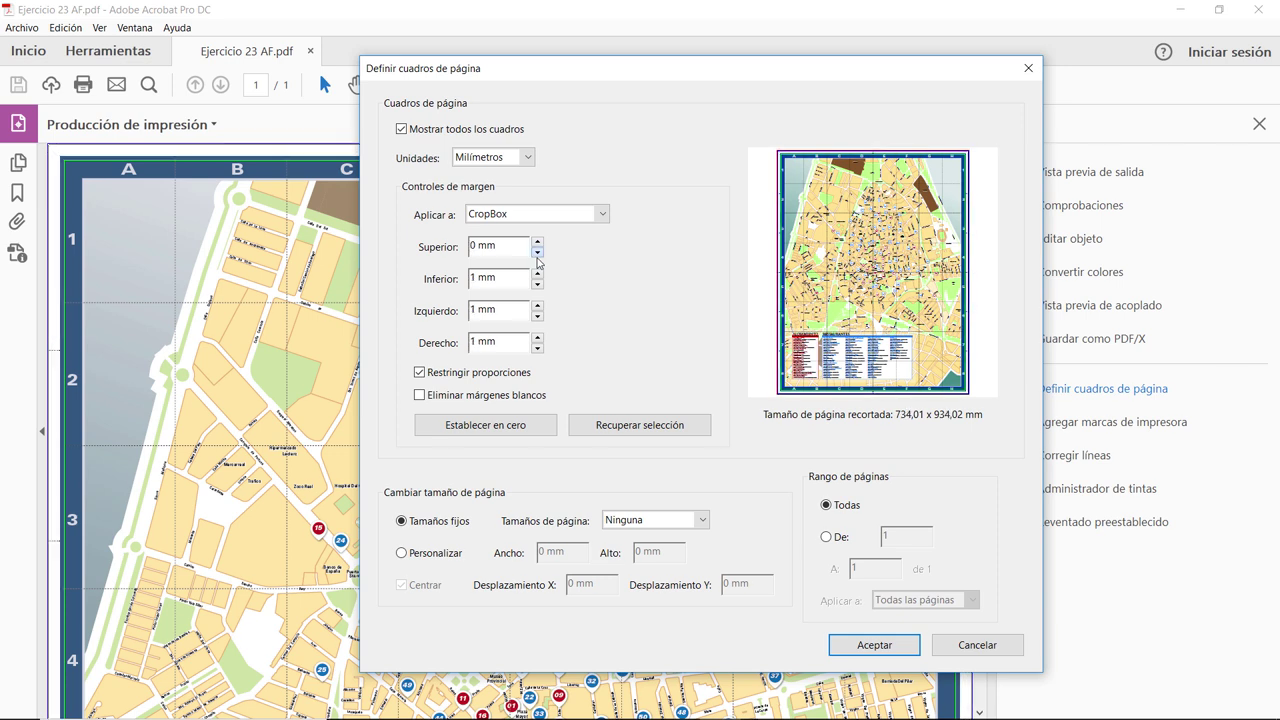
left_click(498, 215)
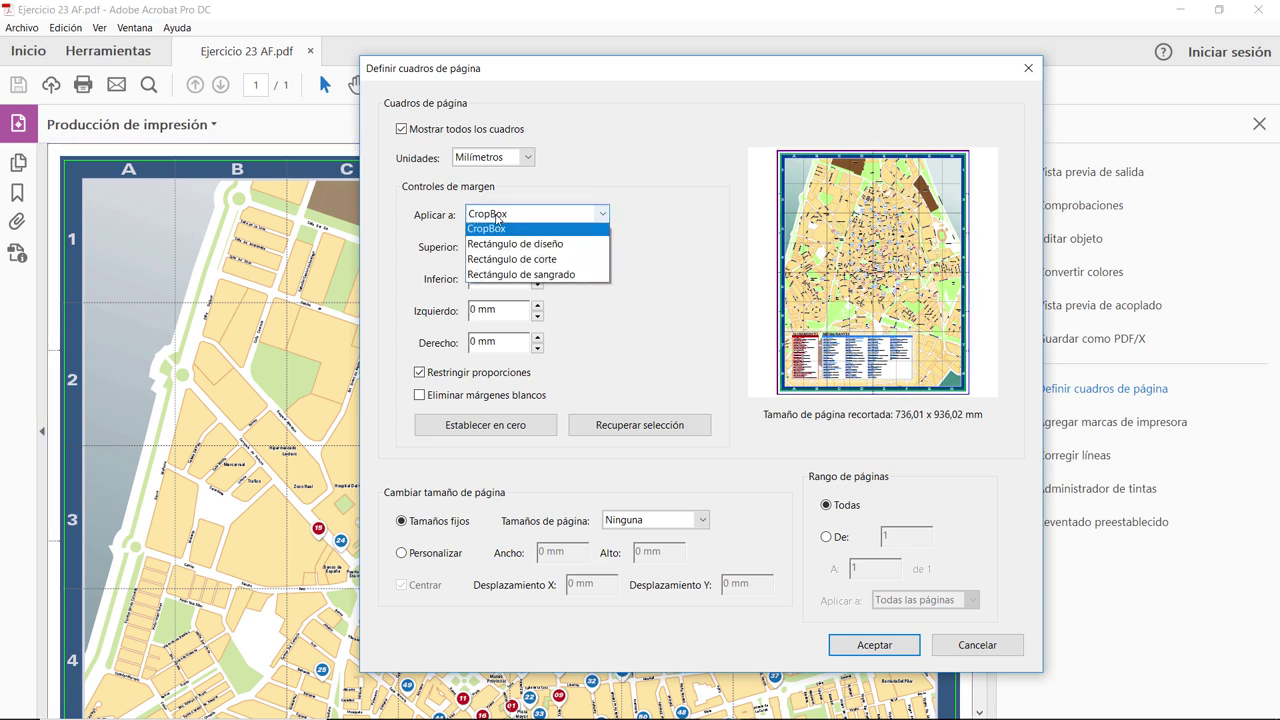
- Inset the Rectángulo de sangrado (bleed box) 10 mm on every side and apply it
left_click(505, 278)
left_click(537, 243)
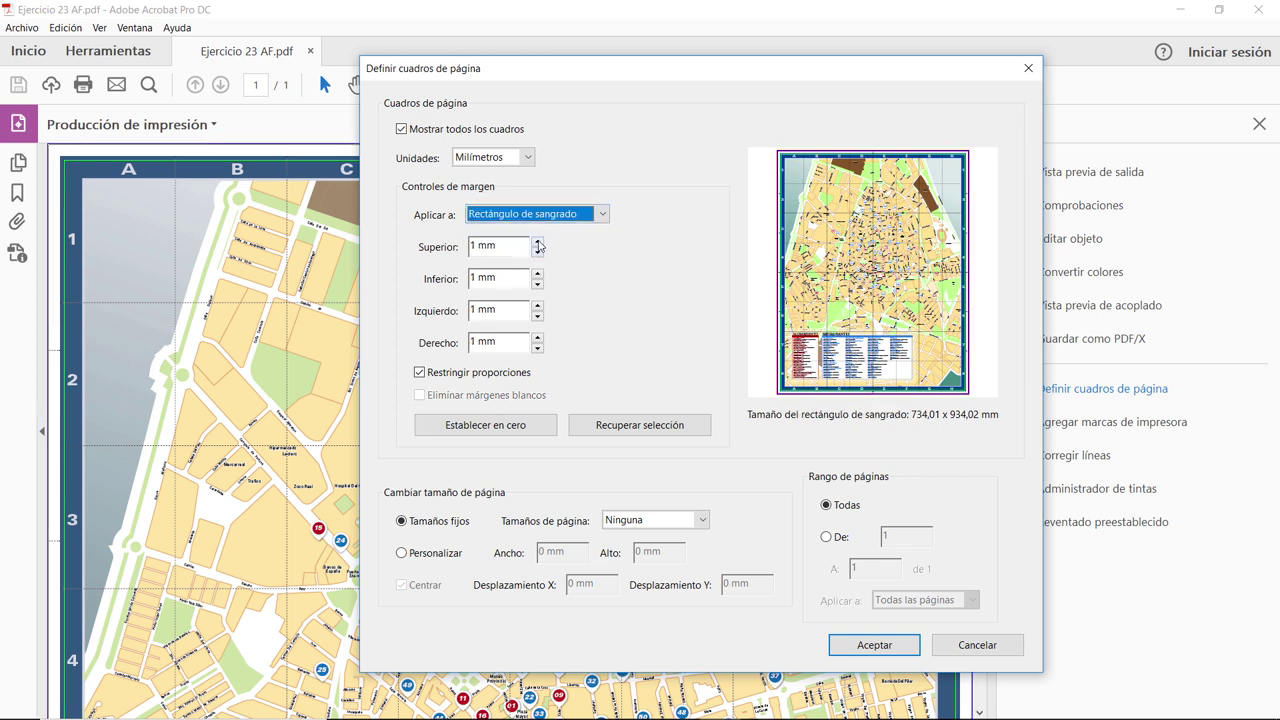
left_click(537, 243)
left_click(537, 243)
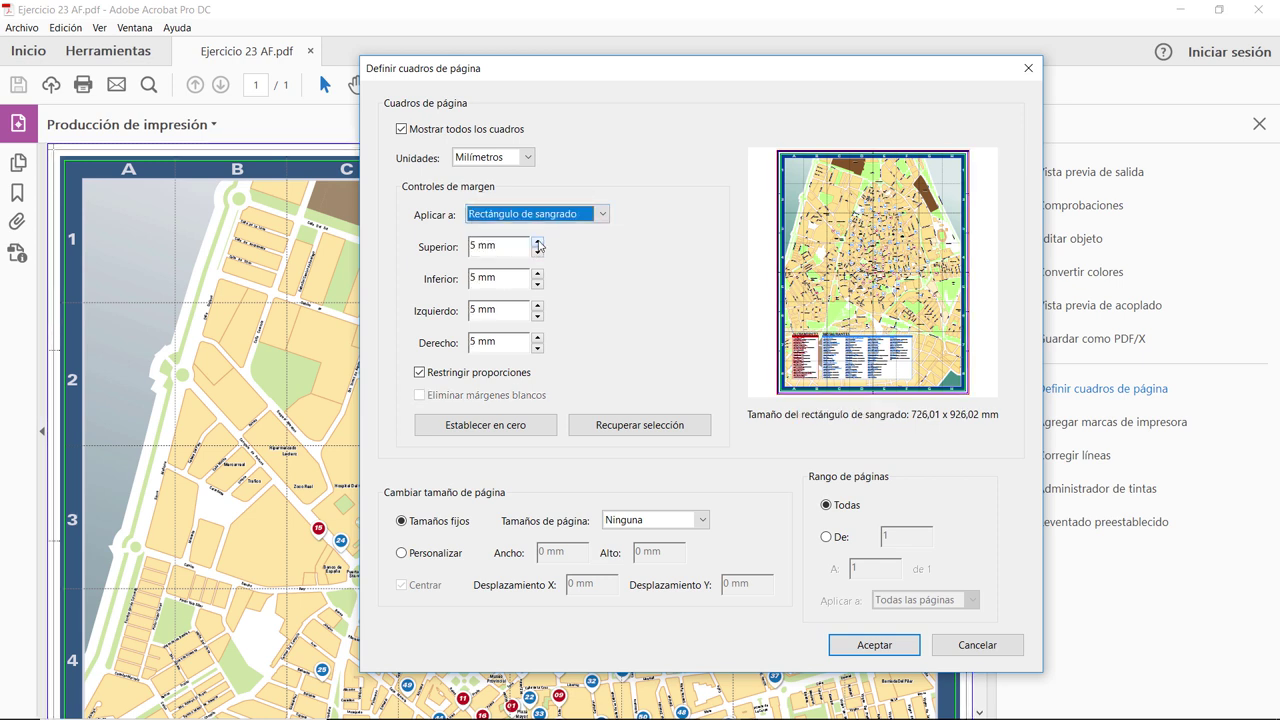
left_click(537, 243)
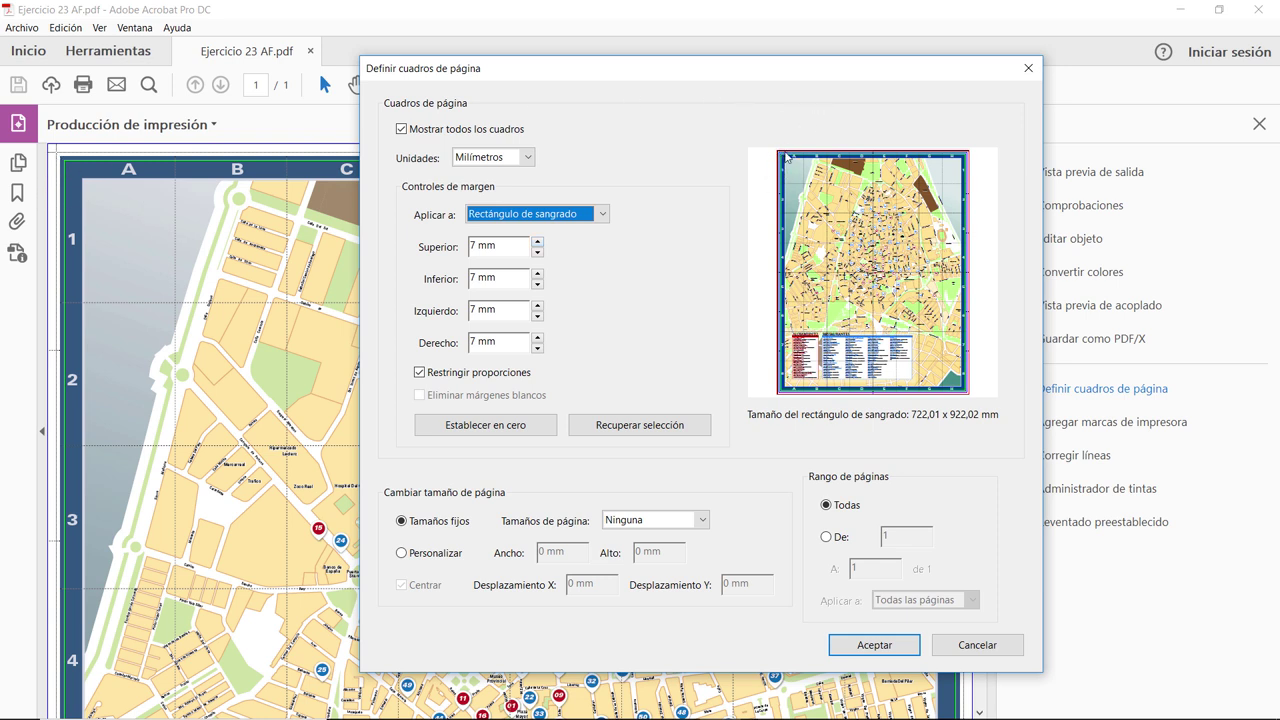
left_click(537, 242)
left_click(537, 242)
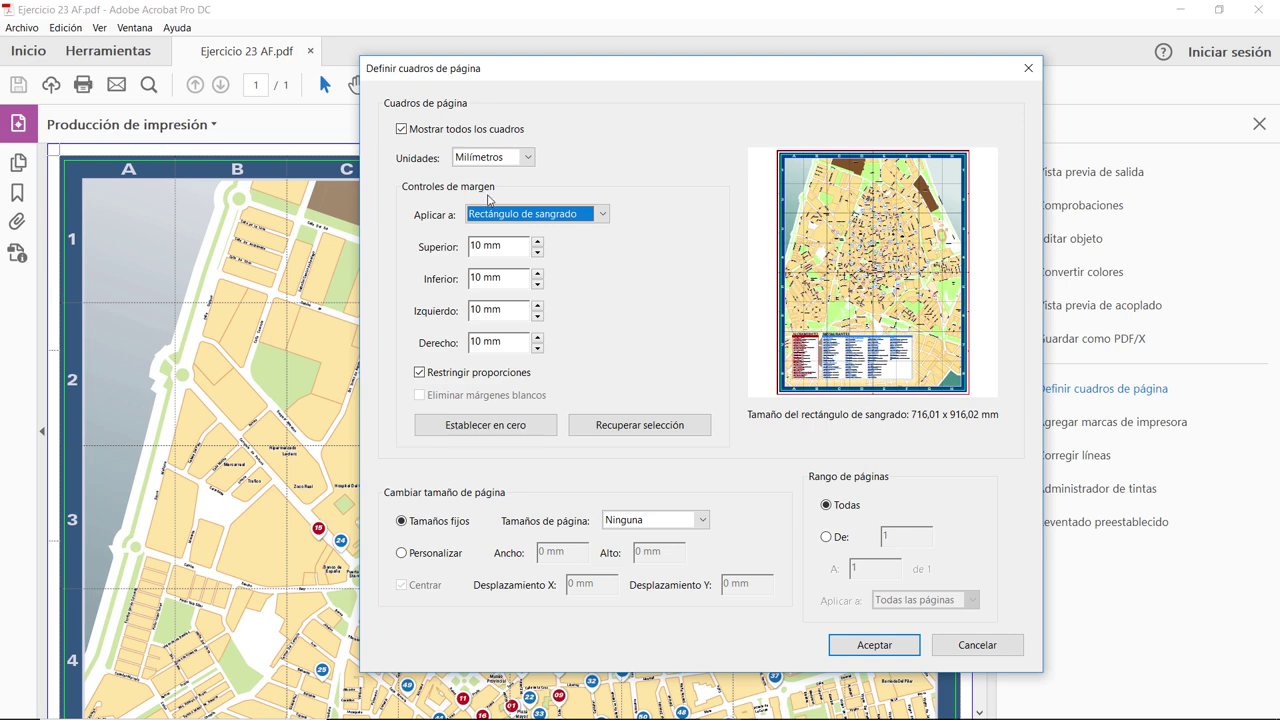
left_click(874, 645)
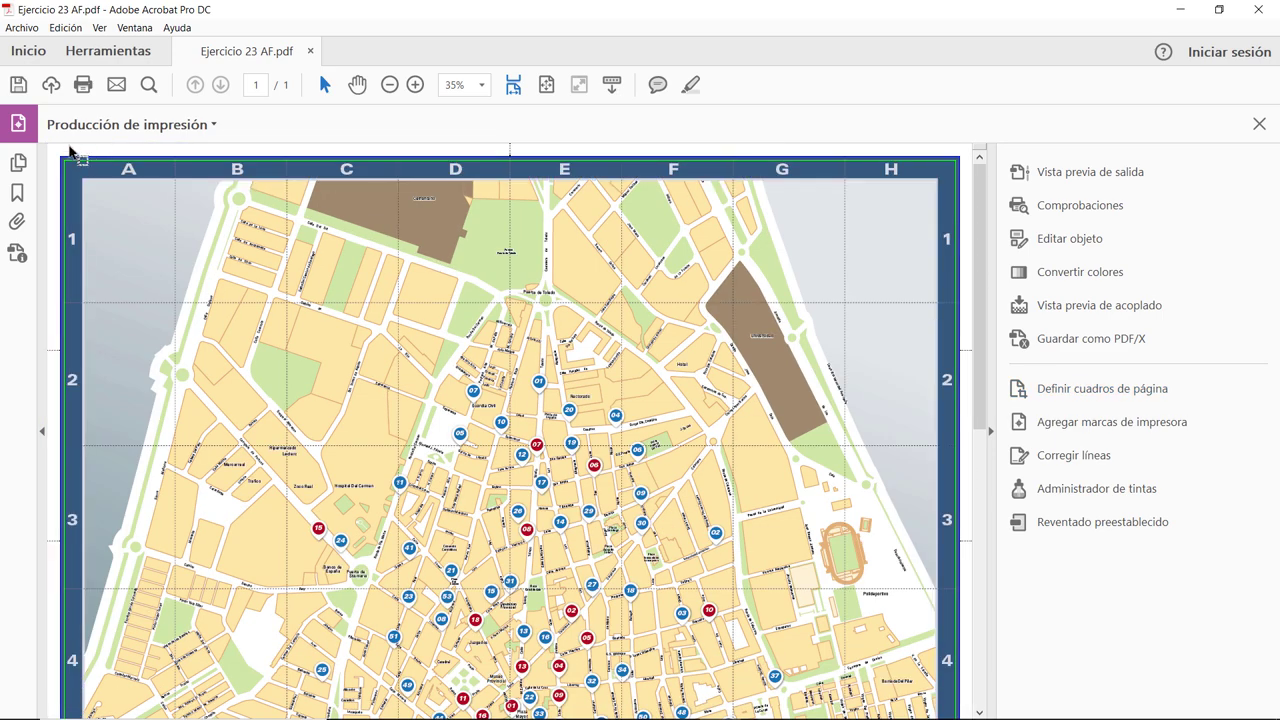
left_click(415, 85)
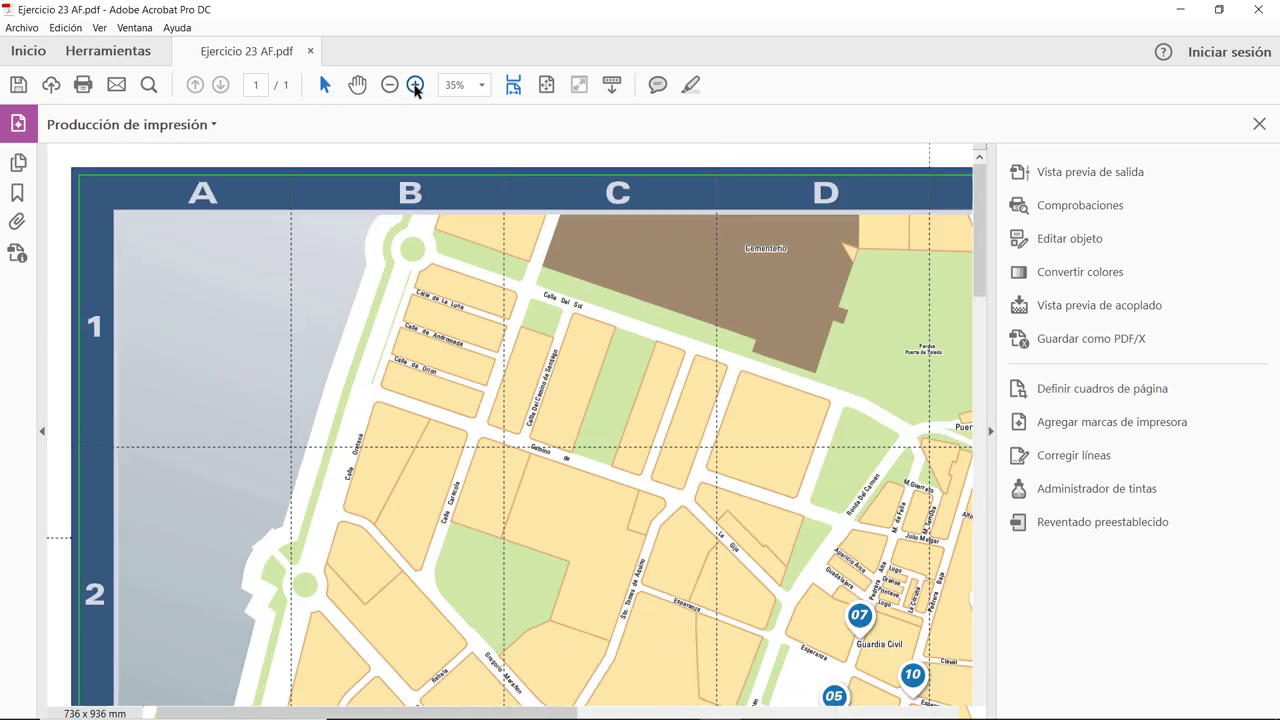
left_click(415, 85)
left_click(415, 85)
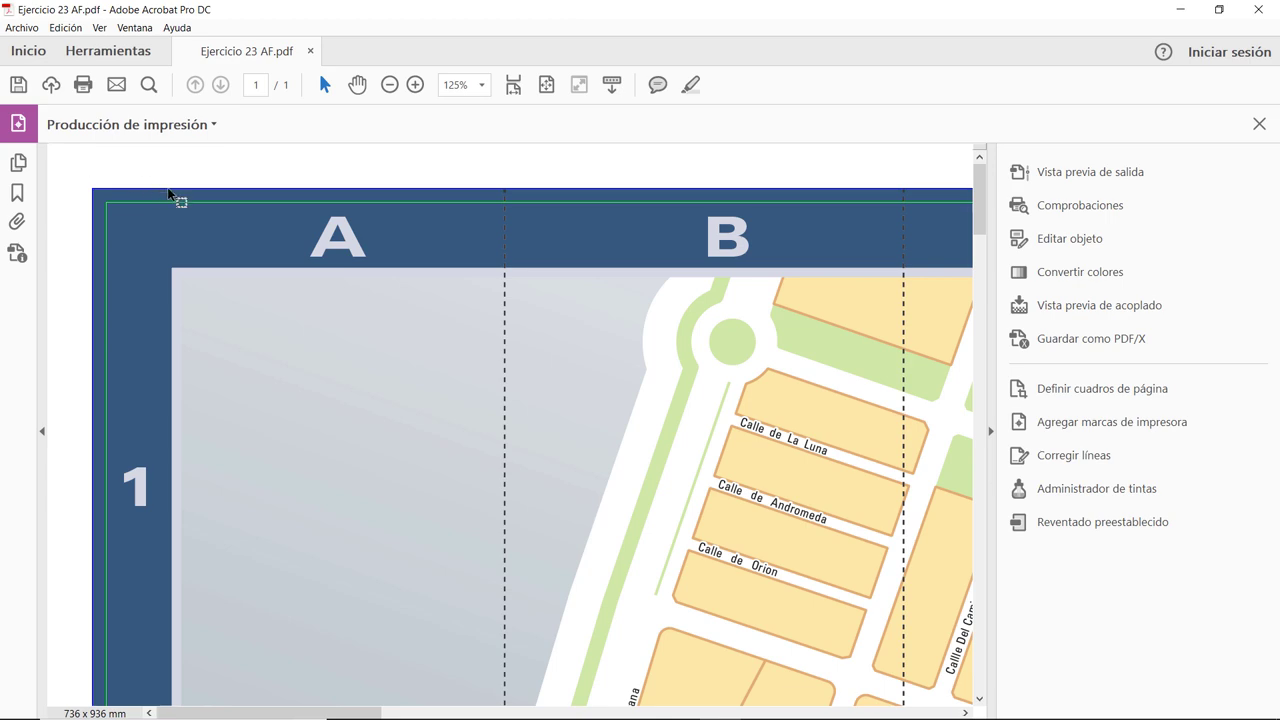
left_click(390, 86)
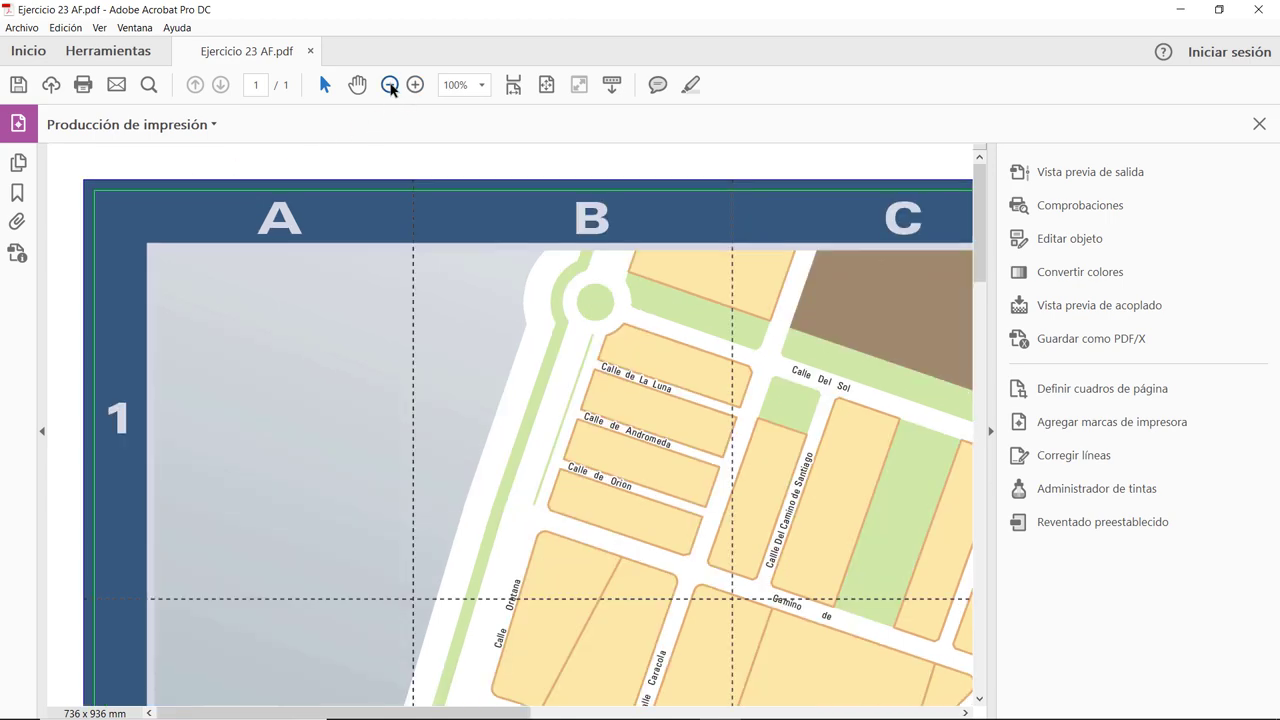
left_click(390, 86)
mouse_move(897, 200)
left_mouse_down()
mouse_move(712, 304)
mouse_move(841, 153)
left_mouse_up()
scroll(934, 163, "right", 2)
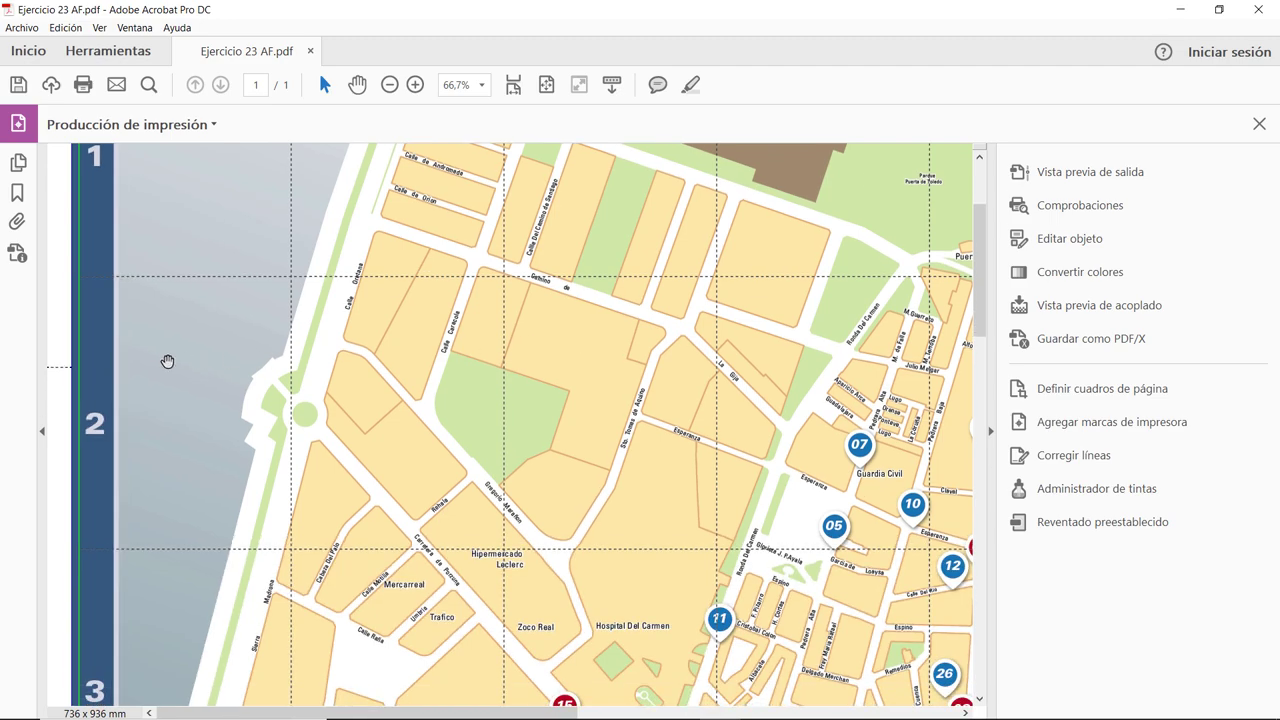
scroll(125, 490, "down", 4)
scroll(132, 530, "down", 3)
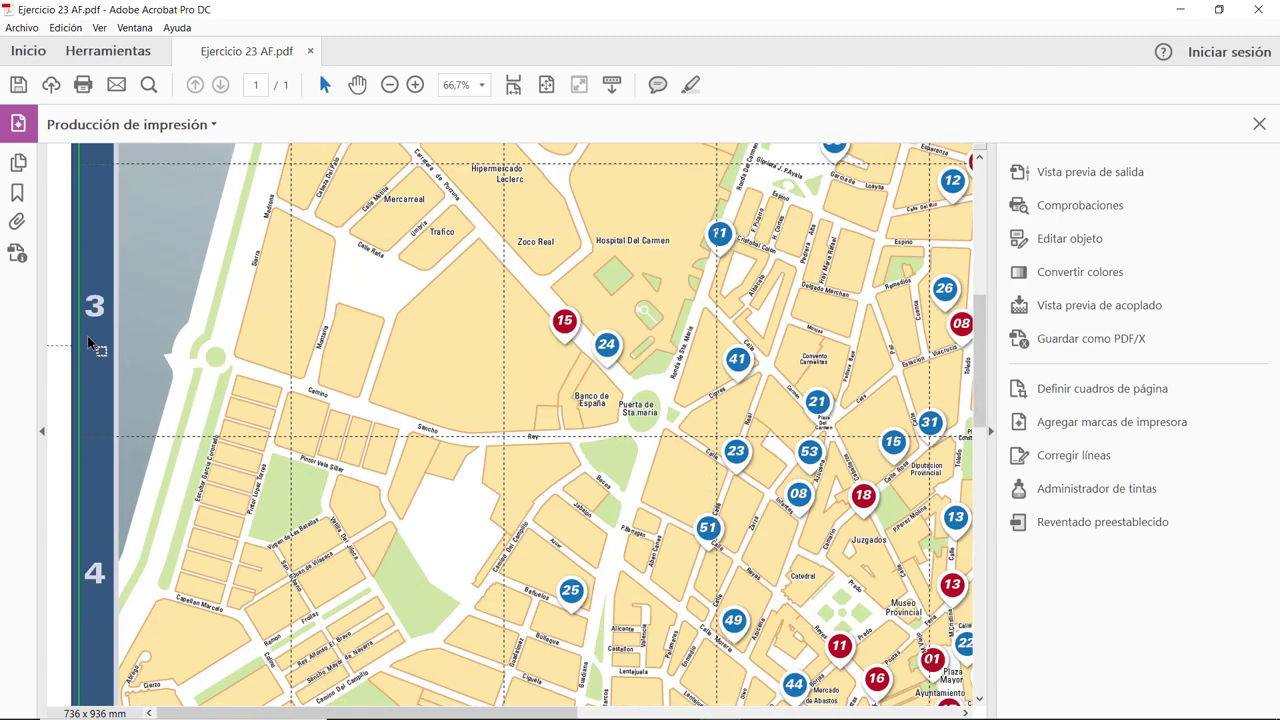
scroll(96, 590, "down", 5)
scroll(96, 445, "down", 3)
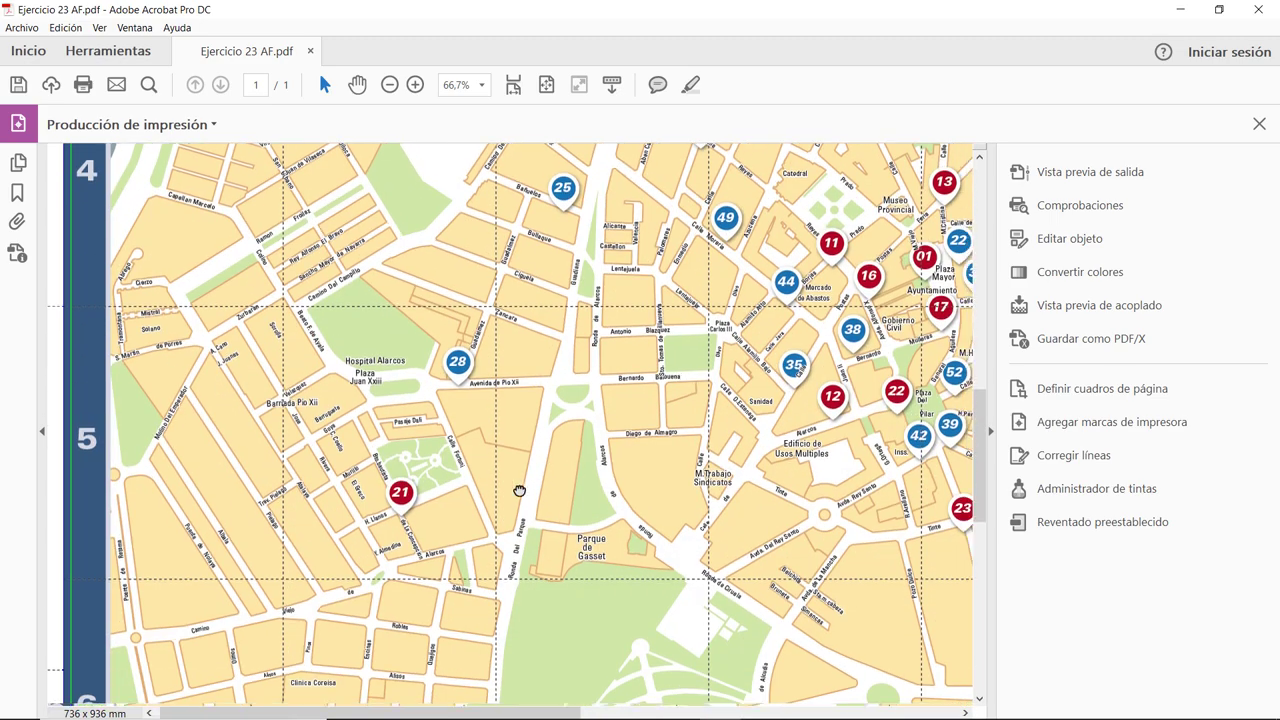
scroll(507, 464, "right", 6)
scroll(507, 464, "right", 6)
scroll(507, 464, "right", 2)
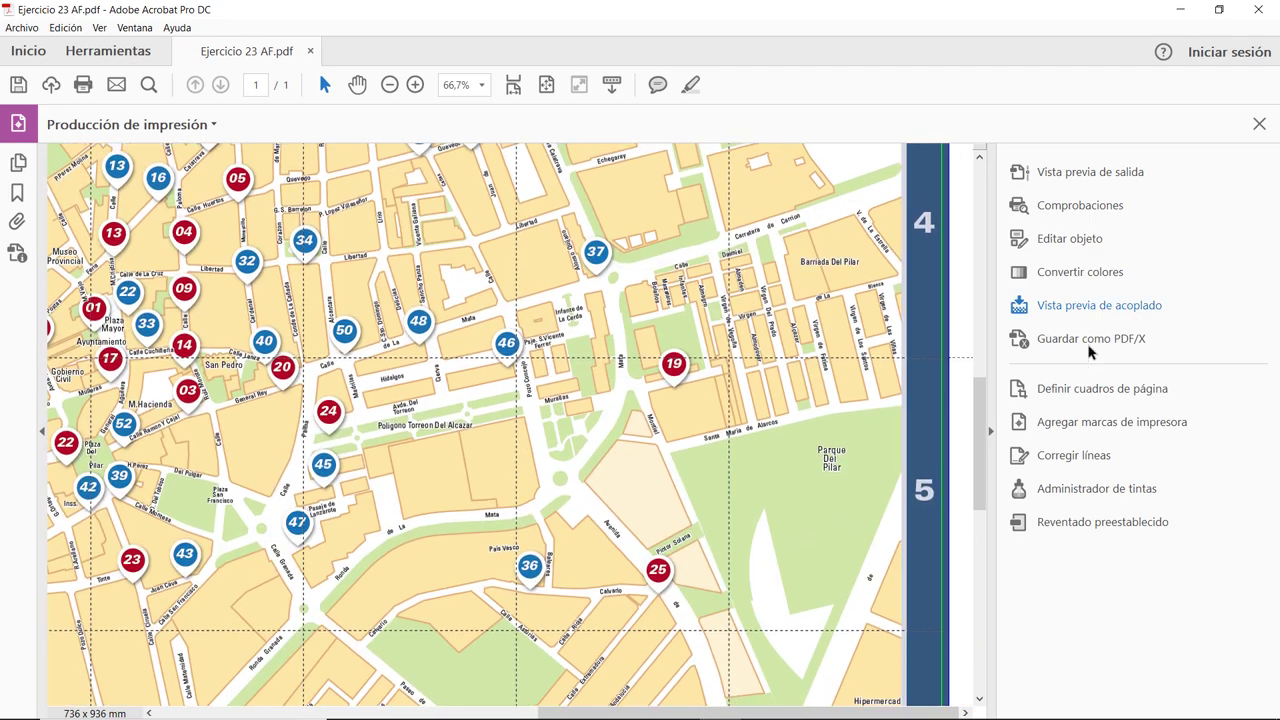
scroll(714, 410, "up", 4)
scroll(714, 410, "up", 4)
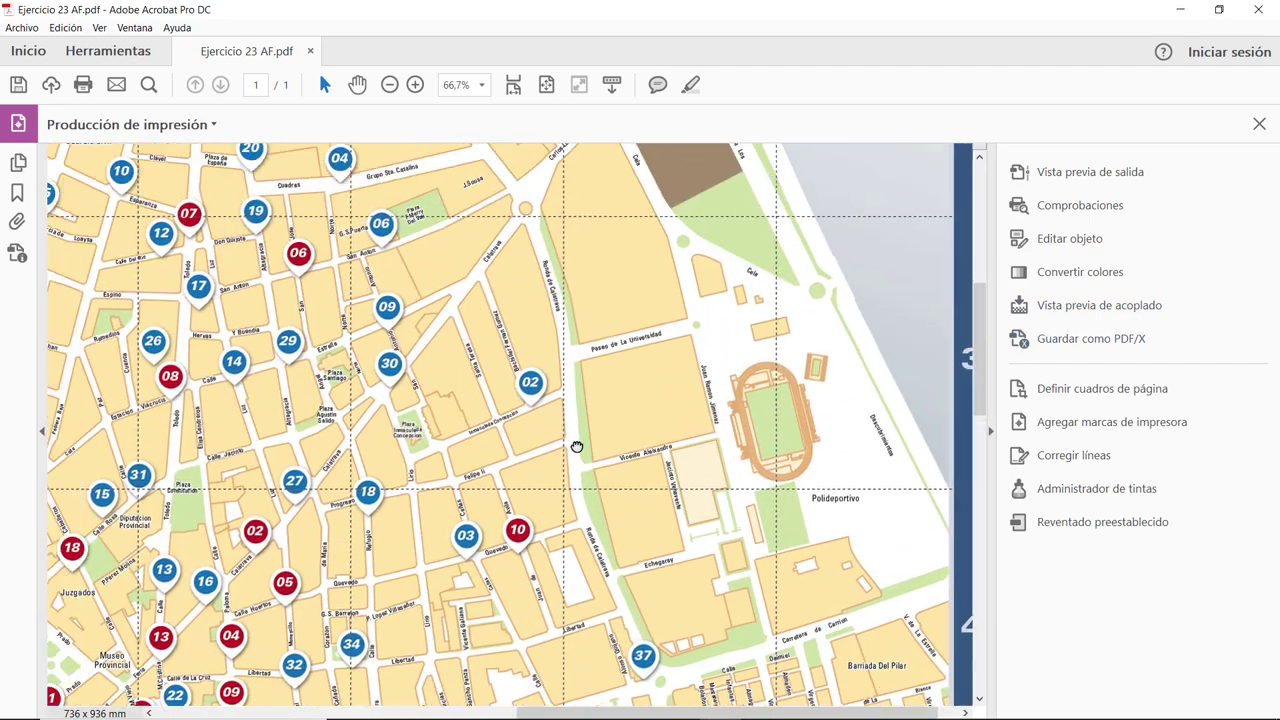
scroll(577, 446, "left", 6)
scroll(531, 397, "up", 6)
scroll(417, 334, "left", 3)
scroll(381, 331, "left", 1)
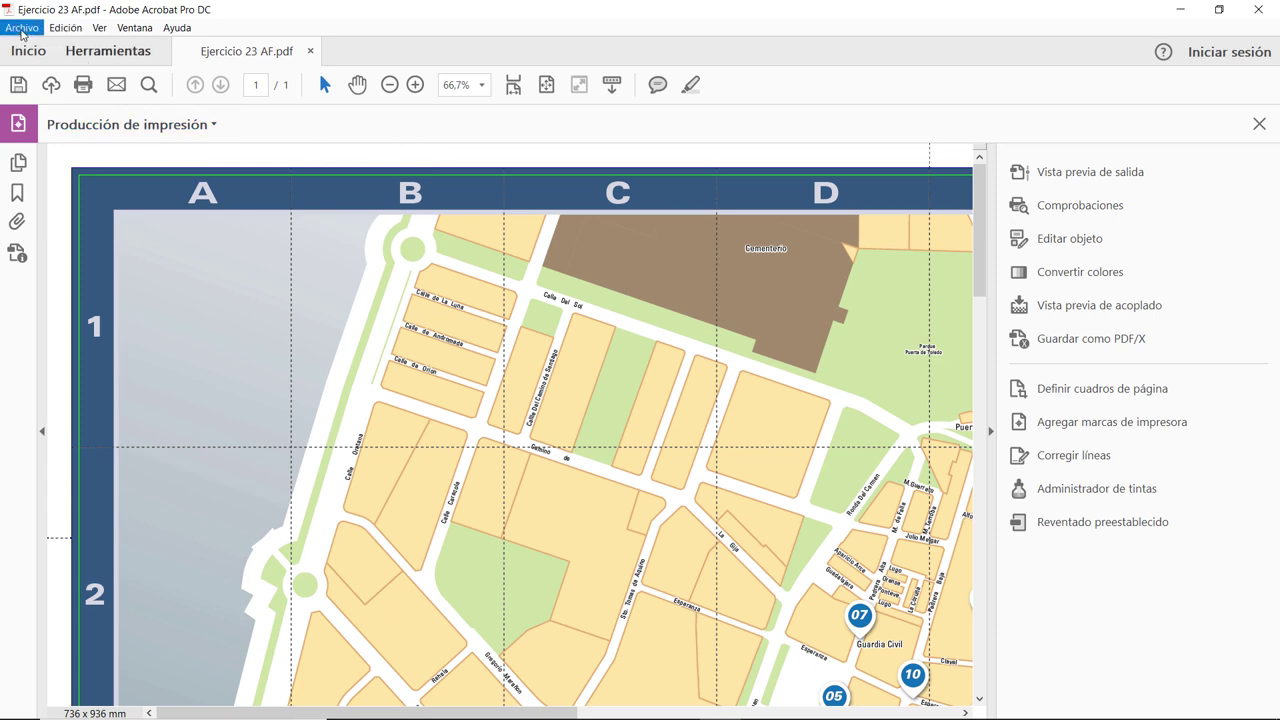
- Save the PDF and return from the tools list to the page
left_click(21, 31)
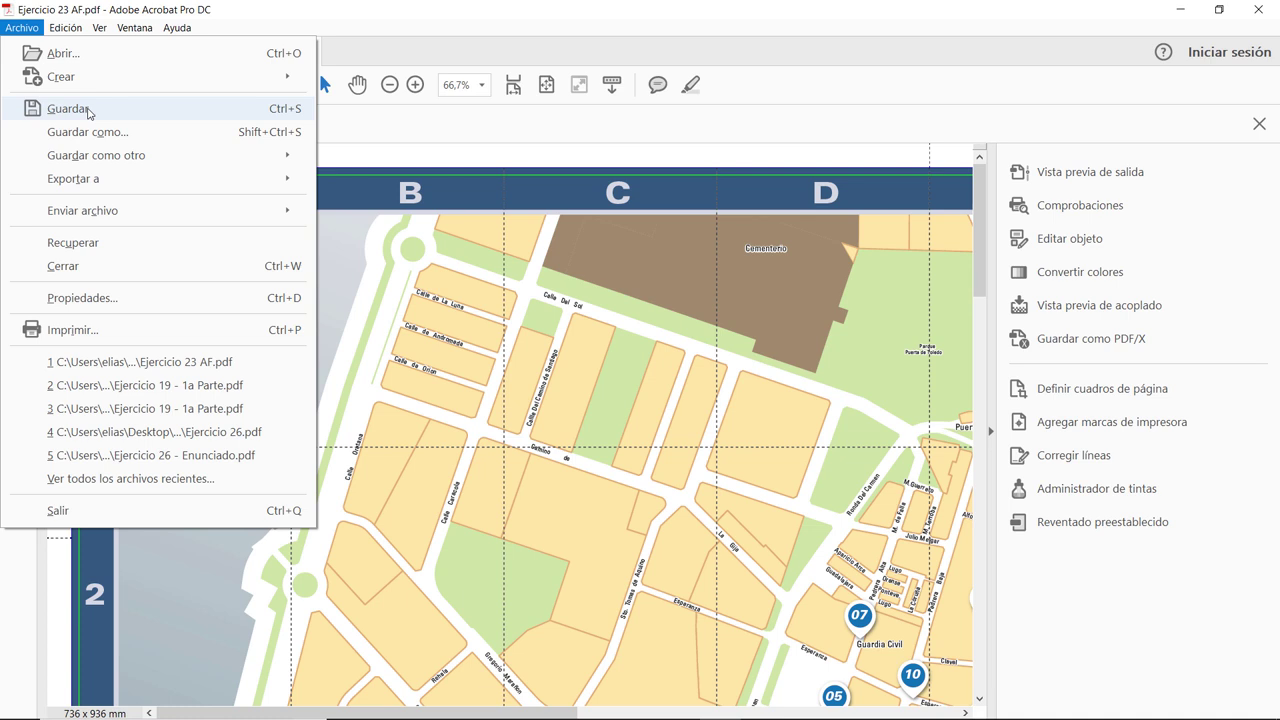
left_click(88, 110)
left_click(87, 110)
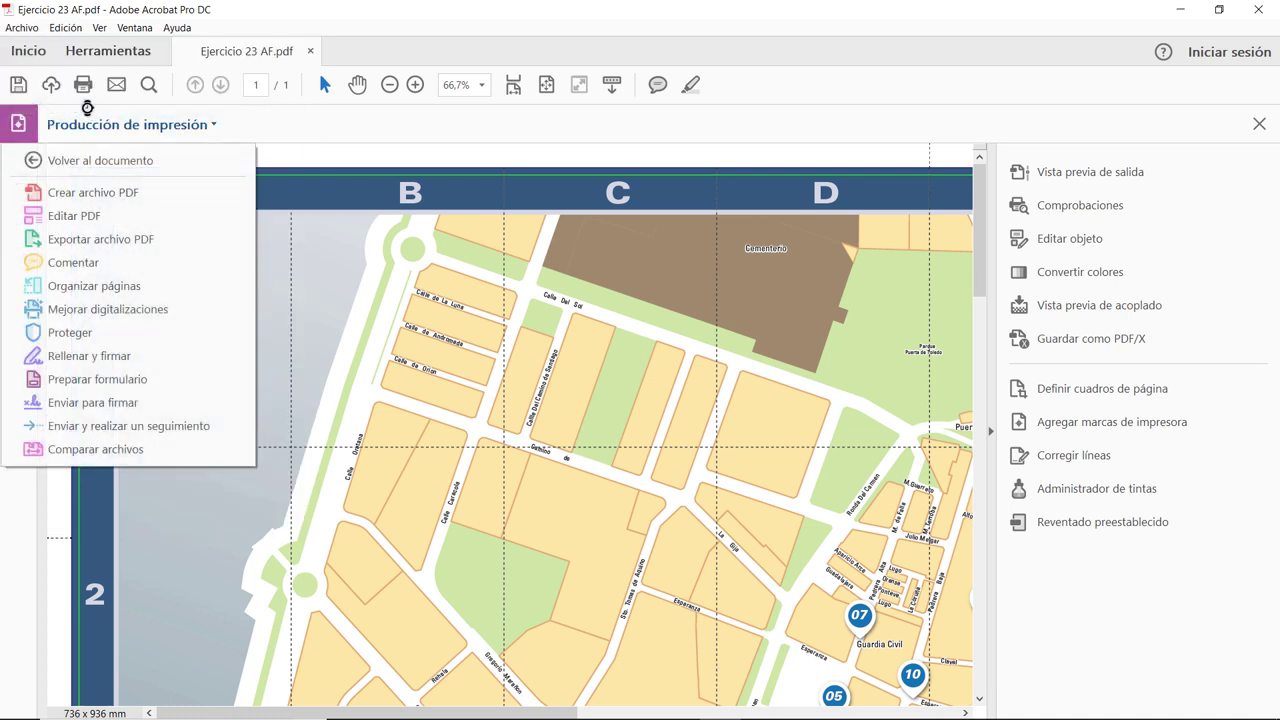
left_click(322, 135)
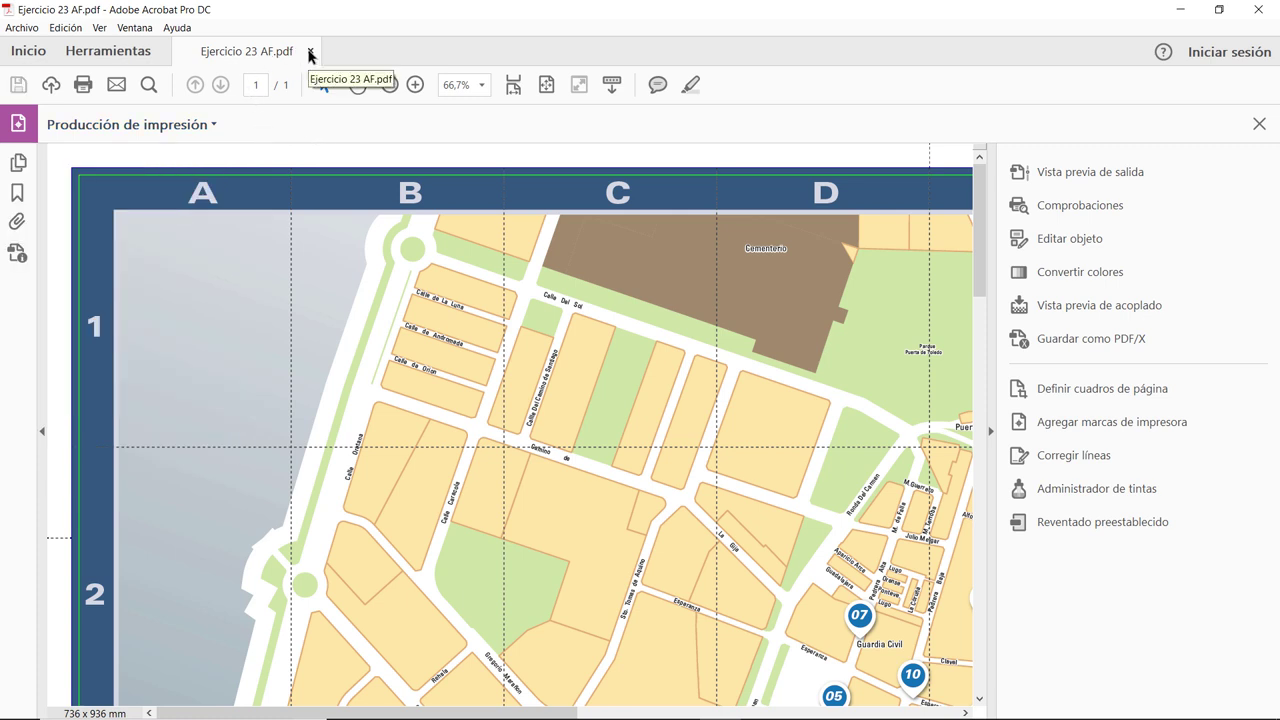
- Pan and scroll the map down to the Alojamiento and Restaurantes listing
left_click_drag(623, 457, 323, 432)
left_click_drag(778, 539, 371, 330)
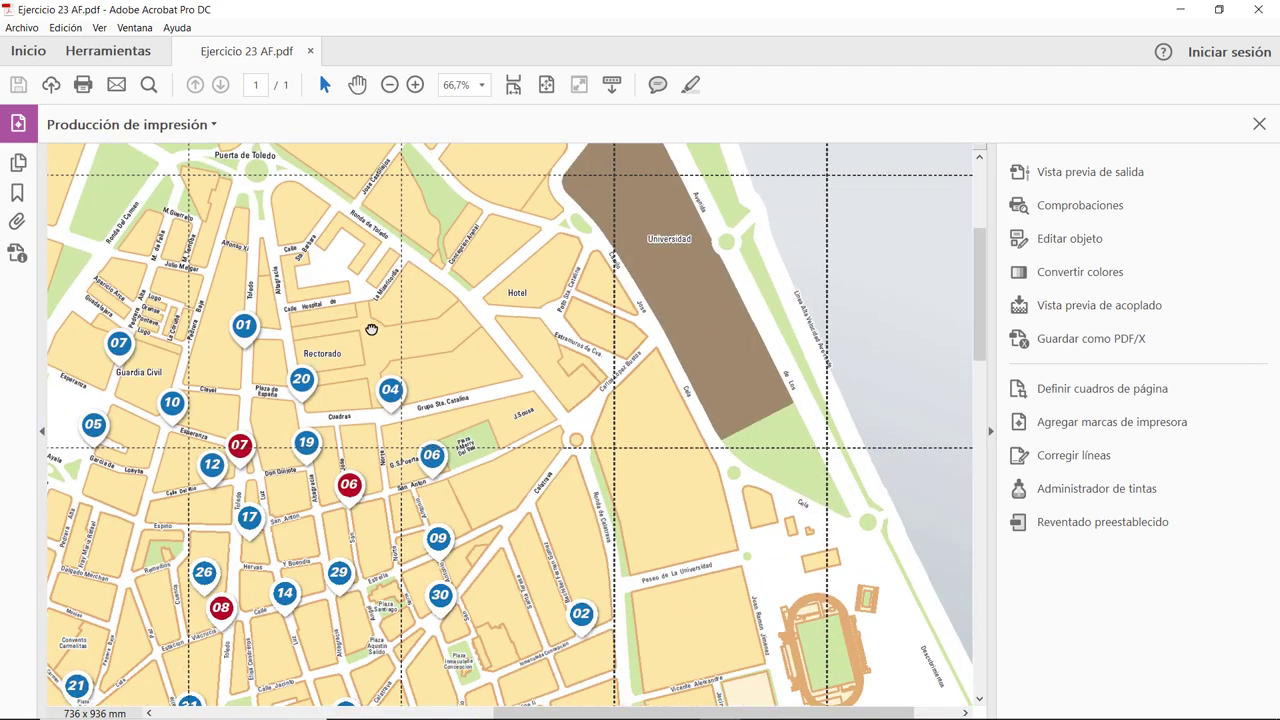
left_click_drag(624, 533, 523, 386)
scroll(701, 465, "down", 2)
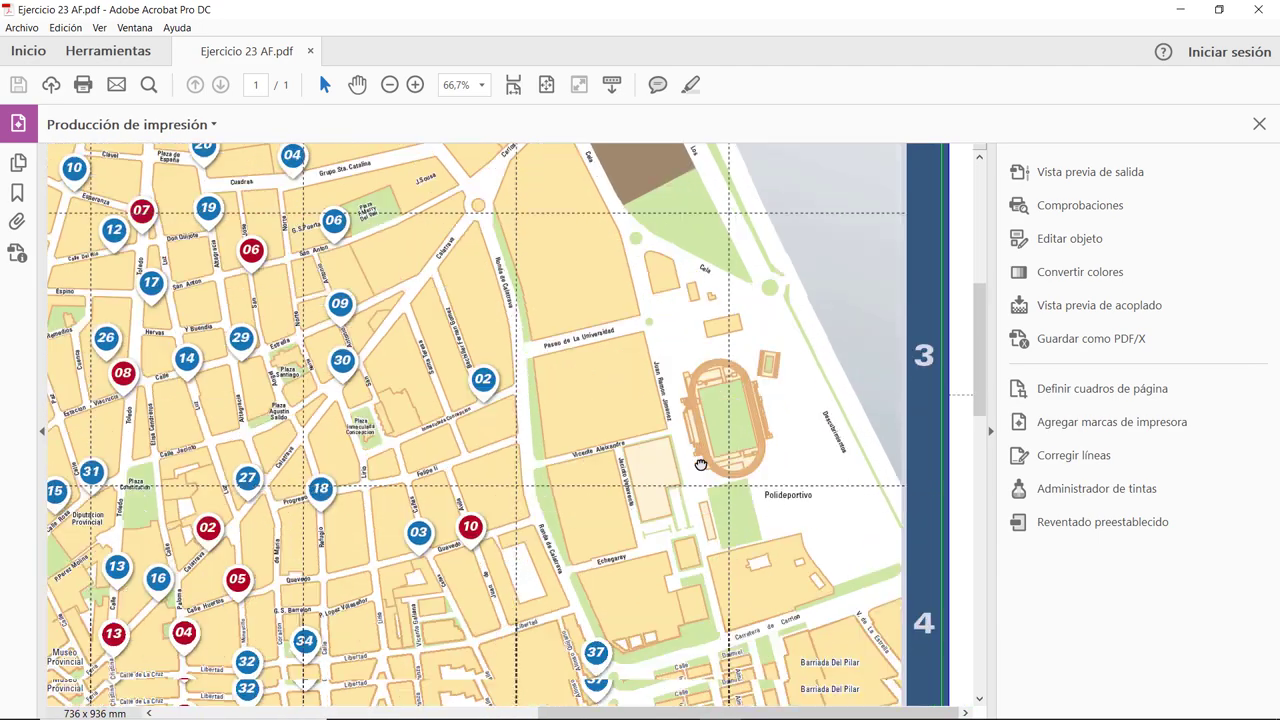
scroll(701, 465, "down", 2)
scroll(694, 551, "down", 3)
left_click_drag(563, 486, 666, 340)
scroll(592, 428, "down", 1)
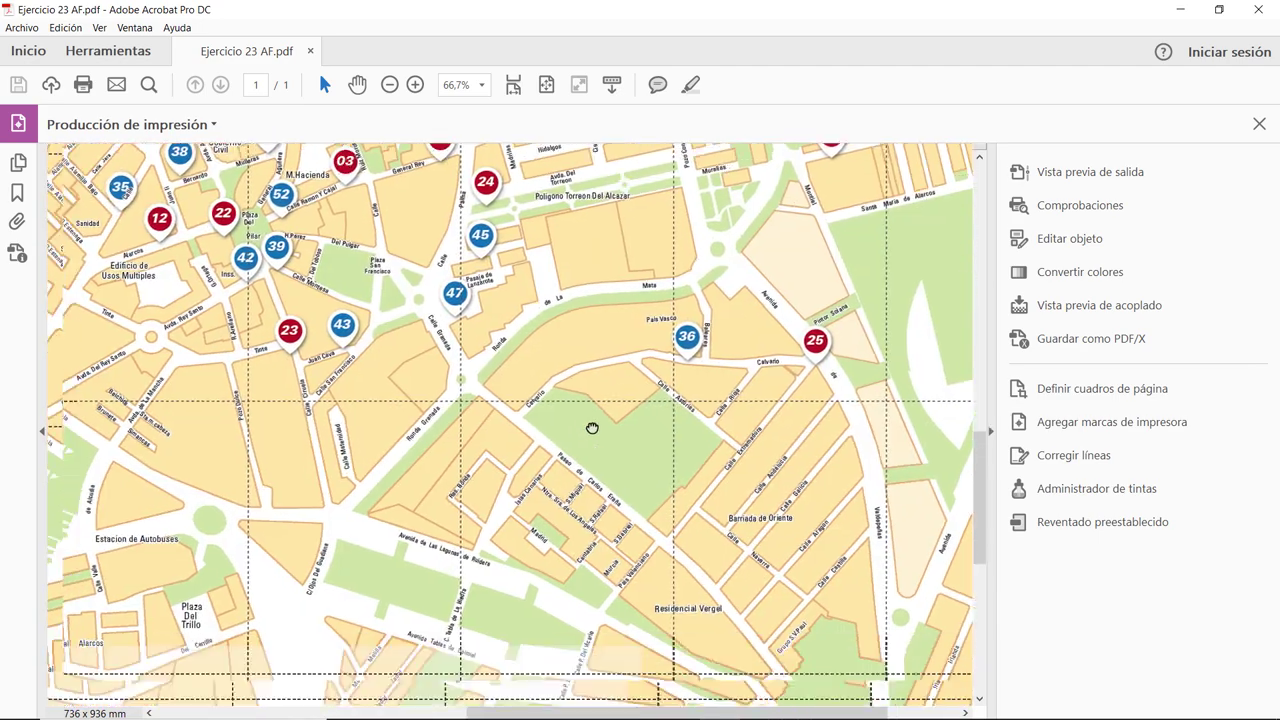
scroll(592, 428, "down", 5)
left_click_drag(446, 517, 496, 505)
left_click_drag(373, 585, 552, 383)
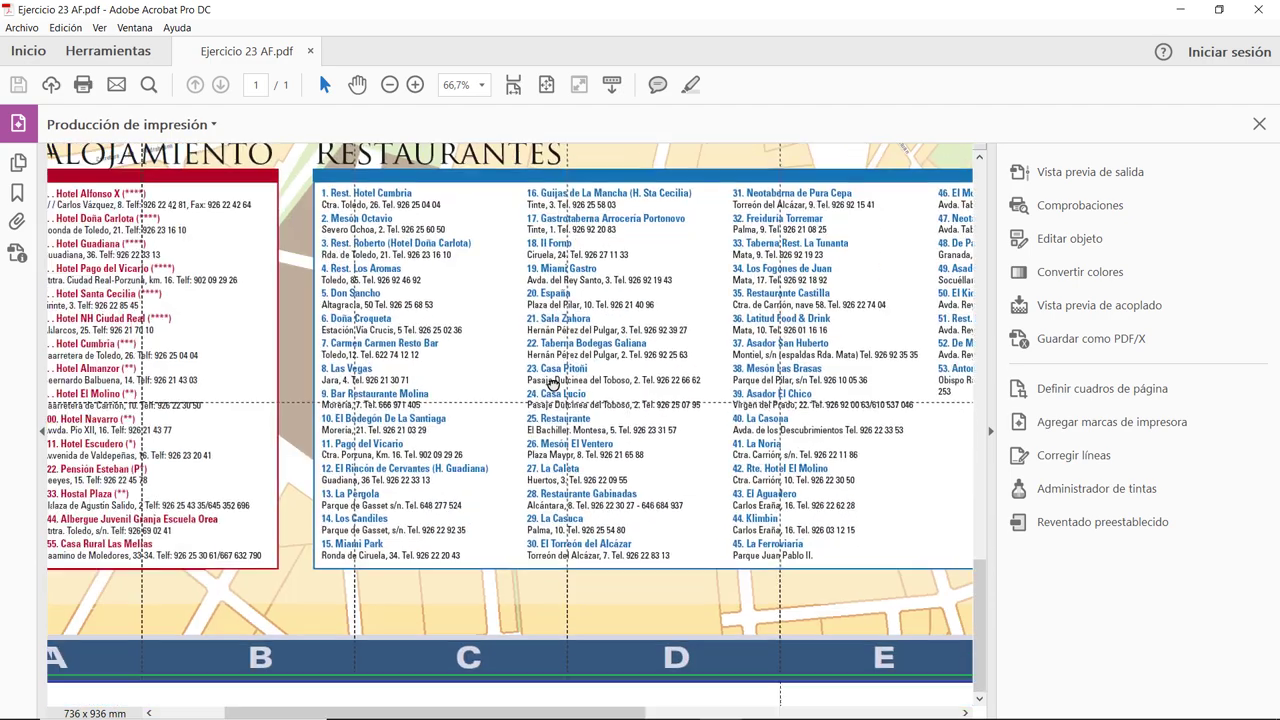
scroll(552, 383, "down", 1, "ctrl")
scroll(494, 396, "up", 1, "ctrl")
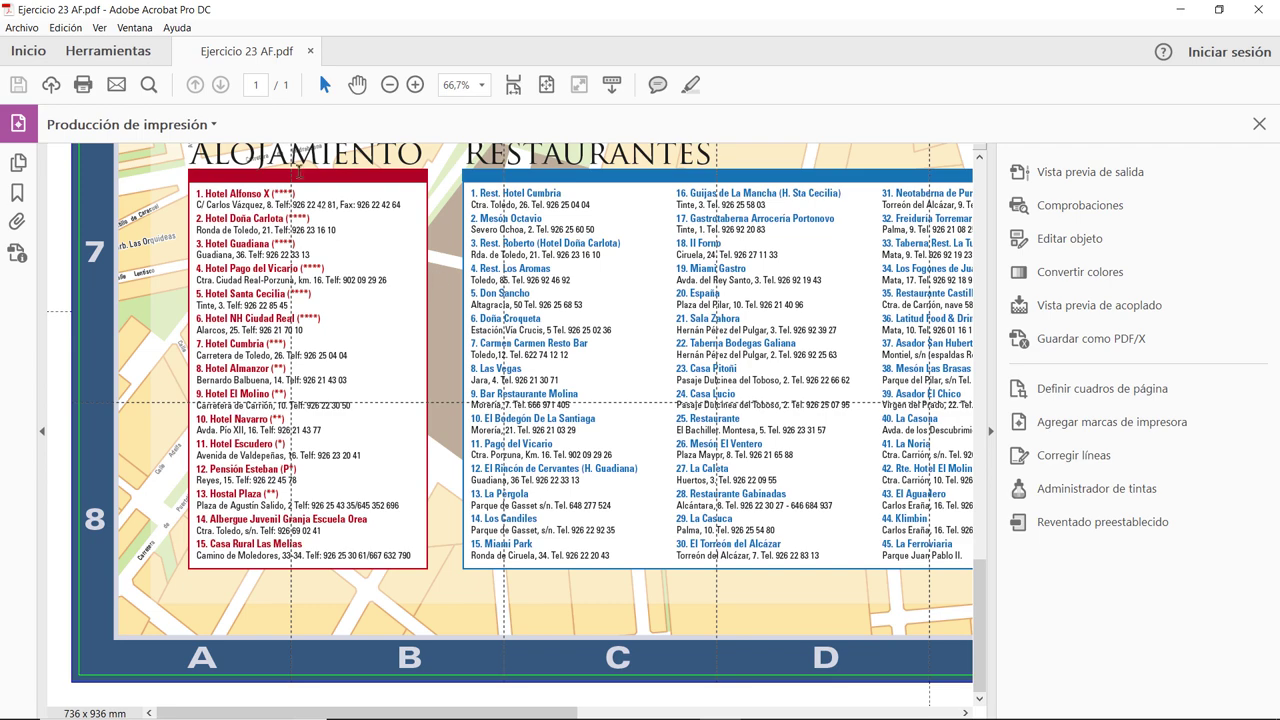
- Switch to Illustrator and move the Leyenda layer up just below Sangrado
key("alt+Tab")
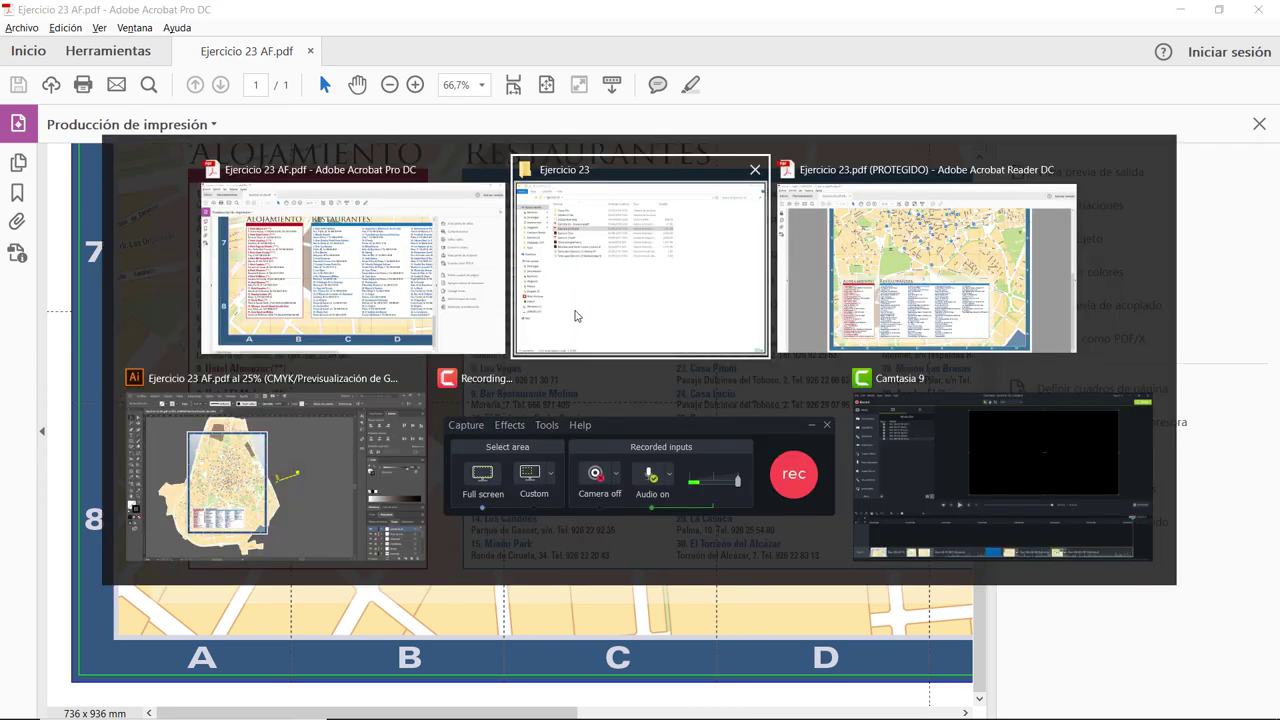
left_click(283, 441)
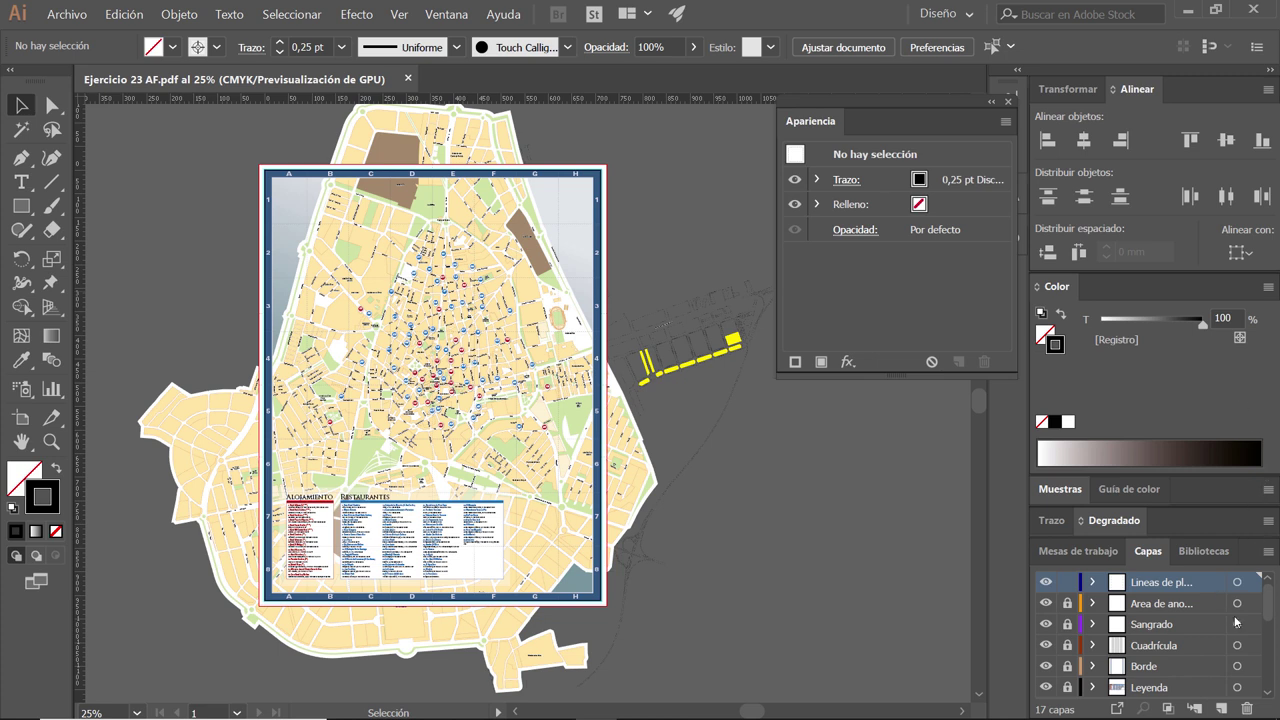
scroll(1265, 600, "down", 1)
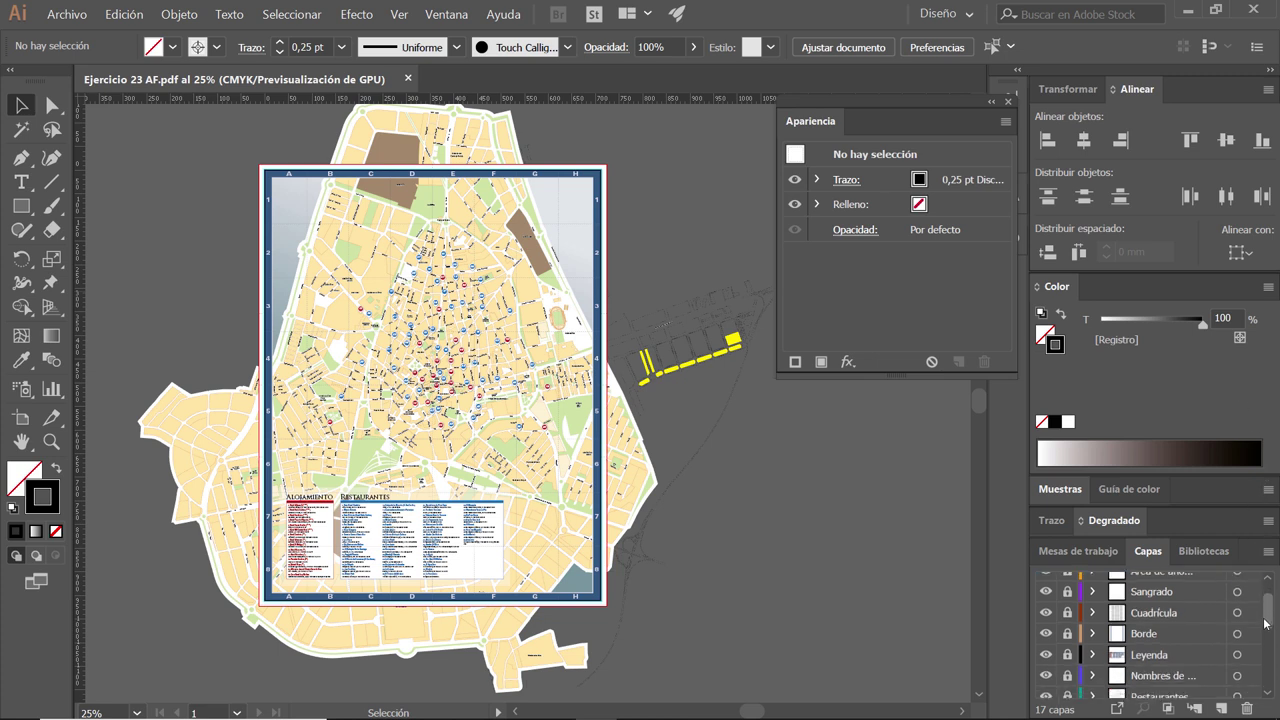
left_click(1190, 661)
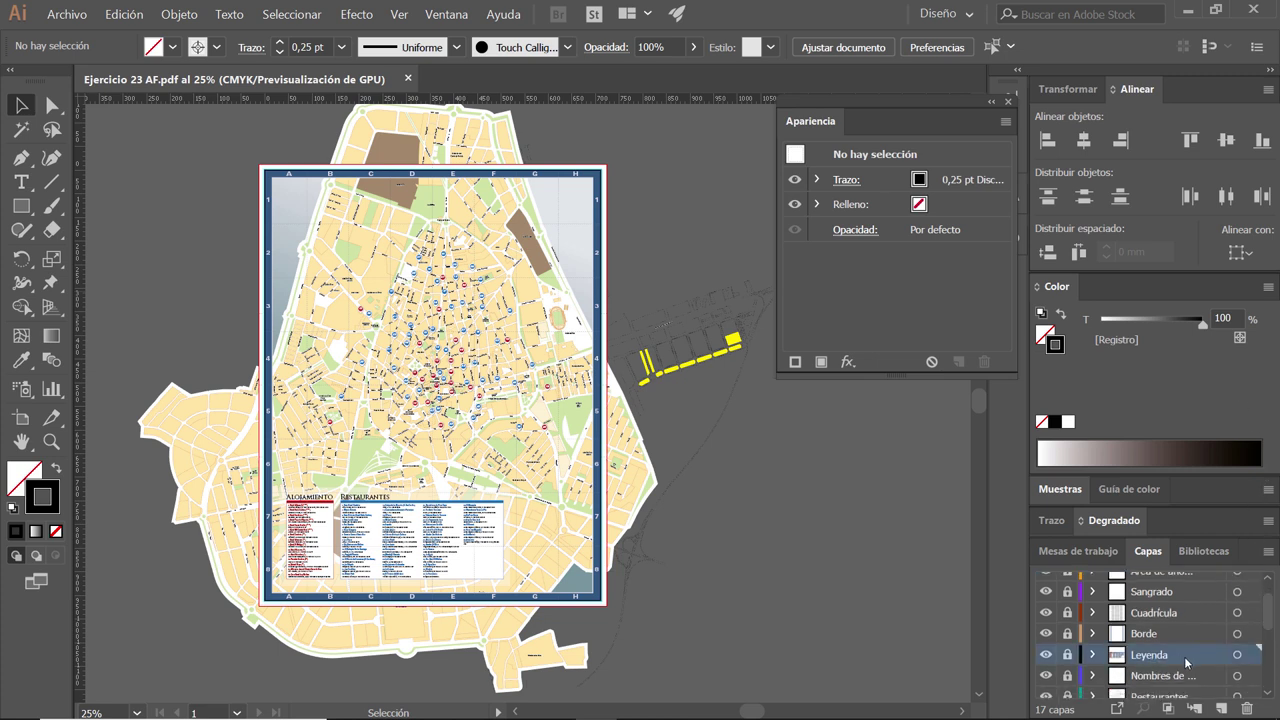
left_click_drag(1186, 663, 1184, 608)
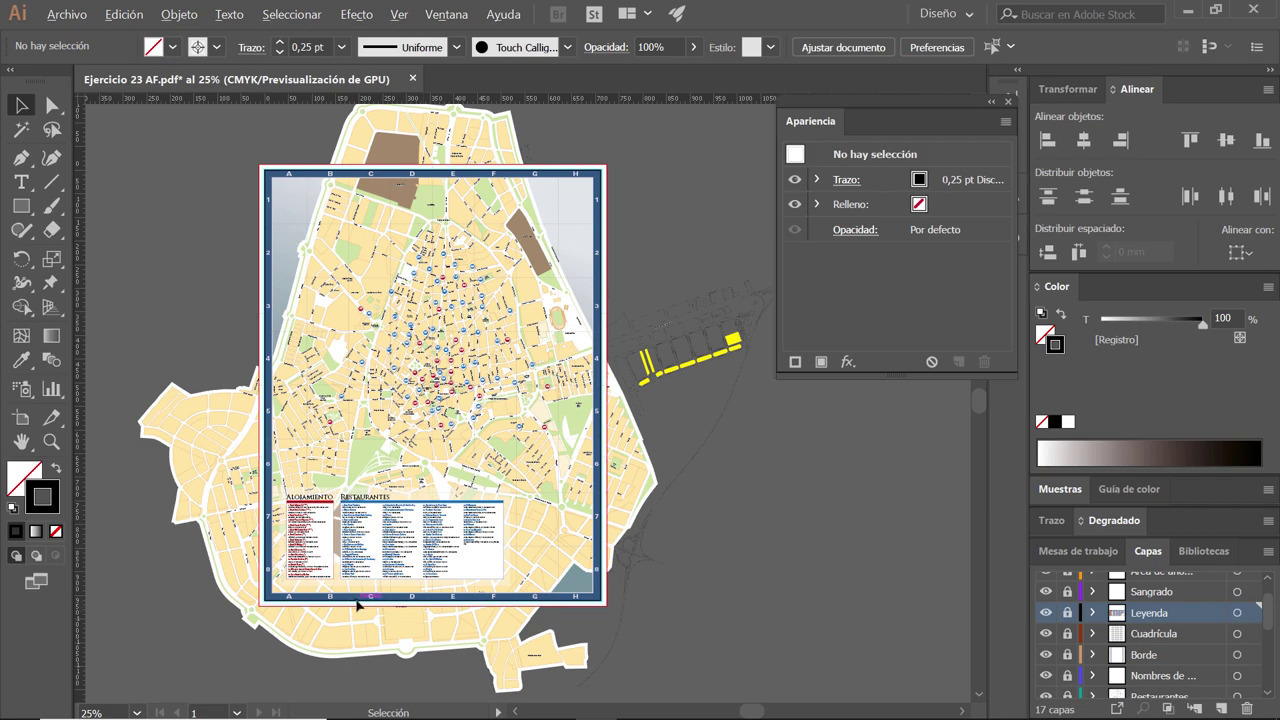
- Pan and zoom around the map to review the whole artboard, then pick the Rectangle tool (M)
scroll(355, 604, "up", 1)
scroll(355, 604, "up", 1)
scroll(355, 604, "up", 1)
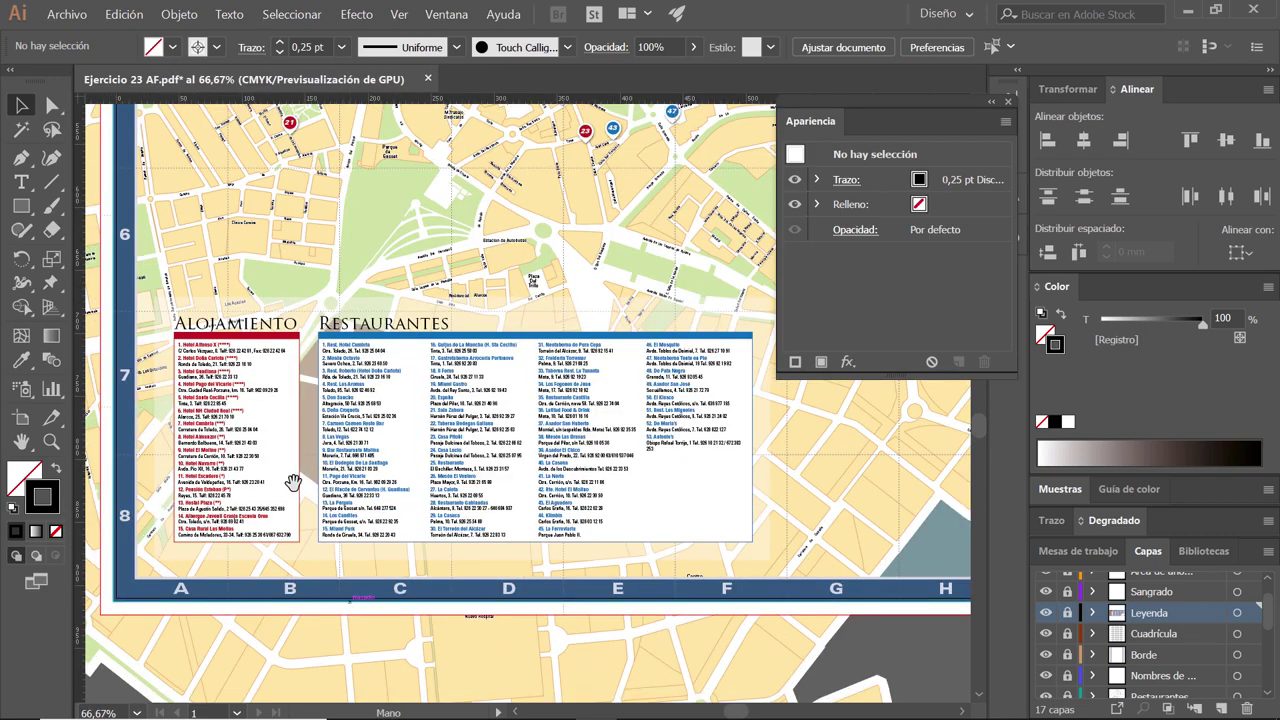
left_click_drag(291, 477, 410, 476)
left_click_drag(790, 480, 410, 505)
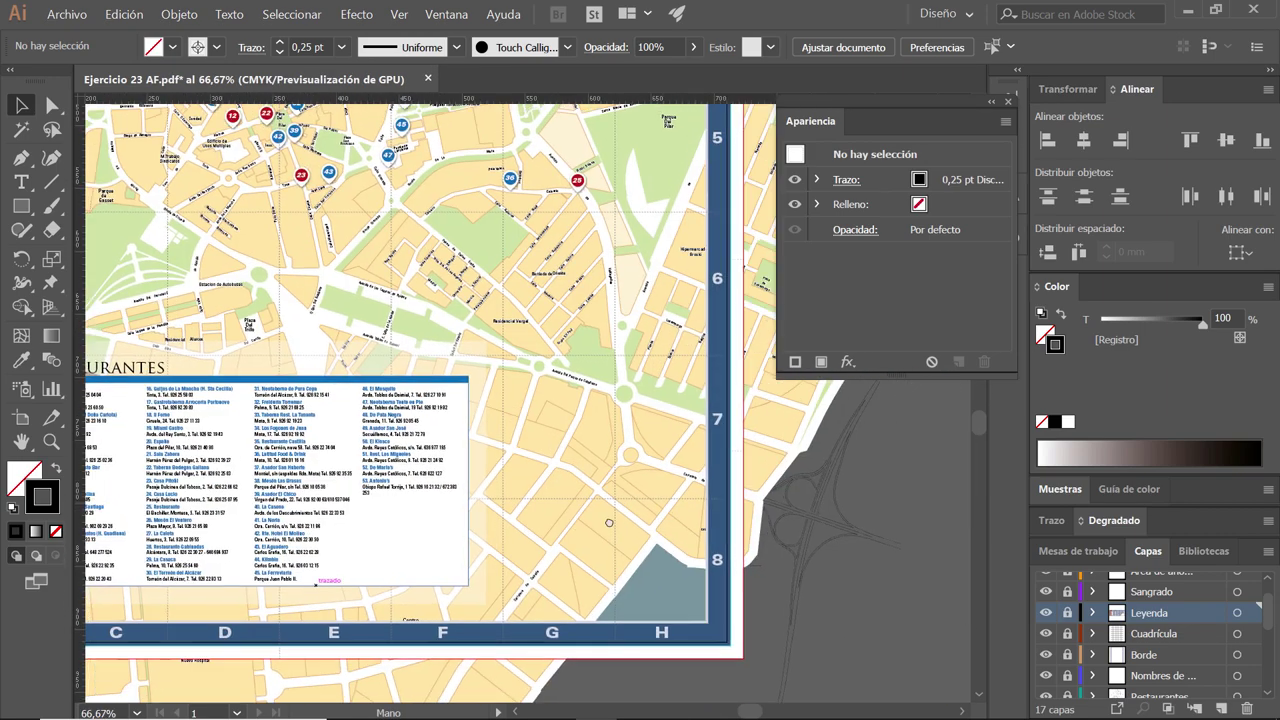
mouse_move(700, 490)
left_mouse_down()
mouse_move(614, 536)
mouse_move(654, 574)
left_mouse_up()
scroll(289, 463, "down", 1)
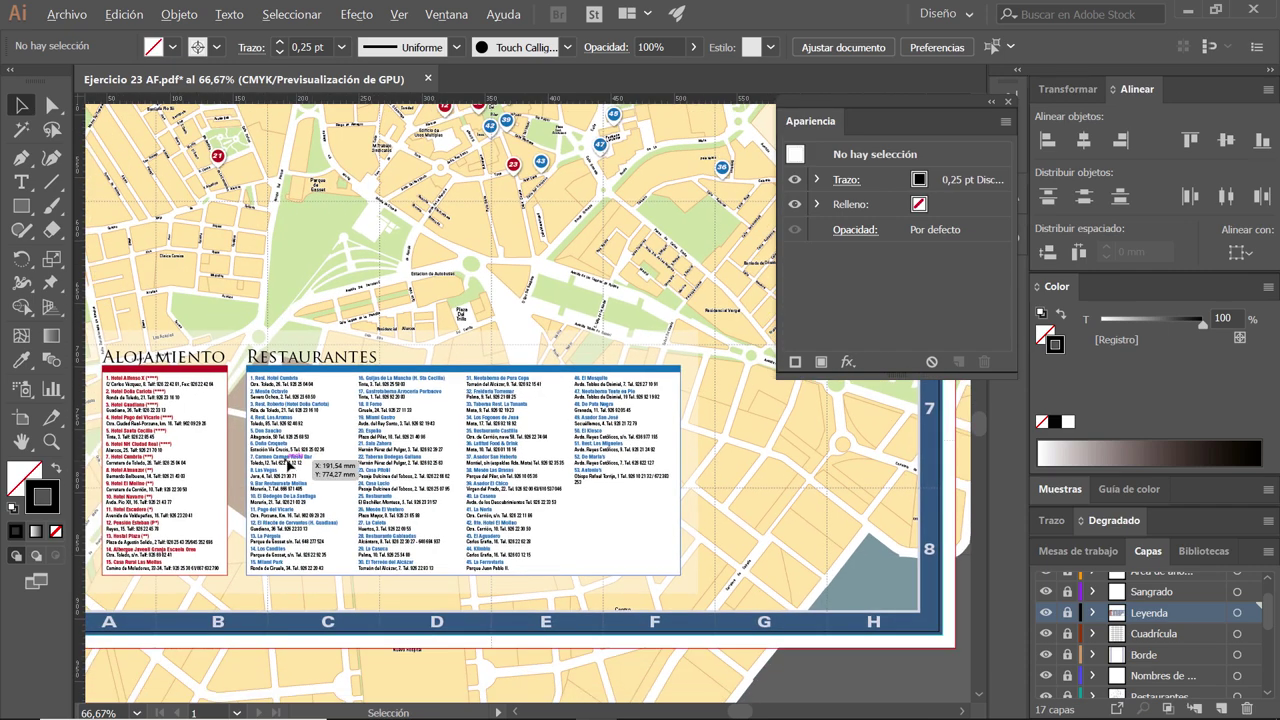
scroll(289, 463, "down", 1)
scroll(289, 463, "down", 1)
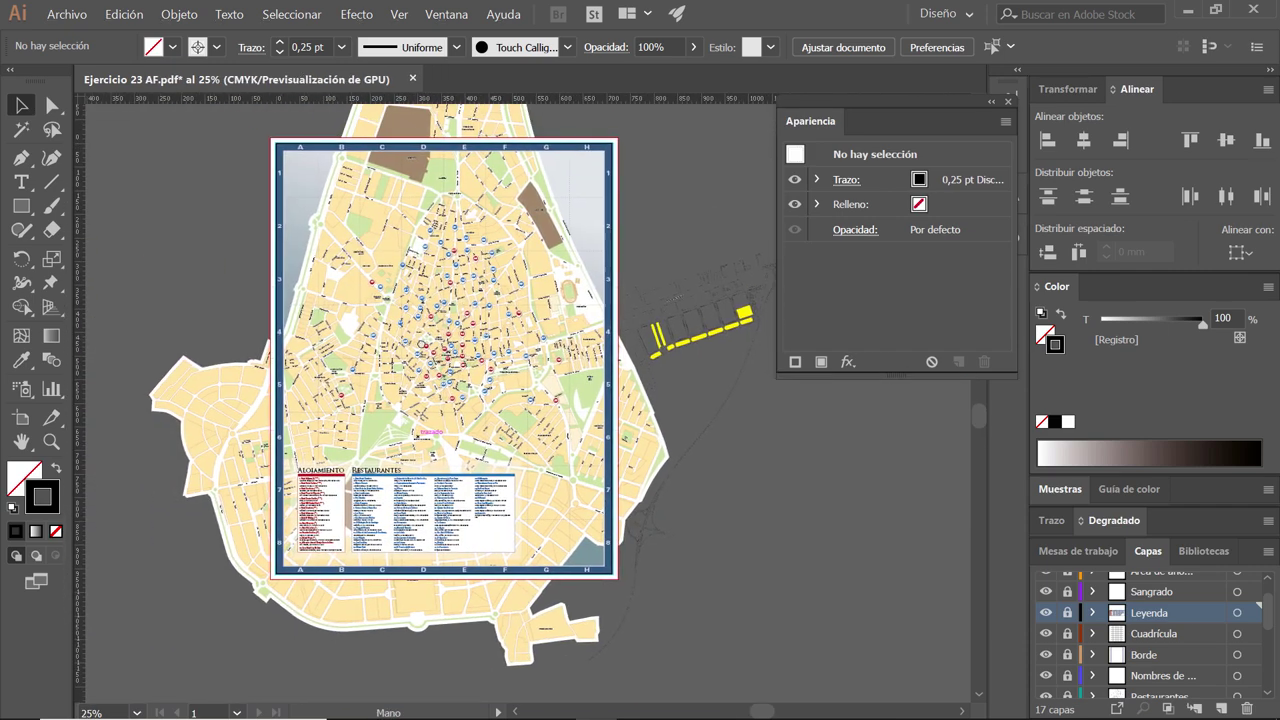
left_click_drag(337, 366, 434, 403)
left_click_drag(422, 340, 425, 327)
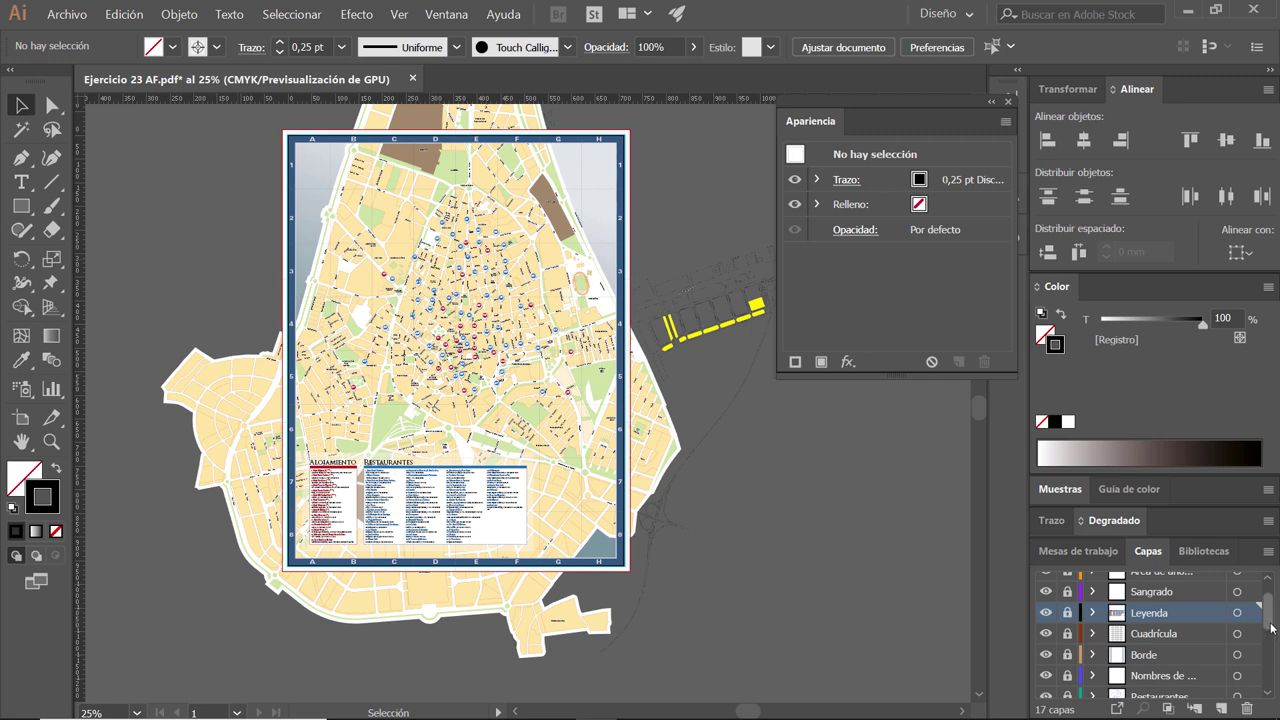
scroll(1271, 631, "up", 2)
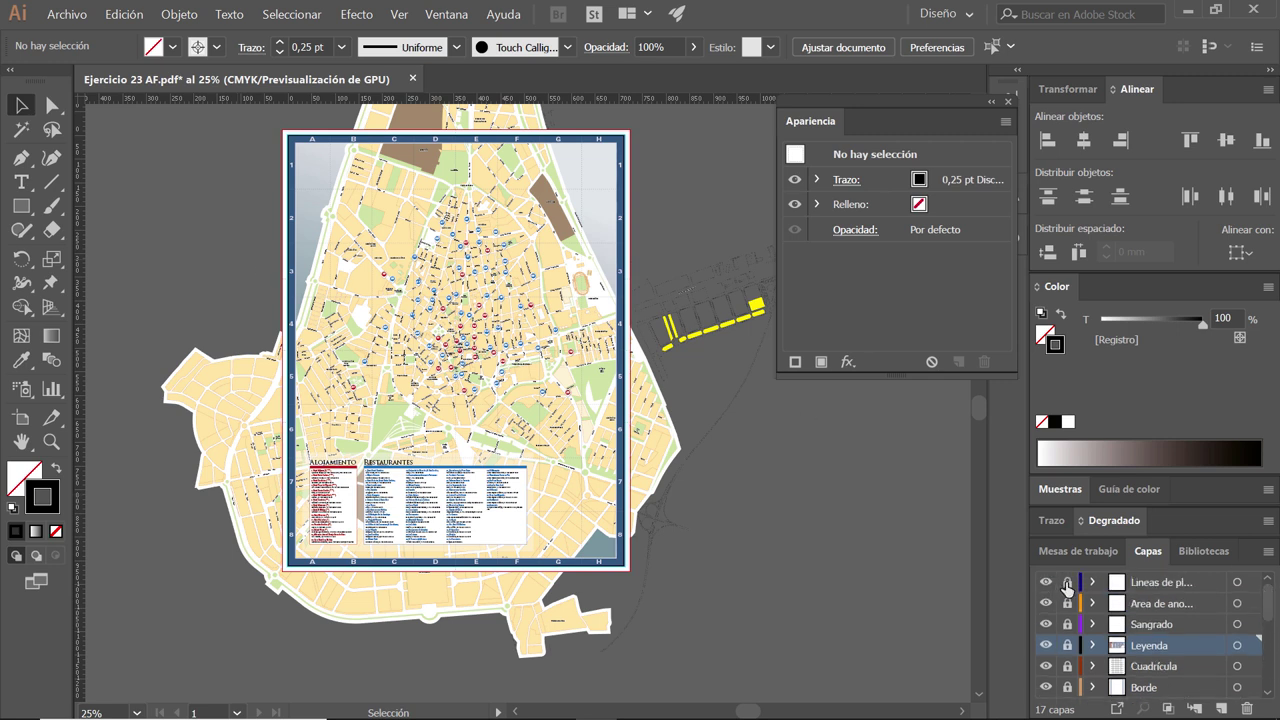
scroll(1264, 610, "down", 2)
scroll(1264, 610, "down", 6)
scroll(1150, 634, "up", 8)
key("m")
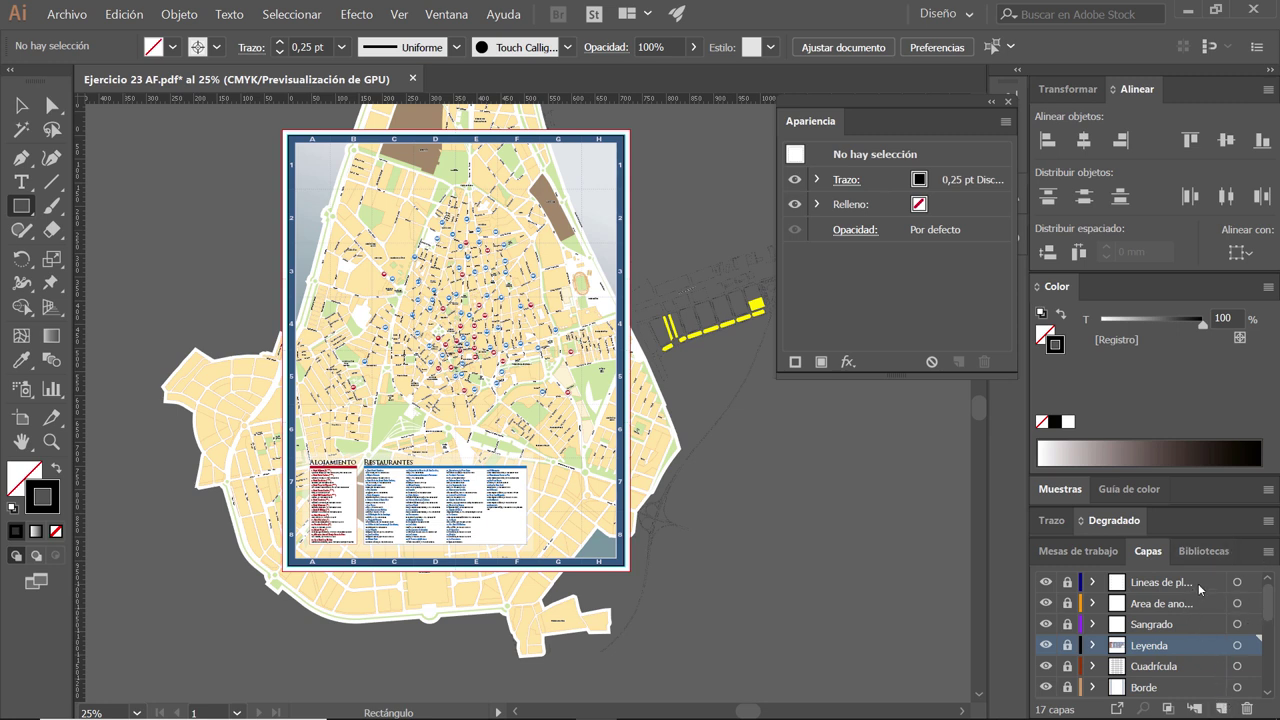
- Add a new layer at the top of the stack named 'Mascara recorte'
left_click(1170, 582)
left_click(1221, 707)
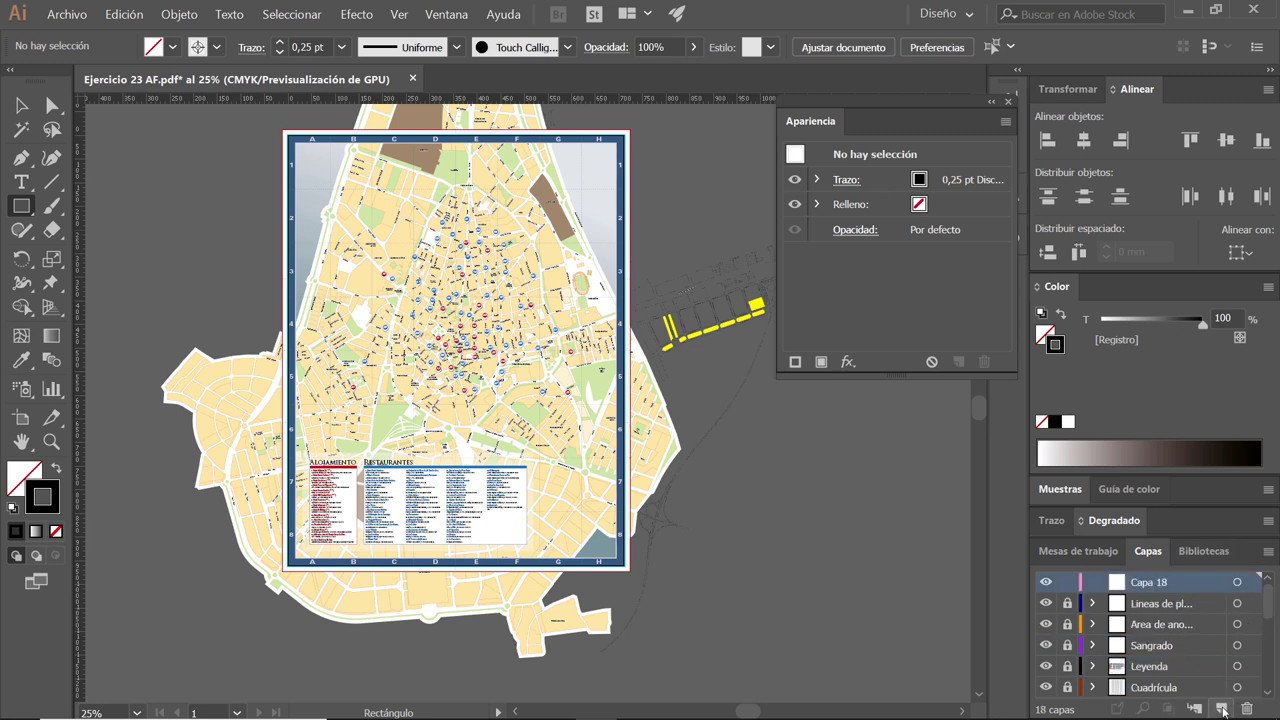
double_click(1148, 584)
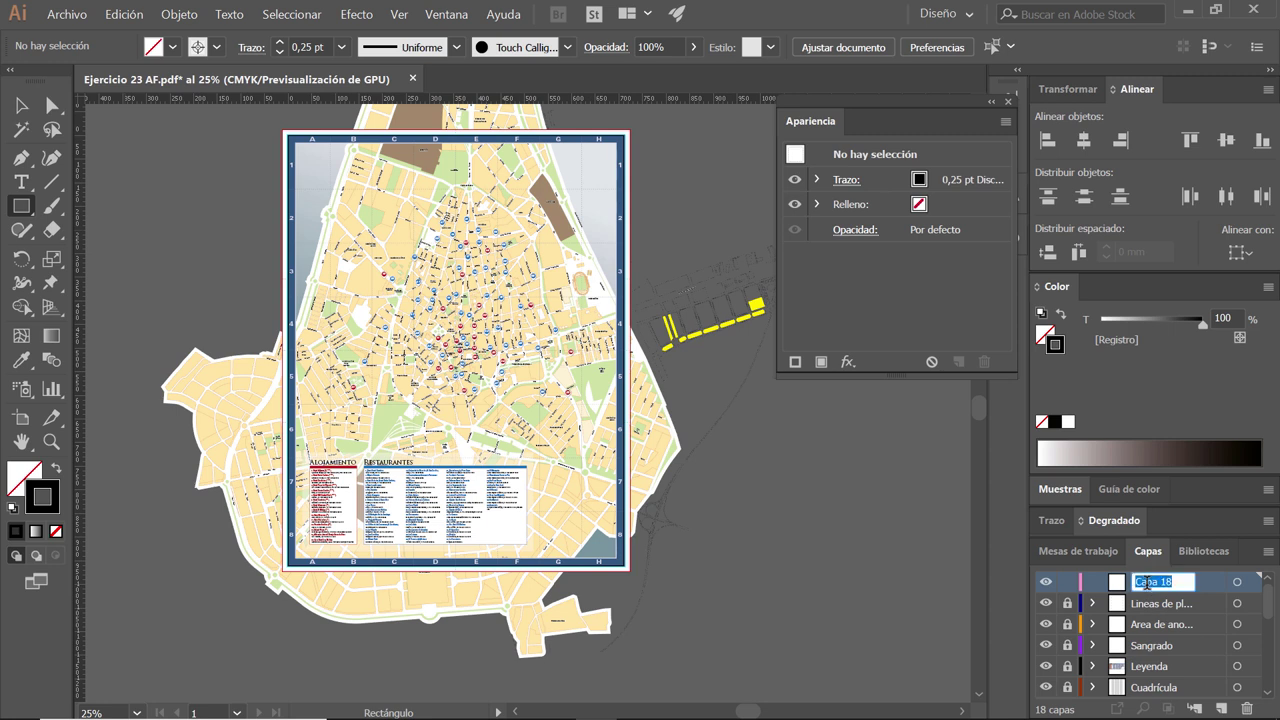
type("M")
type("orte")
key("Return")
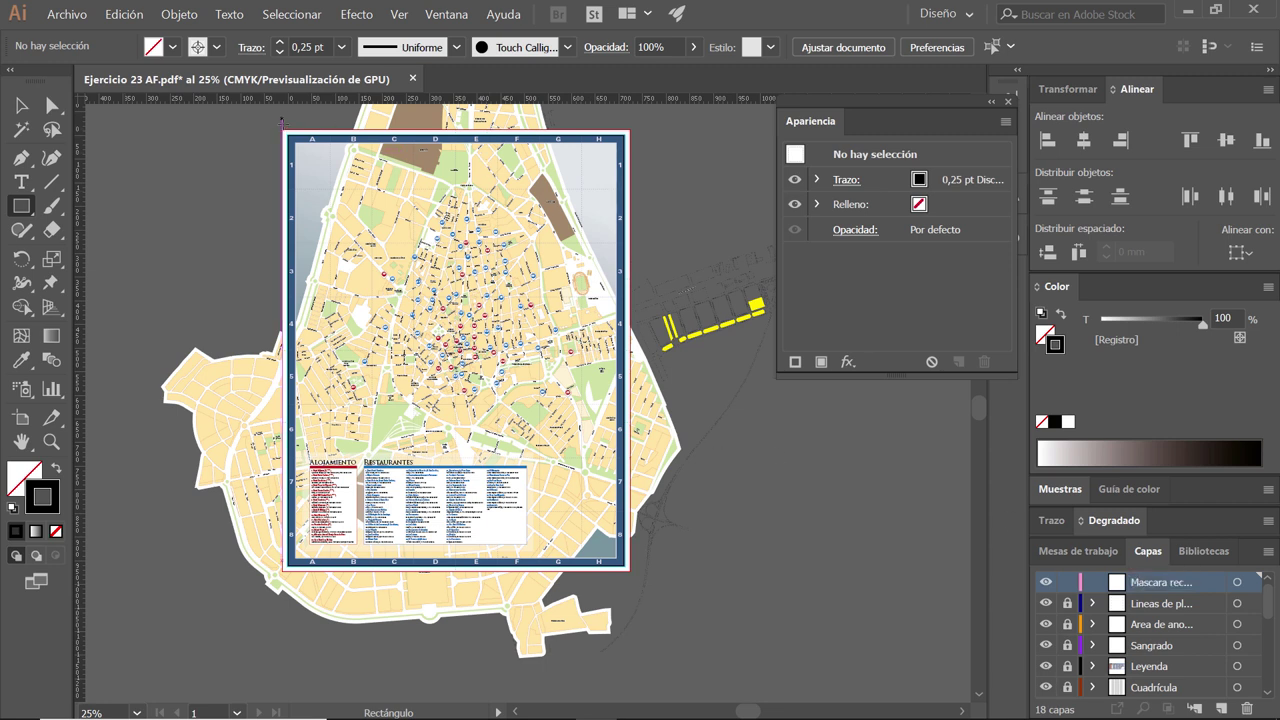
- Draw an artboard-sized rectangle with no stroke and a yellow fill
mouse_move(283, 130)
left_mouse_down()
mouse_move(390, 284)
mouse_move(630, 572)
left_mouse_up()
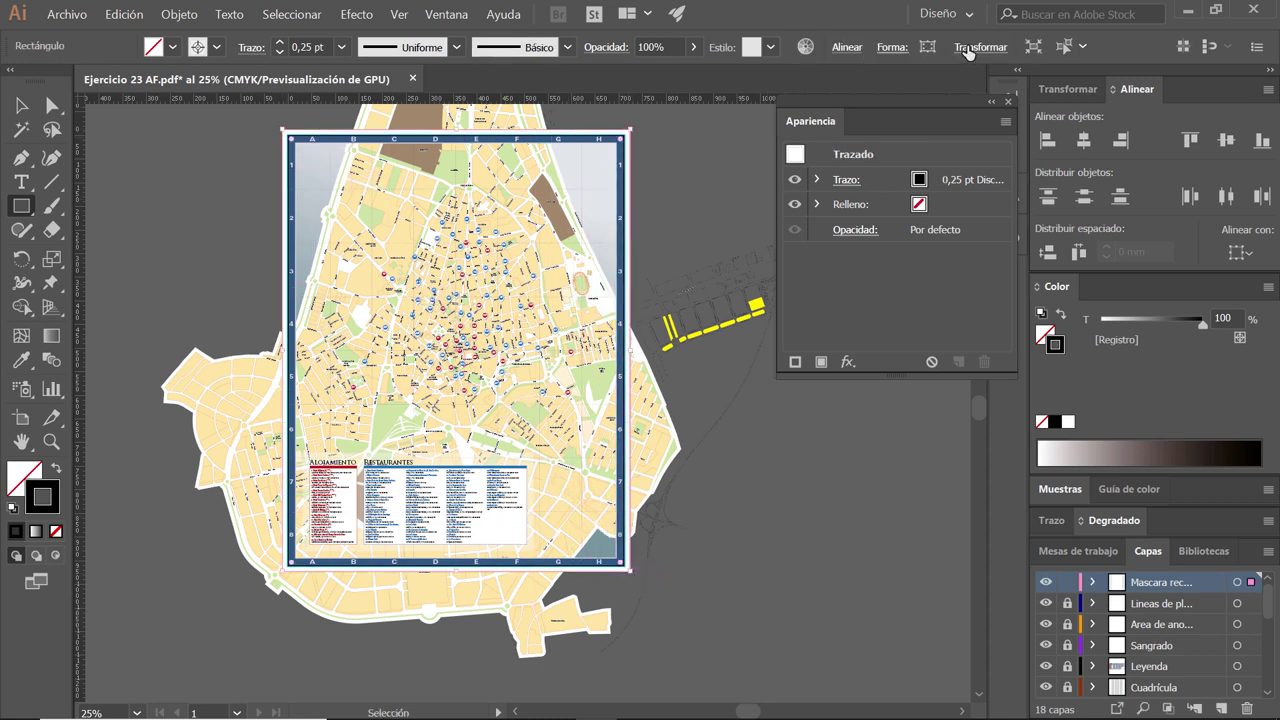
left_click(970, 48)
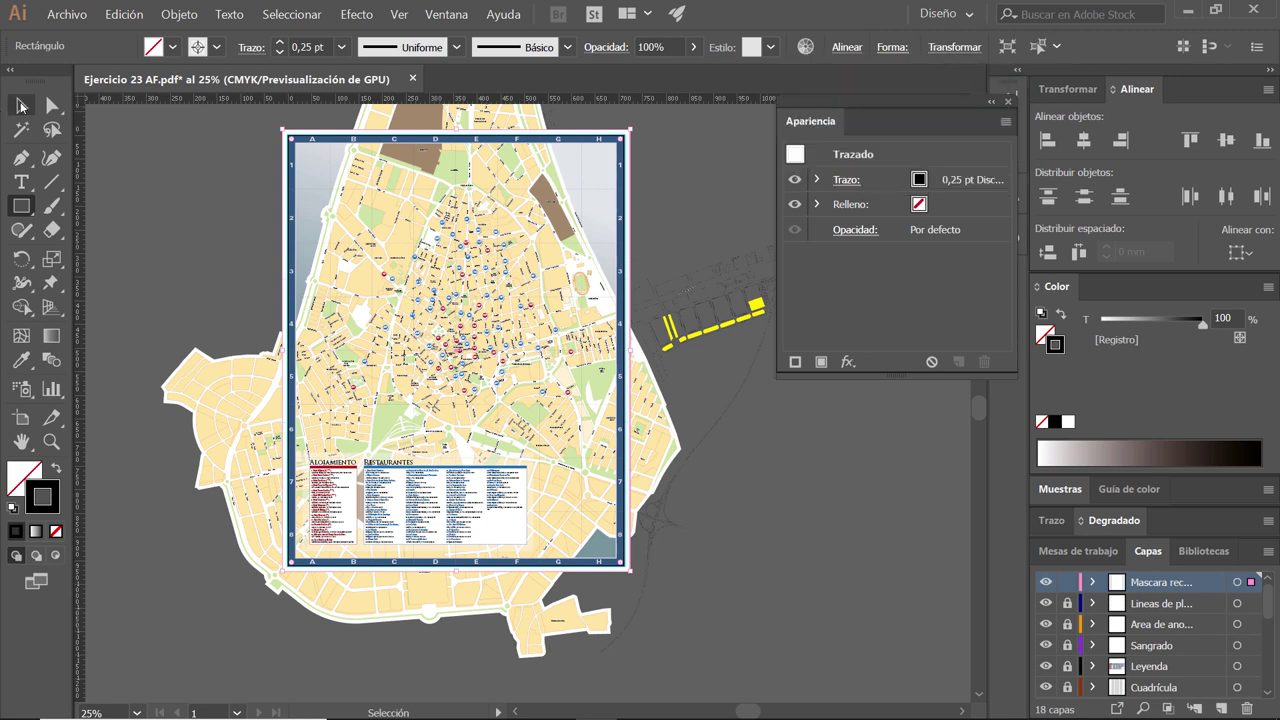
key("v")
left_click(216, 47)
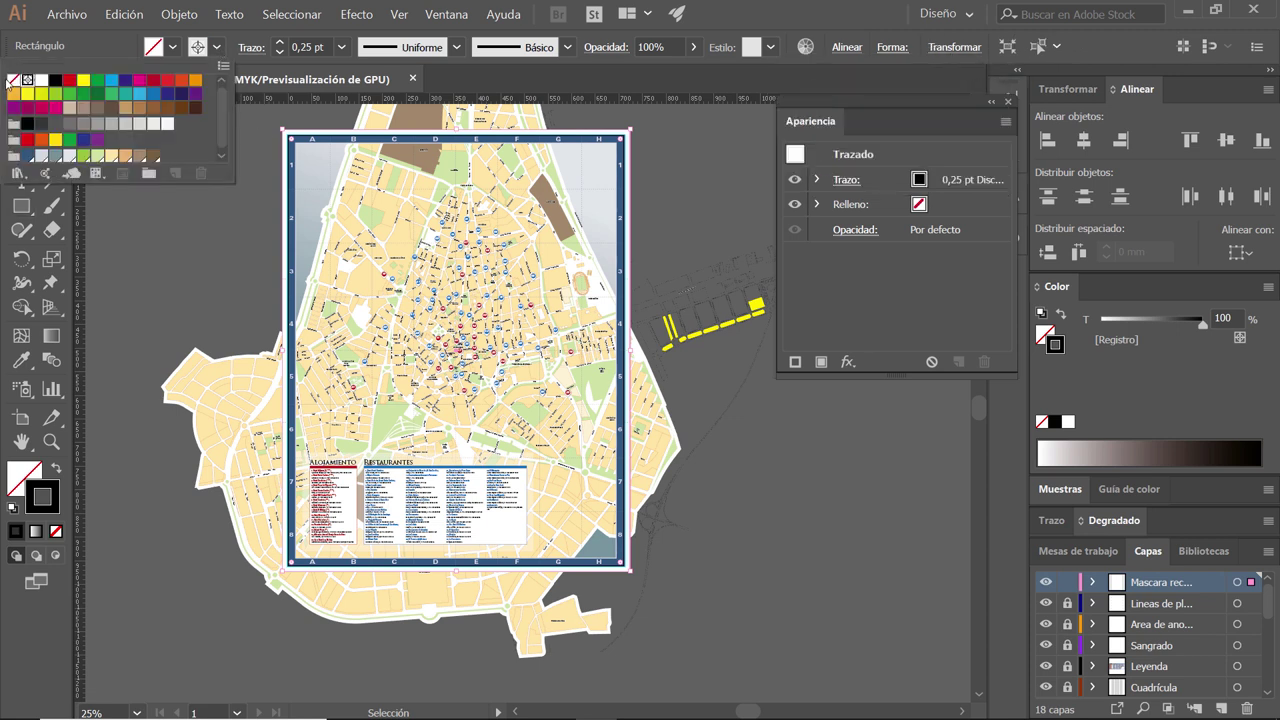
left_click(13, 79)
left_click(170, 47)
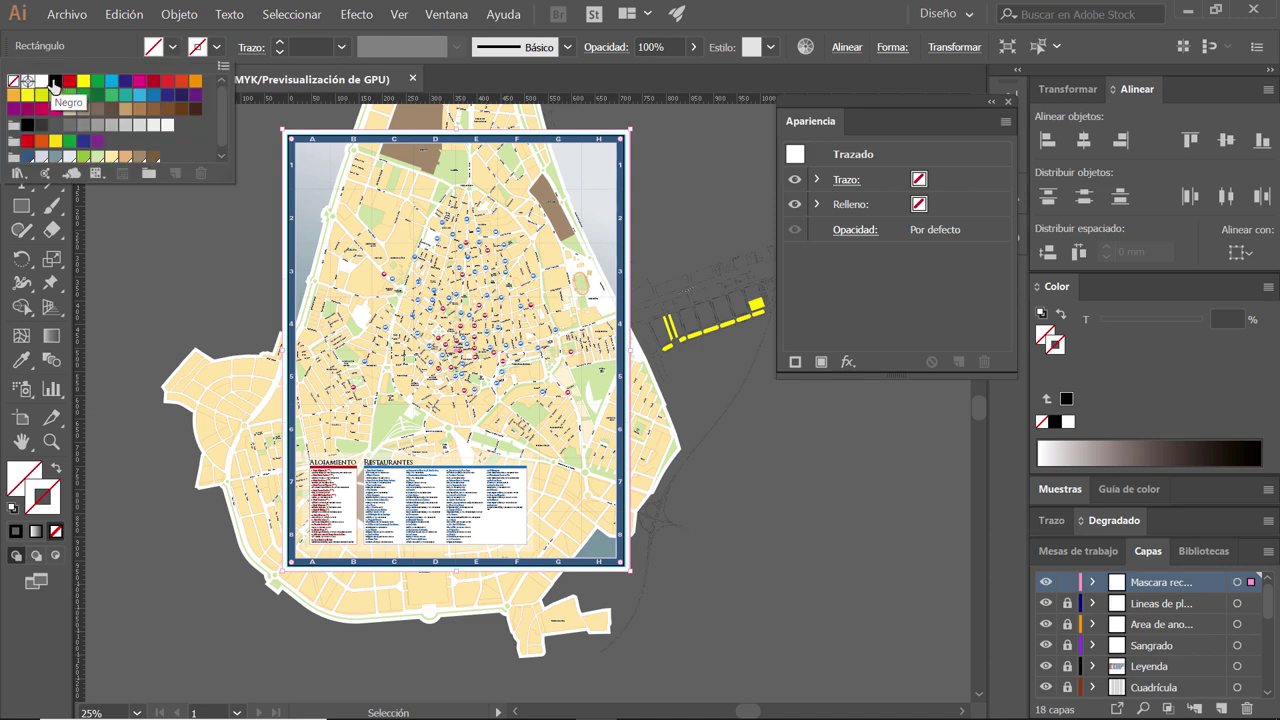
left_click(84, 82)
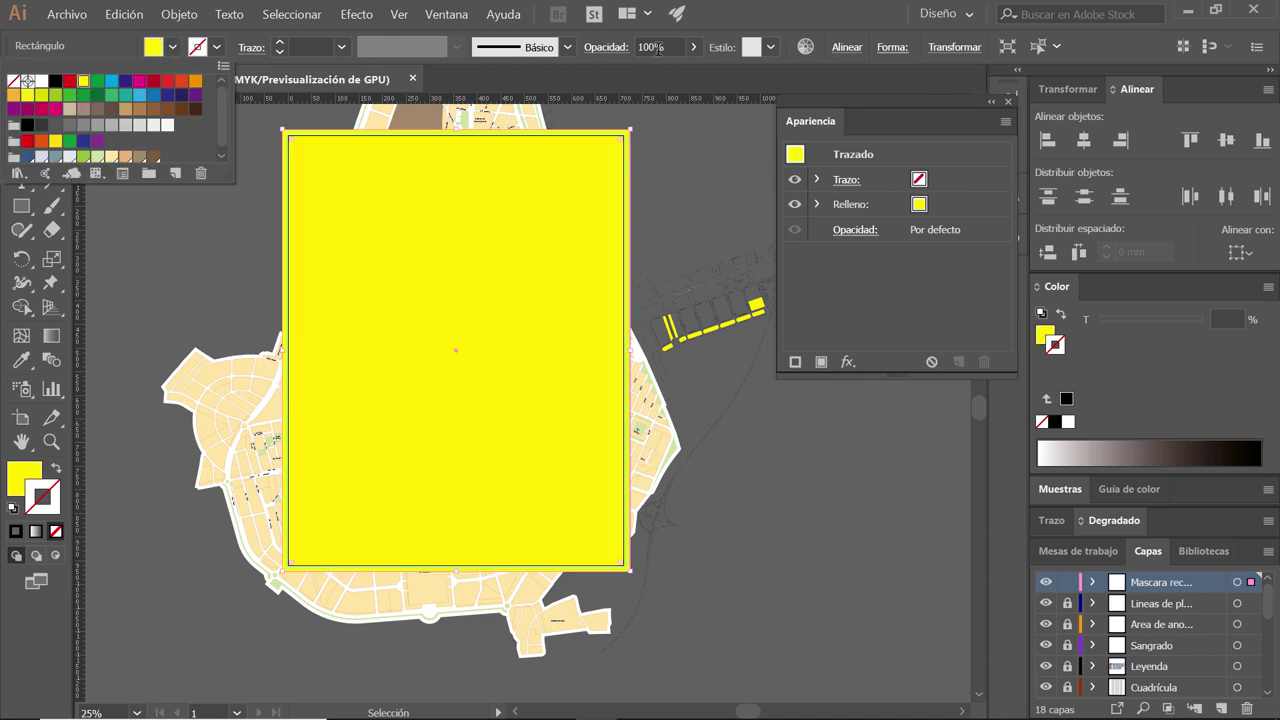
left_click(770, 22)
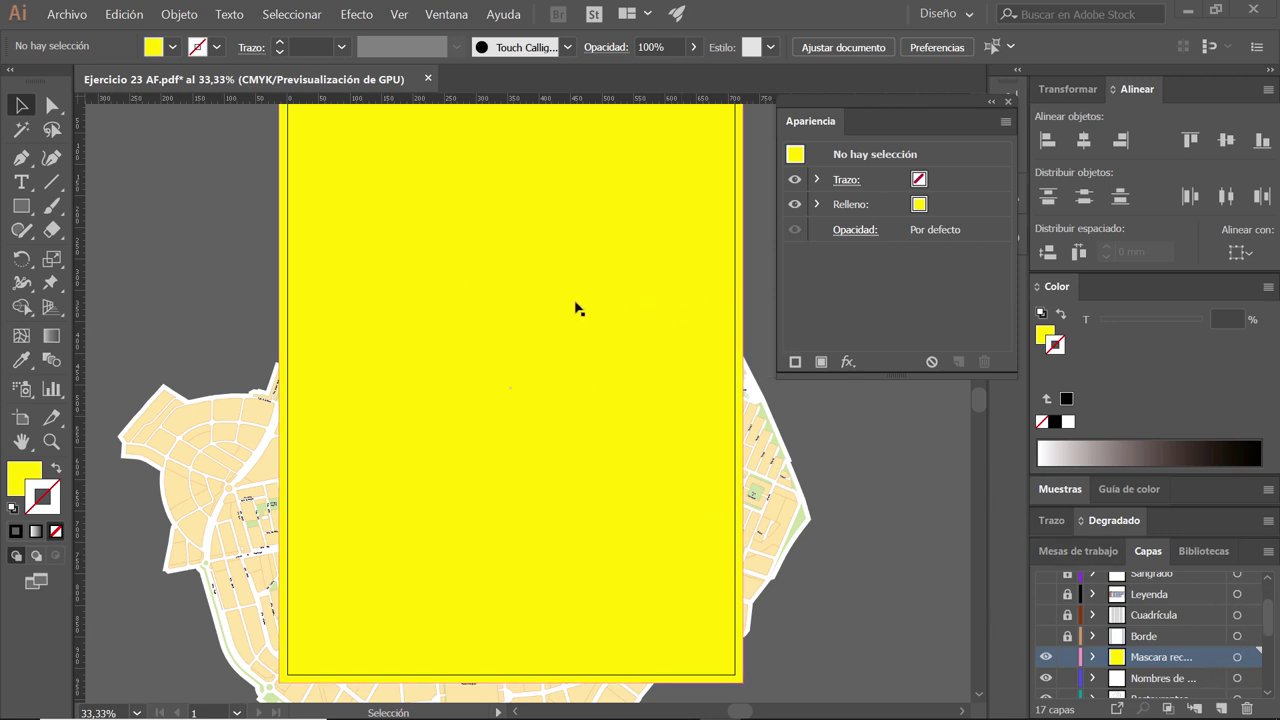
- Select the Nombres de las calles through Base layers and move them into Mascara recorte
scroll(482, 373, "up", 2)
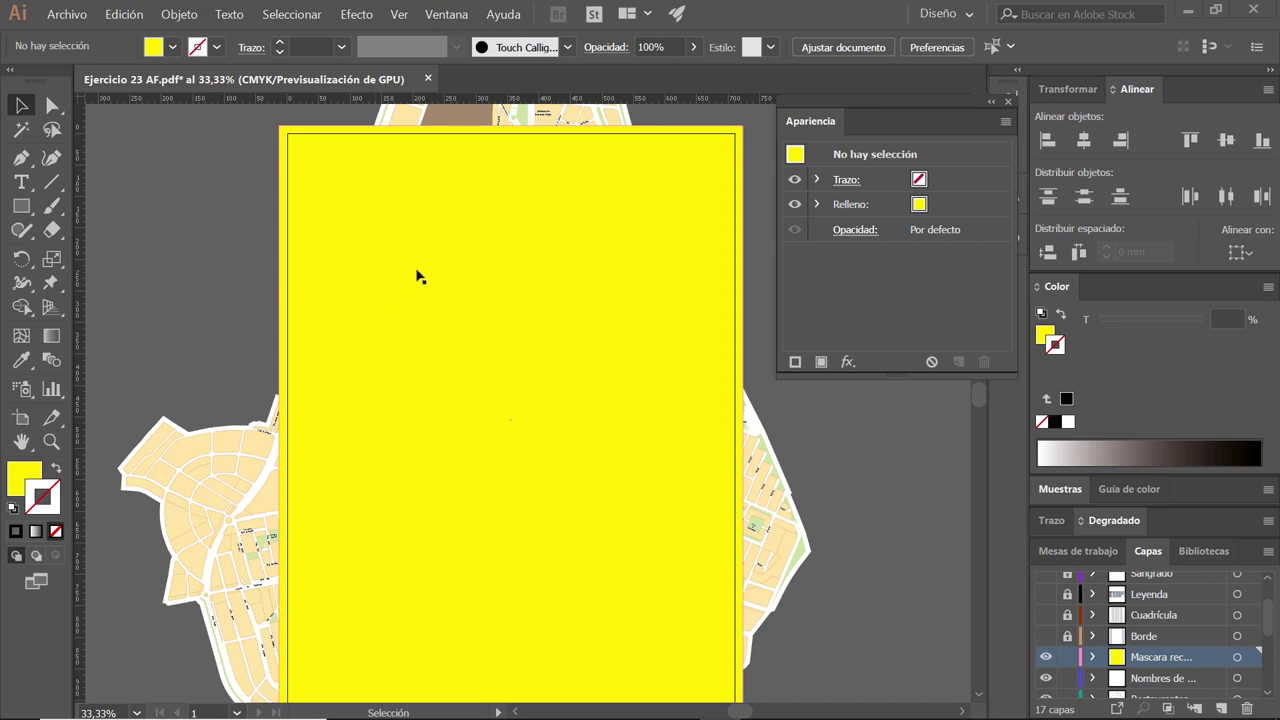
scroll(660, 406, "down", 1)
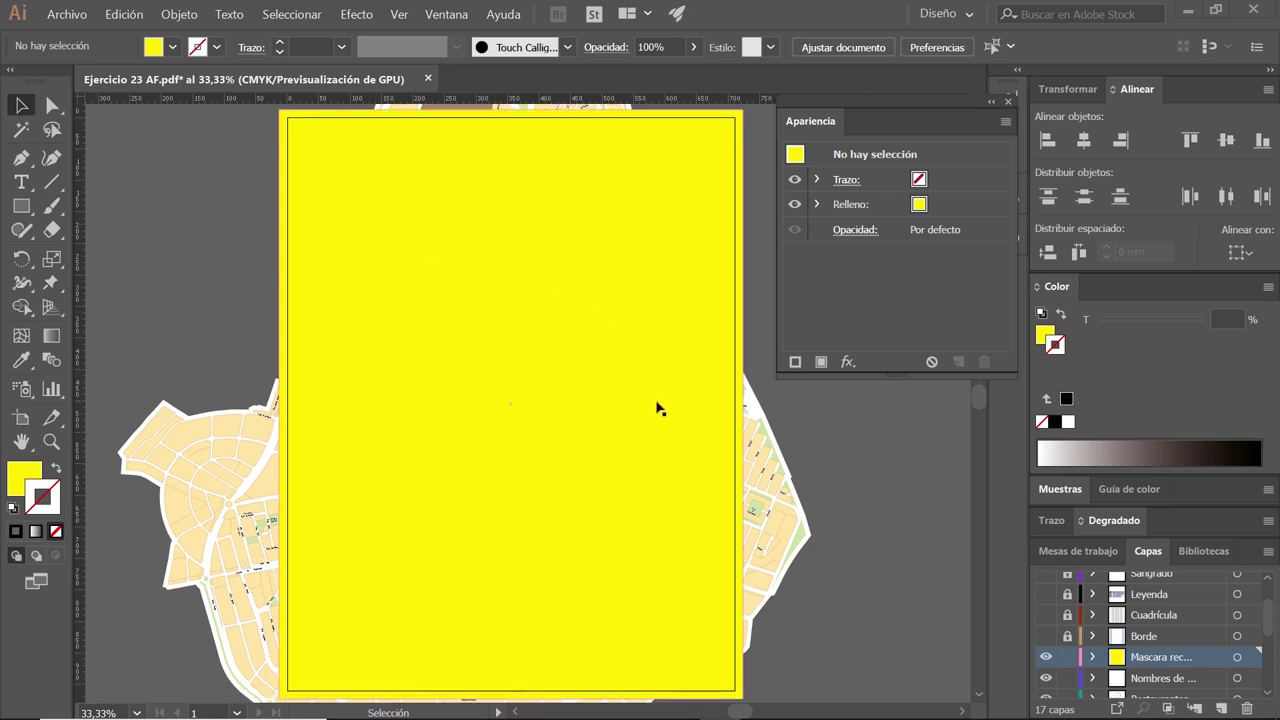
scroll(611, 357, "down", 1)
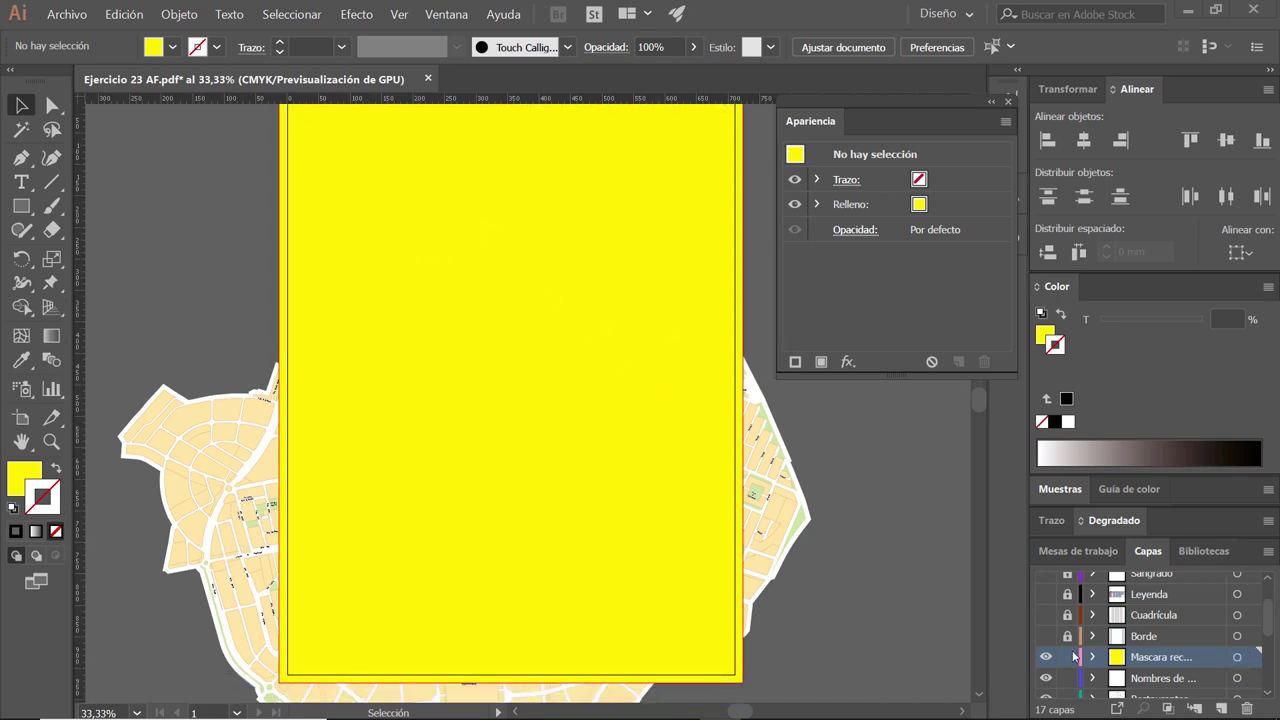
left_click_drag(1029, 645, 944, 645)
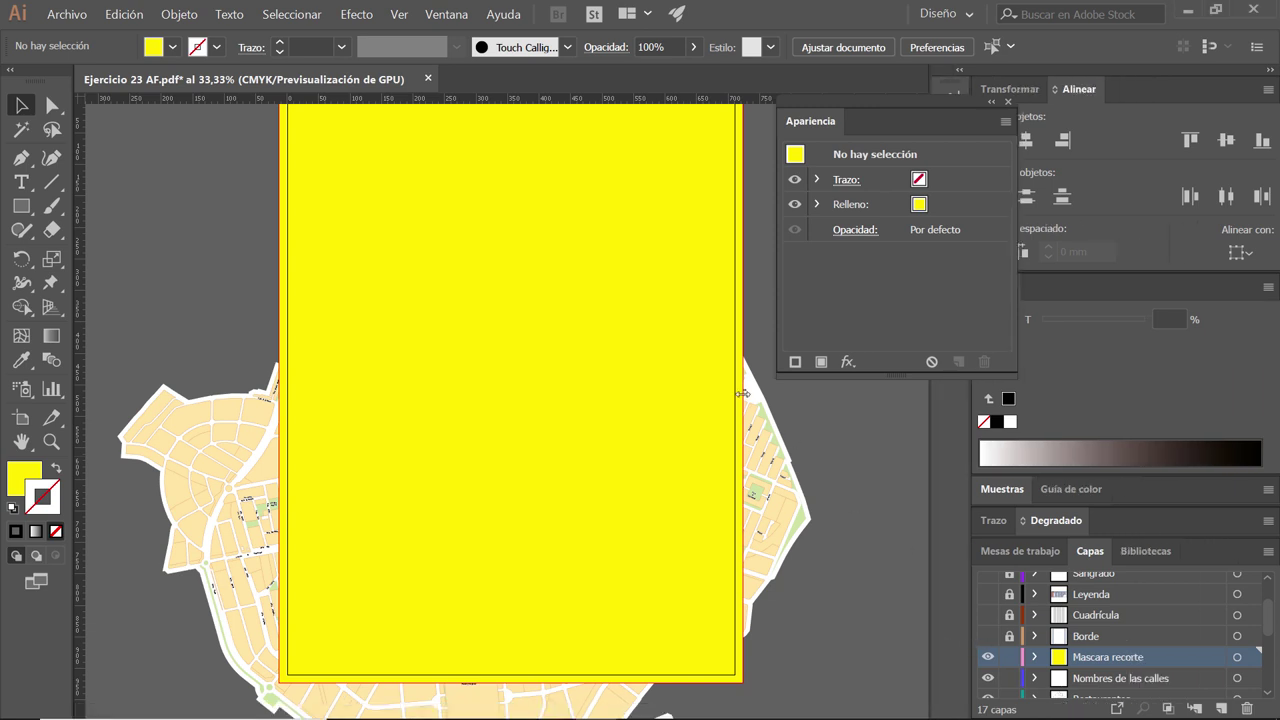
left_click(1008, 102)
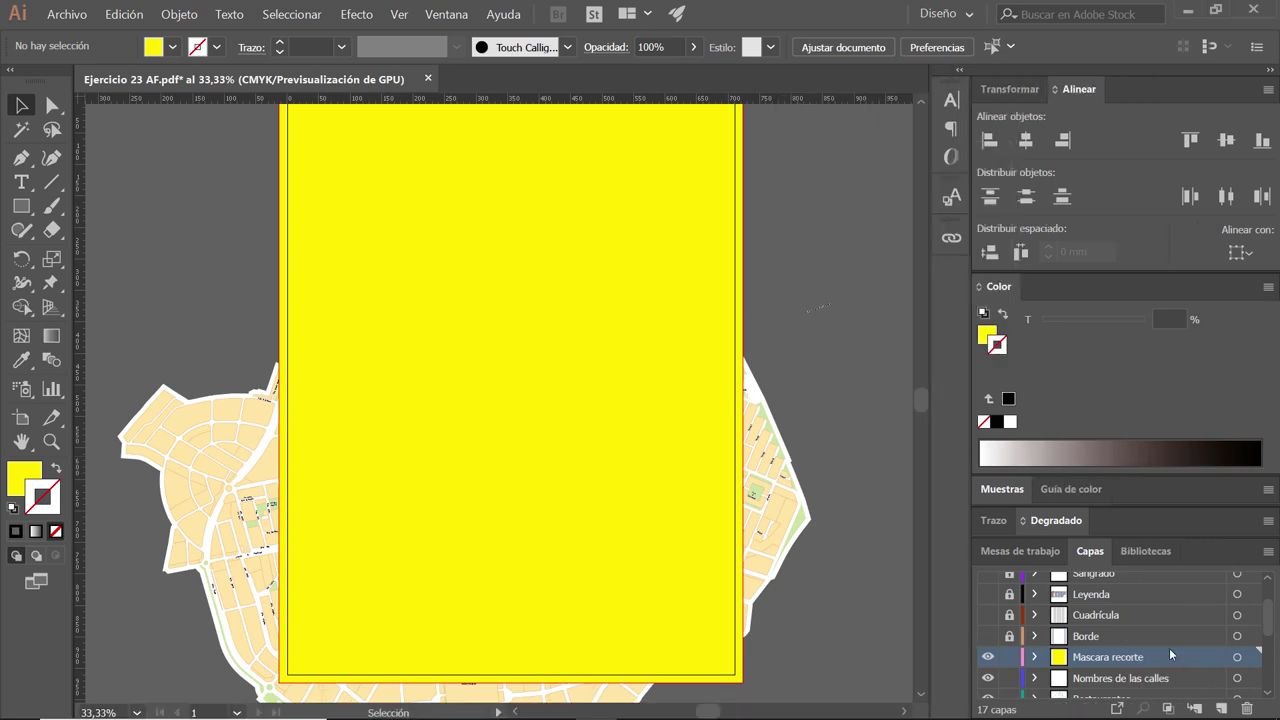
left_click_drag(1272, 622, 1272, 640)
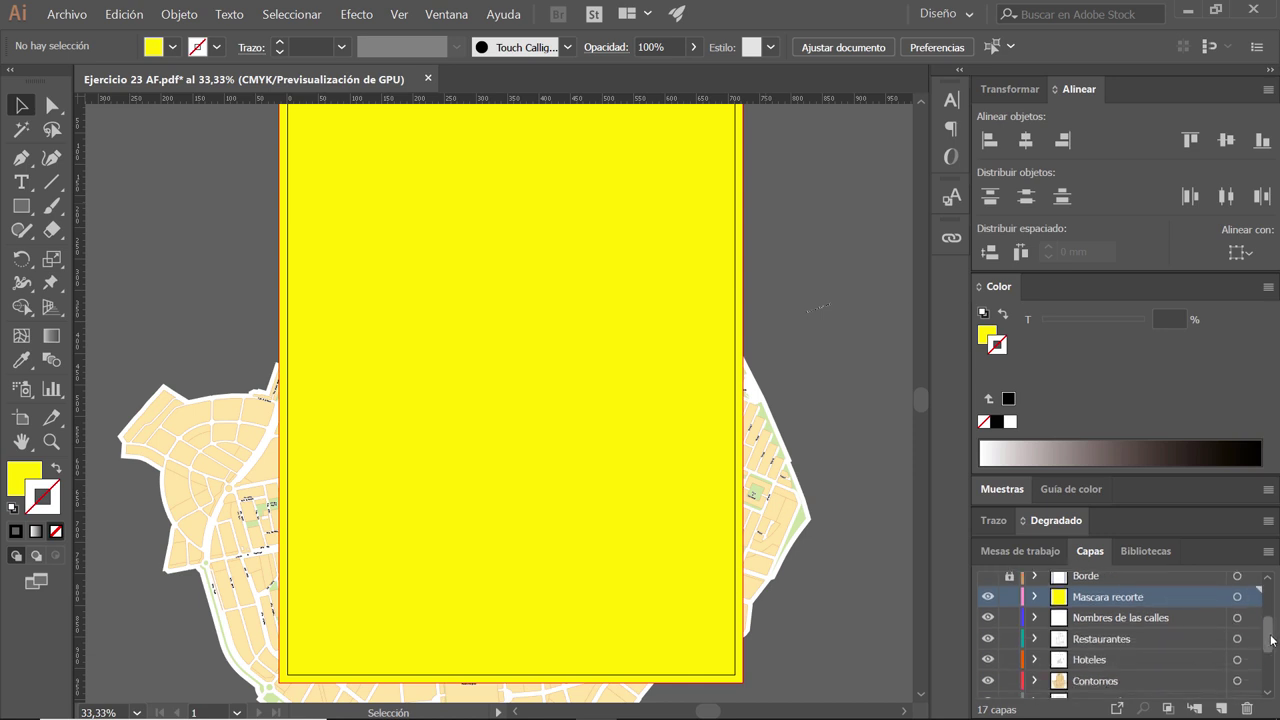
left_click(1187, 620)
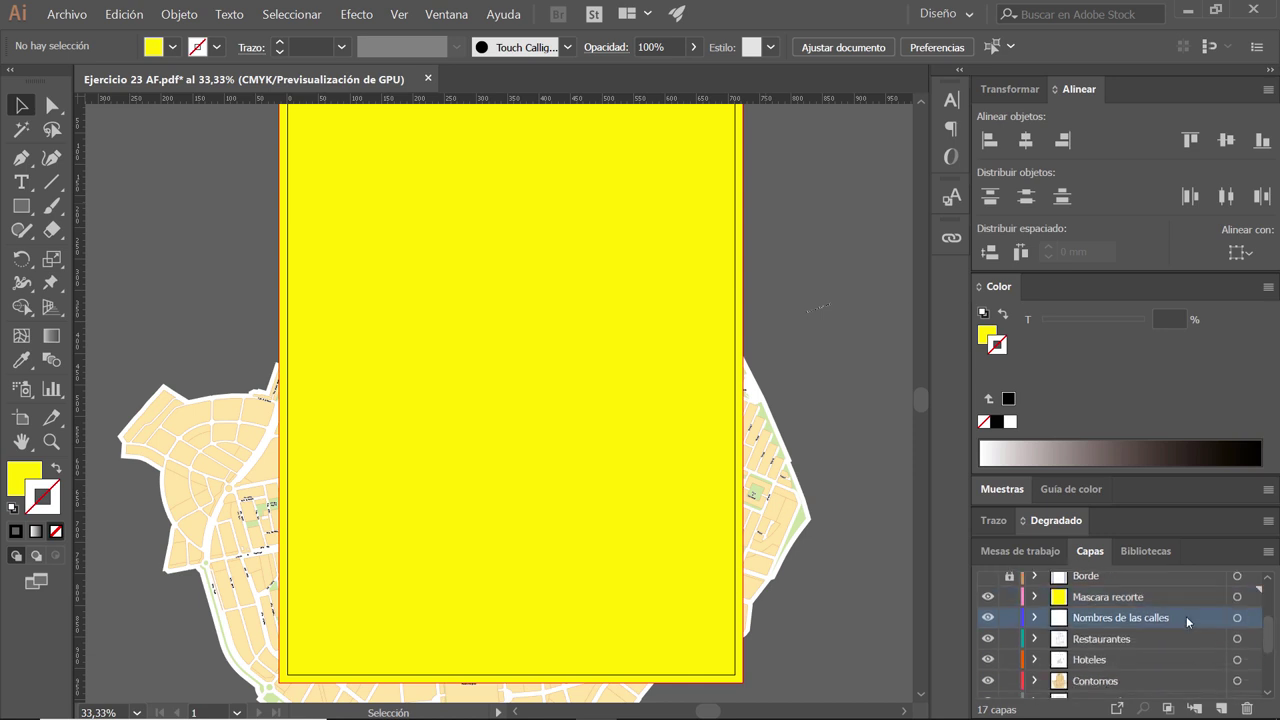
left_click(1144, 682, "shift")
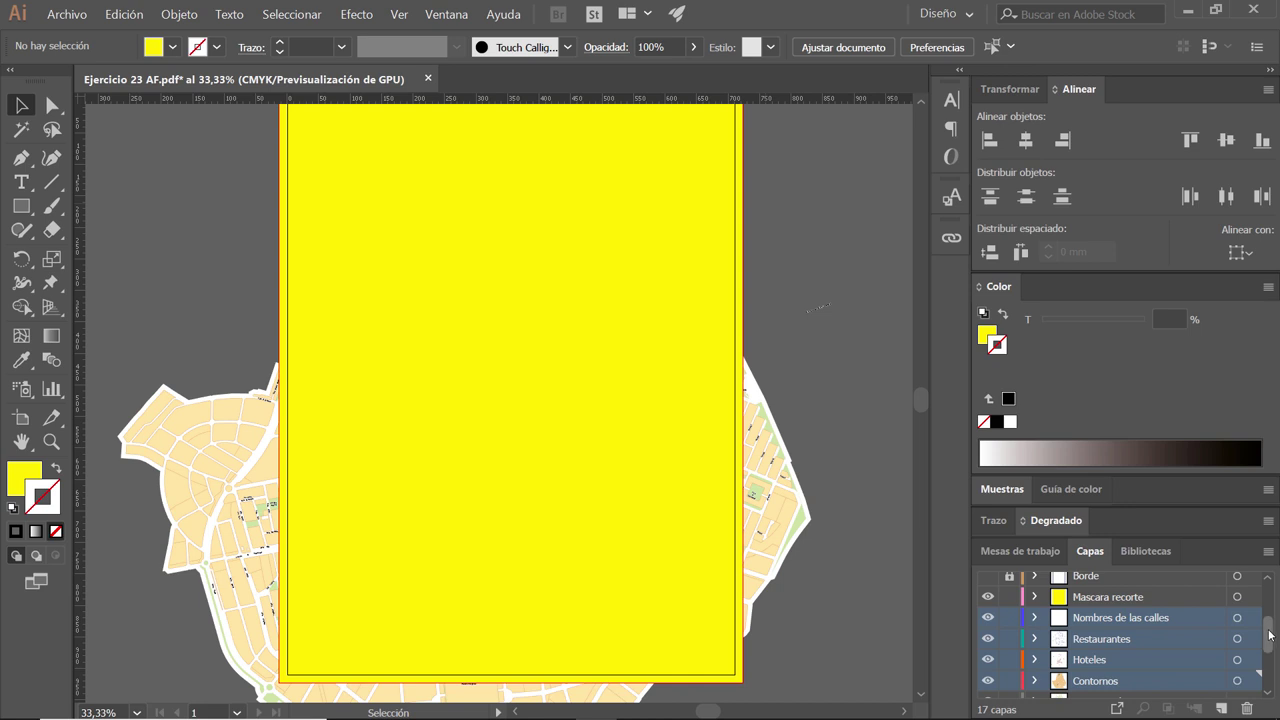
left_click_drag(1268, 634, 1268, 660)
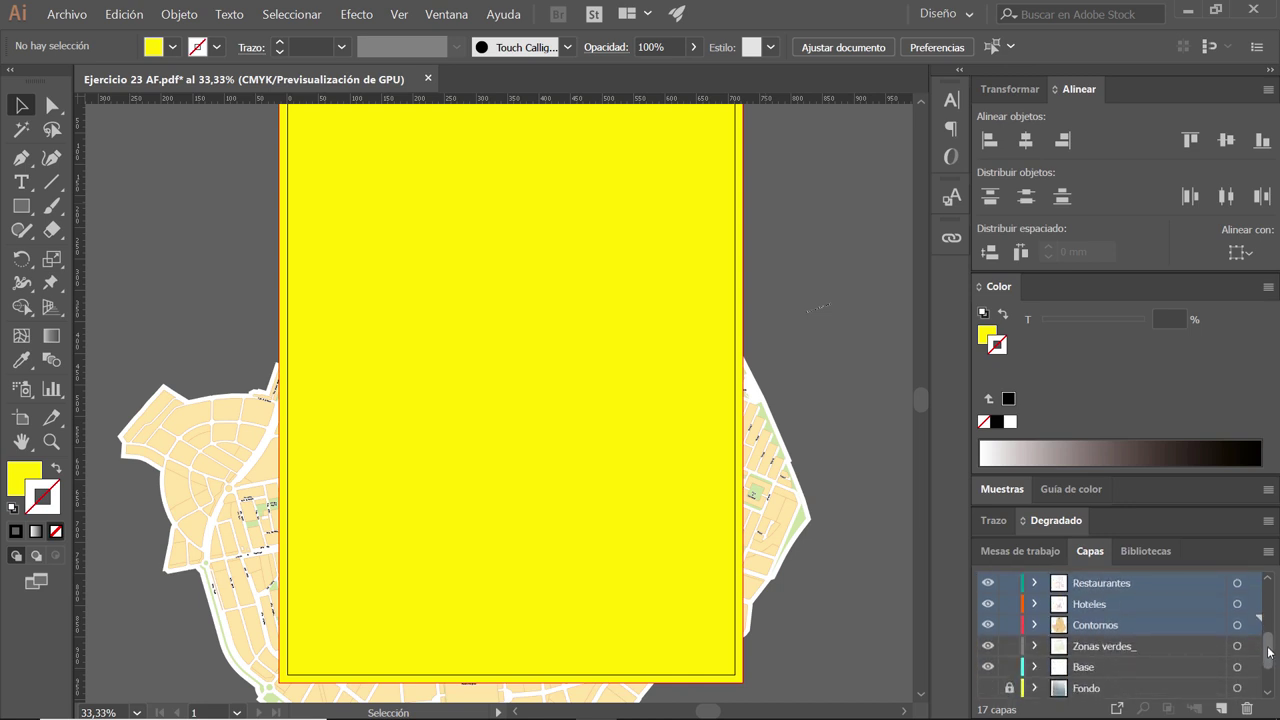
left_click(1160, 668, "shift")
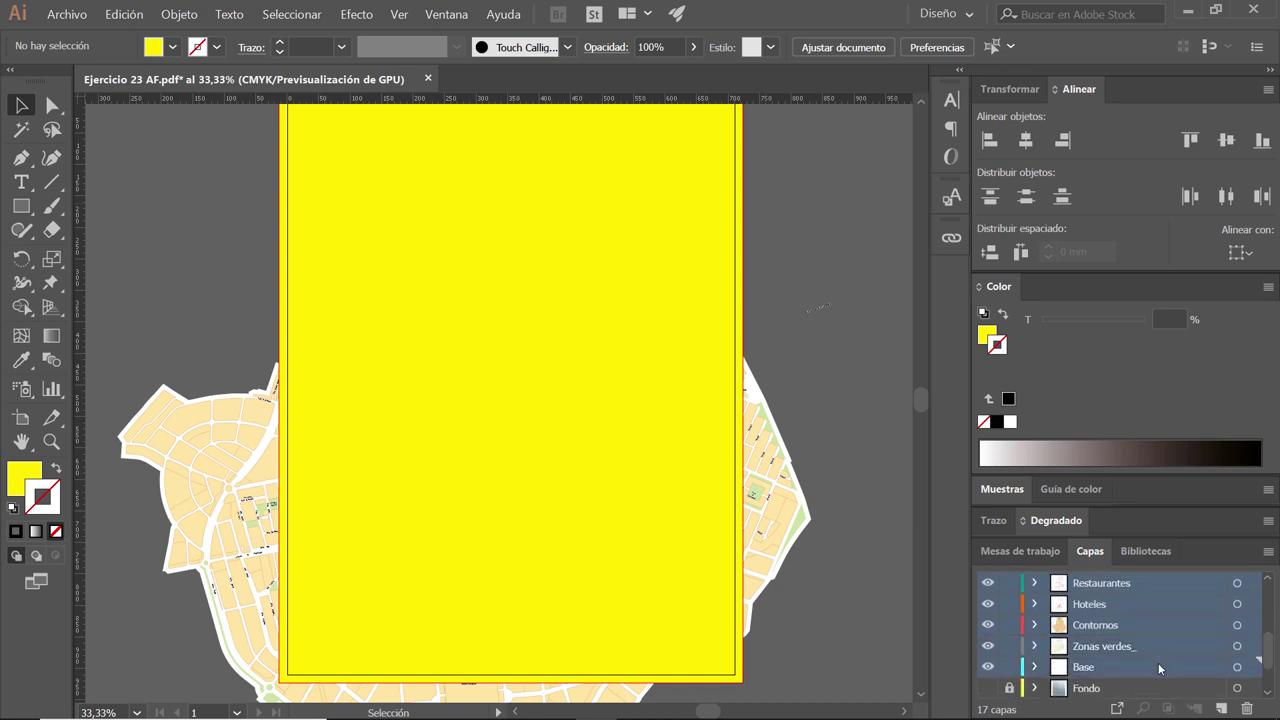
left_click_drag(1267, 646, 1266, 631)
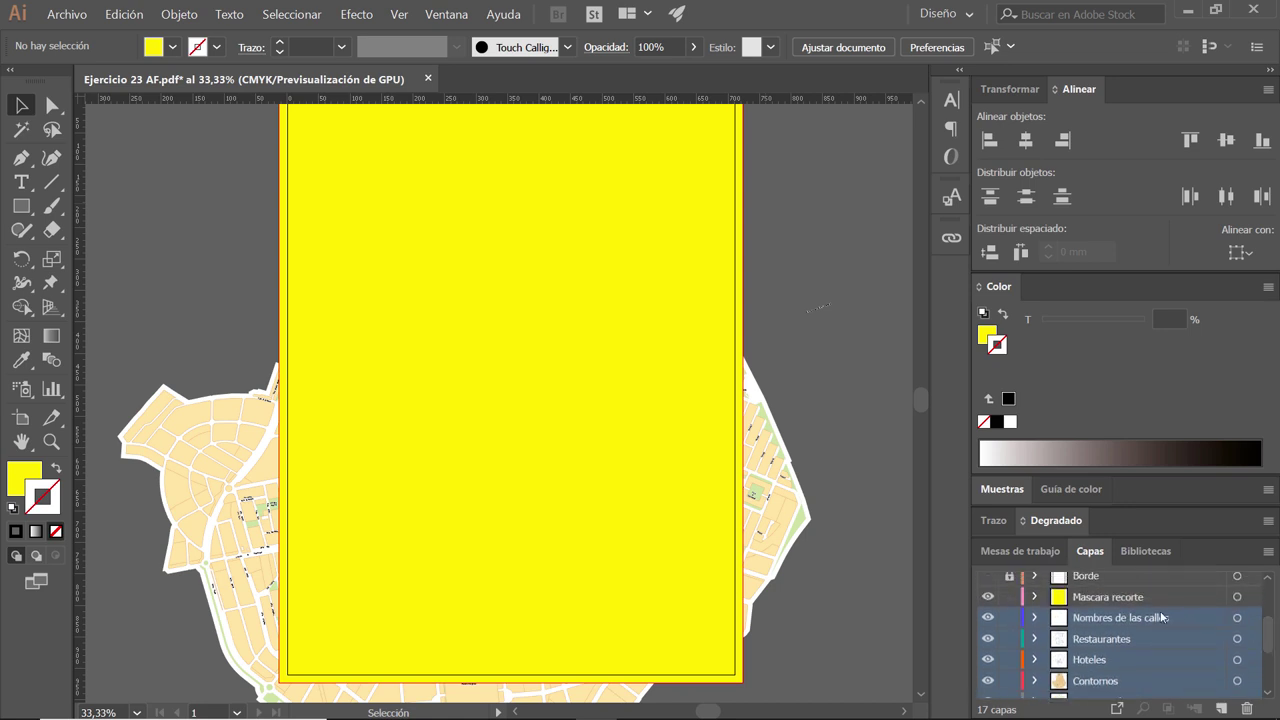
left_click_drag(1188, 623, 1175, 597)
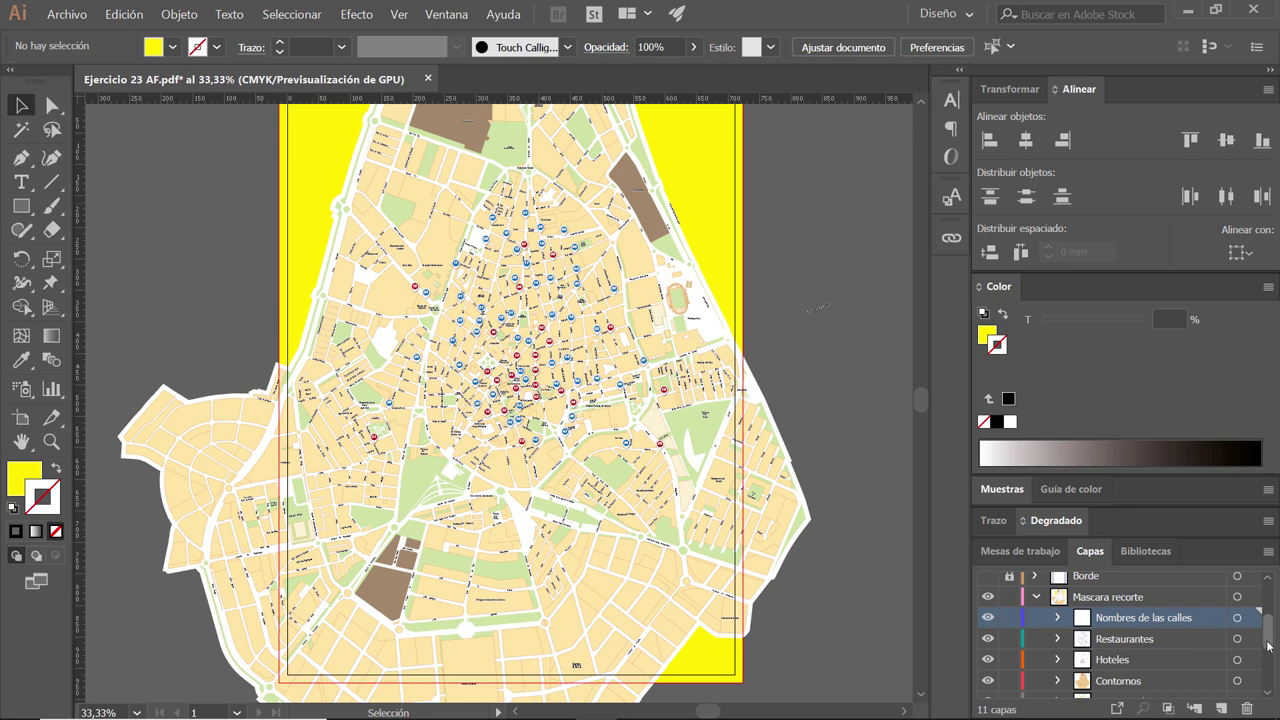
- Move the <Rectángulo> sublayer to the top of Mascara recorte
scroll(1267, 647, "down", 2)
scroll(1267, 647, "down", 2)
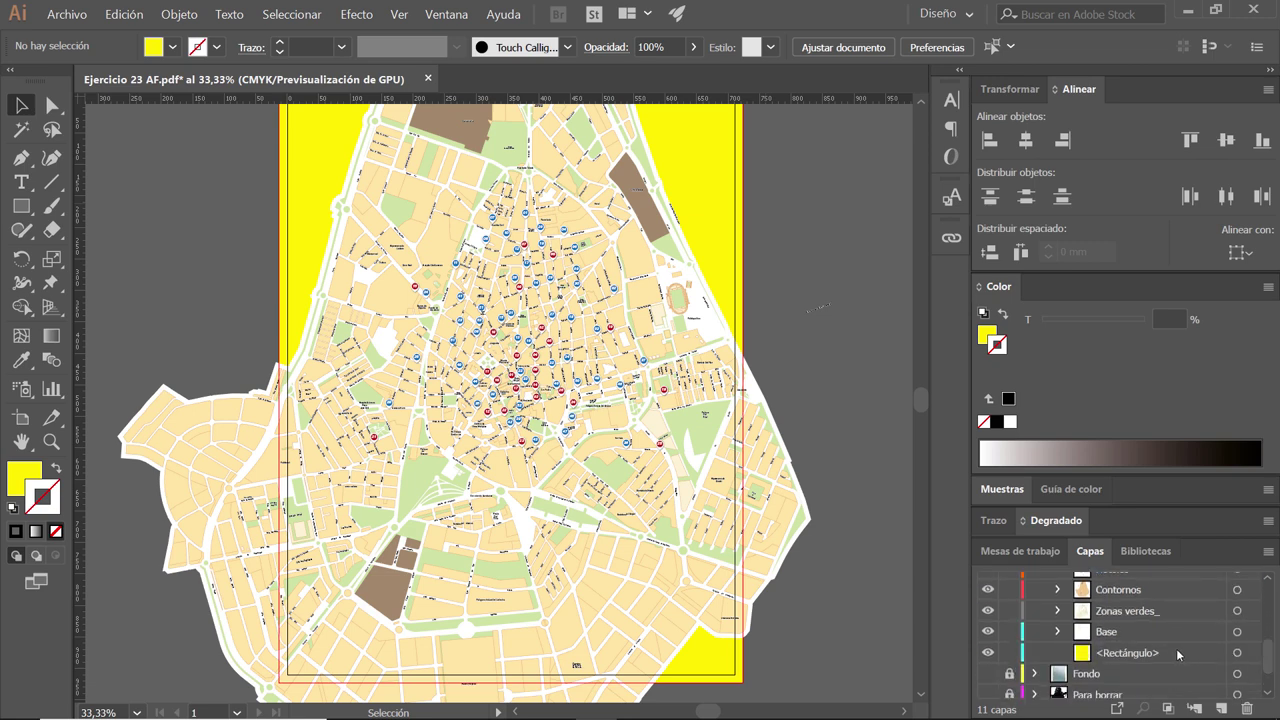
left_click_drag(1178, 654, 1178, 594)
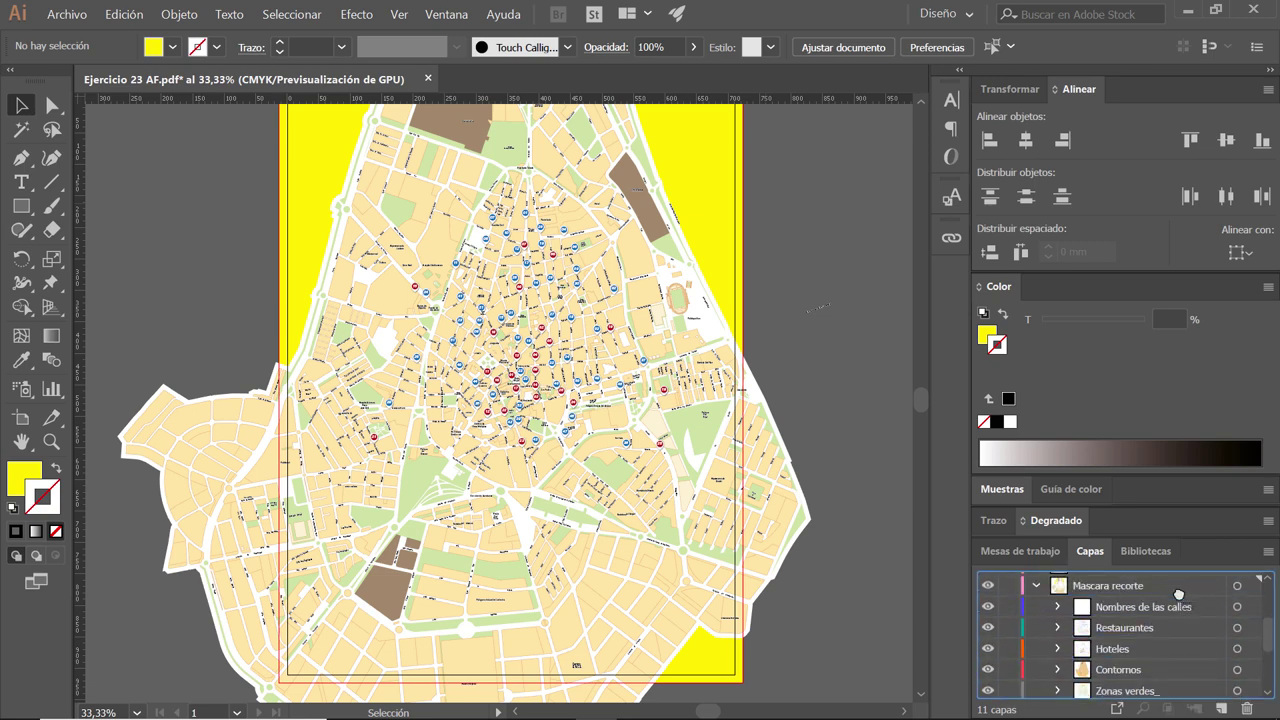
left_click_drag(1178, 594, 1183, 610)
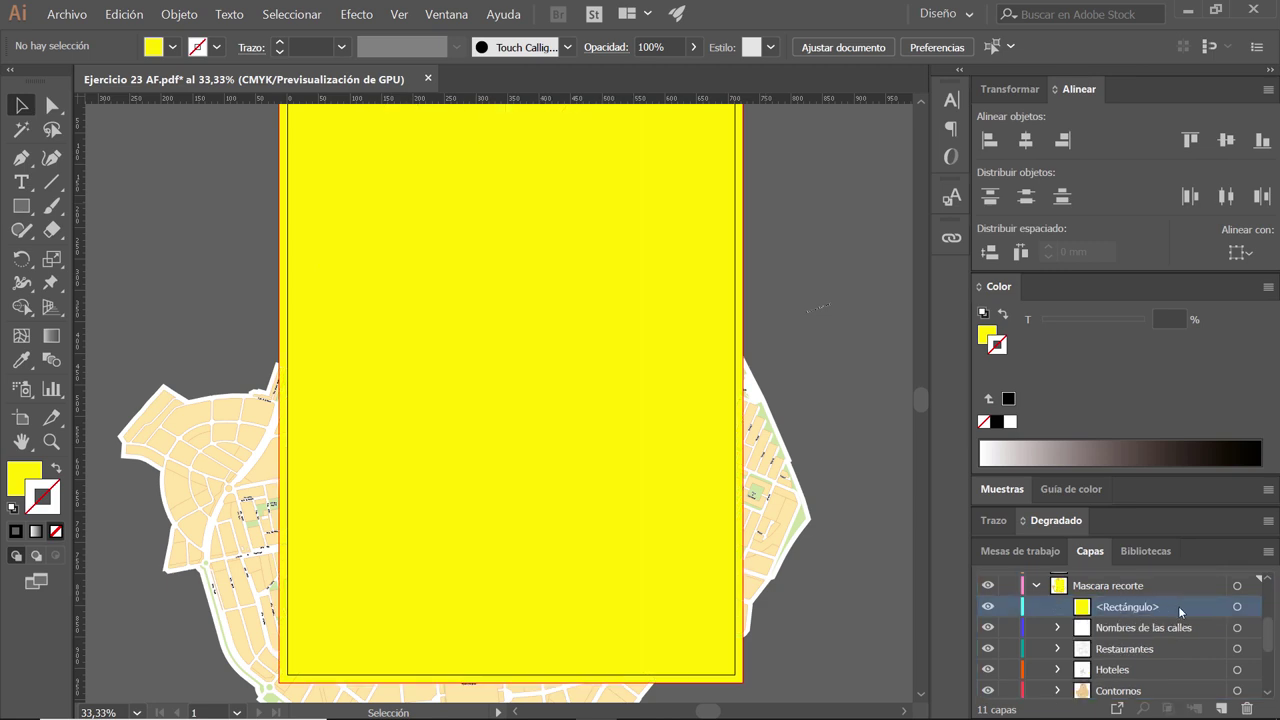
scroll(520, 526, "up", 1)
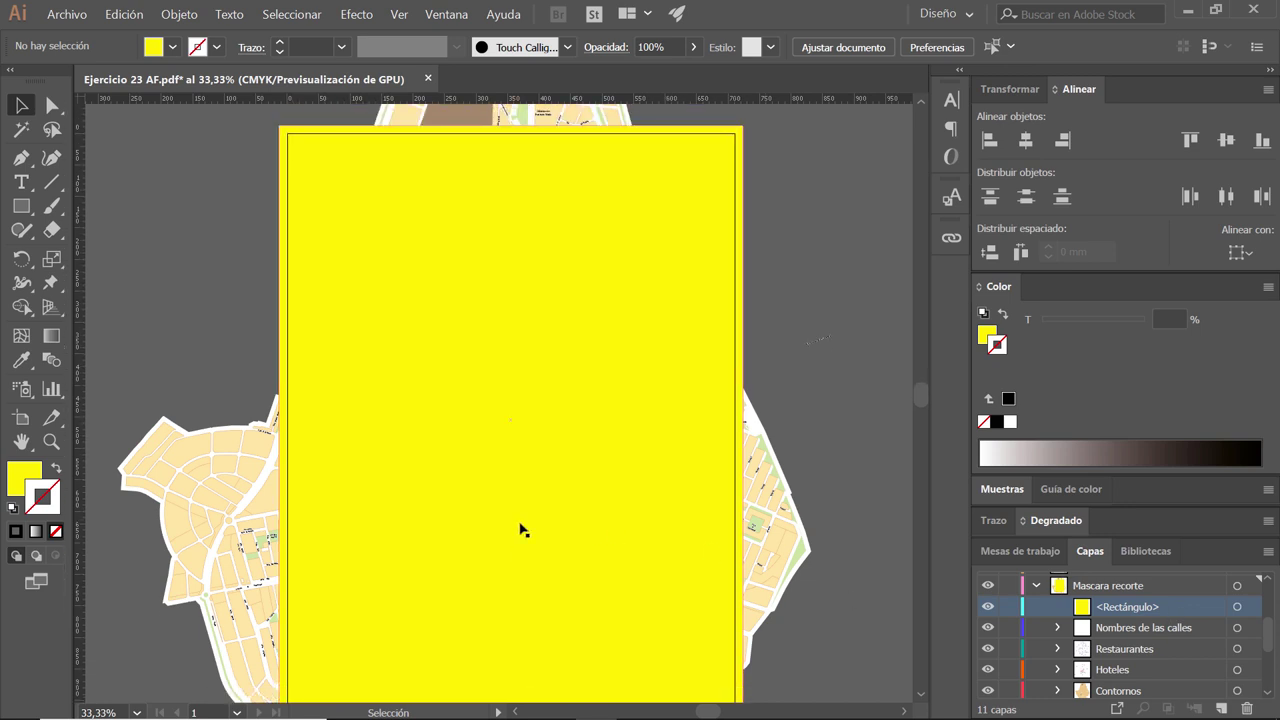
left_click(1208, 629)
left_click(1183, 652)
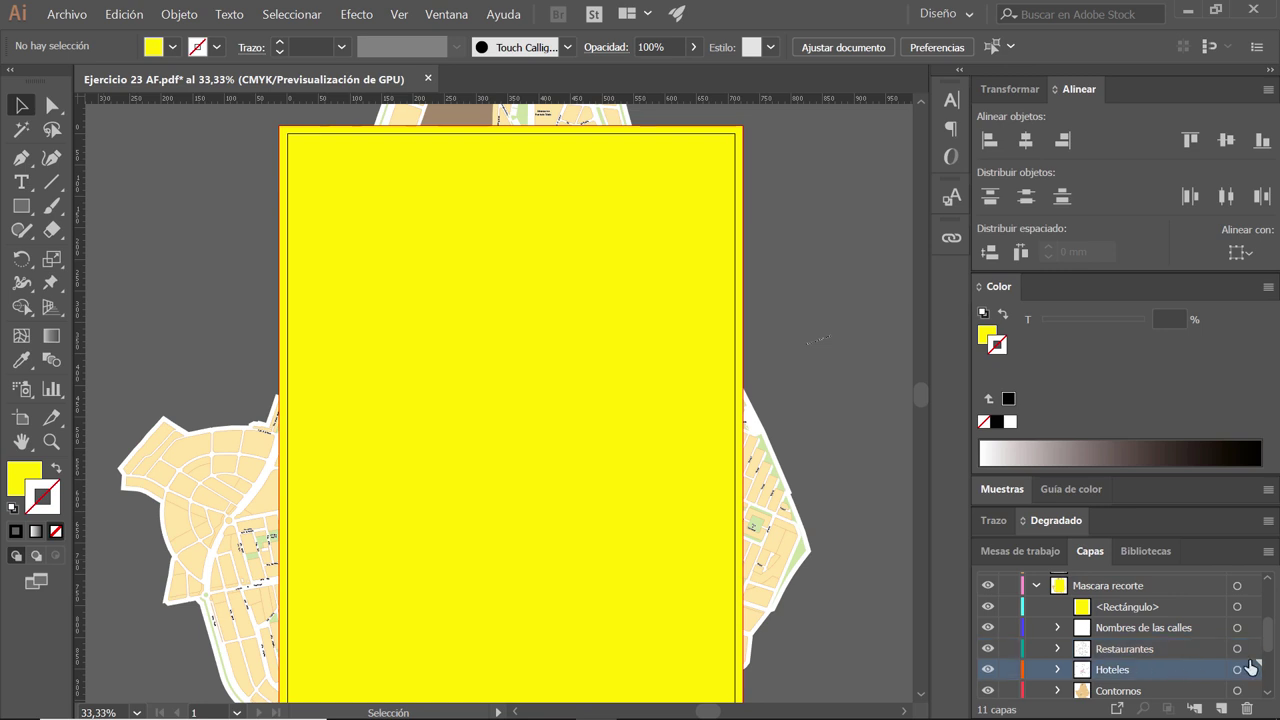
left_click(1194, 606)
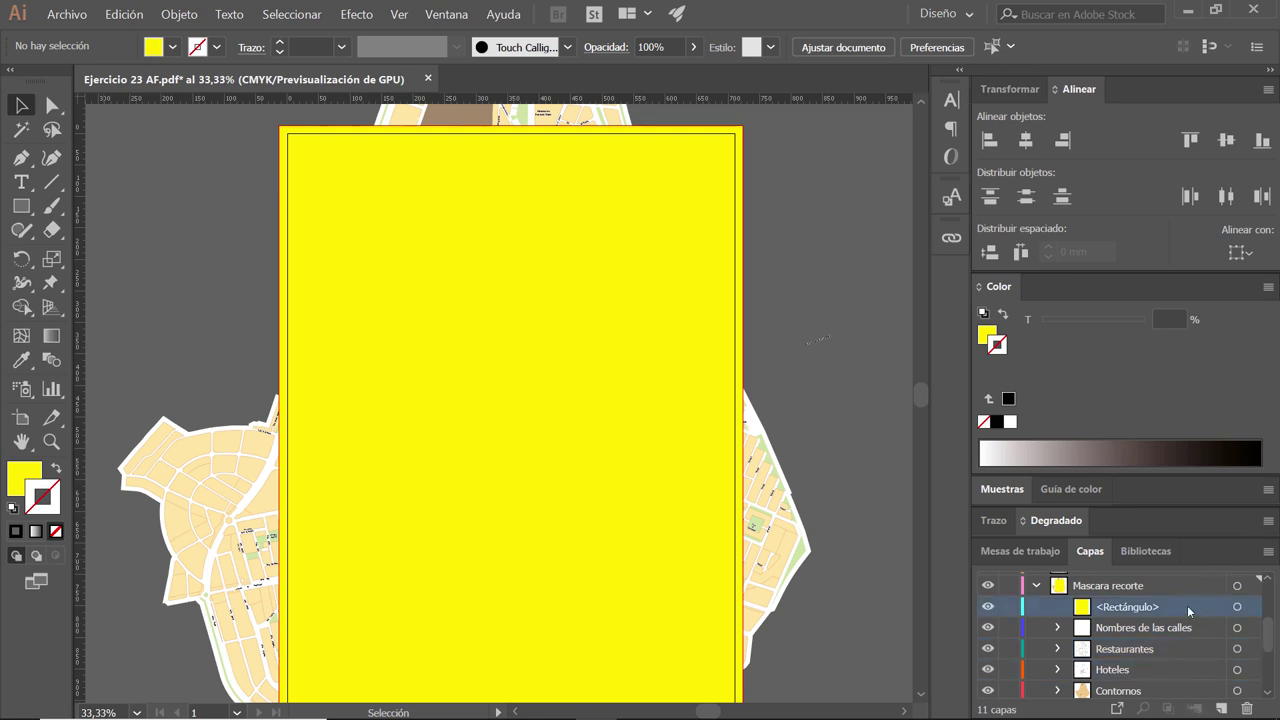
- Apply Crear máscara de recorte to the Mascara recorte layer from the Layers panel menu
left_click(1268, 551)
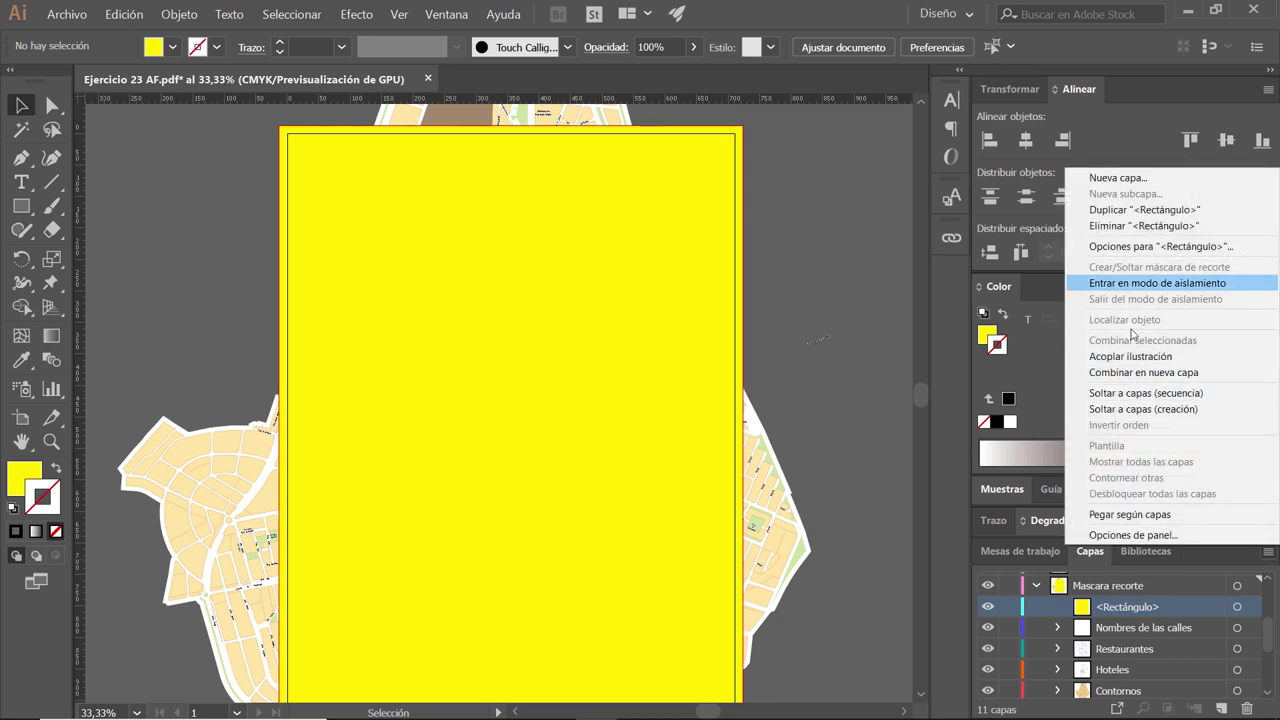
left_click(1148, 585)
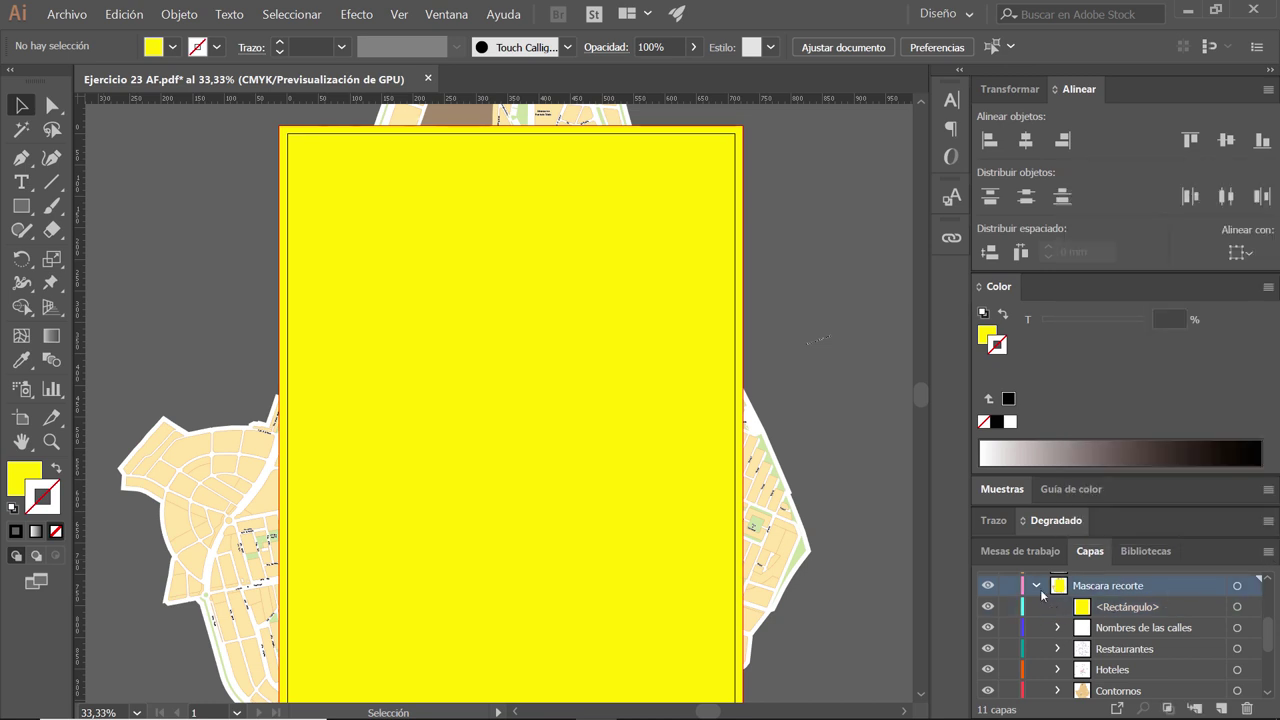
left_click(1036, 586)
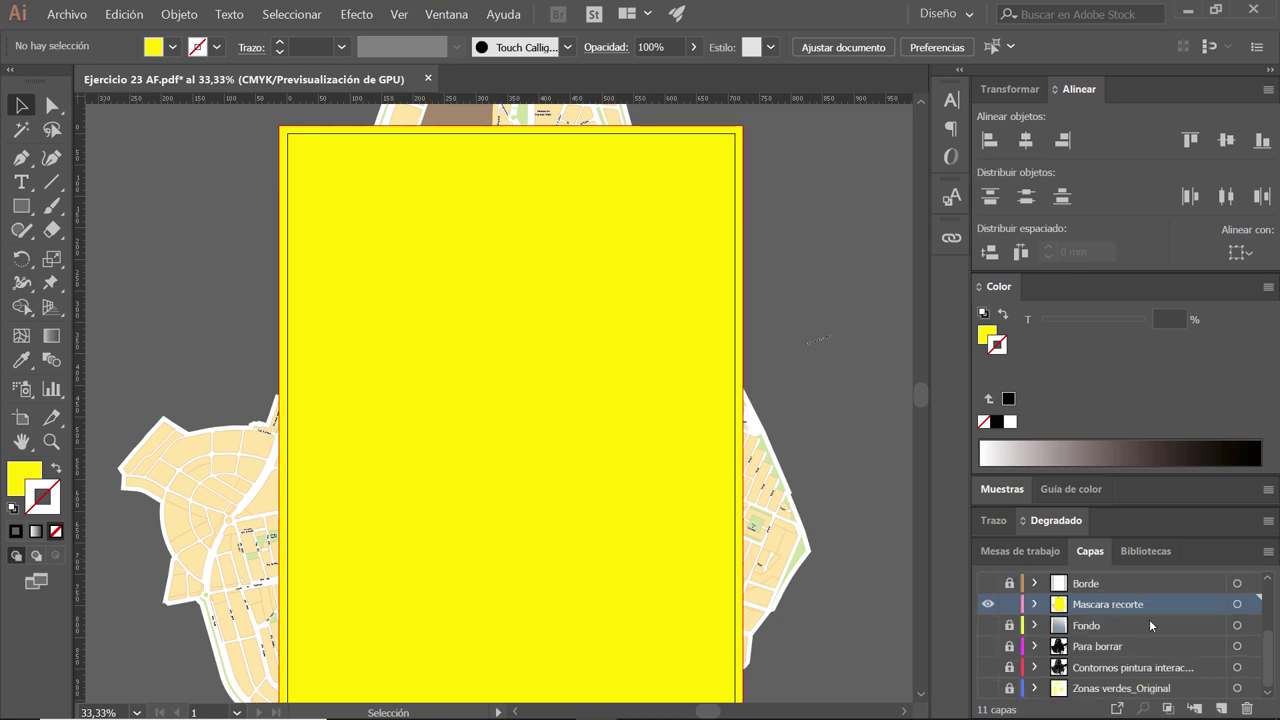
left_click(1035, 606)
left_click(1267, 553)
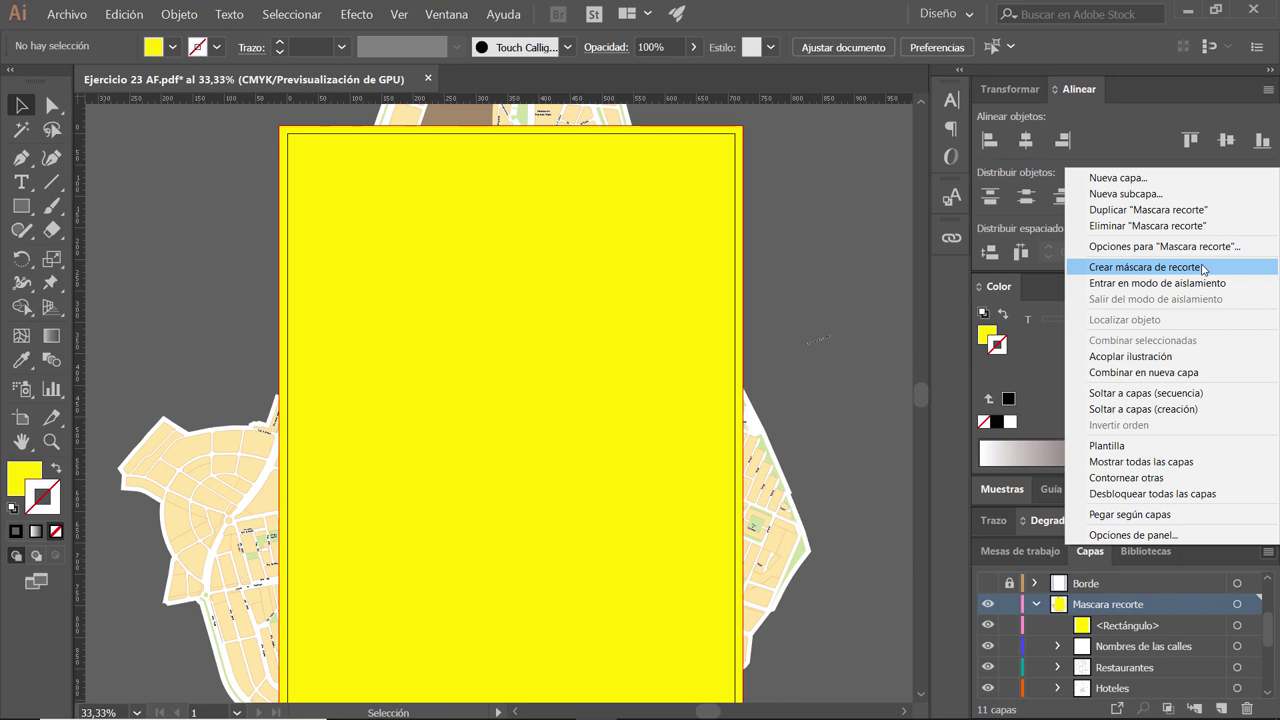
left_click(1146, 267)
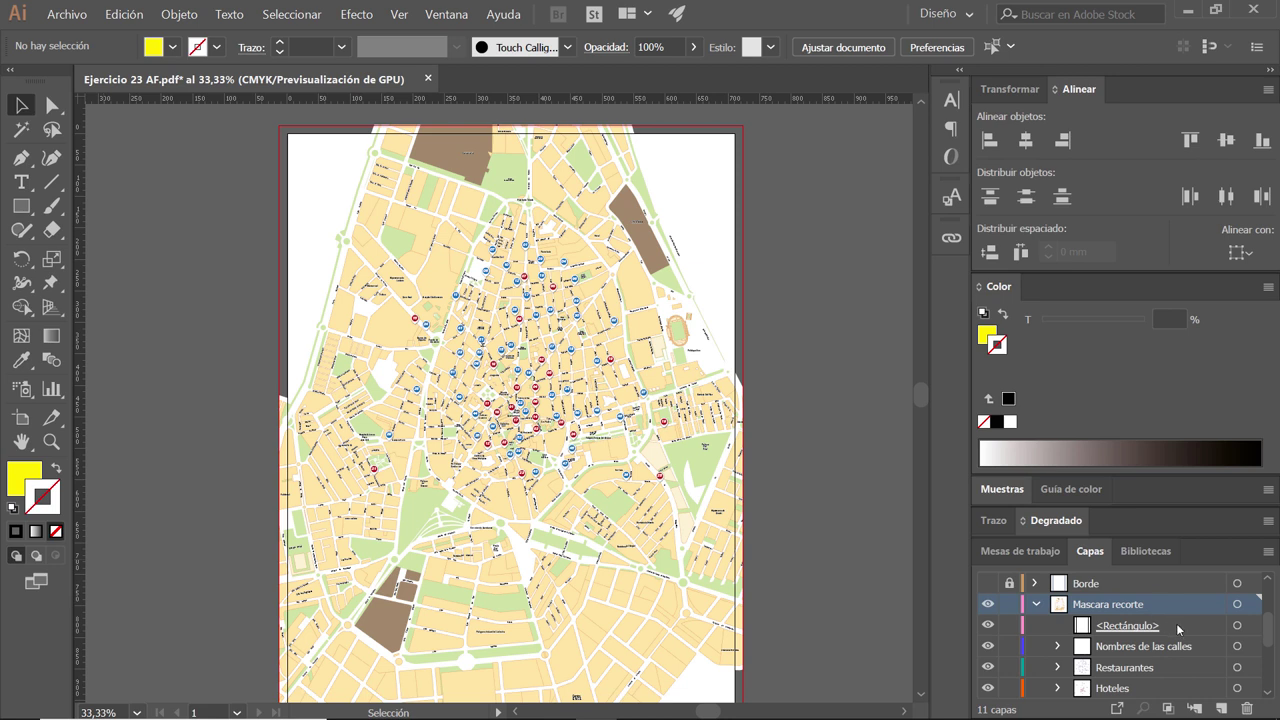
left_click(1178, 627)
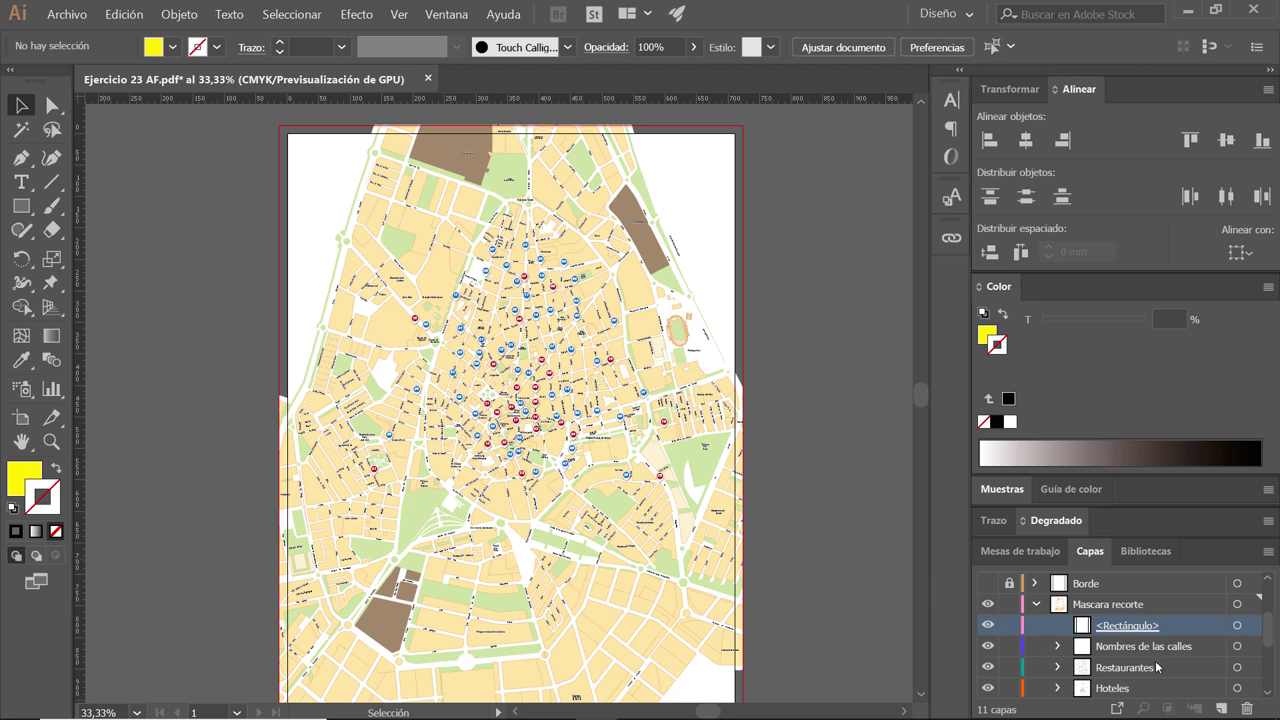
left_click_drag(1268, 642, 1264, 652)
scroll(1185, 650, "up", 2)
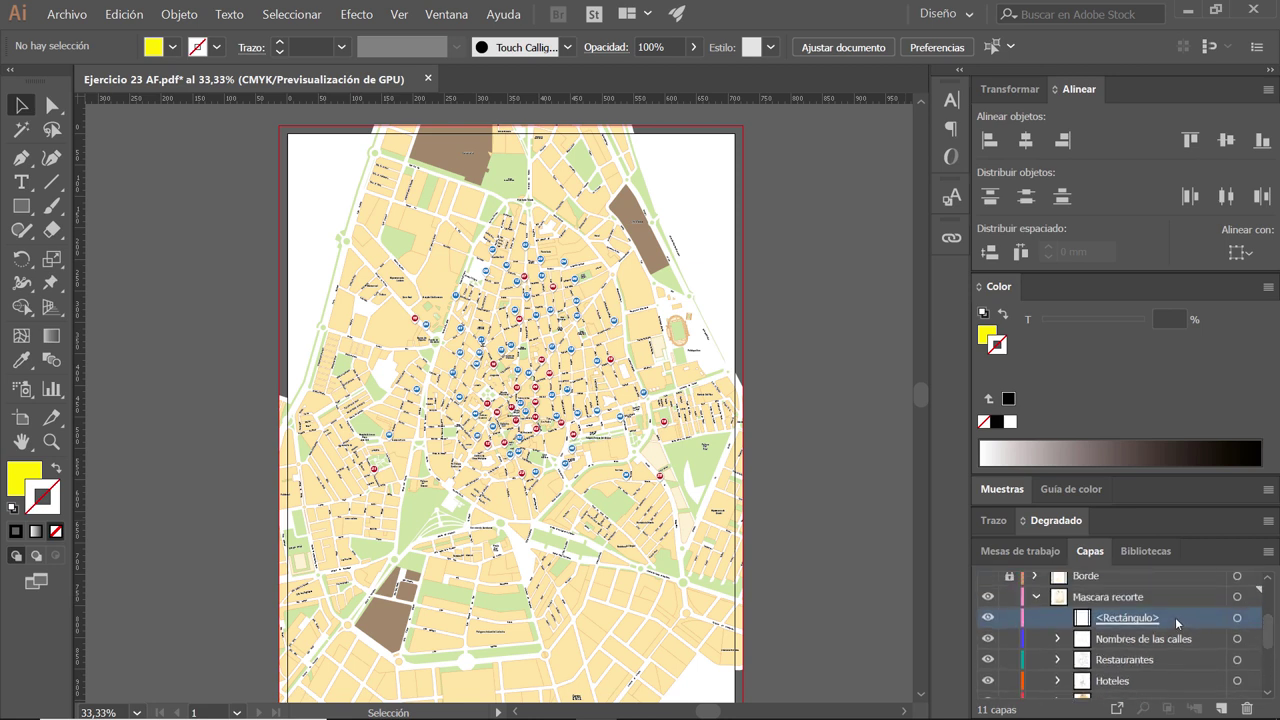
mouse_move(1272, 645)
left_mouse_down()
mouse_move(1273, 616)
mouse_move(1244, 595)
left_mouse_up()
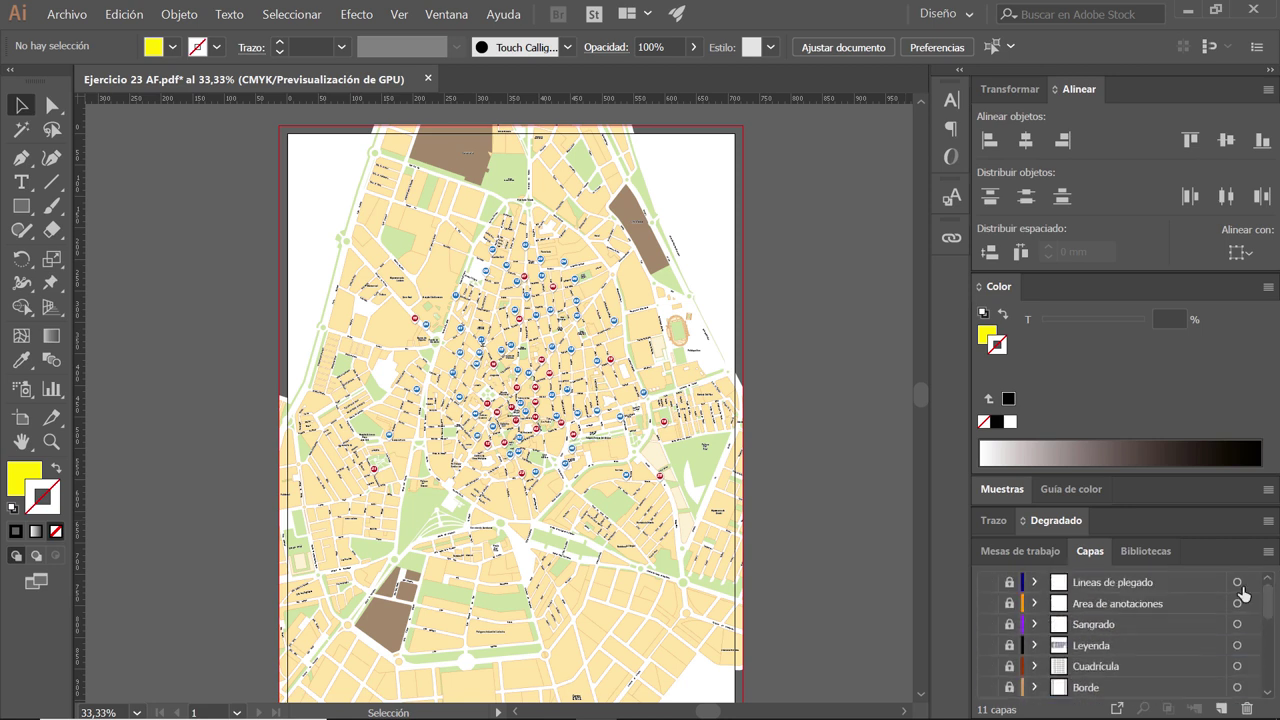
- Show the Borde, fold, annotation, bleed, Leyenda and Cuadrícula layers and lock Mascara recorte
left_click(989, 689)
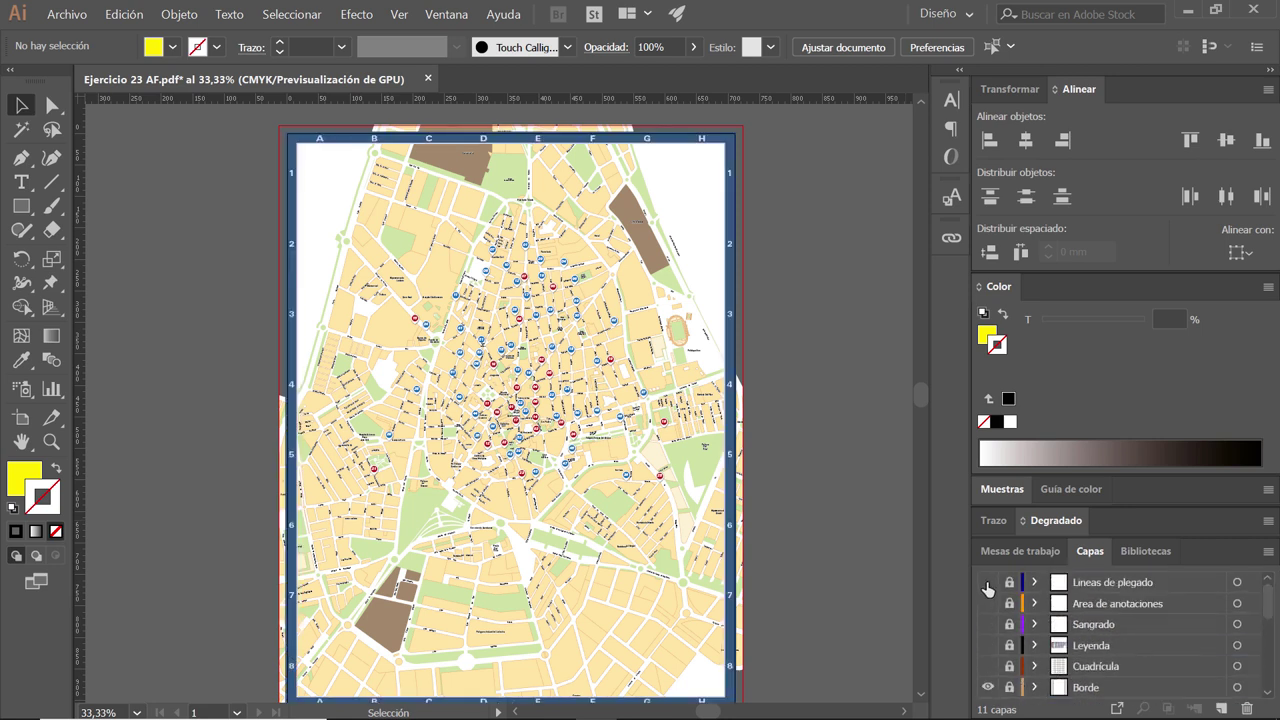
left_click_drag(989, 666, 987, 582)
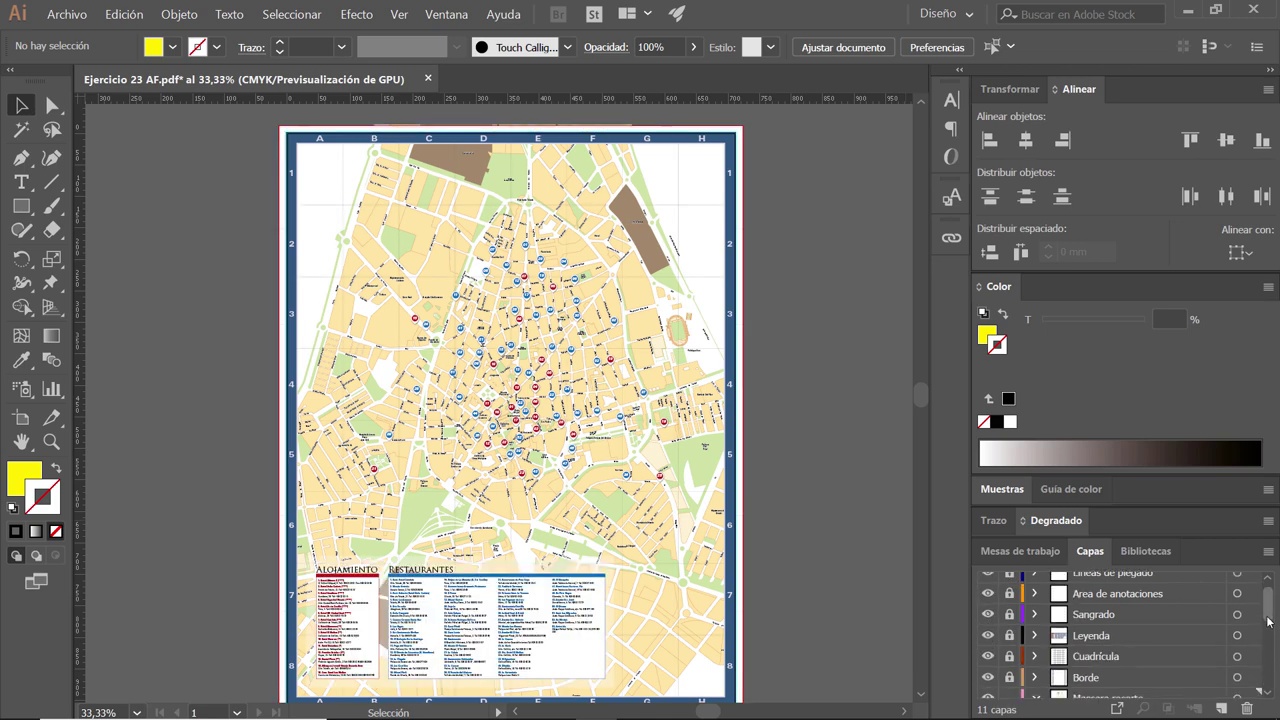
left_click_drag(1274, 624, 1268, 648)
left_click(1009, 607)
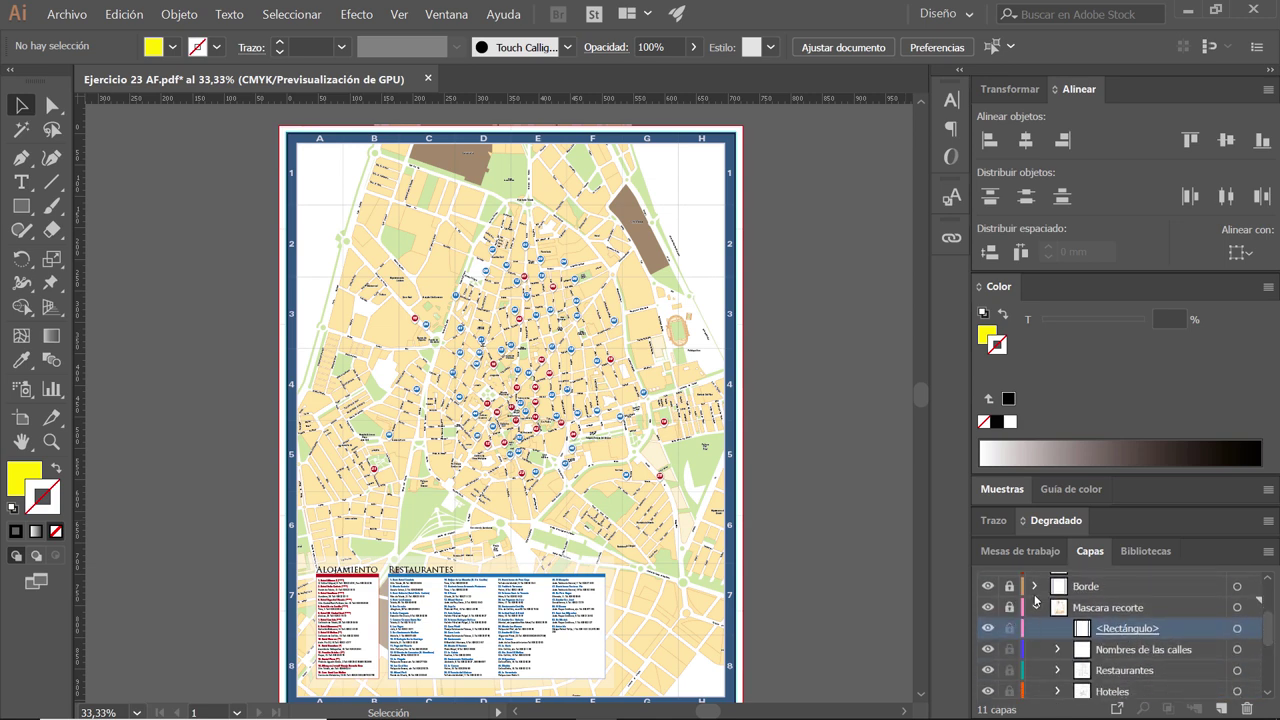
left_click(1039, 607)
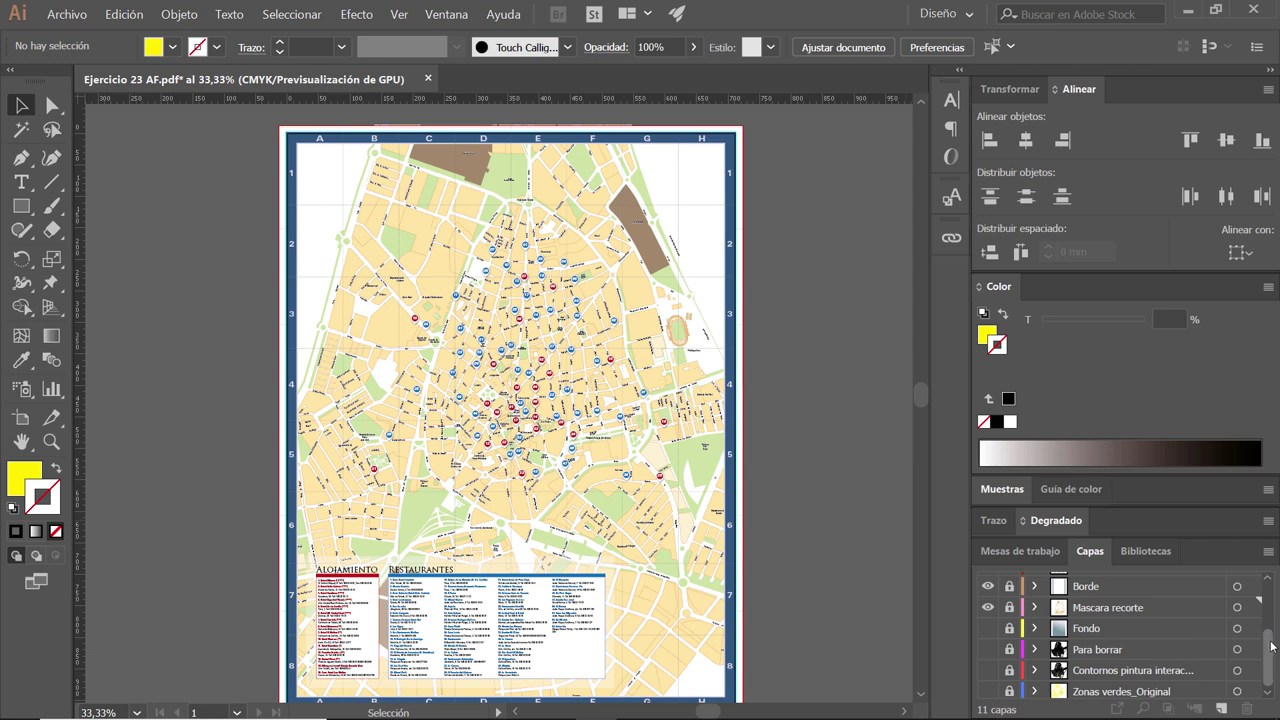
left_click_drag(1276, 628, 1274, 631)
- Show the Fondo background layer and expand Mascara recorte to list its sublayers
left_click(988, 625)
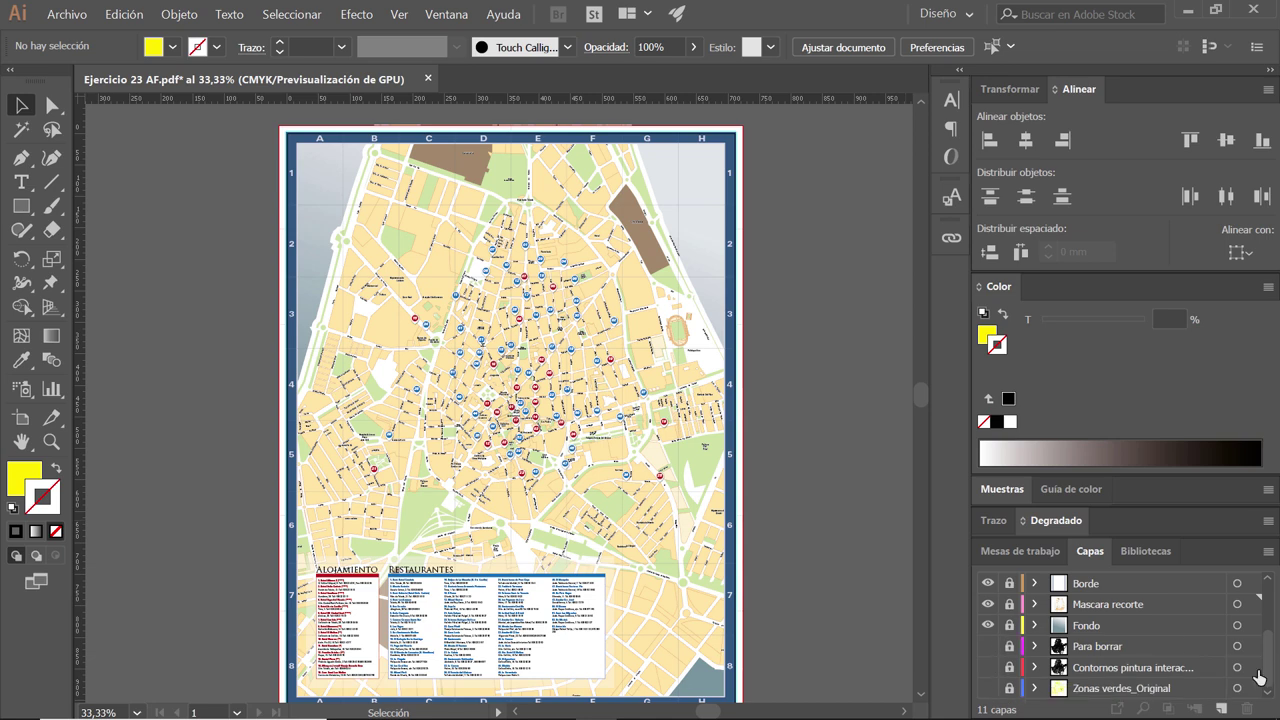
scroll(1266, 655, "up", 1)
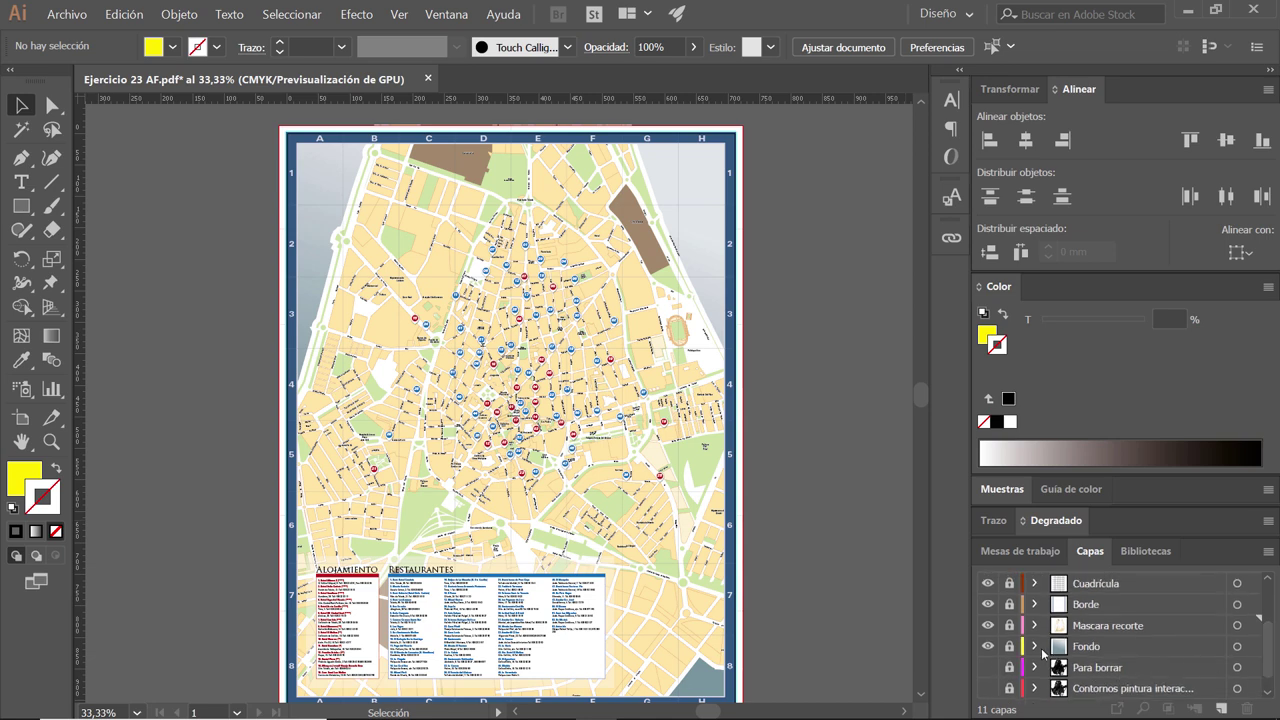
scroll(1266, 650, "up", 1)
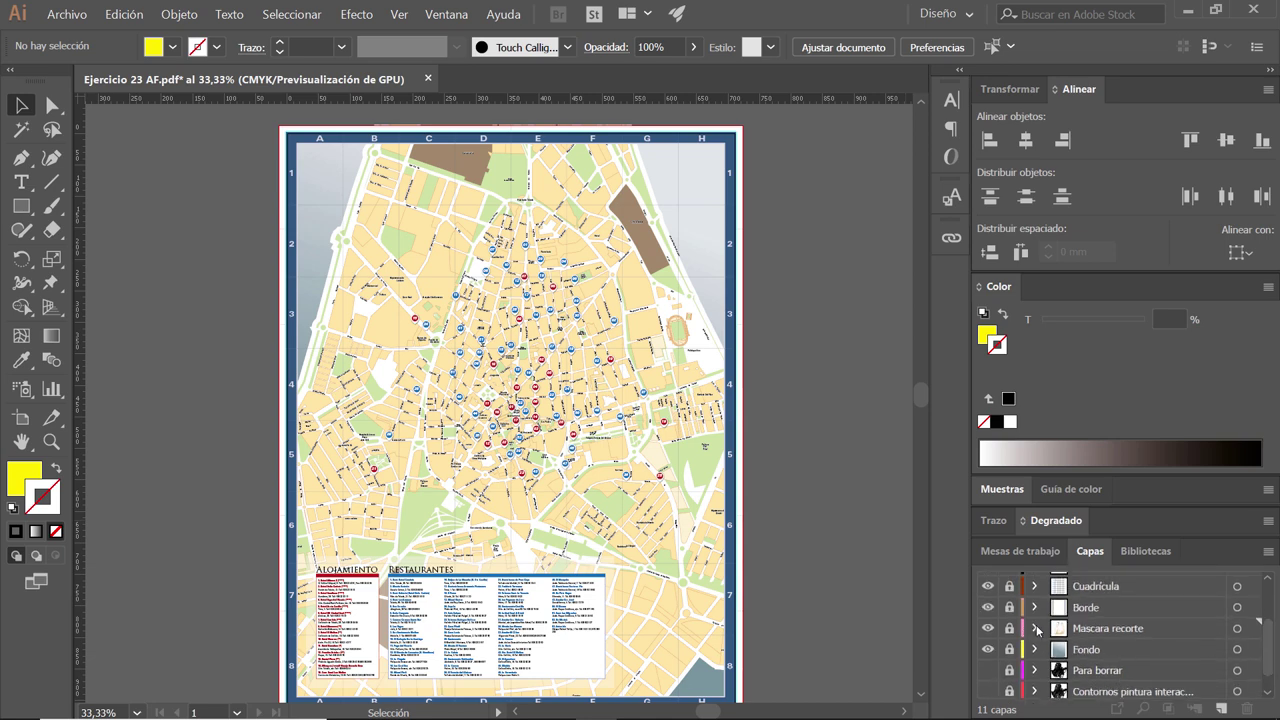
left_click(1036, 628)
scroll(1270, 645, "down", 2)
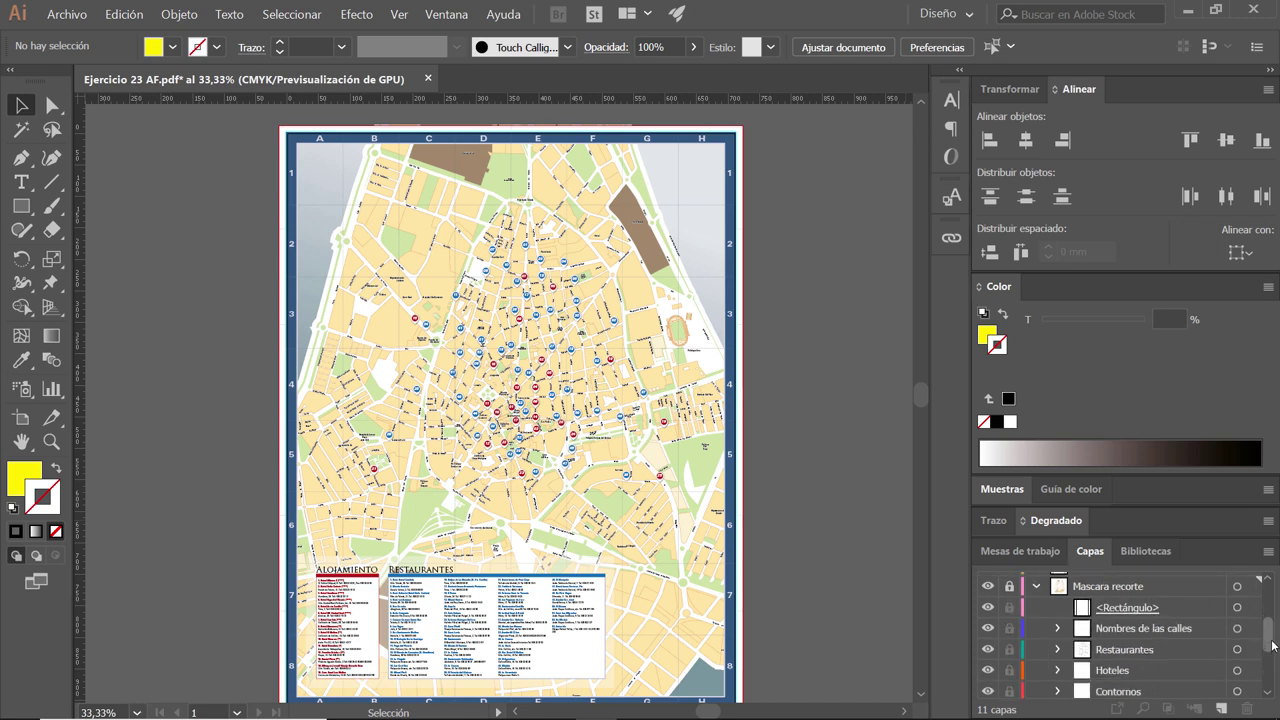
- Lock the rectangle and map sublayers, then unlock only the Rectángulo mask path
left_click(1009, 611)
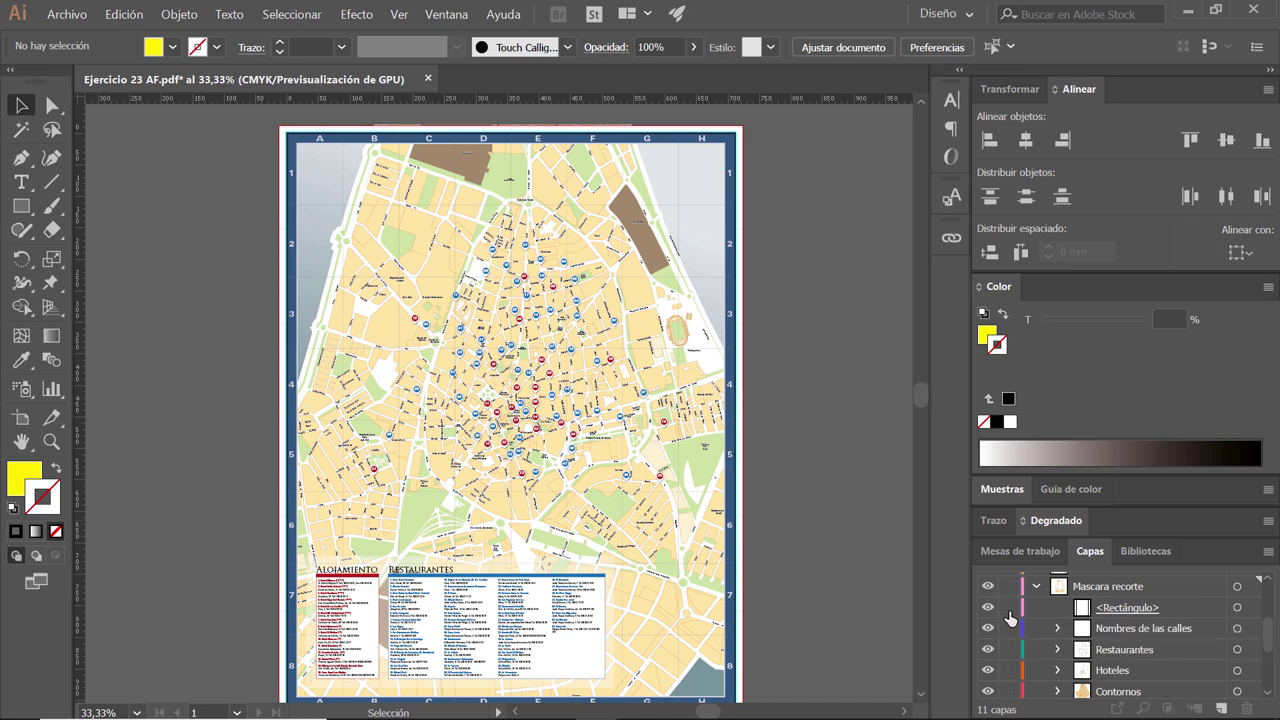
left_click_drag(1009, 613, 1006, 680)
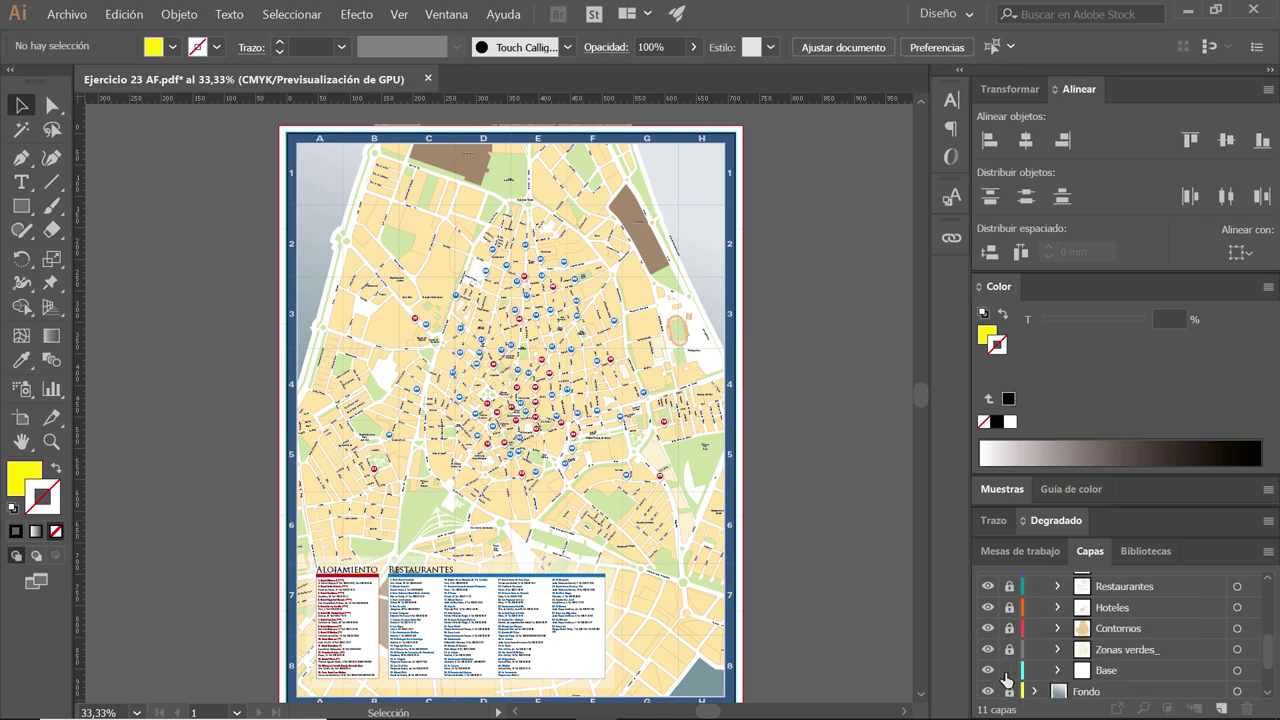
scroll(1010, 670, "up", 3)
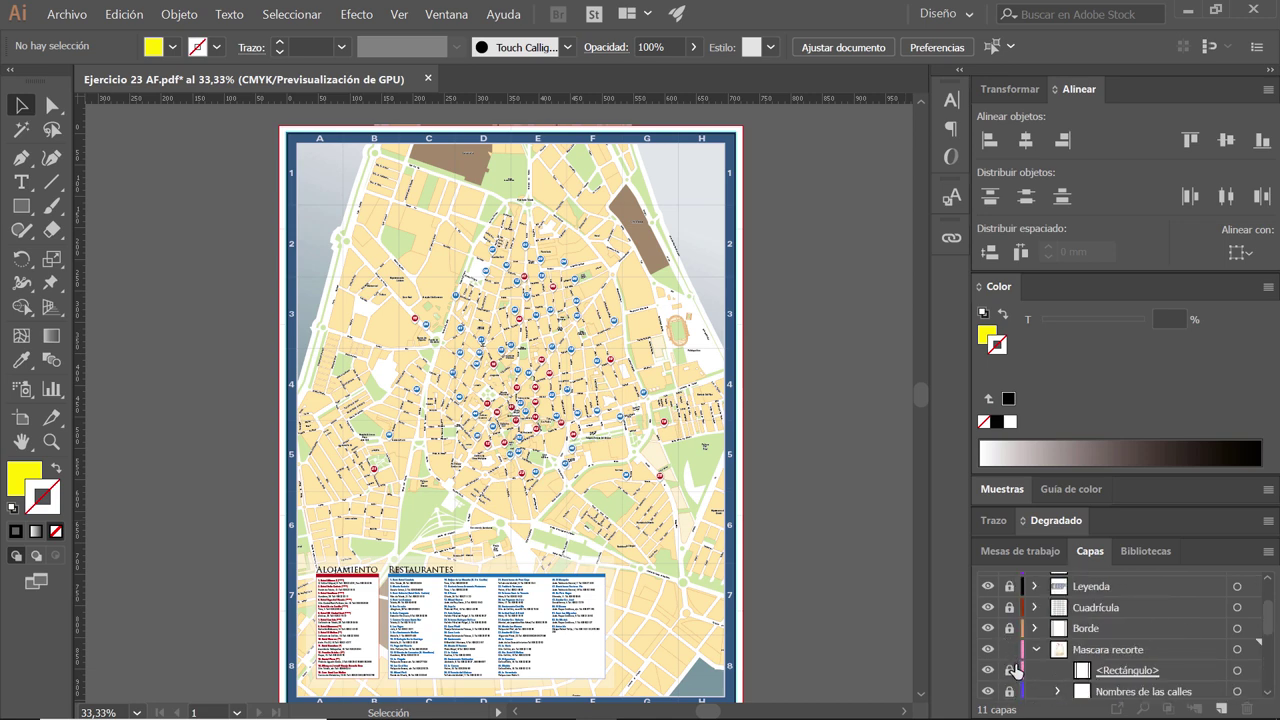
left_click(1010, 670)
- Select the mask rectangle, set the default fill to none, and reselect the mask
left_click(382, 452)
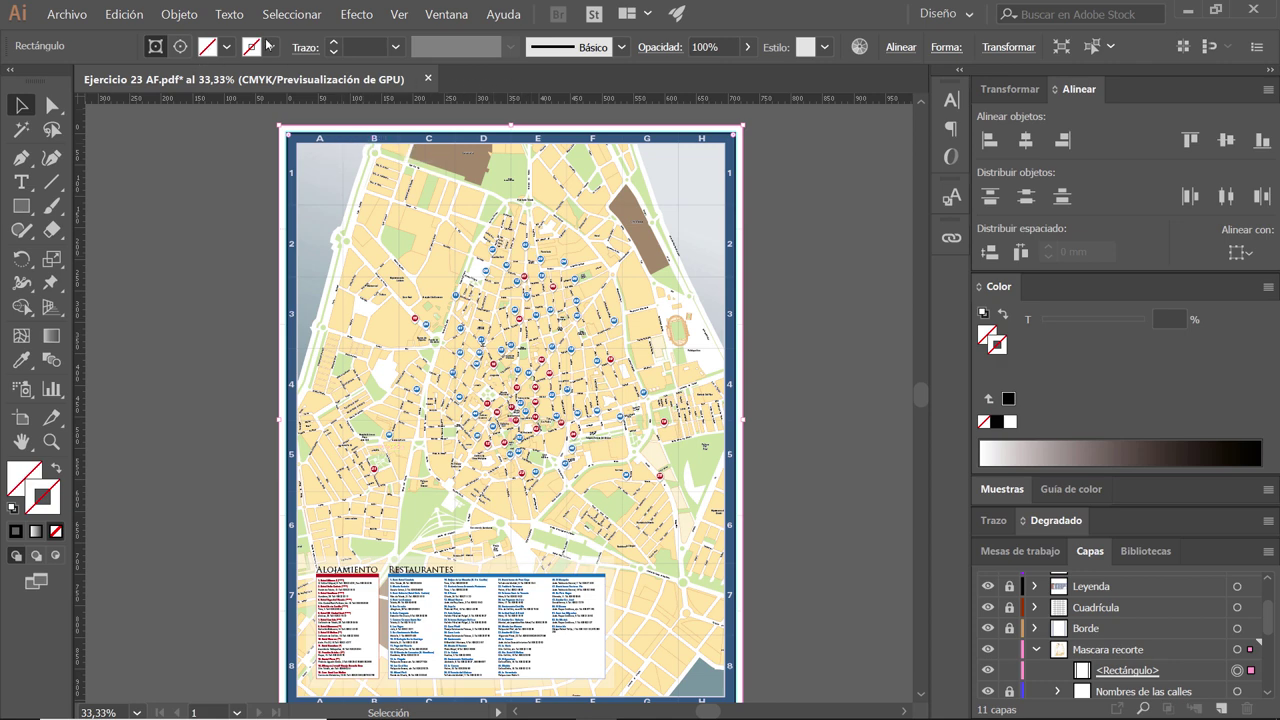
left_click(179, 48)
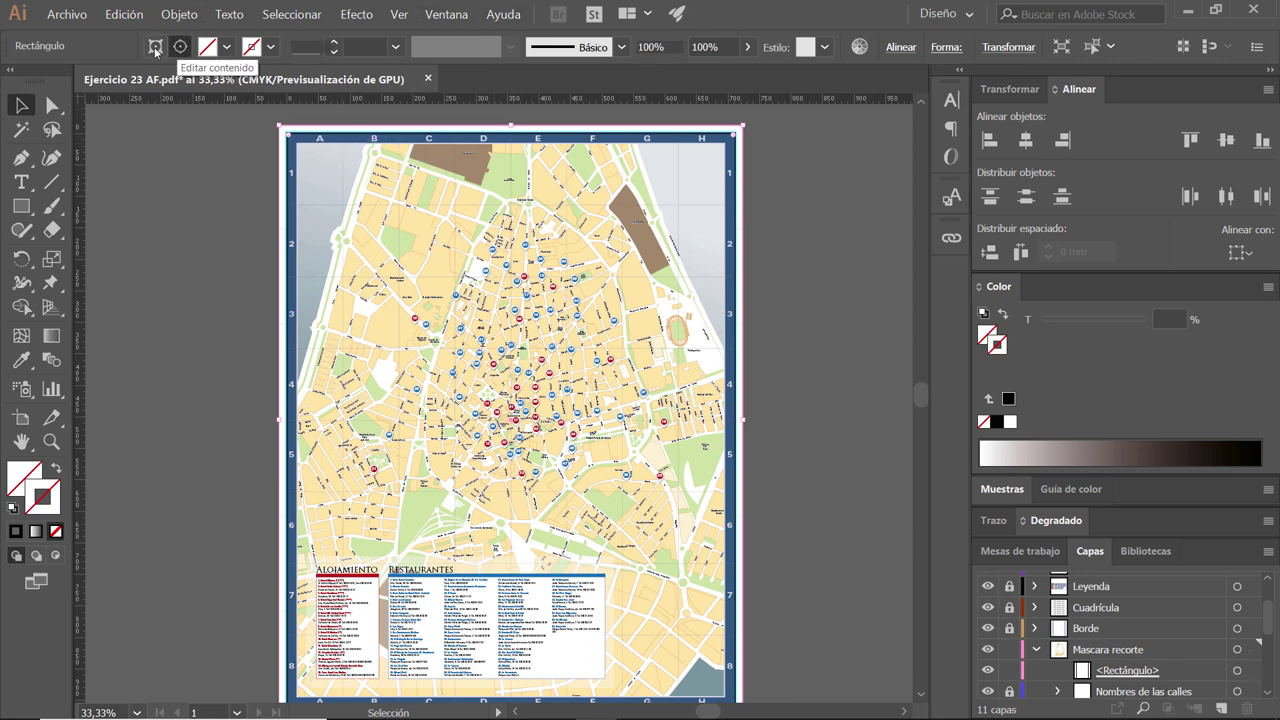
key("ctrl+shift+a")
left_click(174, 47)
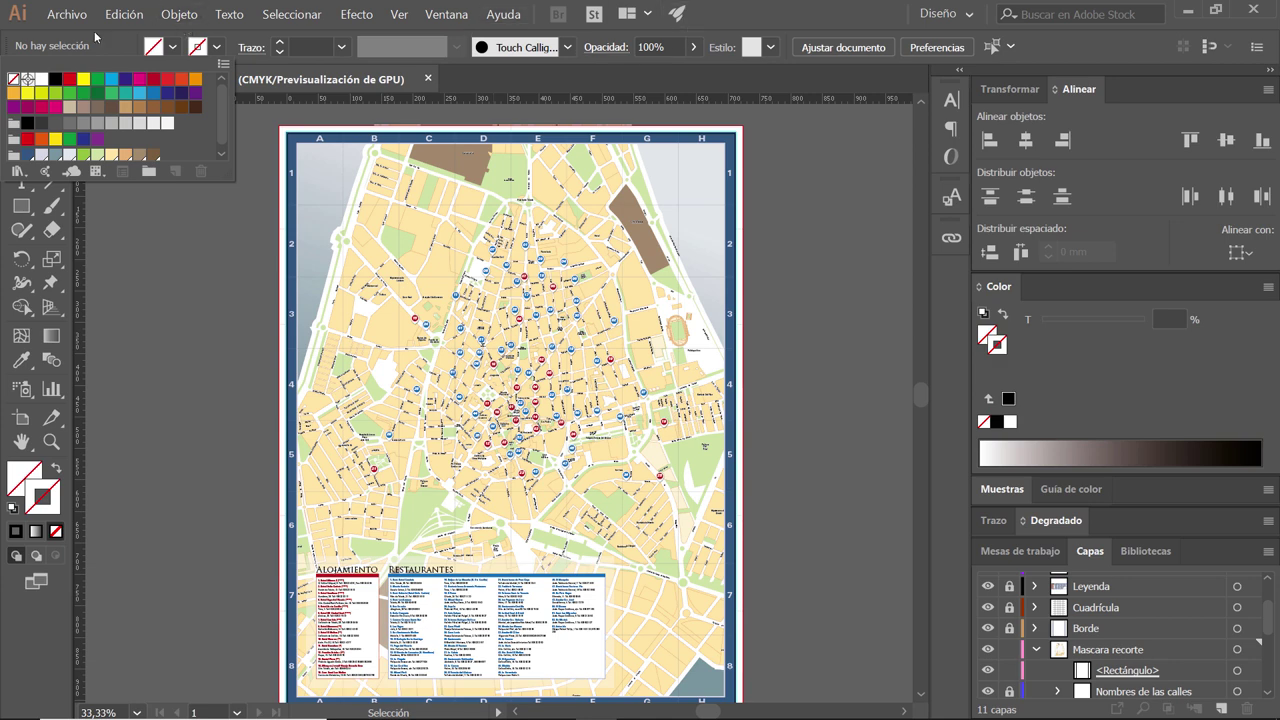
key("Escape")
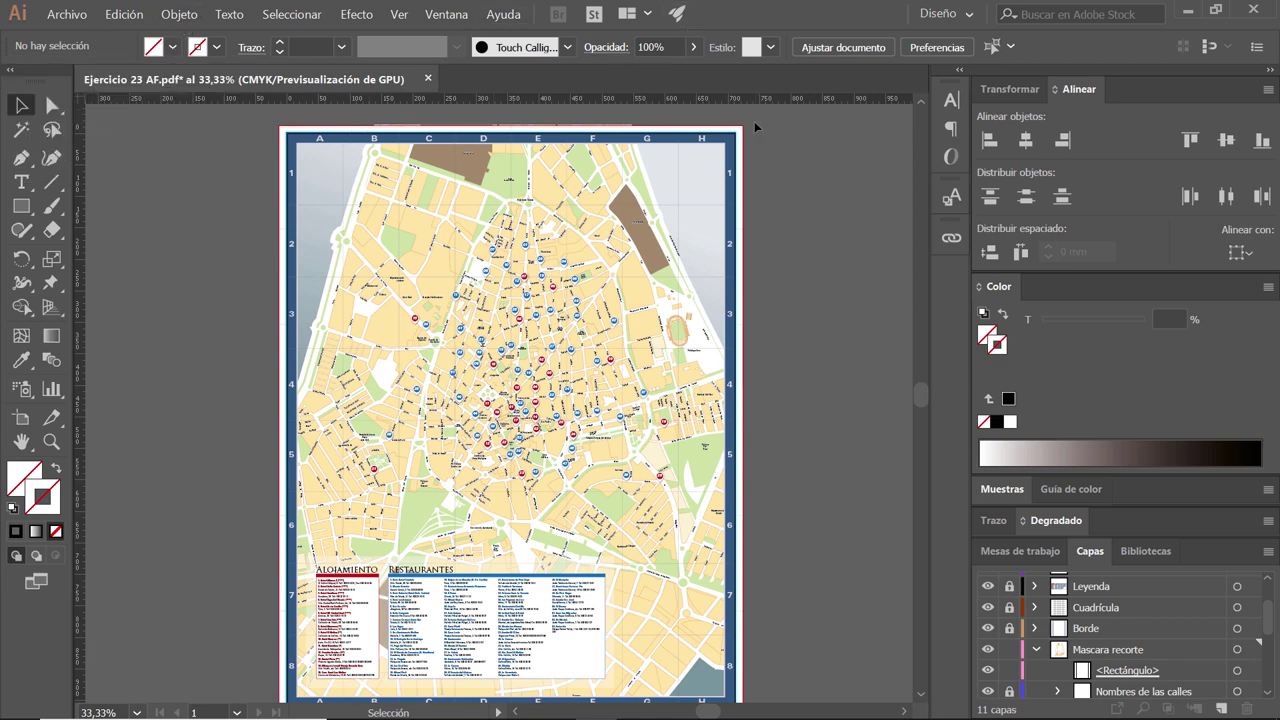
left_click(701, 167)
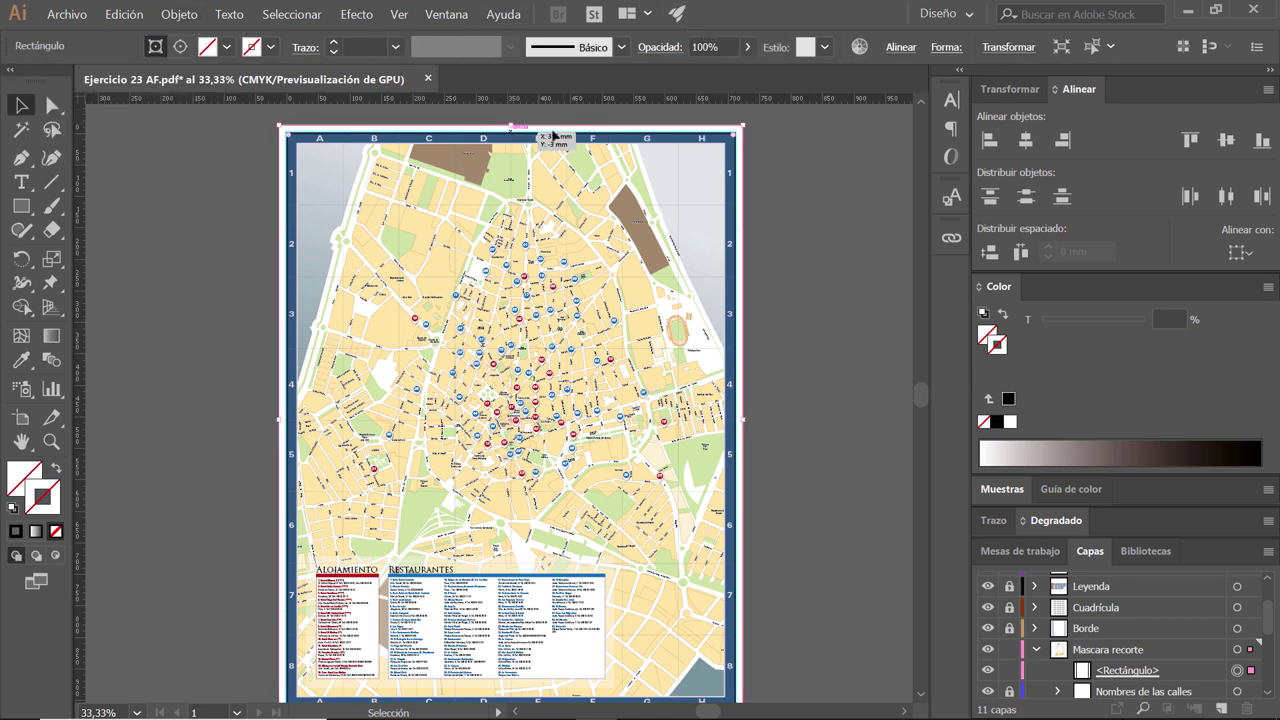
- Resize the mask rectangle from a left anchor to 716 × 916 mm (736-20 by 936-20)
left_click(1001, 50)
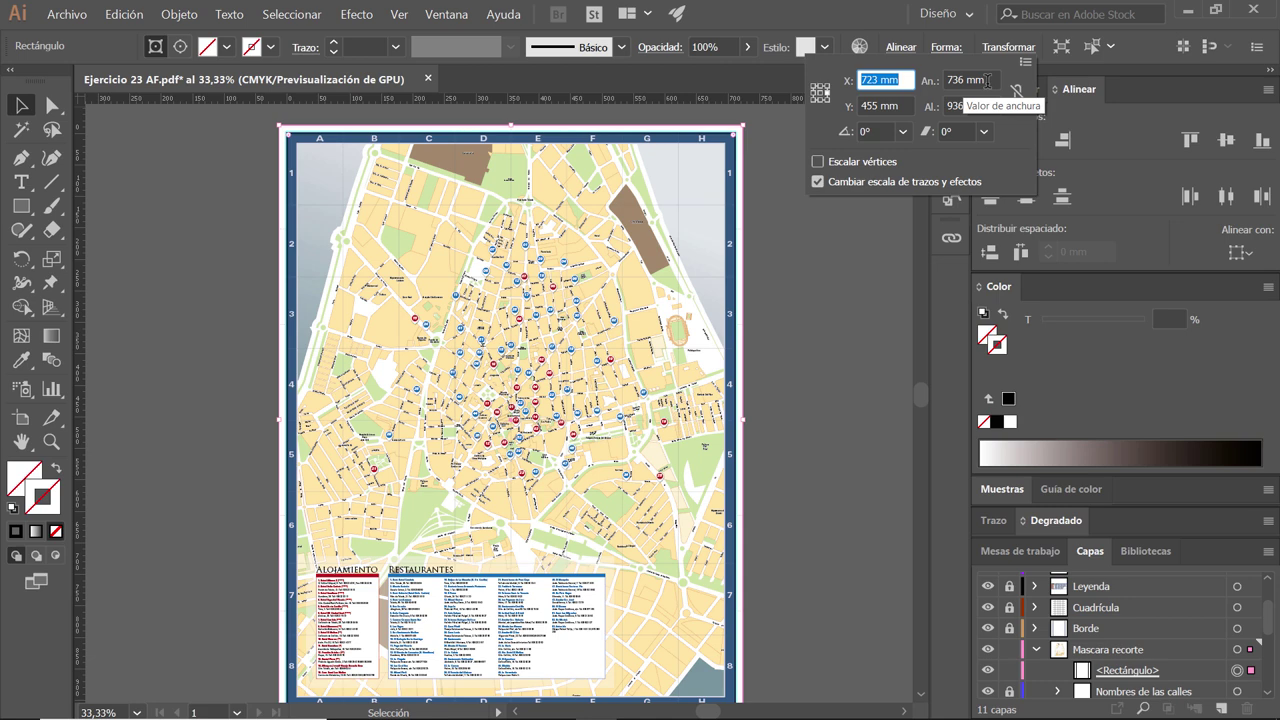
left_click(987, 80)
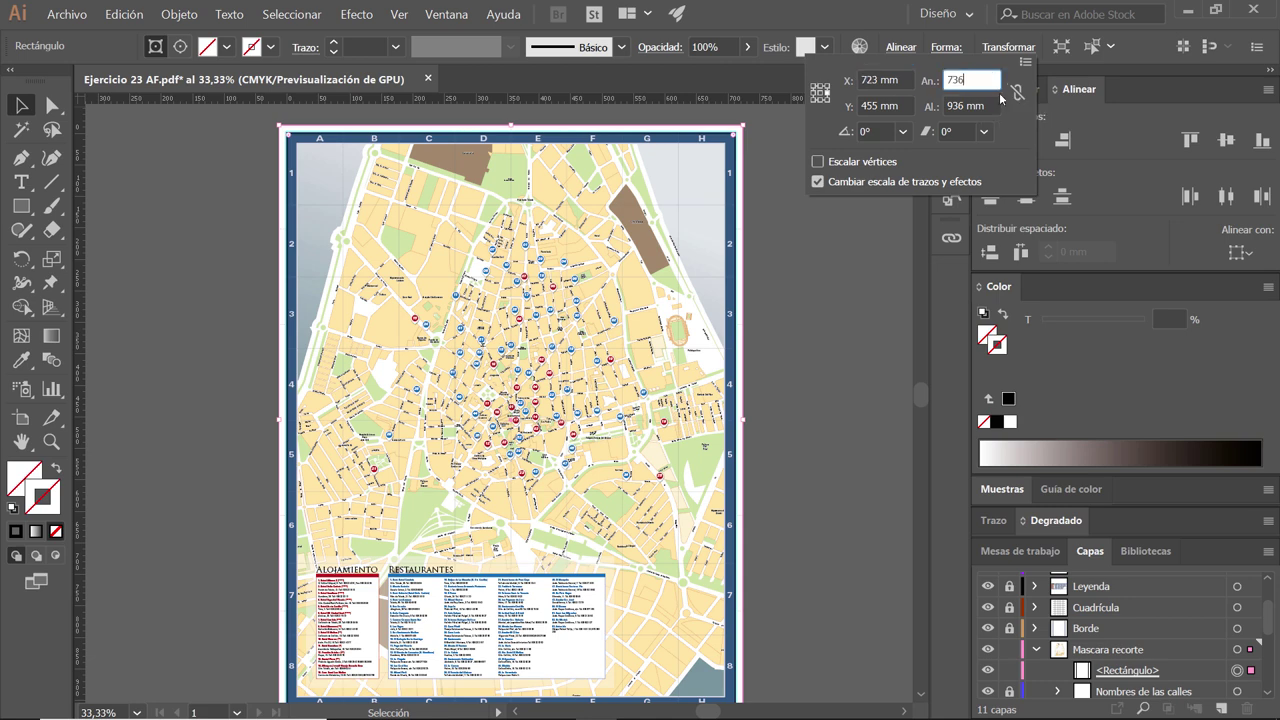
left_click(814, 93)
left_click(963, 78)
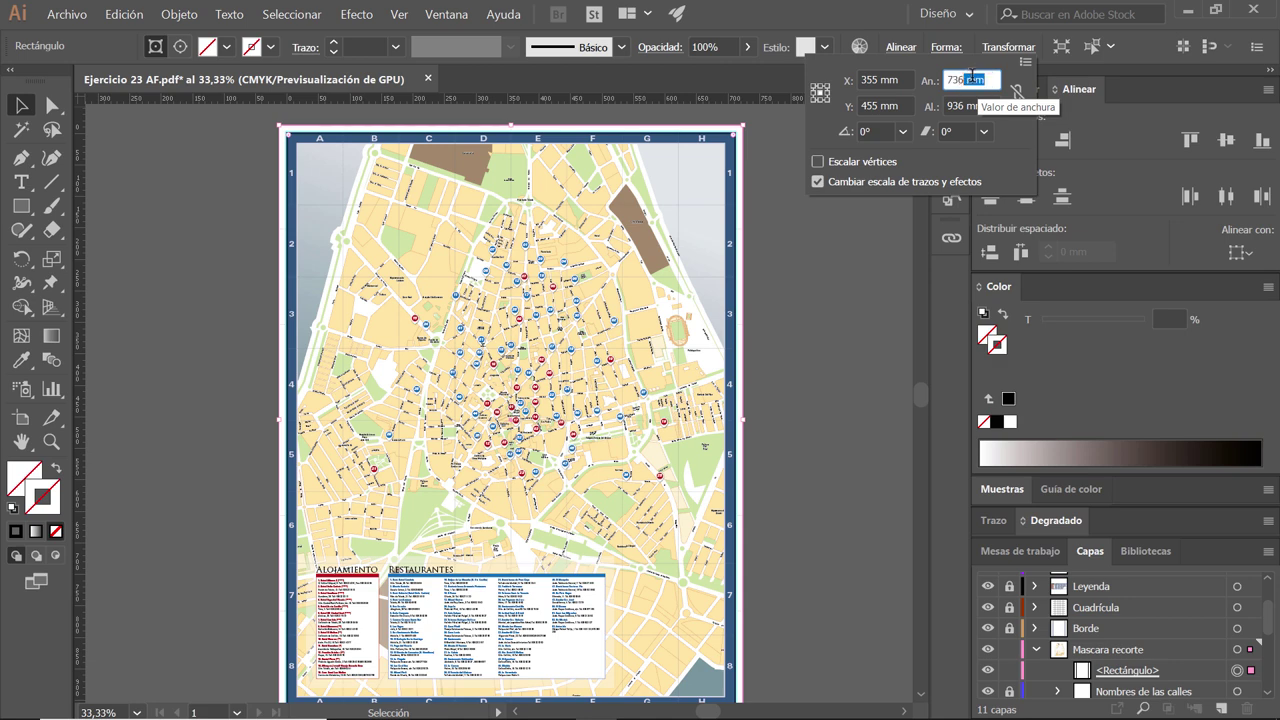
key("BackSpace")
key("Tab")
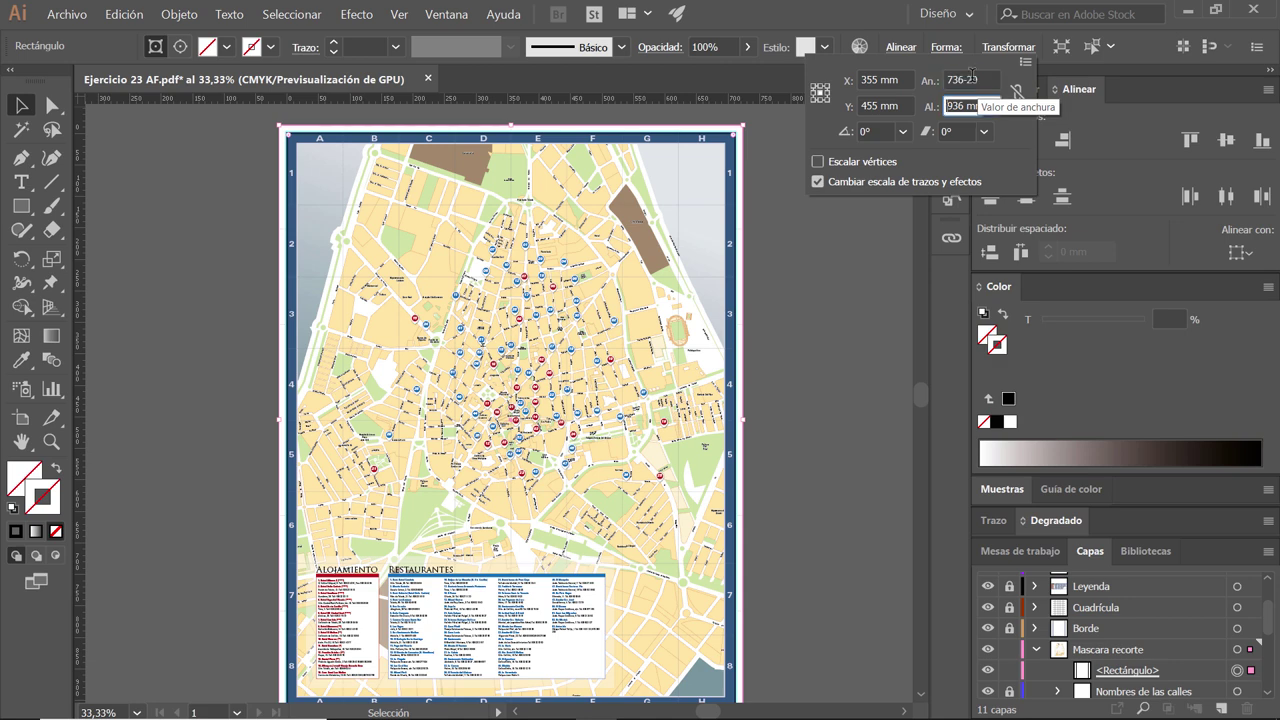
left_click(995, 106)
type("-20")
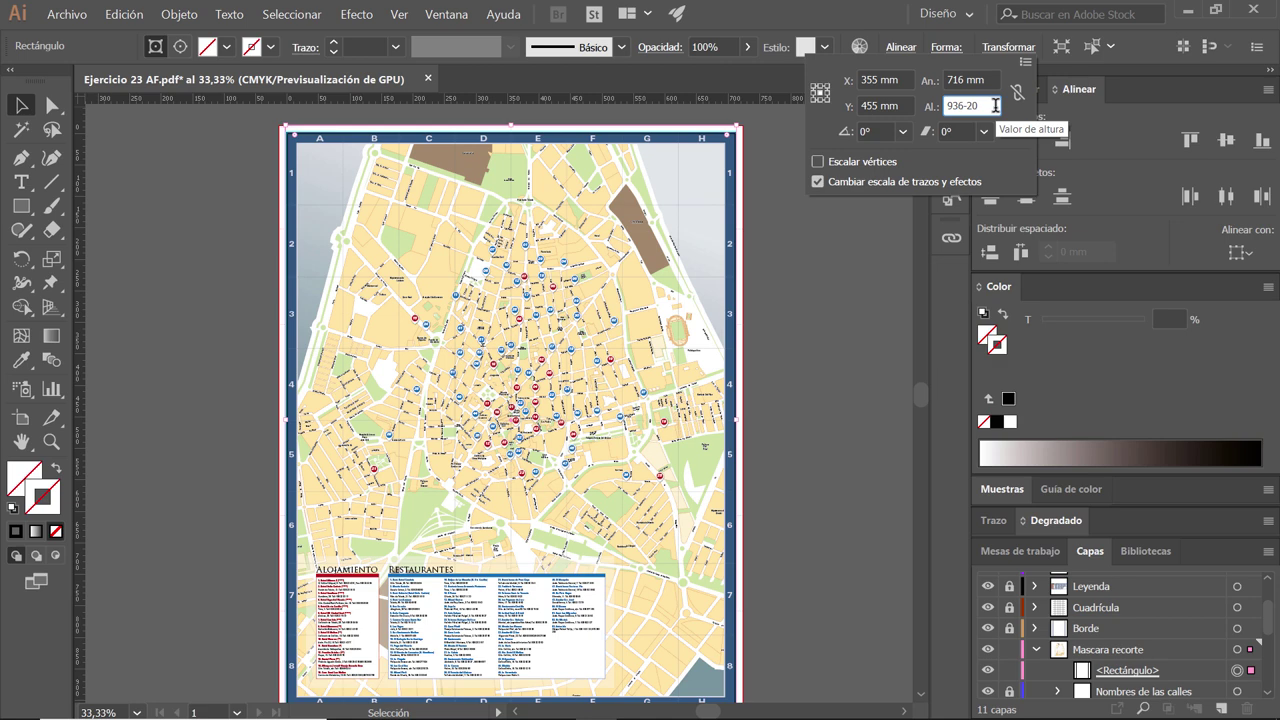
key("Return")
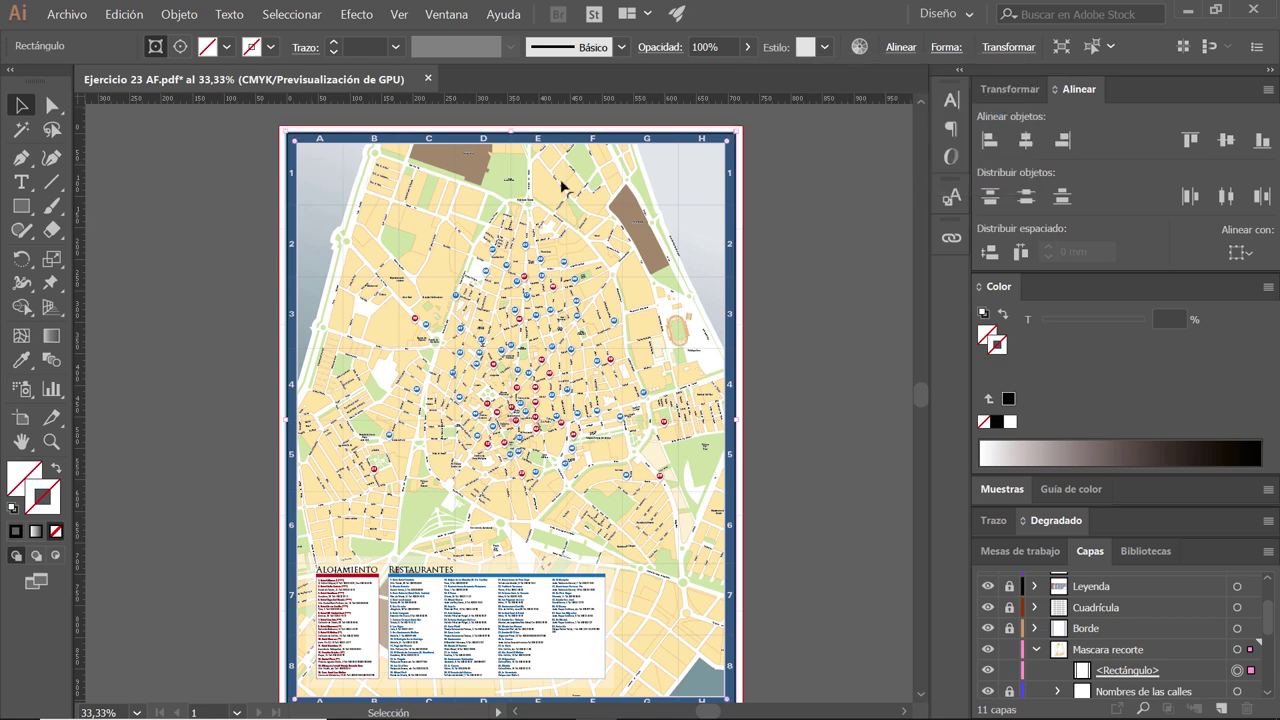
- Zoom and pan to check the mask's top-right corner against the blue border
scroll(699, 128, "up", 1)
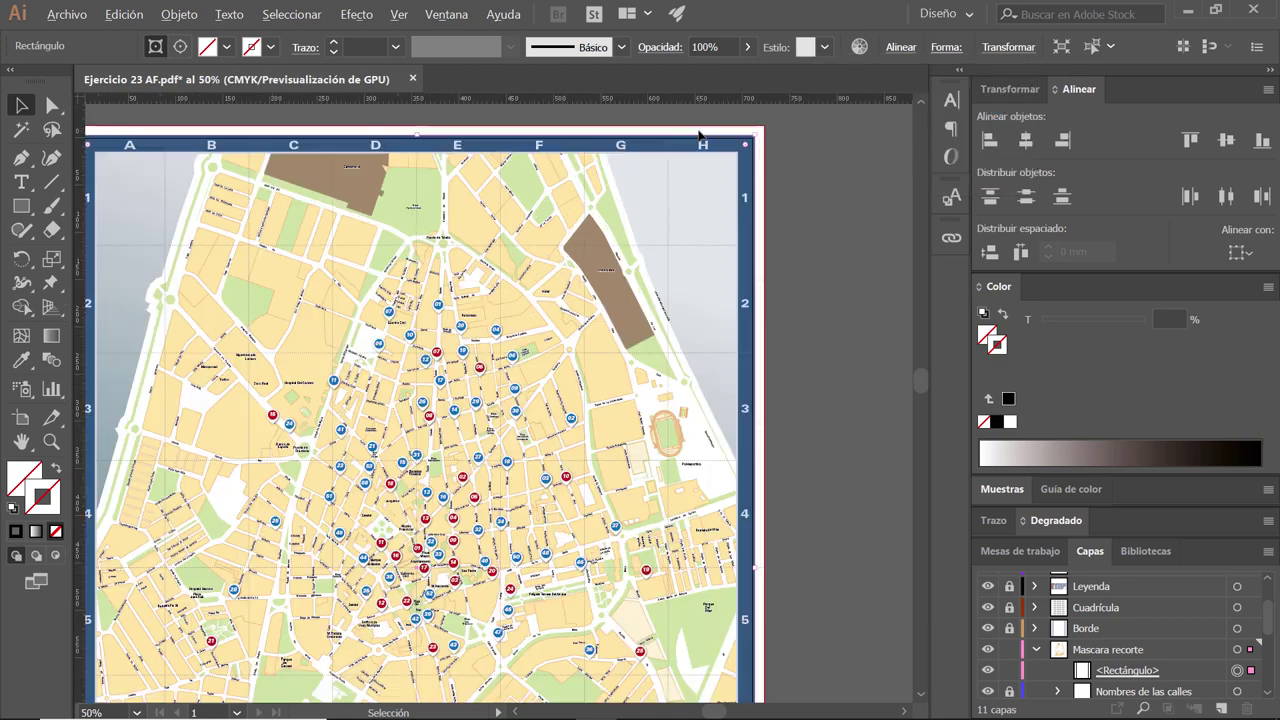
scroll(699, 133, "up", 1)
scroll(699, 133, "up", 2)
scroll(699, 133, "up", 1)
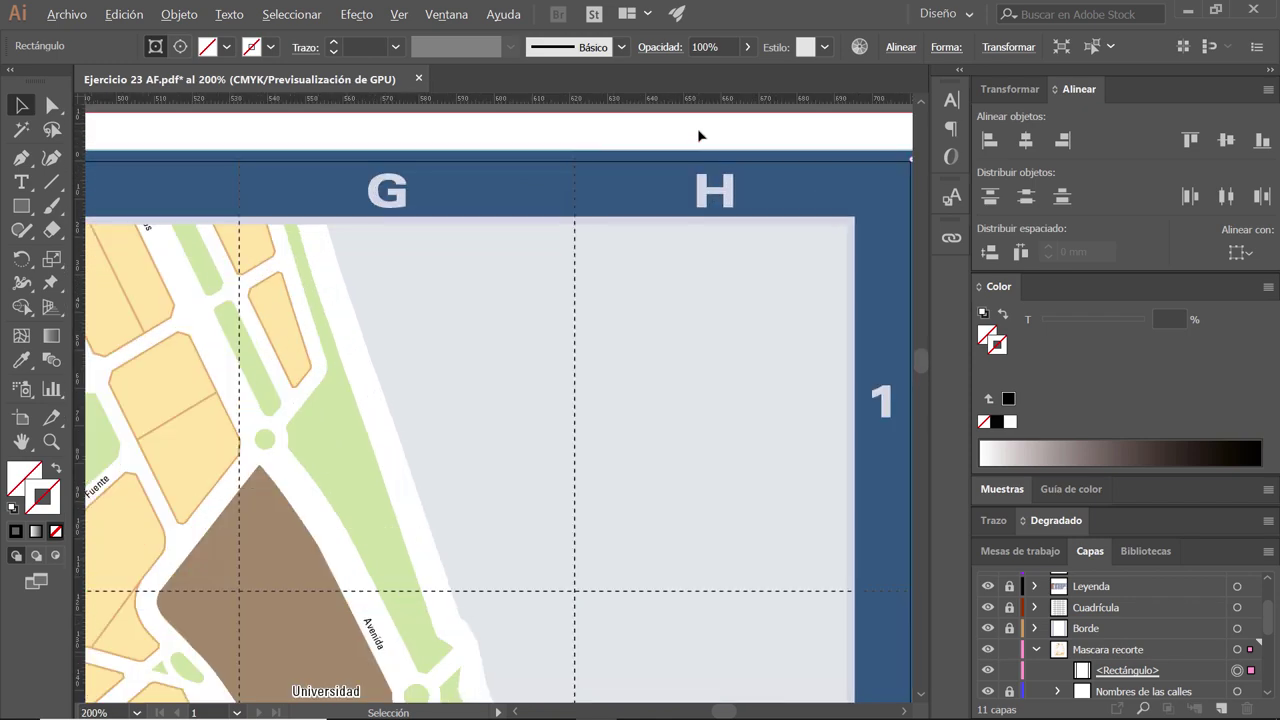
scroll(857, 297, "right", 2)
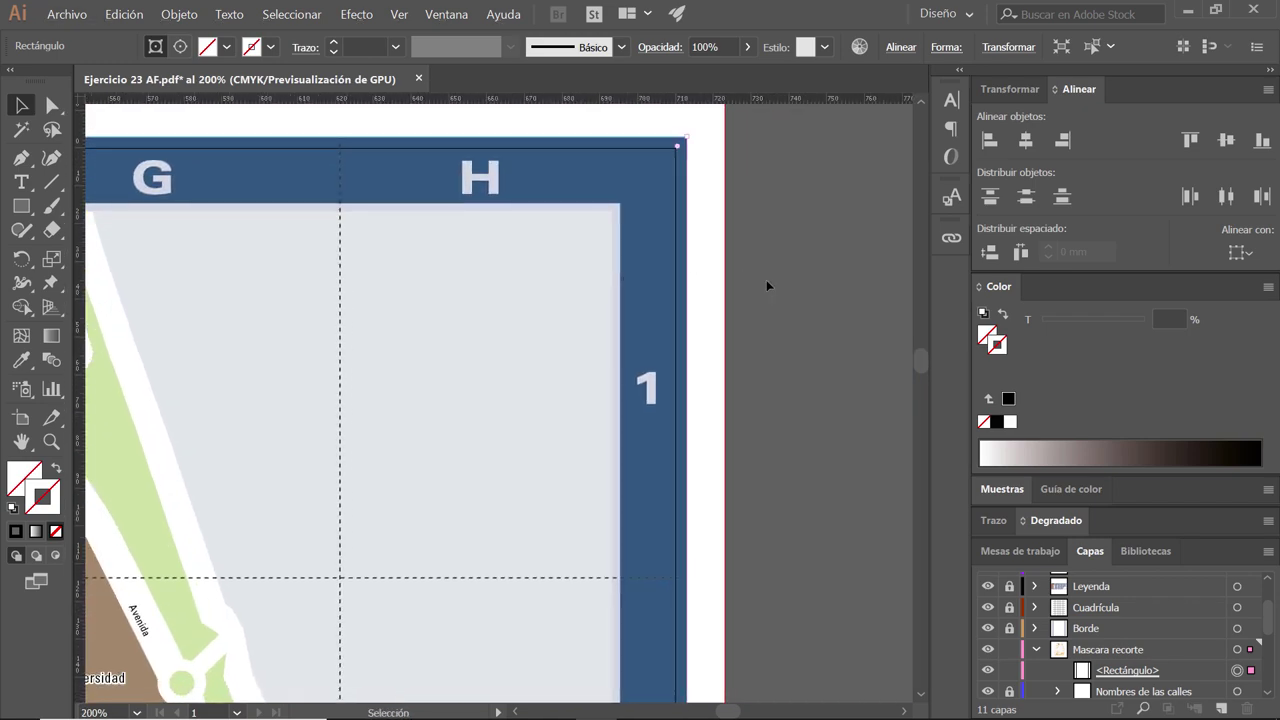
scroll(767, 283, "down", 1)
scroll(767, 285, "down", 1)
scroll(767, 285, "down", 1)
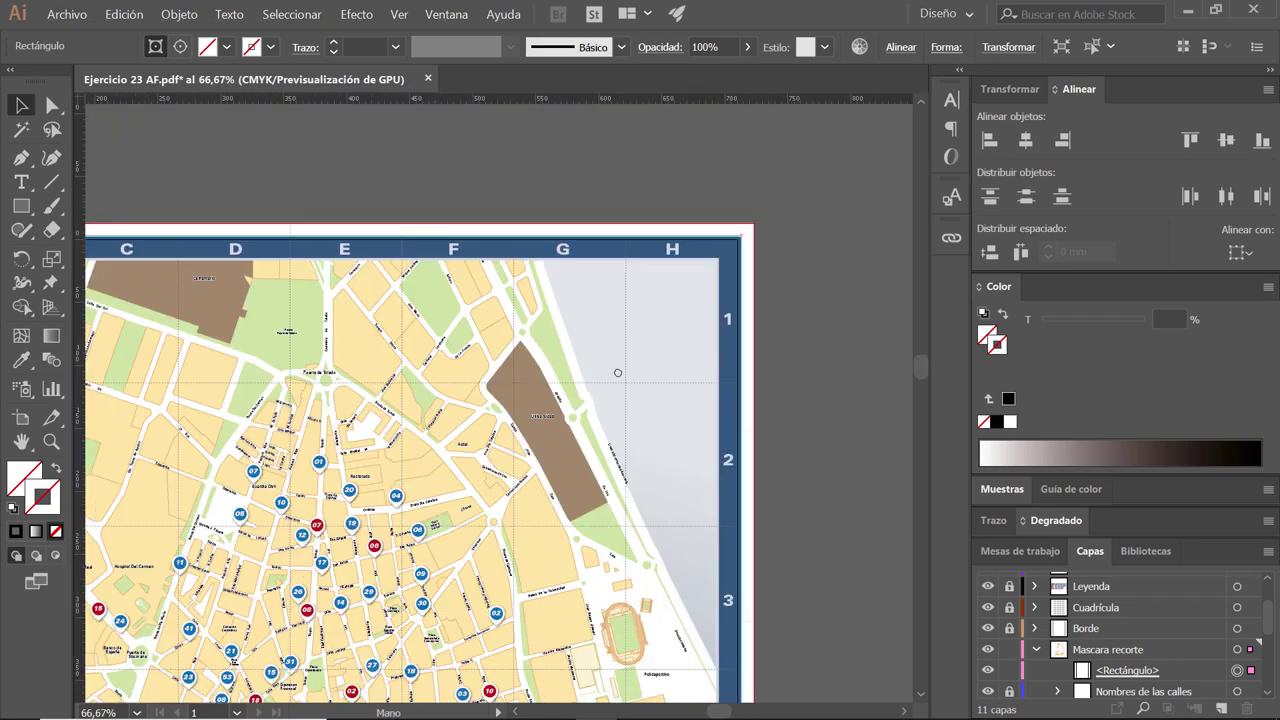
left_click_drag(653, 375, 753, 275)
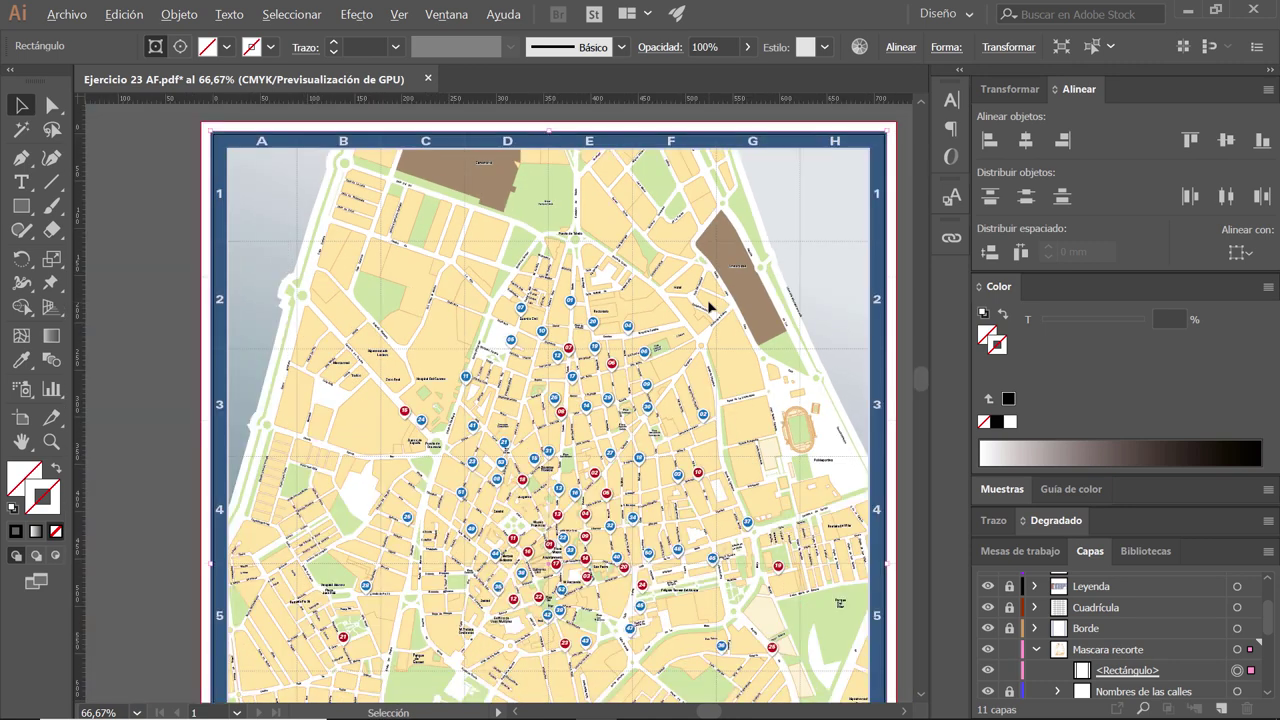
scroll(708, 307, "down", 1)
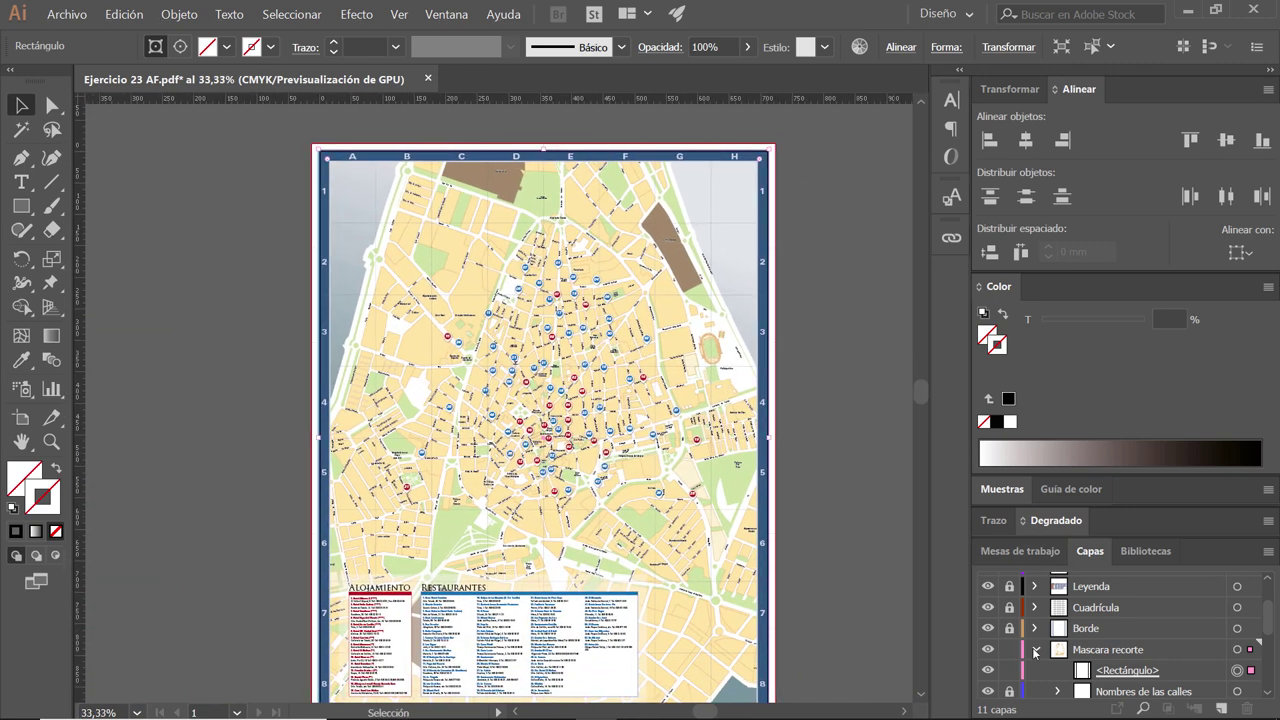
- Lock the <Rectángulo> mask sublayer in the Mascara recorte layer again
left_click(1010, 671)
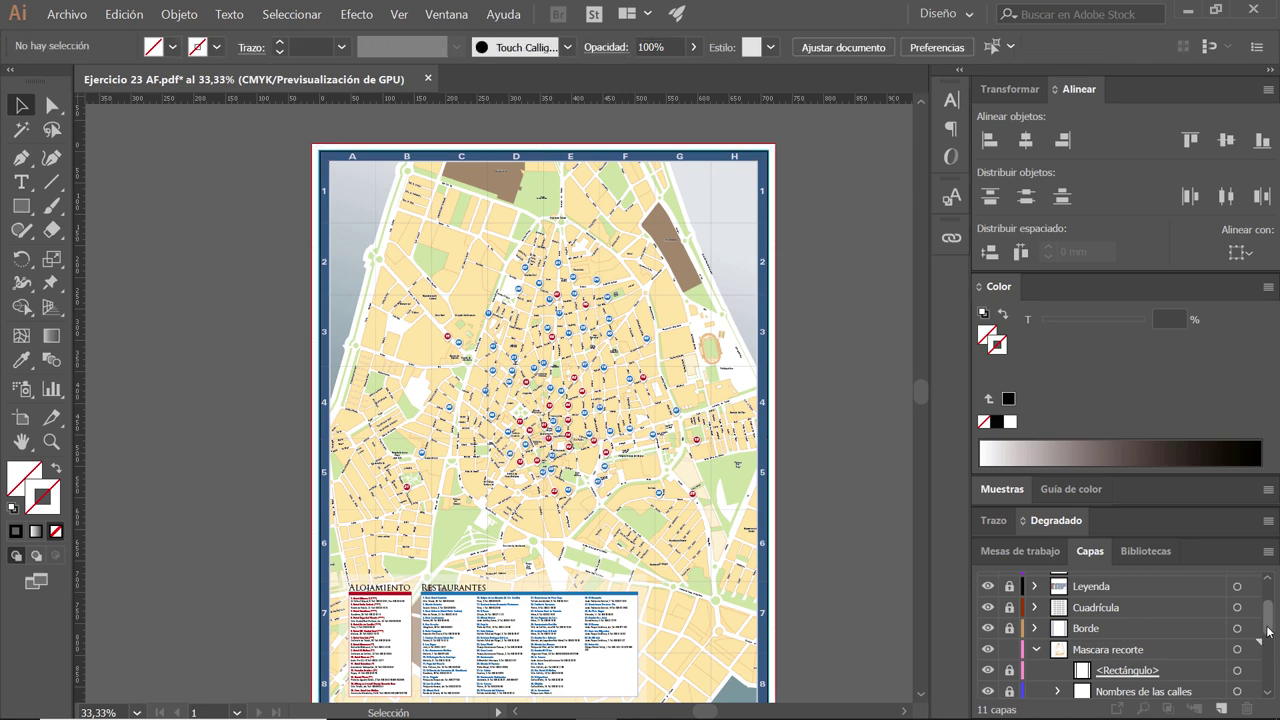
scroll(1268, 640, "down", 1)
scroll(1268, 640, "down", 1)
scroll(1270, 648, "down", 1)
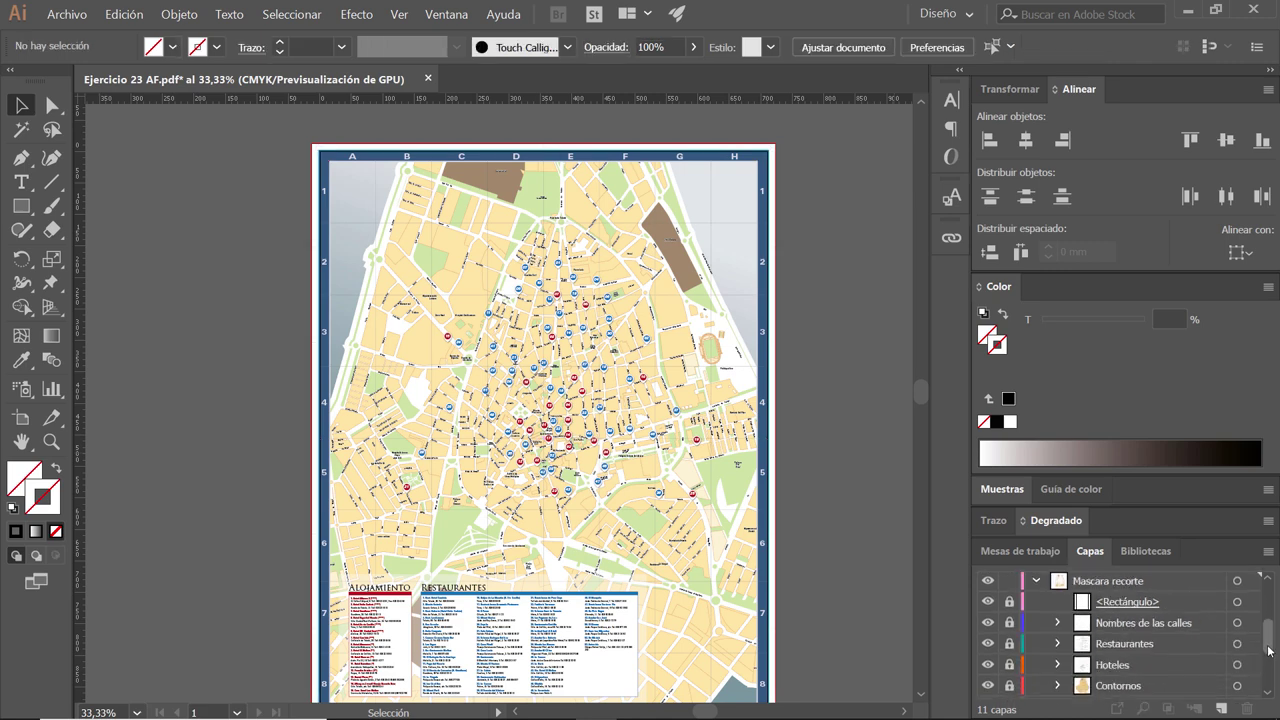